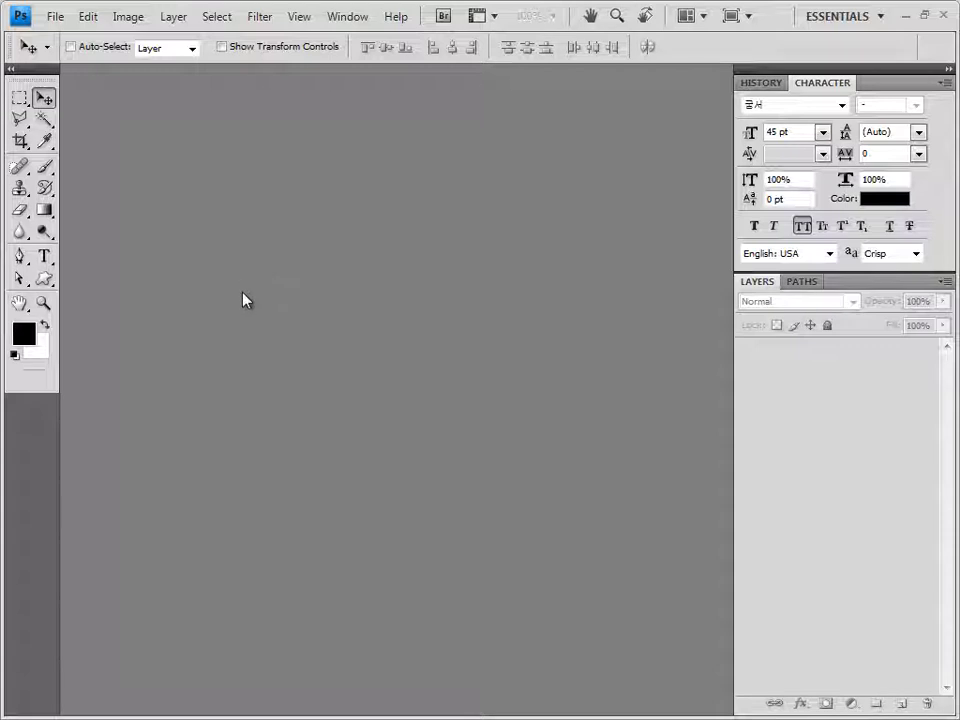
Create a new 600 x 400 pixel document in a floating window, with guides every 100 pixels
key("ctrl+n")
double_click(255, 248)
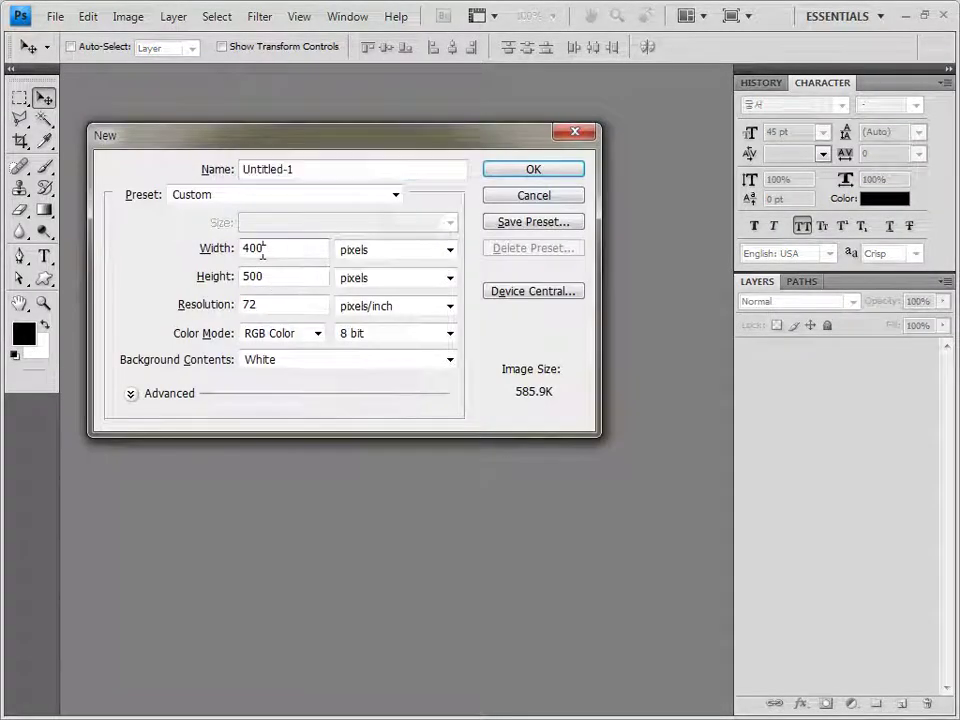
type("600")
key("Tab")
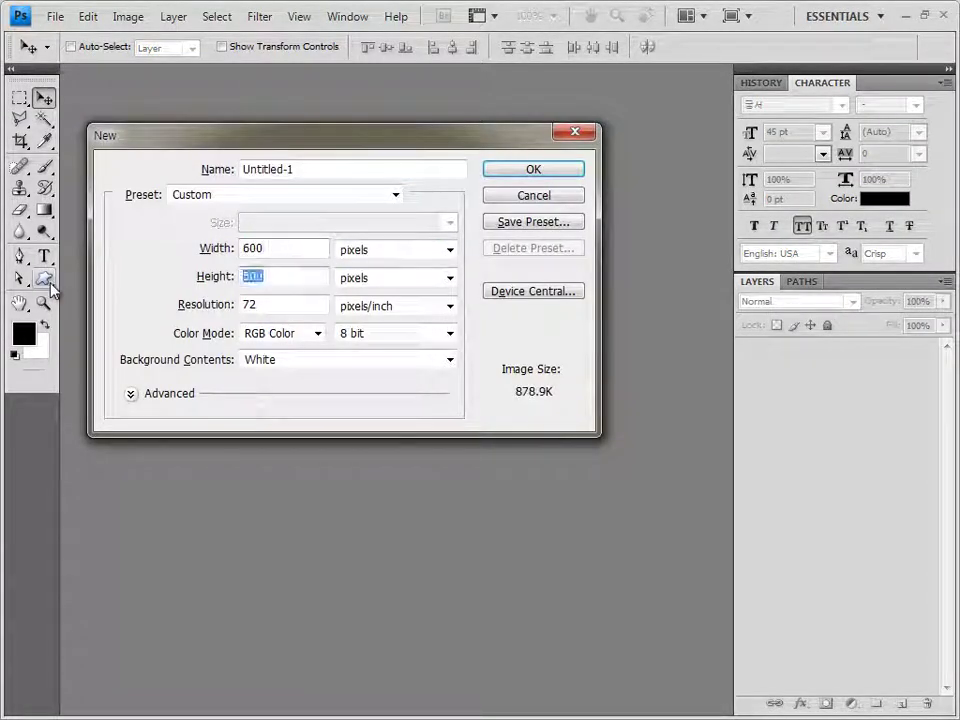
type("400")
key("Return")
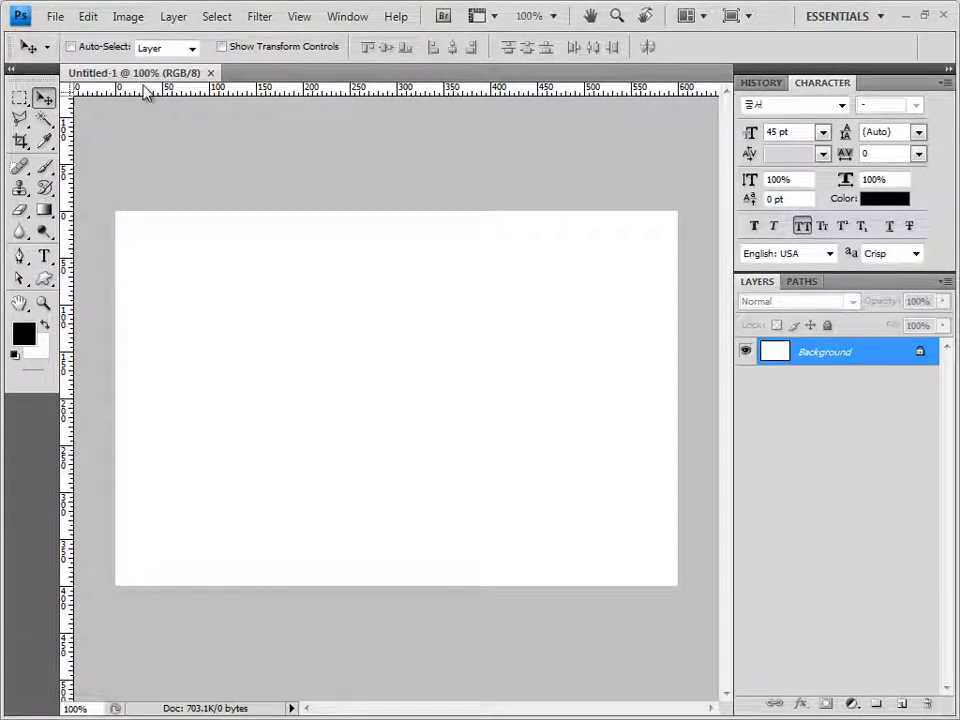
left_click_drag(185, 73, 263, 160)
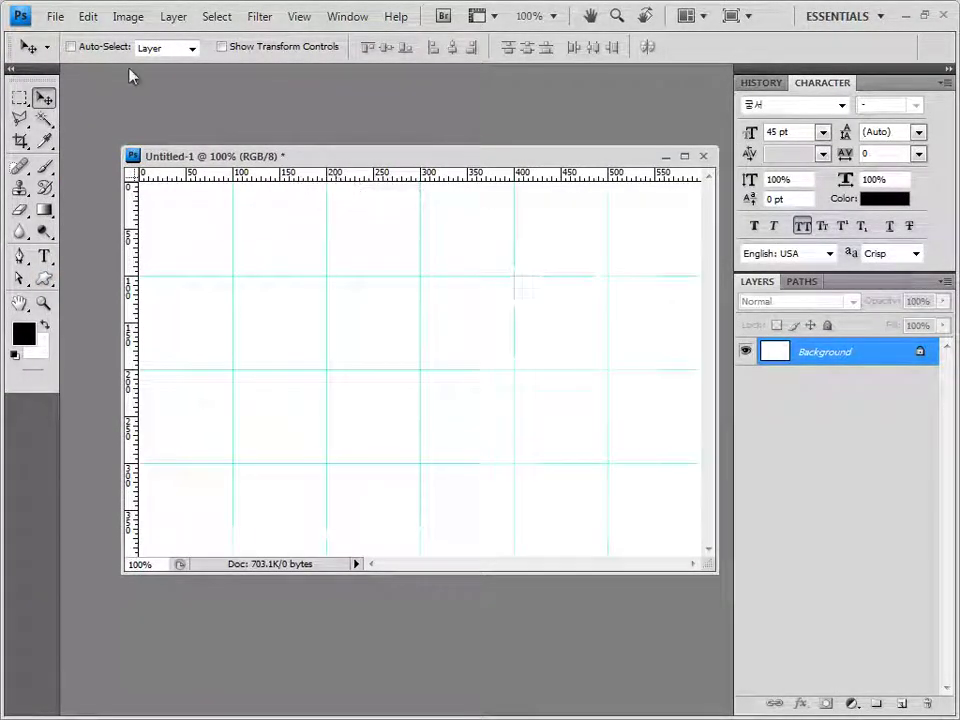
Save the document as 3.psd in Photoshop format in the GTQ folder
left_click(58, 17)
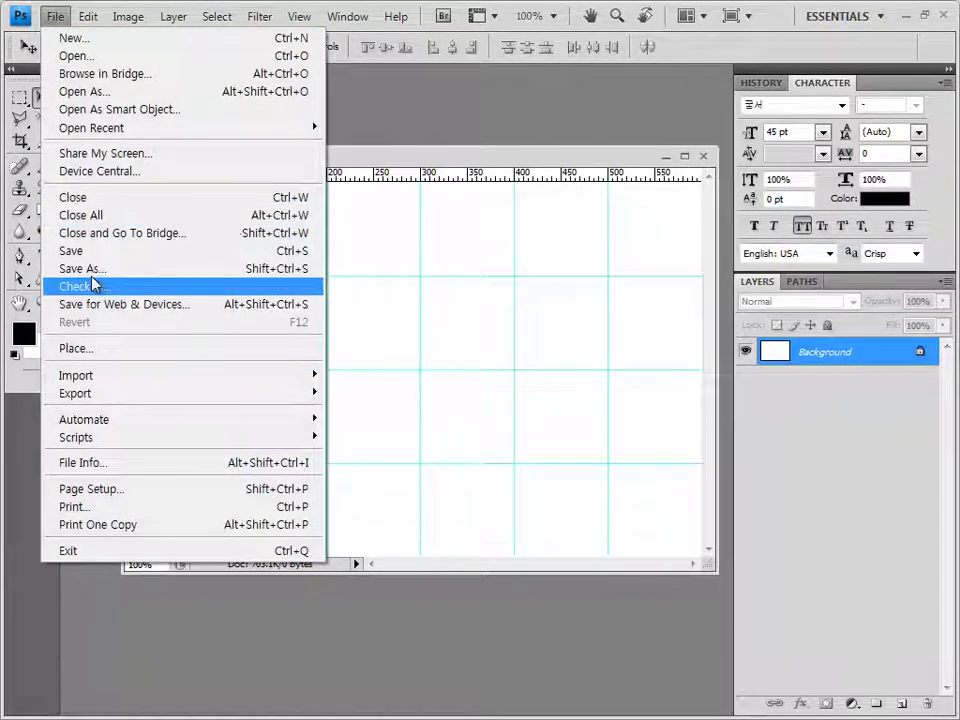
left_click(97, 280)
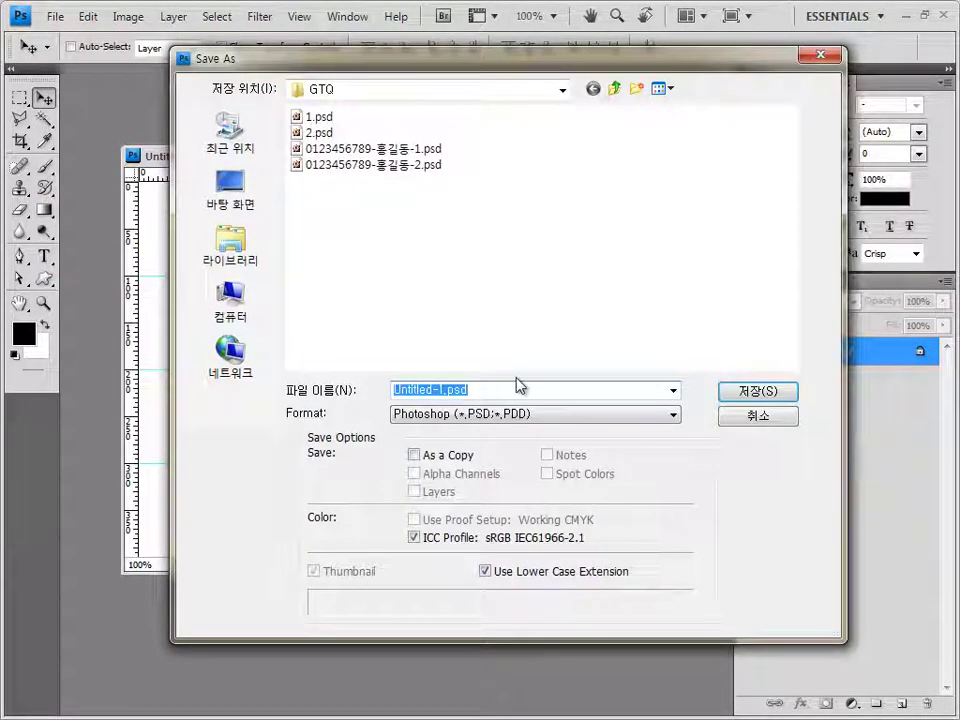
type("3")
key("Escape")
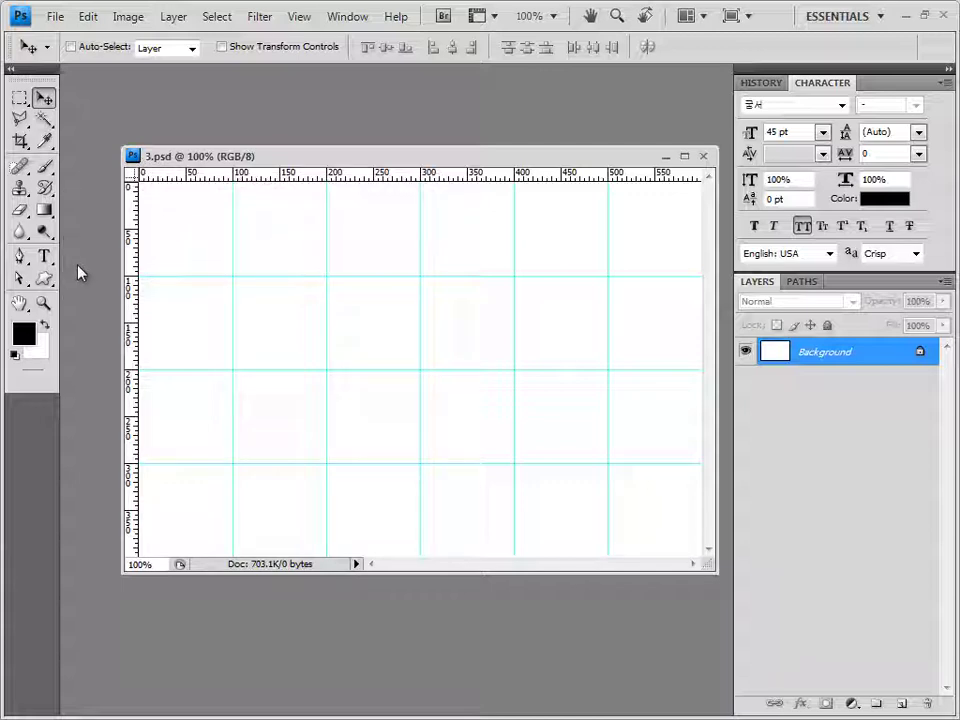
Set the foreground color to ffcc66 and fill the Background layer with it
left_click(24, 333)
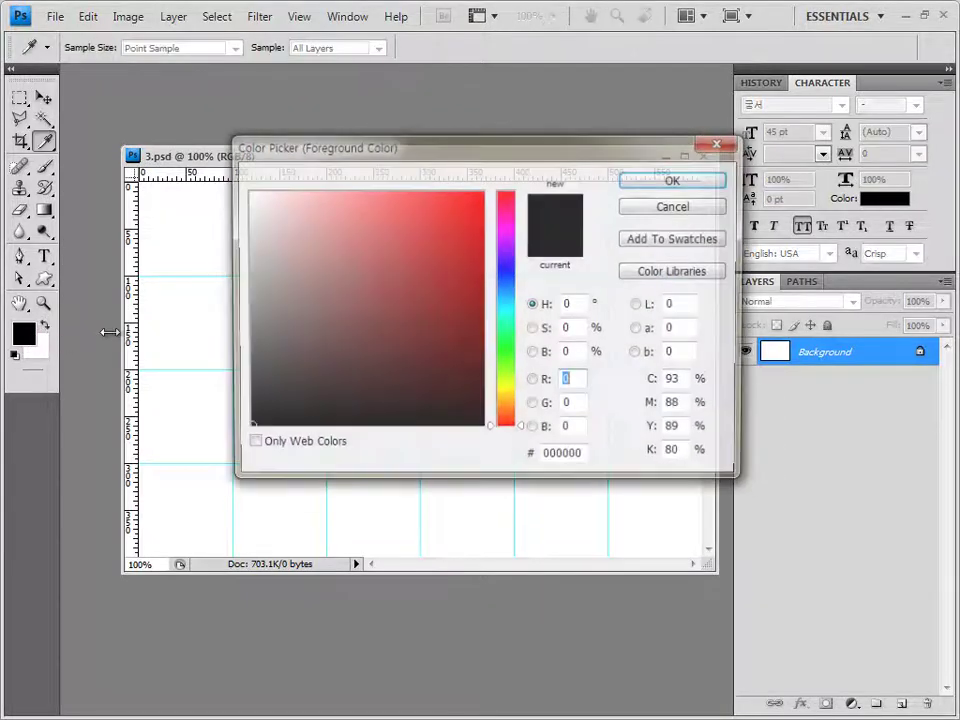
double_click(588, 459)
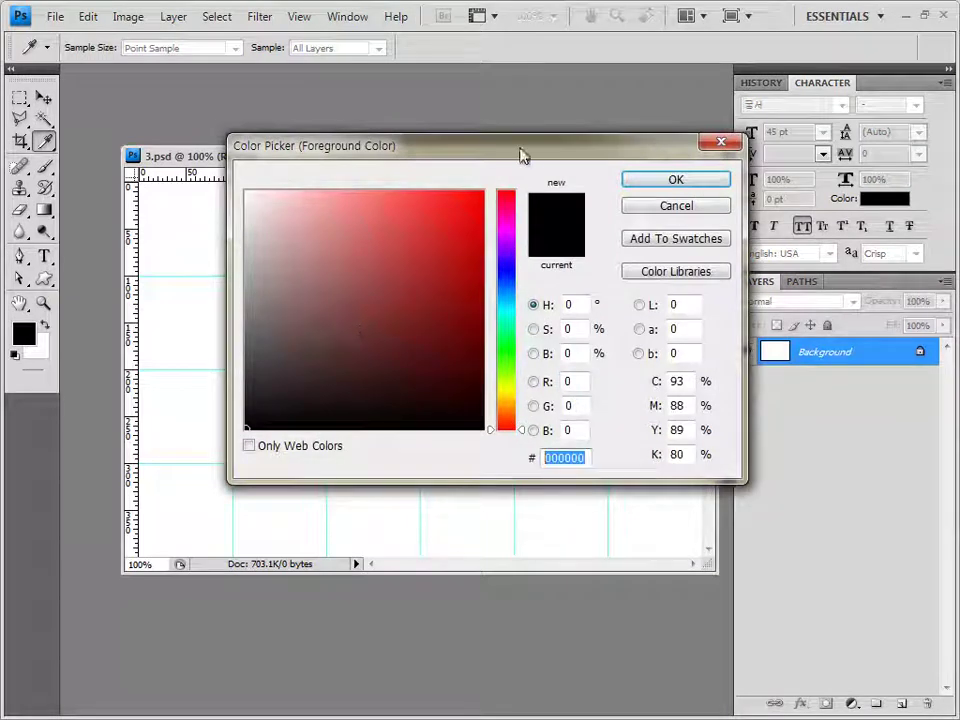
type("ffcc66")
left_click(686, 184)
key("v")
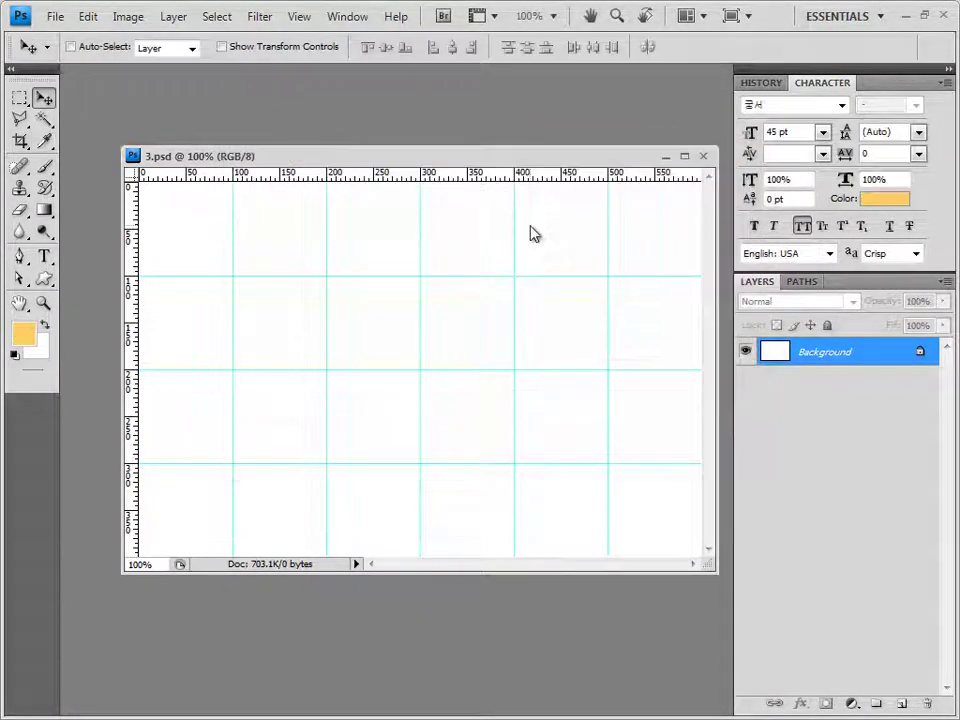
left_click_drag(474, 163, 457, 154)
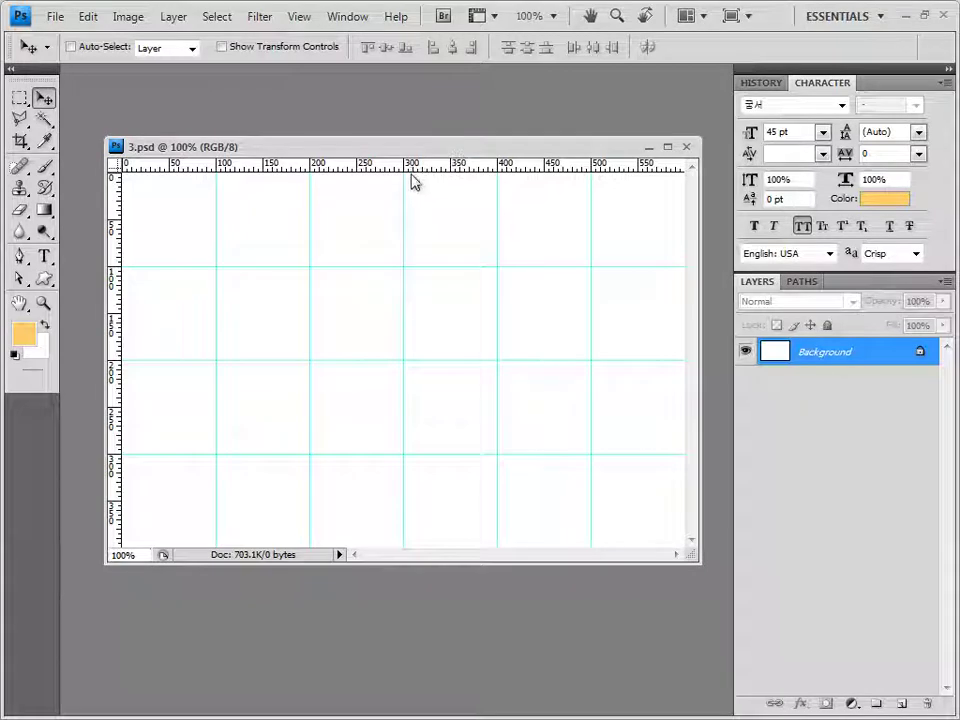
key("alt+BackSpace")
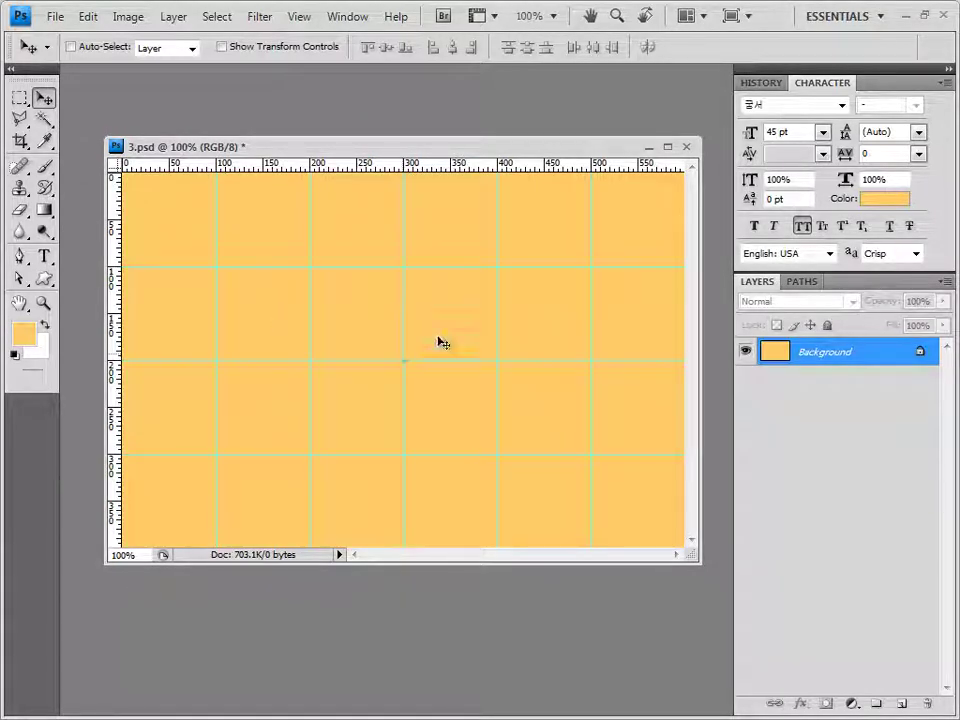
Apply the Texturizer filter to the background with Canvas texture, 100% scaling, relief 4 and top light
left_click(271, 22)
mouse_move(420, 313)
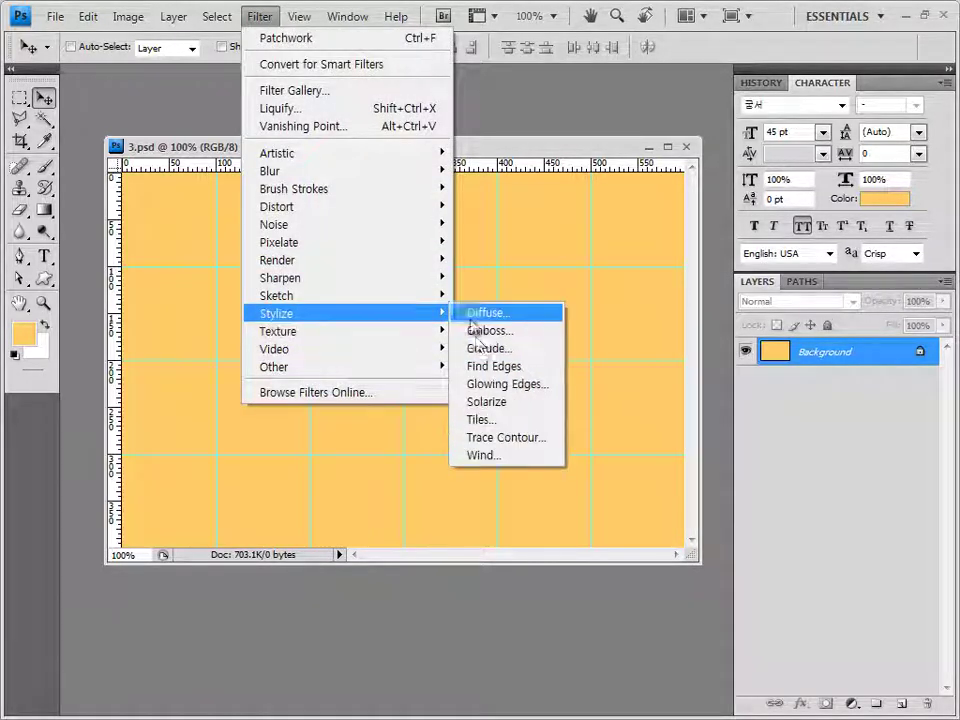
mouse_move(443, 330)
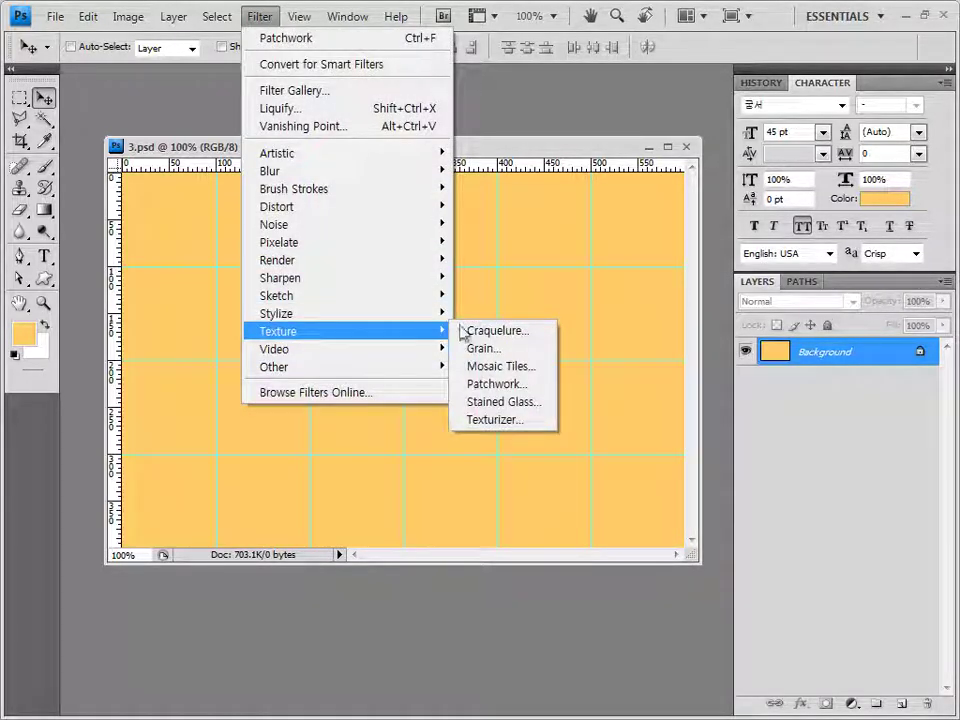
left_click(503, 419)
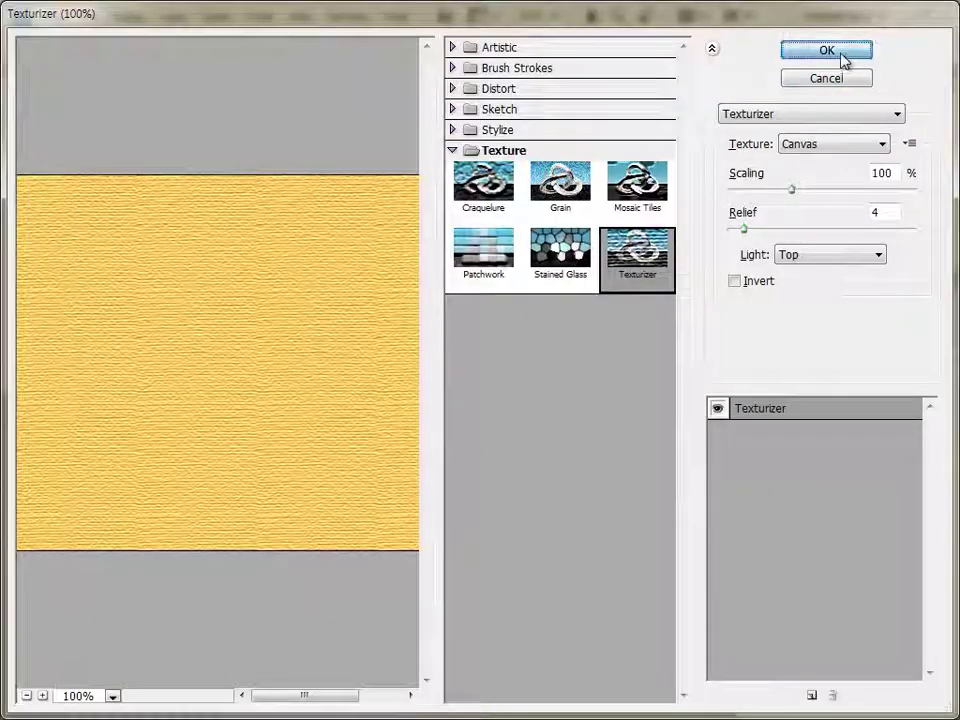
left_click(843, 60)
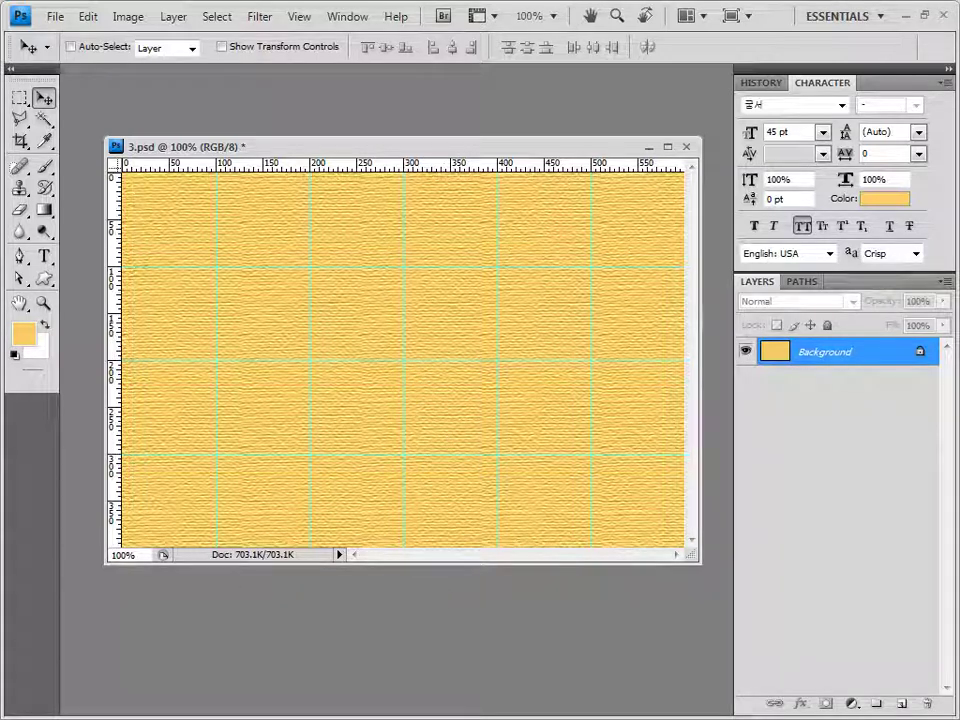
Bring 1급-7.JPG in from the file window and show it in its own floating window
key("alt+Tab")
left_click_drag(314, 372, 226, 76)
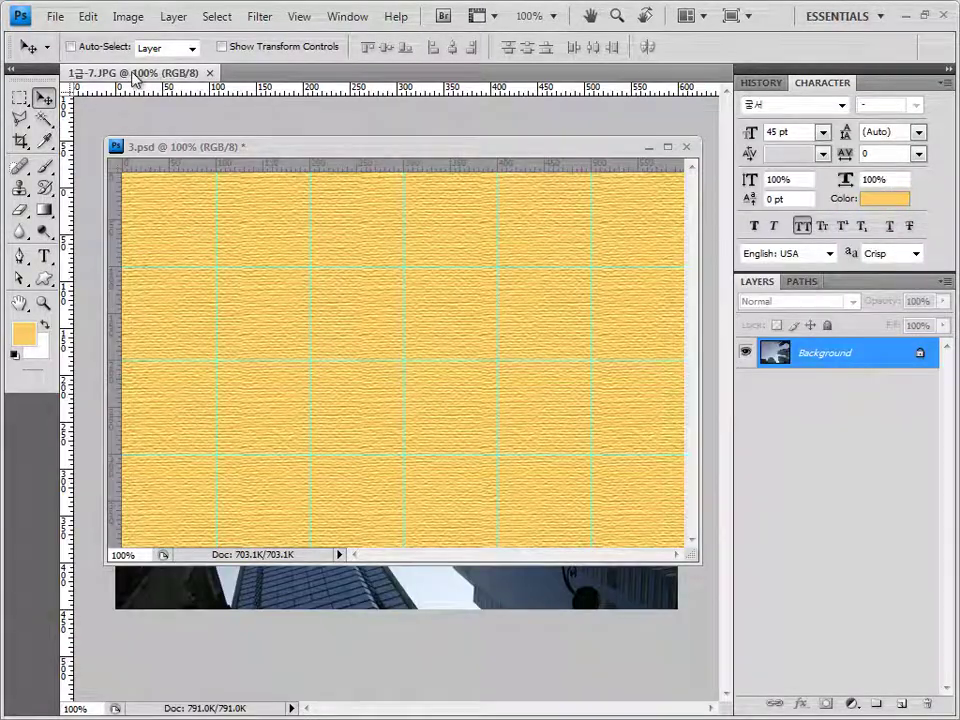
left_click_drag(133, 76, 461, 265)
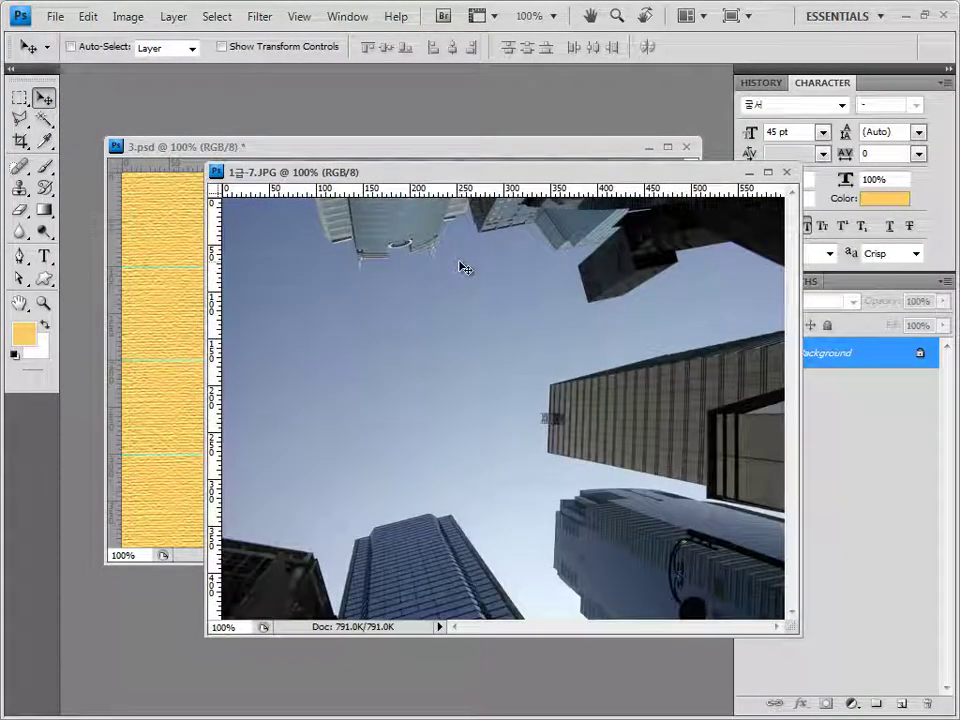
Copy the whole skyscraper photo, close its file and paste it into 3.psd as a new layer
key("ctrl+a")
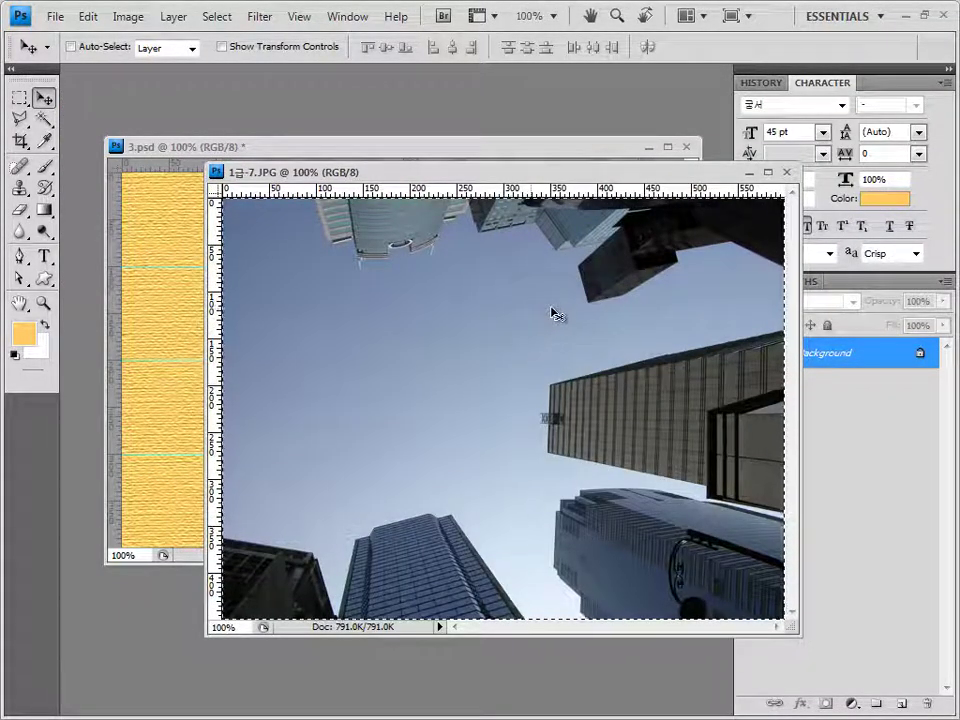
key("ctrl+c")
key("ctrl+w")
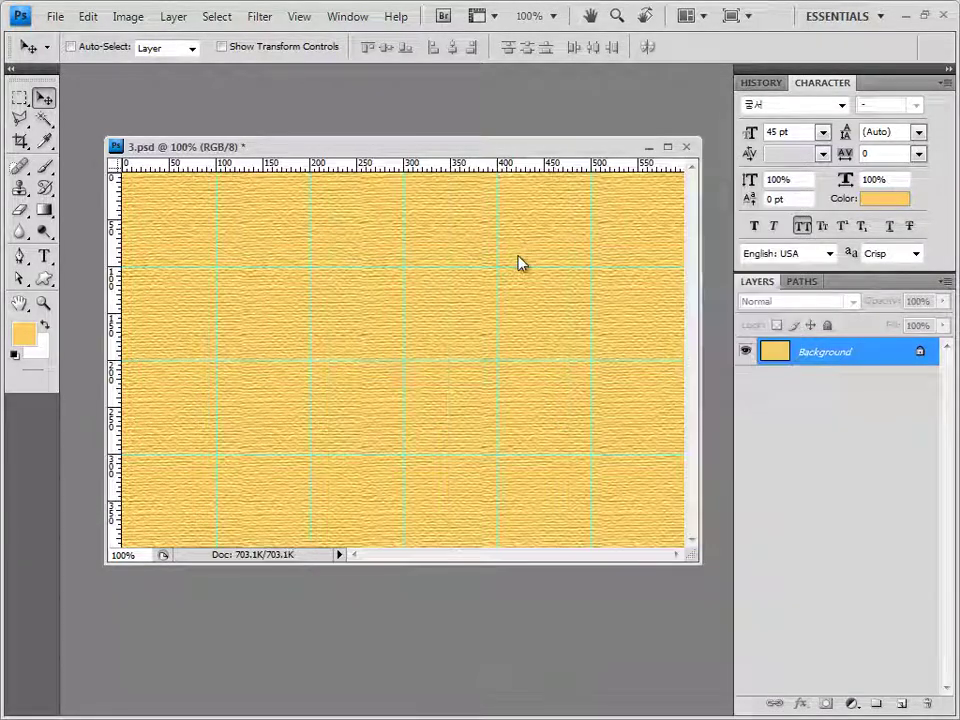
key("ctrl+v")
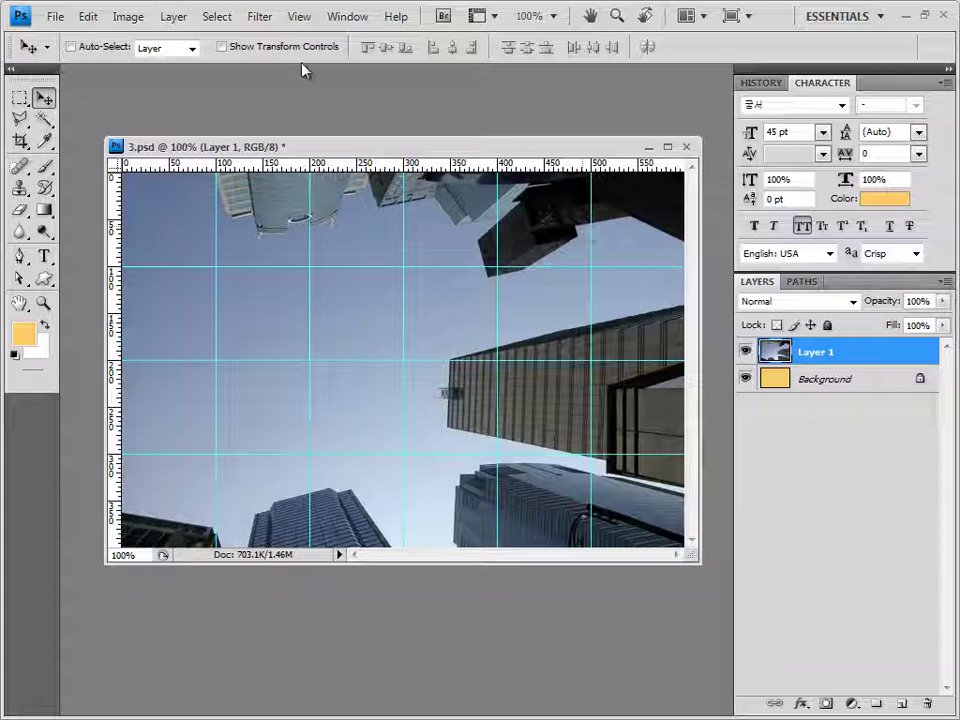
Apply a Lens Flare filter to the skyscraper layer, centered in the open sky near the canvas middle
left_click(261, 18)
mouse_move(309, 248)
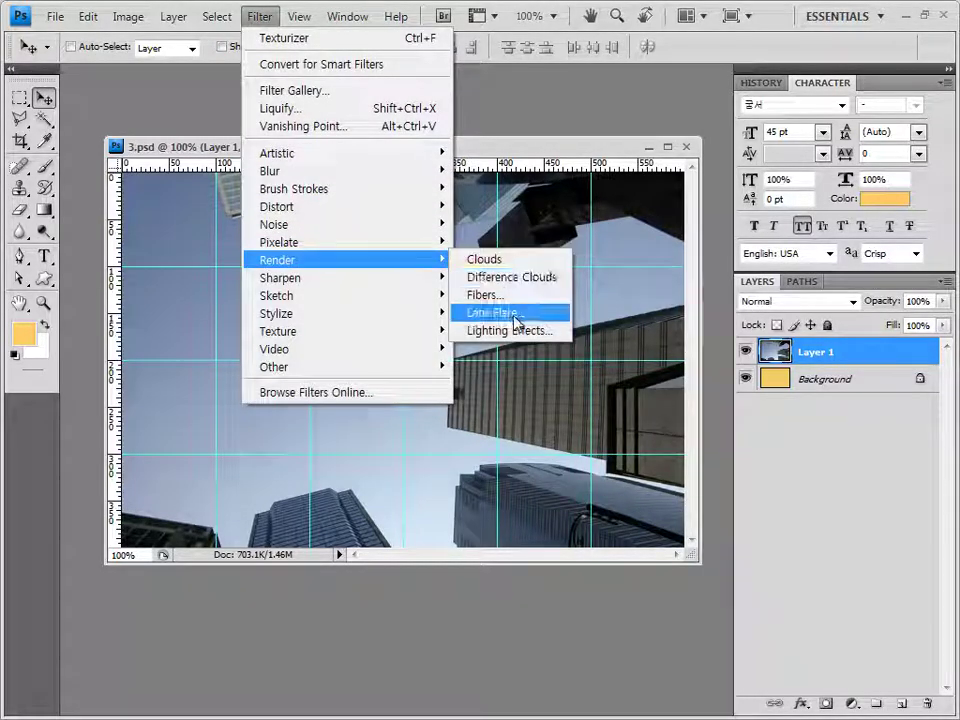
left_click(514, 316)
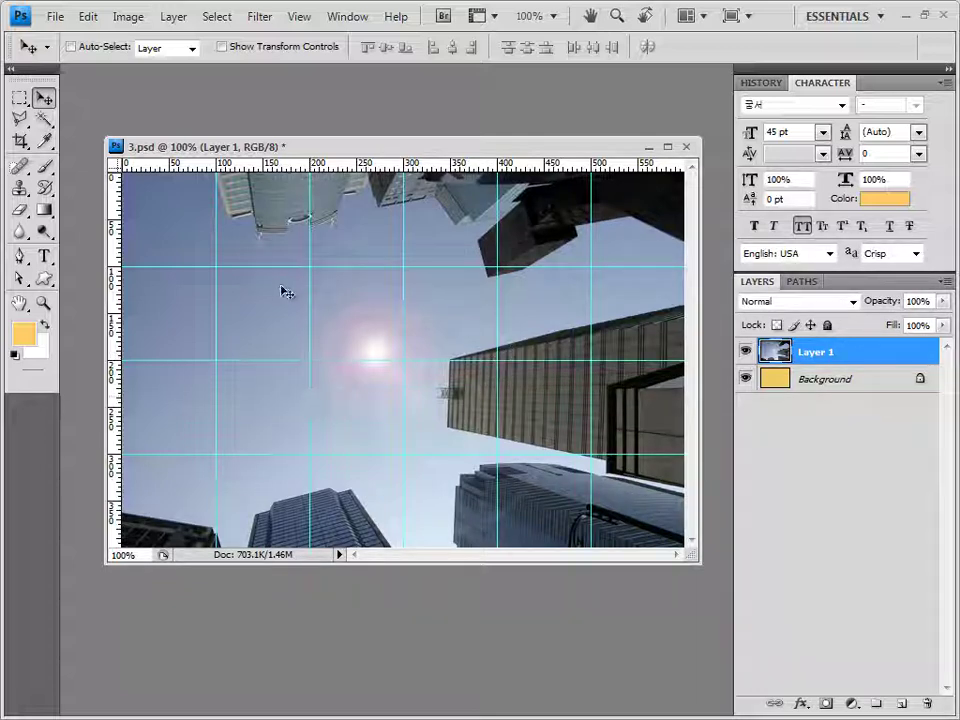
Set white as foreground and black as background, and choose the foreground-to-background preset for the Gradient tool
left_click(45, 326)
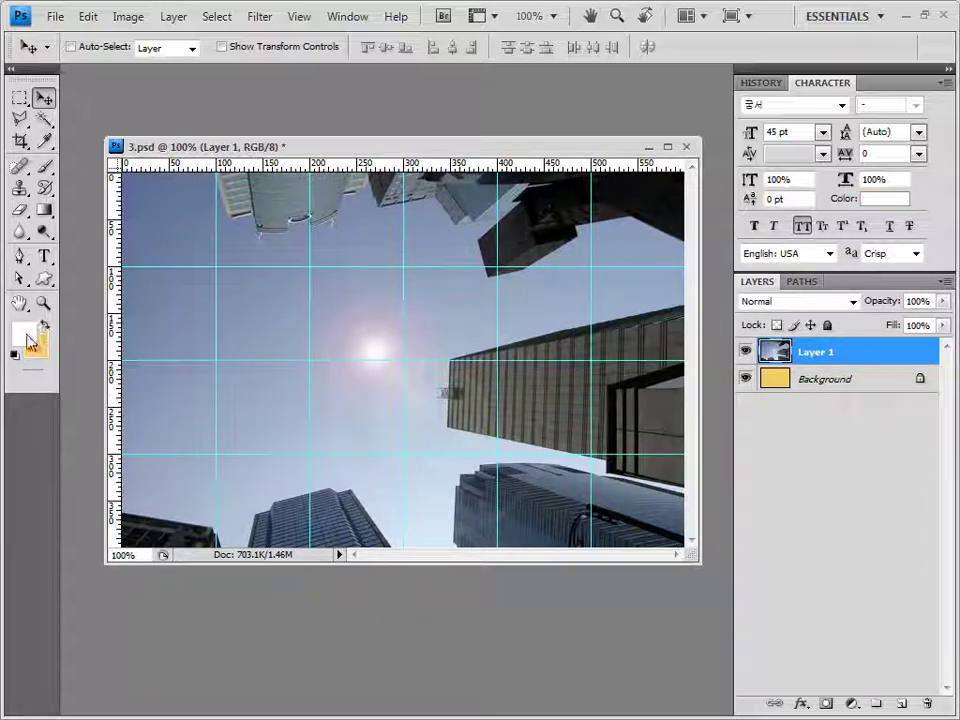
left_click(15, 355)
left_click(45, 326)
left_click(45, 212)
left_click(139, 47)
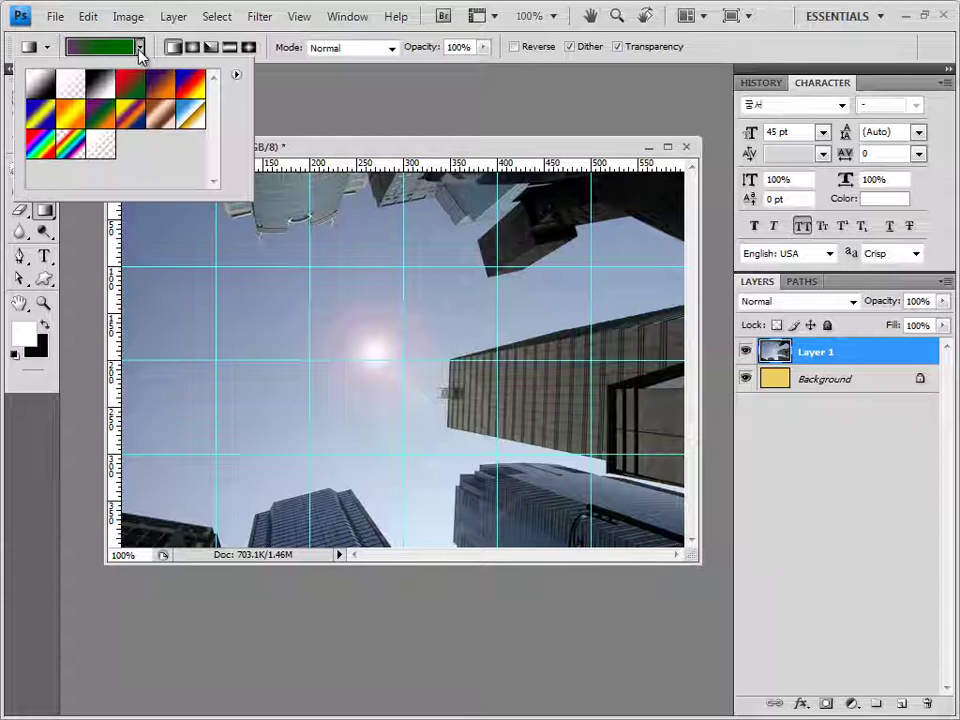
left_click(42, 88)
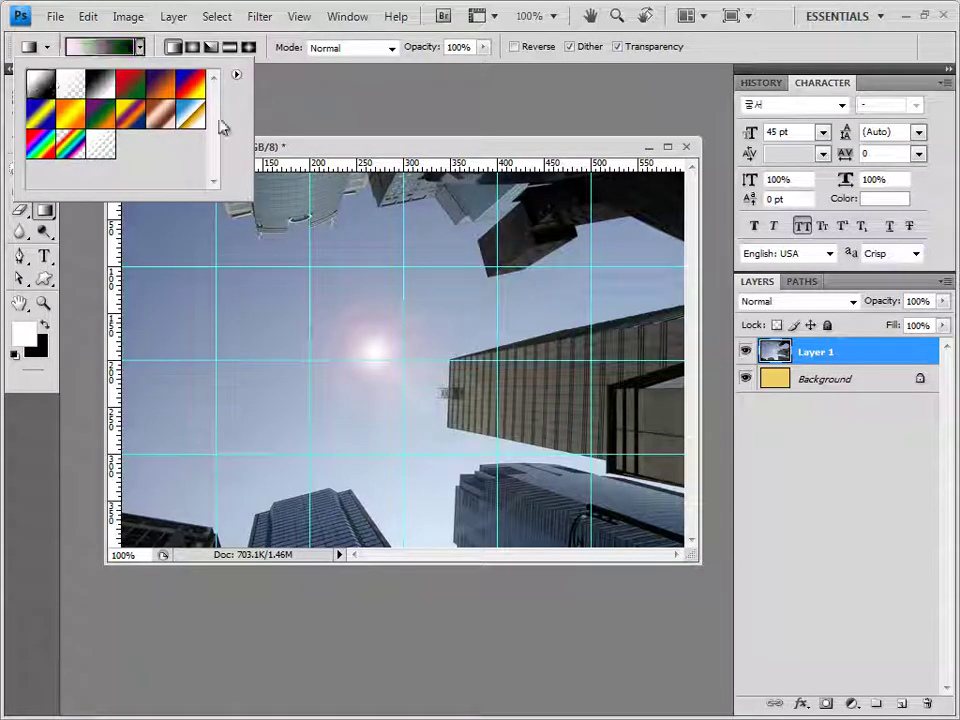
left_click(351, 150)
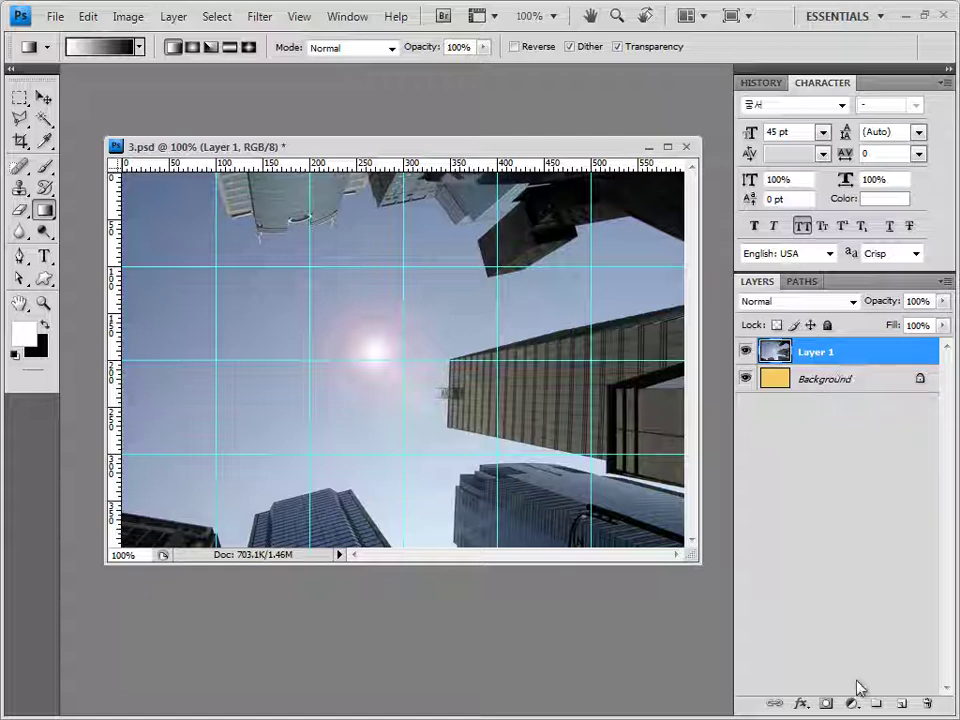
Add a layer mask to Layer 1 and fade the photo out toward the canvas's left side with a horizontal linear gradient
left_click(826, 704)
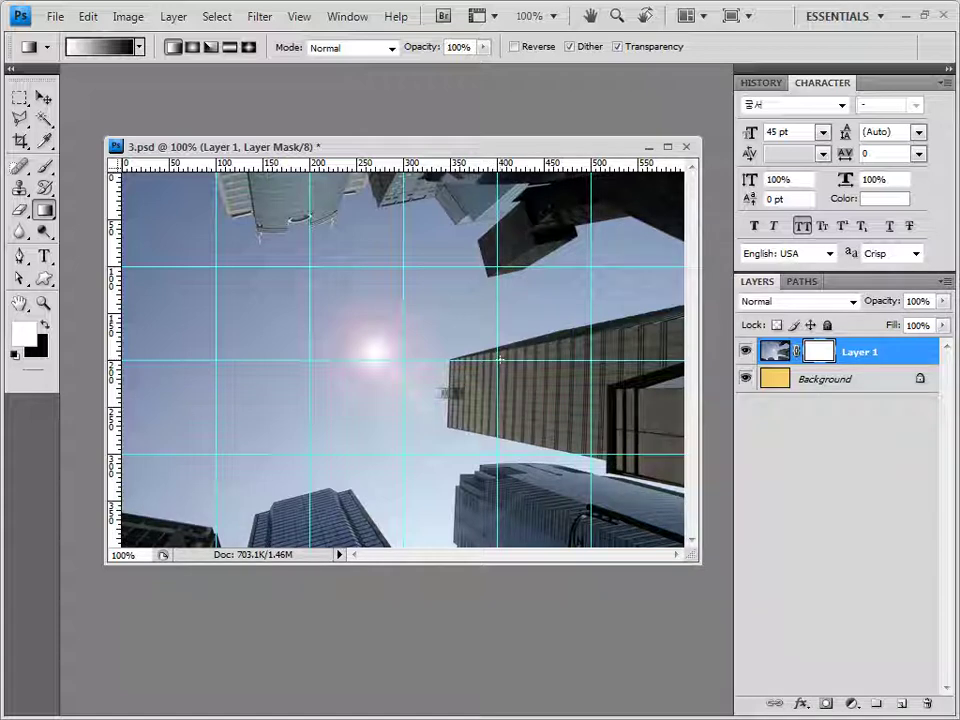
left_click_drag(500, 359, 408, 356)
left_click_drag(311, 357, 270, 357)
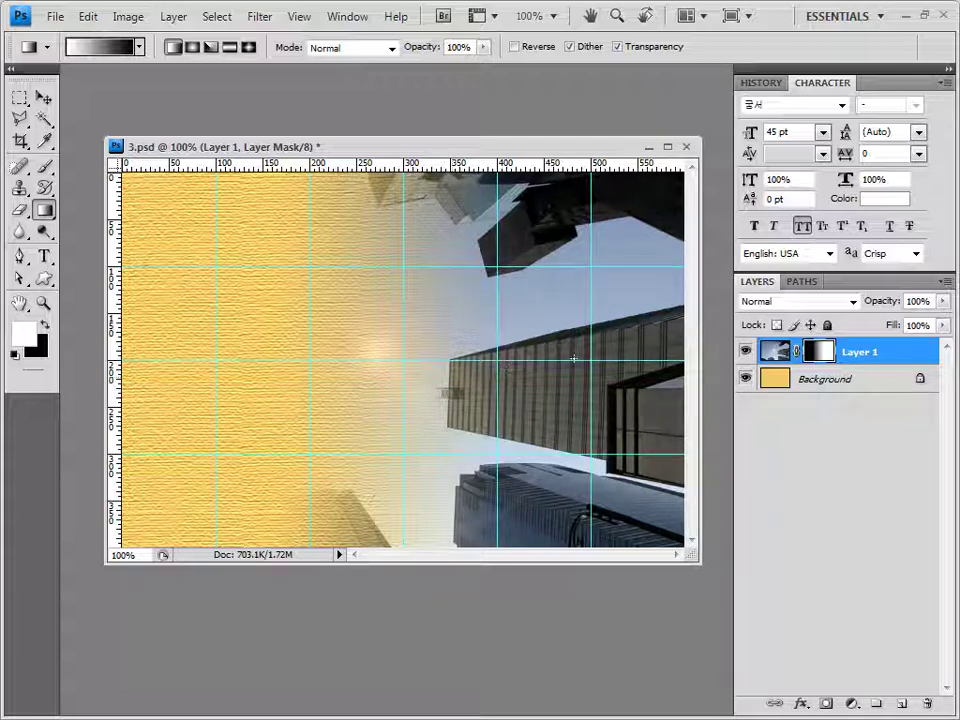
left_click_drag(576, 350, 255, 352)
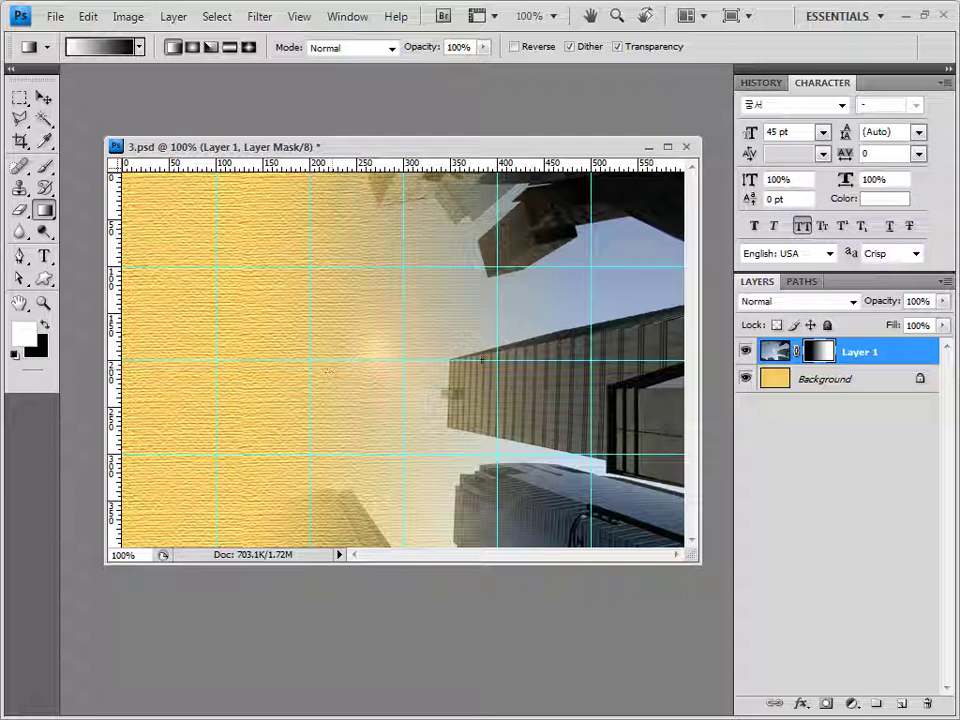
left_click(192, 47)
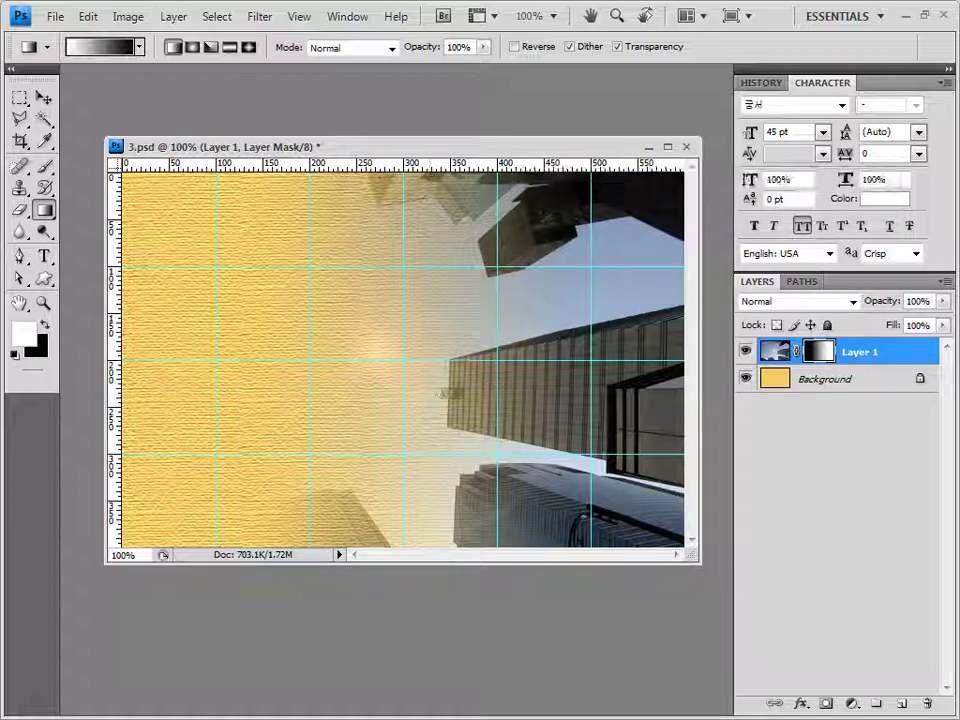
Bring 1급-8.JPG in from the file window and undock it into a floating window
key("alt+Tab")
left_click_drag(441, 390, 370, 95)
left_click(44, 97)
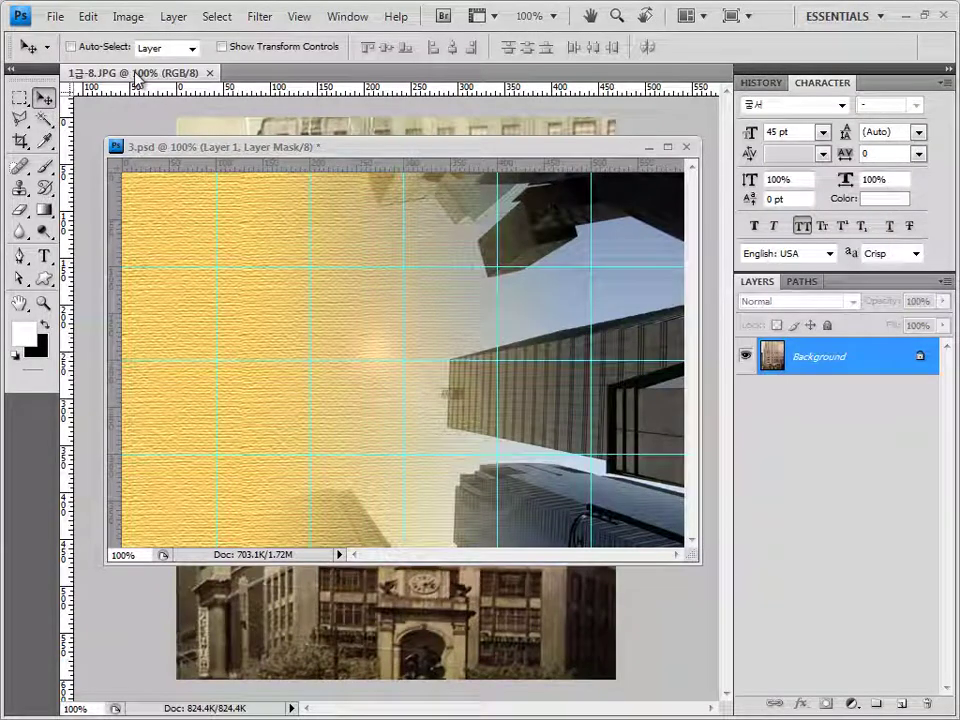
left_click_drag(135, 74, 330, 108)
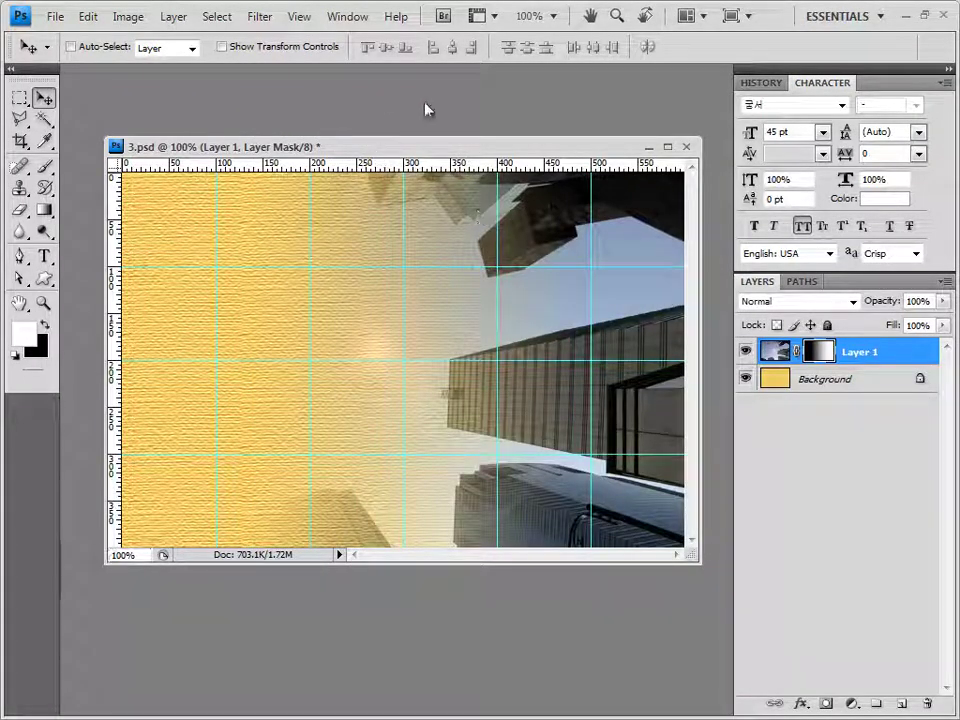
Paste the old building photo into 3.psd as a new layer and place it, reduced and flipped horizontally, over the canvas's left part
key("ctrl+v")
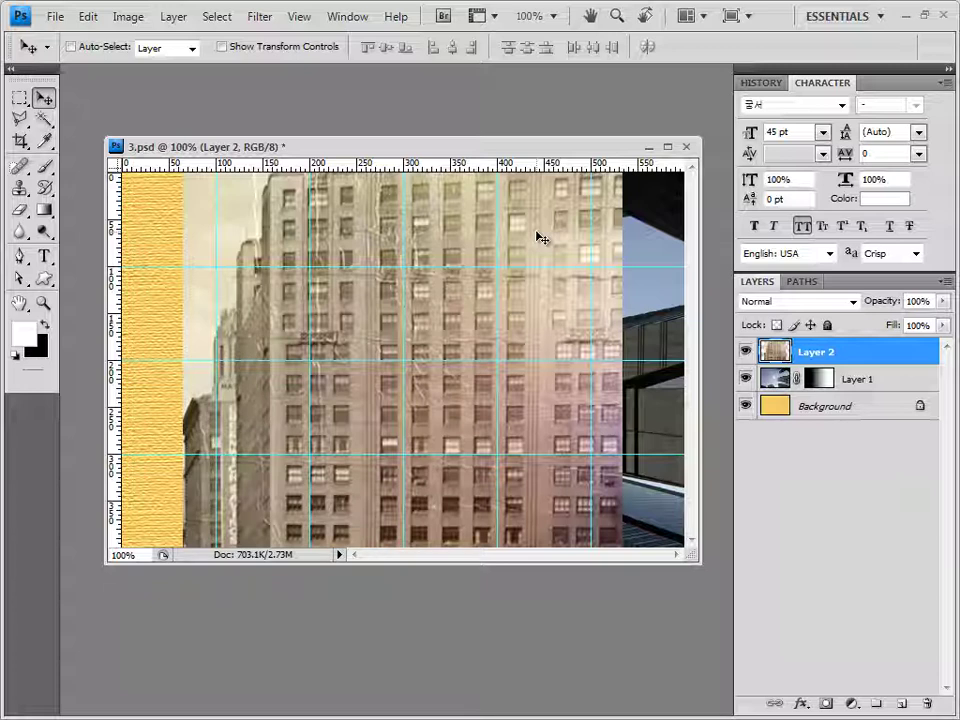
left_click_drag(537, 237, 418, 240)
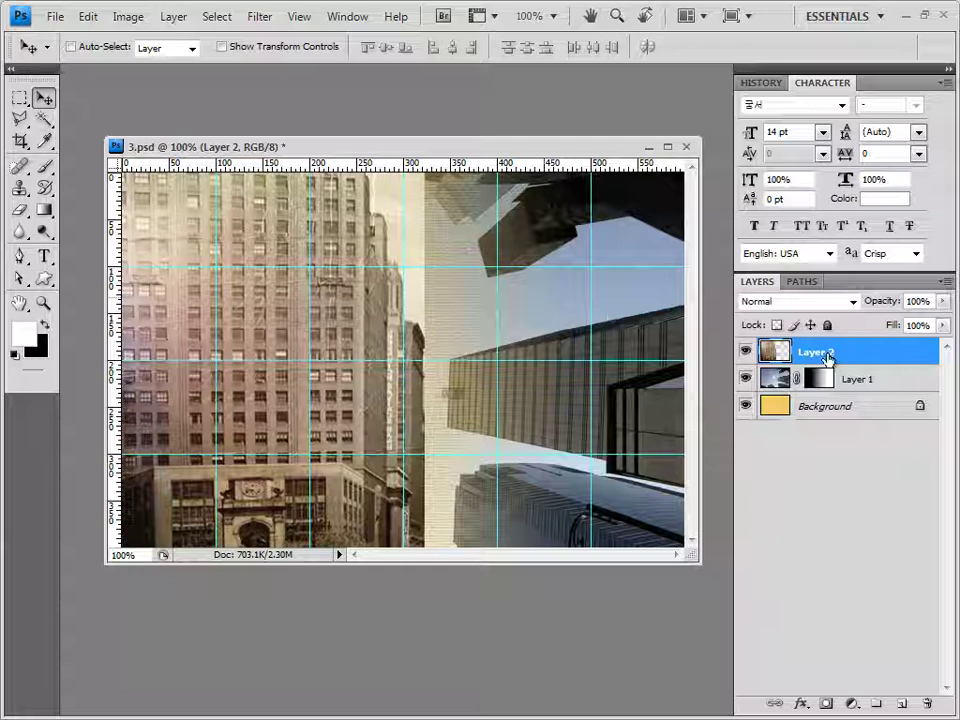
Set Layer 2's blending mode to Hard Light and ready the Gradient tool with the foreground-to-background preset
left_click(852, 301)
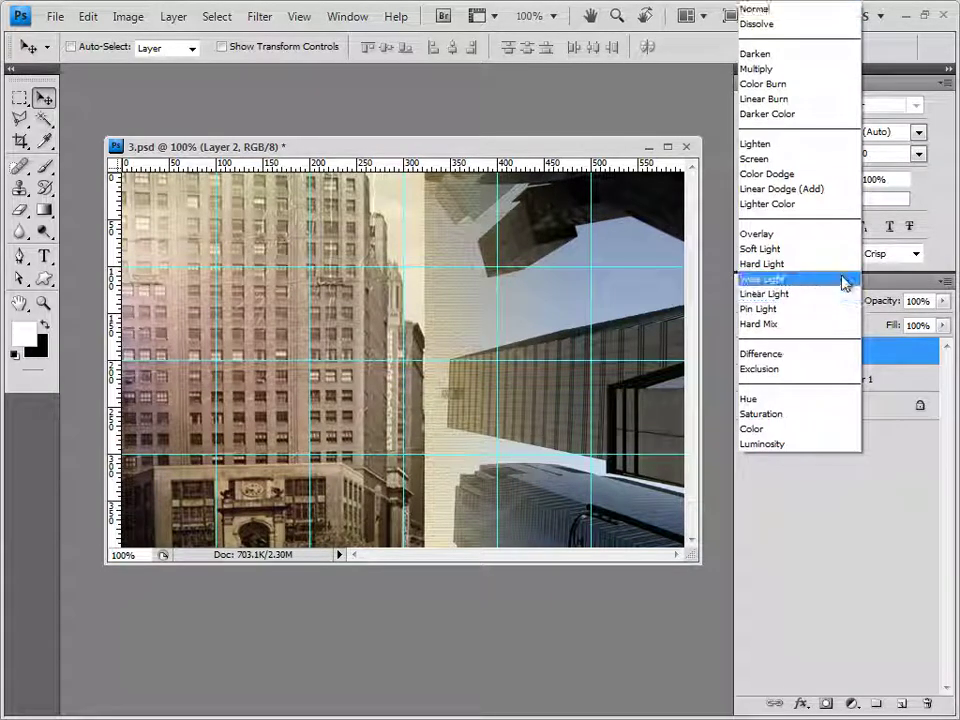
left_click(848, 265)
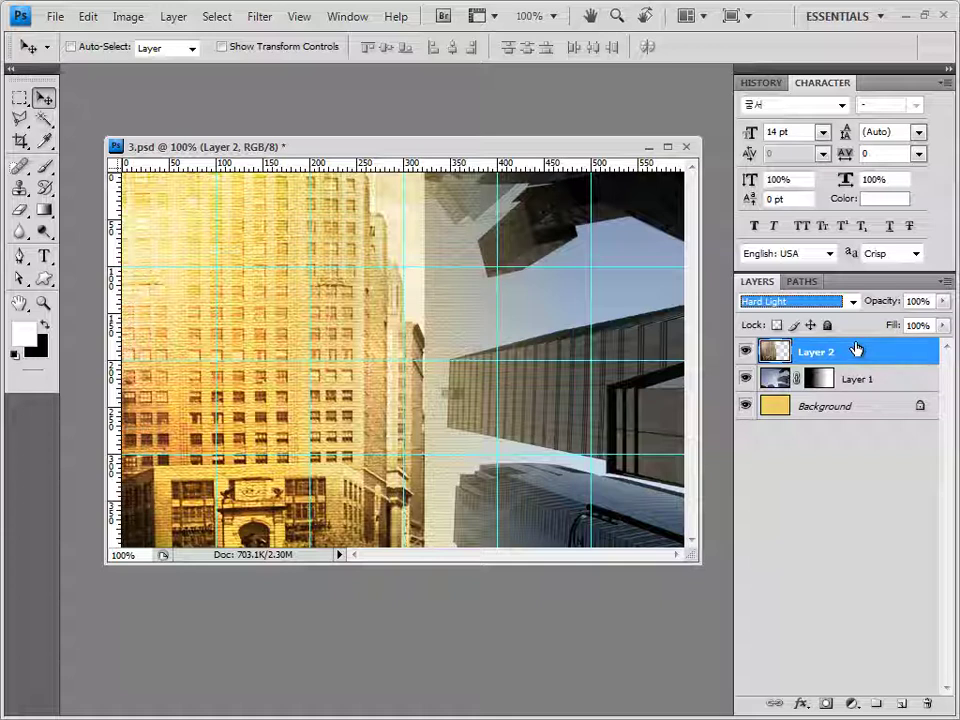
left_click(45, 212)
left_click_drag(45, 212, 100, 208)
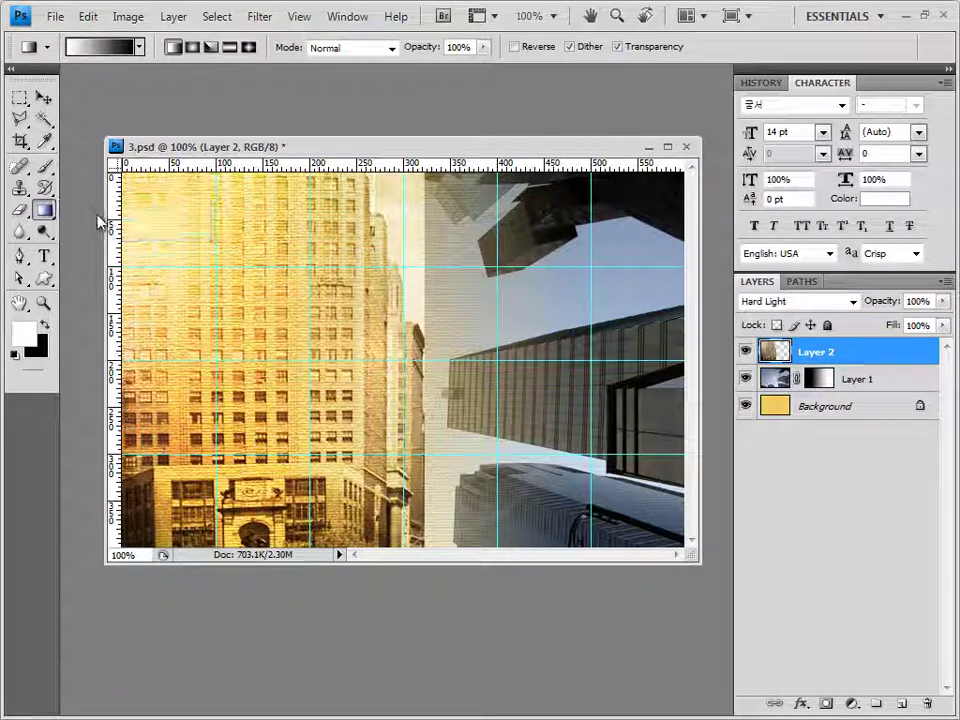
left_click(140, 47)
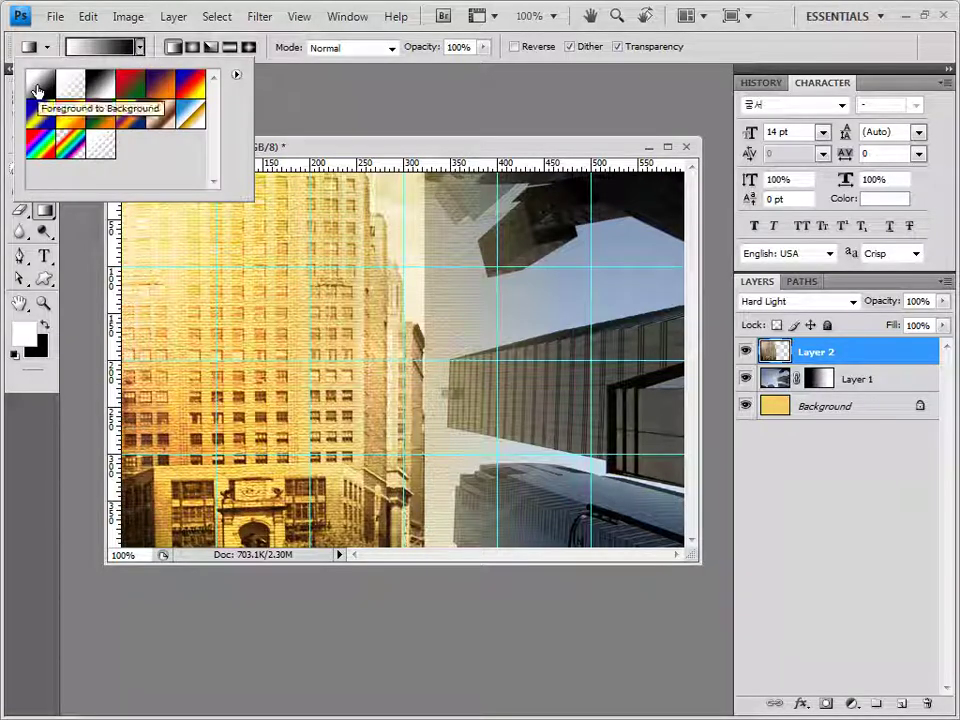
left_click(323, 138)
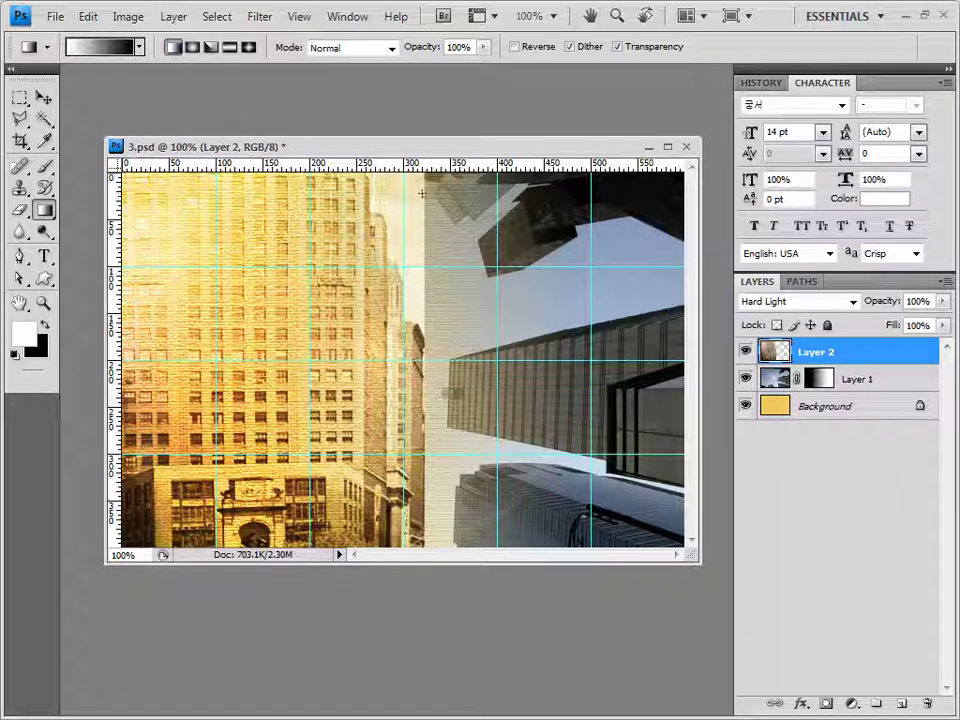
Add a layer mask to Layer 2 and fade the old building out toward the canvas's right side with a horizontal linear gradient
left_click(828, 705)
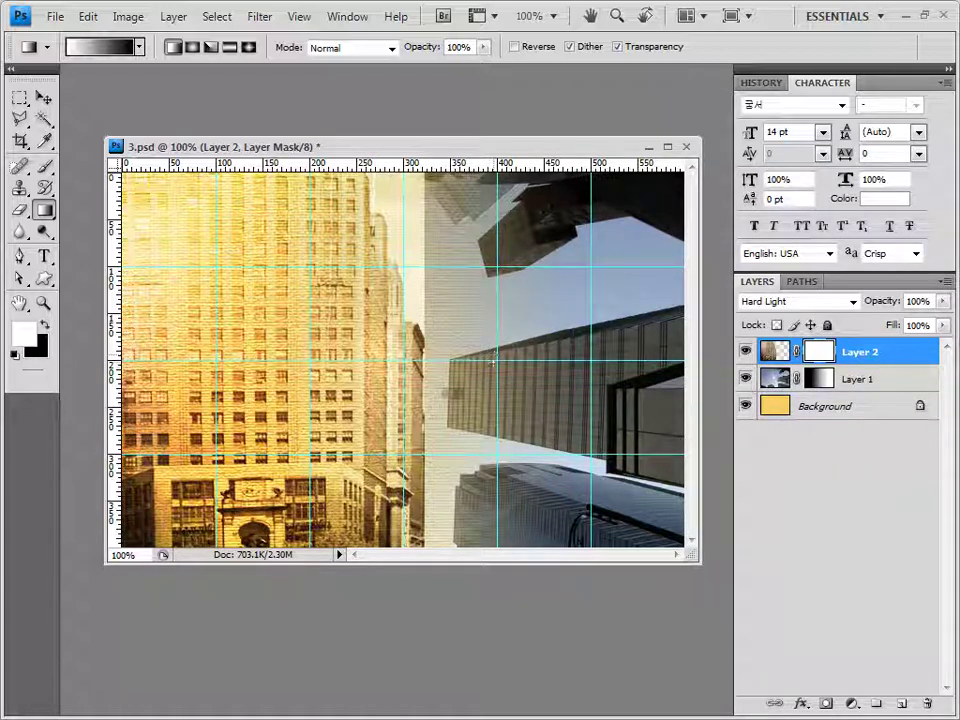
left_click_drag(352, 272, 238, 272)
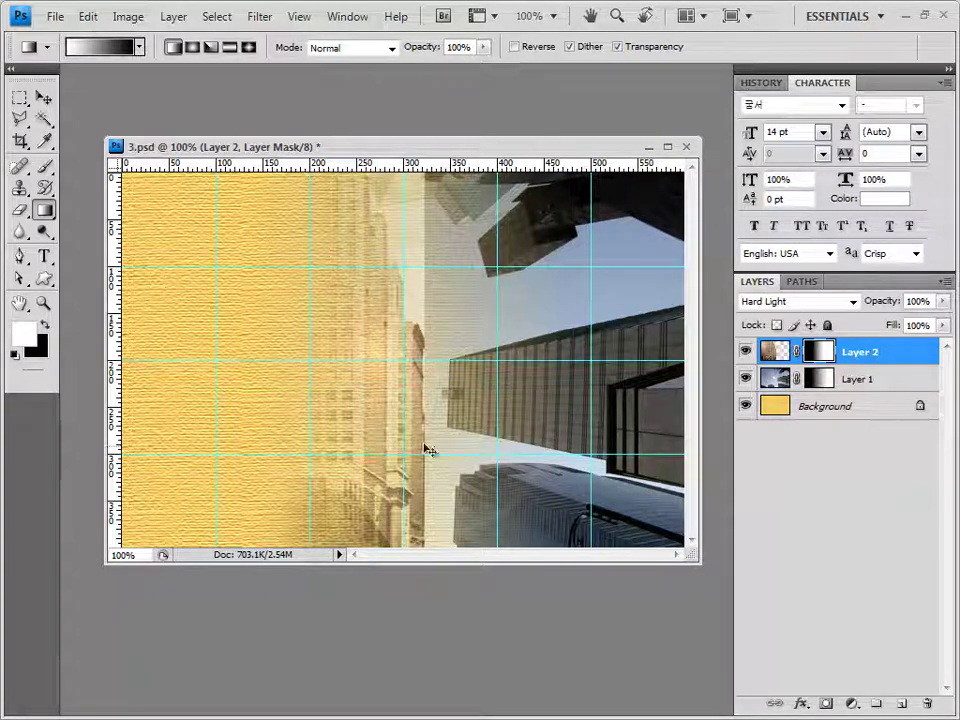
key("alt+BackSpace")
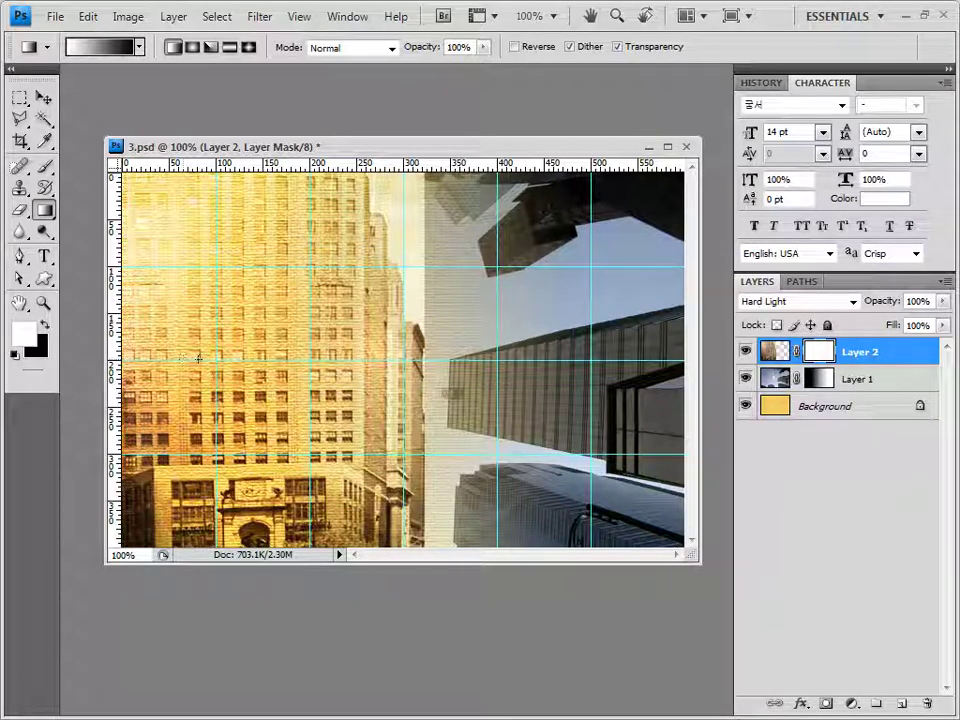
left_click_drag(151, 270, 326, 268)
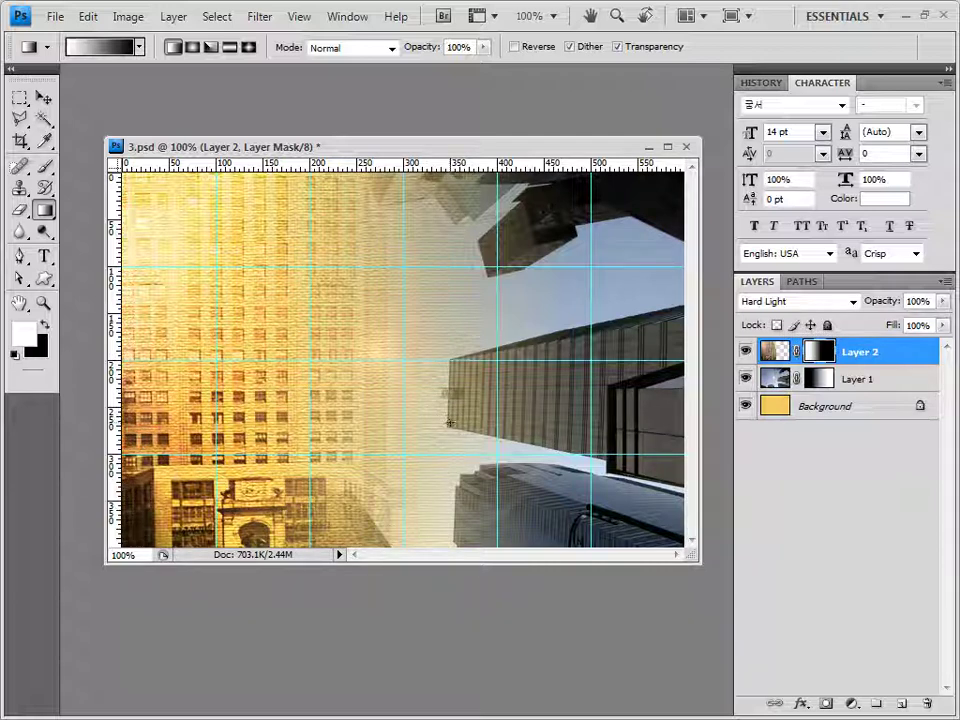
Bring 1급-9.JPG in from the file window and undock it into a floating window
key("w")
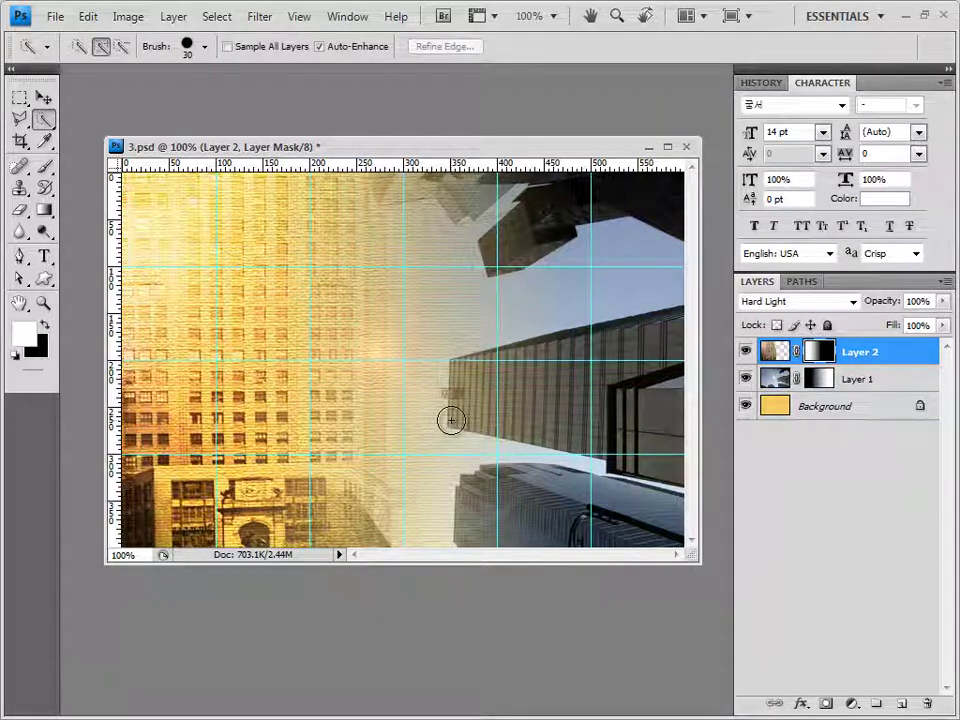
key("alt+Tab")
left_click_drag(515, 370, 398, 118)
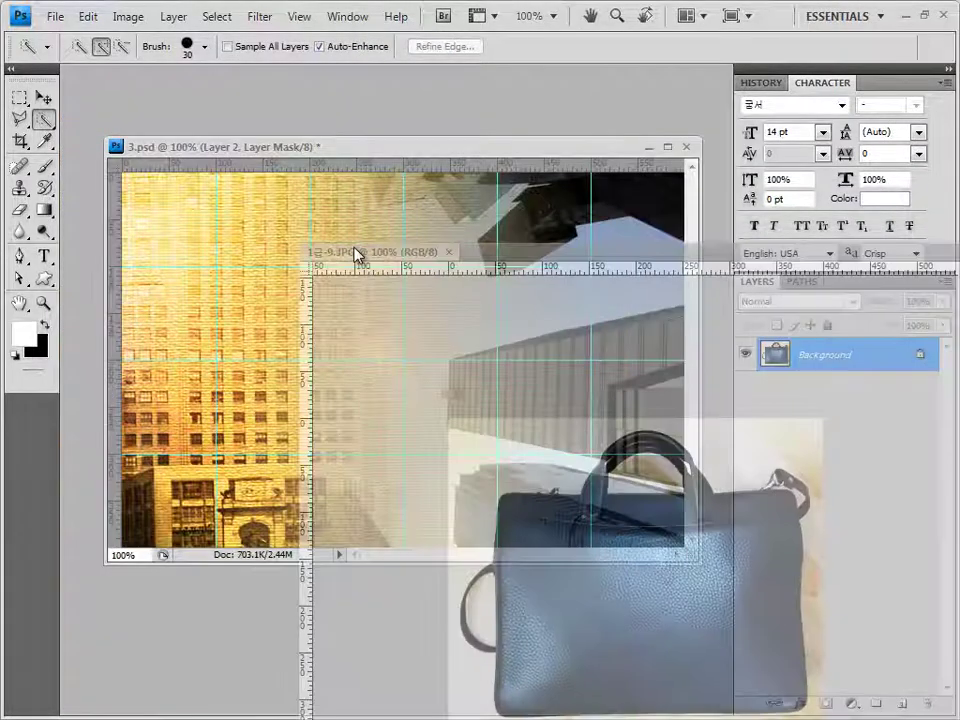
left_click_drag(400, 220, 344, 221)
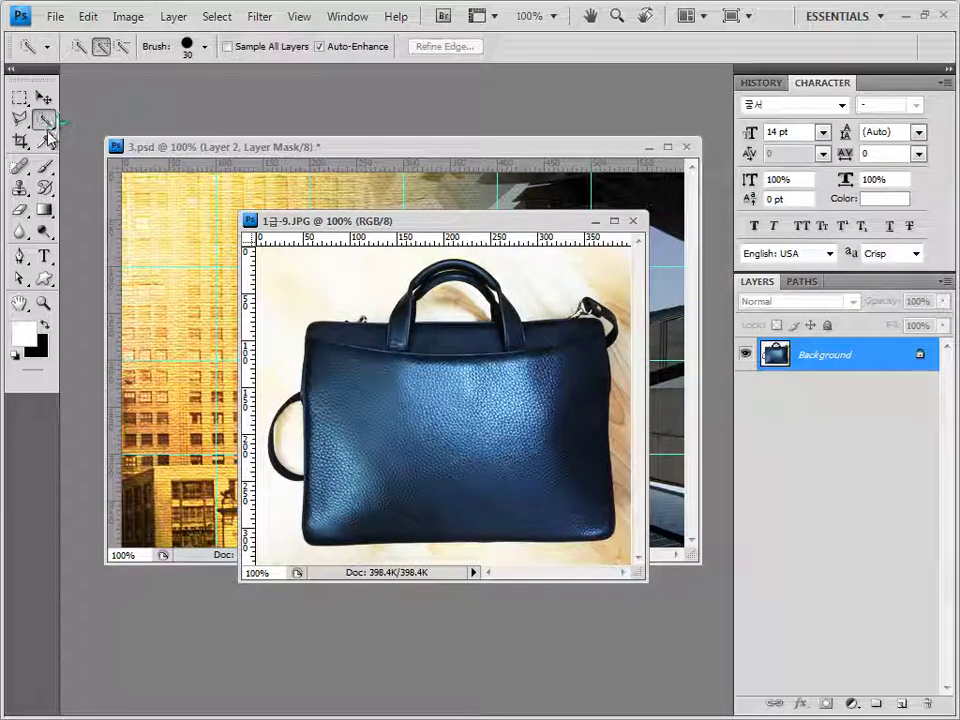
Select the blue bag's body and handle with the Quick Selection tool, using a 30 px brush
mouse_move(44, 120)
left_mouse_down()
mouse_move(100, 125)
mouse_move(85, 130)
mouse_move(86, 122)
left_mouse_up()
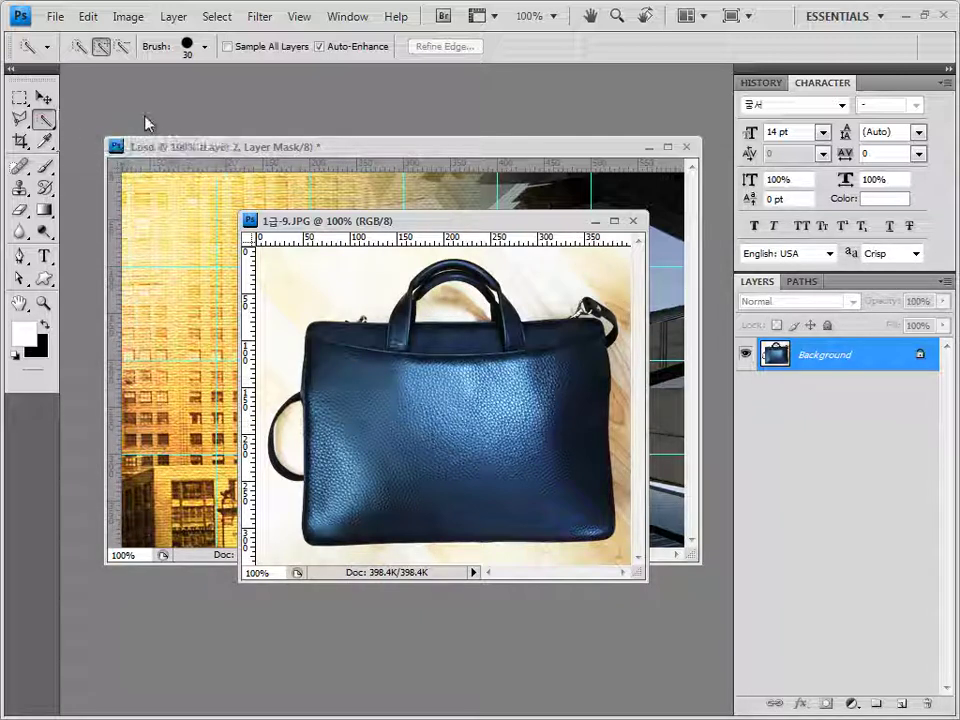
left_click(205, 50)
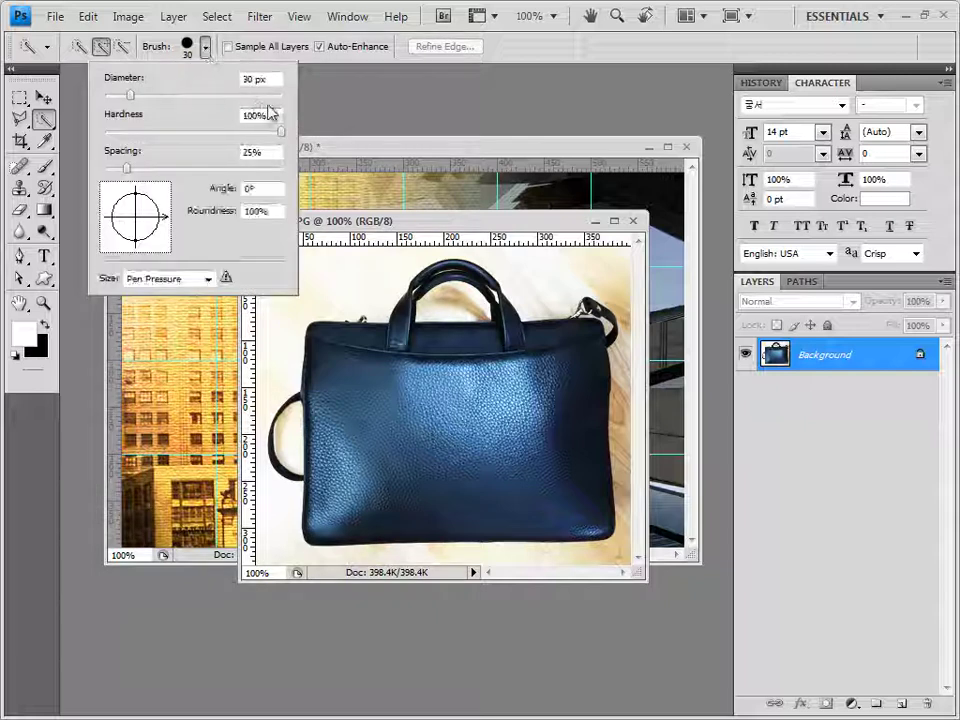
left_click(257, 79)
left_click(407, 221)
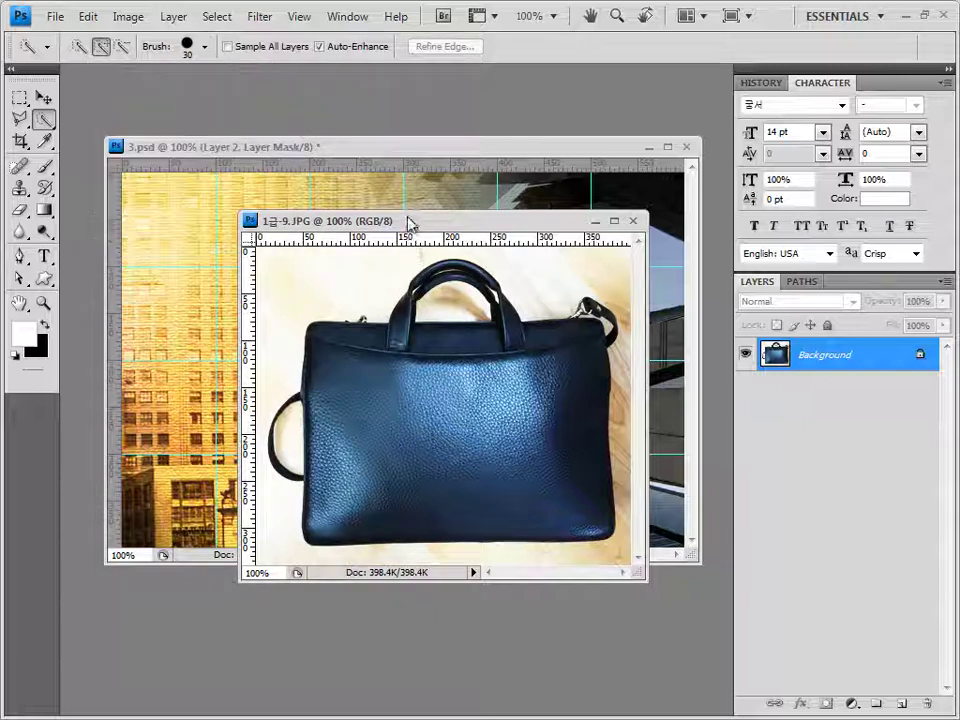
mouse_move(332, 356)
left_mouse_down()
mouse_move(338, 404)
mouse_move(400, 330)
mouse_move(410, 420)
mouse_move(470, 380)
mouse_move(584, 374)
mouse_move(583, 472)
mouse_move(540, 500)
mouse_move(420, 480)
mouse_move(492, 410)
mouse_move(491, 362)
left_mouse_up()
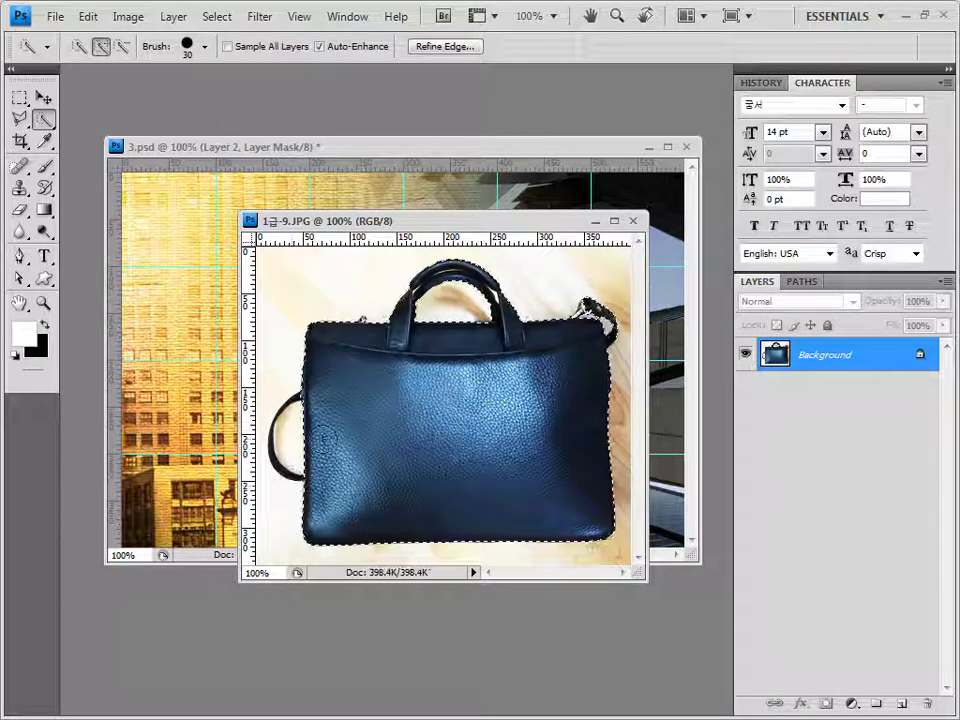
Reduce the Quick Selection brush to 7 px and add the thin strap at the bag's left side to the selection
left_click(204, 46)
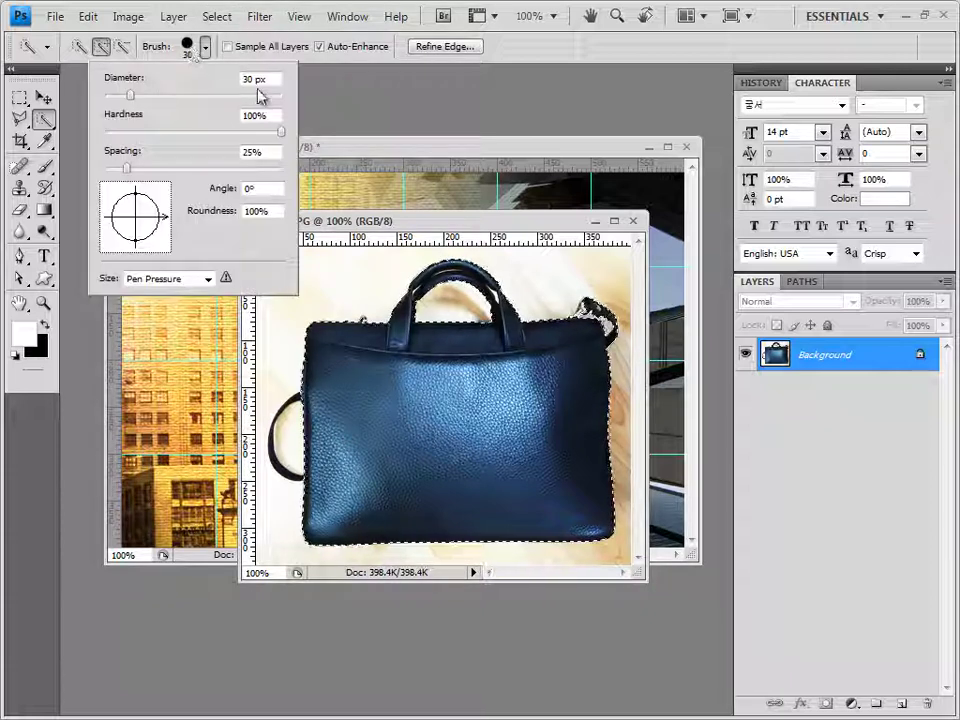
left_click(108, 96)
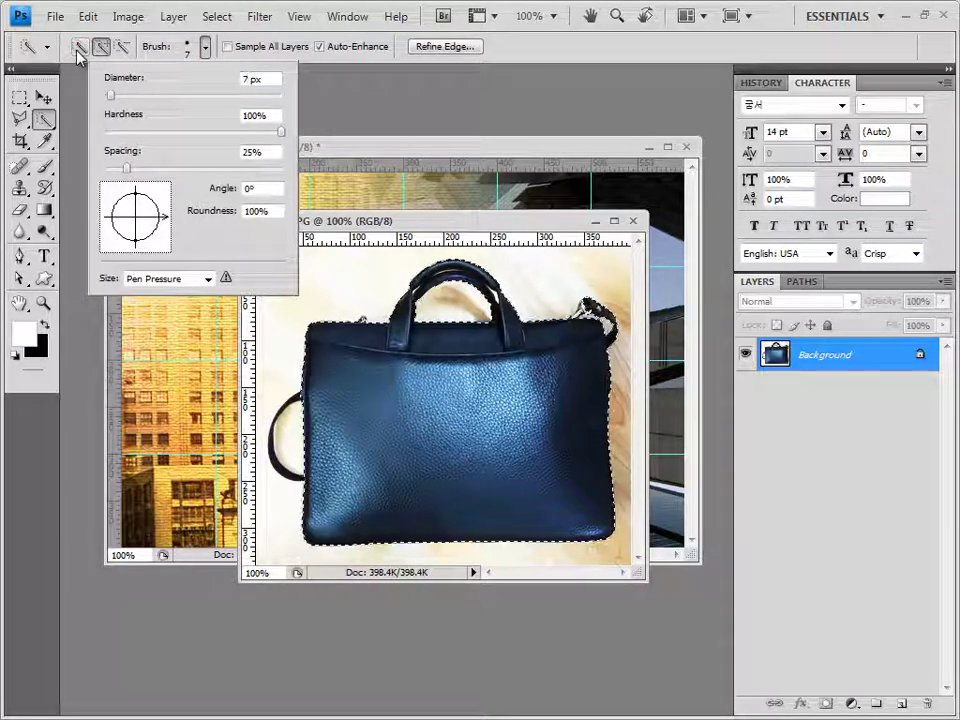
left_click(274, 465)
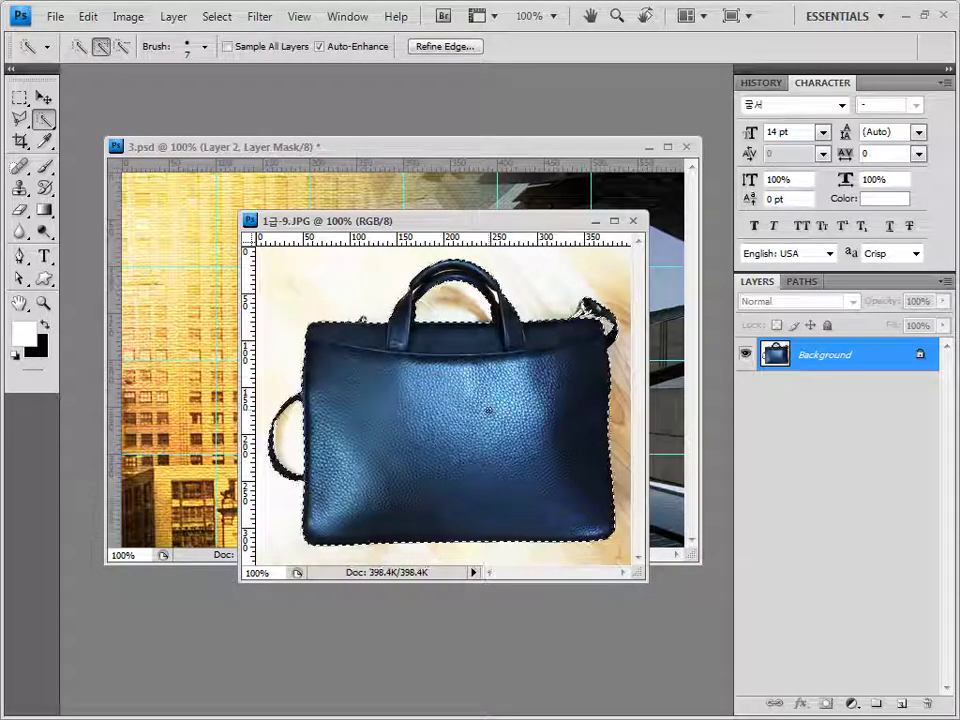
Close 1급-9.JPG and paste the bag into 3.psd as a new layer, reduced, rotated clockwise and placed in the canvas's upper-left area
left_click(633, 220)
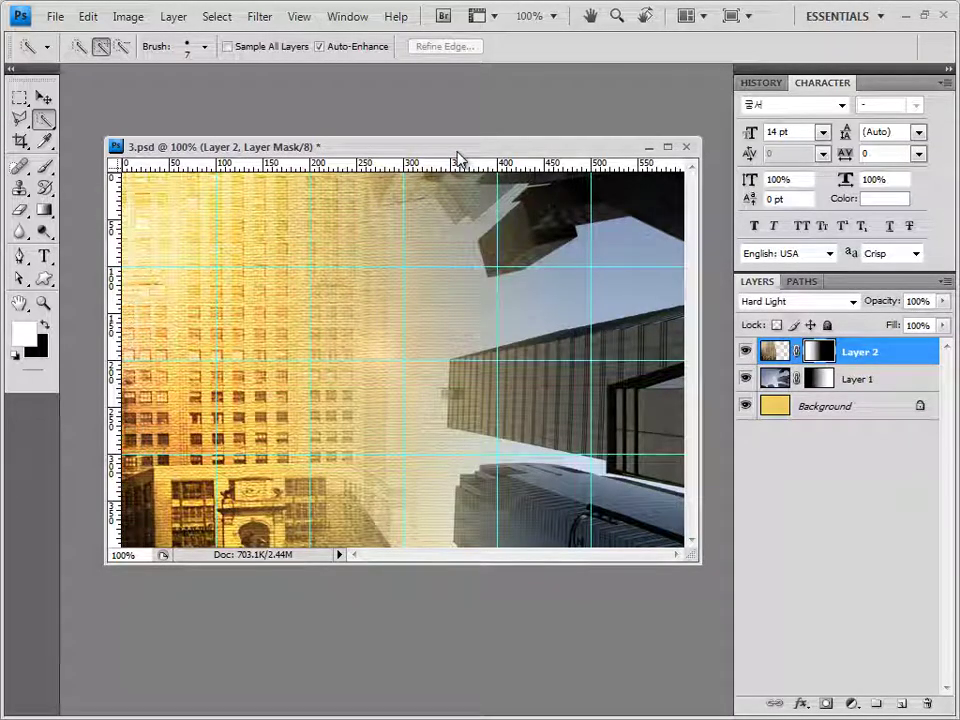
key("ctrl+v")
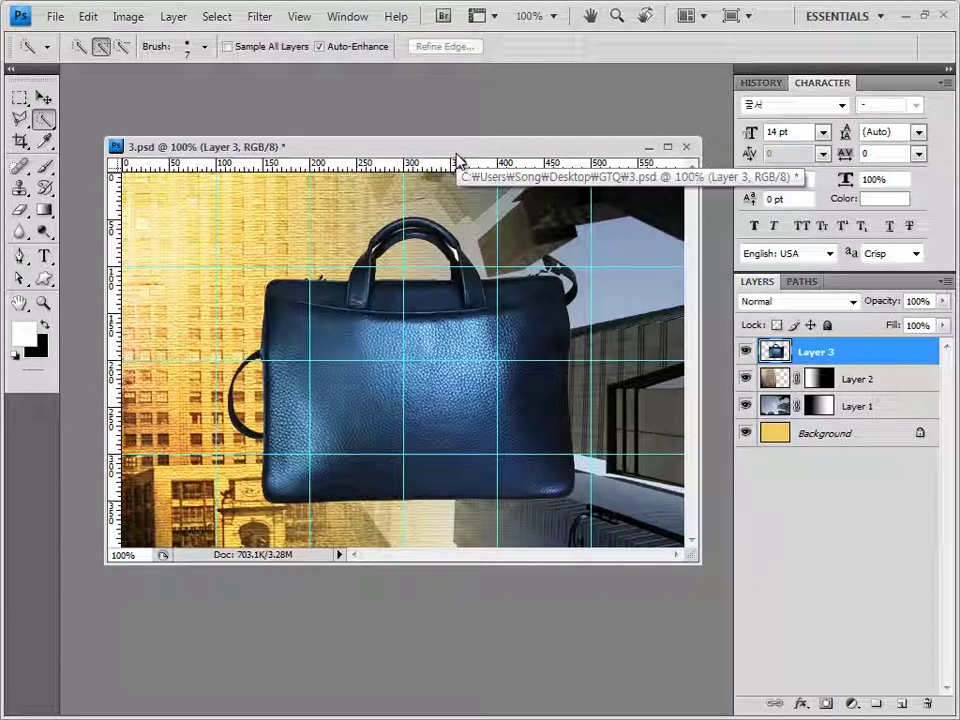
key("ctrl+t")
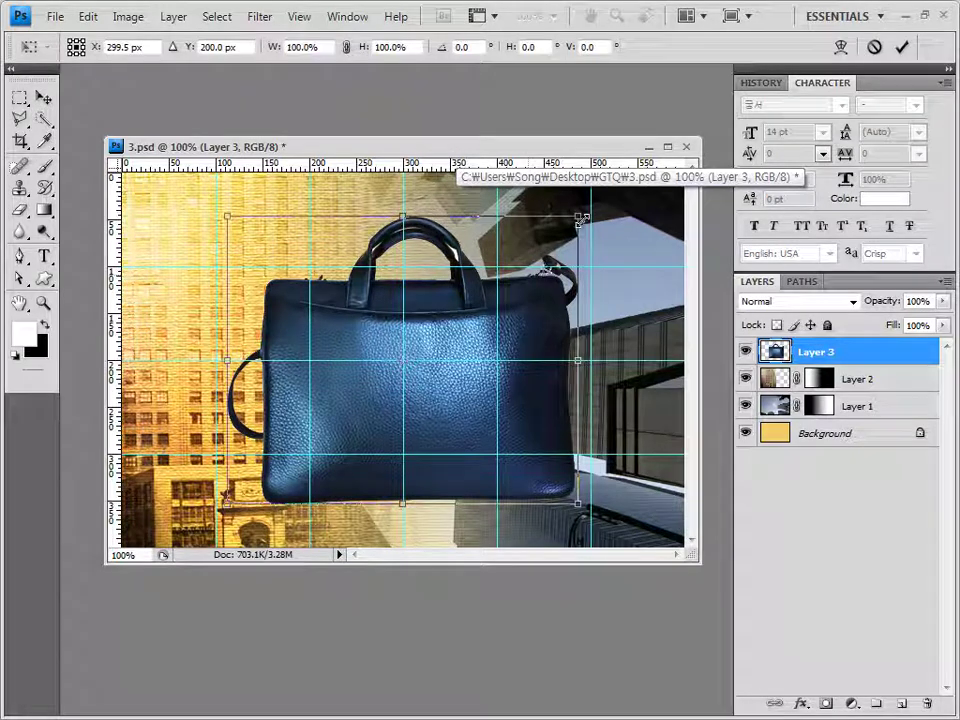
left_click_drag(578, 216, 542, 245)
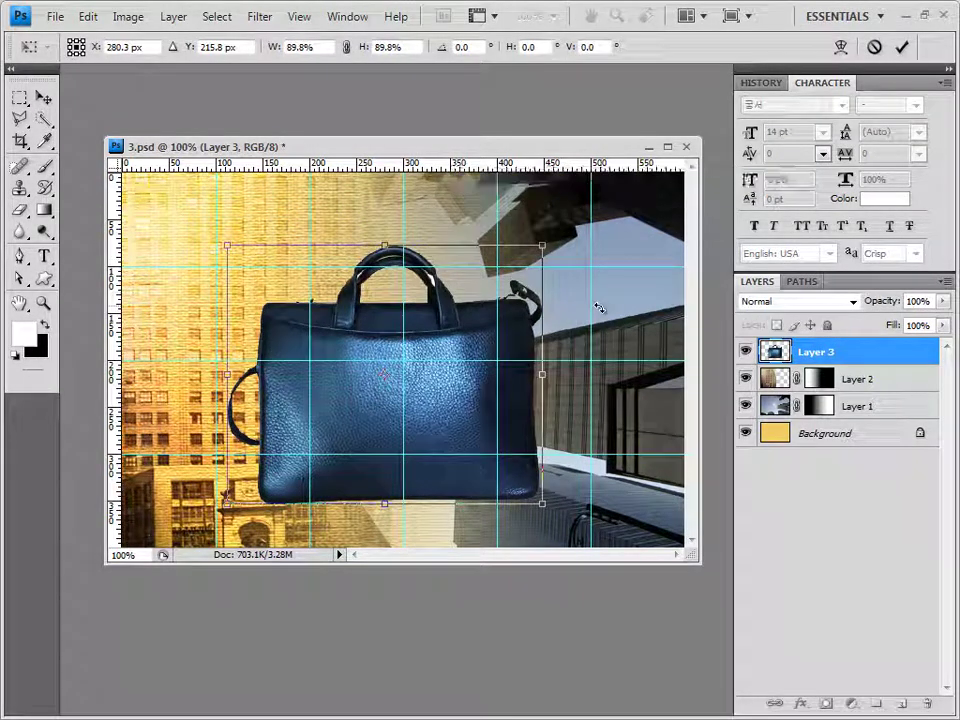
left_click_drag(584, 307, 592, 339)
left_click_drag(464, 388, 403, 375)
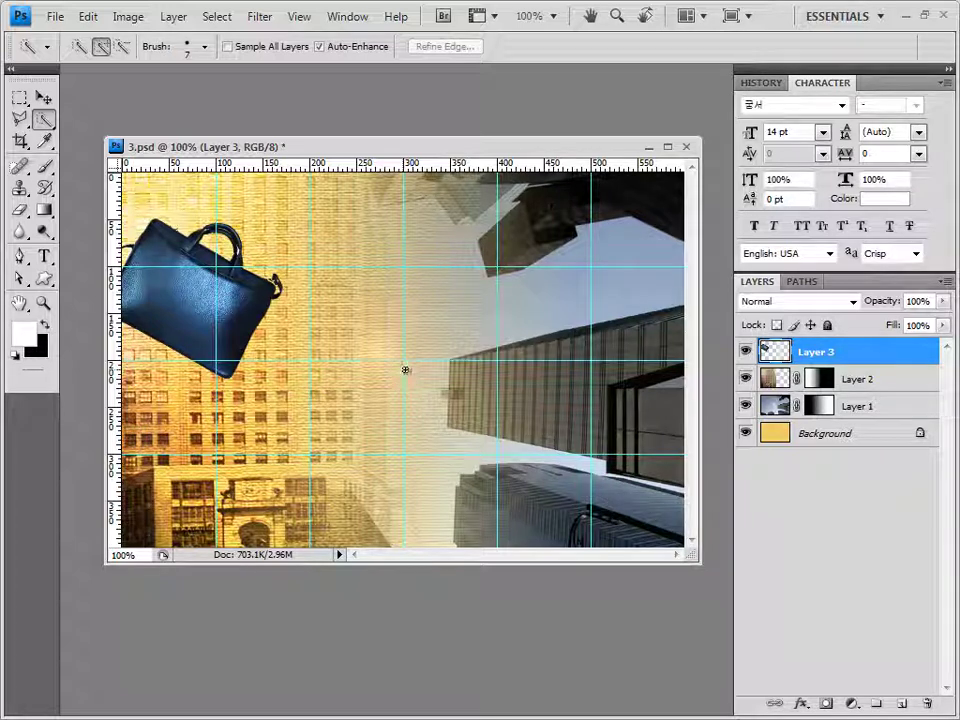
Apply a Drop Shadow layer style to the bag on Layer 3
left_click(801, 704)
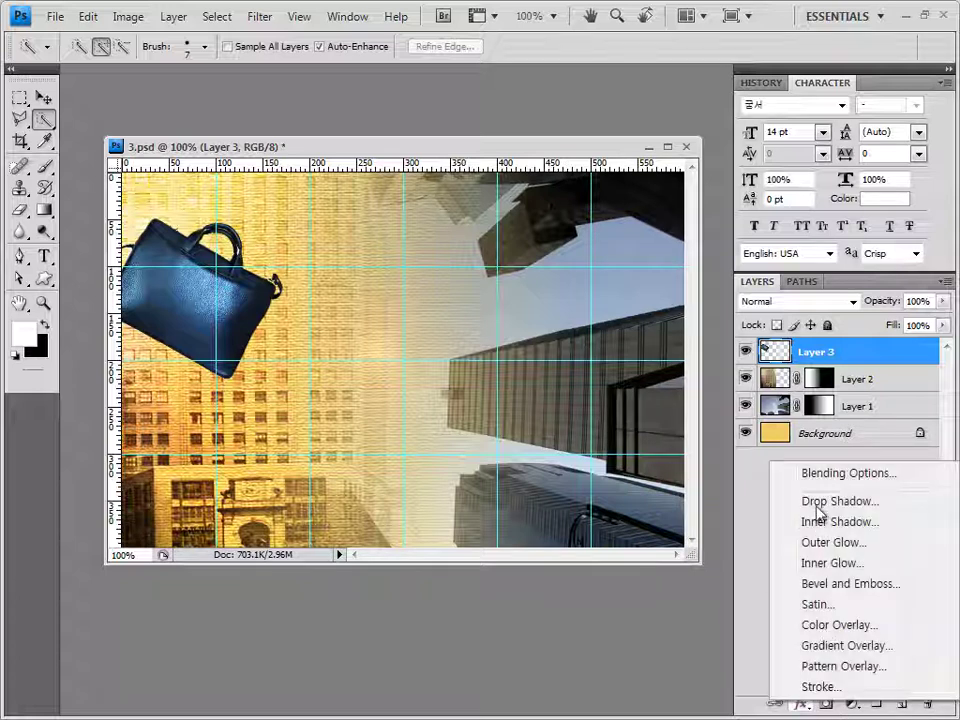
left_click(755, 502)
left_click(788, 116)
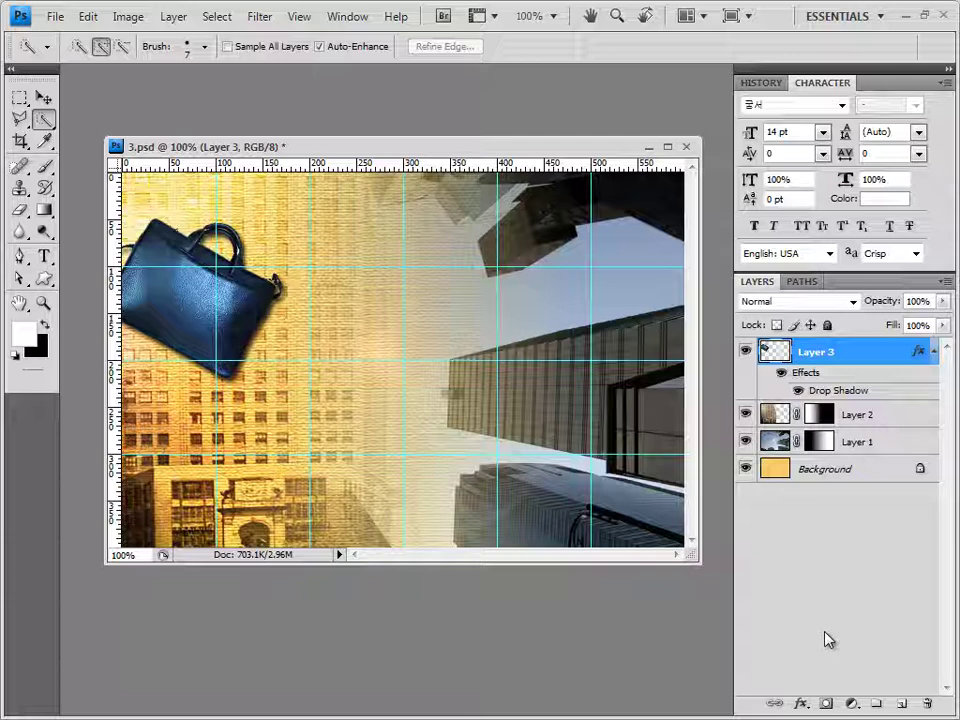
Add a Hue/Saturation adjustment layer above Layer 3 with Colorize on, Hue 210 and Saturation 60
left_click(851, 704)
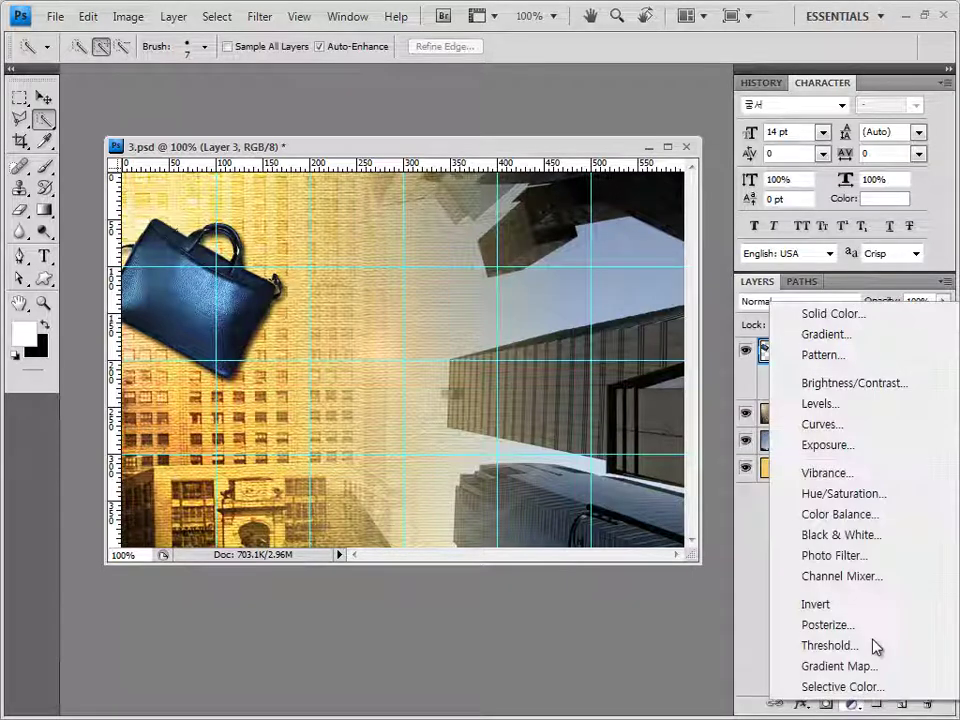
left_click(845, 493)
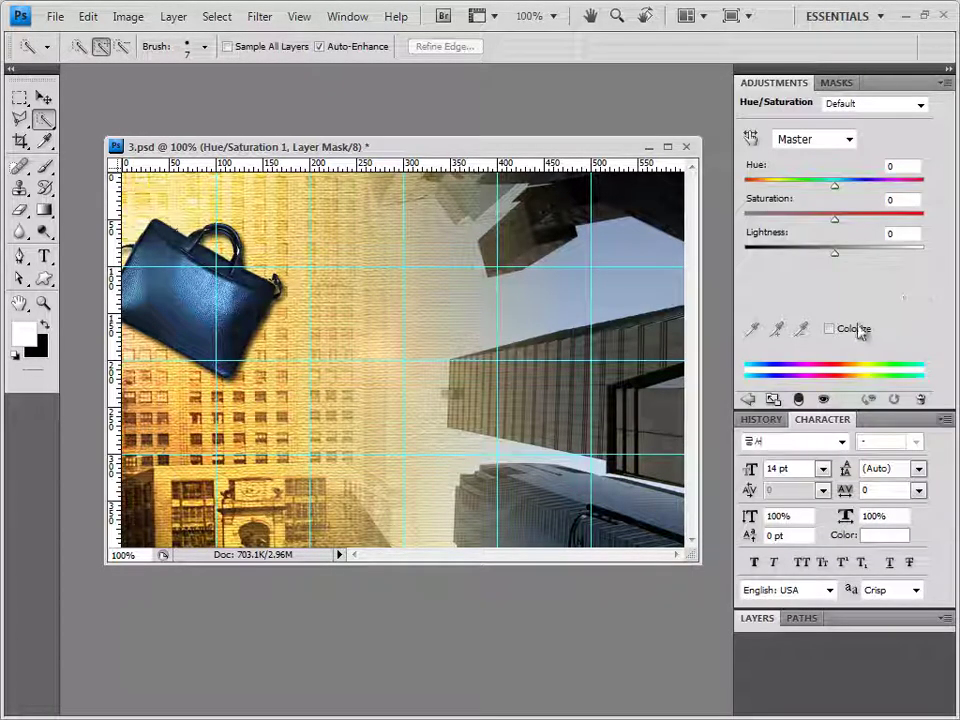
left_click(834, 333)
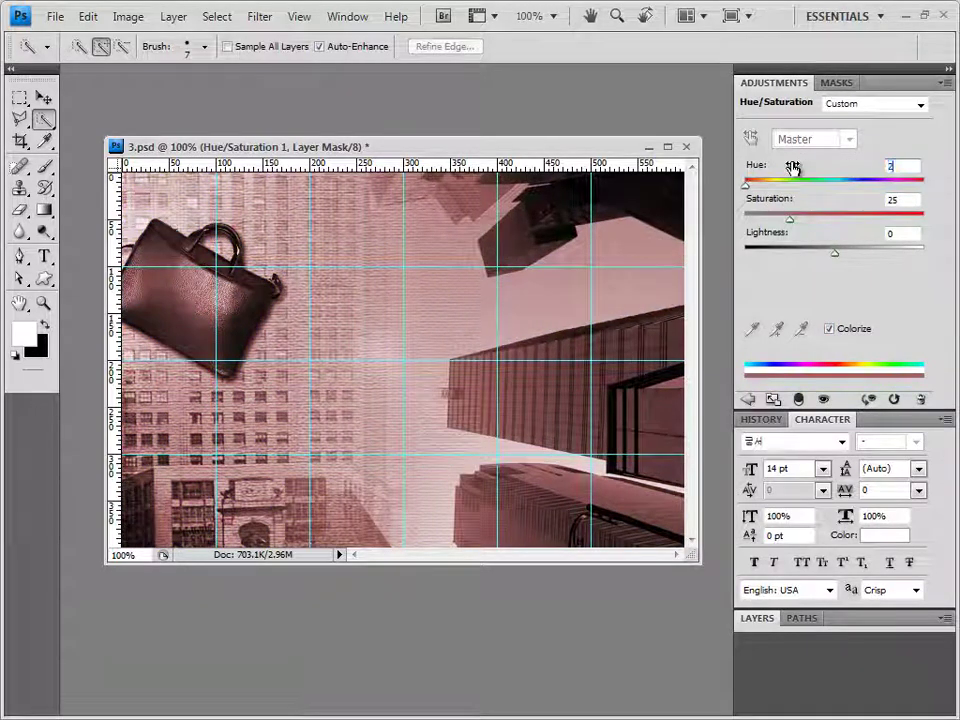
type("210")
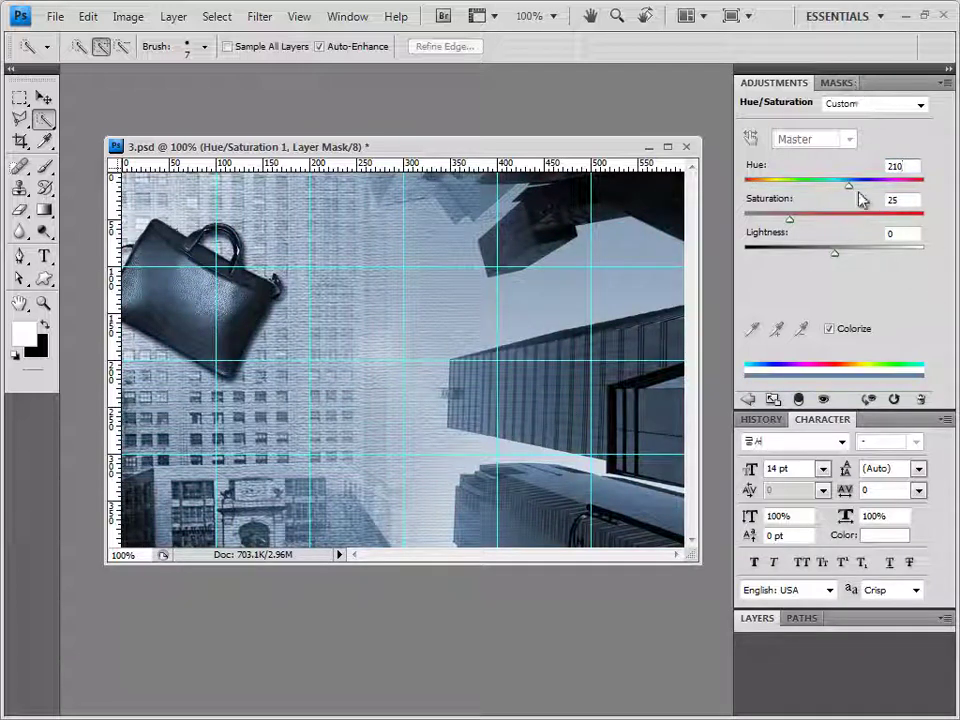
left_click_drag(789, 216, 755, 216)
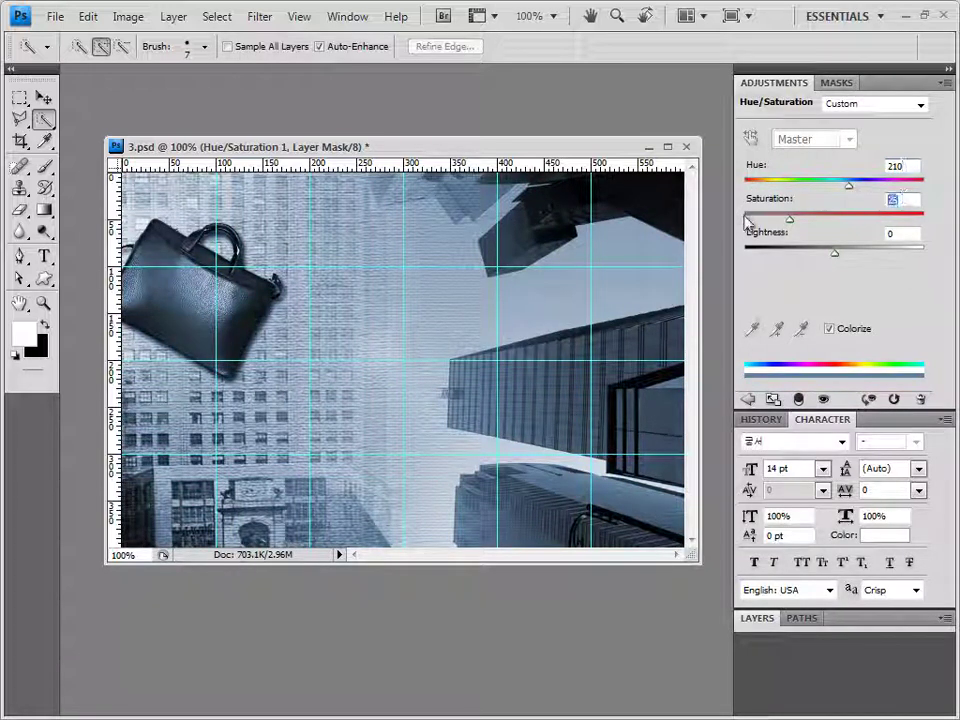
type("60")
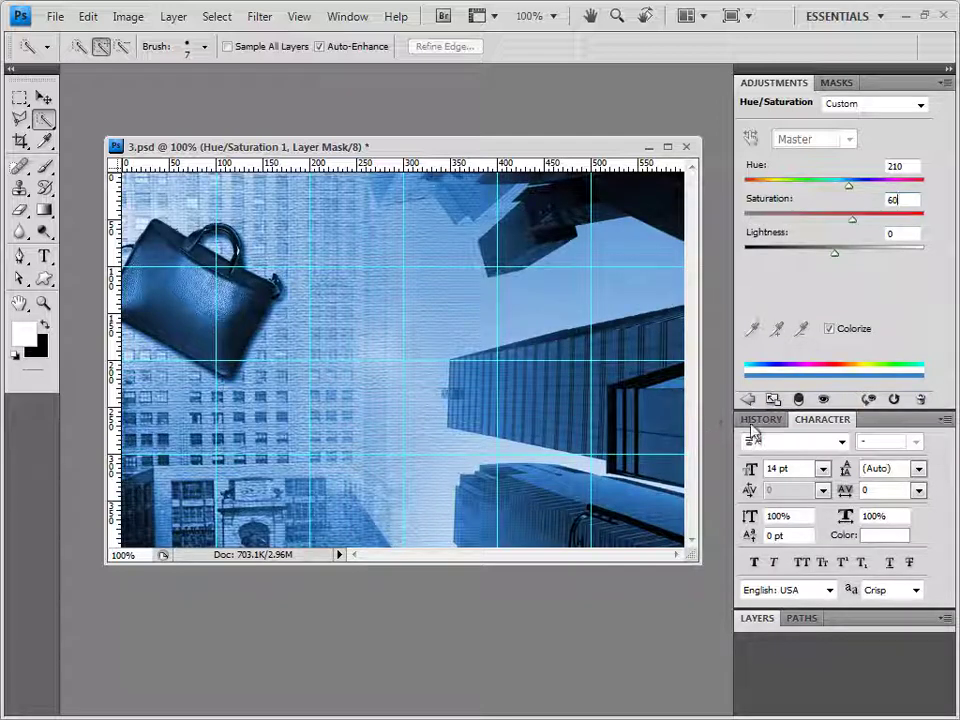
Close the adjustment settings and clip the Hue/Saturation layer to Layer 3 so it affects only the bag
left_click(943, 83)
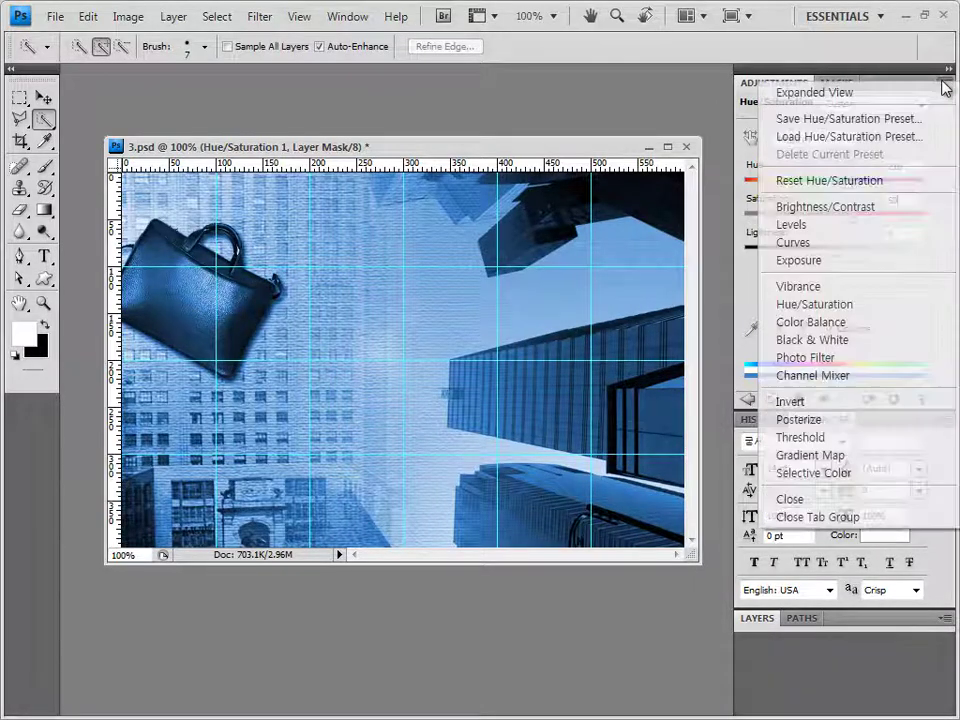
left_click(870, 519)
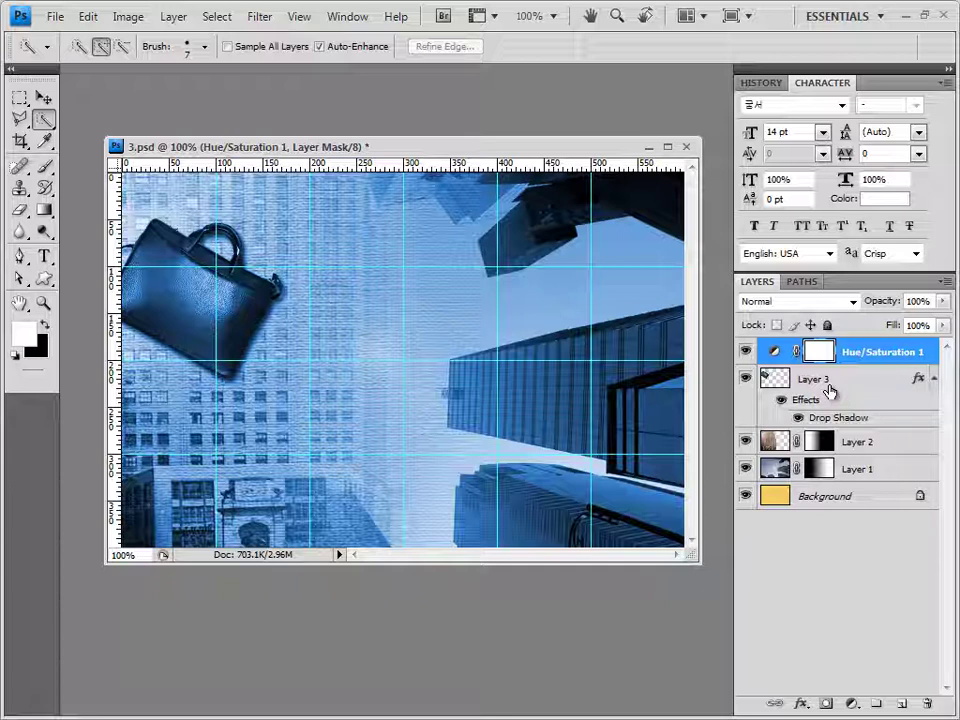
left_click_drag(876, 364, 877, 363)
left_click(877, 364, "alt")
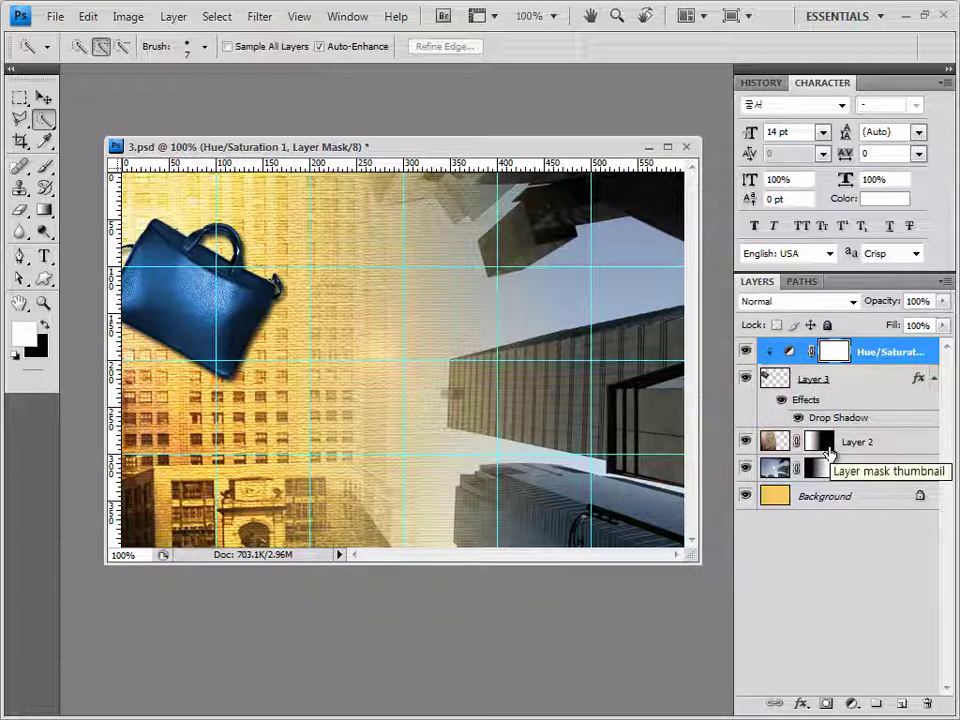
Open 1급-10.jpg from the exercise image folder and float it in its own window above 3.psd
key("shift+w")
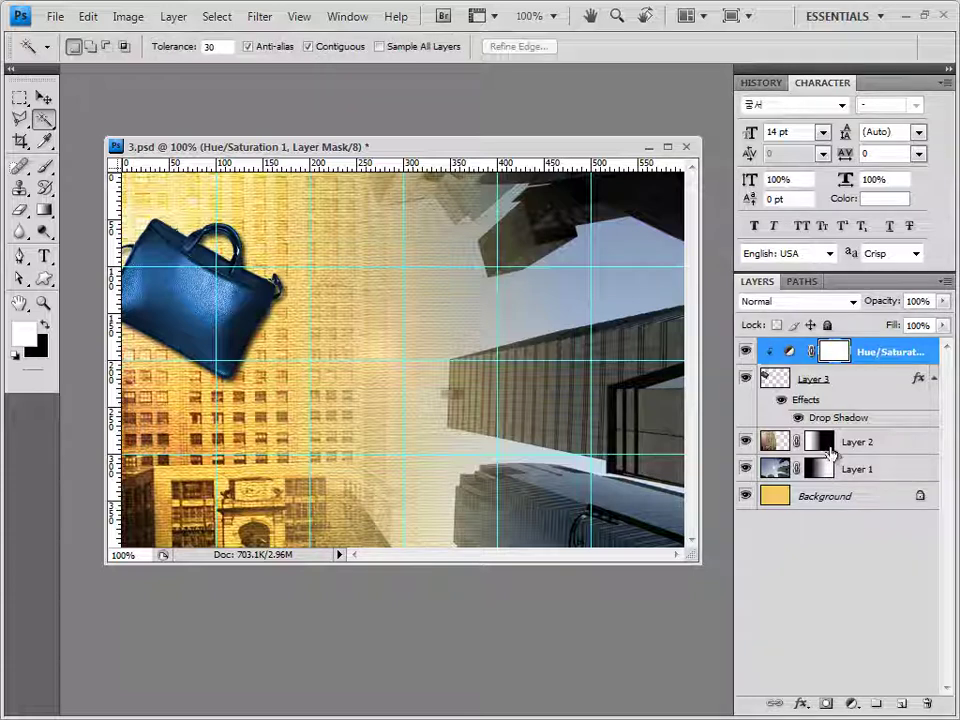
key("alt+Tab")
left_click_drag(610, 380, 491, 306)
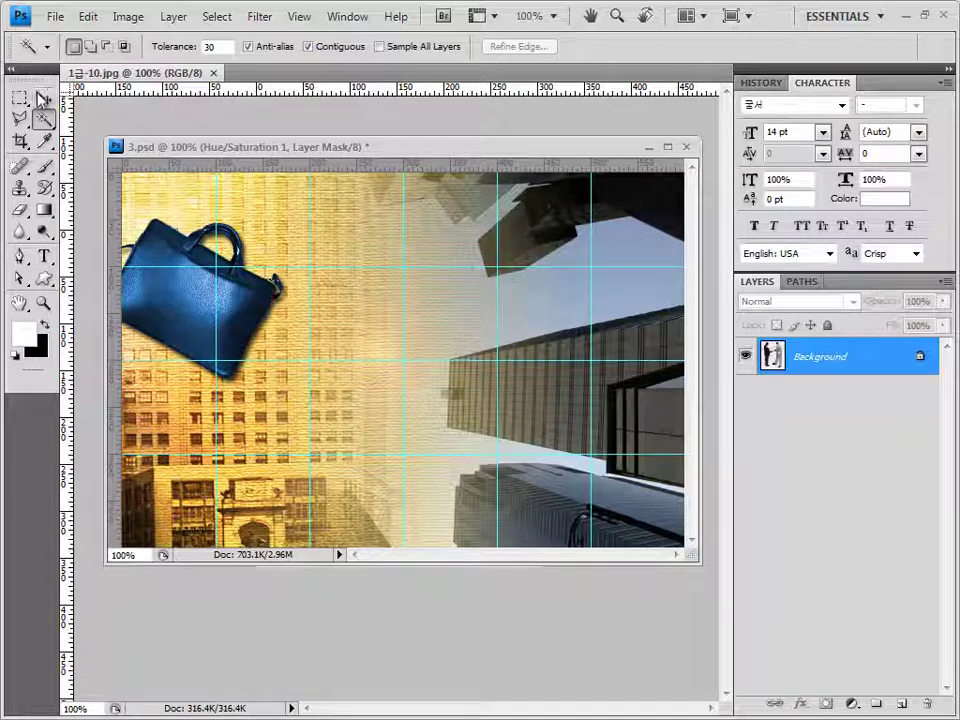
key("v")
left_click_drag(140, 78, 290, 172)
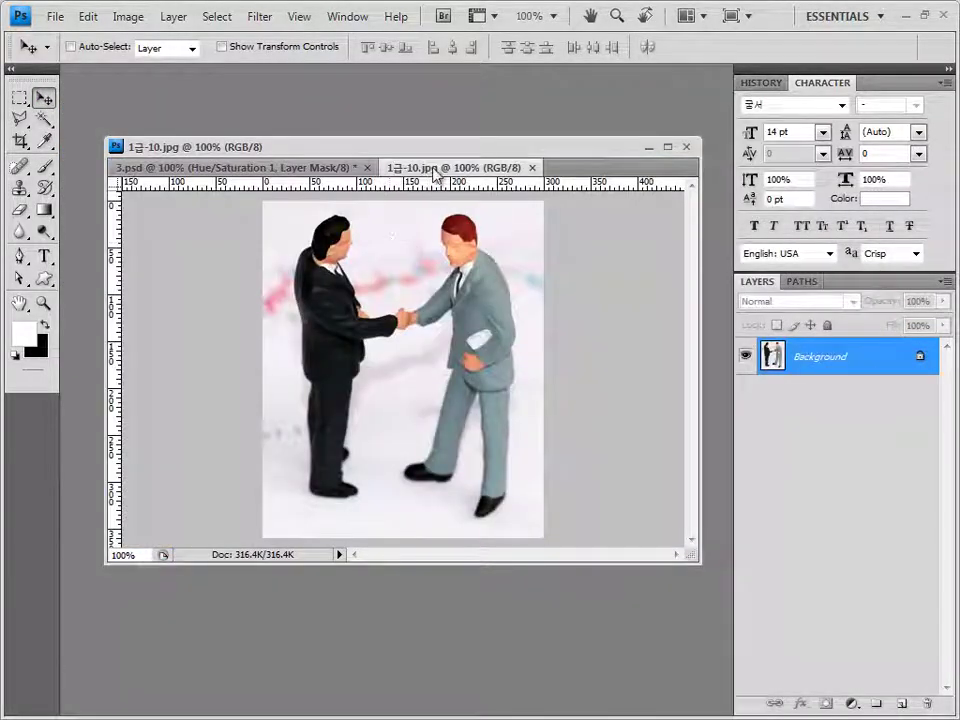
left_click_drag(436, 167, 436, 226)
left_click_drag(522, 217, 308, 97)
Select the pale background around the two figures with the Magic Wand at a tolerance of 50
key("w")
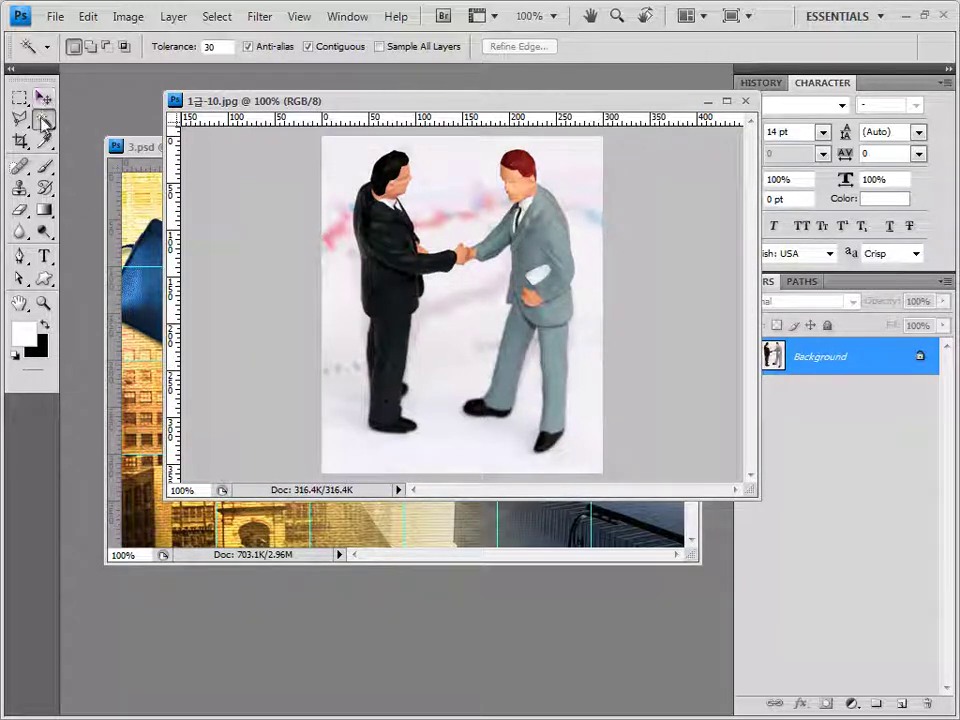
left_click_drag(44, 125, 90, 135)
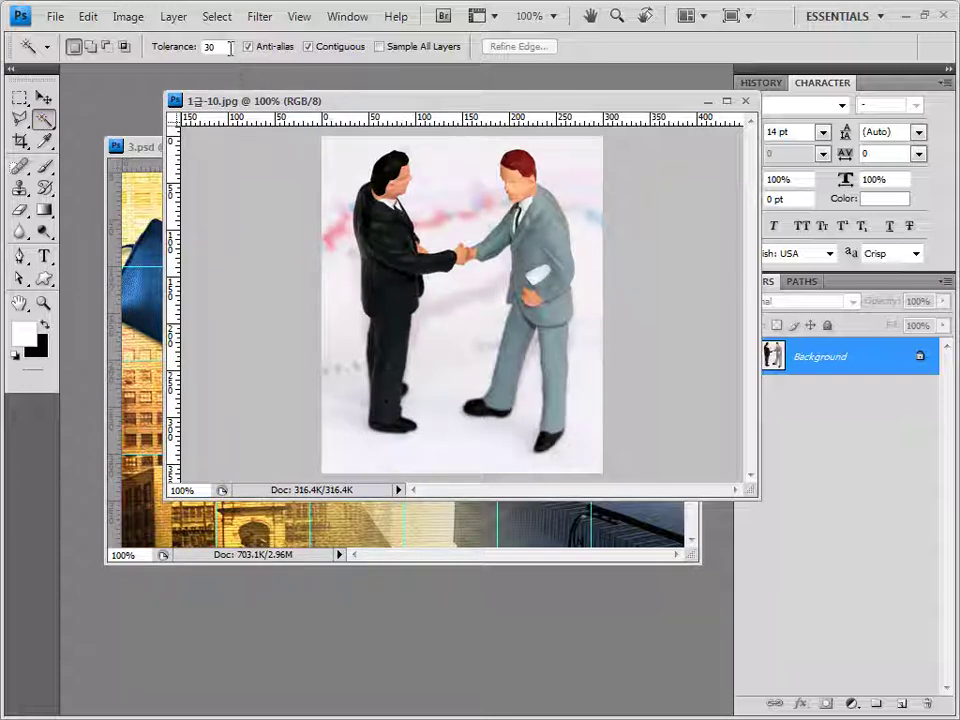
key("Return")
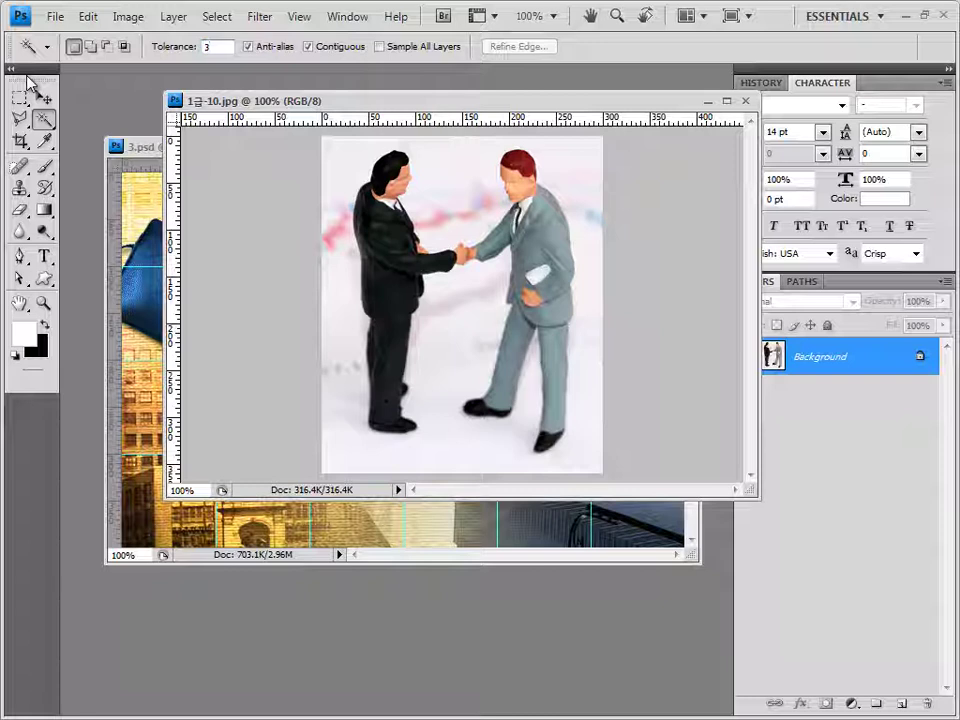
type("3")
key("BackSpace")
type("50")
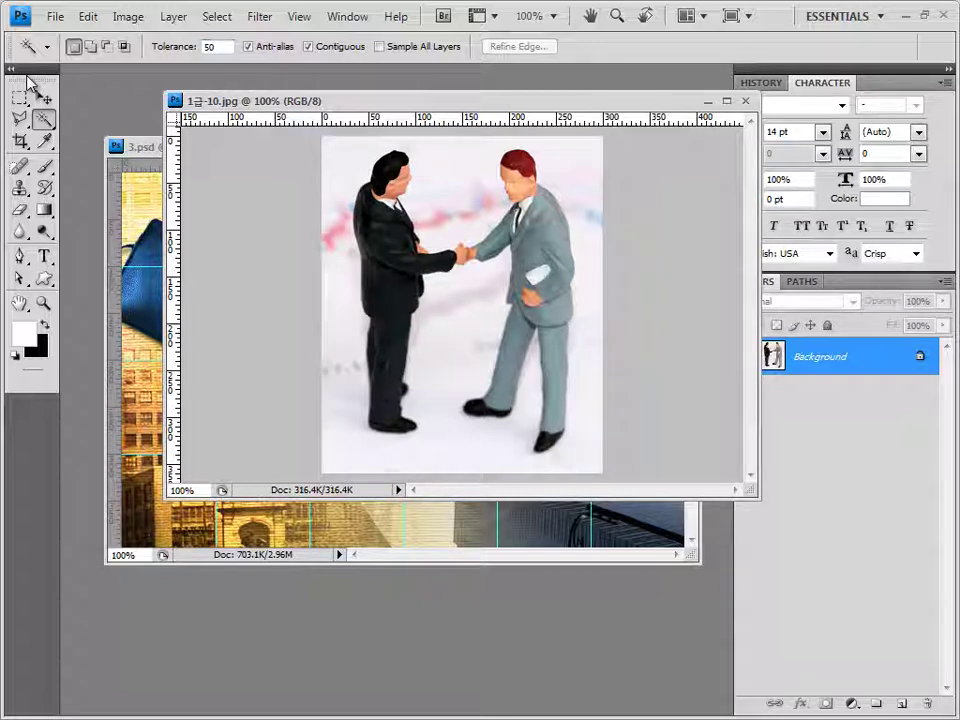
left_click(456, 177)
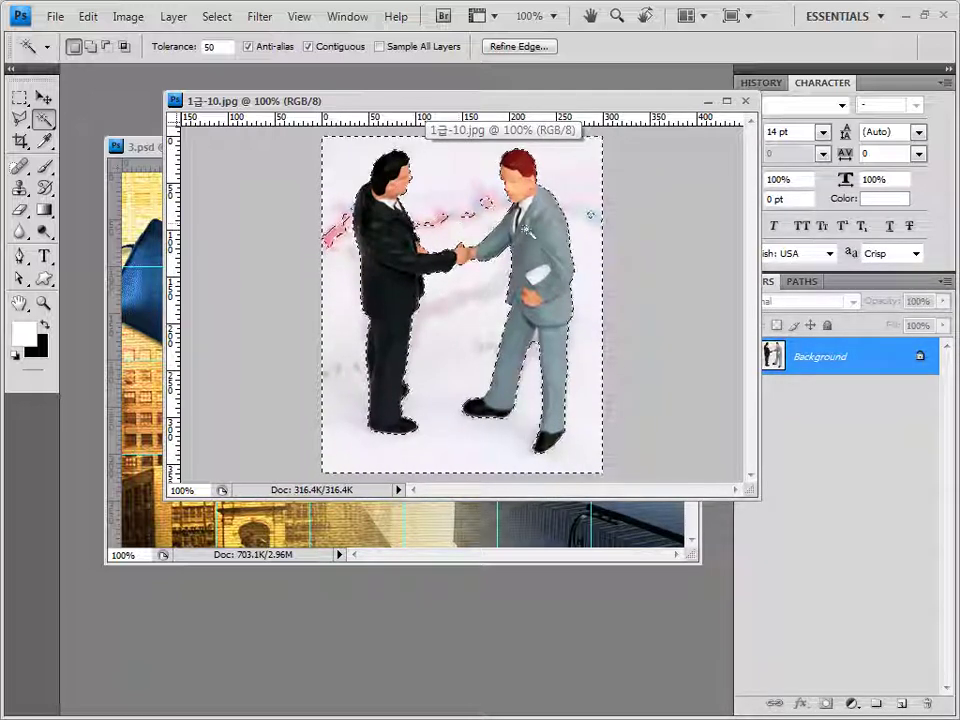
Add the leftover coloured patches and the gap between the figures' legs to the selection with the Magic Wand at tolerance 20
left_click(220, 47)
type("1")
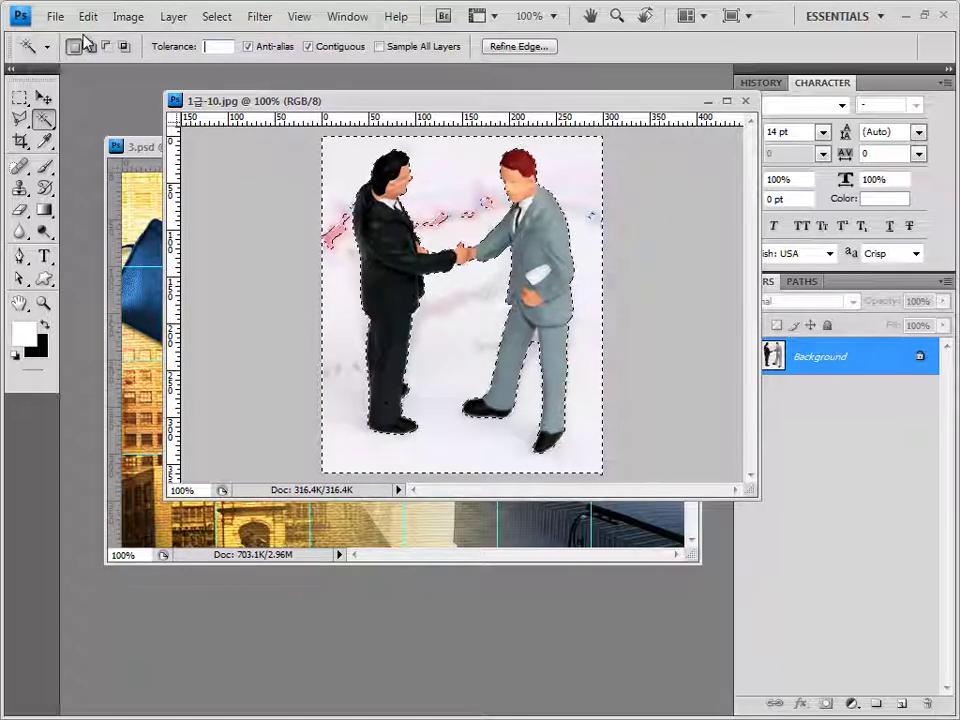
left_click(91, 46)
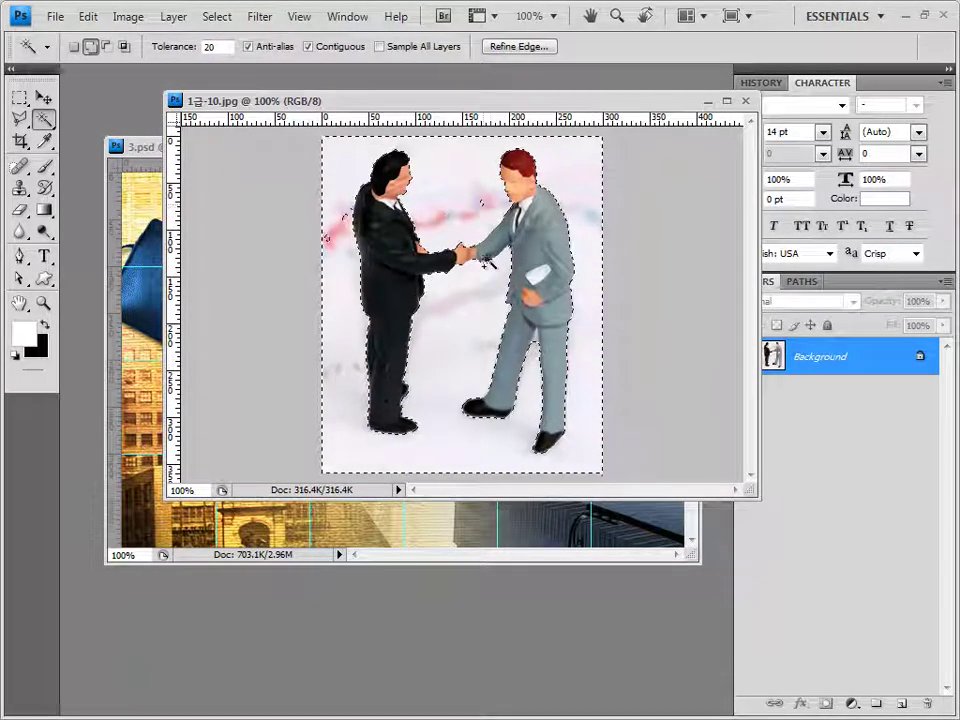
left_click(536, 352, "shift")
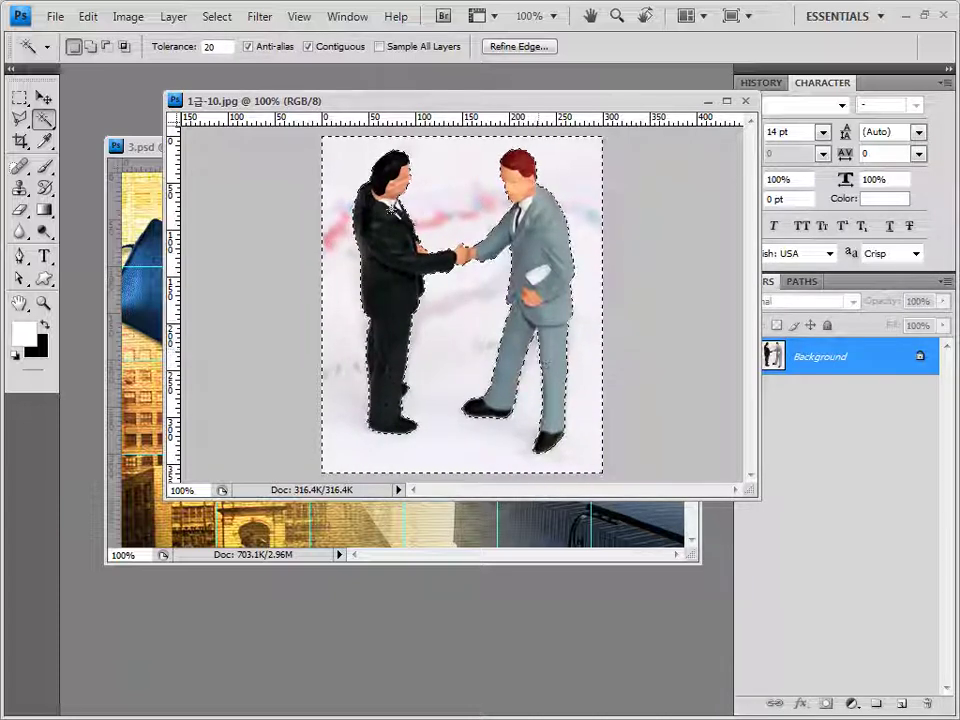
Invert the selection so that it covers only the two handshaking figures, and copy them
left_click(217, 17)
left_click(258, 91)
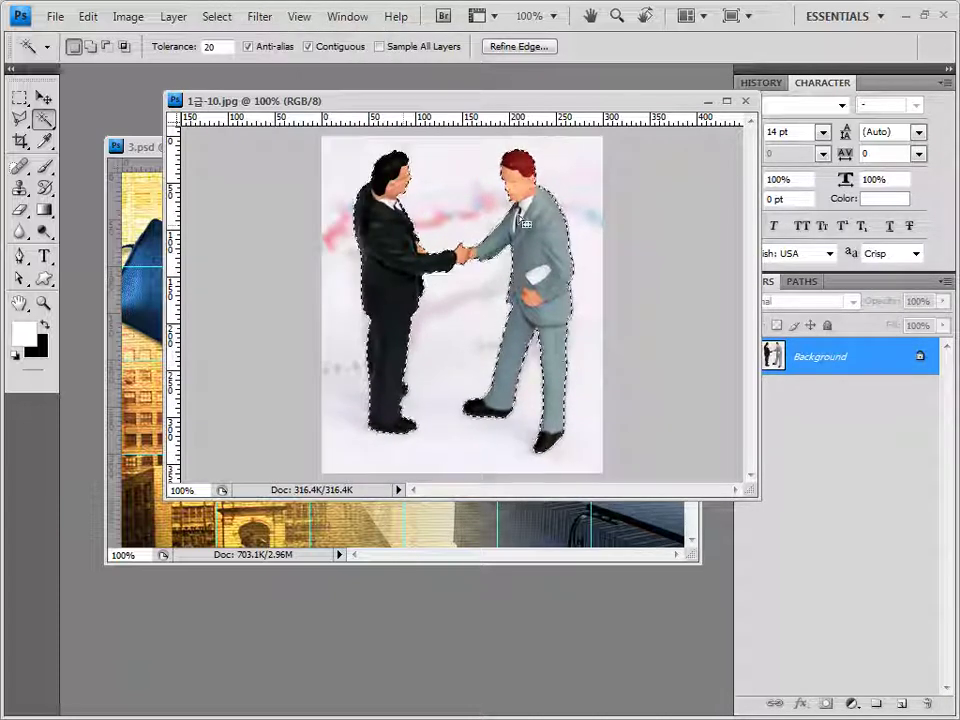
key("ctrl+shift+i")
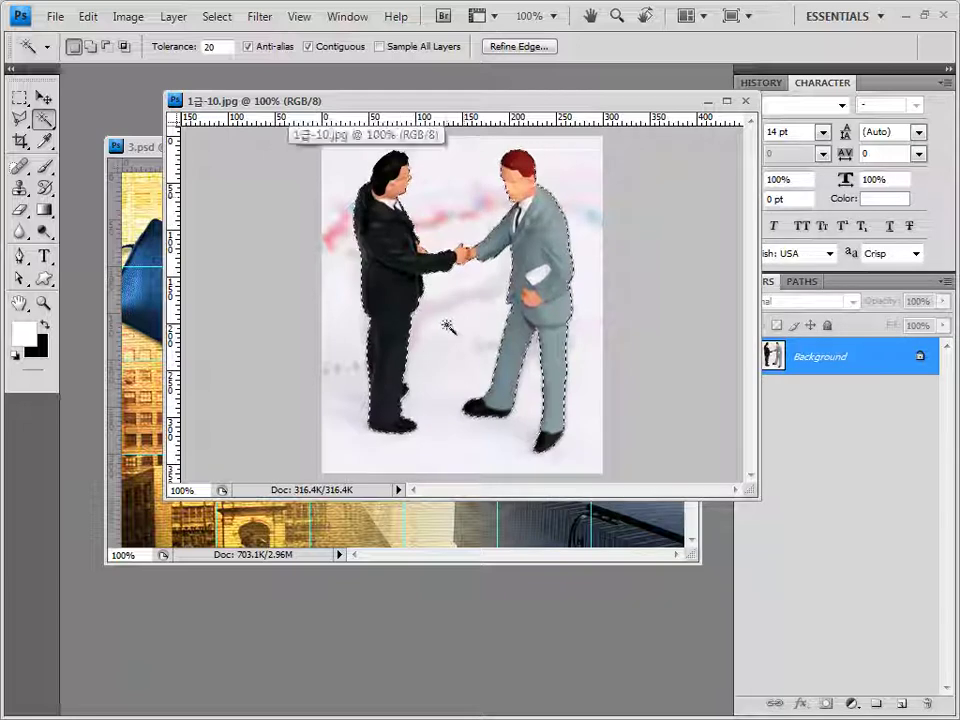
Close 1급-10.jpg and paste the figures into 3.psd as a new layer, reduced and placed in the canvas's lower part beneath the bag
left_click(747, 103)
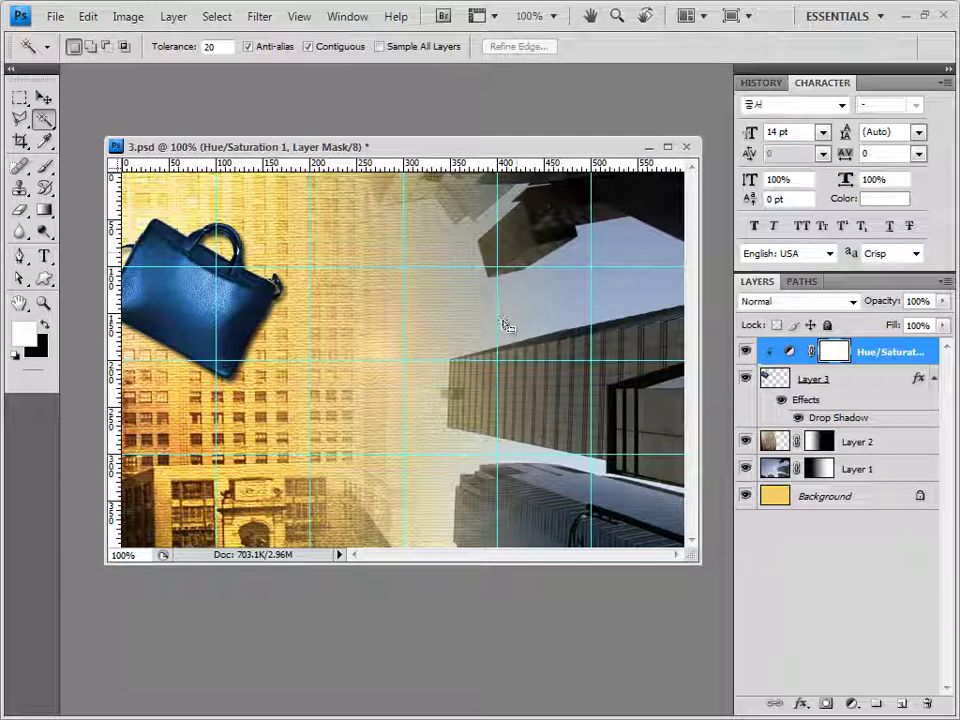
key("ctrl+v")
left_click(44, 97)
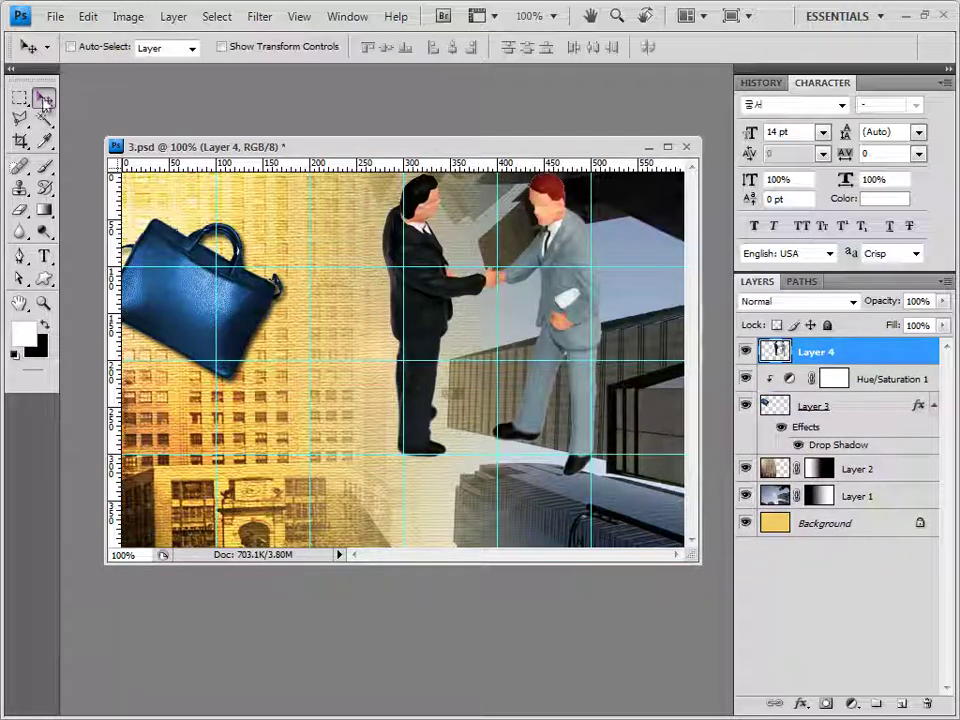
key("ctrl+t")
left_click_drag(348, 341, 348, 386)
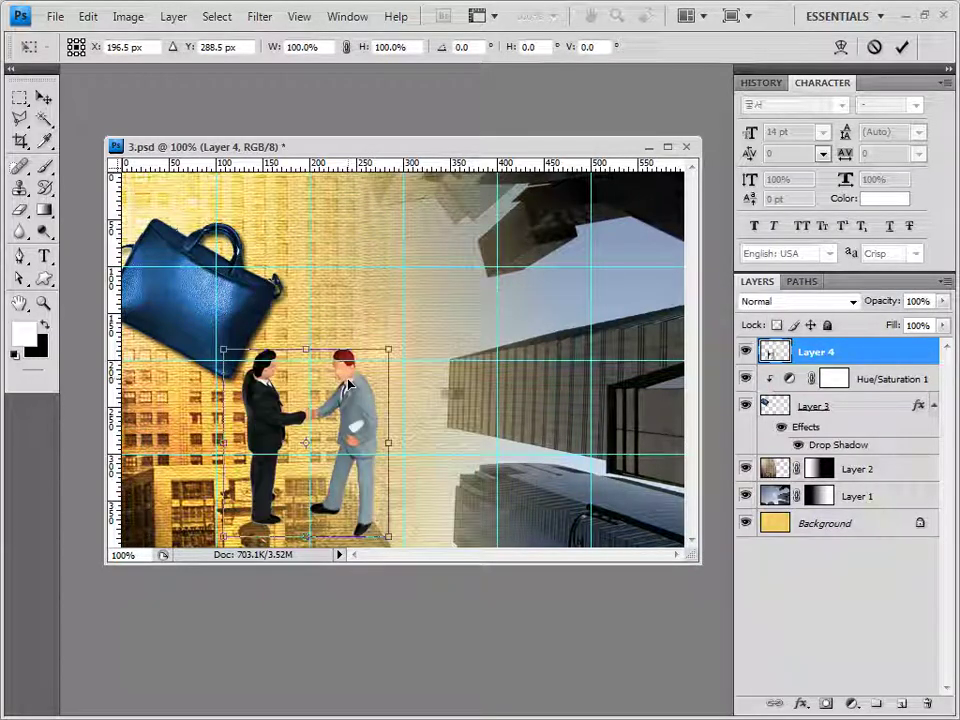
key("Return")
Apply the Artistic Film Grain filter to the two figures on Layer 4
left_click(259, 17)
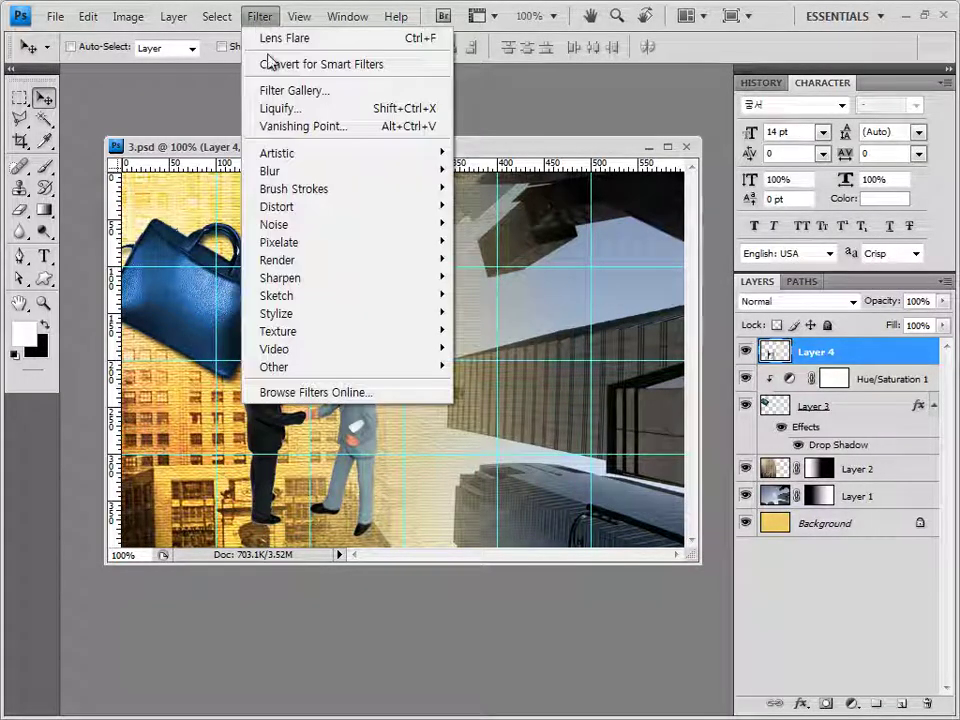
mouse_move(300, 158)
left_click(519, 206)
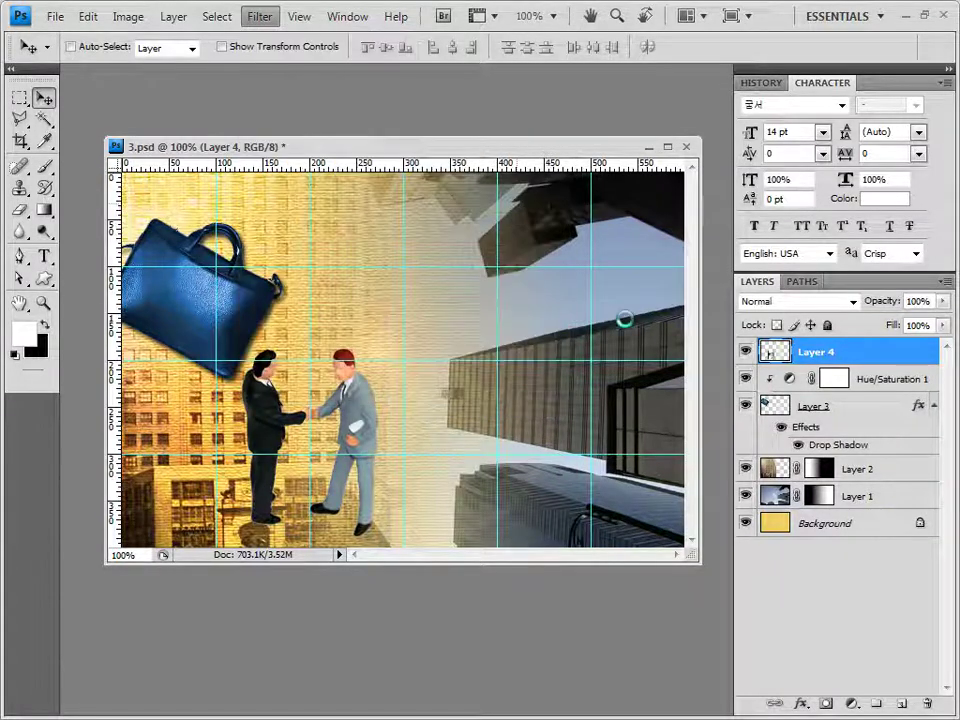
left_click(853, 54)
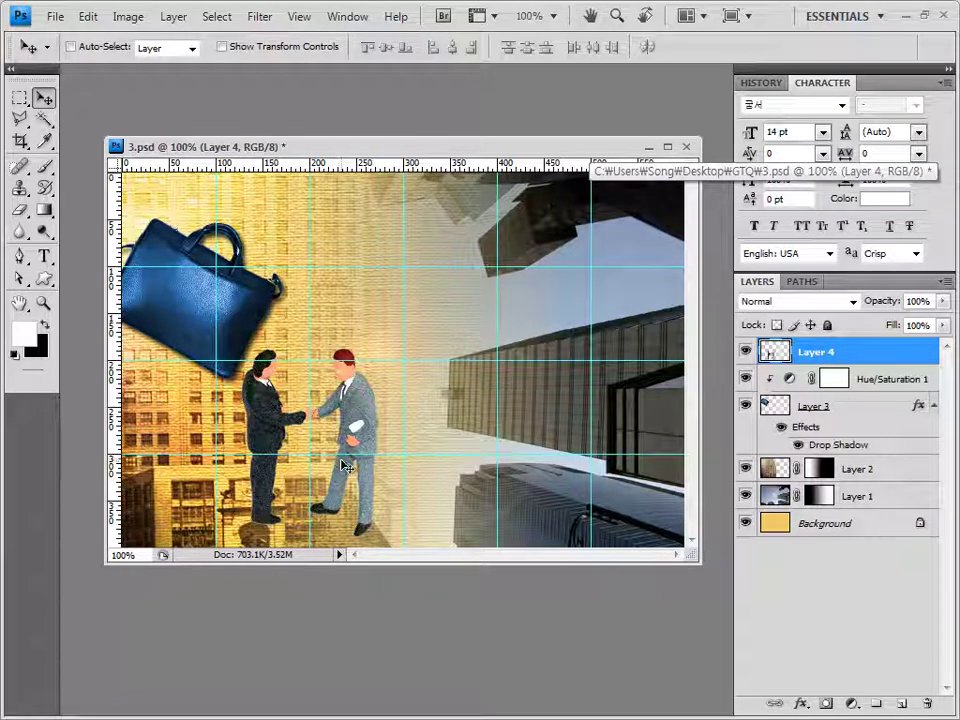
Apply a Drop Shadow layer style to the figures on Layer 4
left_click(801, 704)
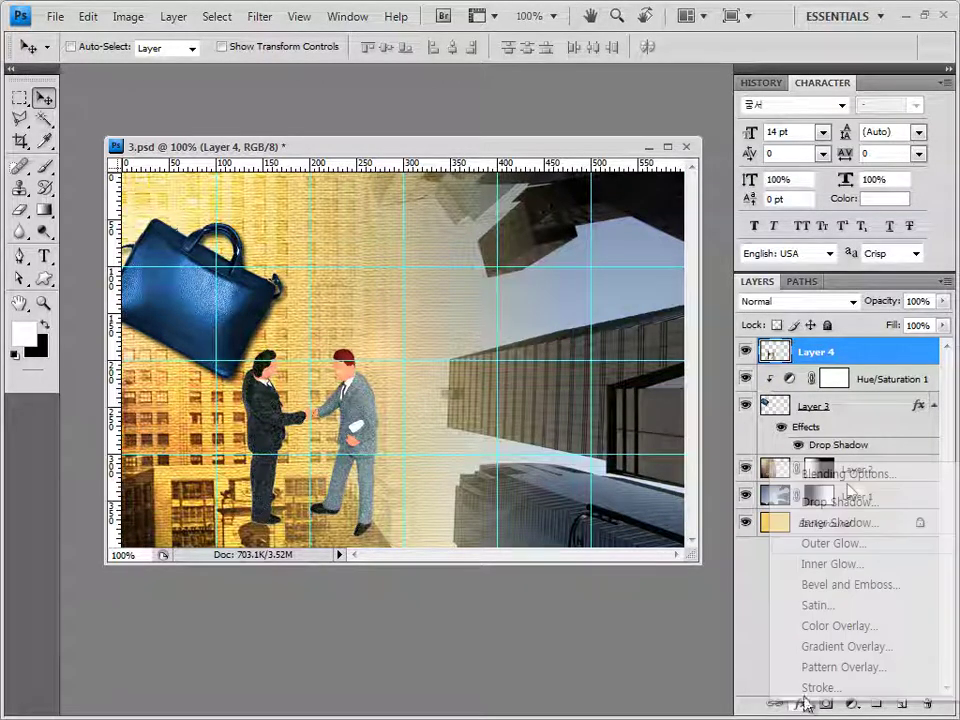
left_click(848, 502)
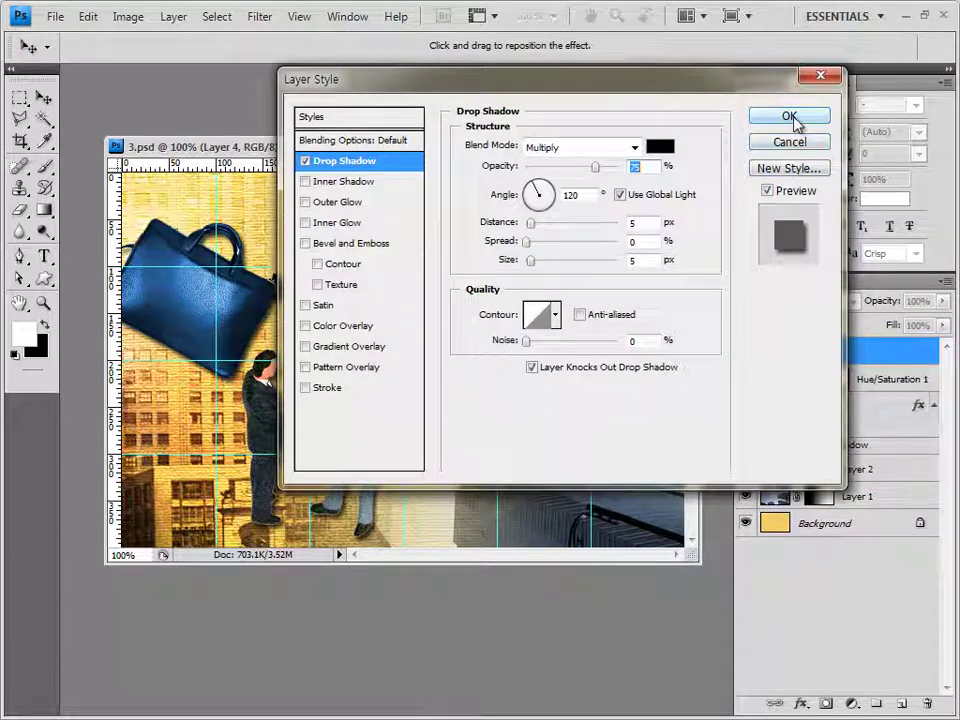
left_click(791, 116)
Open the clock photo 1급-11.JPG from the exercise image folder in its own floating window
key("alt+Tab")
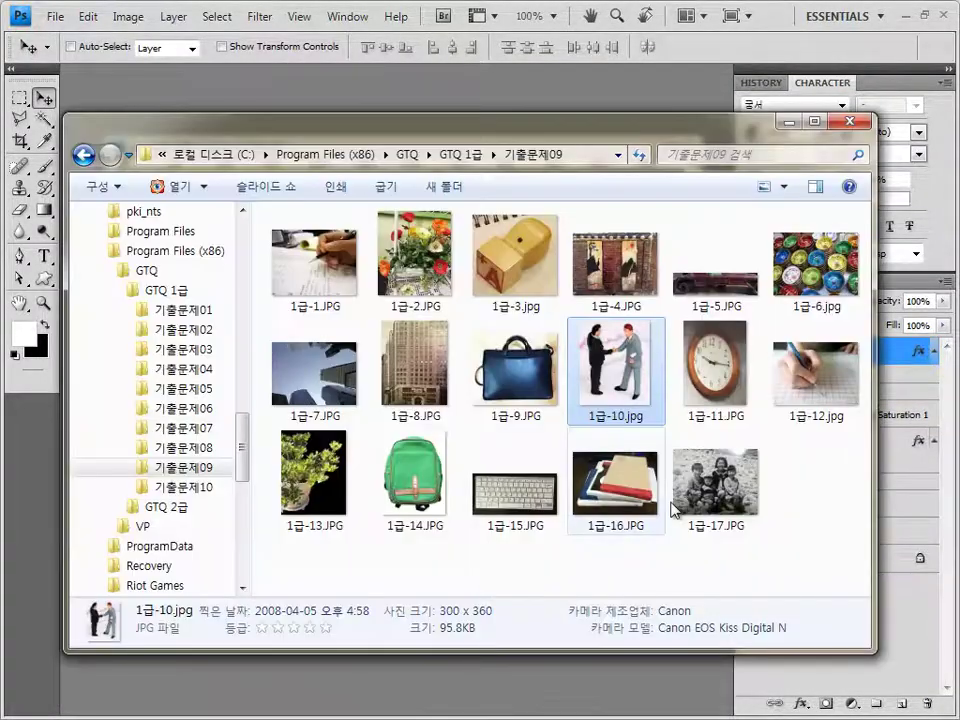
left_click_drag(718, 392, 403, 100)
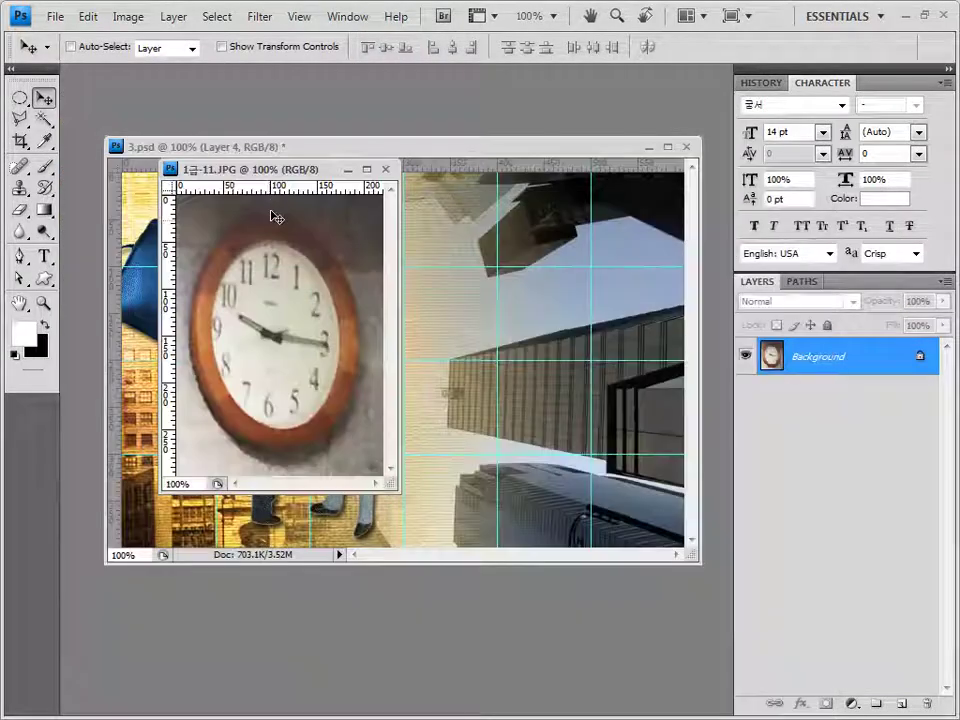
left_click_drag(271, 174, 350, 123)
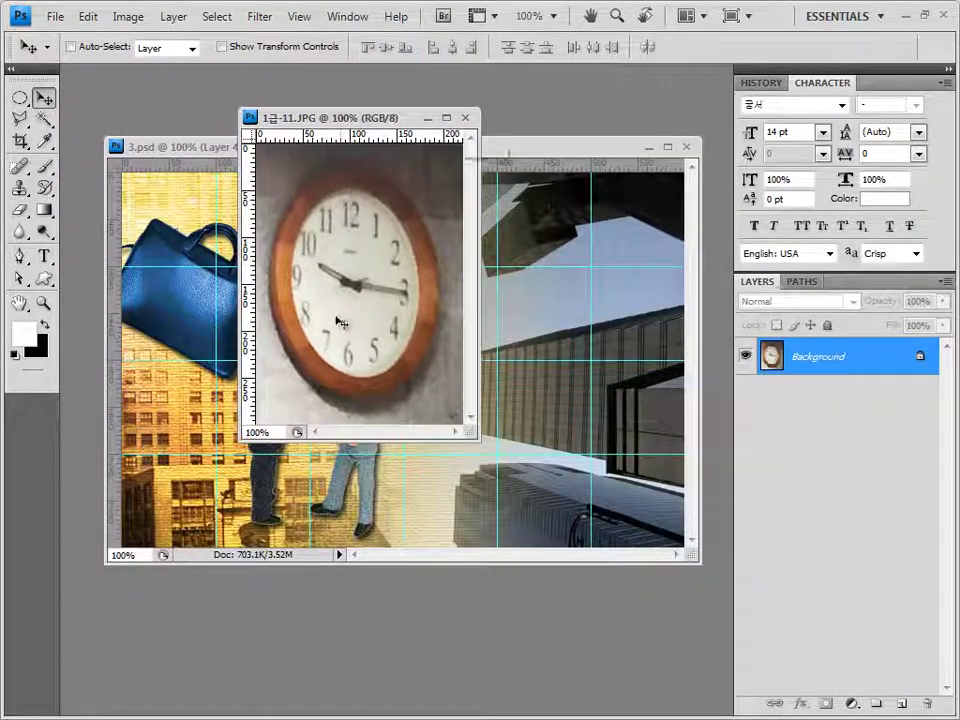
Select the whole clock, including its wooden frame, with the Elliptical Marquee tool
left_click(19, 99)
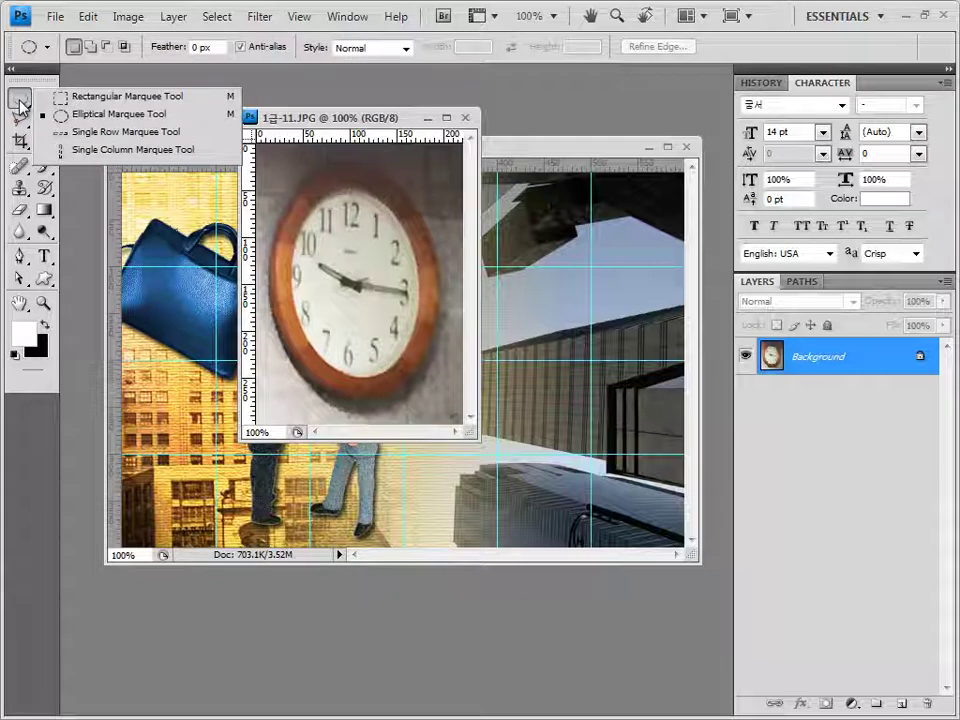
left_click(132, 118)
left_click_drag(413, 118, 457, 112)
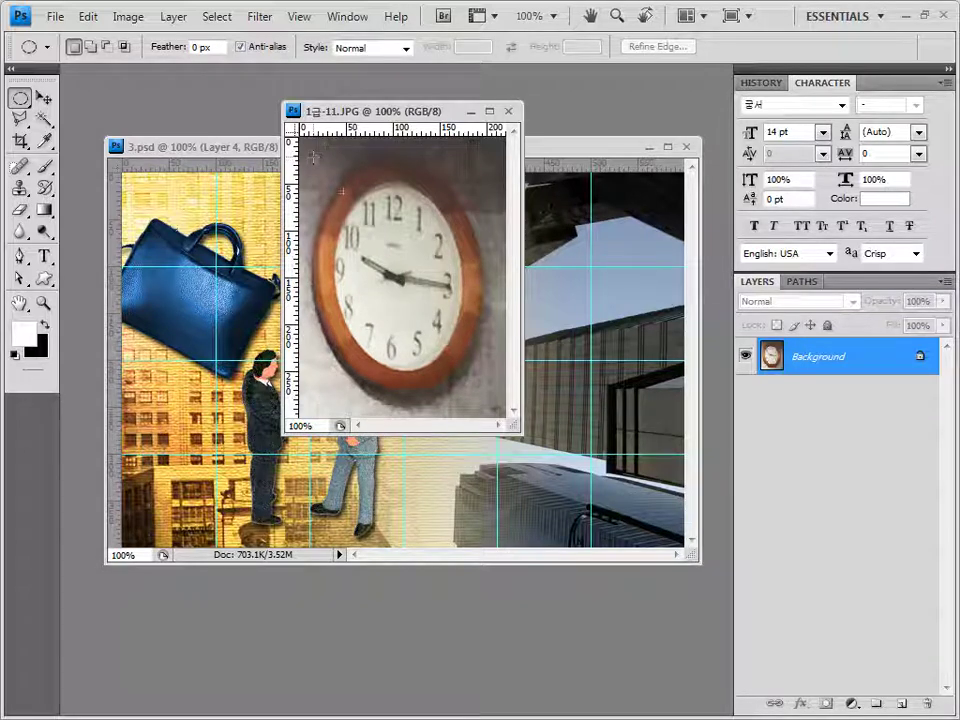
left_click_drag(314, 157, 480, 393)
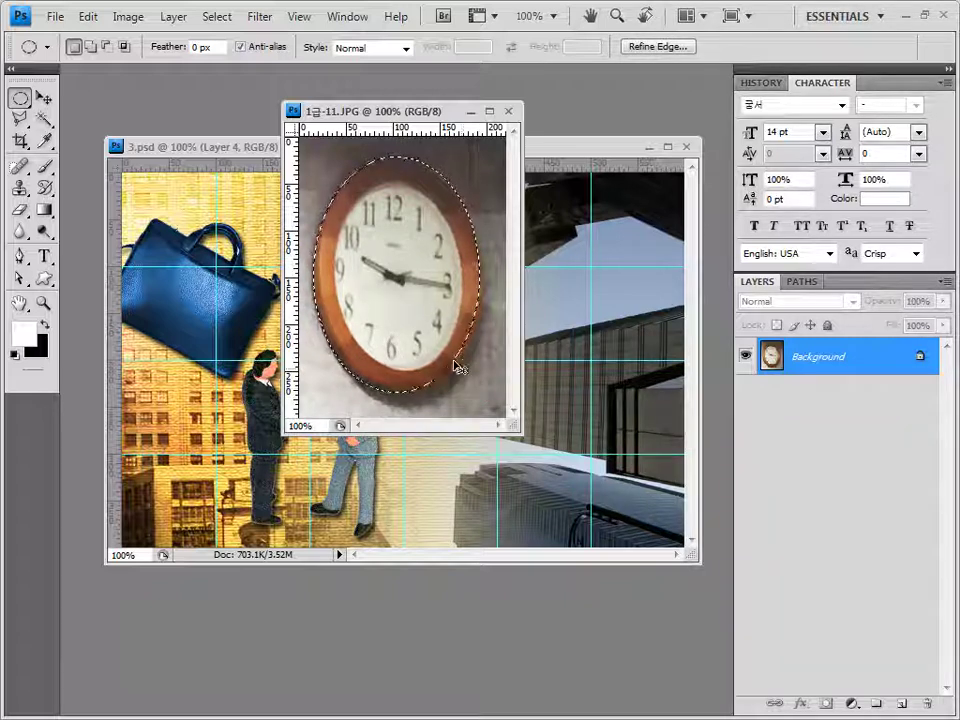
Close 1급-11.JPG and paste the clock into 3.psd as a new layer, reduced, tilted slightly clockwise and placed in the canvas's lower-left corner
left_click(508, 112)
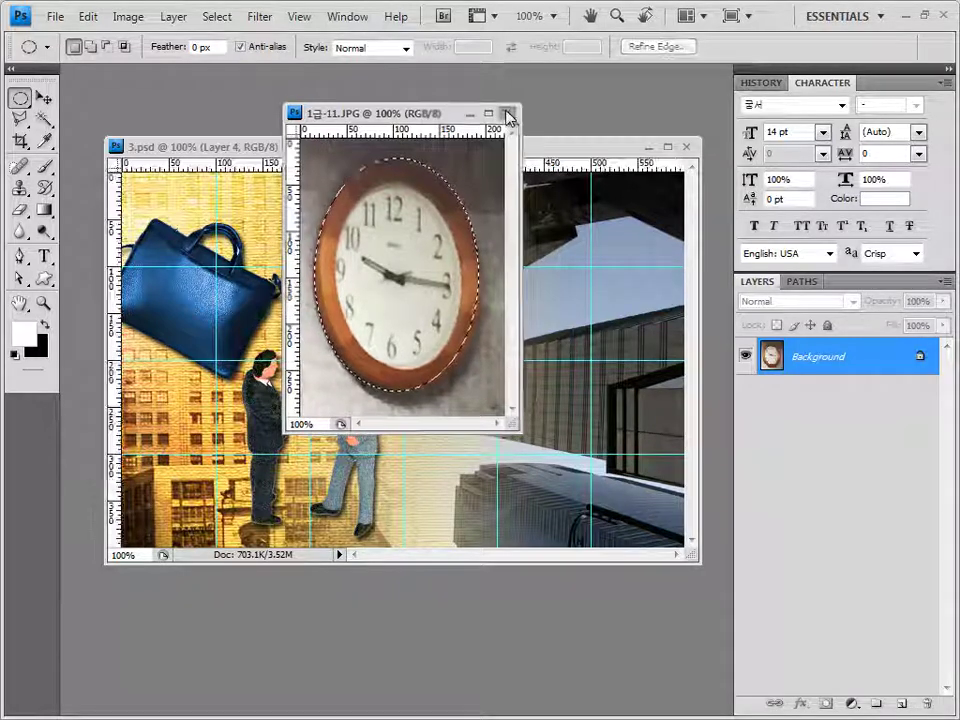
key("ctrl+v")
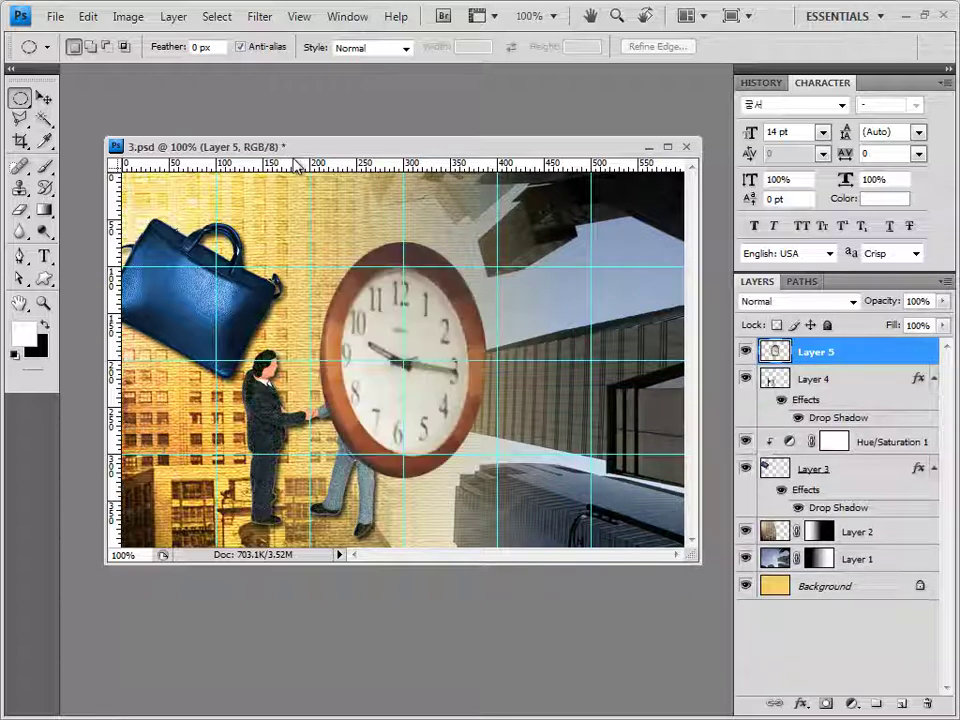
key("ctrl+t")
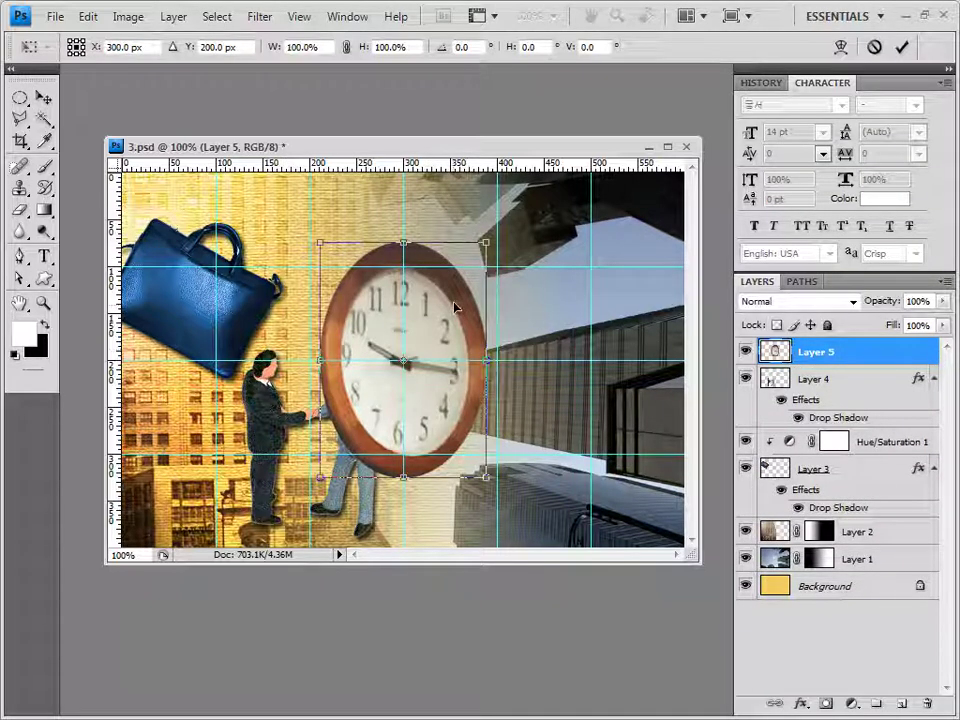
left_click_drag(455, 312, 202, 444)
key("Return")
key("m")
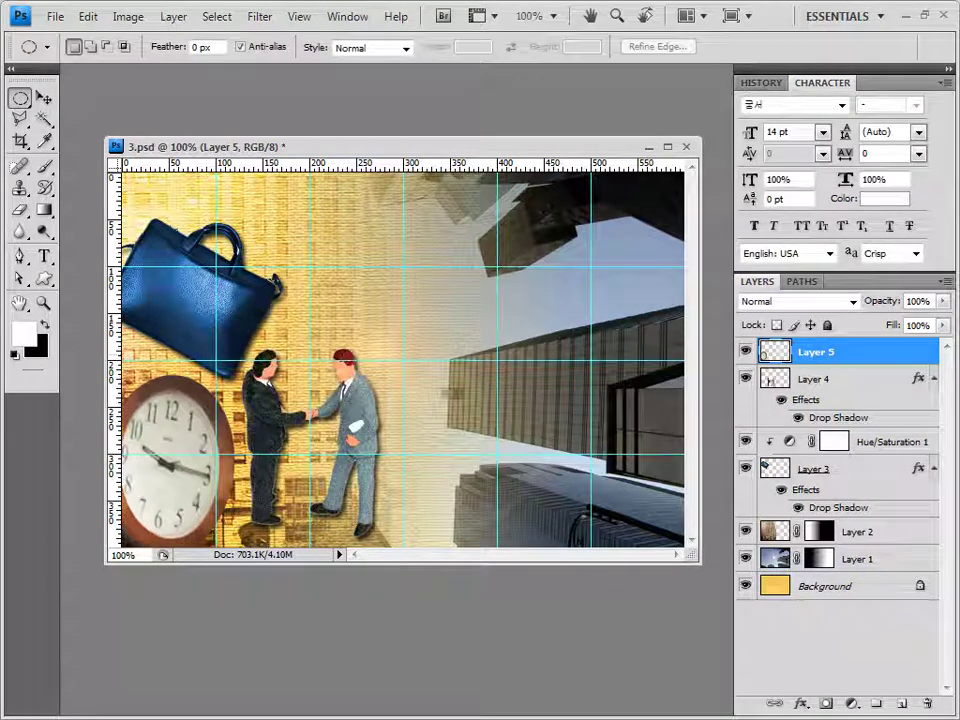
Apply an Inner Shadow layer style to the clock on Layer 5, without a layer mask
left_click(818, 705)
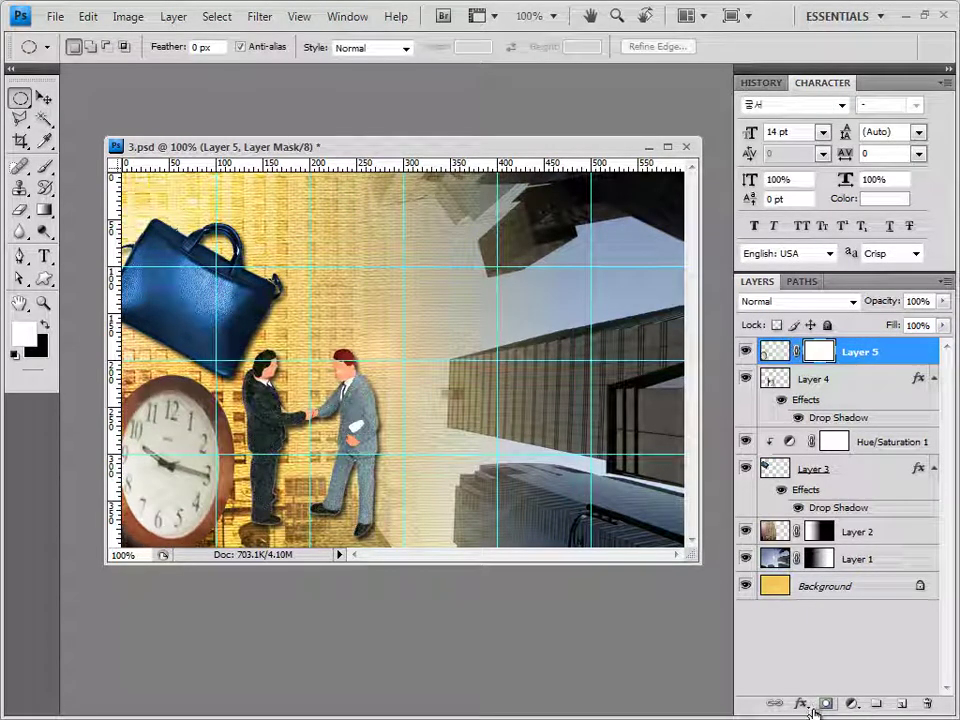
key("ctrl+z")
left_click(800, 704)
left_click(850, 470)
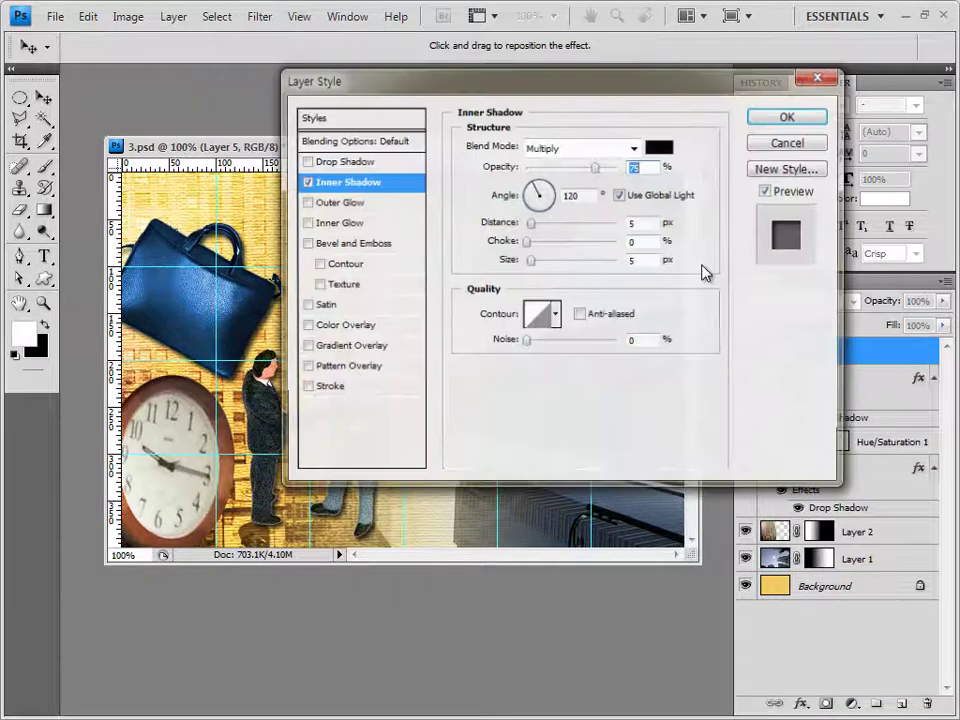
left_click(789, 116)
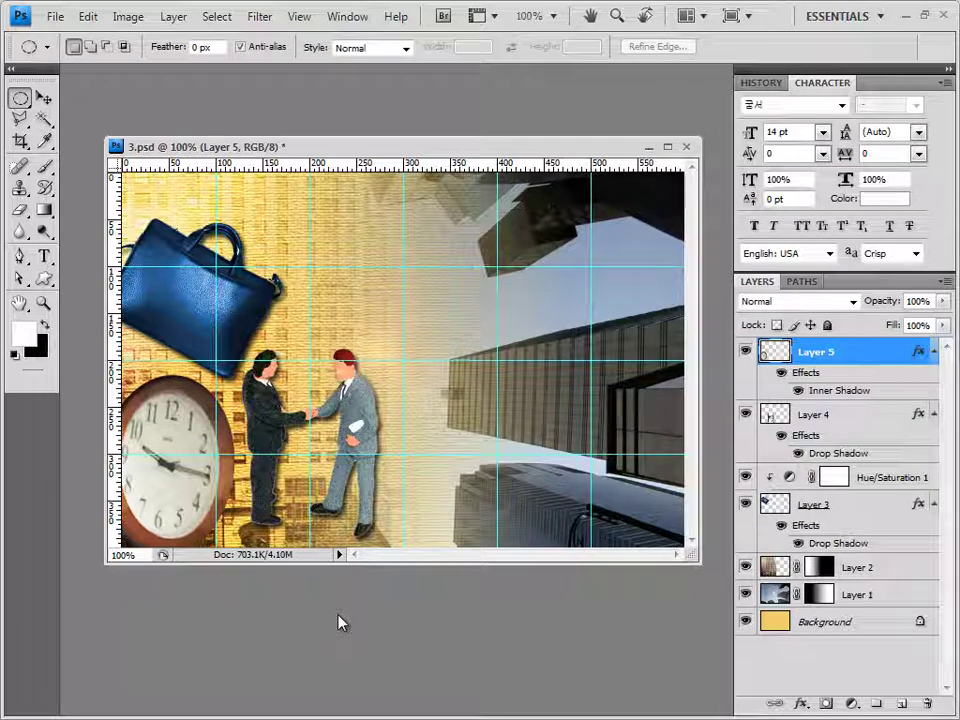
key("v")
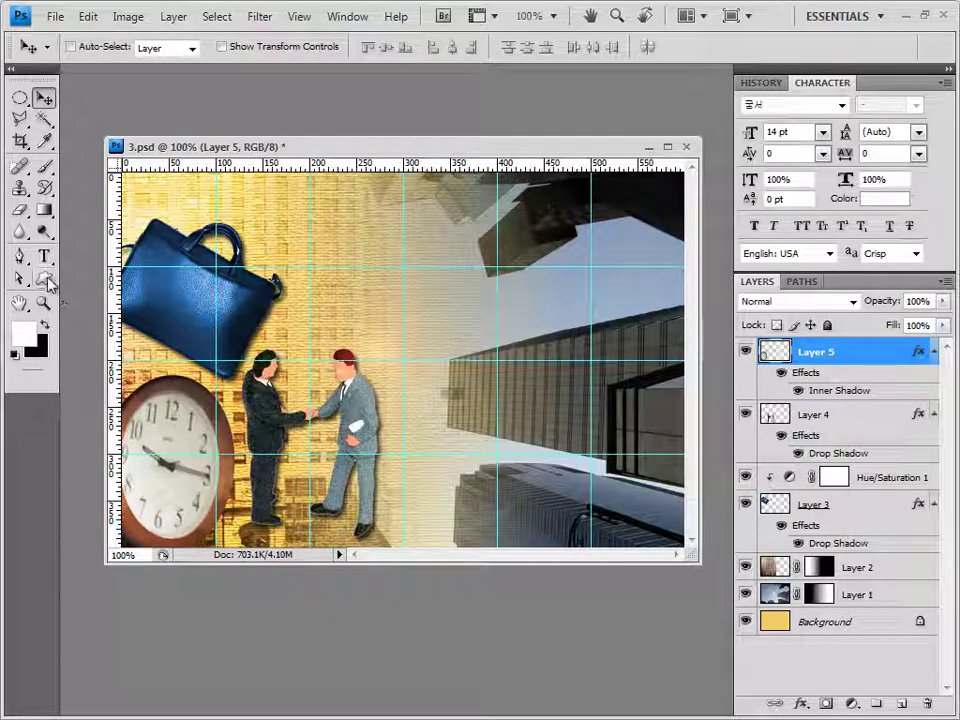
Replace the custom shapes with the Symbols set and choose the front-view car for a shape layer
key("u")
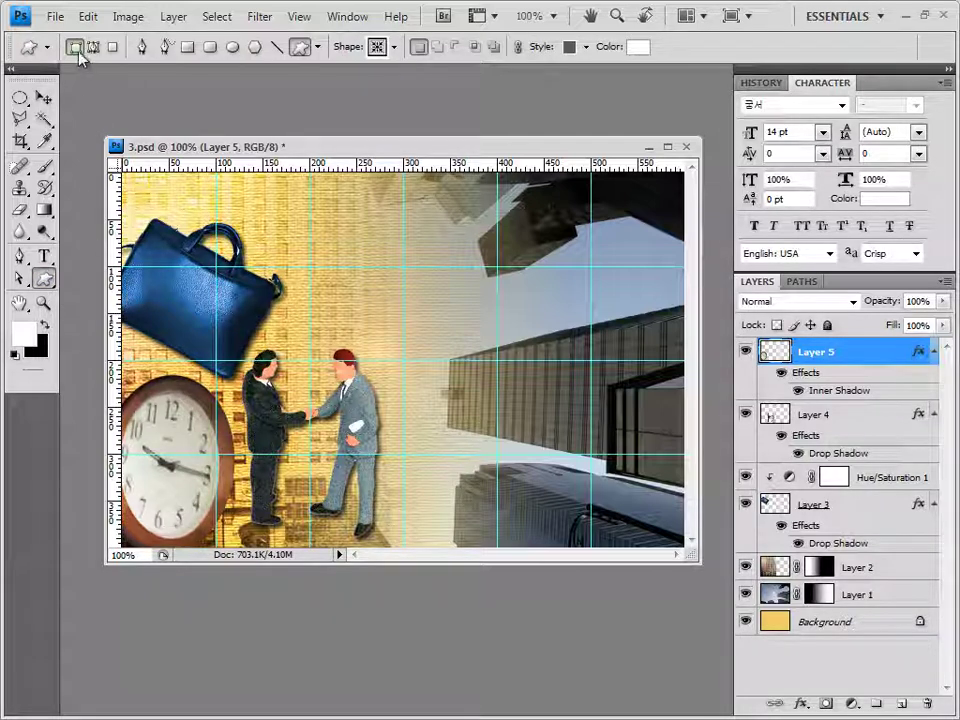
left_click(395, 48)
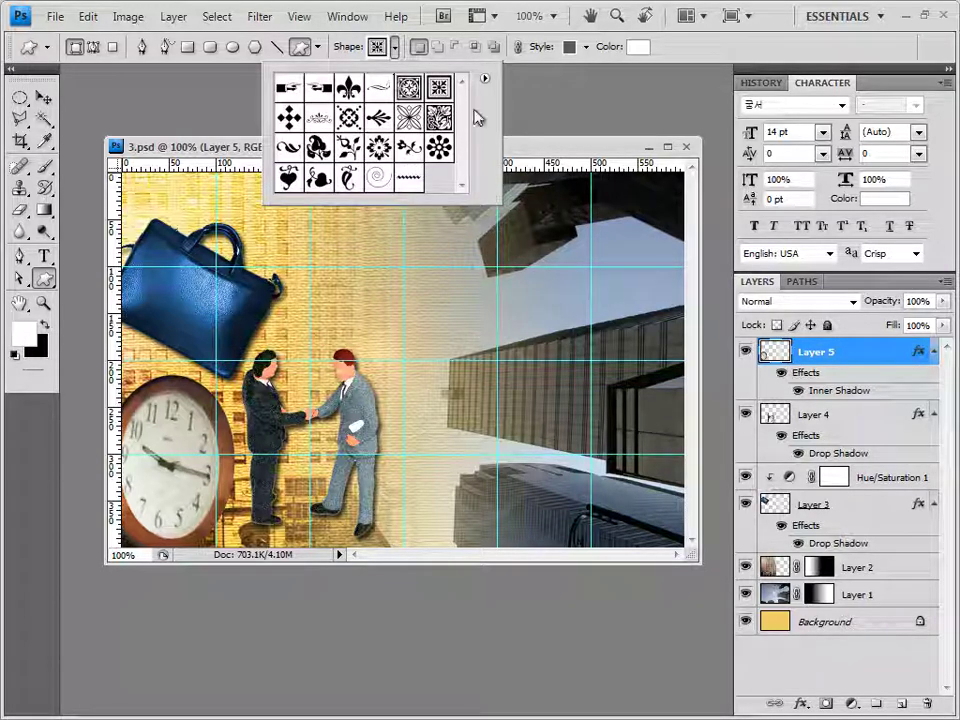
left_click(487, 79)
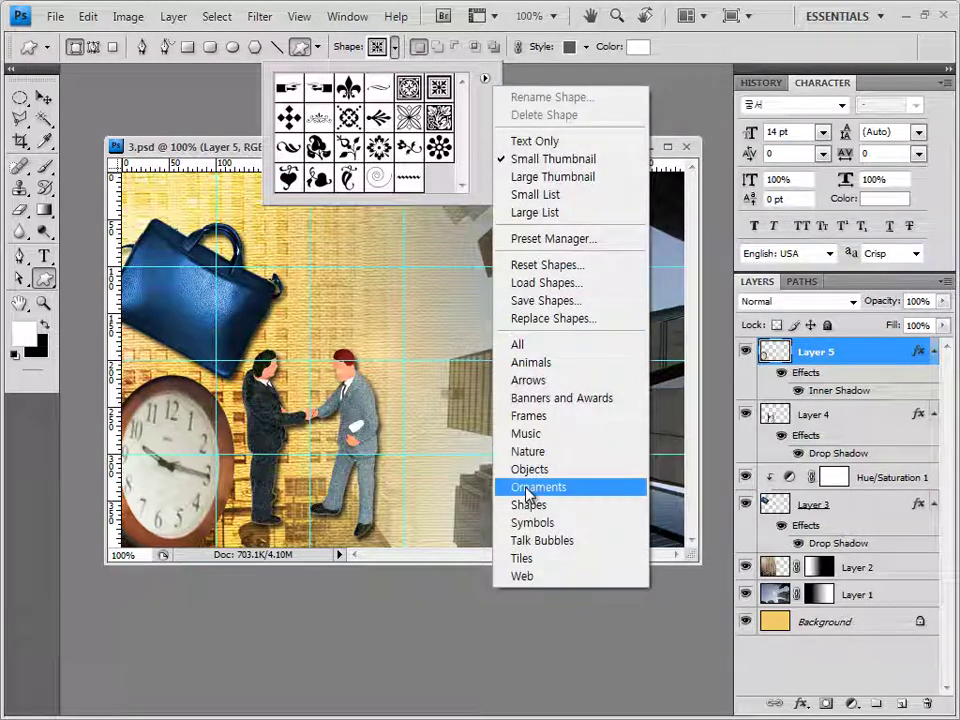
left_click(538, 522)
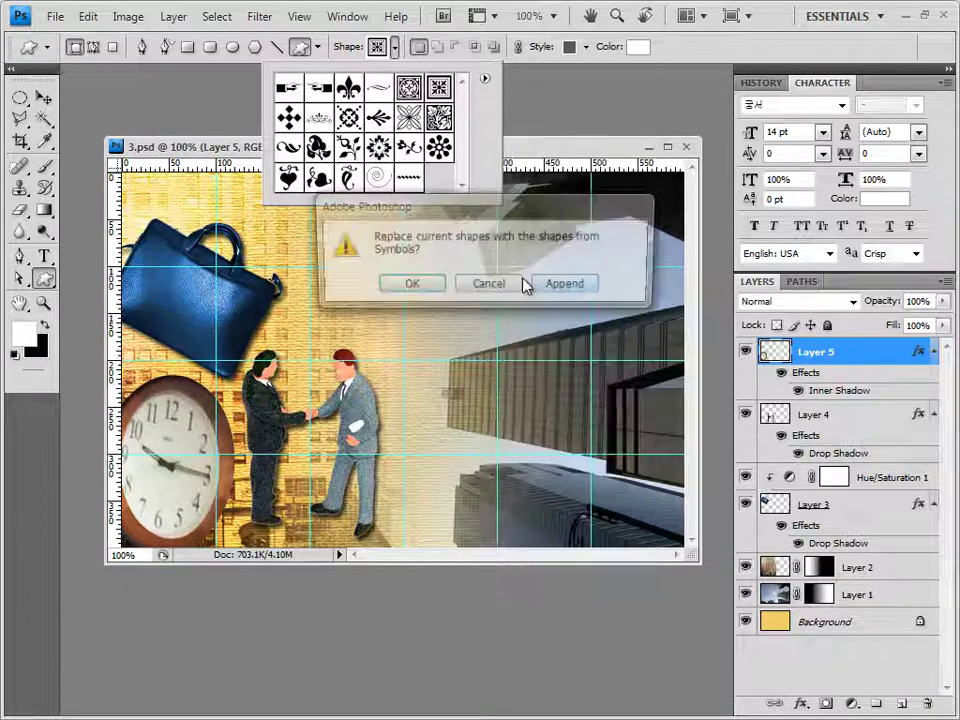
left_click(409, 286)
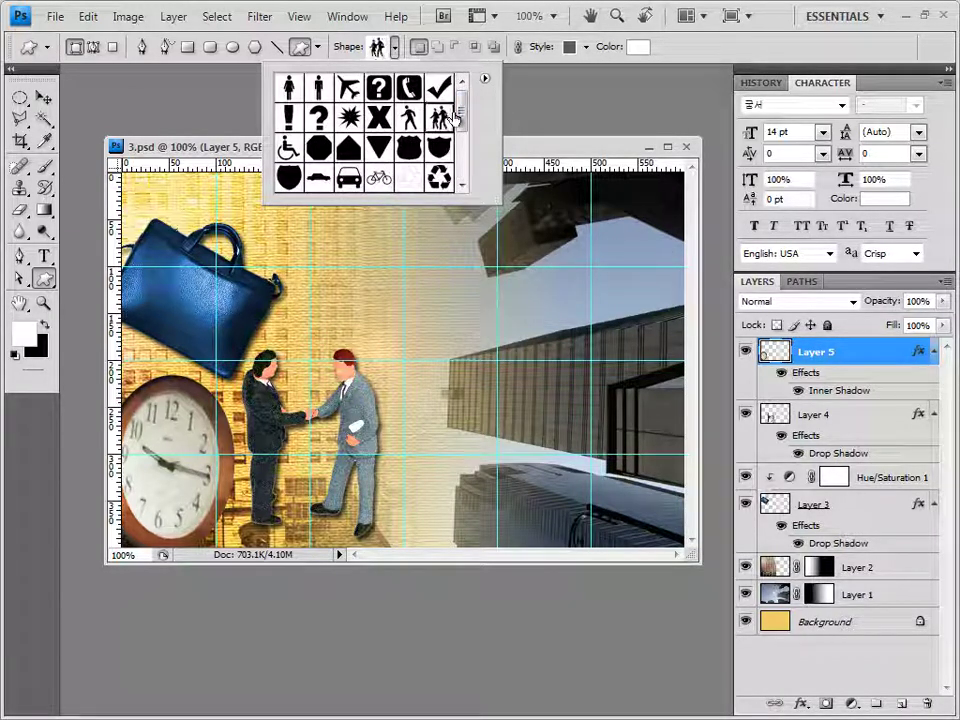
left_click(349, 179)
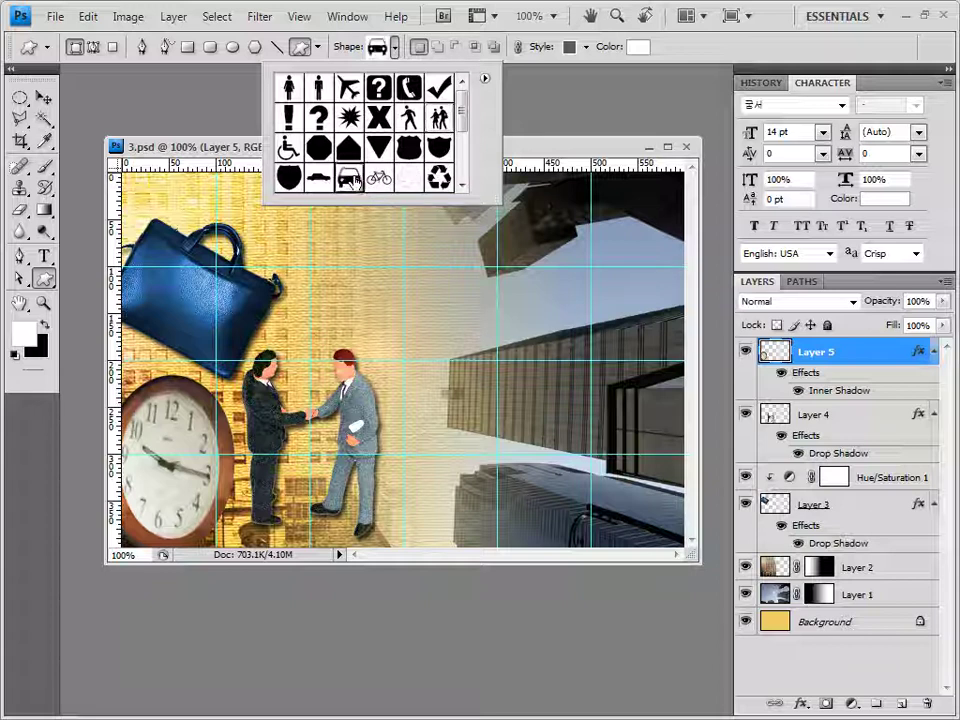
left_click(525, 154)
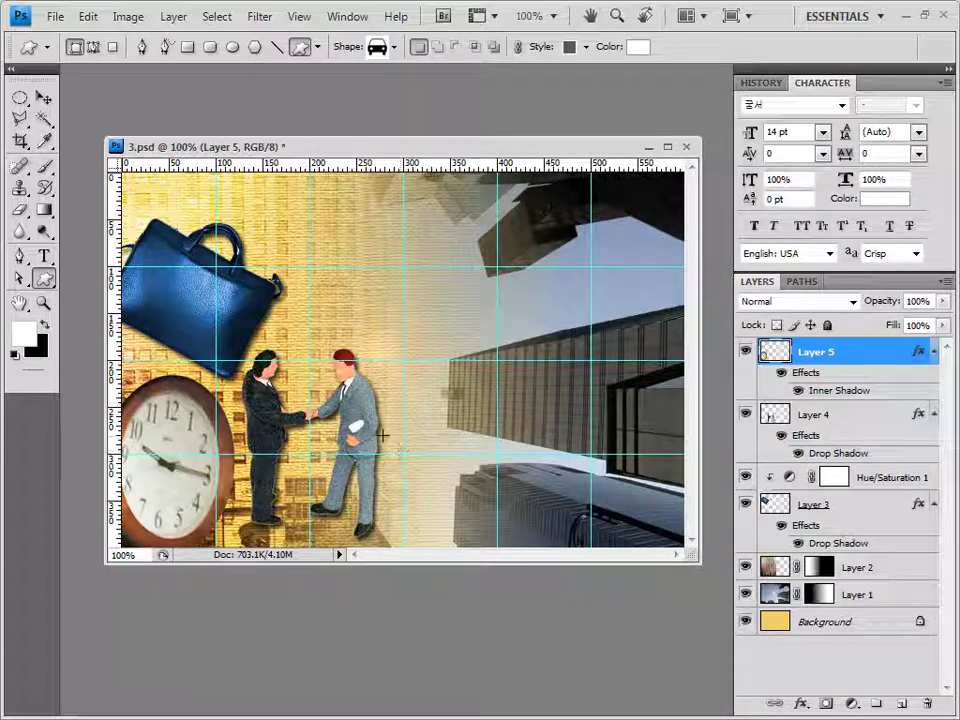
Draw the car about 100 px wide near the canvas's bottom edge, beside the handshaking figures, and clear its layer style
mouse_move(382, 436)
left_mouse_down()
mouse_move(460, 525)
mouse_move(493, 546)
mouse_move(480, 544)
mouse_move(476, 557)
left_mouse_up()
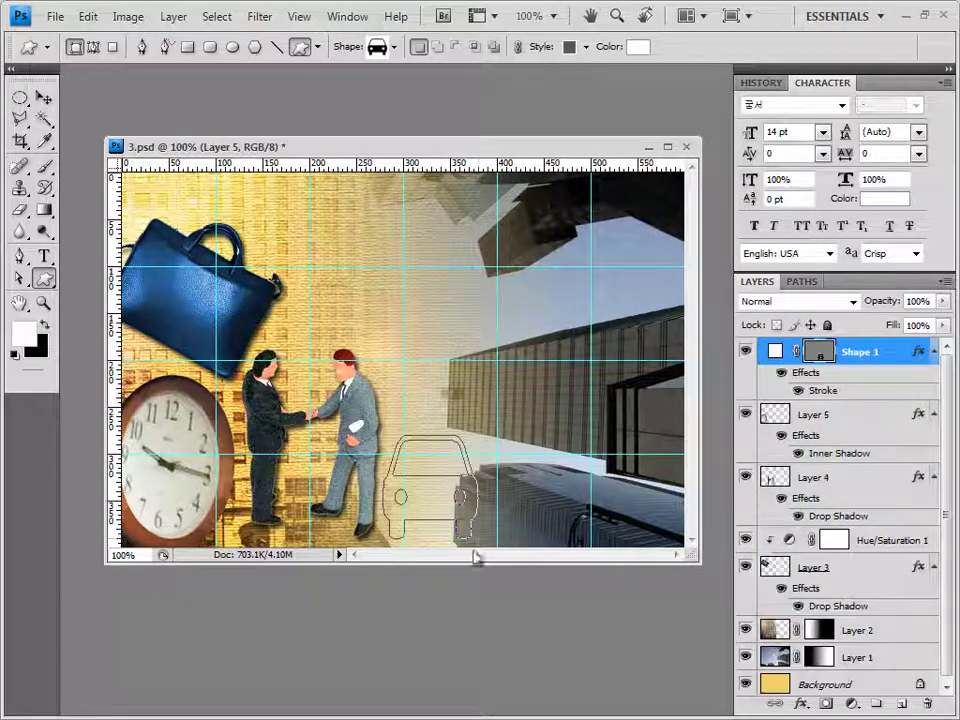
left_click(587, 48)
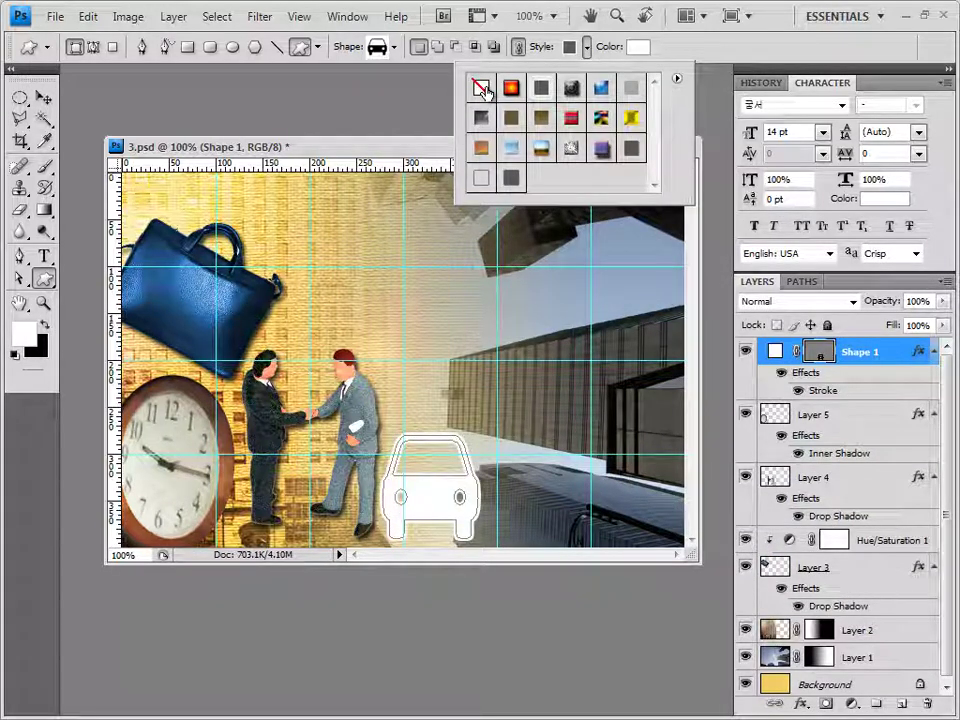
left_click(481, 88)
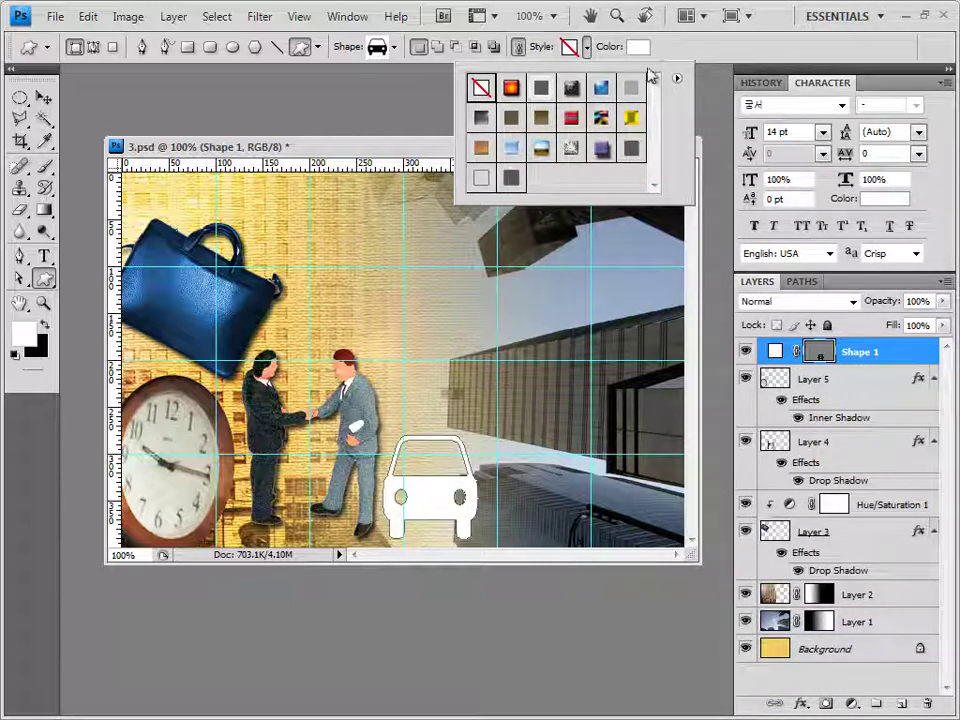
left_click(847, 372)
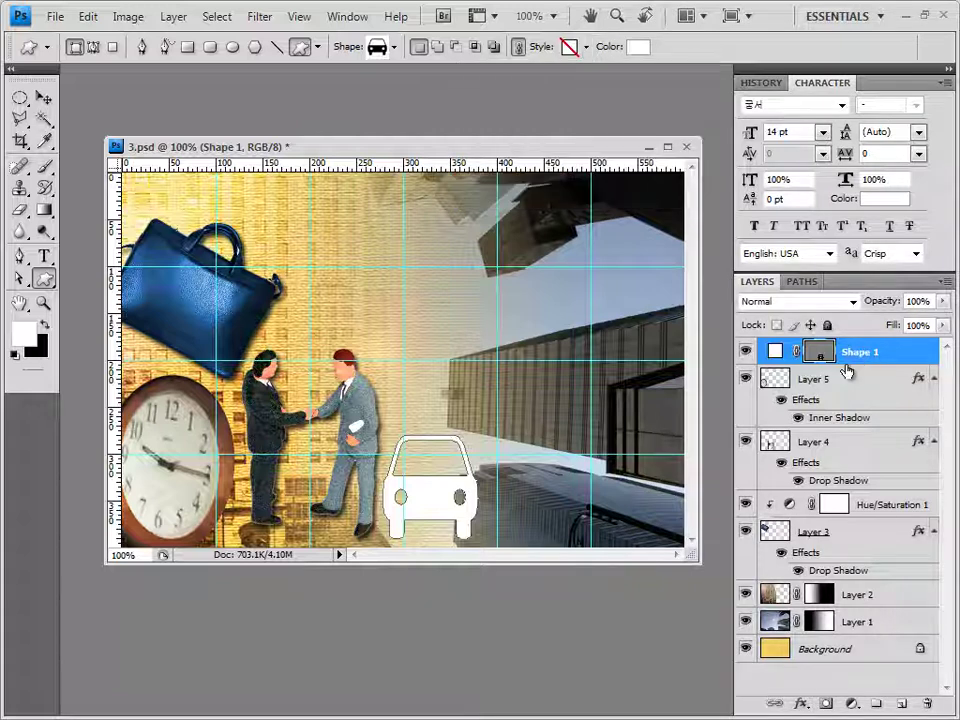
Add a Gradient Overlay to the car on Shape 1 and set the gradient's starting colour stop to e10019
left_click(800, 703)
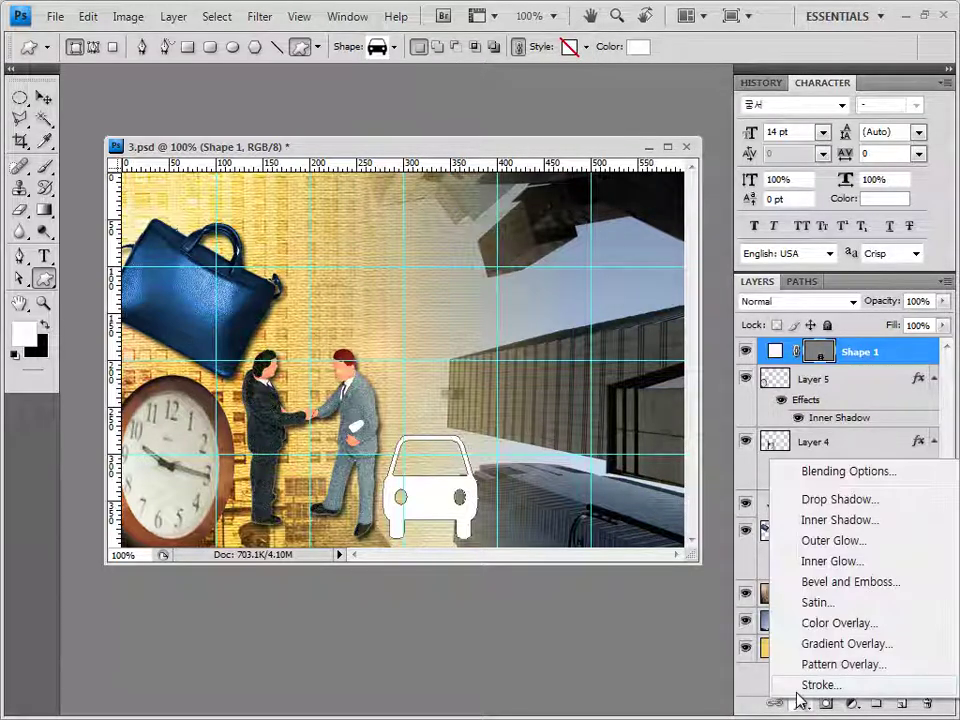
left_click(842, 644)
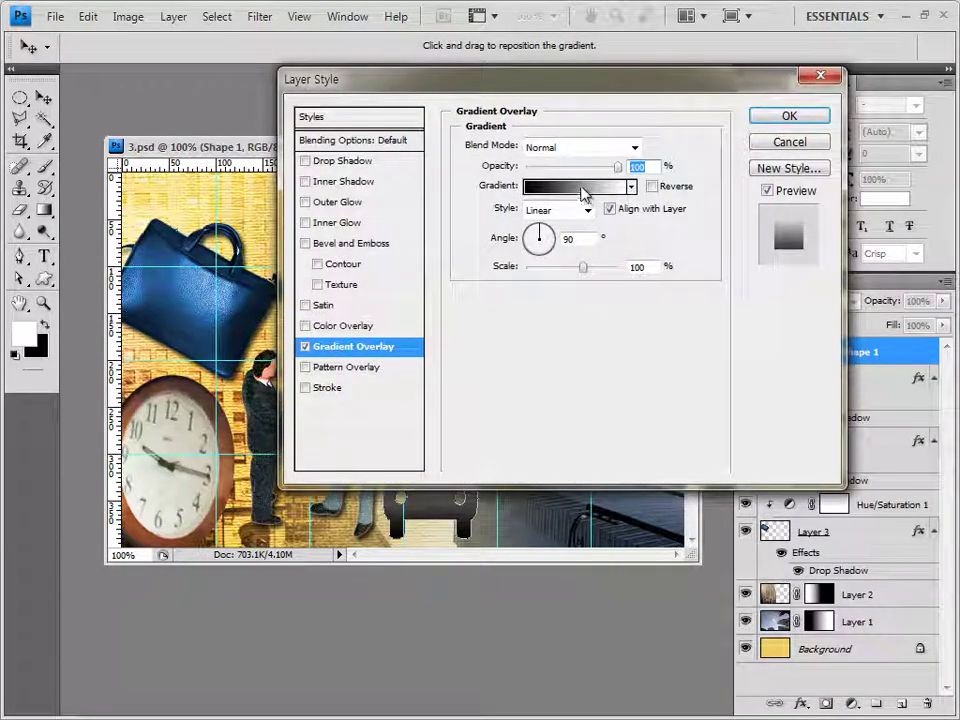
left_click(580, 190)
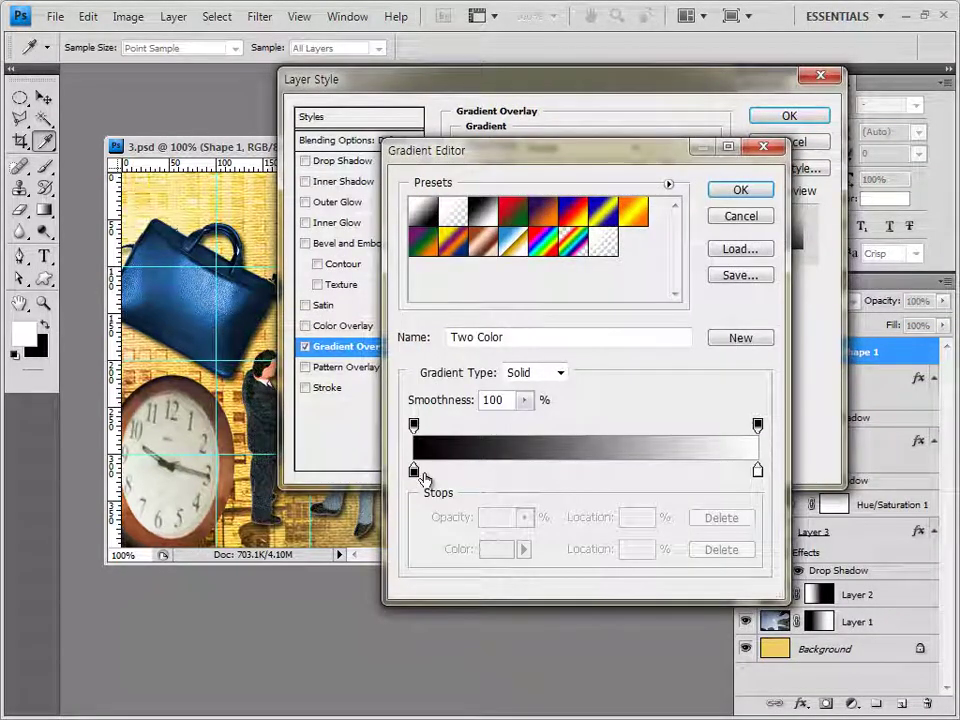
double_click(414, 470)
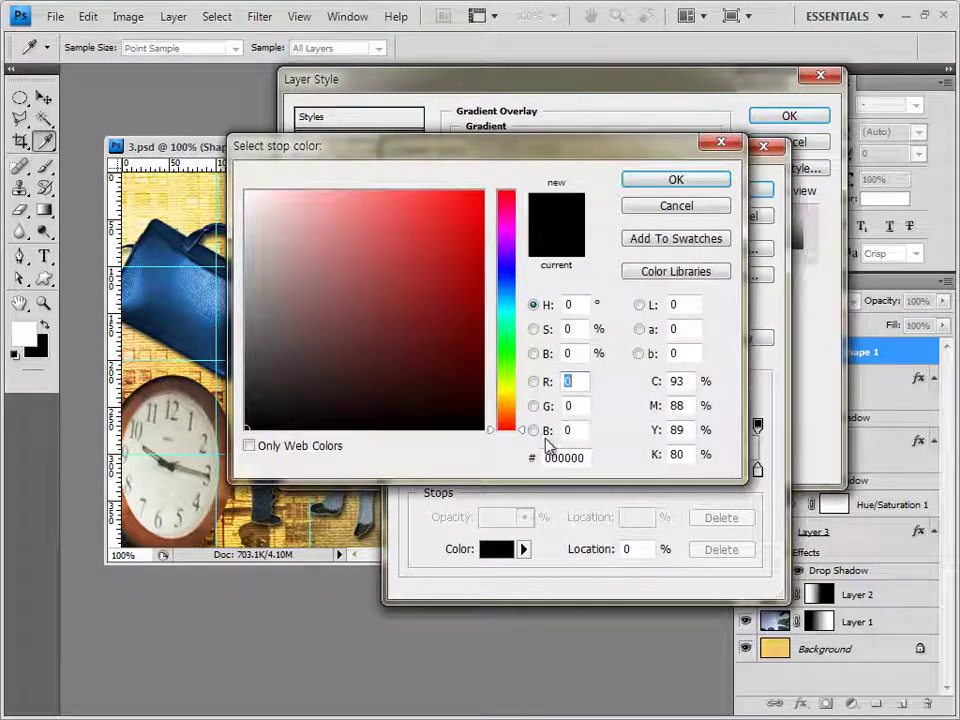
double_click(566, 457)
type("e10019")
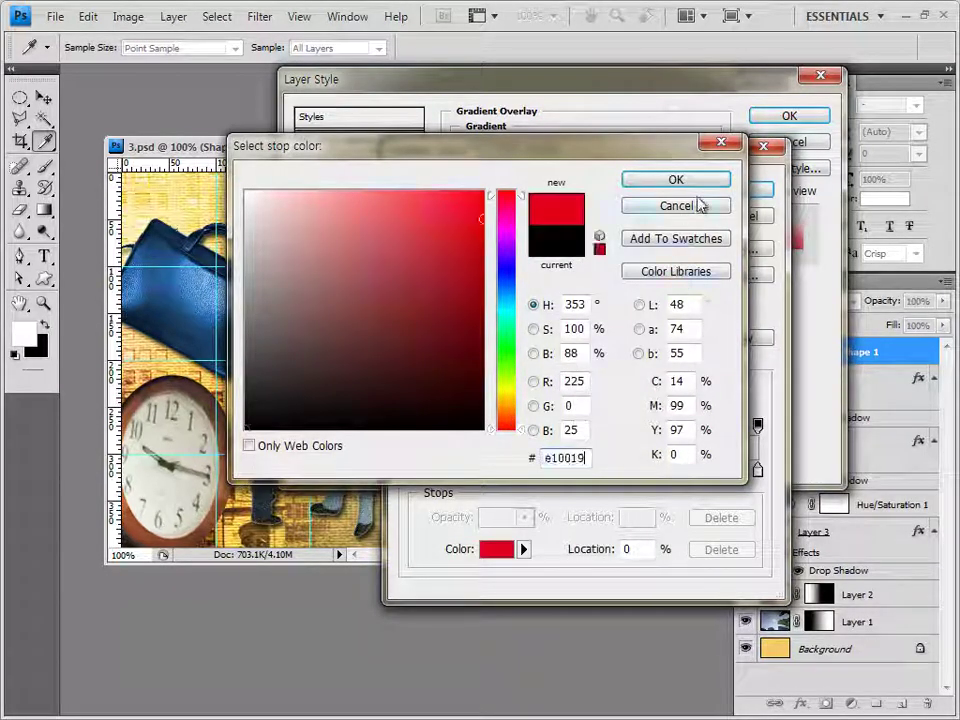
key("Return")
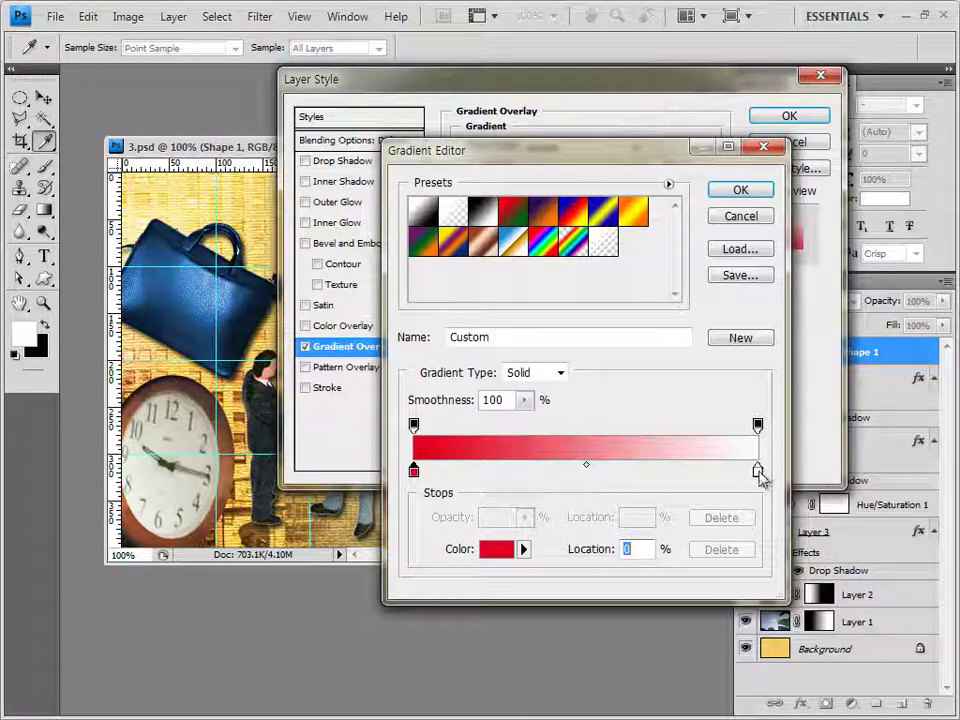
Set the car gradient's end colour stop to black (000000), apply the overlay and set the layer opacity to 80%
double_click(758, 470)
left_click(36, 346)
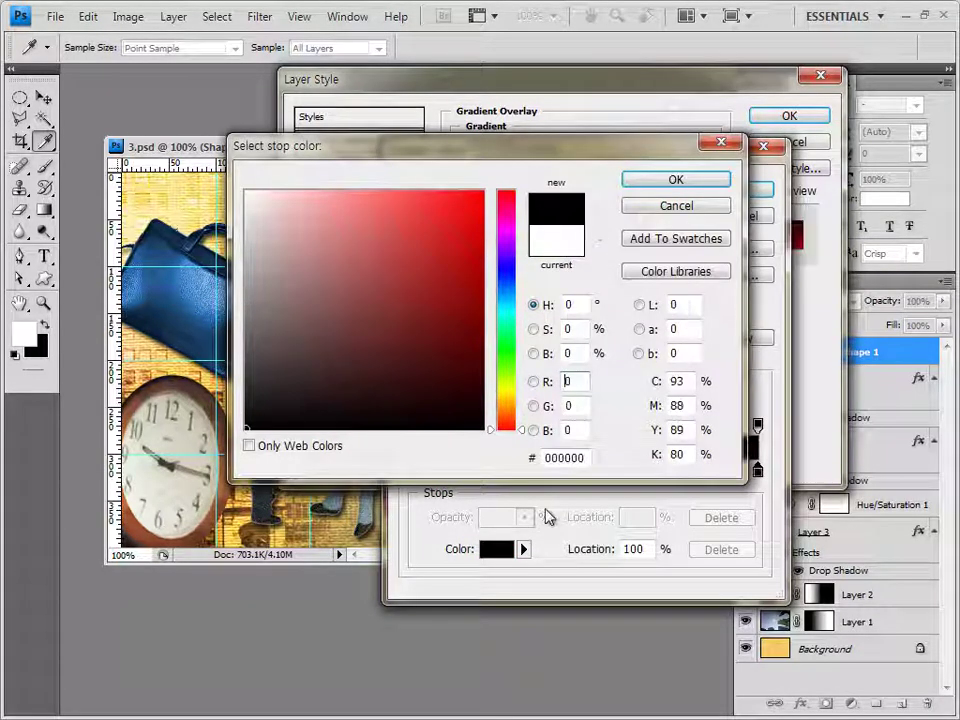
left_click(697, 182)
left_click(765, 197)
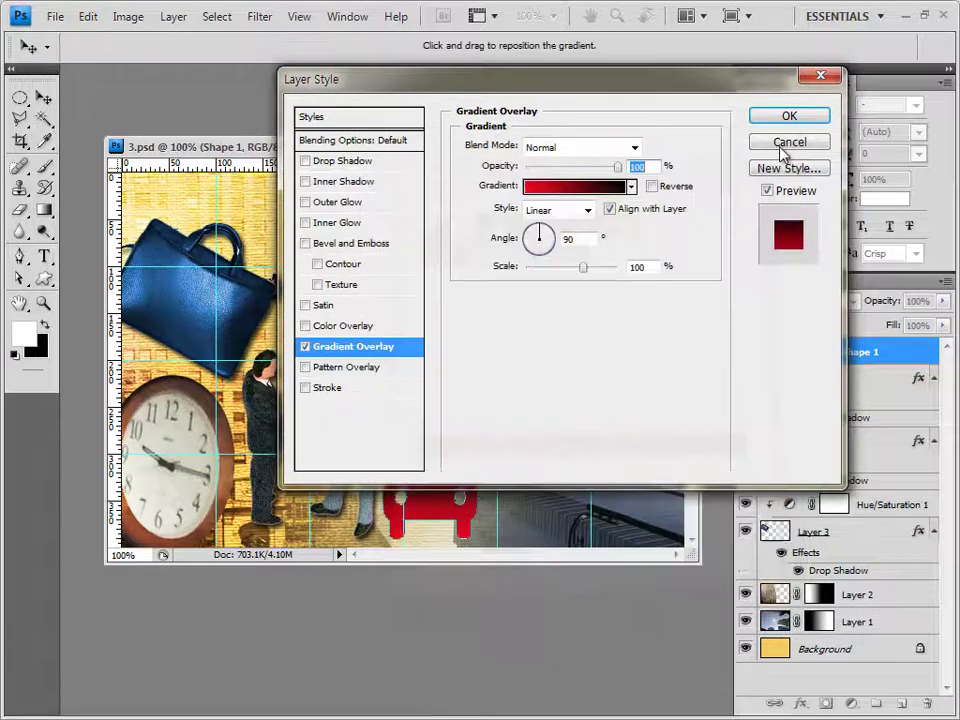
left_click(789, 117)
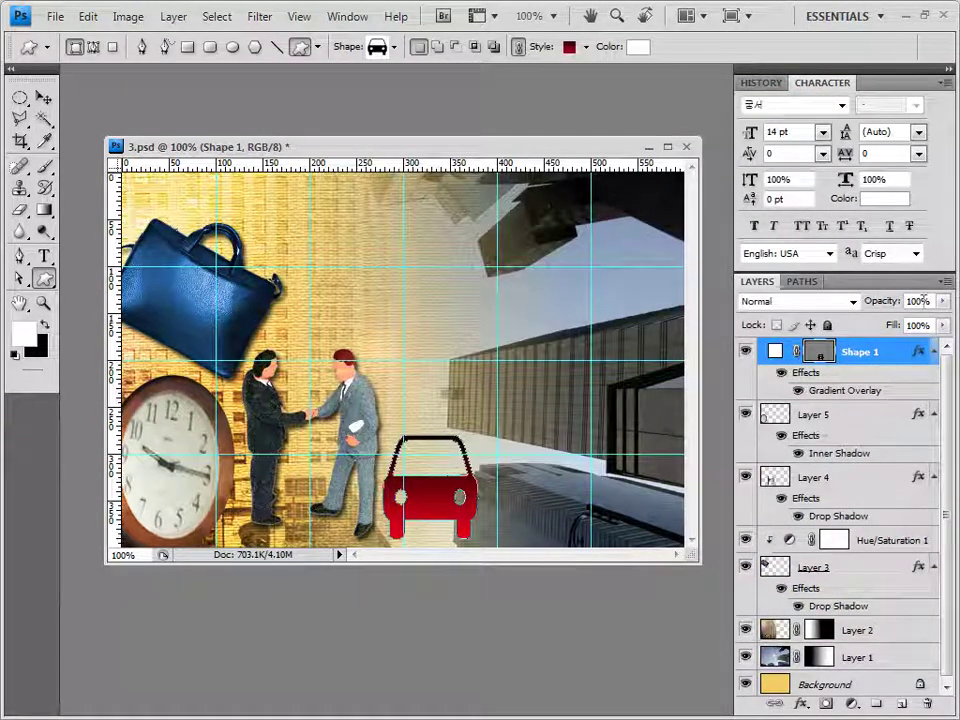
type("80")
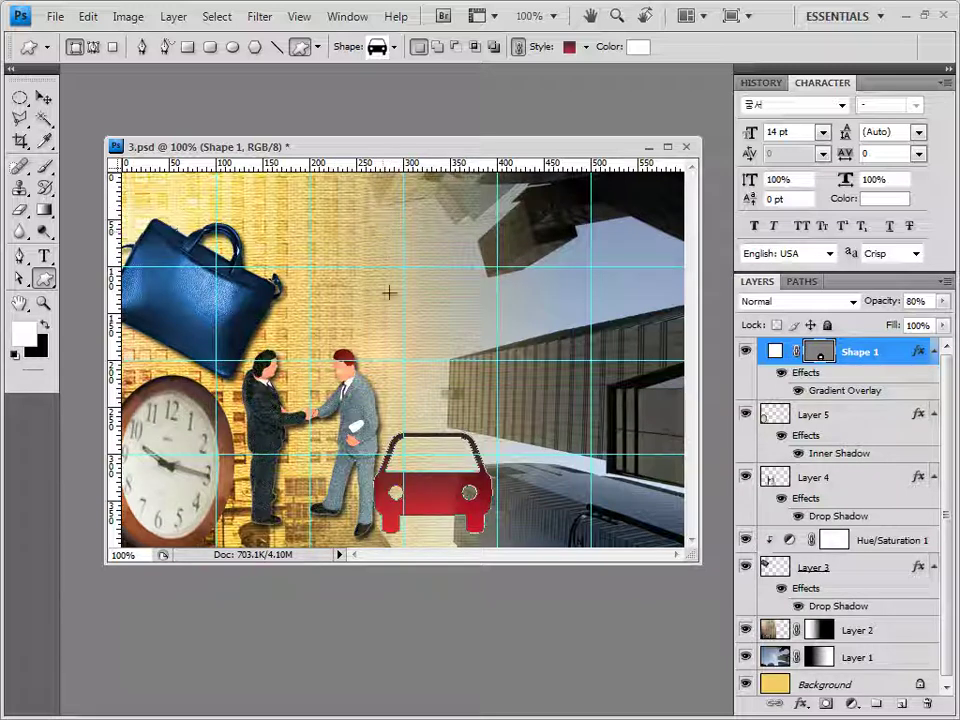
Replace the custom shapes with the Shapes set and choose the solid five-pointed star
left_click(393, 46)
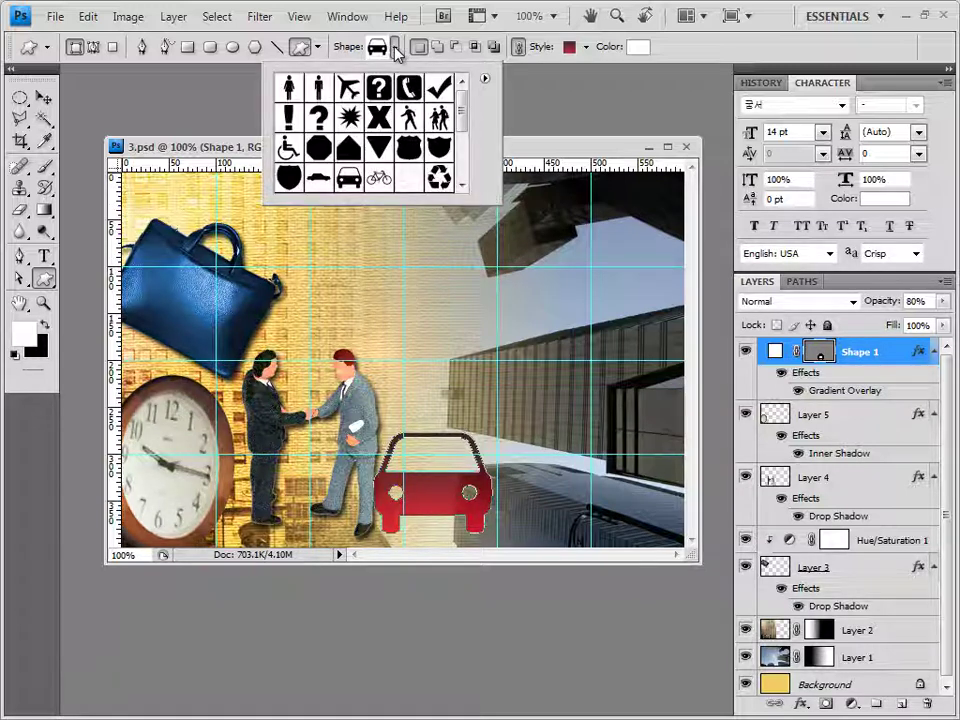
left_click(485, 80)
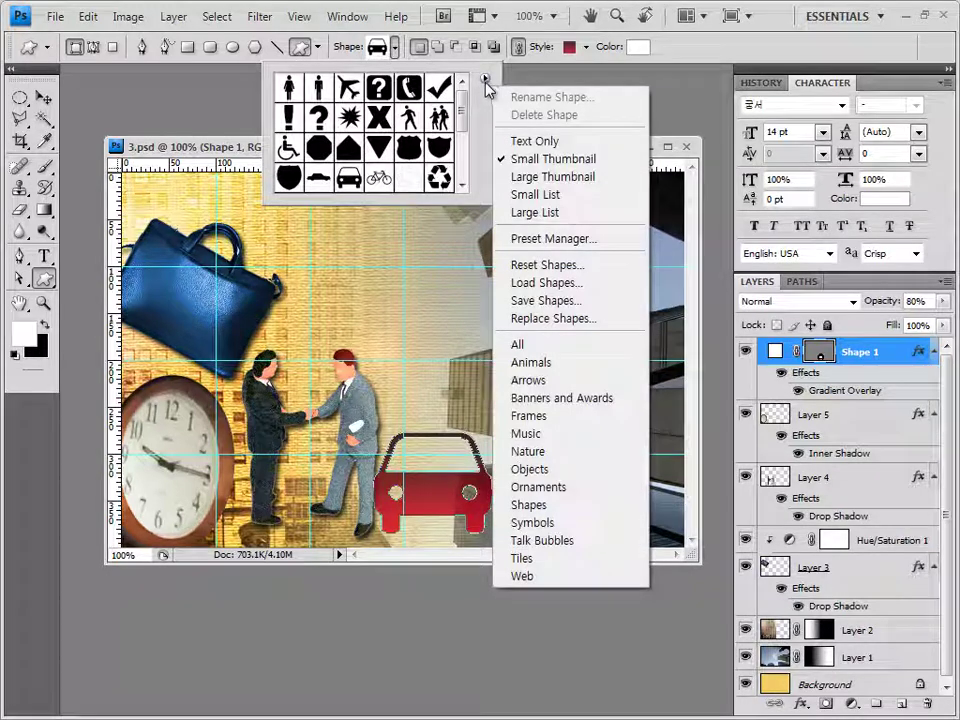
left_click(553, 506)
left_click(407, 283)
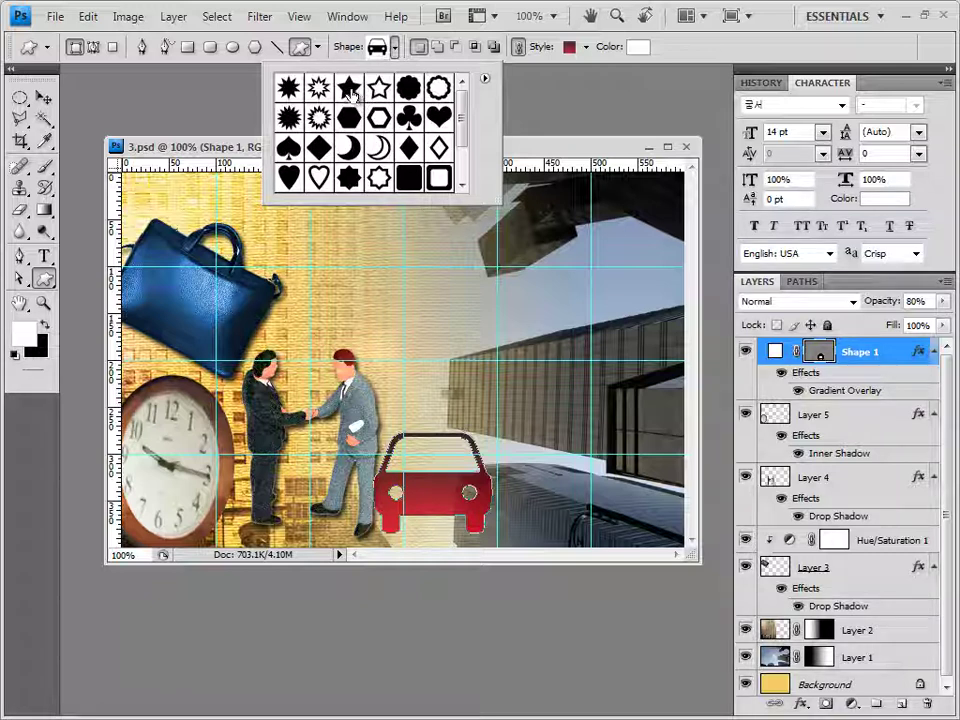
left_click(352, 94)
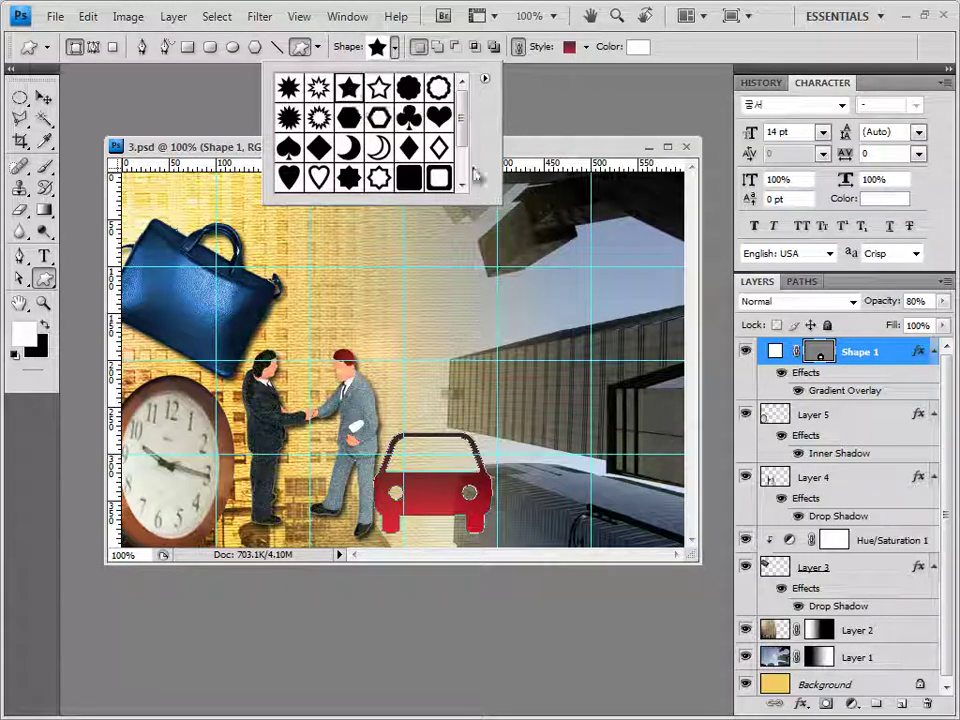
left_click(247, 172)
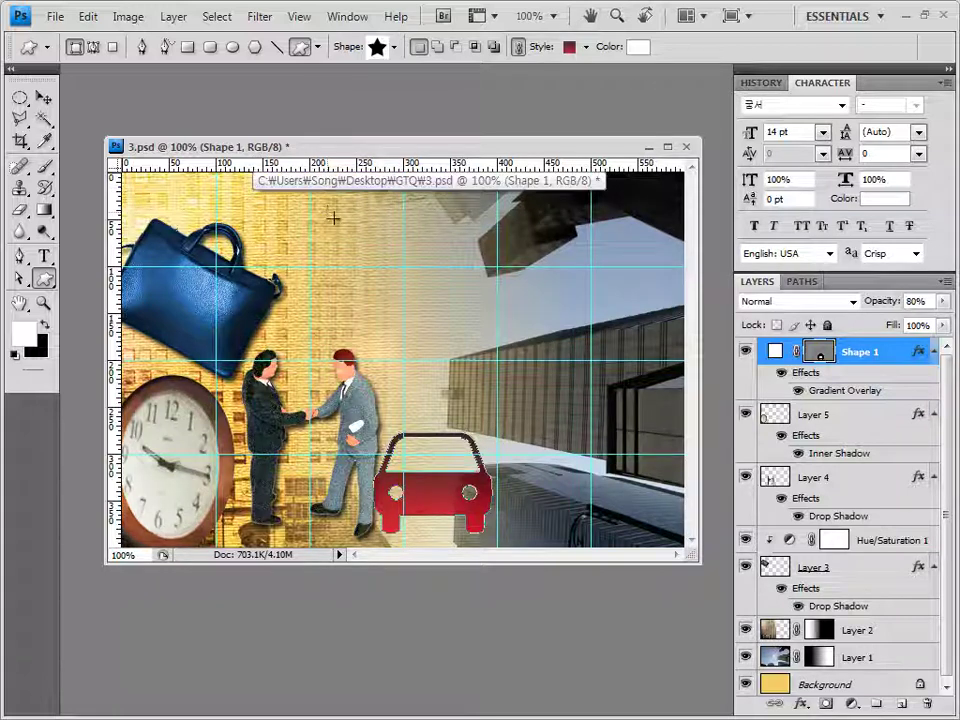
Draw a star about 45 px wide above the handshaking figures, clear its inherited layer style and keep its fill white (ffffff)
left_click_drag(349, 228, 386, 270)
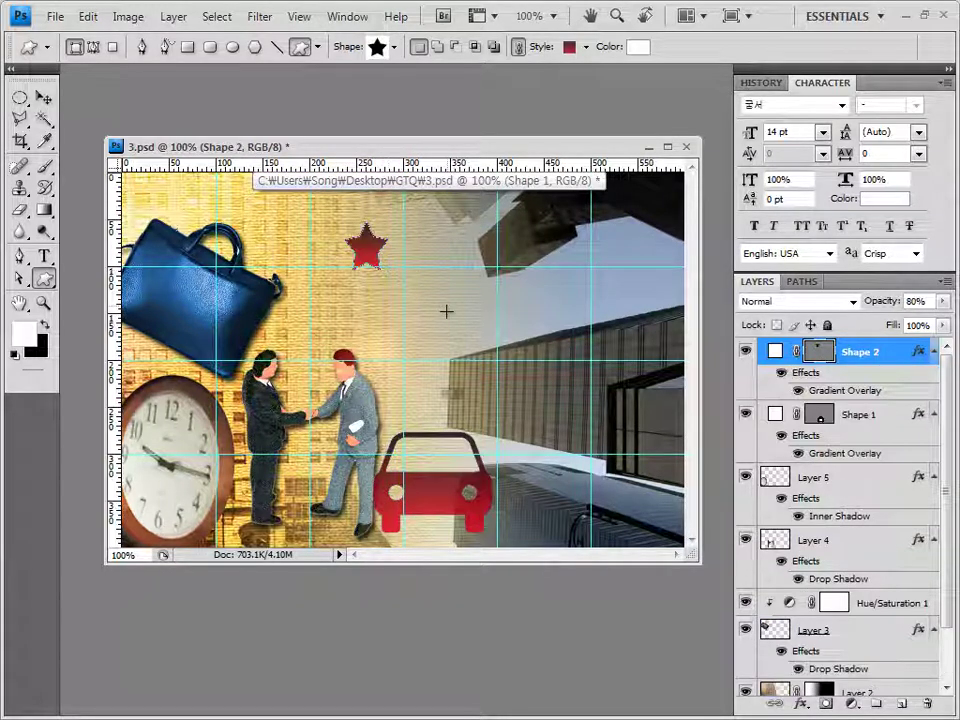
left_click(587, 47)
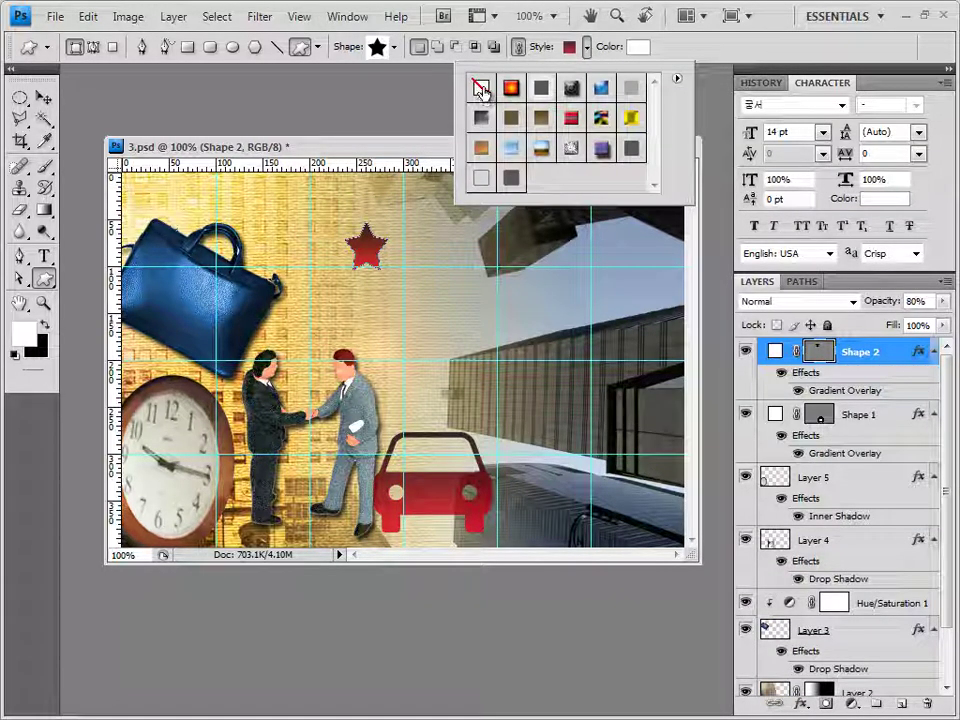
left_click(481, 88)
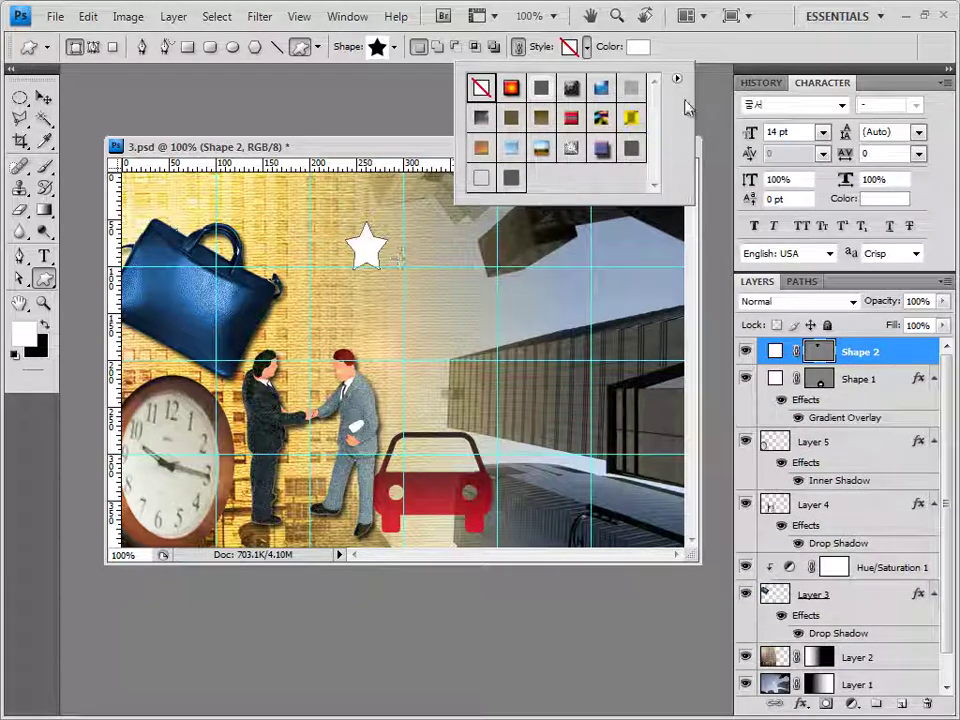
left_click(638, 47)
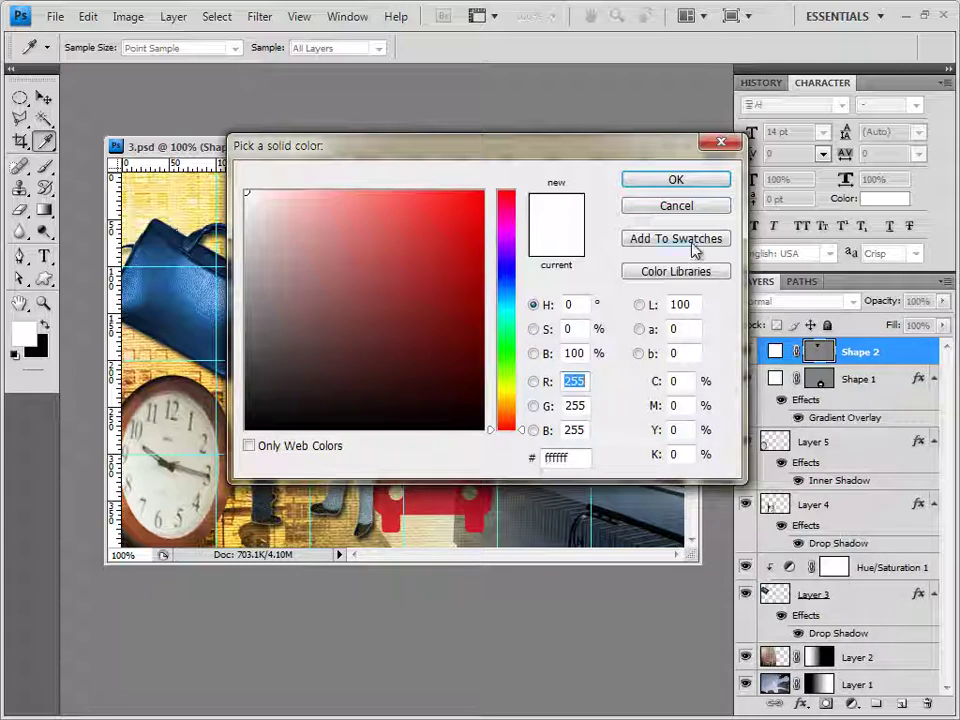
left_click(677, 181)
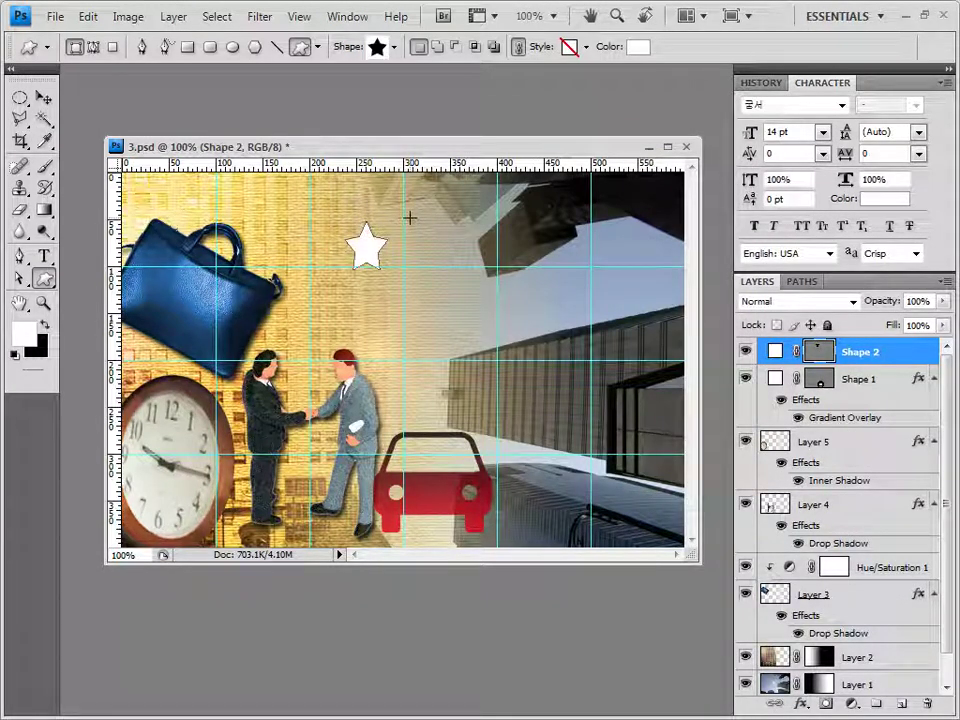
Apply a Drop Shadow layer style with the default settings to the white star on Shape 2
left_click(801, 705)
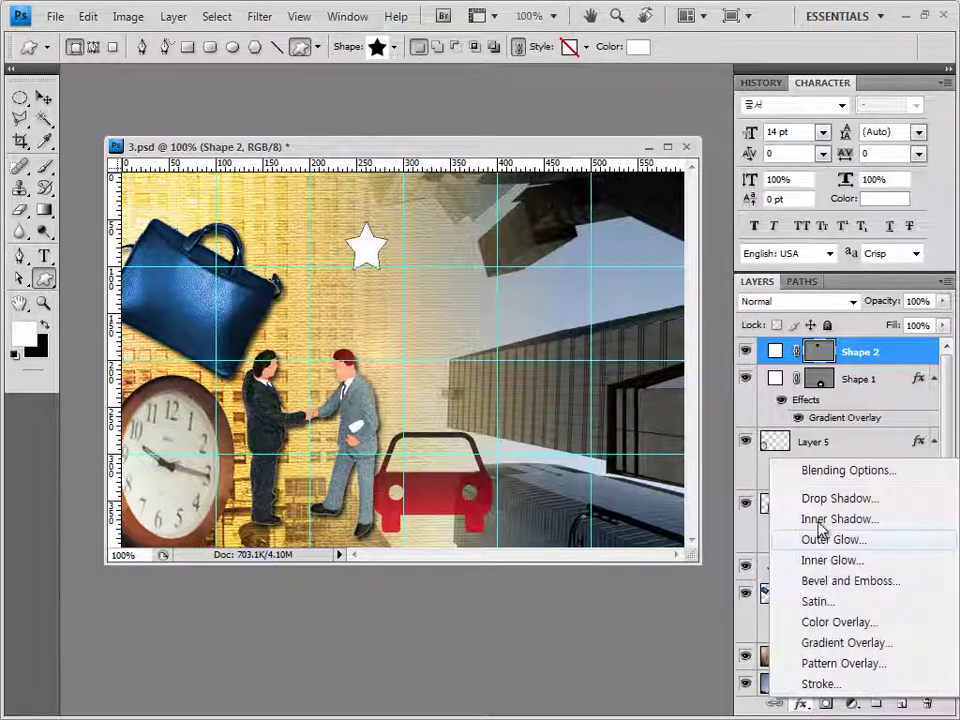
left_click(848, 495)
left_click(789, 116)
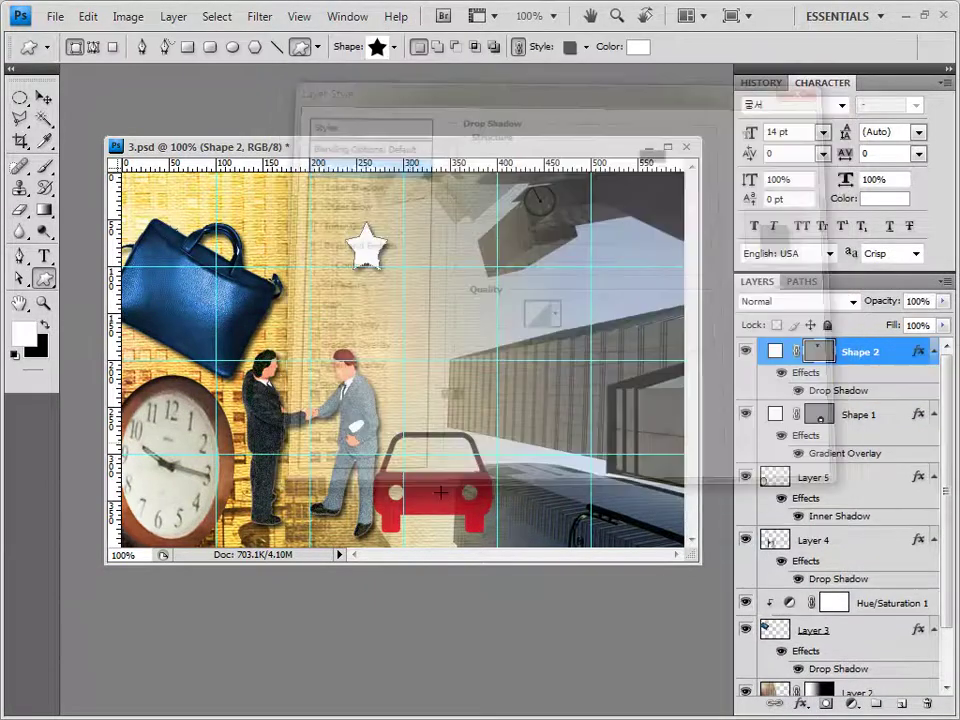
Shrink the star to about 35 px wide and move it right to about X 325 px, Y 85 px
key("ctrl+t")
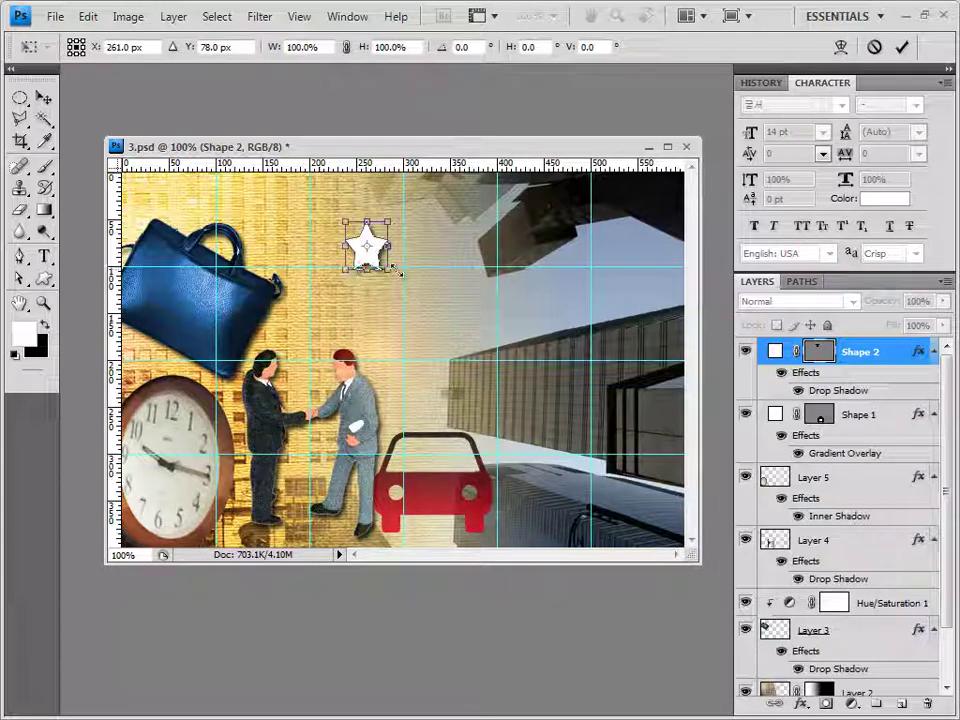
key("Escape")
key("u")
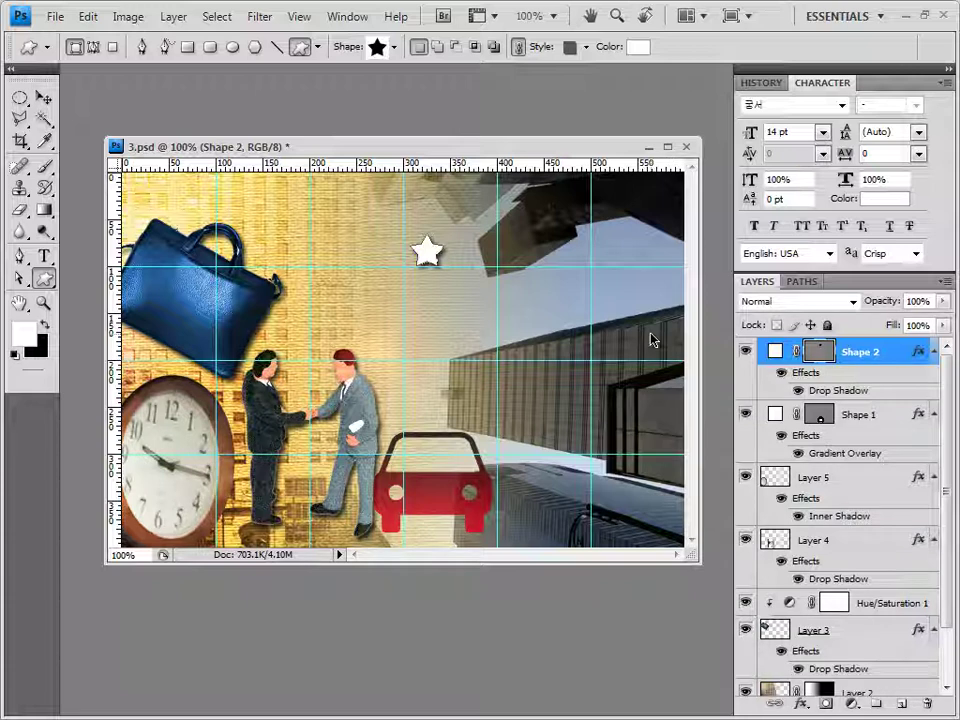
Duplicate the white star, enlarge the copy to about 50 px wide and place it at about X 259 px, Y 42 px
key("ctrl+j")
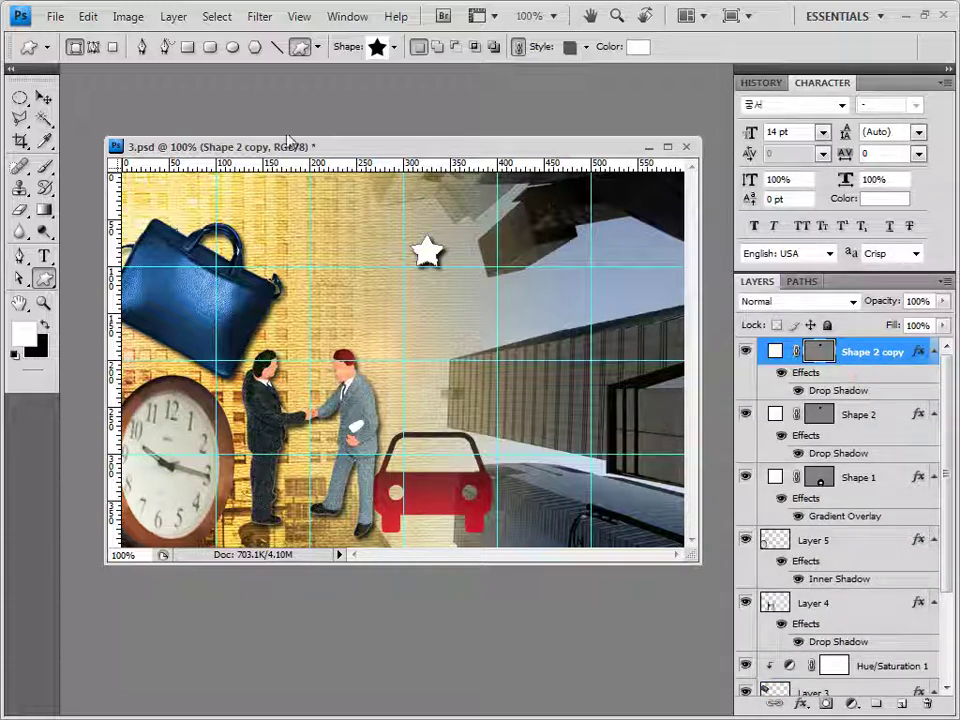
left_click(45, 98)
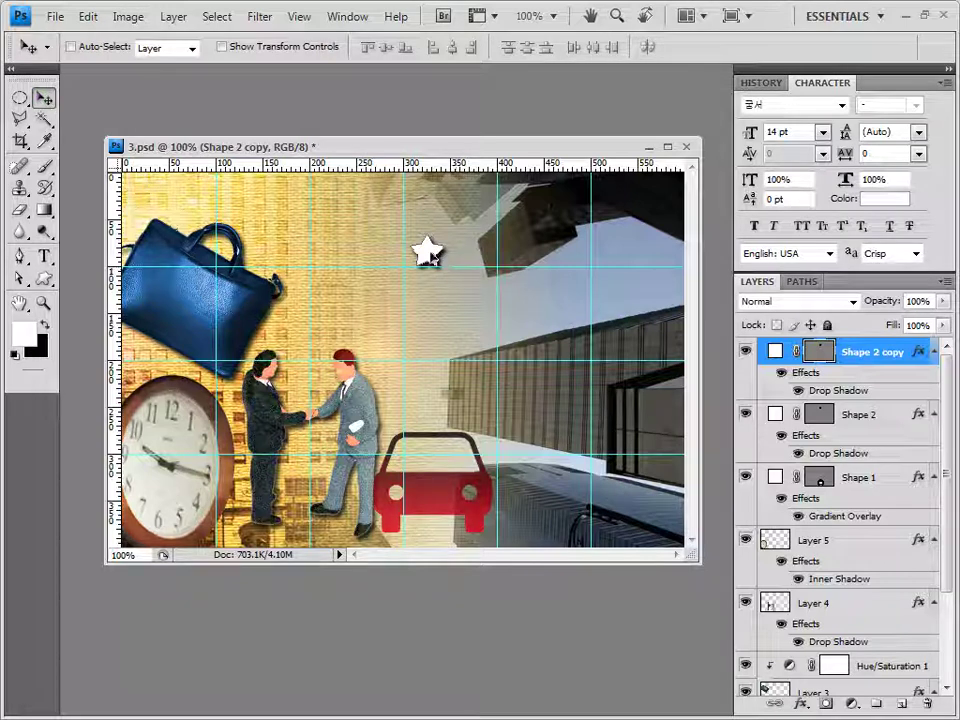
left_click_drag(430, 258, 355, 240)
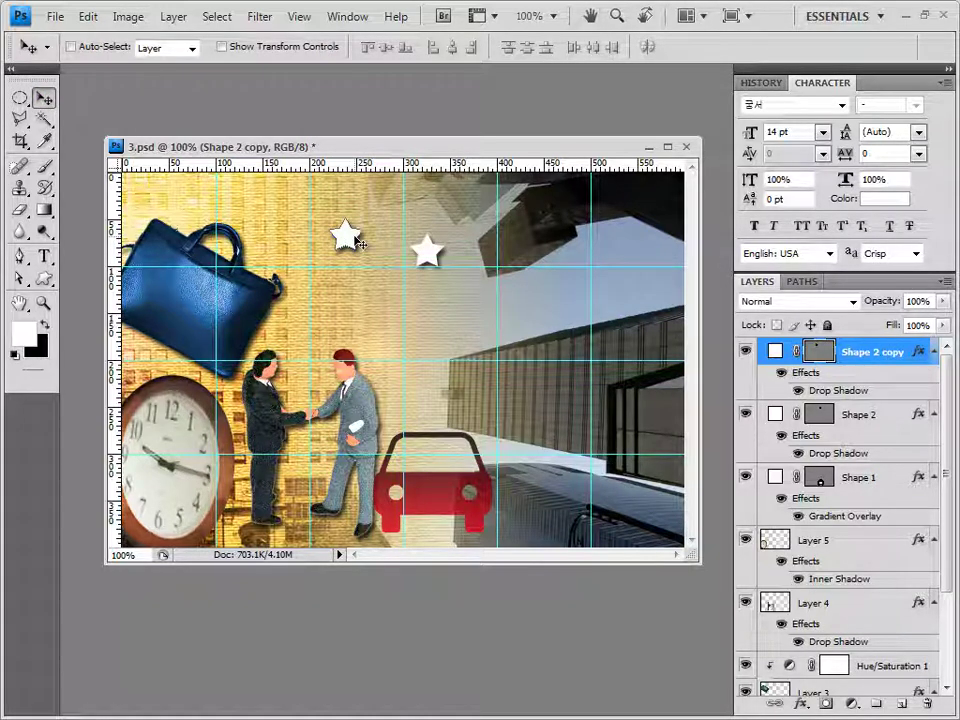
key("ctrl+t")
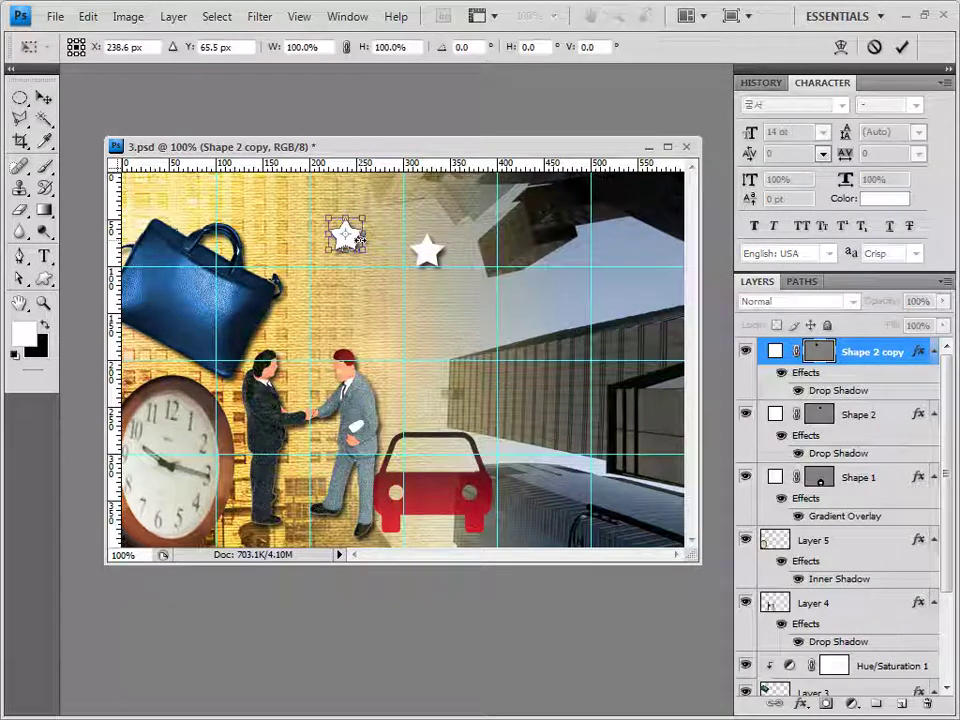
left_click_drag(362, 241, 361, 241)
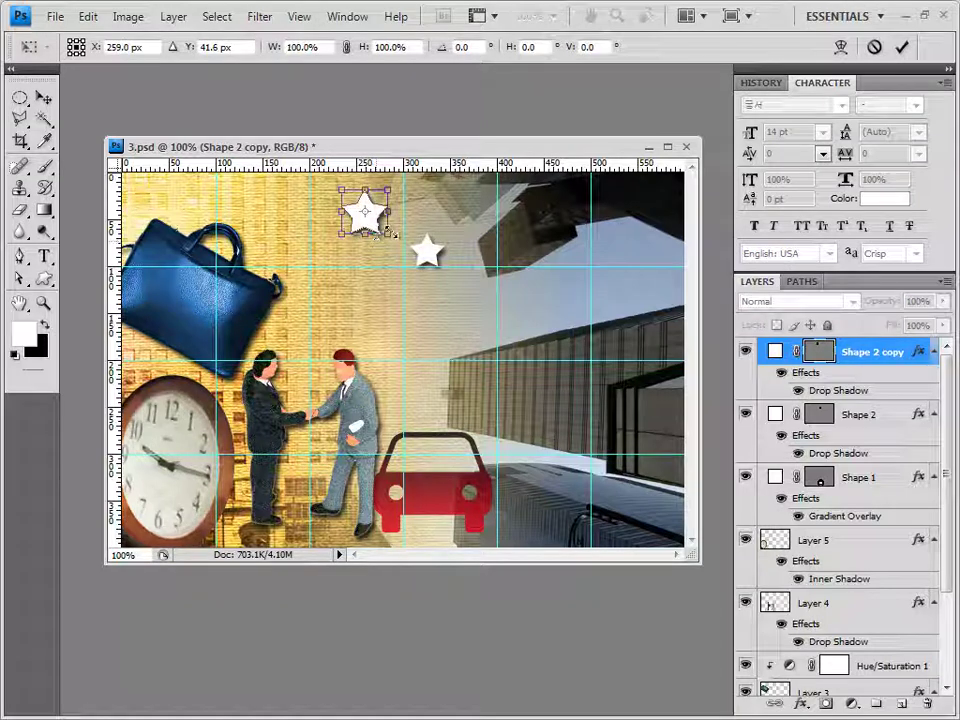
key("Return")
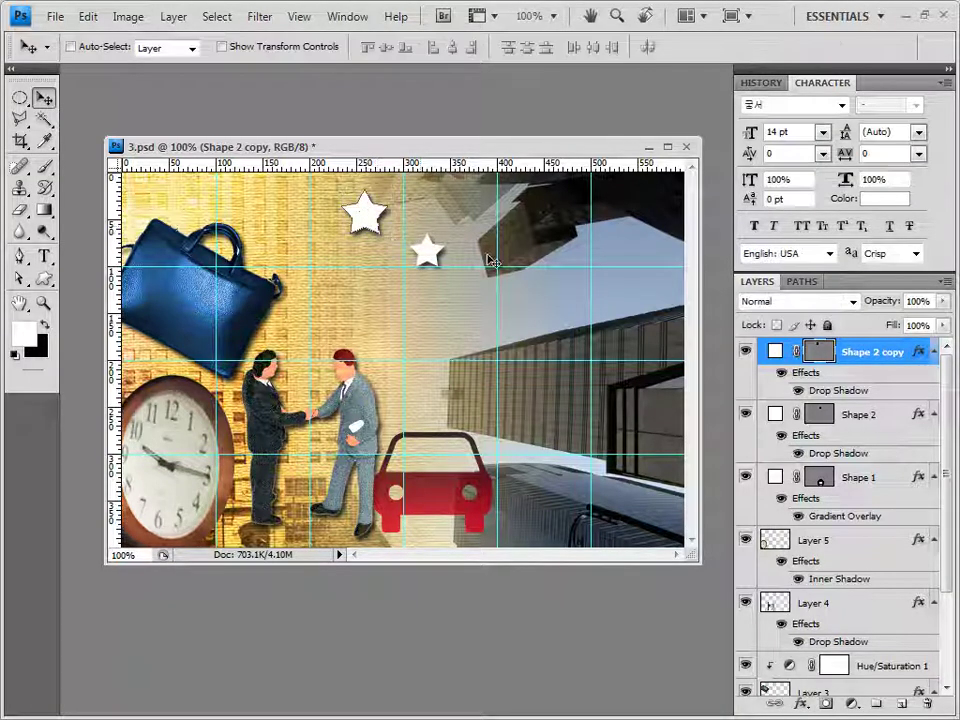
Set the fill colour of the larger star on Shape 2 copy to ffec1e
double_click(775, 354)
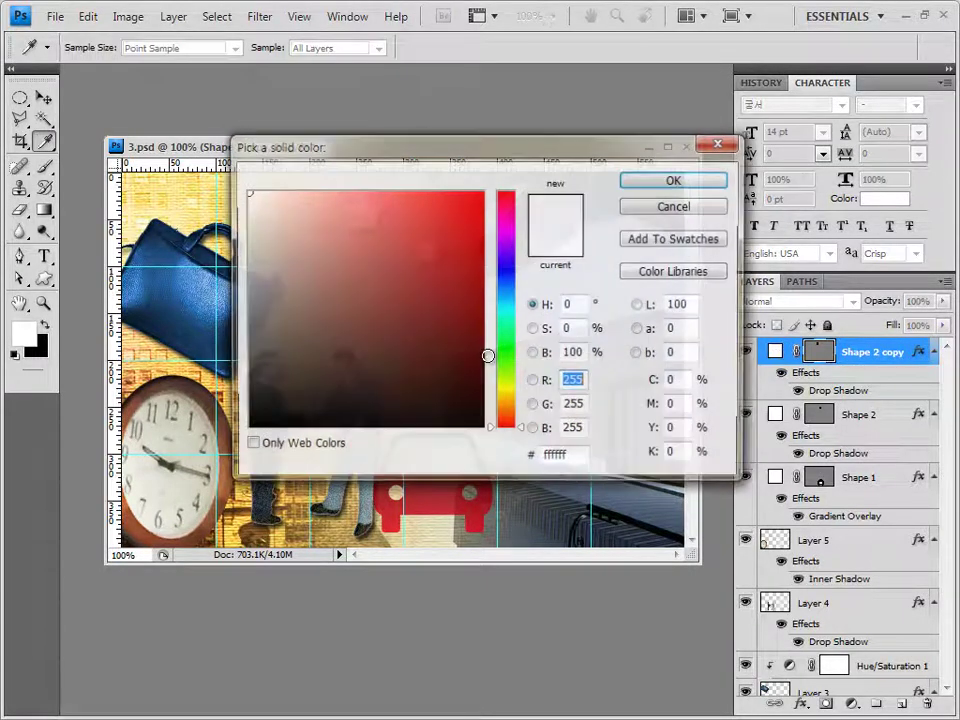
left_click(576, 458)
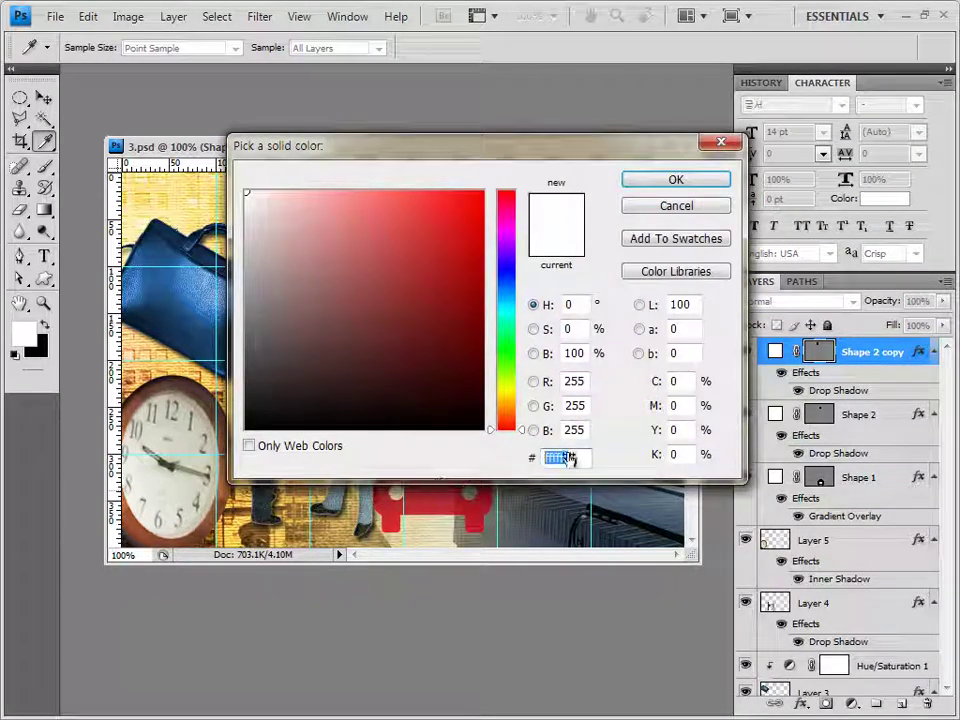
type("ffec1e")
left_click(676, 180)
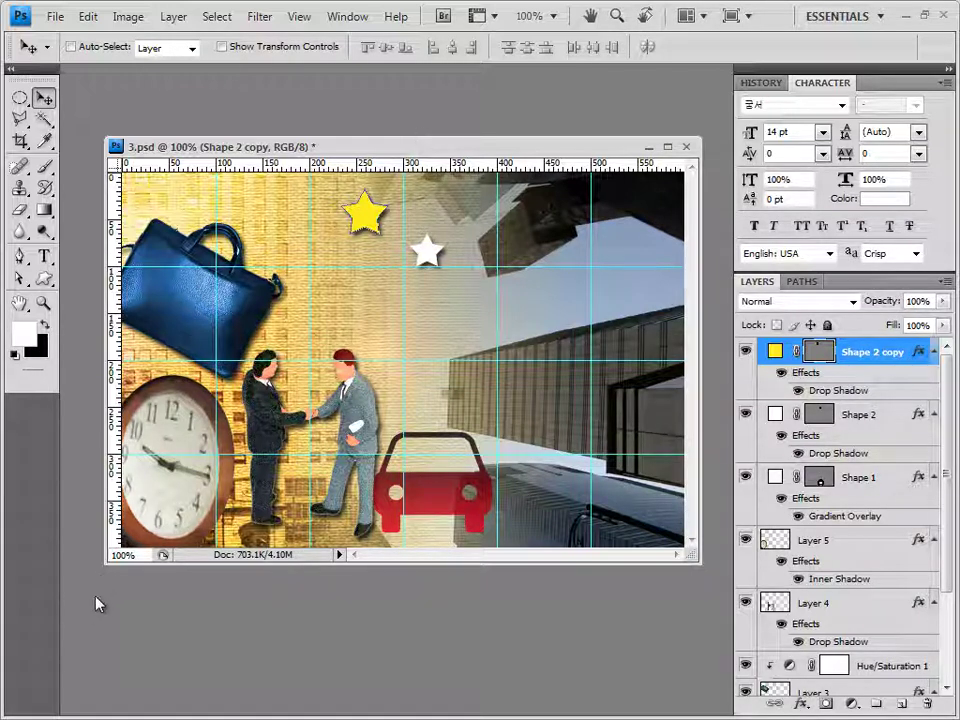
Replace the custom shapes with the Arrows set and choose the solid thick right-pointing arrow with a triangular head
left_click(44, 279)
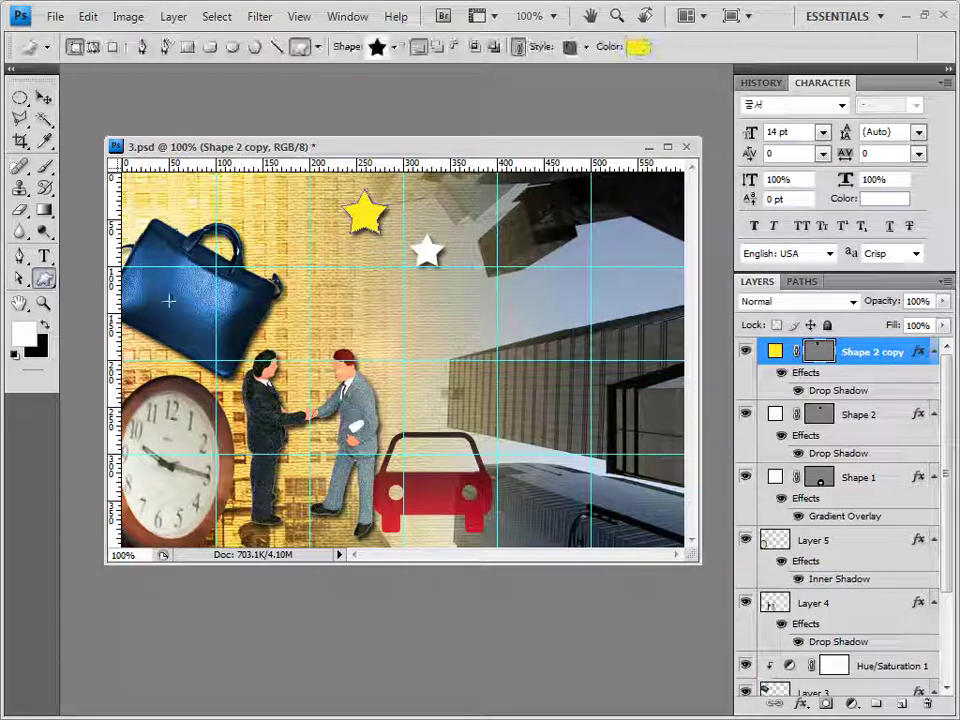
left_click(394, 48)
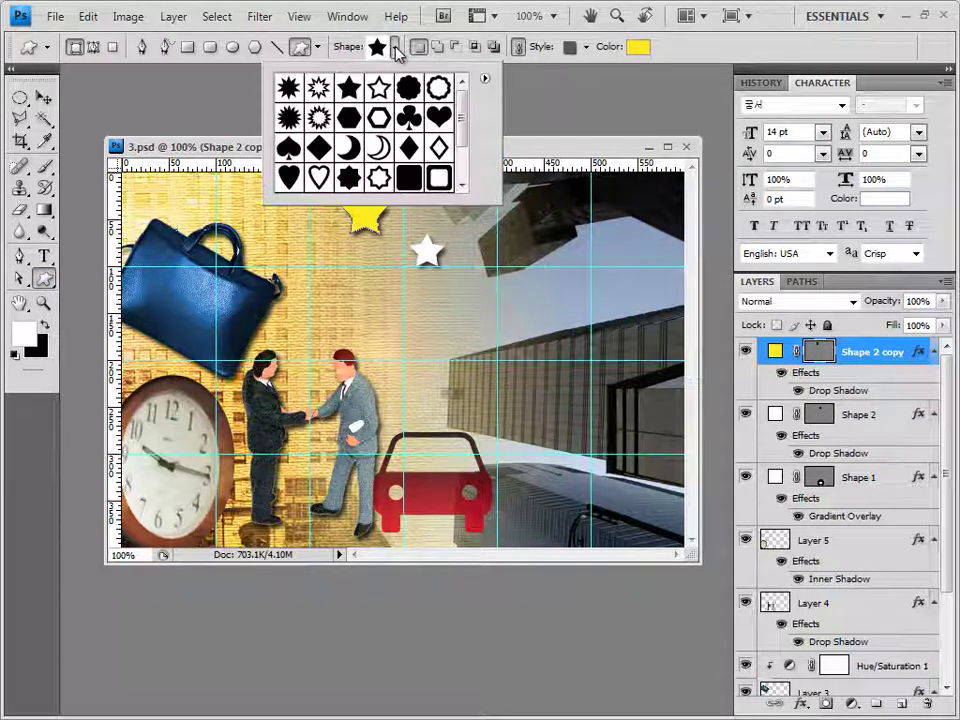
left_click(484, 78)
left_click(570, 381)
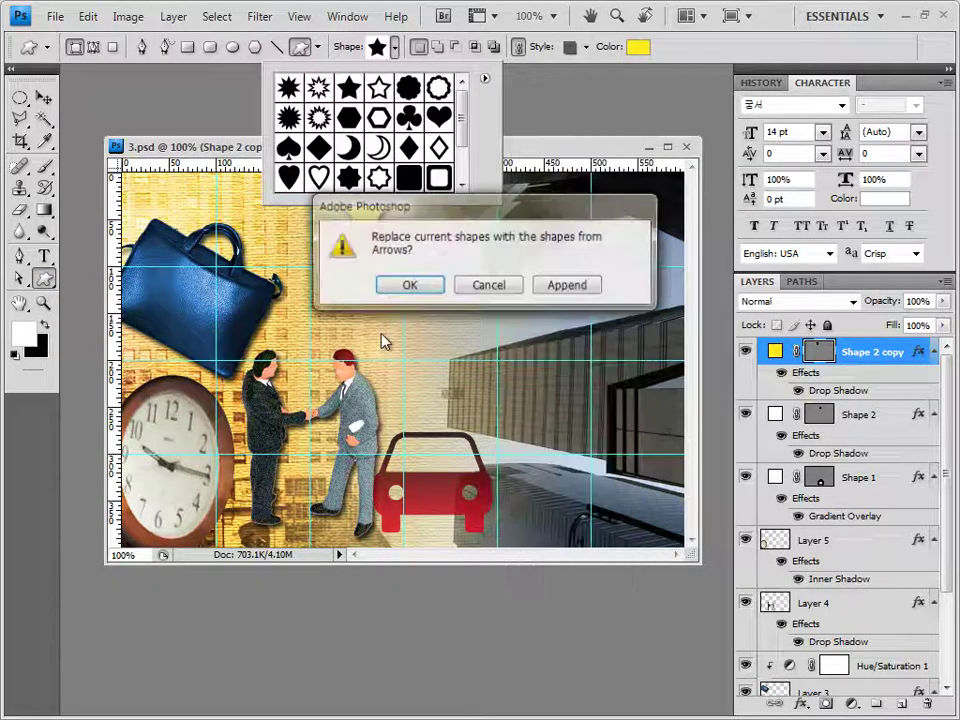
left_click(414, 285)
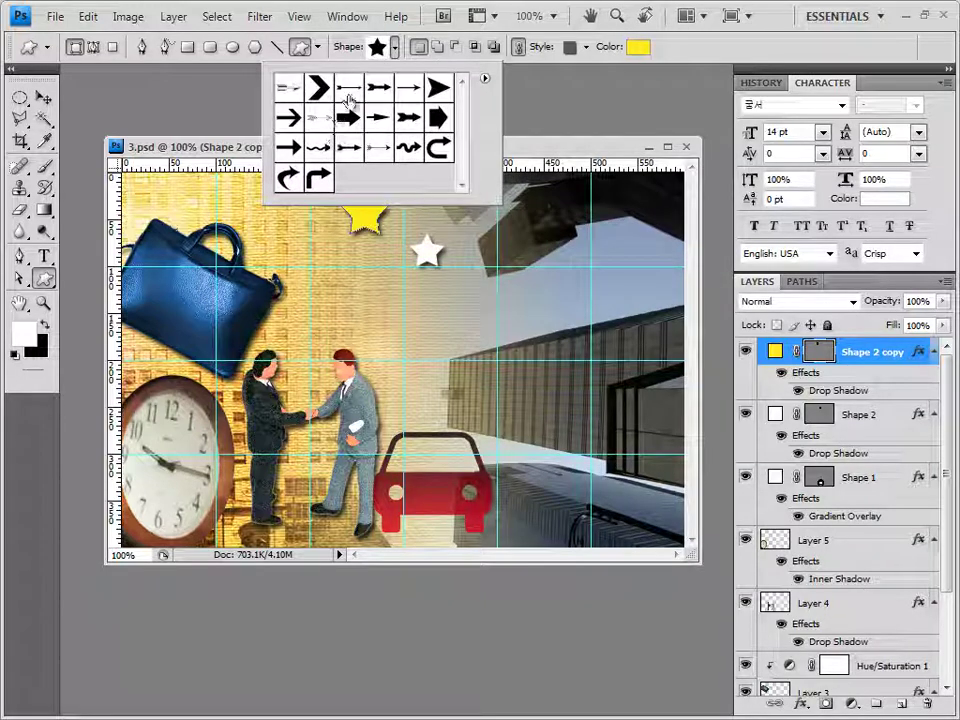
left_click(350, 119)
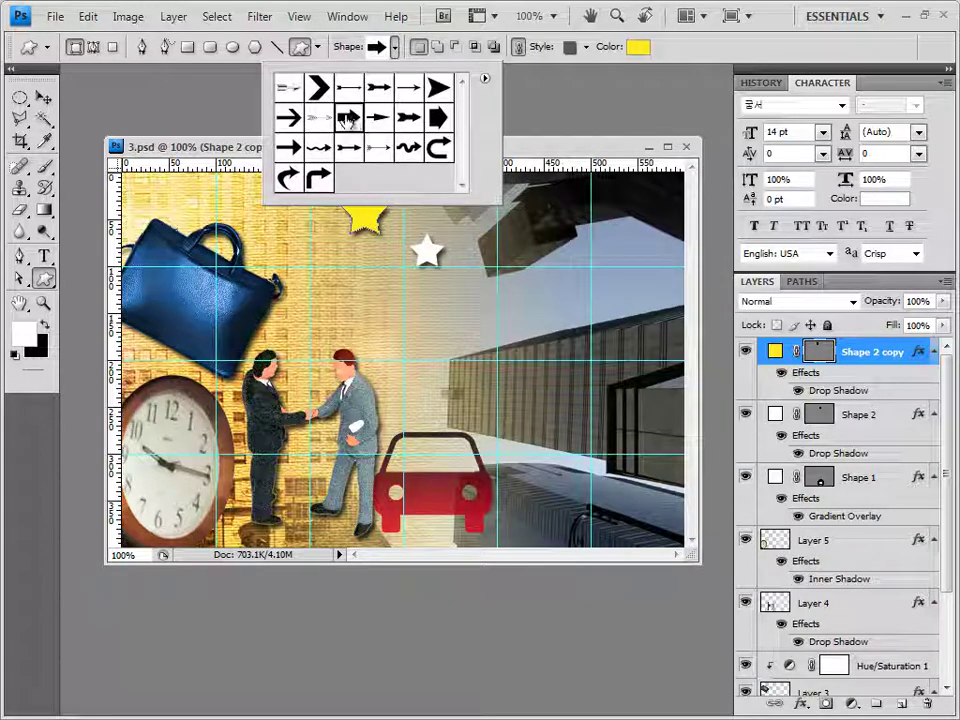
left_click(538, 150)
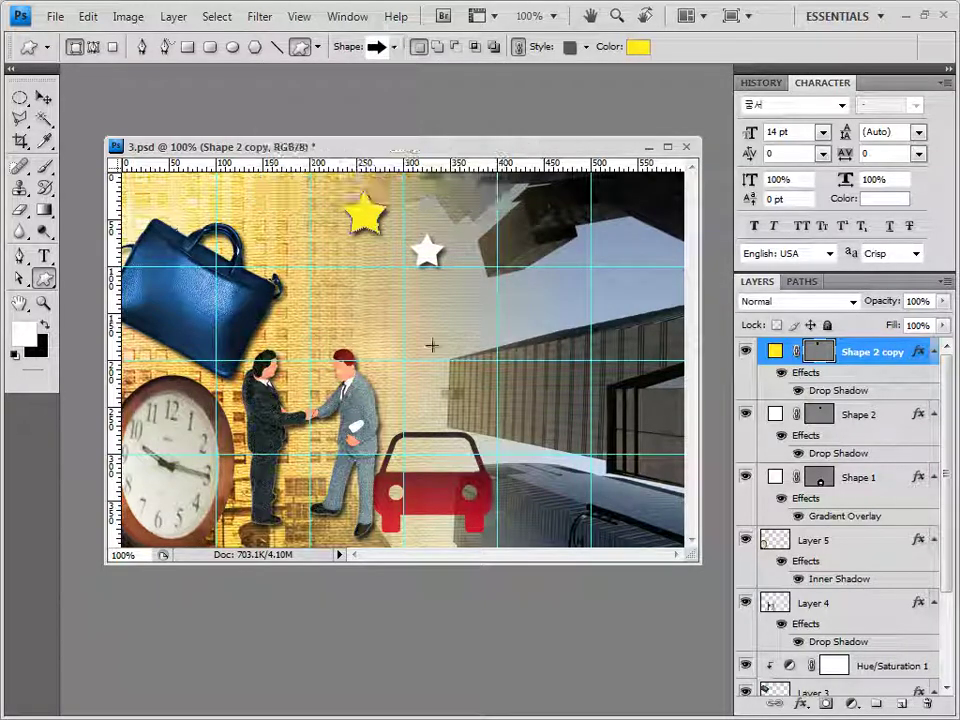
Draw an arrow about 145 px wide centred near X 416 px, Y 162 px and clear its inherited layer style
left_click_drag(443, 292, 573, 365)
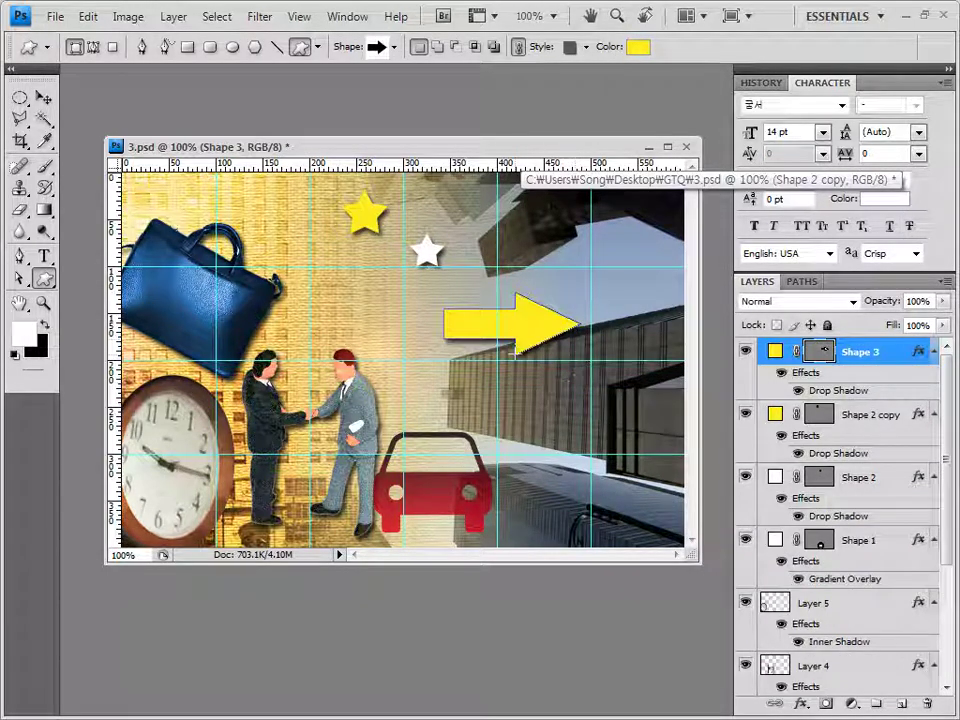
left_click(586, 47)
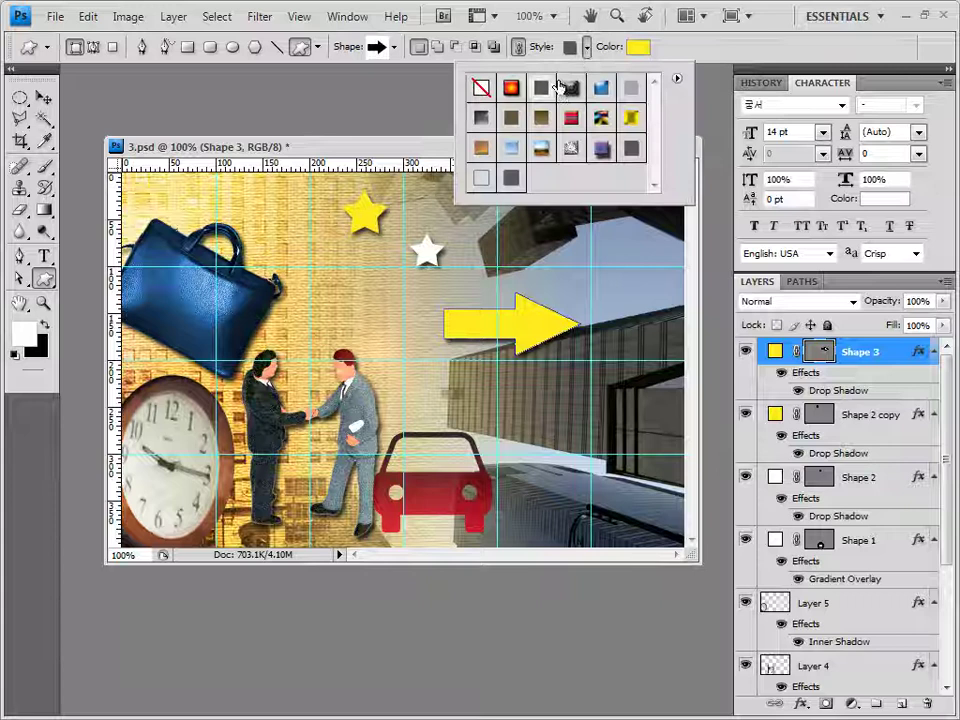
left_click(483, 87)
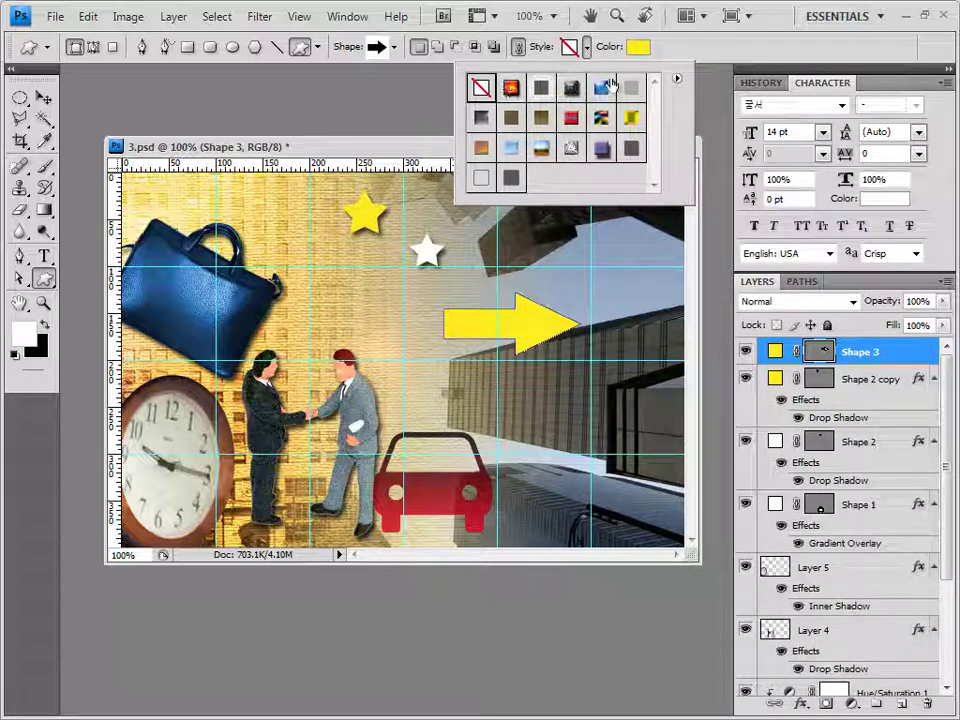
Set the arrow's fill colour to fff7a1
left_click(638, 47)
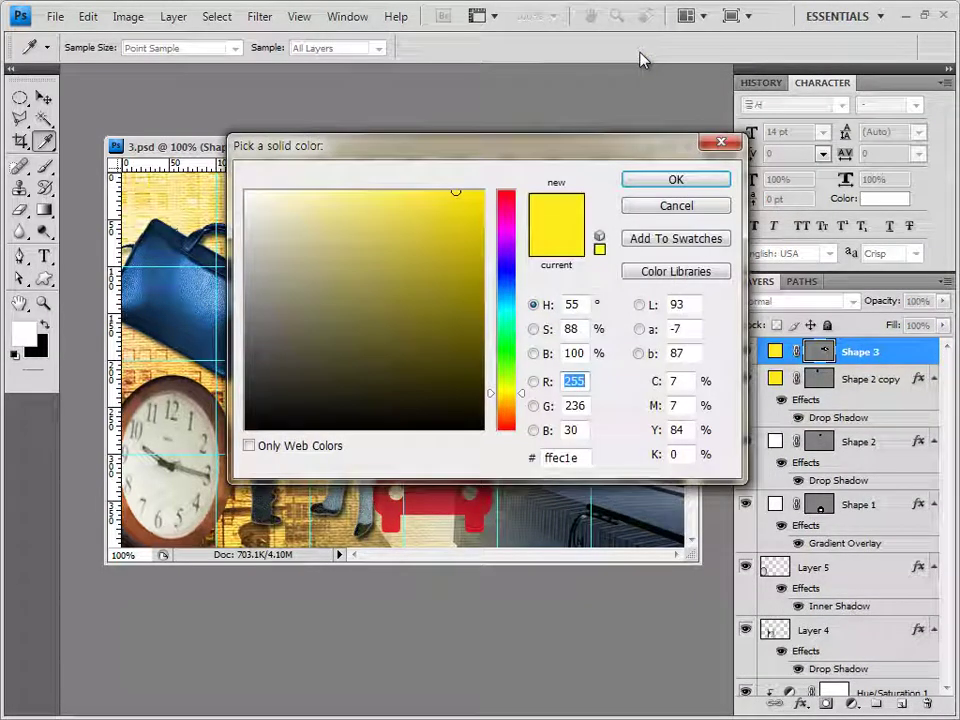
left_click(576, 460)
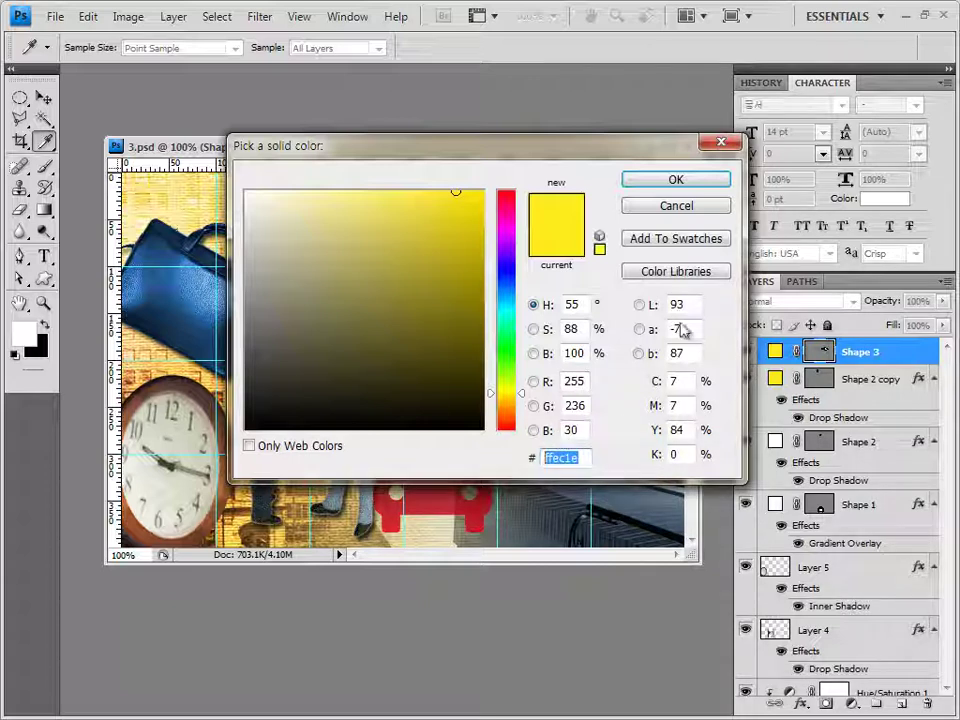
type("fff7a1")
left_click(694, 184)
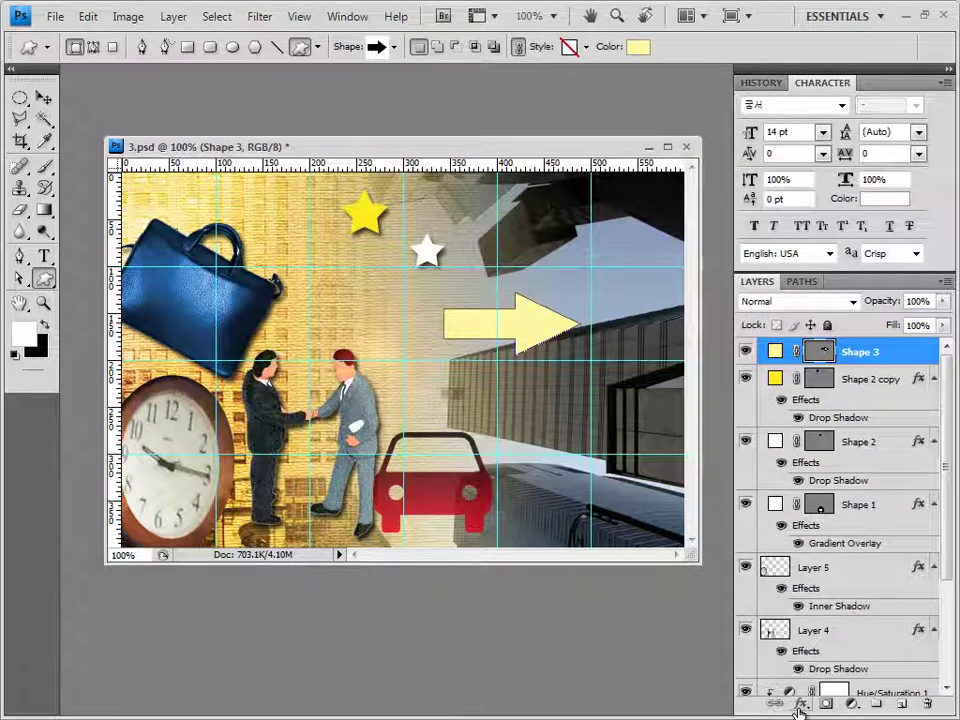
Apply an Outer Glow layer style to the arrow on Shape 3
left_click(801, 704)
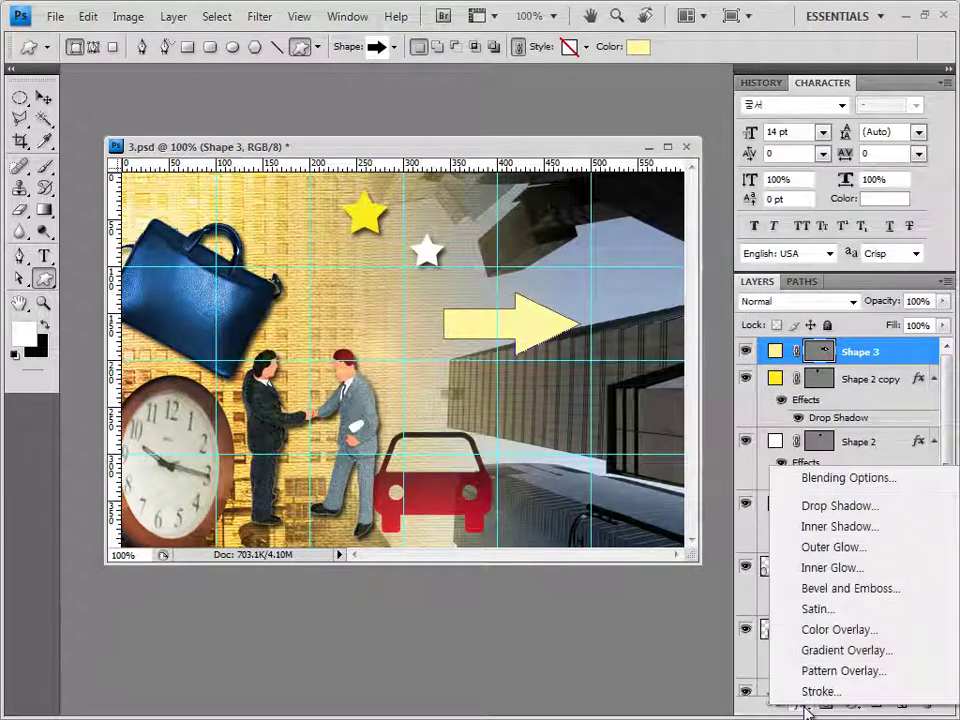
left_click(832, 547)
left_click(789, 116)
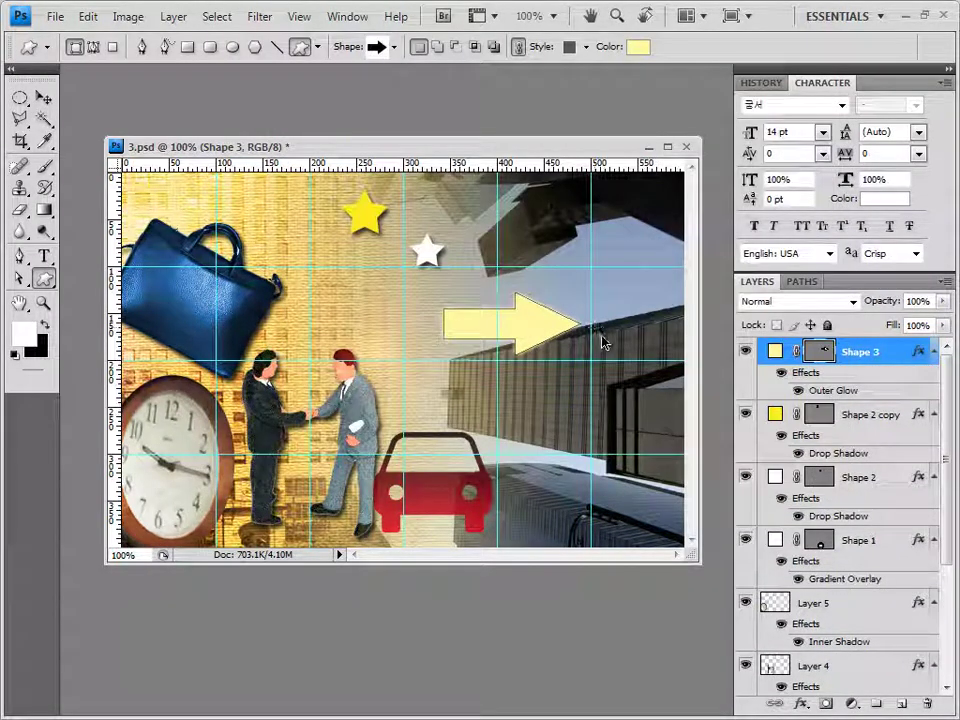
Rotate the arrow counterclockwise to point up to the right, enlarge it slightly and shift it upward
key("ctrl+t")
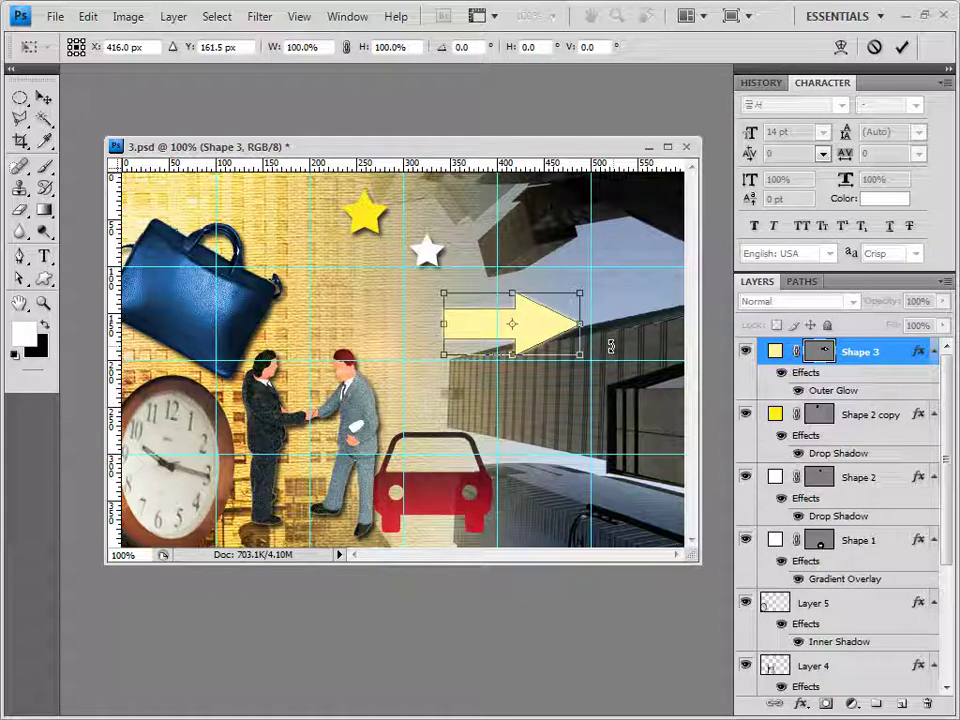
left_click_drag(611, 345, 621, 306)
key("Return")
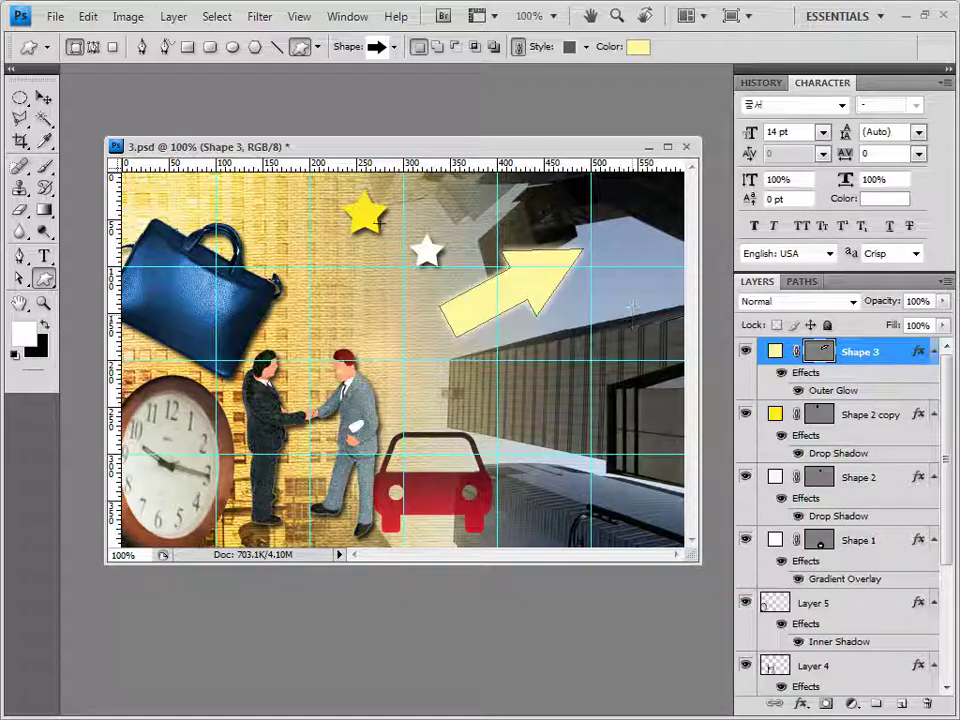
Start a horizontal text object below the arrow and set its font to Arial Regular at 28 pt
left_click(45, 257)
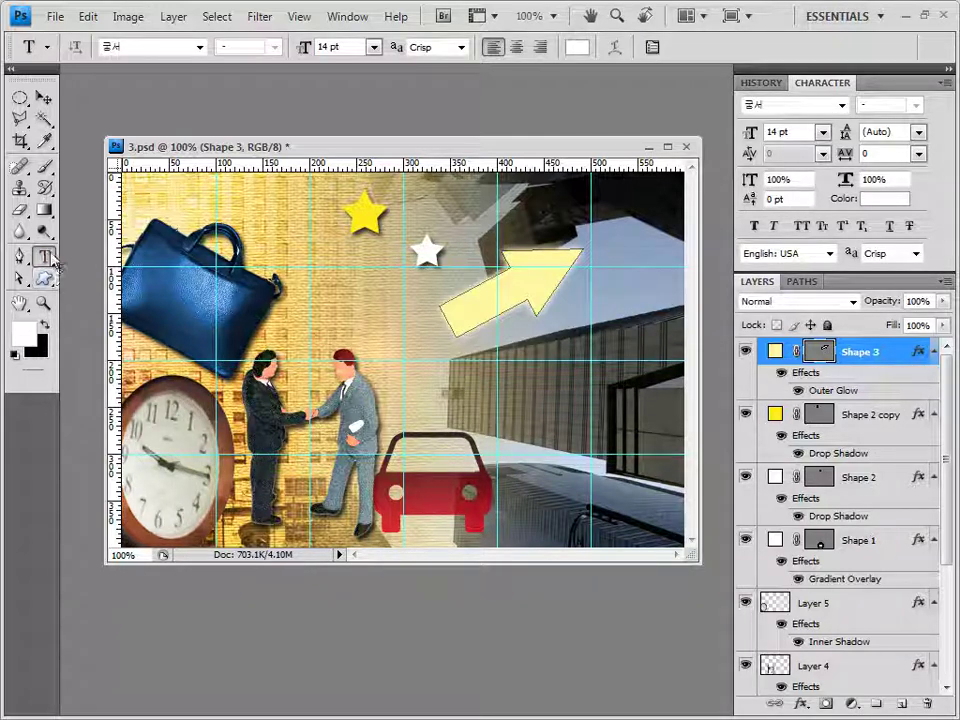
left_click_drag(49, 257, 124, 253)
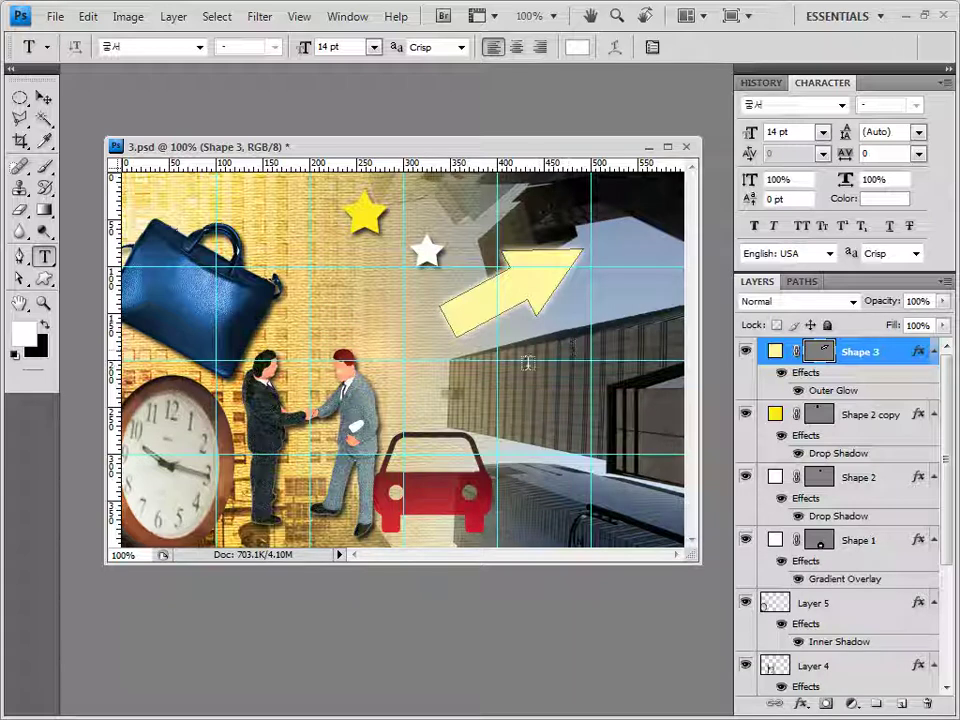
left_click(365, 275)
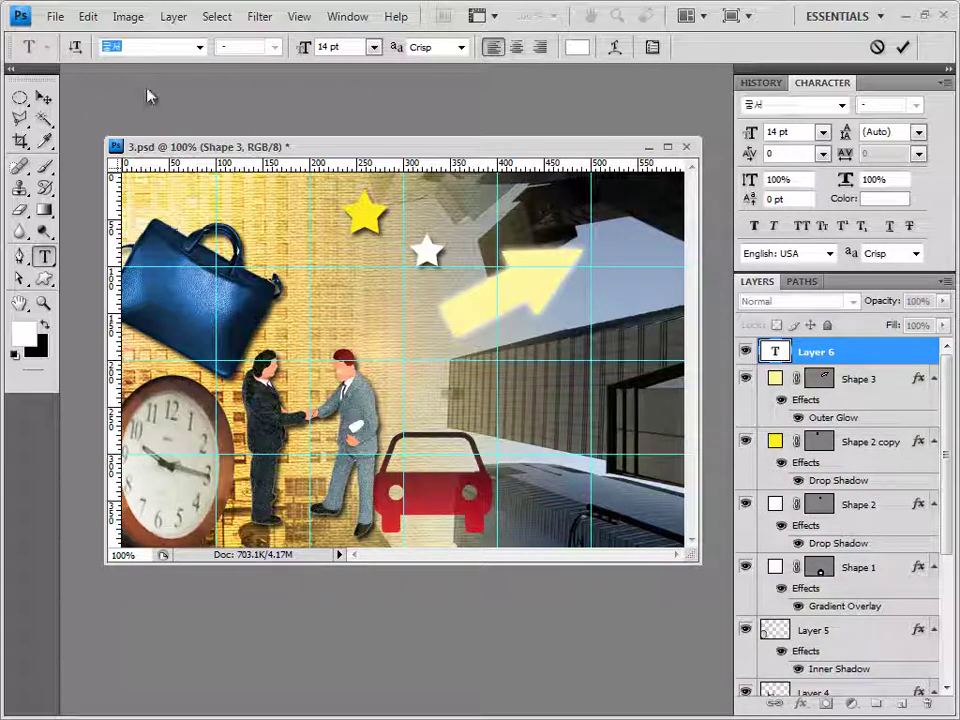
left_click(200, 47)
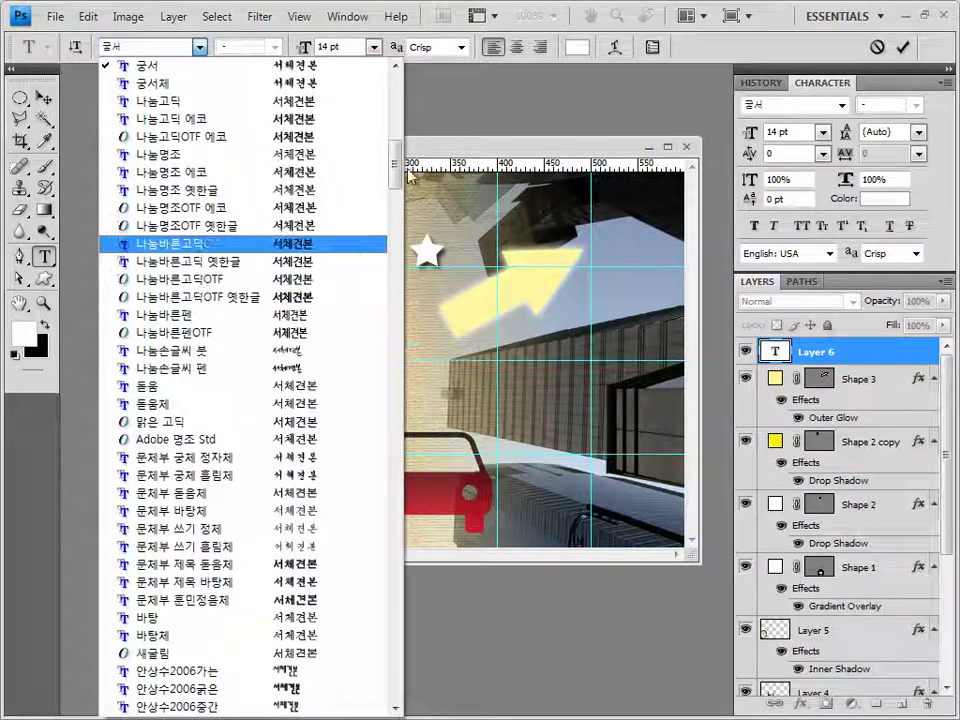
scroll(300, 230, "down", 20)
left_click(185, 283)
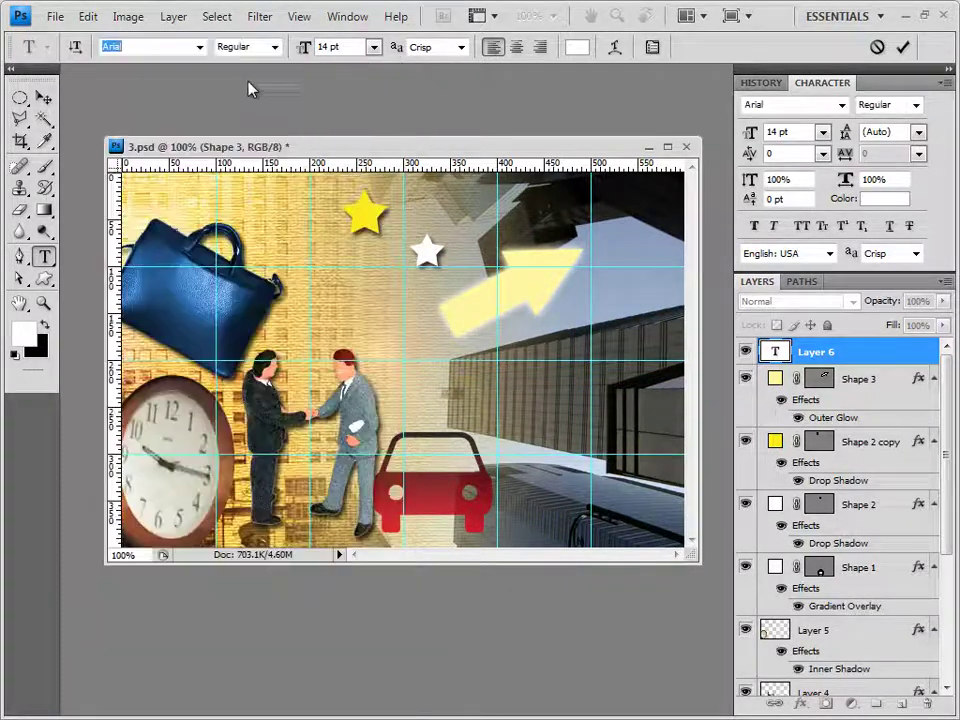
left_click(348, 55)
type("28")
key("Return")
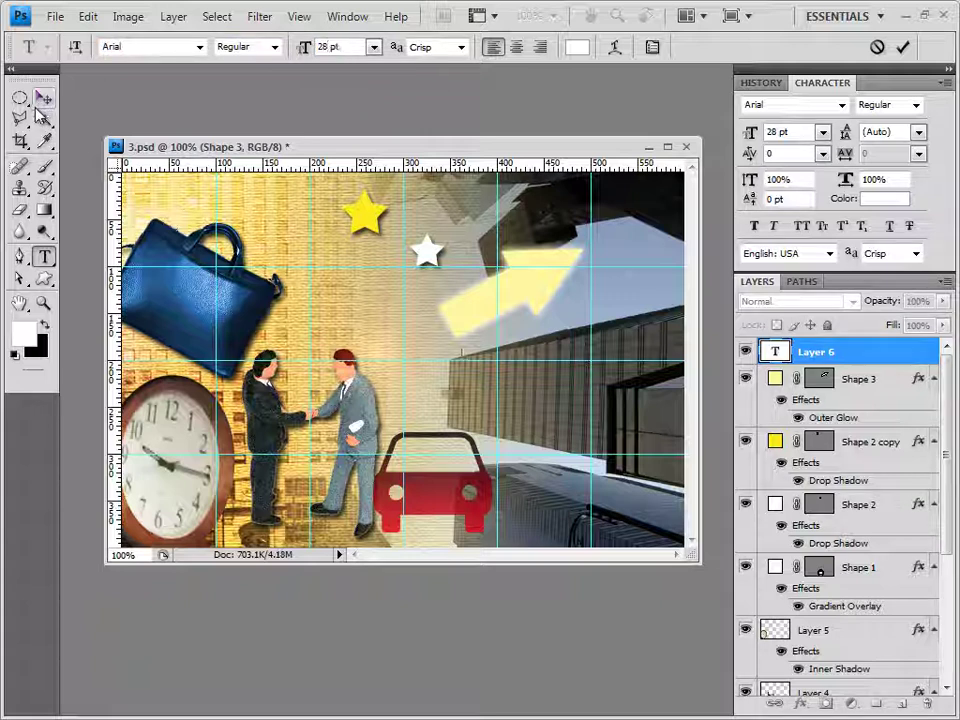
Set the text colour to ffff00 and enter "WORK & REST" below the arrow
left_click(584, 52)
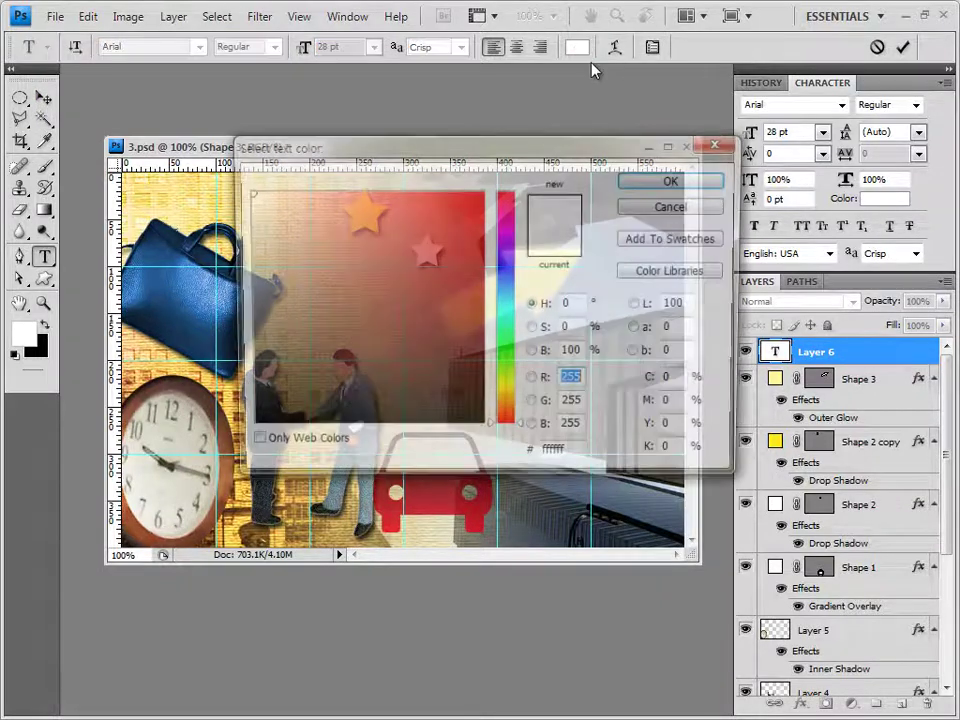
double_click(560, 457)
type("ffff00")
left_click(699, 182)
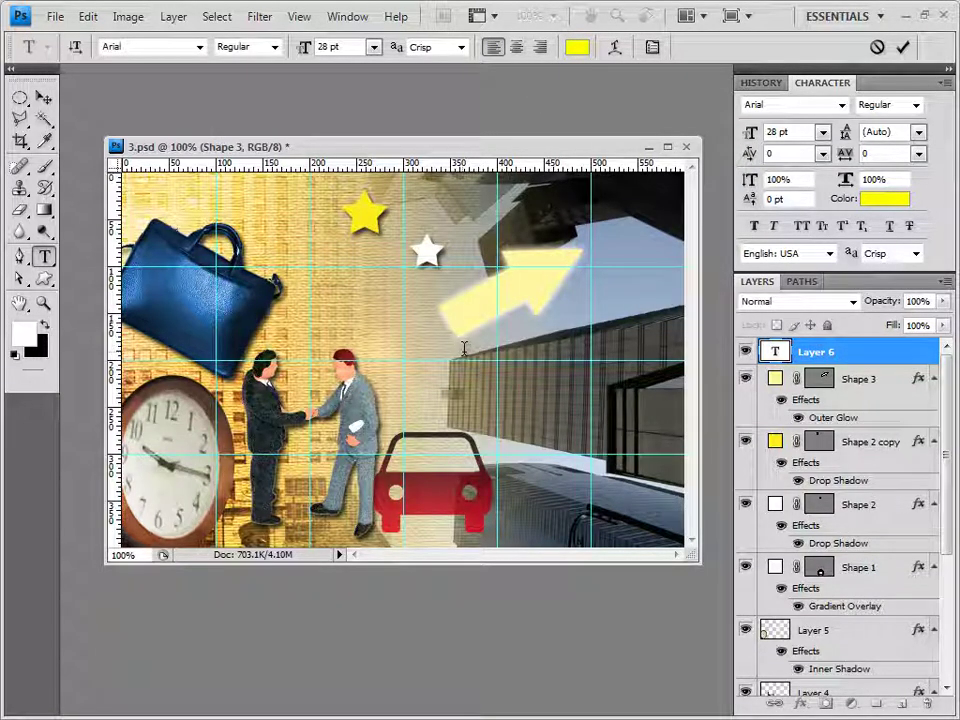
type("WORK & REST")
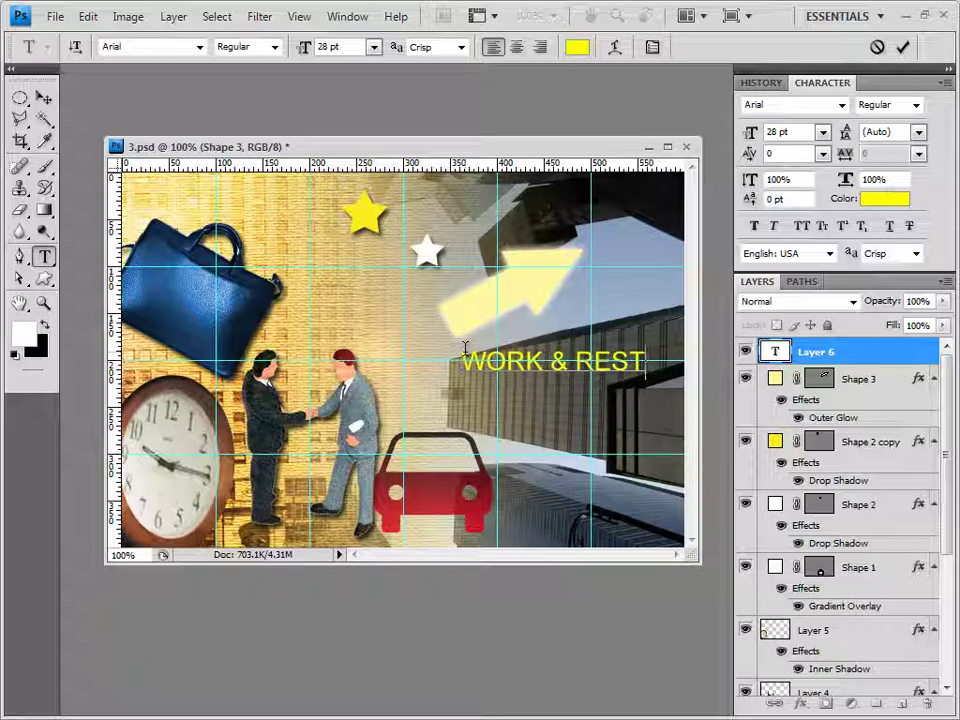
Commit the "WORK & REST" text and apply a Stroke layer style to it in colour 6600ff
left_click(833, 355)
left_click(800, 704)
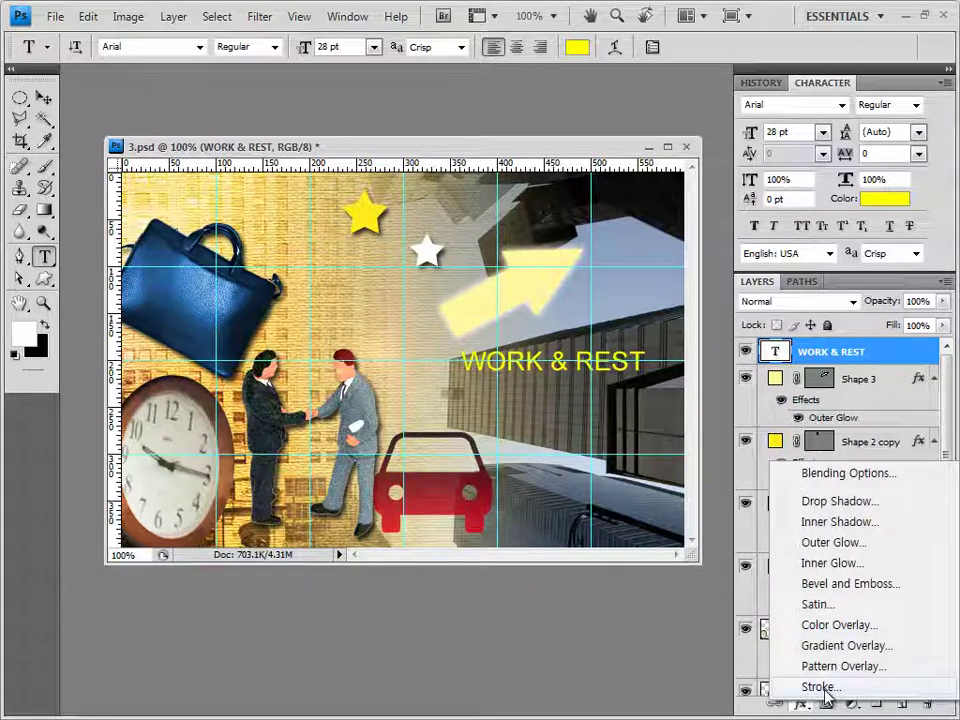
left_click(820, 687)
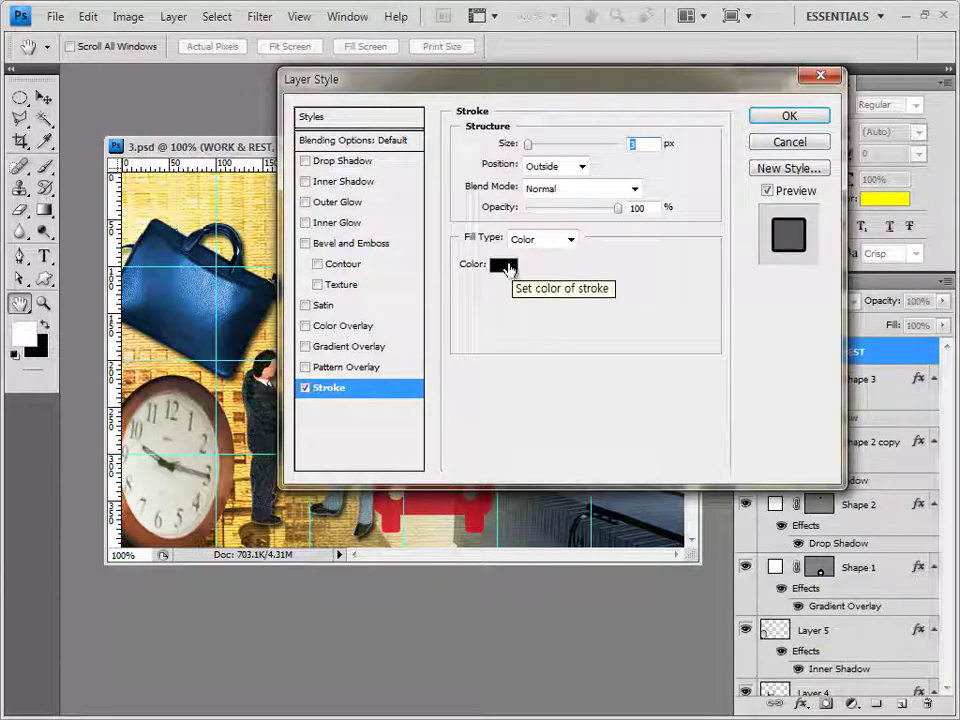
left_click(504, 265)
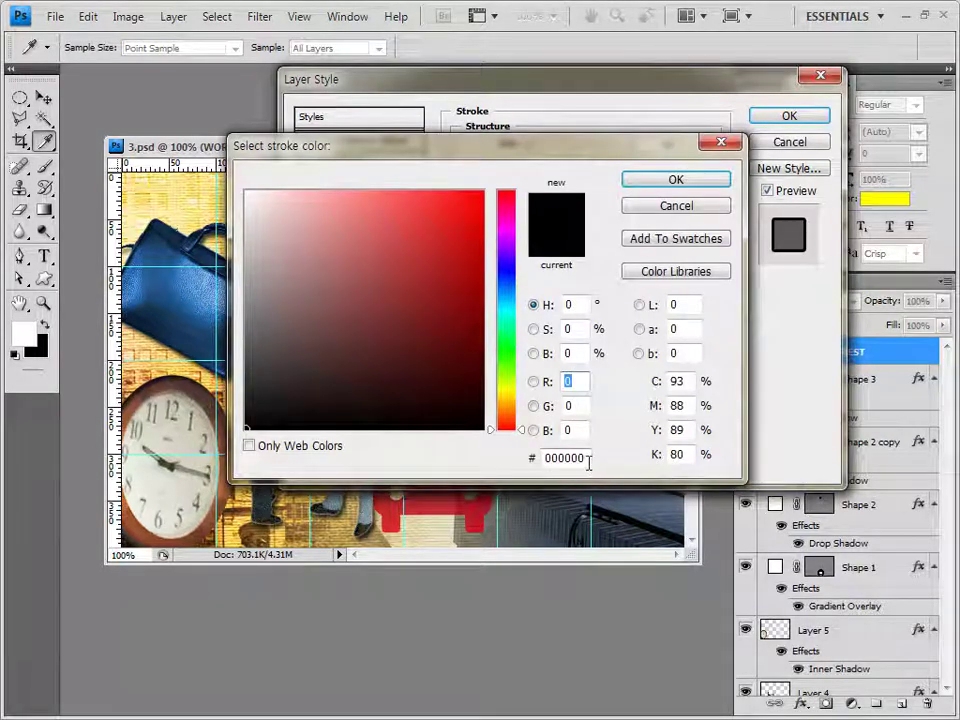
double_click(565, 457)
type("6600ff")
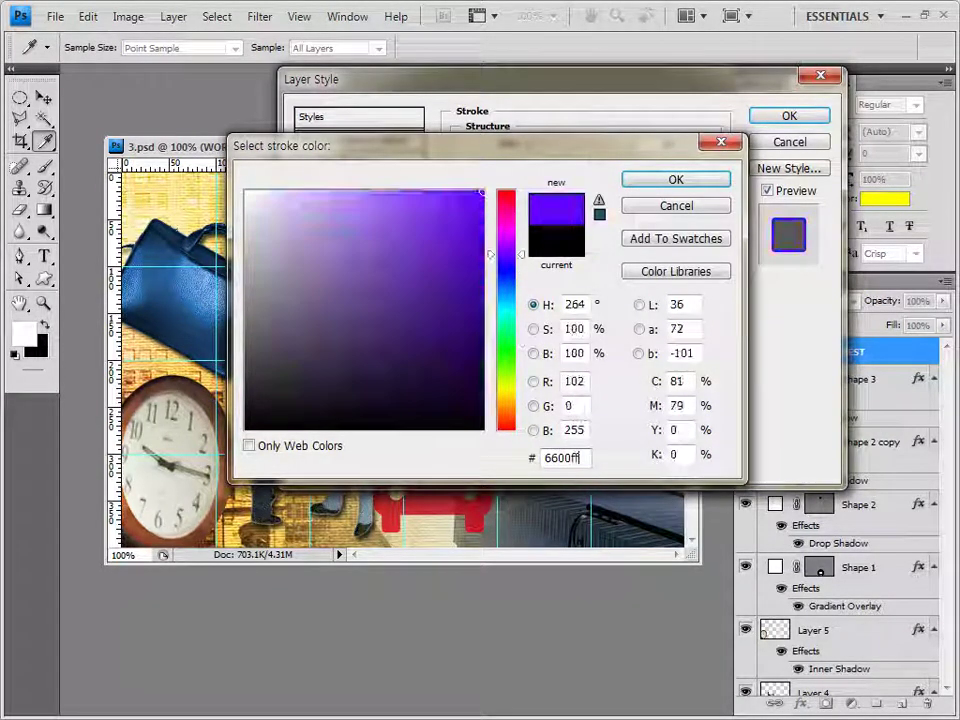
key("Return")
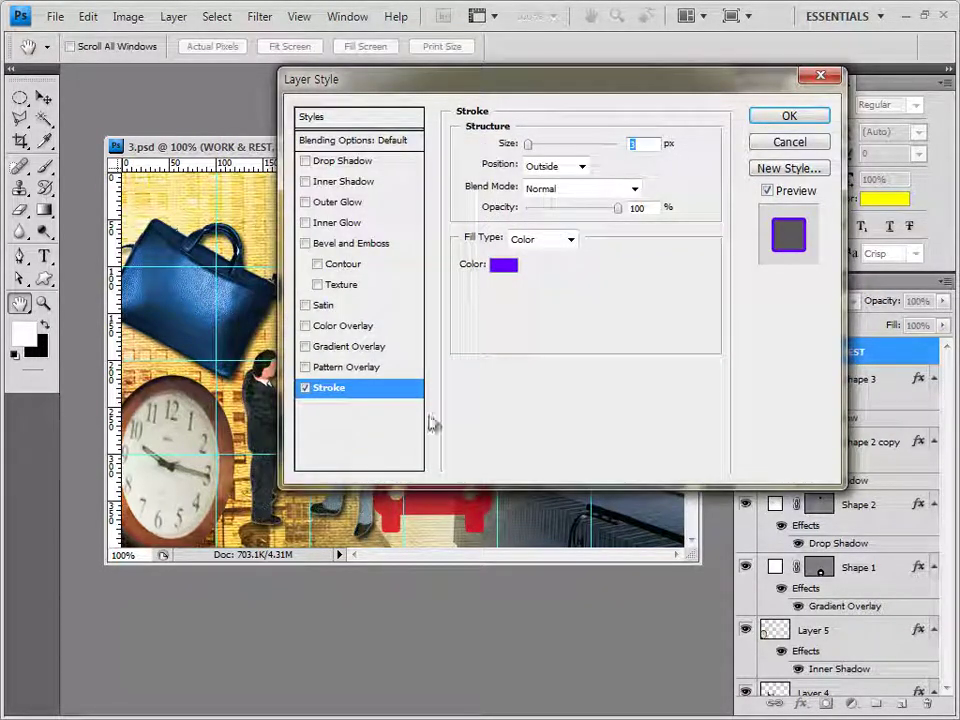
left_click(789, 117)
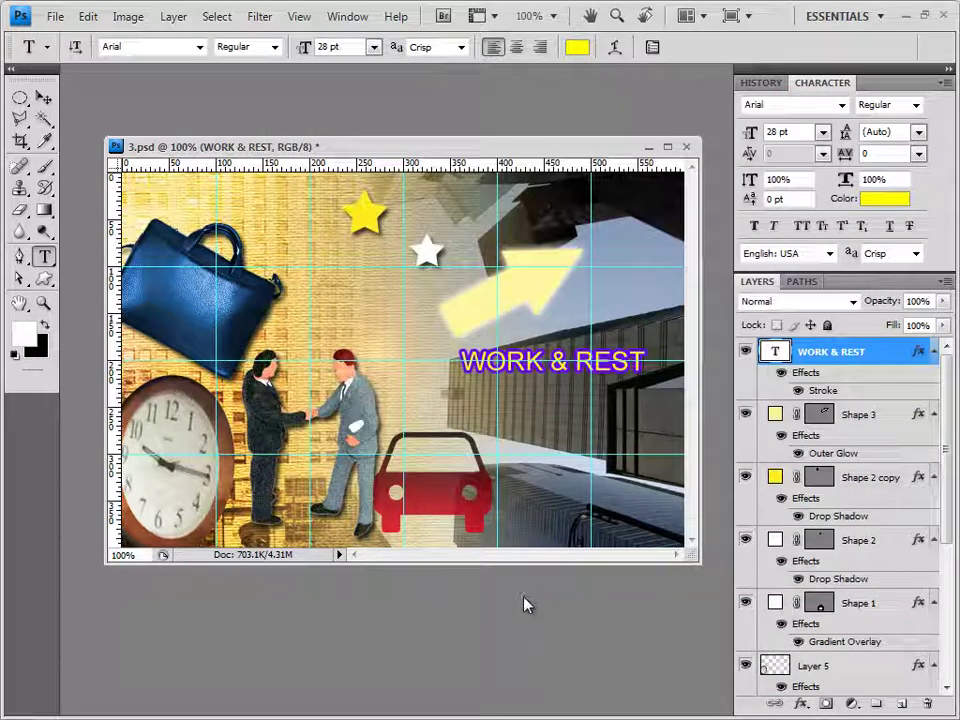
Move the "WORK & REST" text left and slightly up so it starts at the vertical guide at 300 px
key("shift+Left")
key("shift+Left")
key("shift+Left")
key("shift+Left")
key("shift+Left")
key("shift+Left")
key("shift+Up")
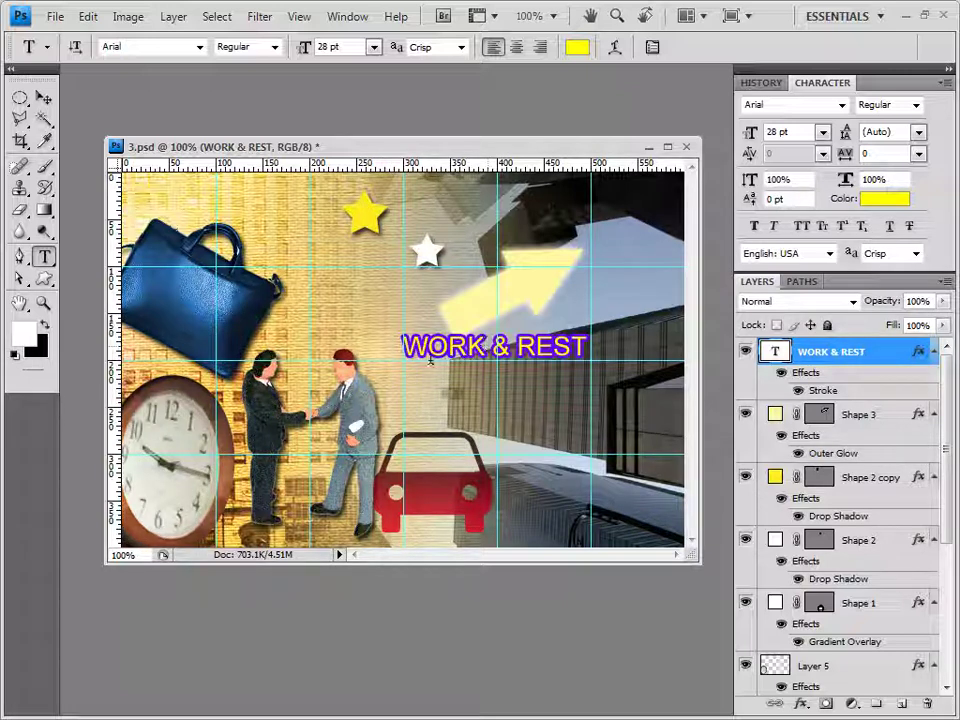
Add the text "열심히 일한 후에는 즐겁게 휴식!" on two lines below "WORK & REST" in 돋움 at 30 pt
left_click(413, 410)
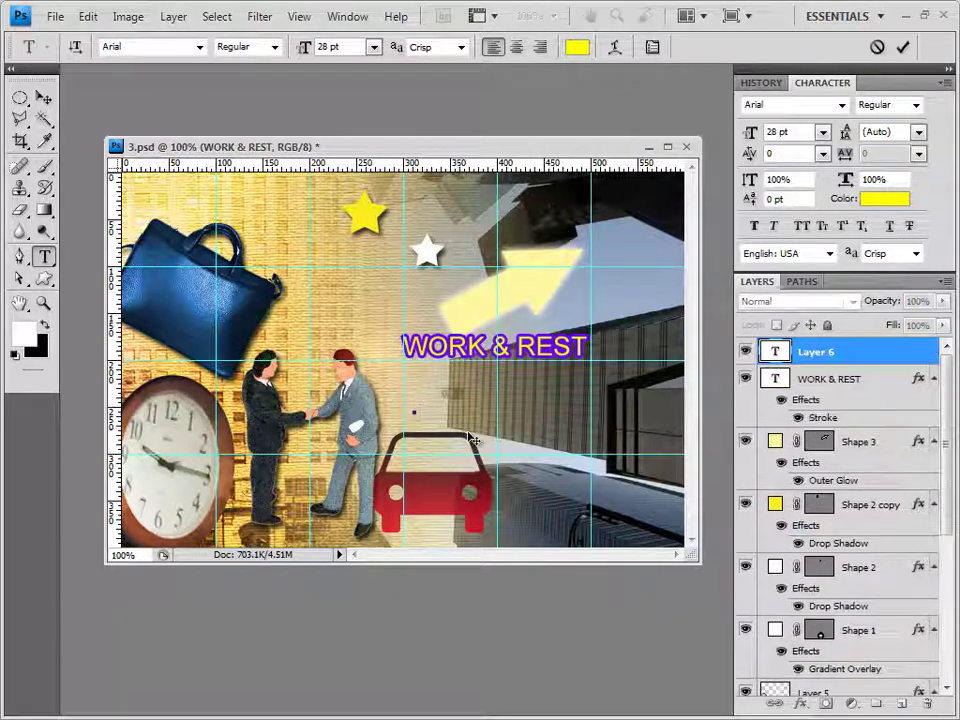
left_click(199, 48)
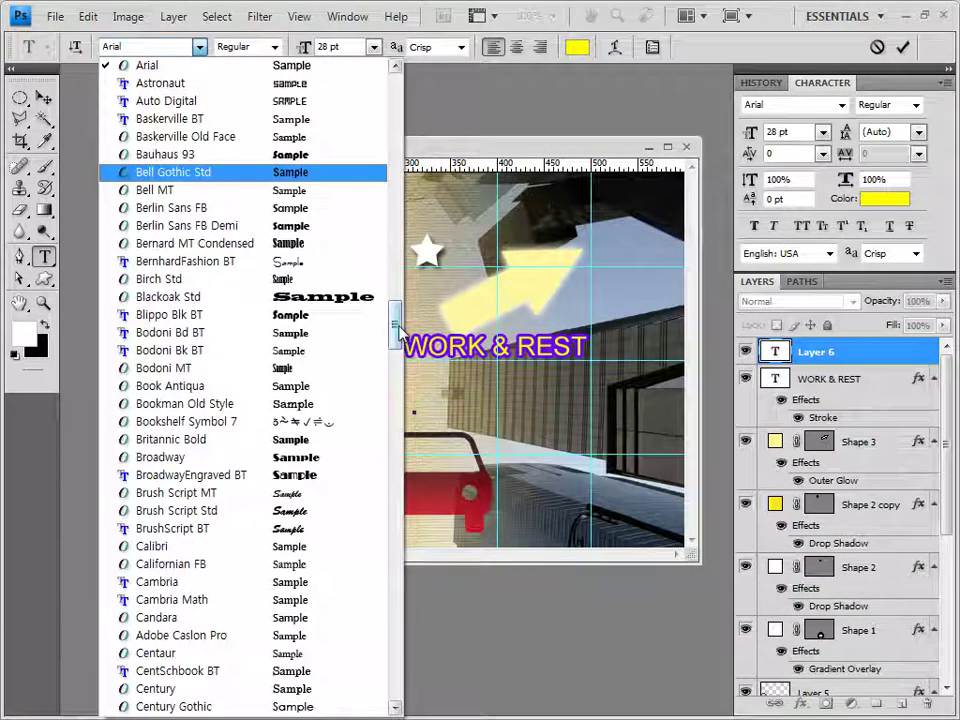
left_click_drag(396, 330, 394, 136)
left_click(217, 566)
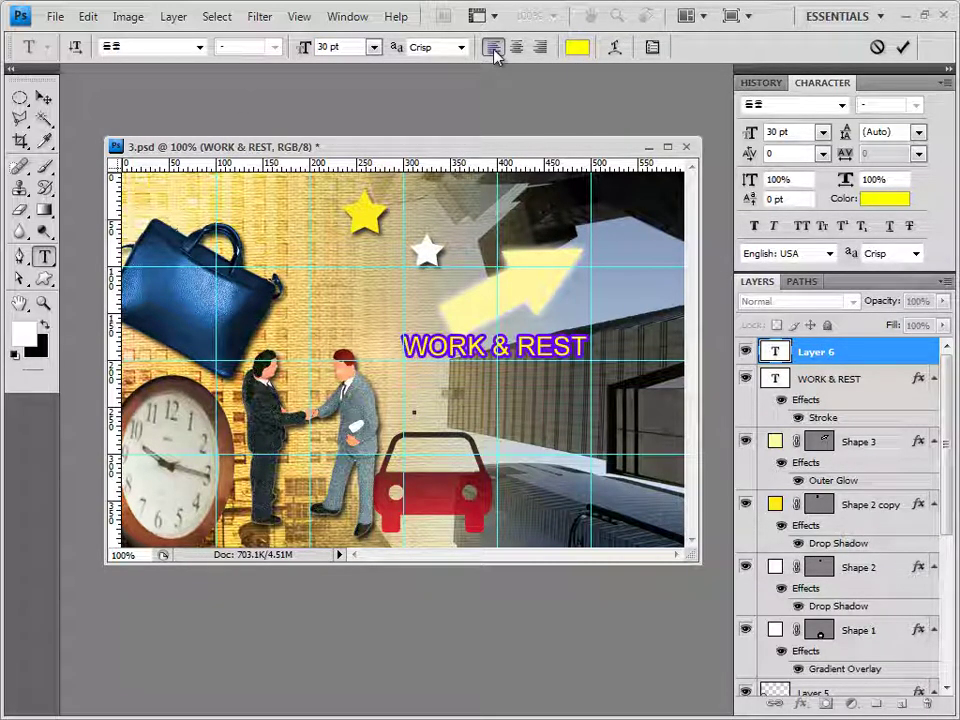
type("열심히 일한 후에는 즐겁게 휴식!")
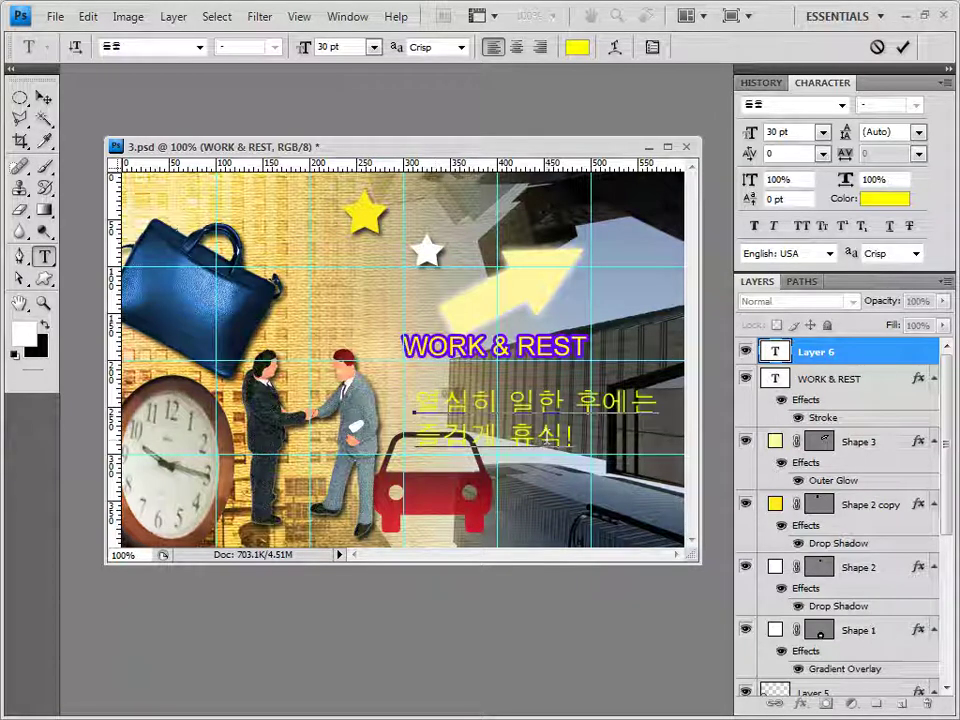
left_click(826, 355)
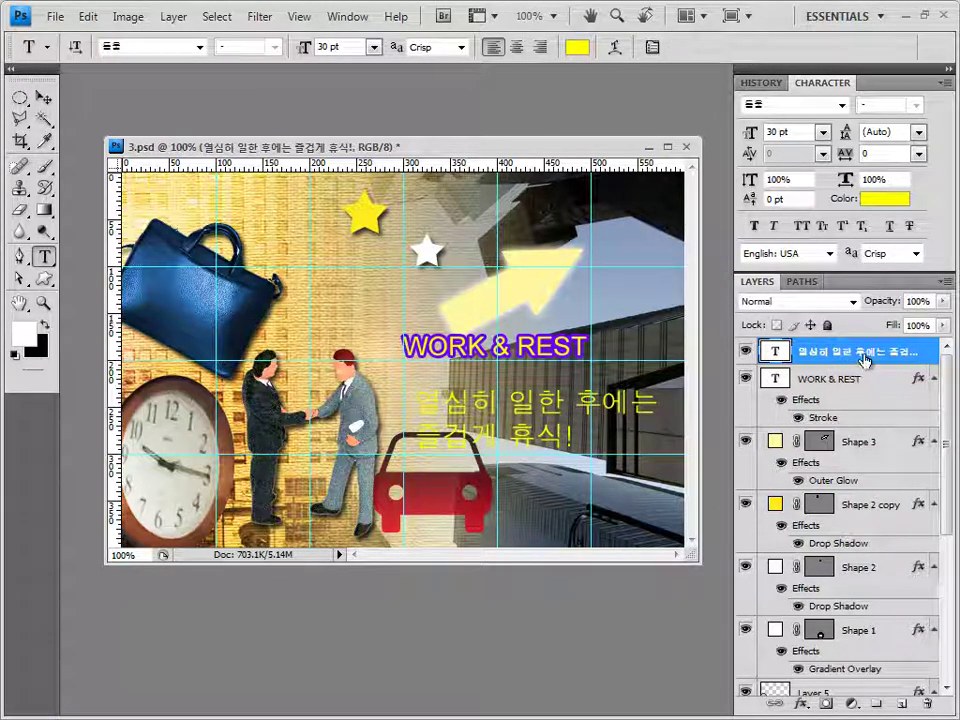
Add a Gradient Overlay to the two-line Korean text and set the gradient's starting colour stop to cc3300
left_click(803, 707)
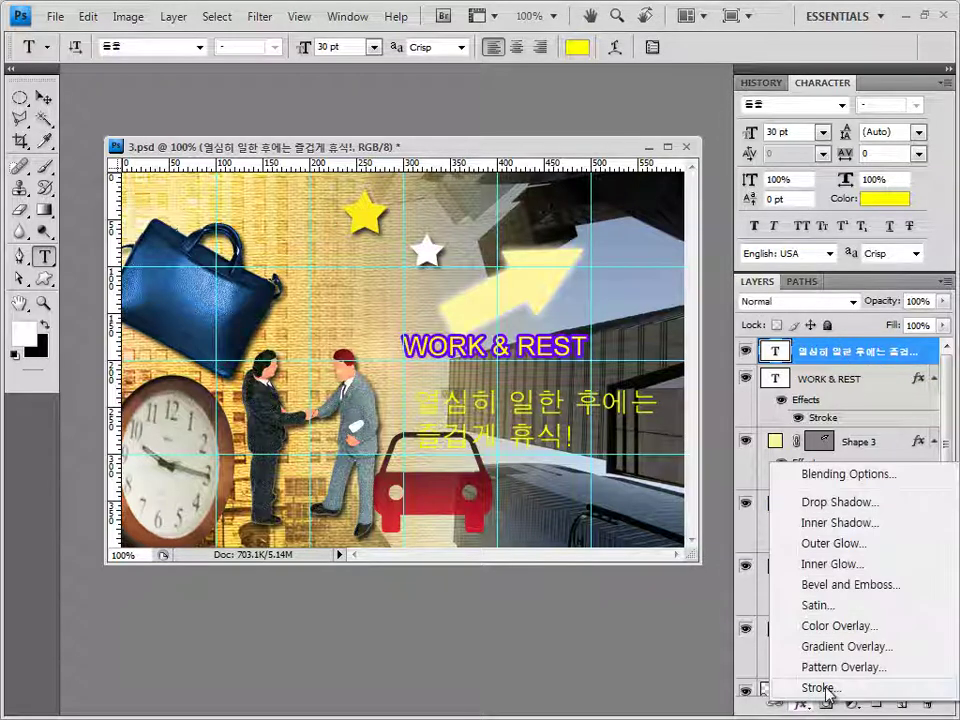
left_click(770, 645)
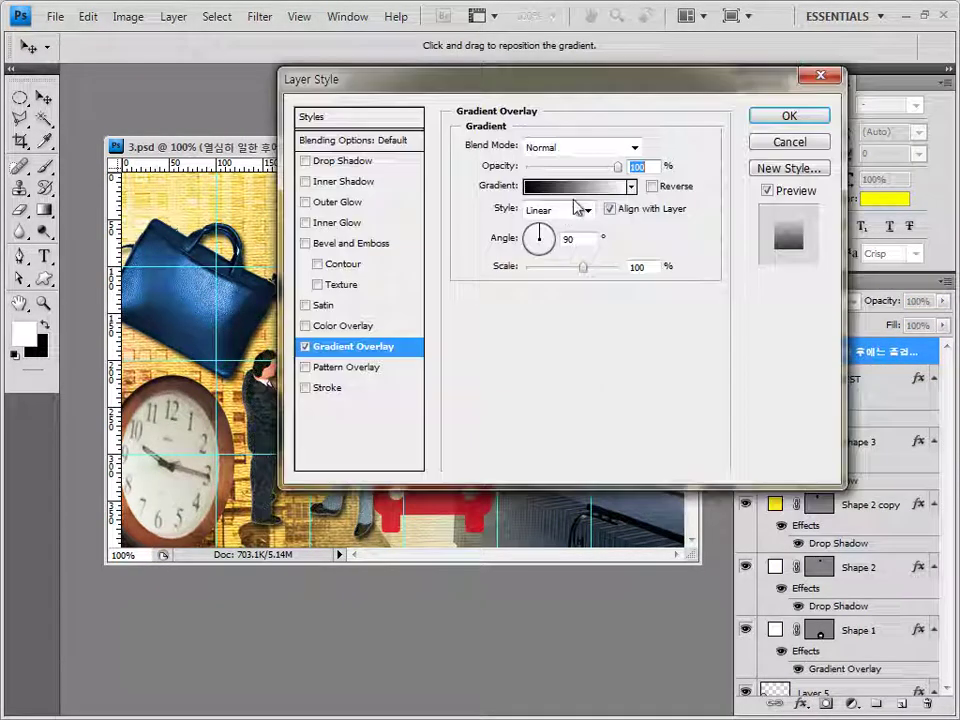
left_click(581, 187)
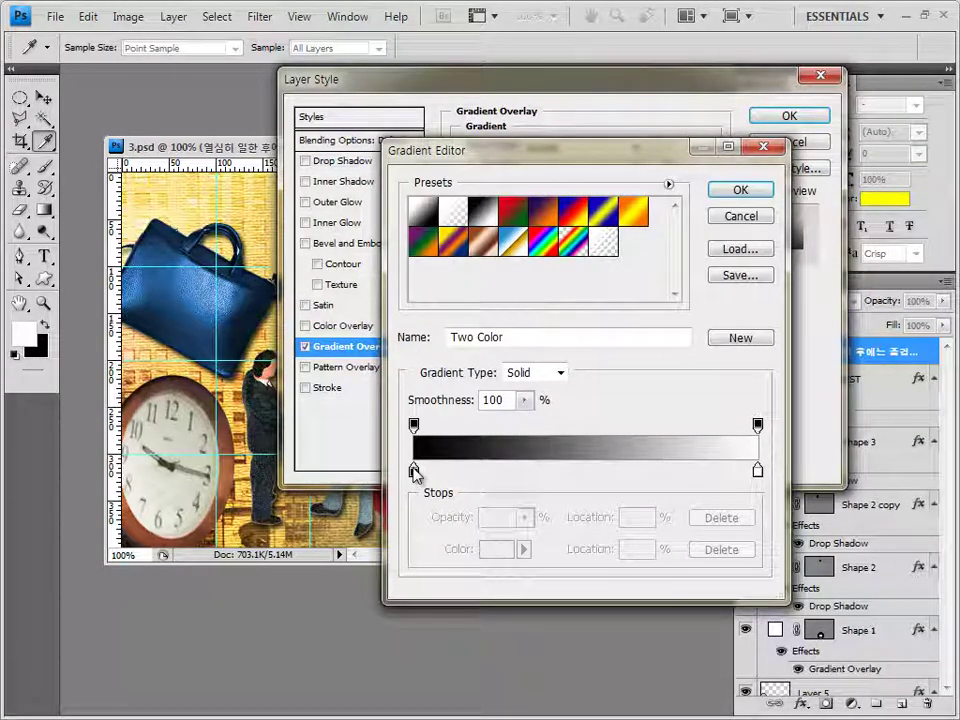
double_click(415, 470)
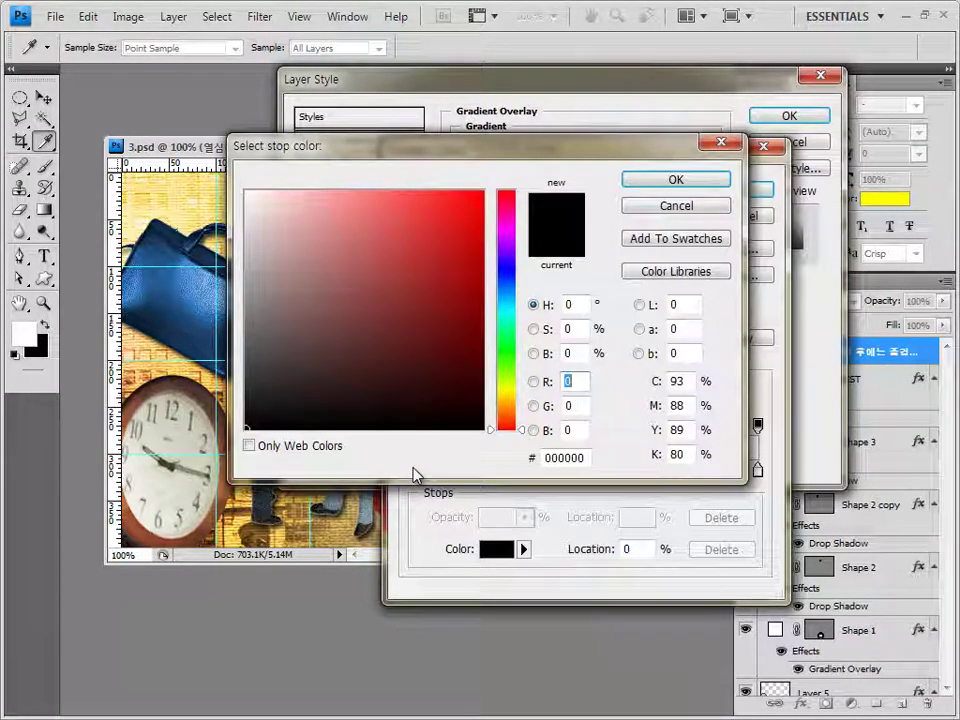
double_click(565, 458)
type("cc3300")
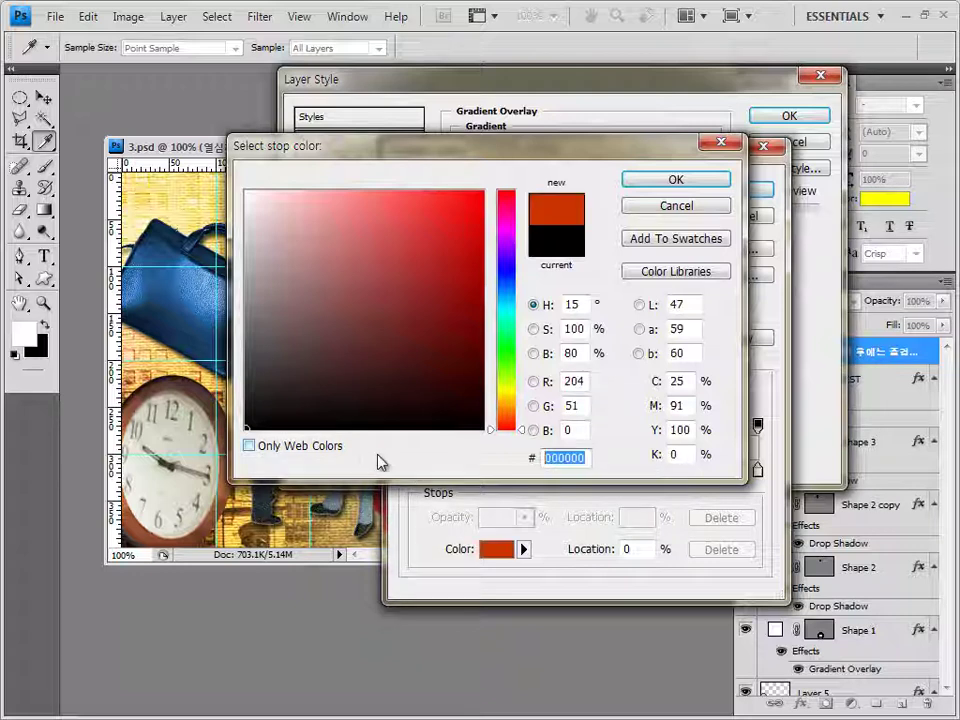
left_click(718, 184)
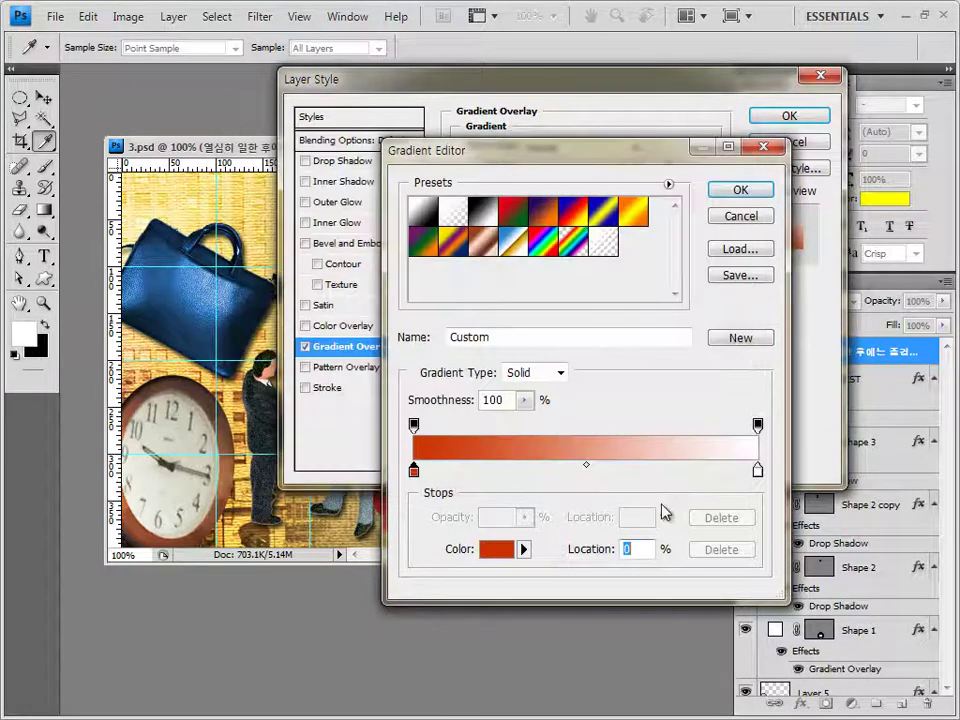
Set the gradient's ending colour stop to 6600ff and accept the gradient
double_click(757, 470)
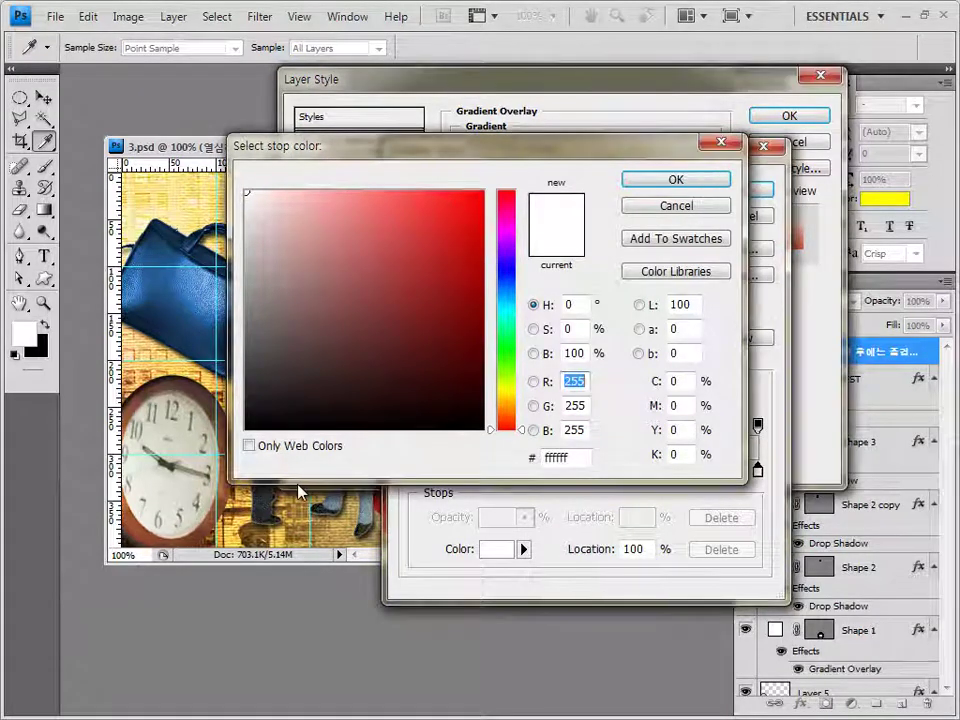
double_click(566, 459)
type("6600ff")
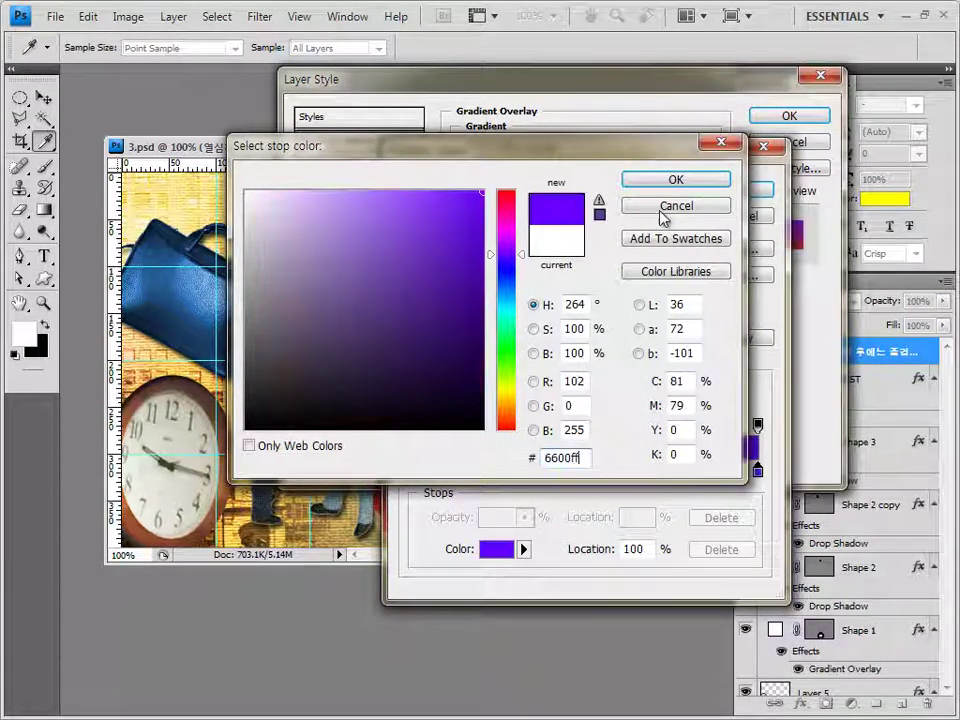
left_click(695, 184)
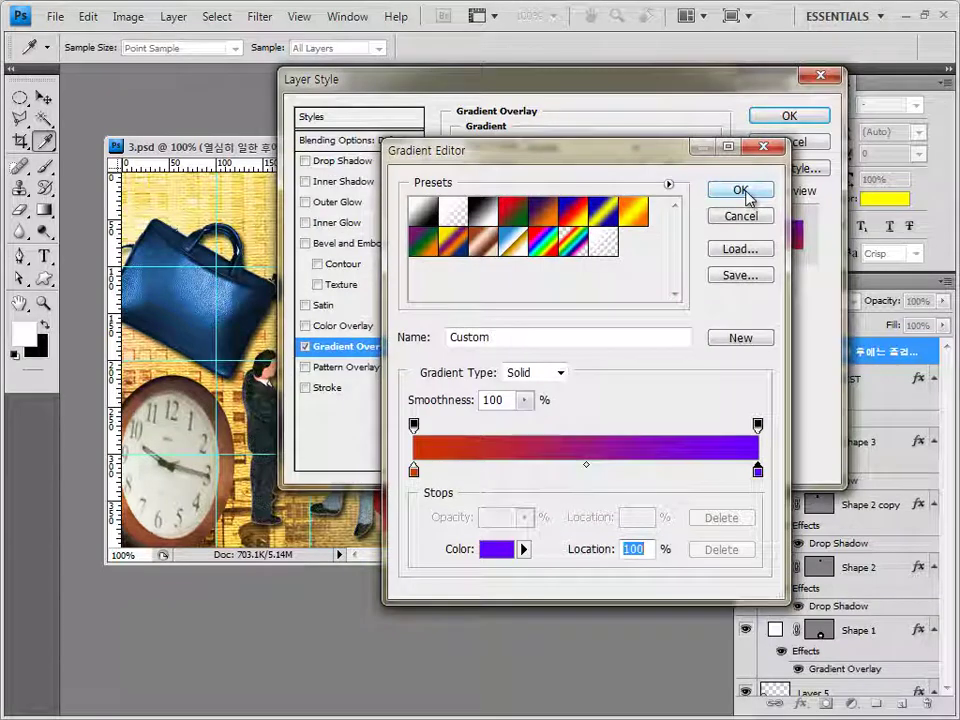
left_click(746, 196)
Add a white Stroke to the Korean text and move the text up and left, directly beneath "WORK & REST"
left_click(341, 390)
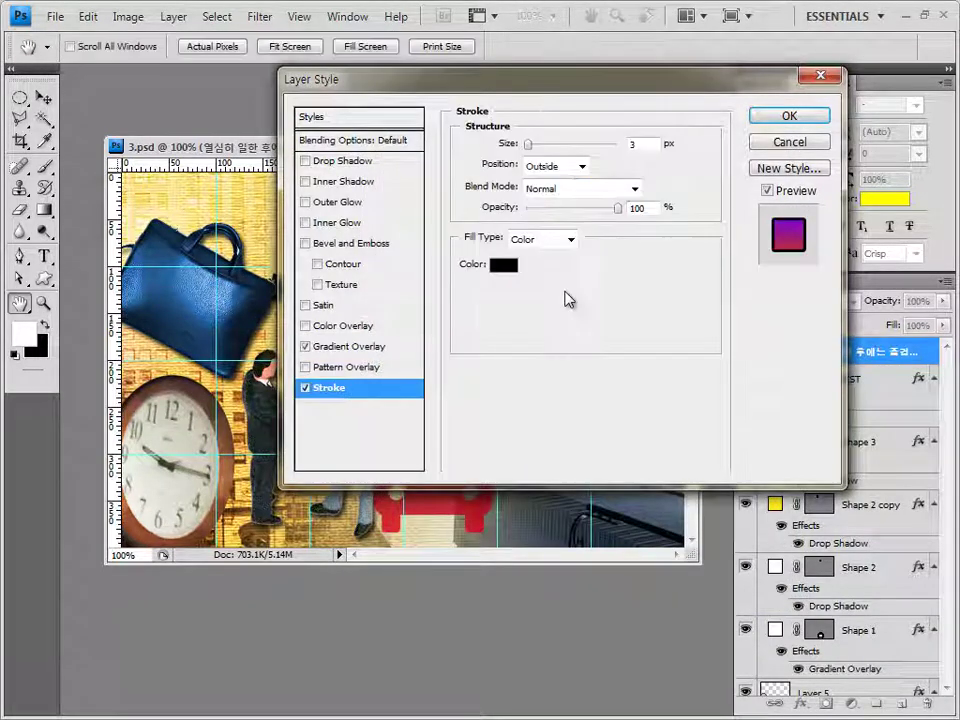
left_click(500, 265)
left_click(247, 193)
double_click(582, 461)
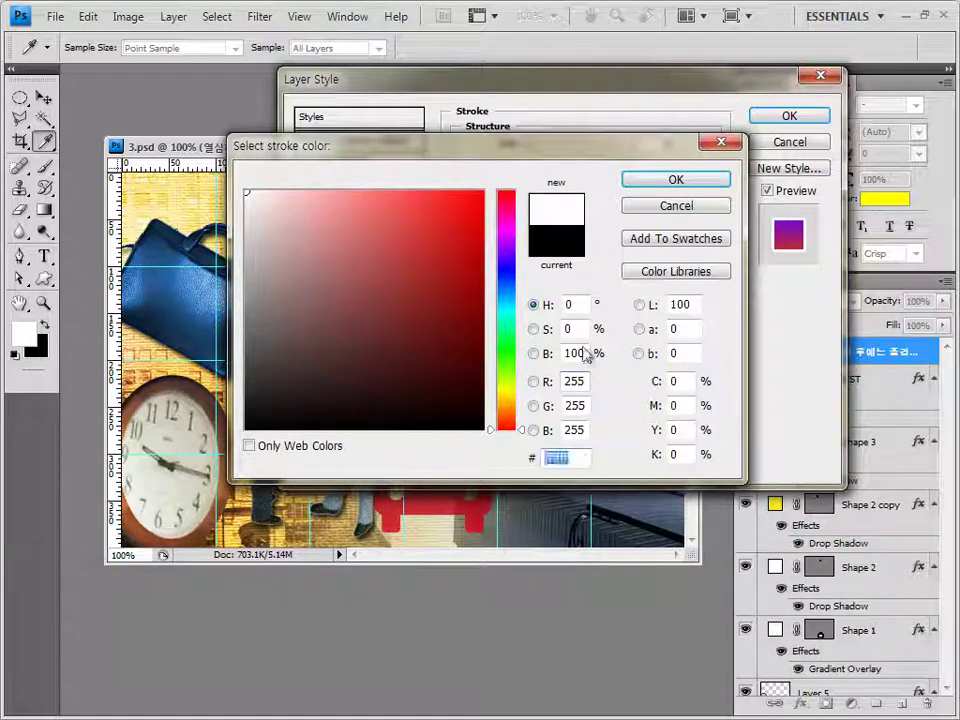
left_click(724, 183)
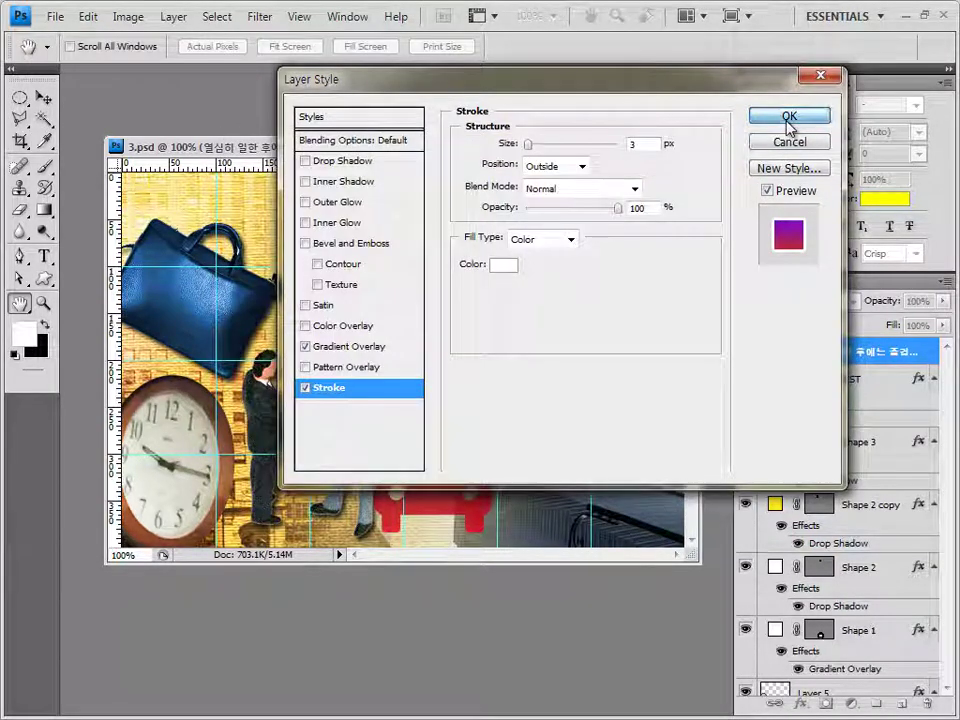
left_click(789, 117)
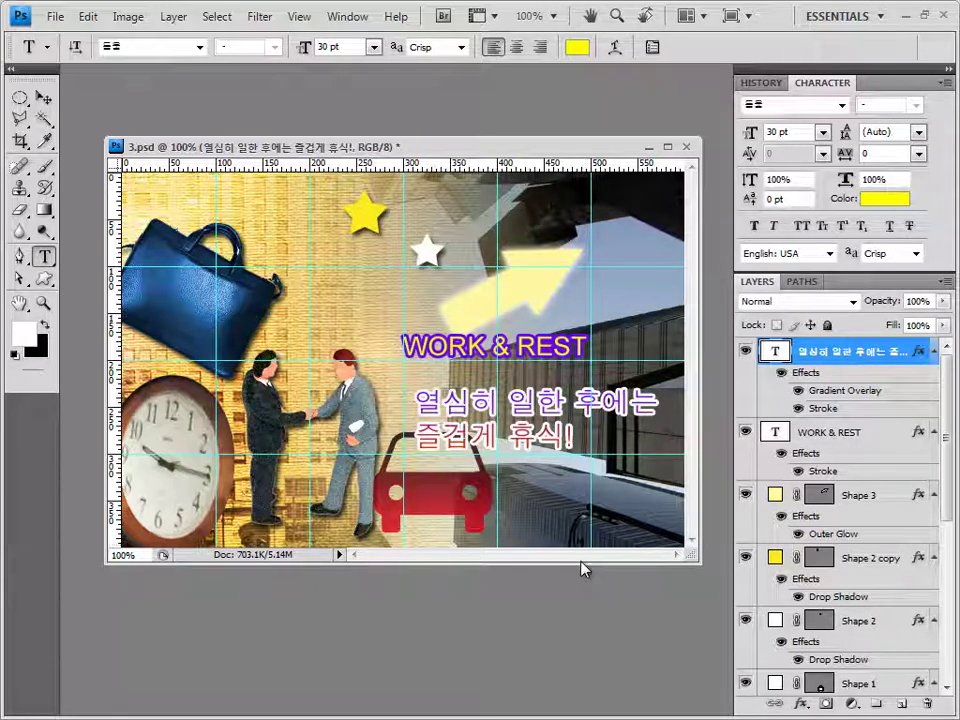
key("ctrl+z")
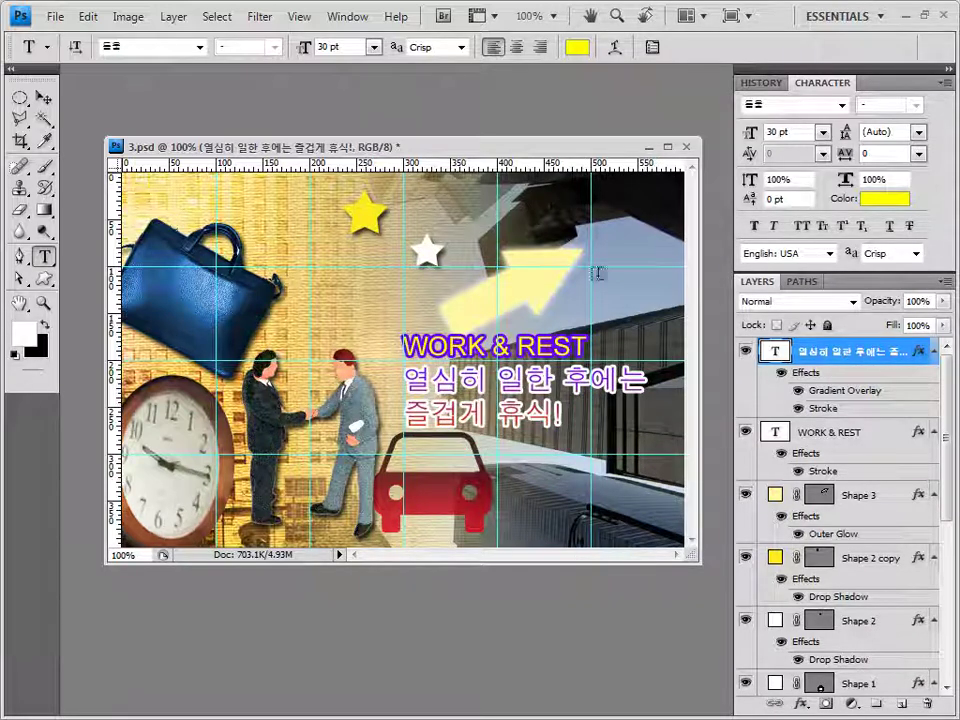
Start a new text object over the arrow and set its font to 궁서 at 18 pt
left_click(467, 296)
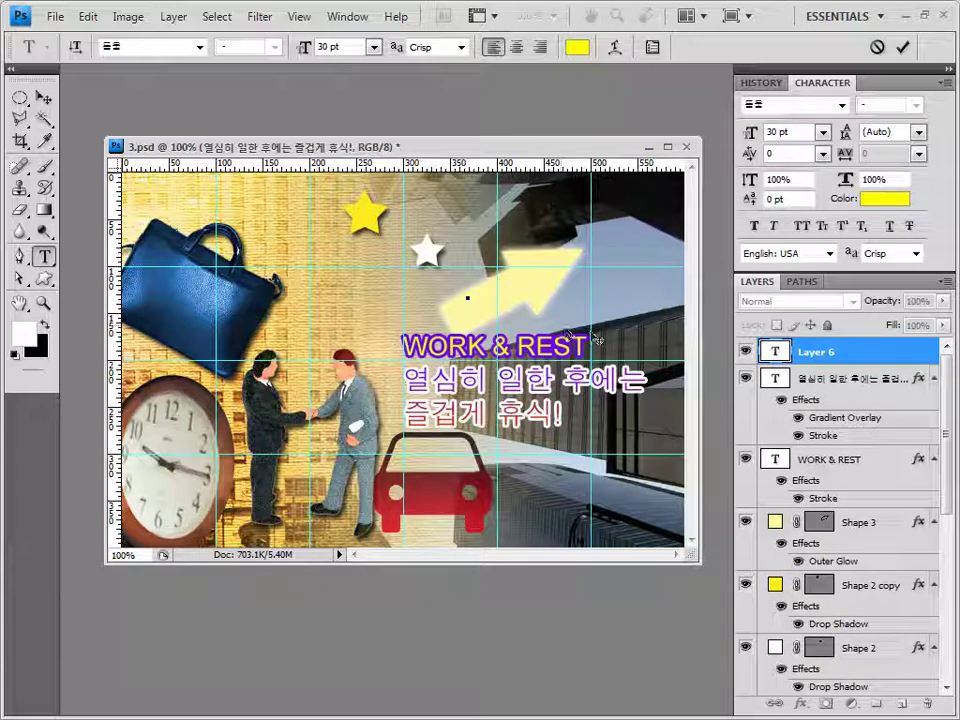
left_click(199, 47)
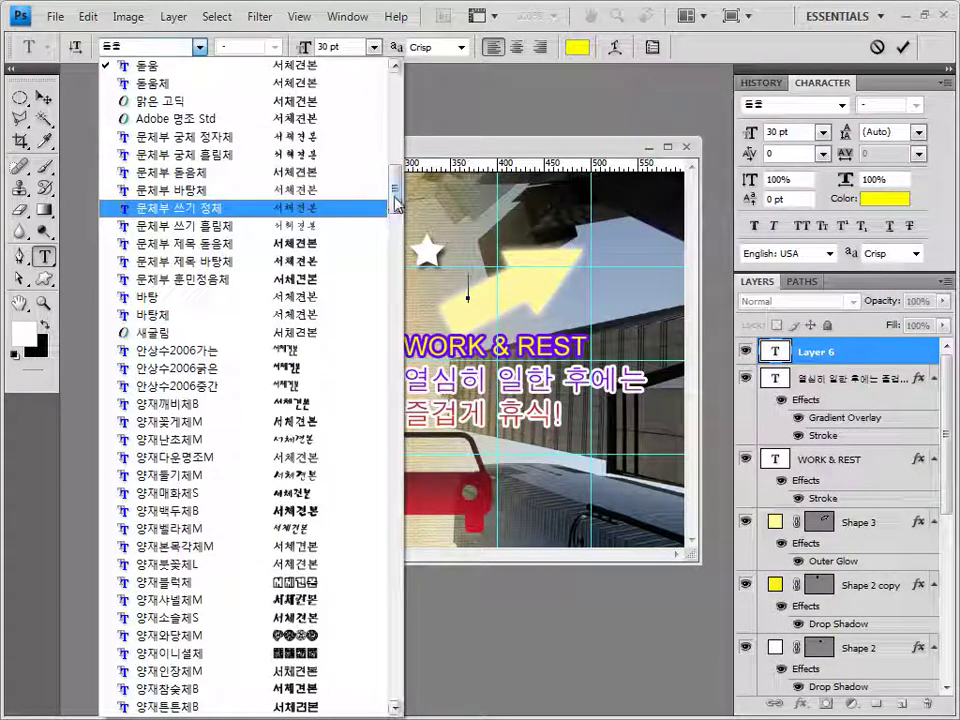
scroll(393, 205, "down", 4)
scroll(392, 155, "up", 13)
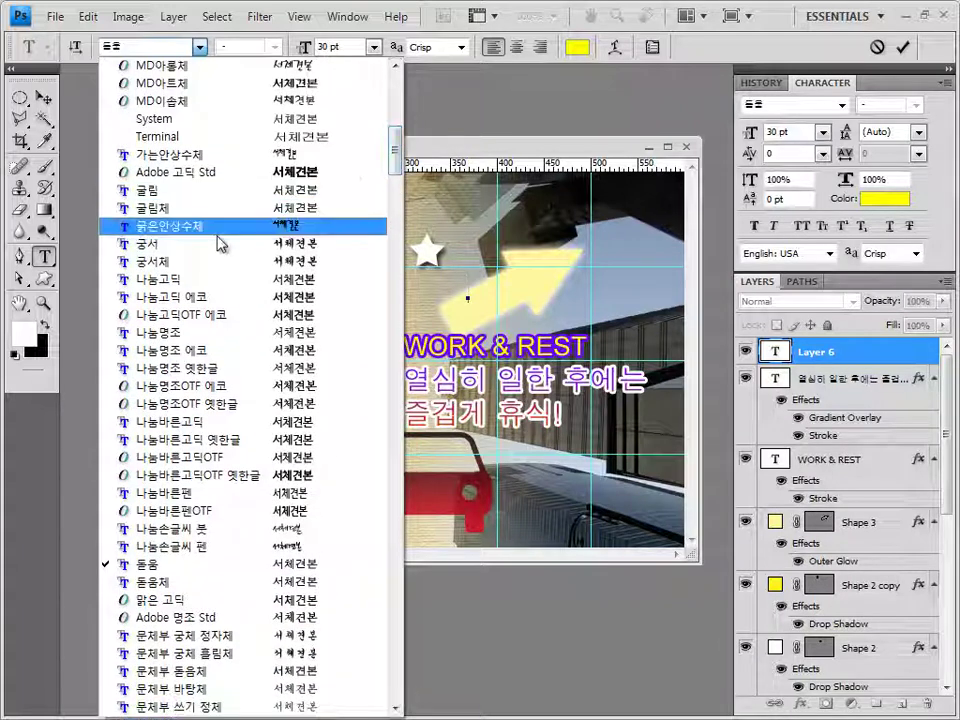
left_click(150, 243)
left_click(347, 48)
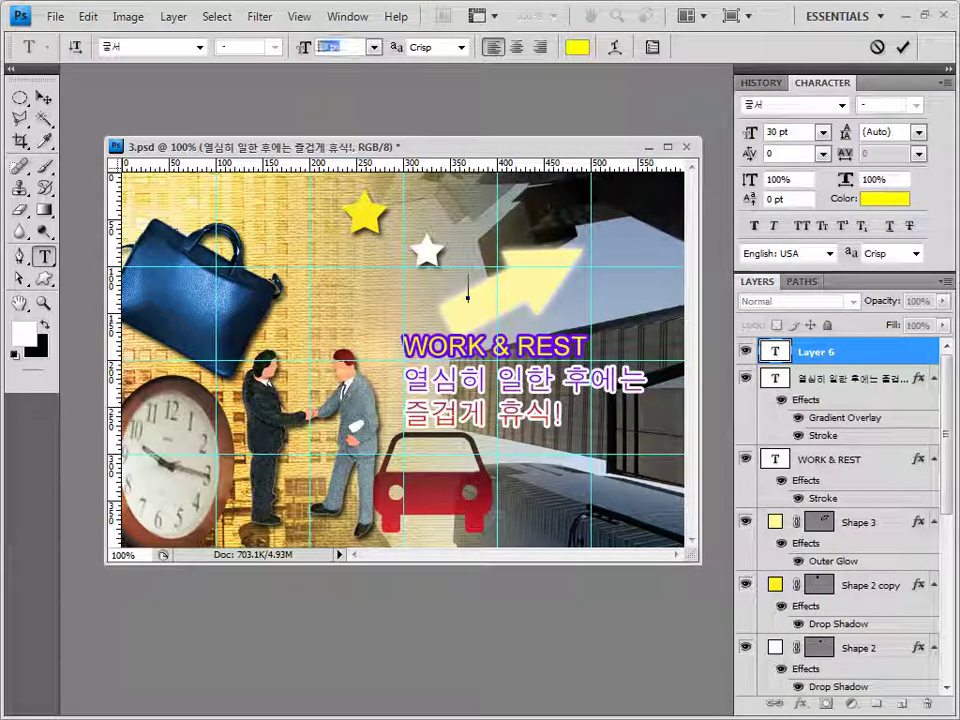
type("18")
key("Return")
Set the text colour to c21626 and enter "Good refresh" over the arrow
left_click(577, 47)
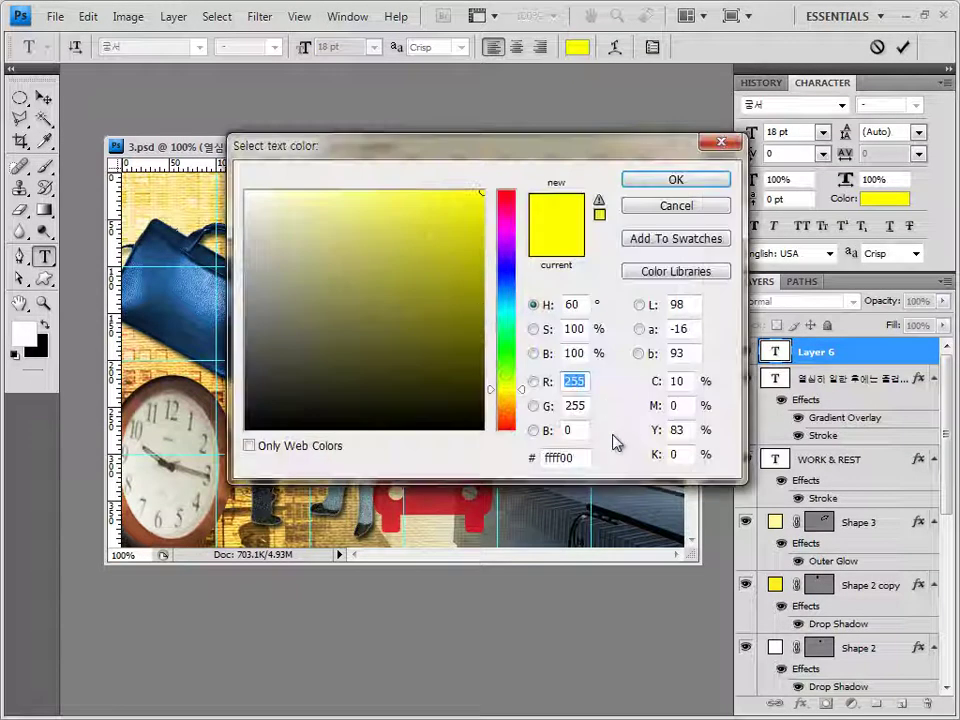
double_click(580, 458)
type("c21626")
left_click(676, 179)
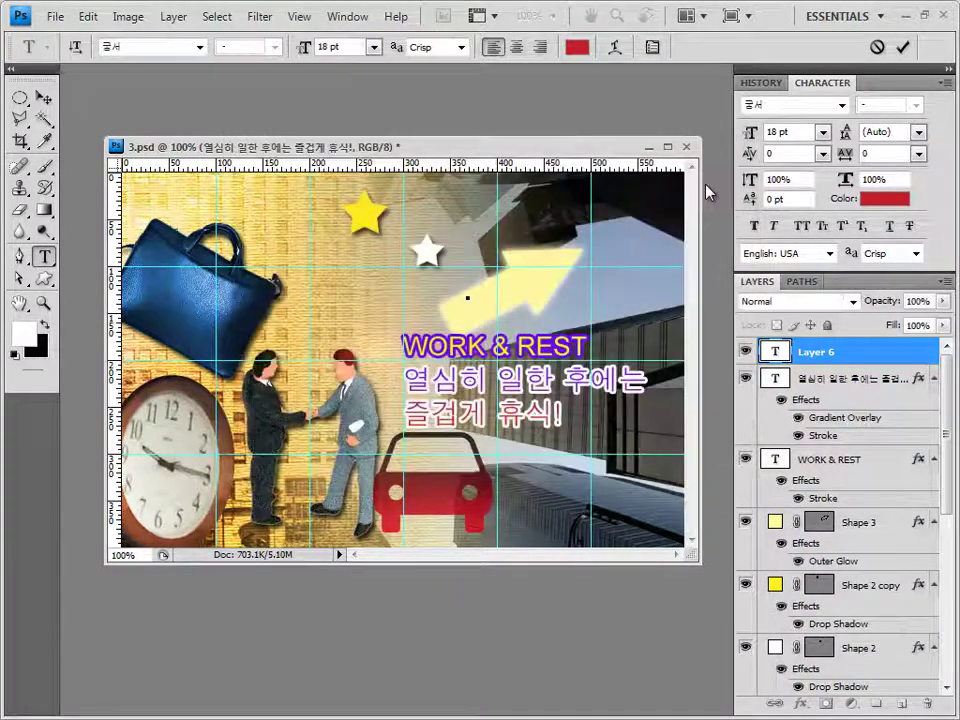
left_click(824, 356)
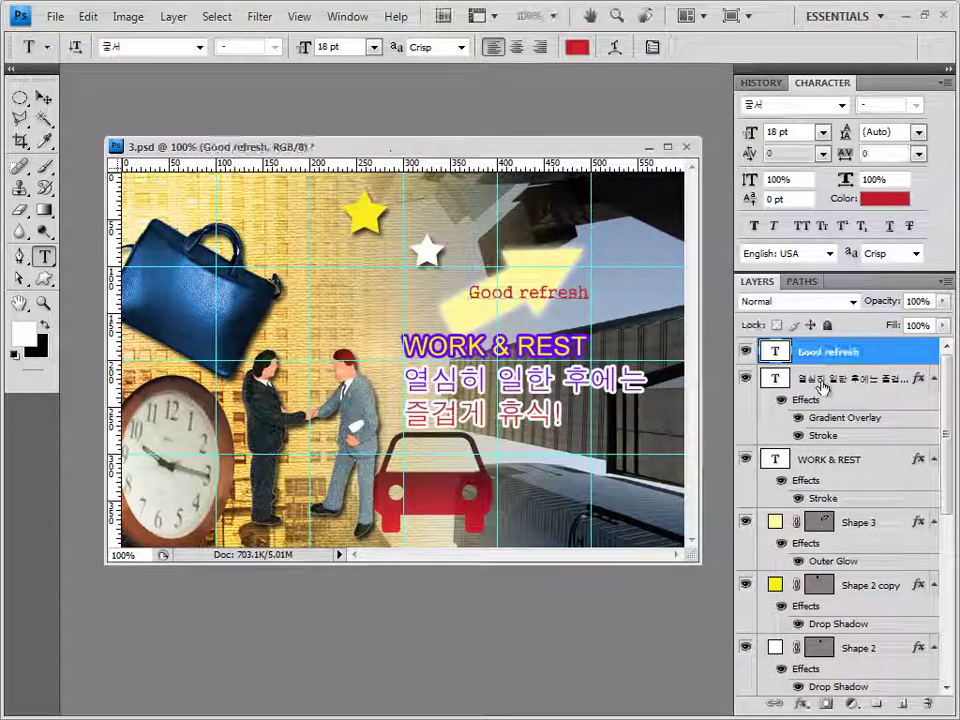
Add a Drop Shadow to the "Good refresh" text and rotate the text to follow the slant of the arrow
left_click(801, 704)
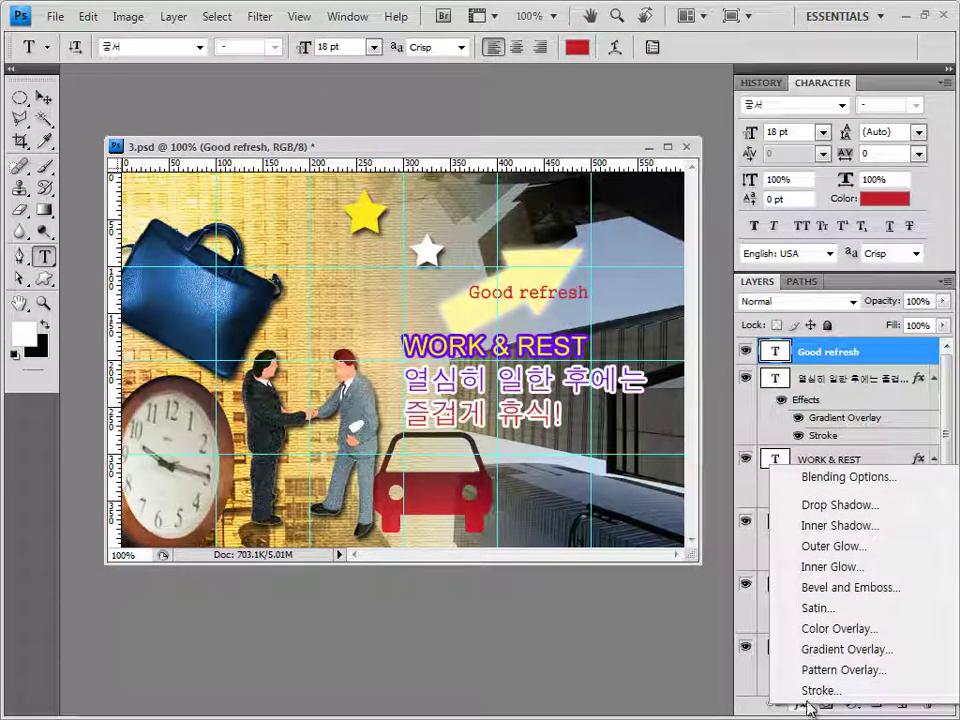
left_click(836, 505)
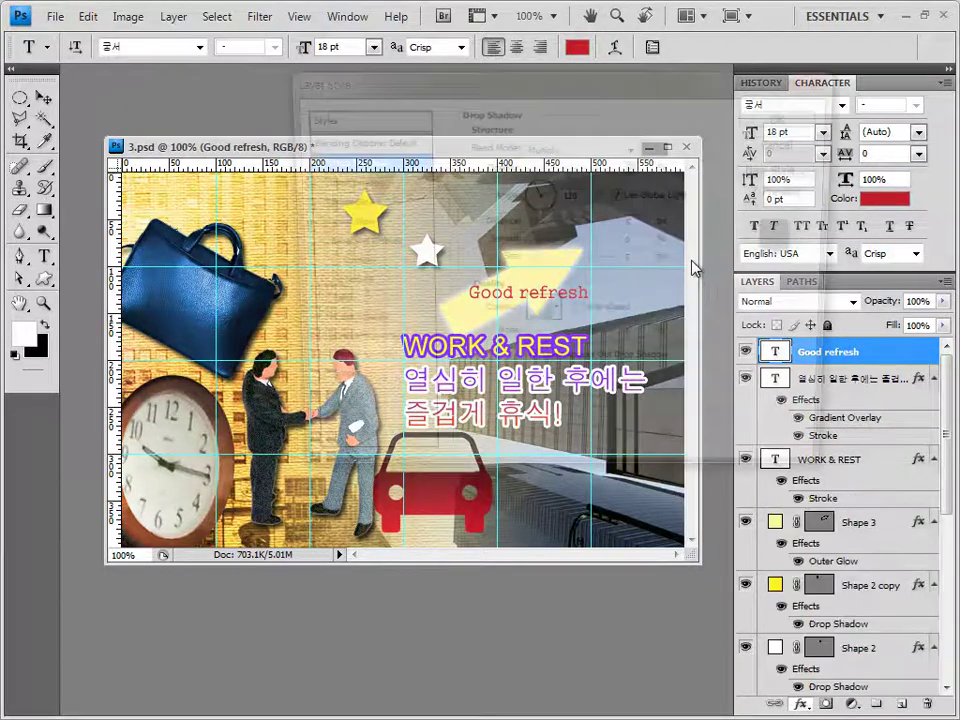
left_click(792, 118)
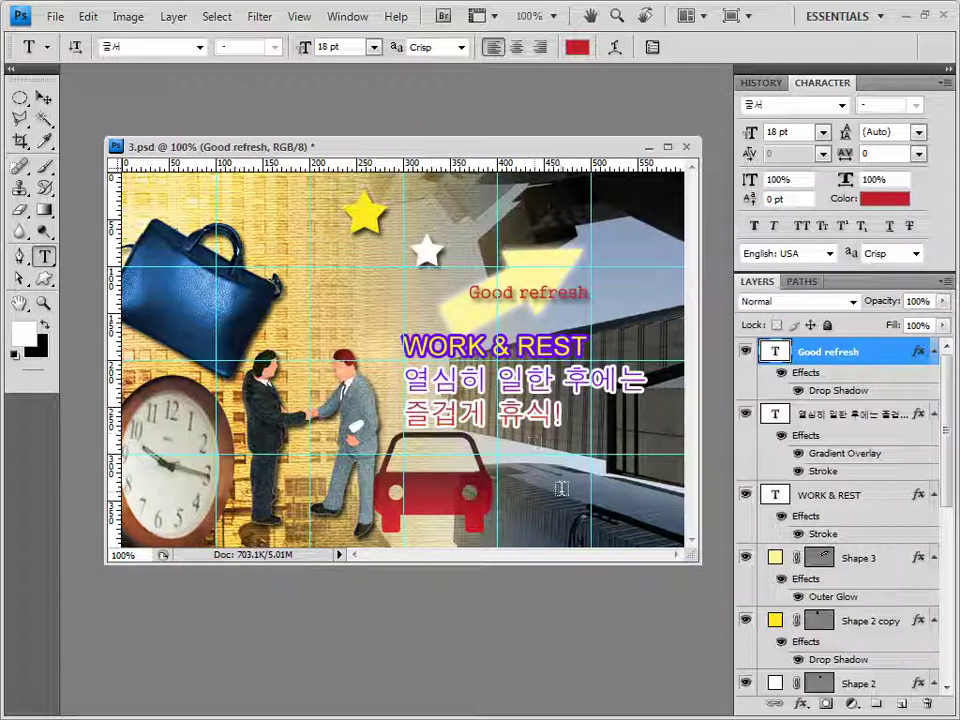
key("ctrl+t")
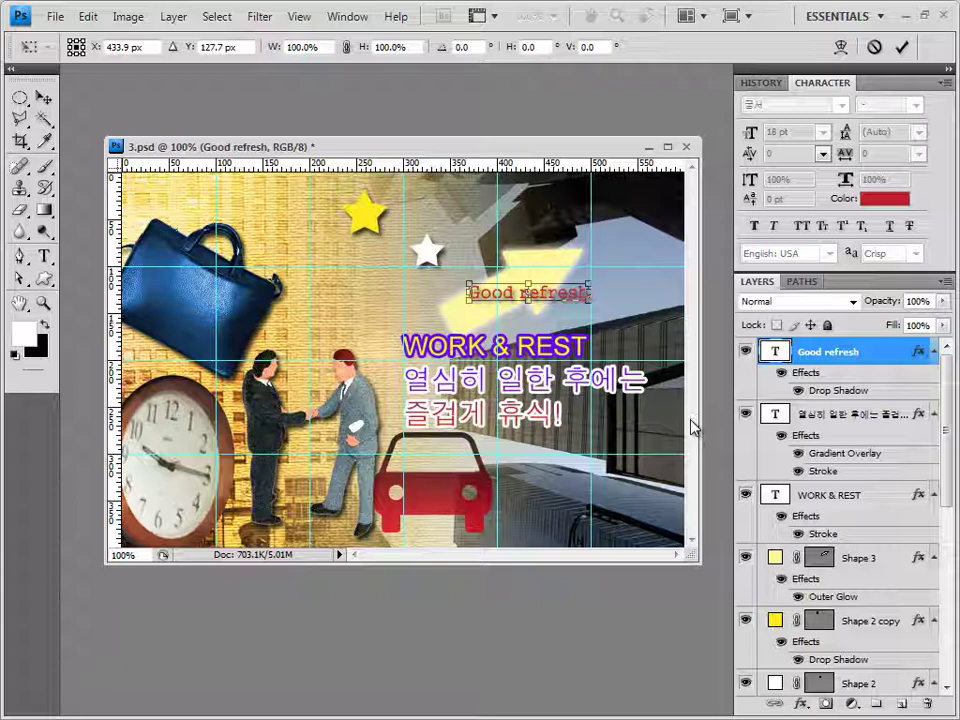
key("Return")
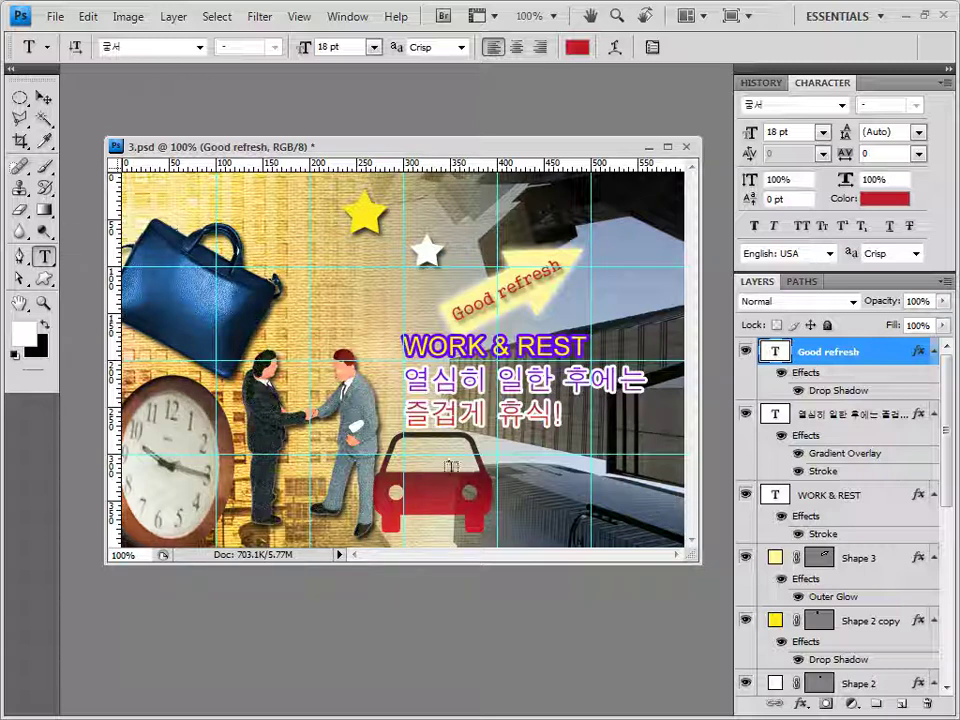
Add the text "열심히 일한 자신에게 선물을 주세요" beside the briefcase handle in 궁서, 14 pt, dark teal
left_click(258, 244)
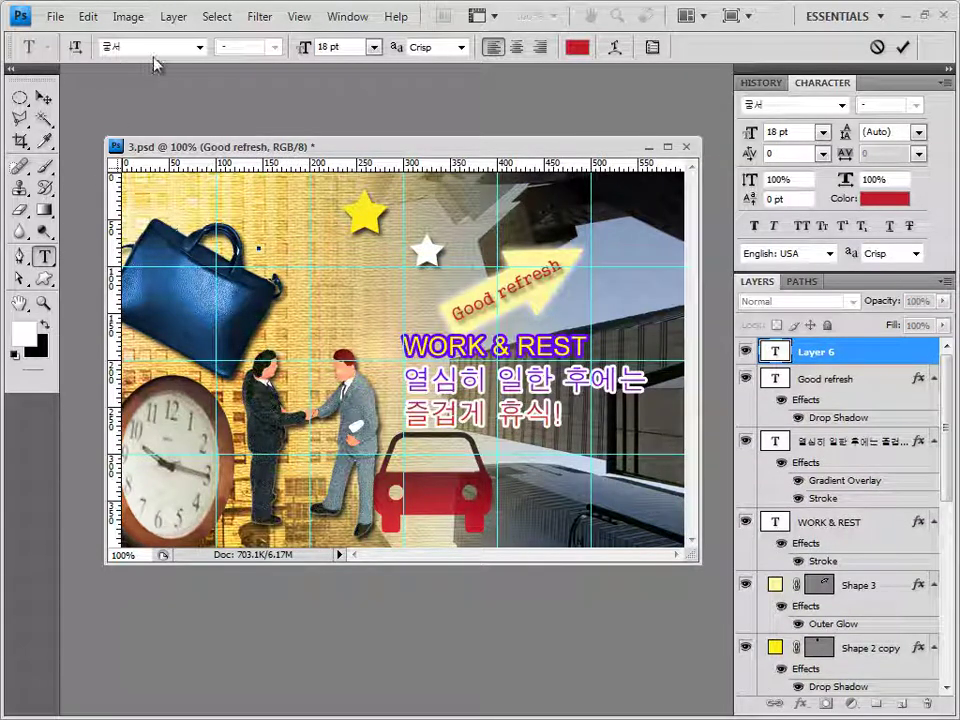
left_click(351, 47)
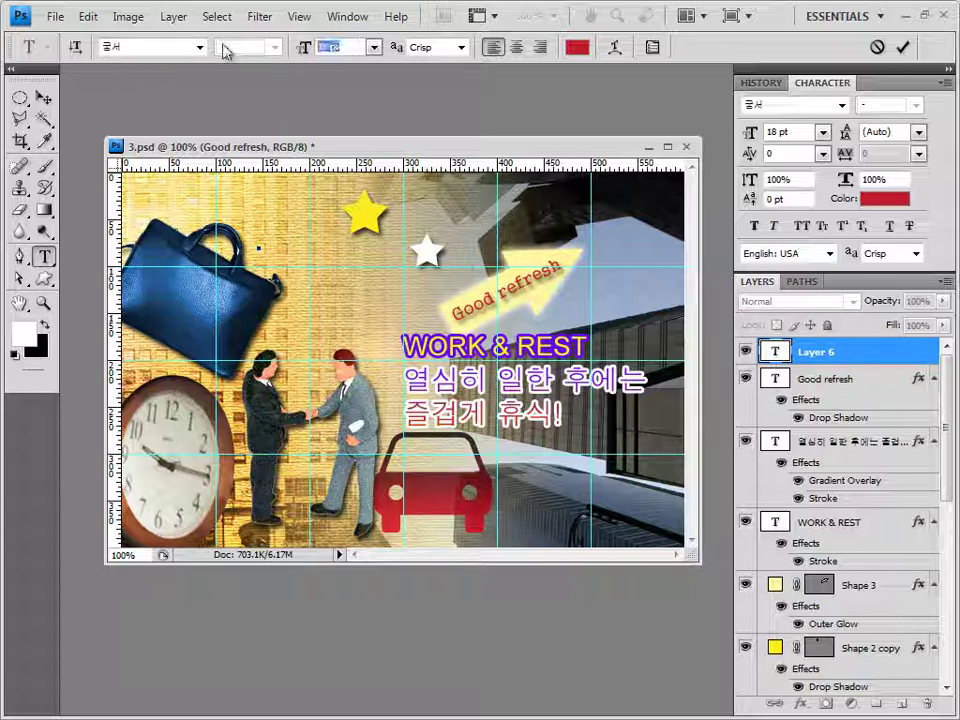
type("14")
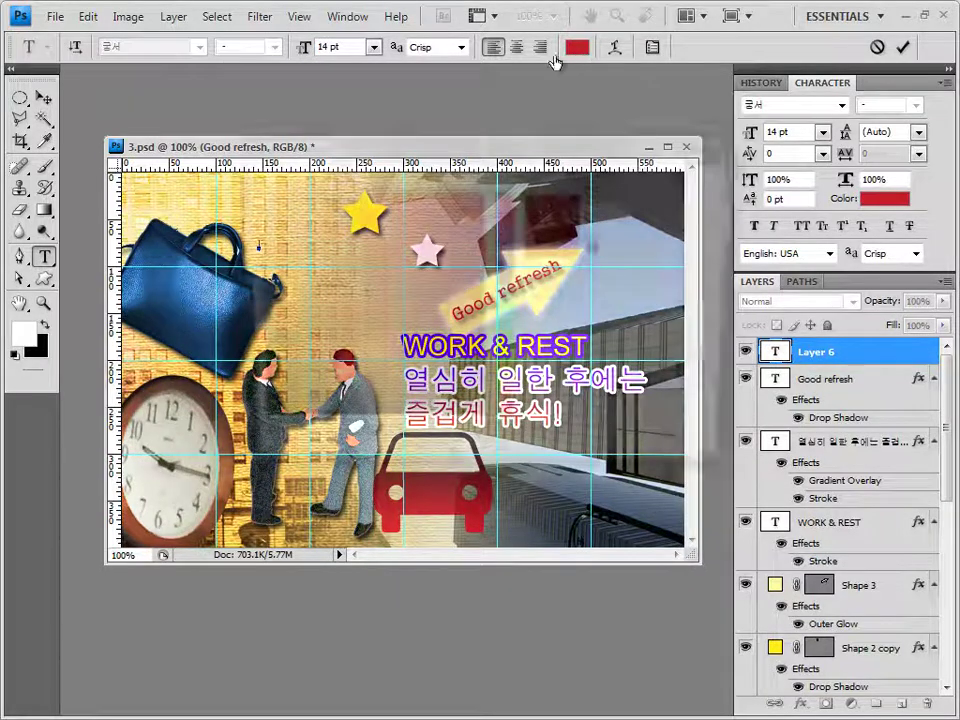
left_click(577, 47)
left_click(590, 457)
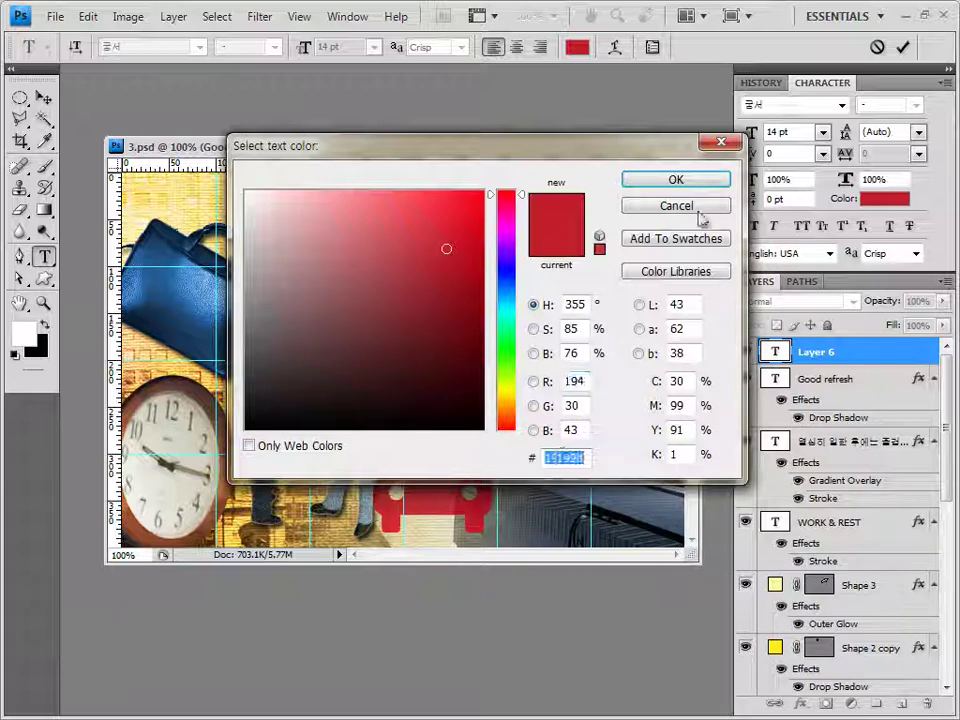
key("ctrl+v")
left_click(658, 188)
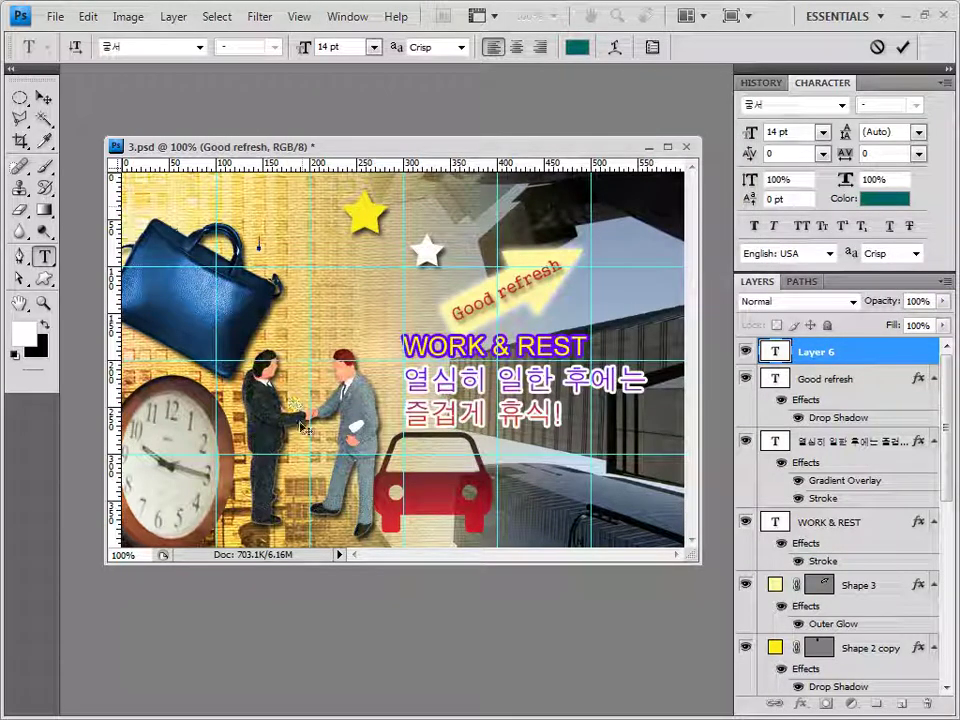
type("열심히 일한 자신에게 선물을 주세요")
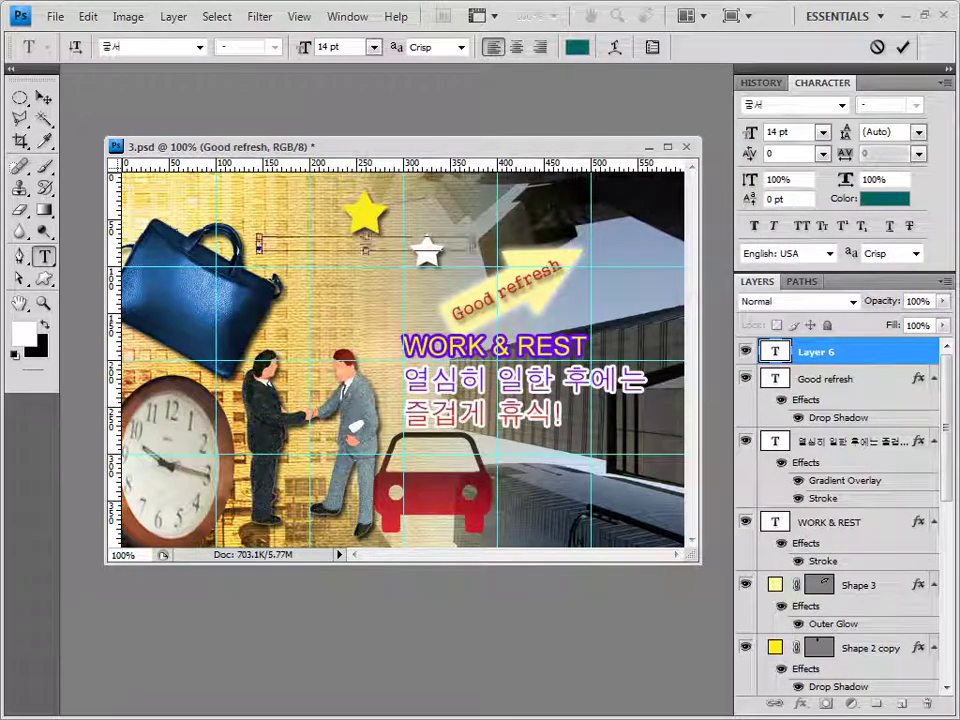
left_click(833, 353)
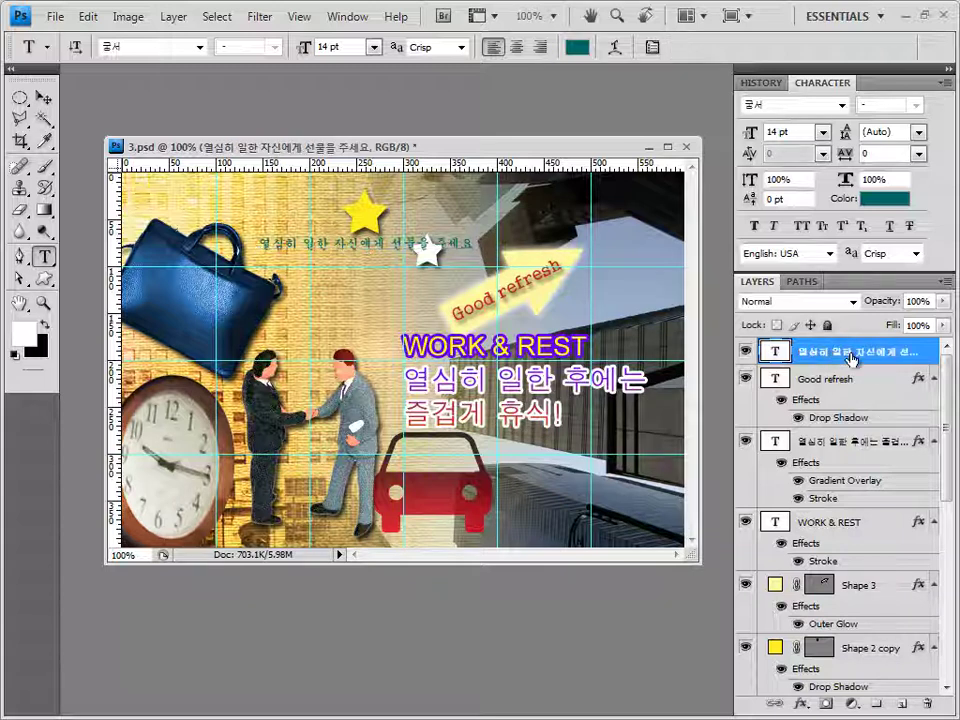
Apply an Inner Shadow with the default settings to the teal Korean text
left_click(802, 704)
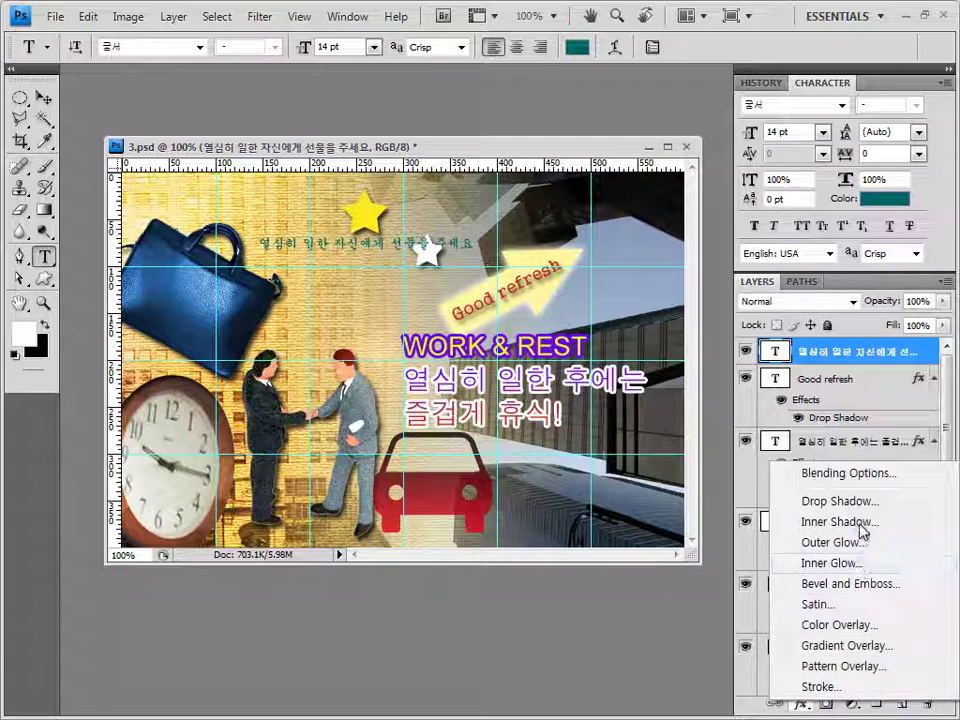
left_click(806, 522)
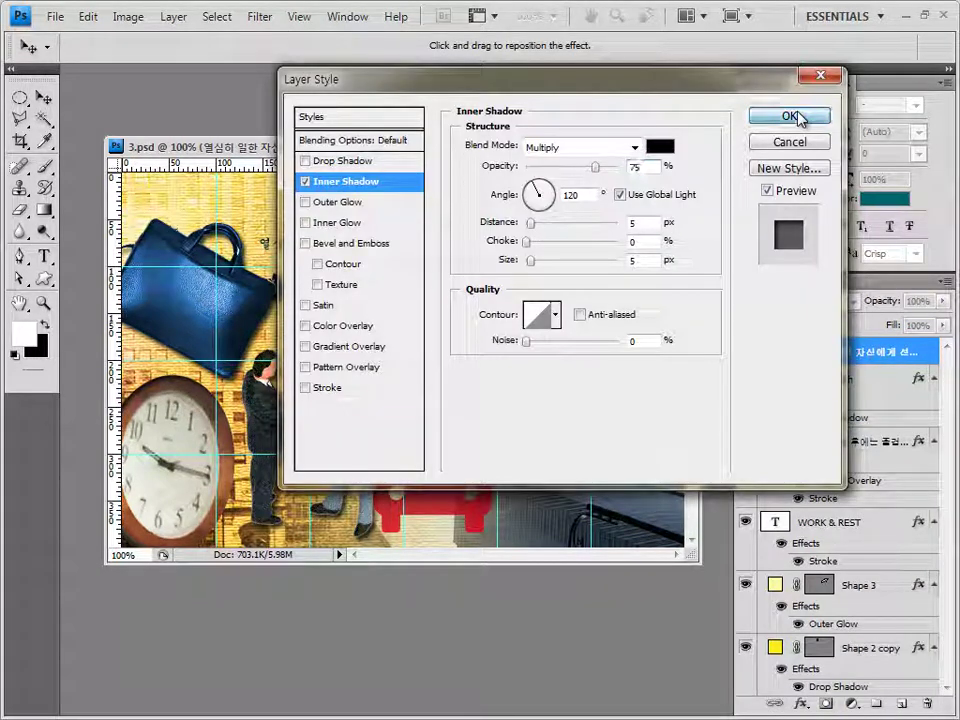
left_click(790, 116)
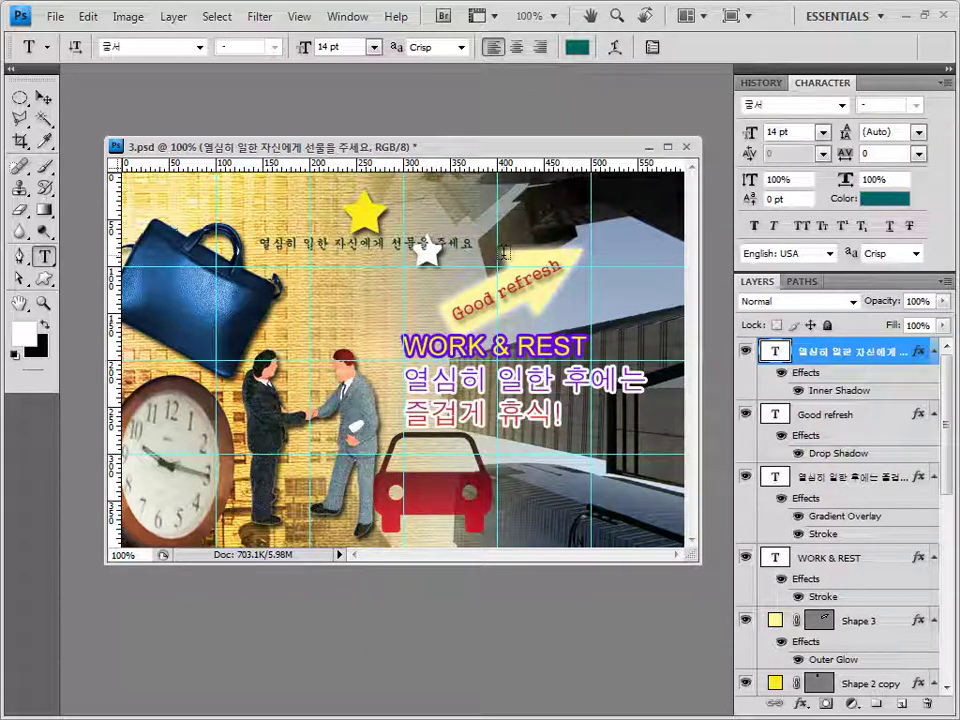
Warp the teal Korean text with a horizontal Arc at +50% bend and shift it slightly right and down
left_click(614, 47)
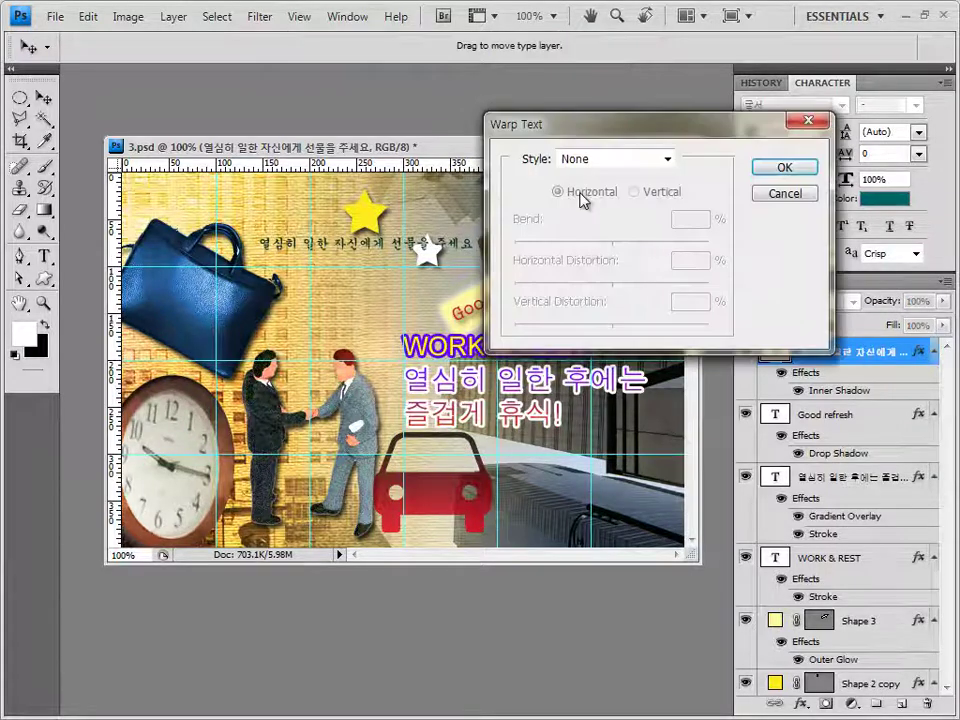
left_click(565, 160)
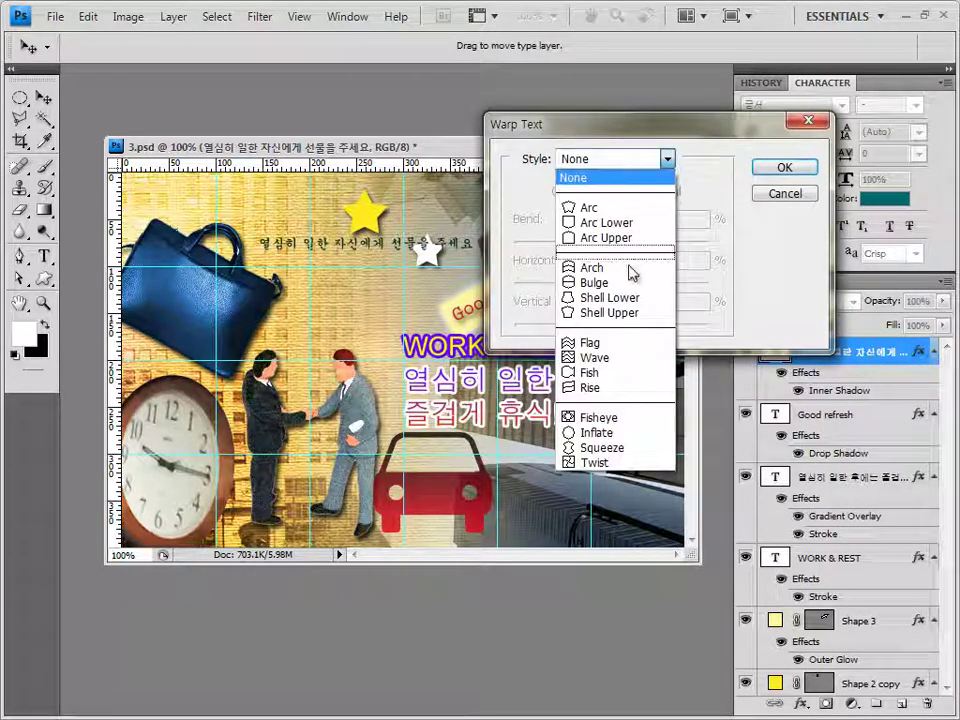
left_click(625, 208)
left_click_drag(637, 183, 635, 350)
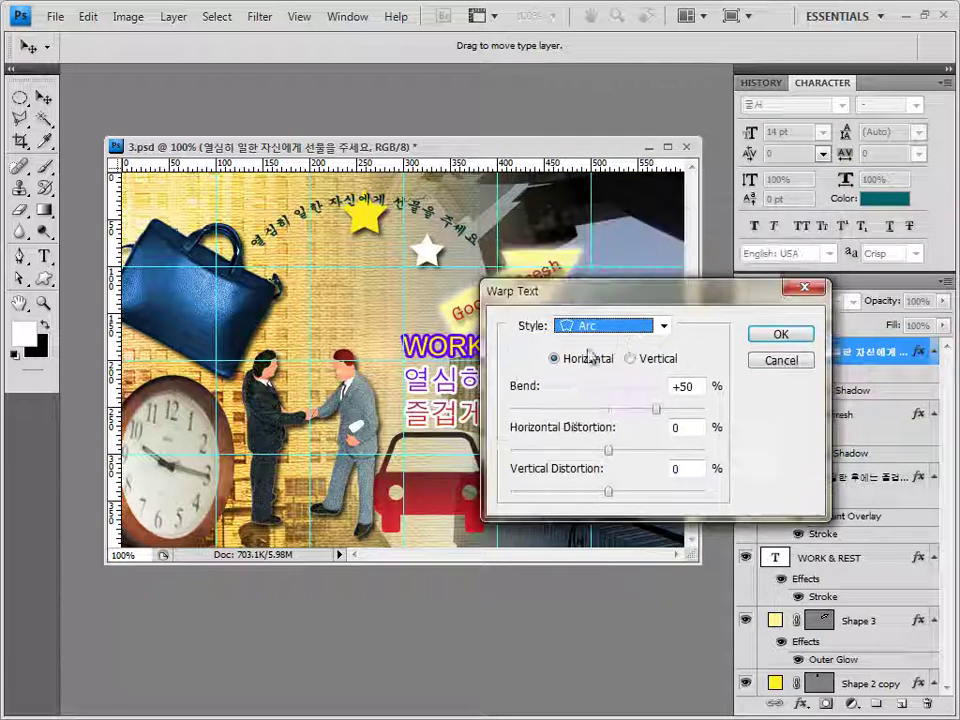
left_click(795, 336)
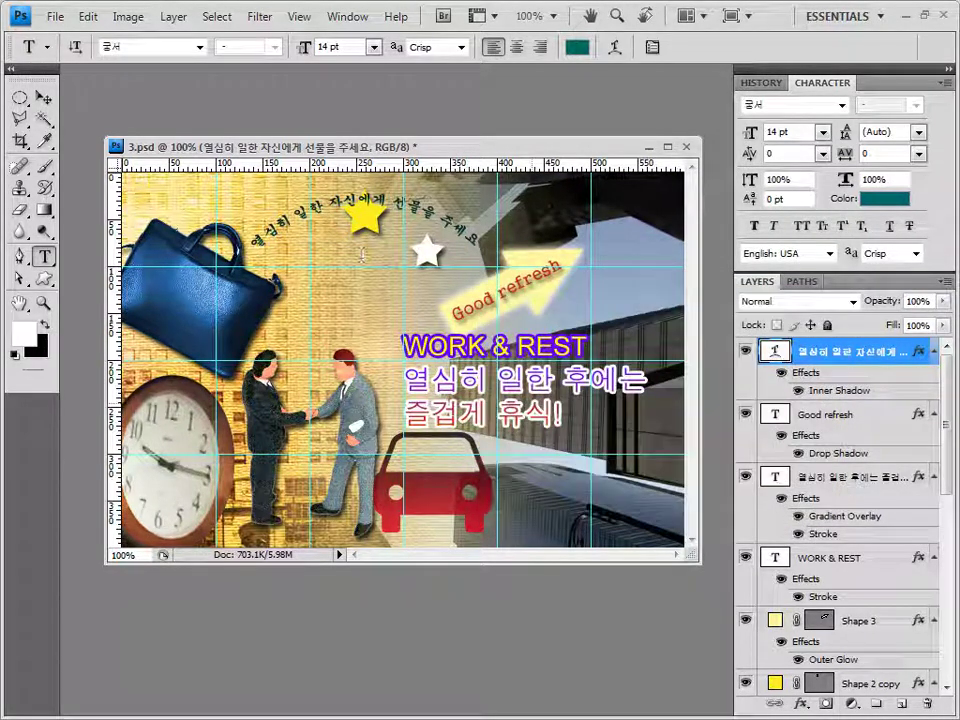
left_click(44, 97)
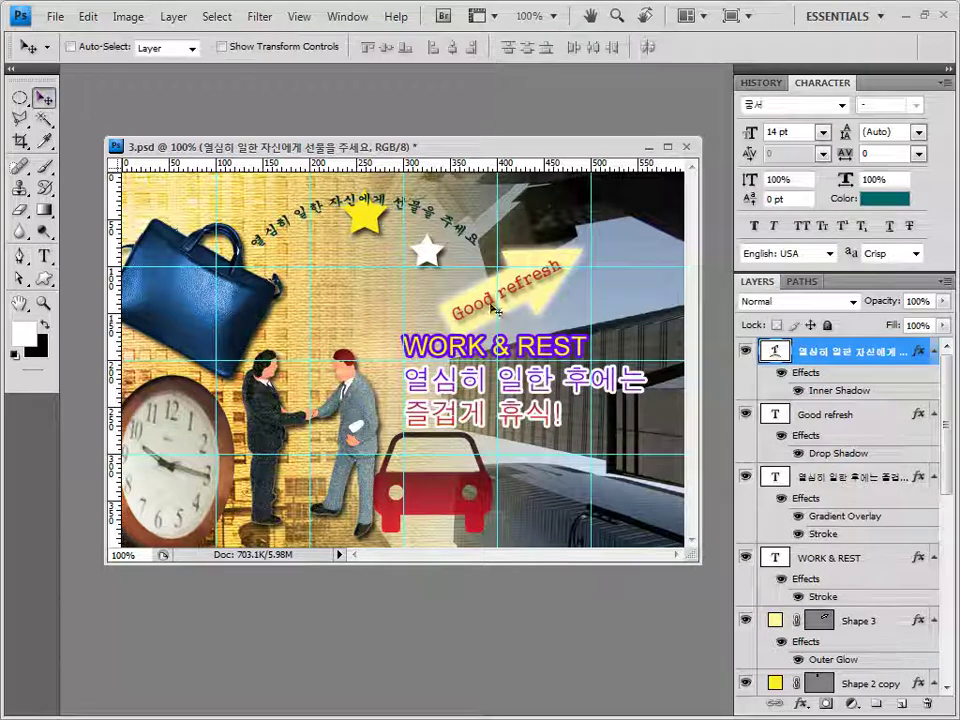
left_click_drag(414, 432, 420, 430)
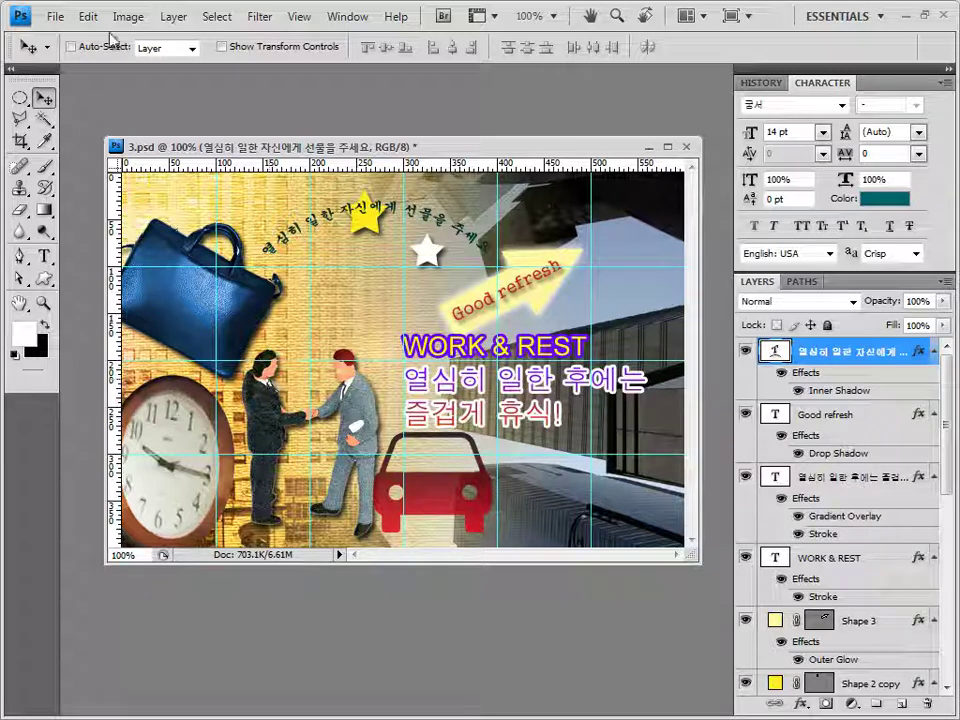
Save 3.psd with maximized compatibility and clear all guides from the document
left_click(55, 16)
left_click(75, 251)
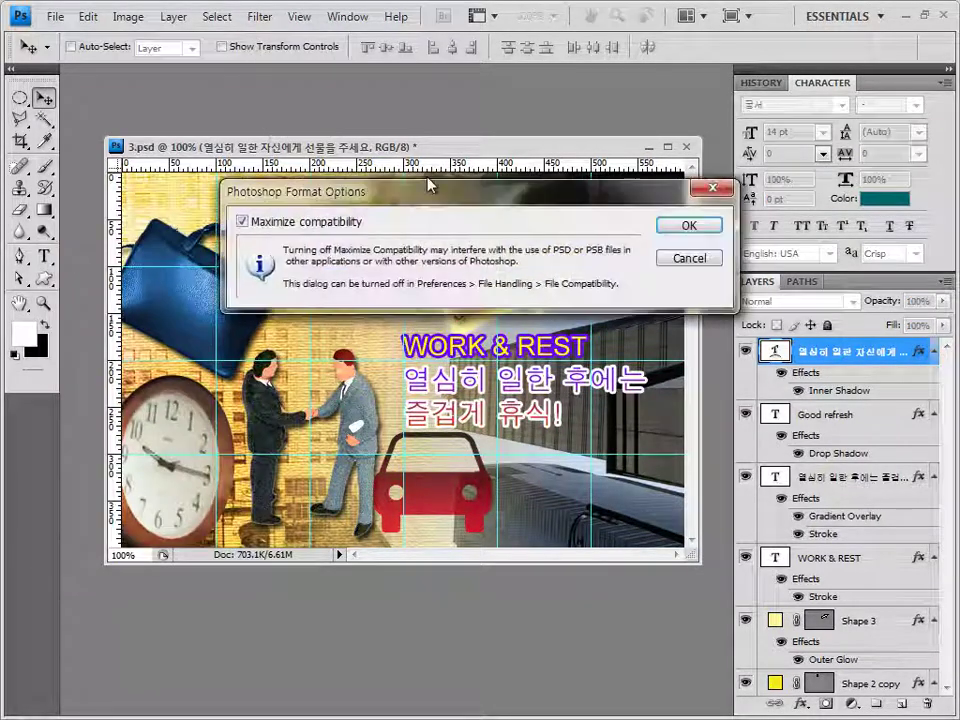
left_click(690, 223)
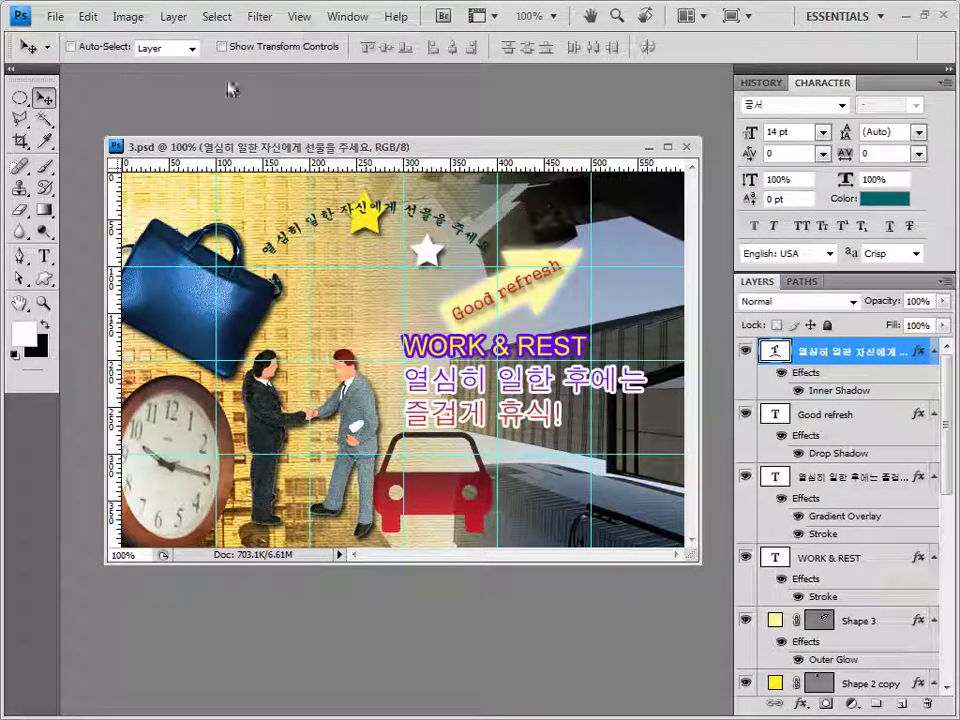
left_click(311, 19)
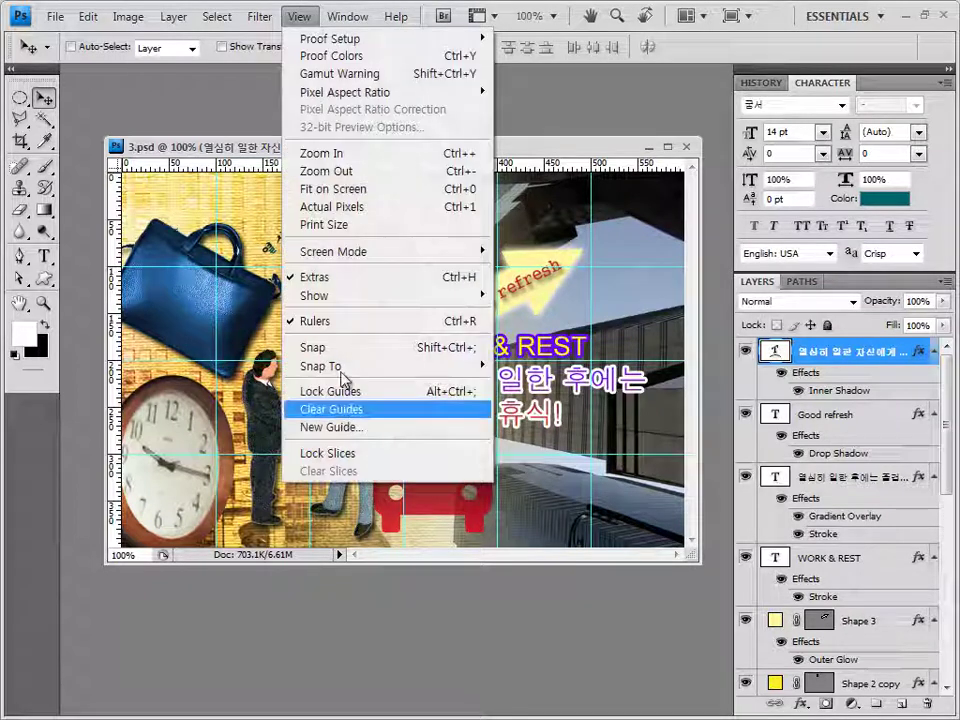
left_click(333, 409)
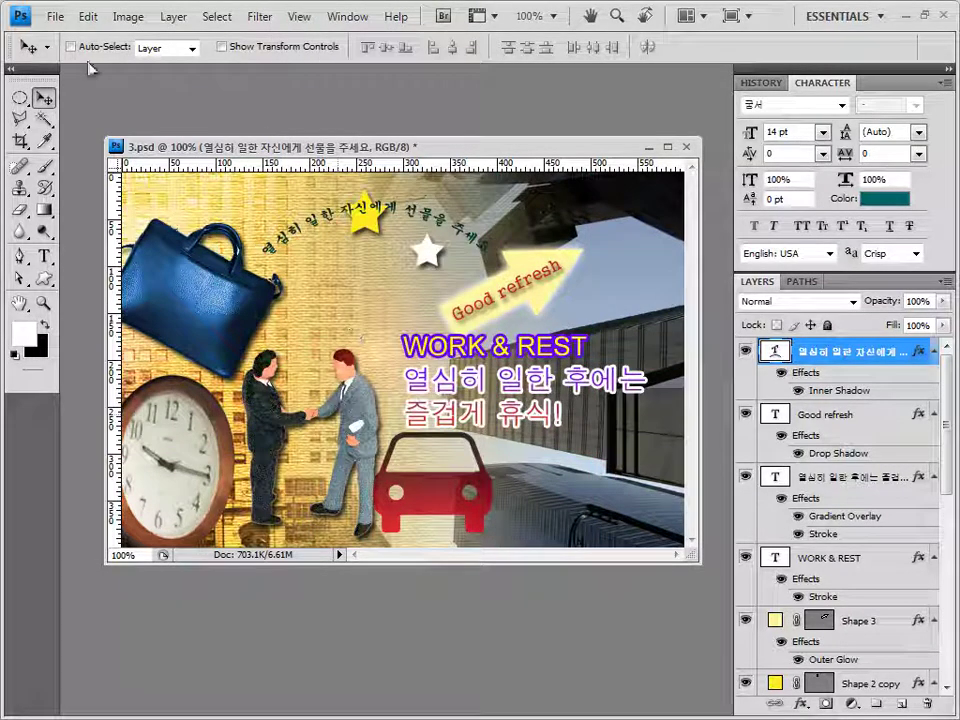
Start saving a copy in the GTQ folder as JPEG, reusing the existing exam file name that ends in -2
left_click(58, 17)
left_click(100, 270)
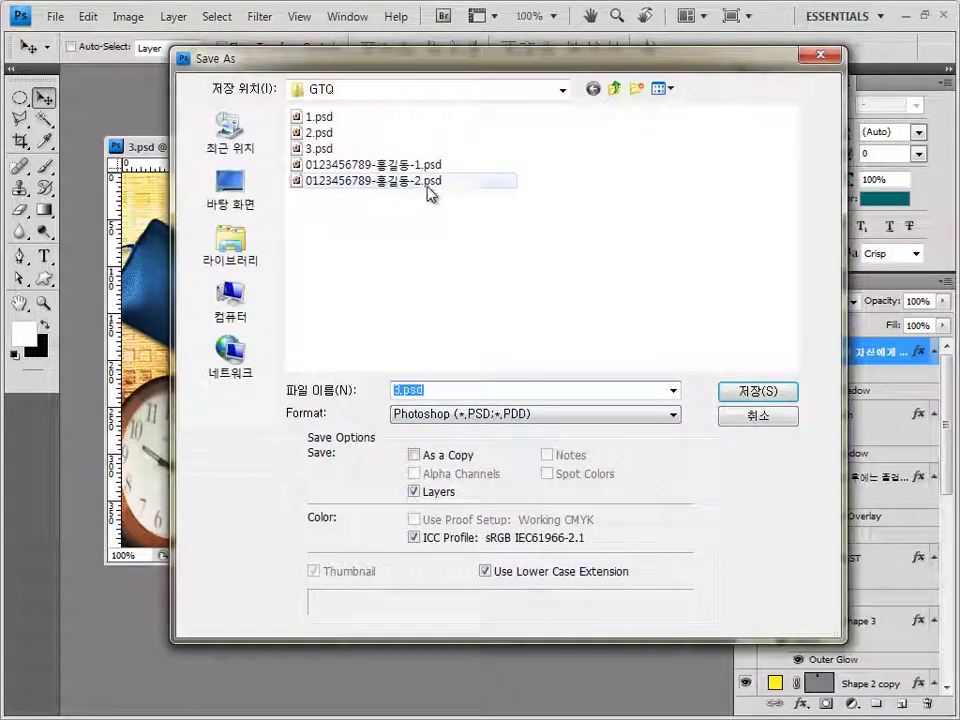
left_click(410, 181)
left_click(492, 414)
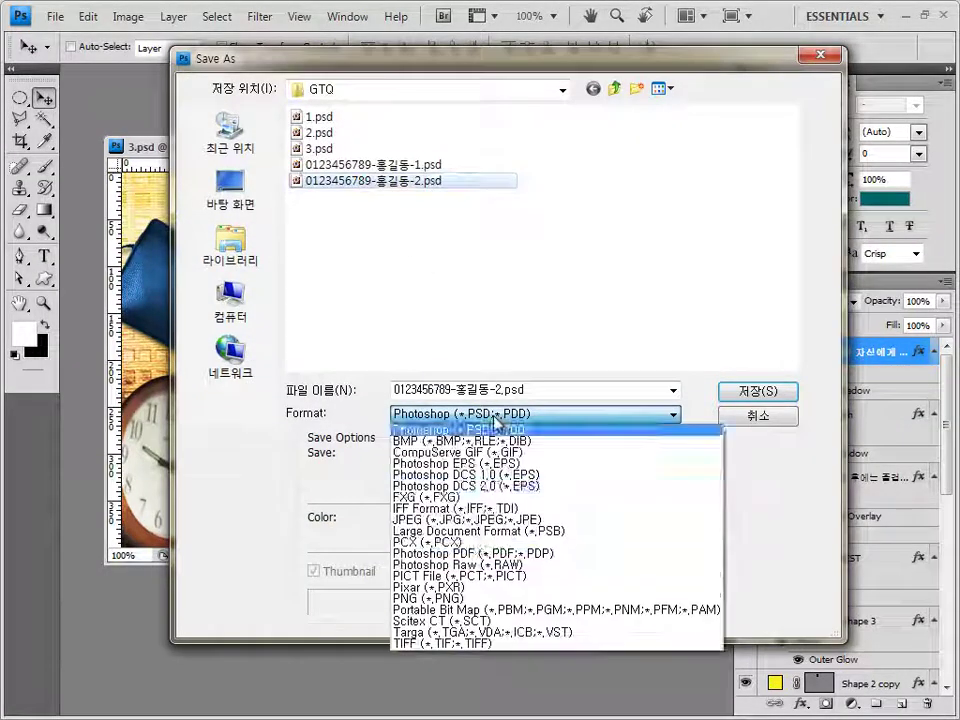
left_click(480, 519)
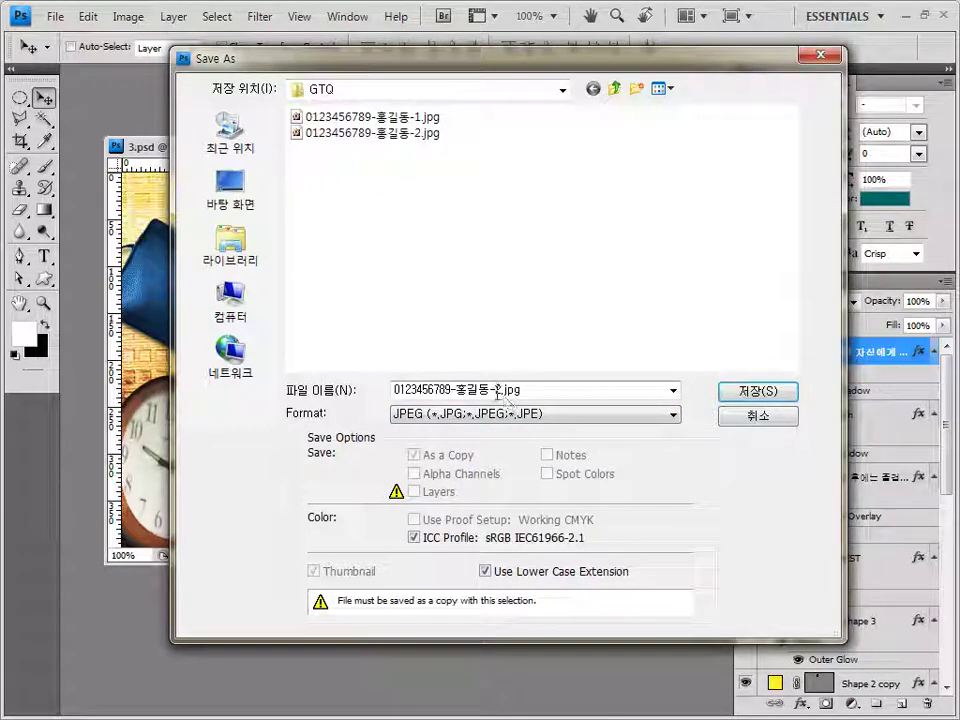
Change the last digit of the file name to 3 and save the JPEG at quality 8, Baseline ("Standard")
double_click(500, 391)
left_click(500, 391)
key("BackSpace")
type("3")
left_click(510, 418)
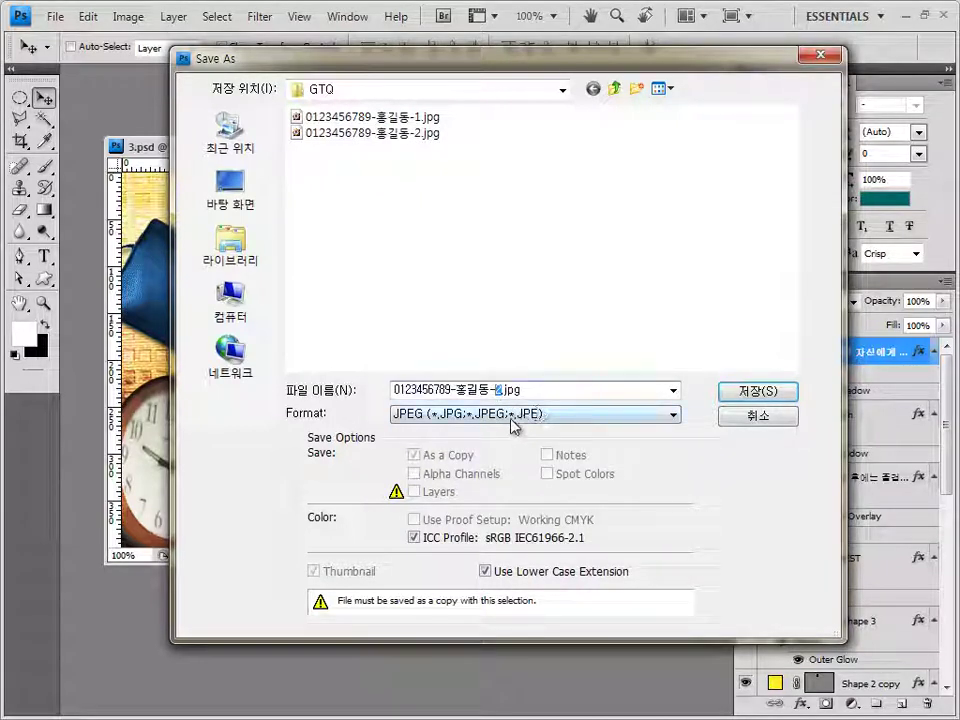
left_click(742, 392)
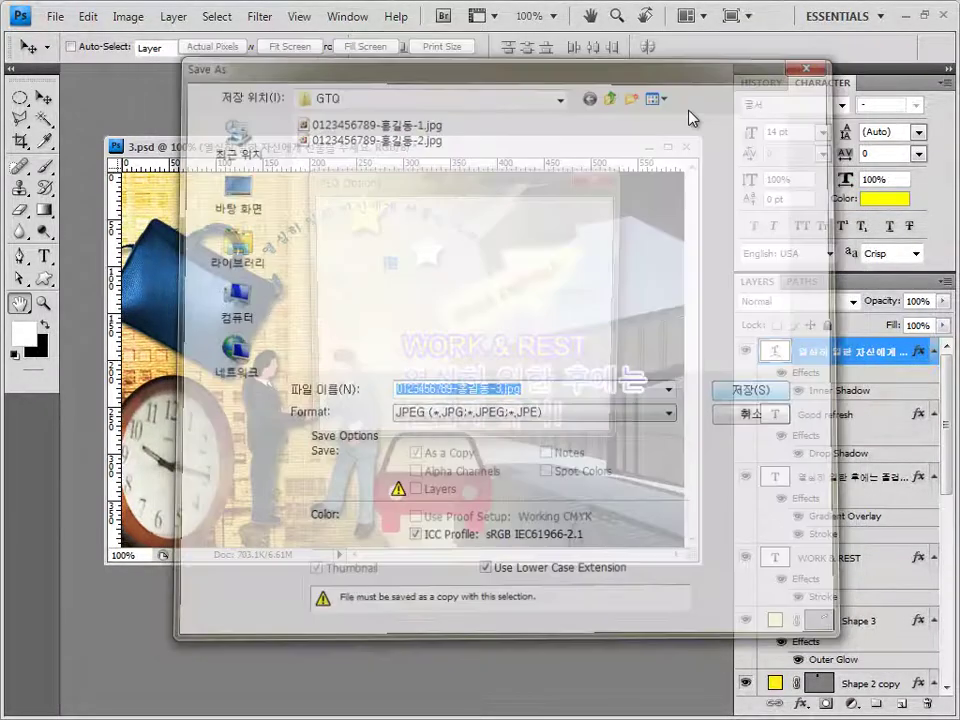
type("8")
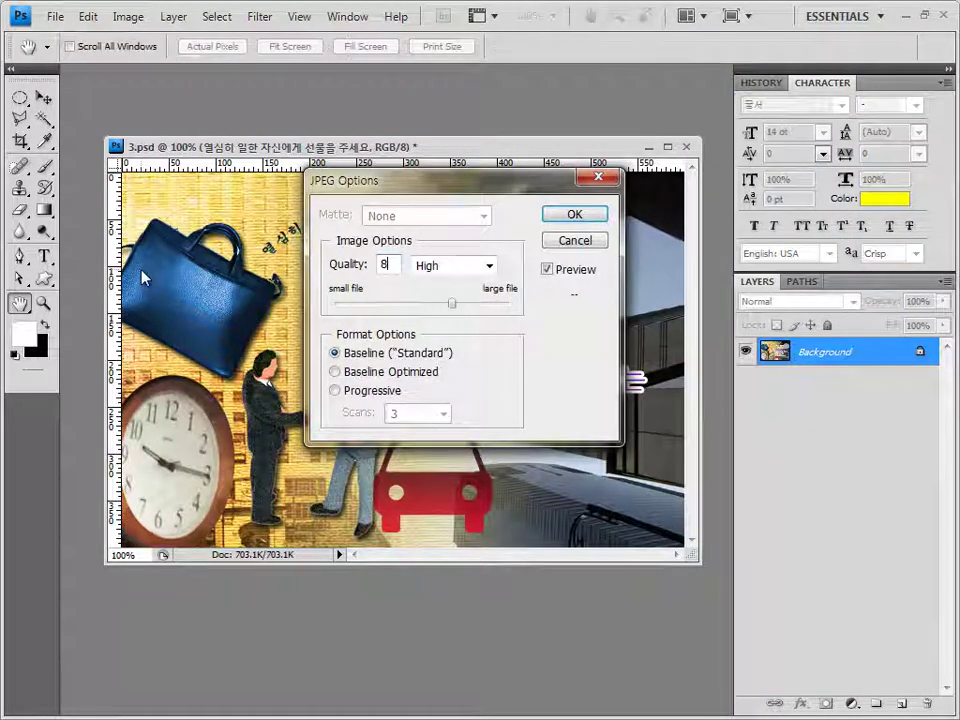
key("Return")
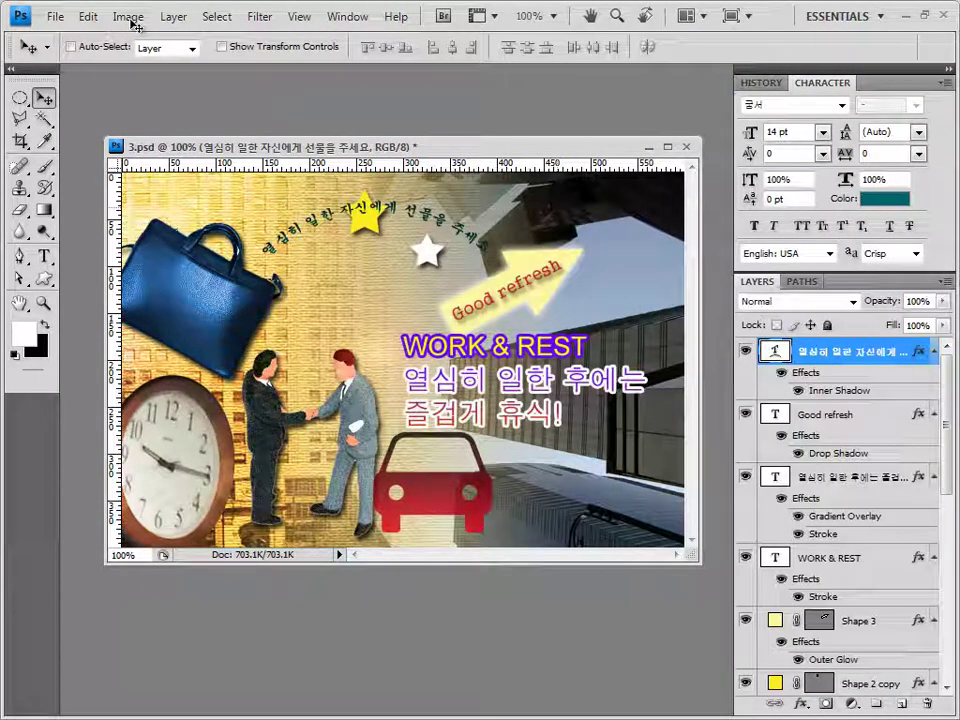
Reduce the whole image to 60 x 40 pixels with proportions constrained and Bicubic resampling
left_click(129, 19)
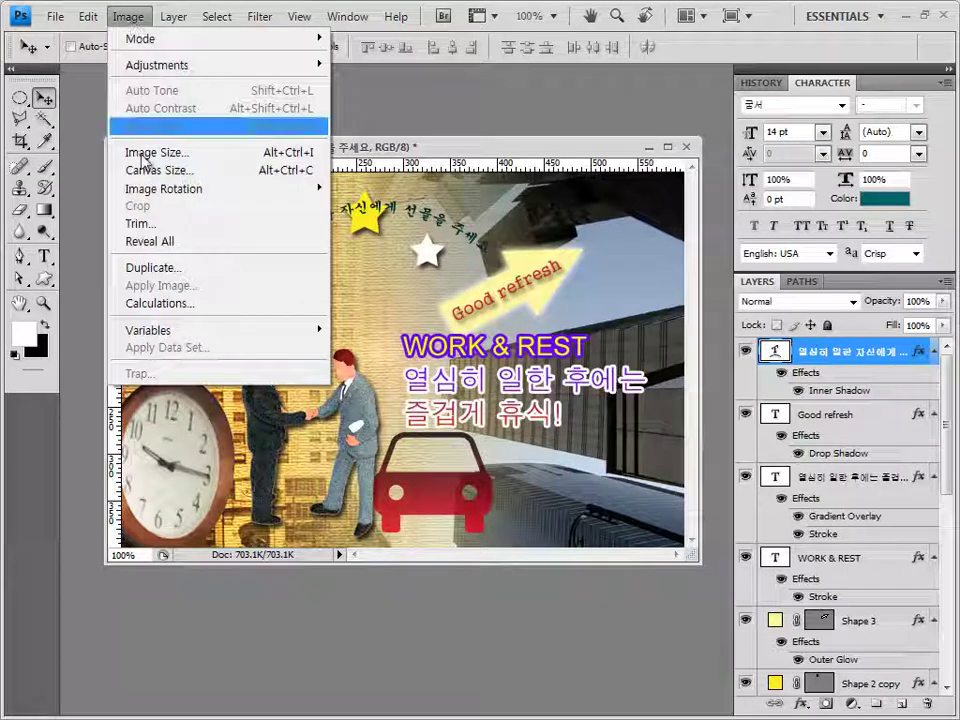
left_click(155, 152)
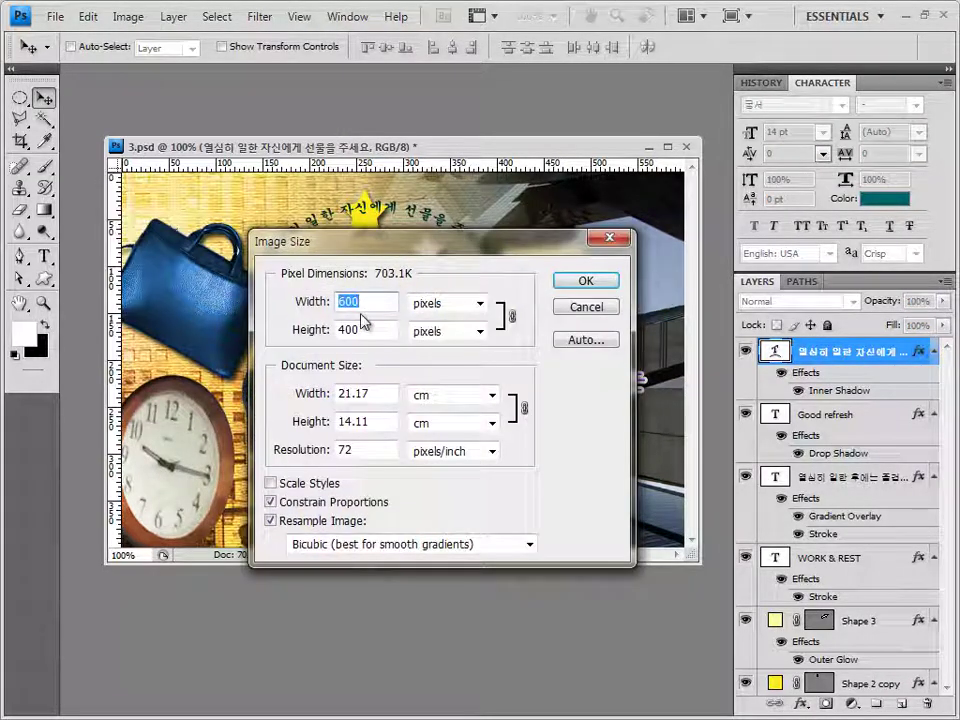
type("60")
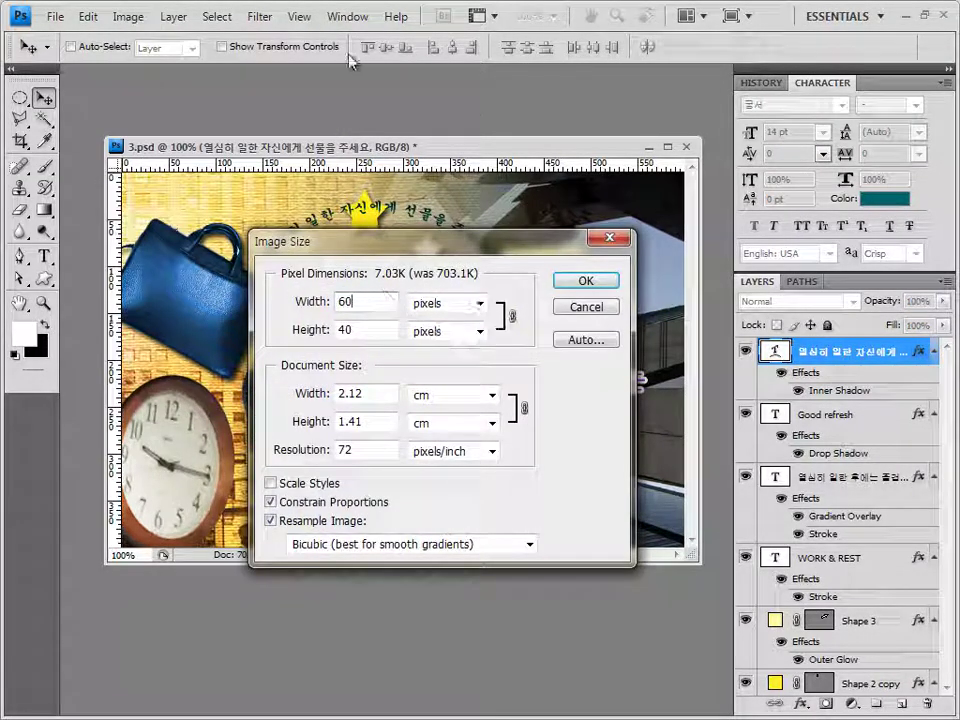
left_click(598, 286)
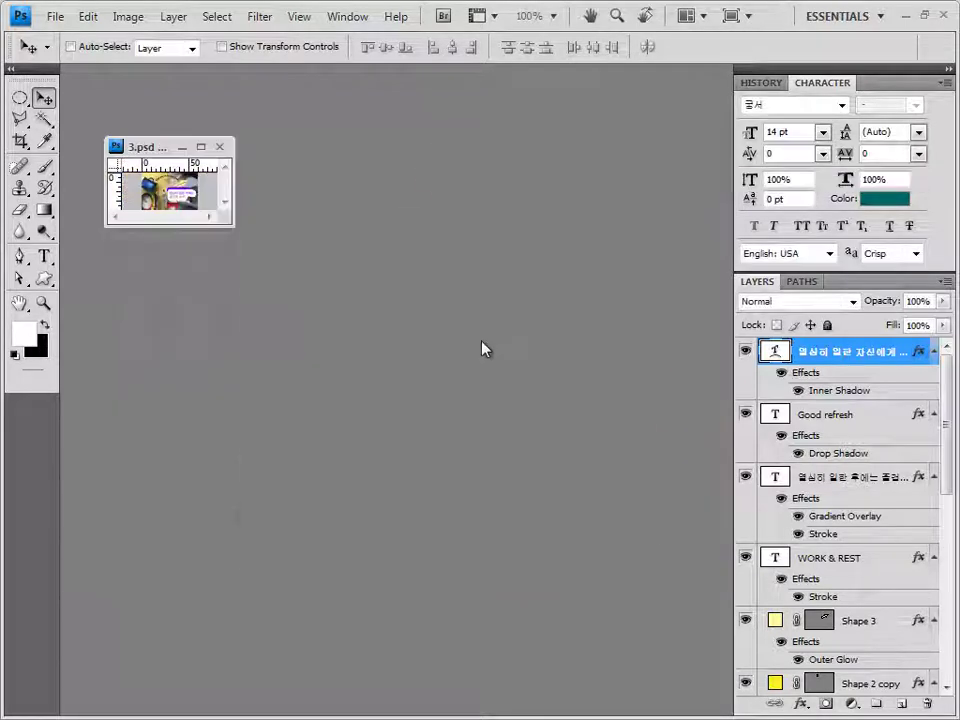
Save the reduced image in the GTQ folder as a maximum-compatibility PSD under the exam file name ending in -3, and close it
left_click(55, 16)
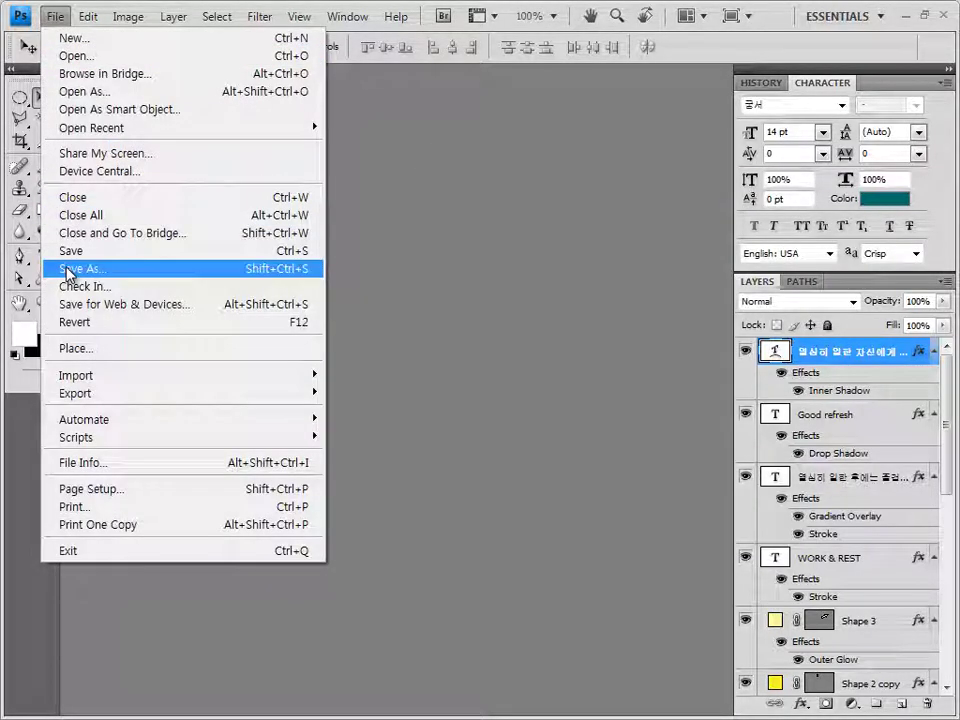
left_click(71, 268)
left_click(433, 181)
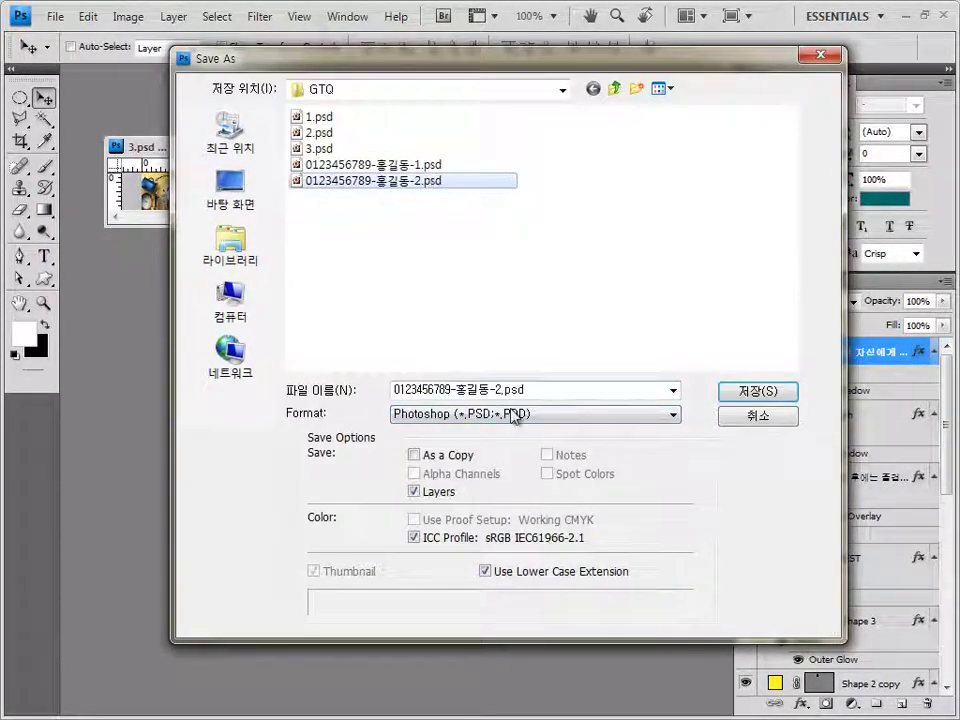
double_click(502, 388)
double_click(497, 389)
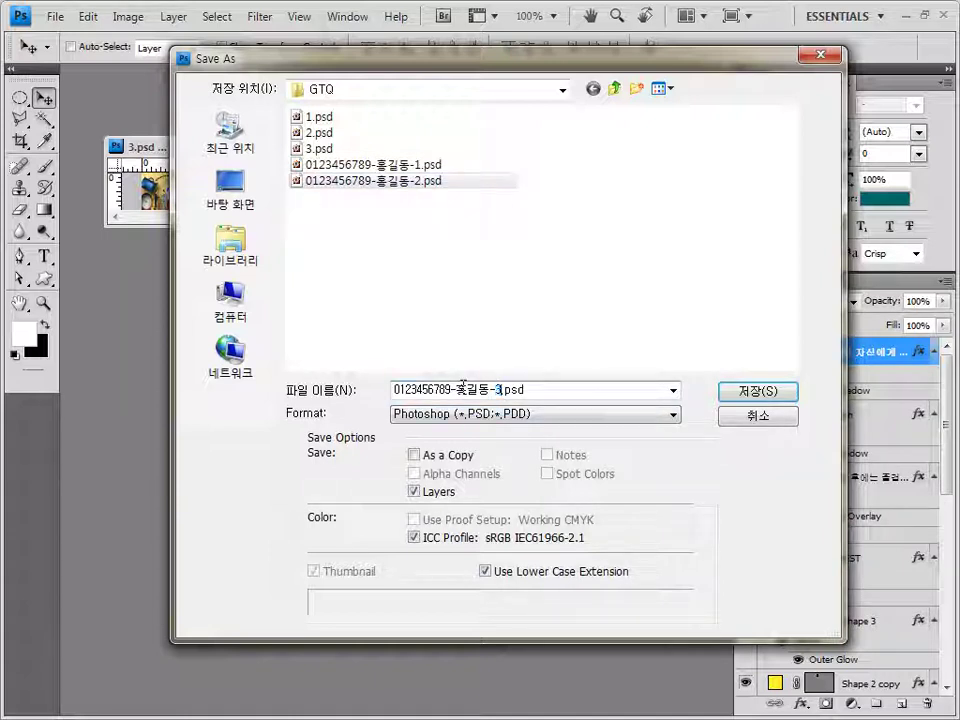
key("Tab")
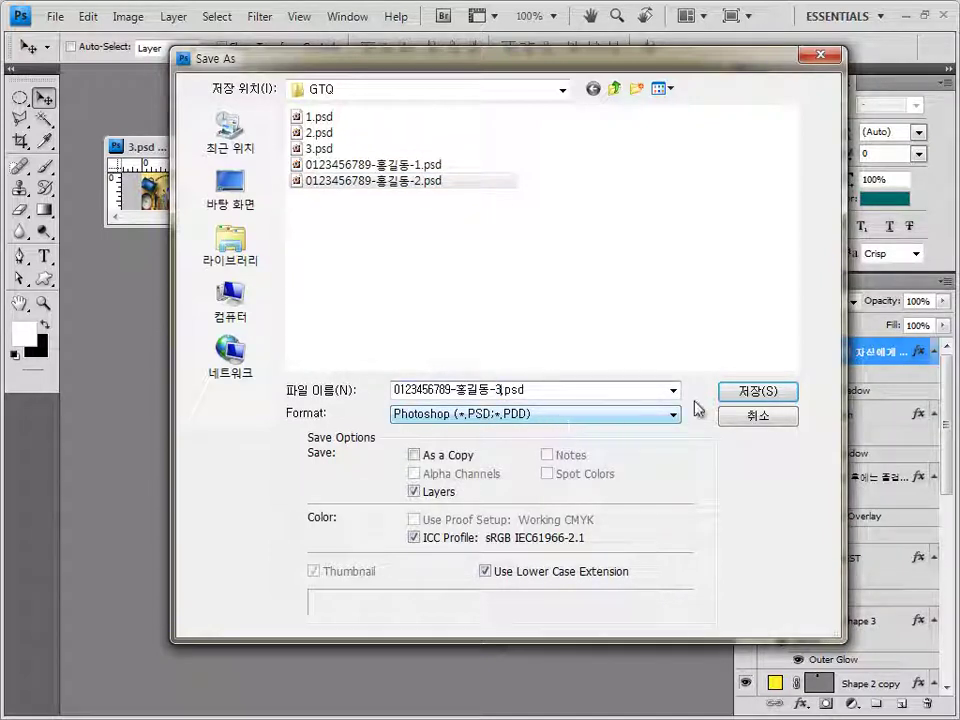
left_click(757, 391)
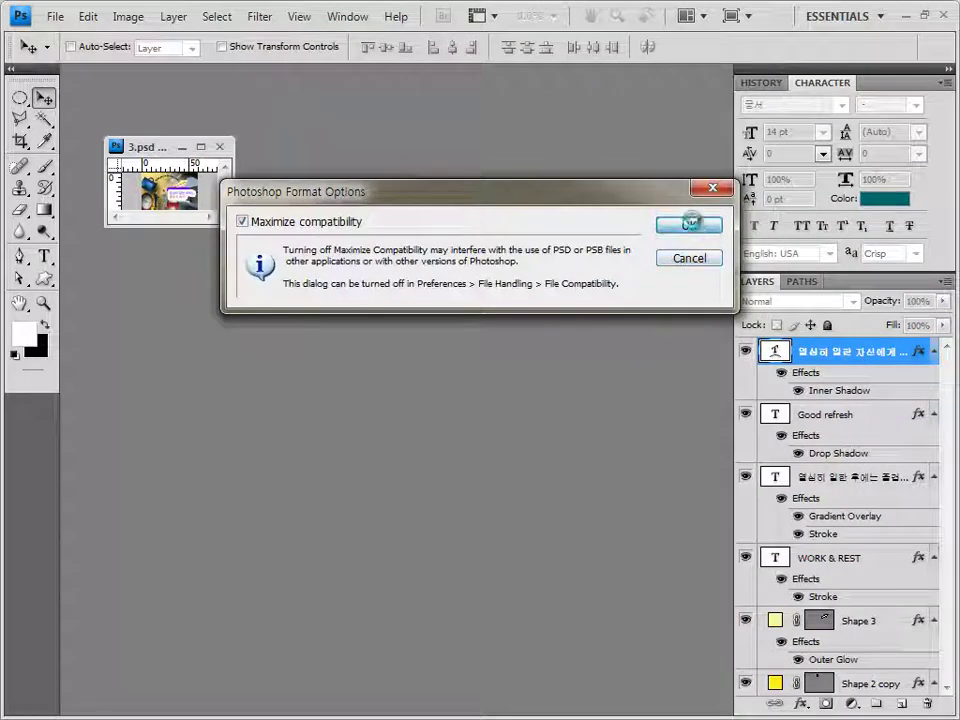
left_click(689, 224)
left_click(220, 149)
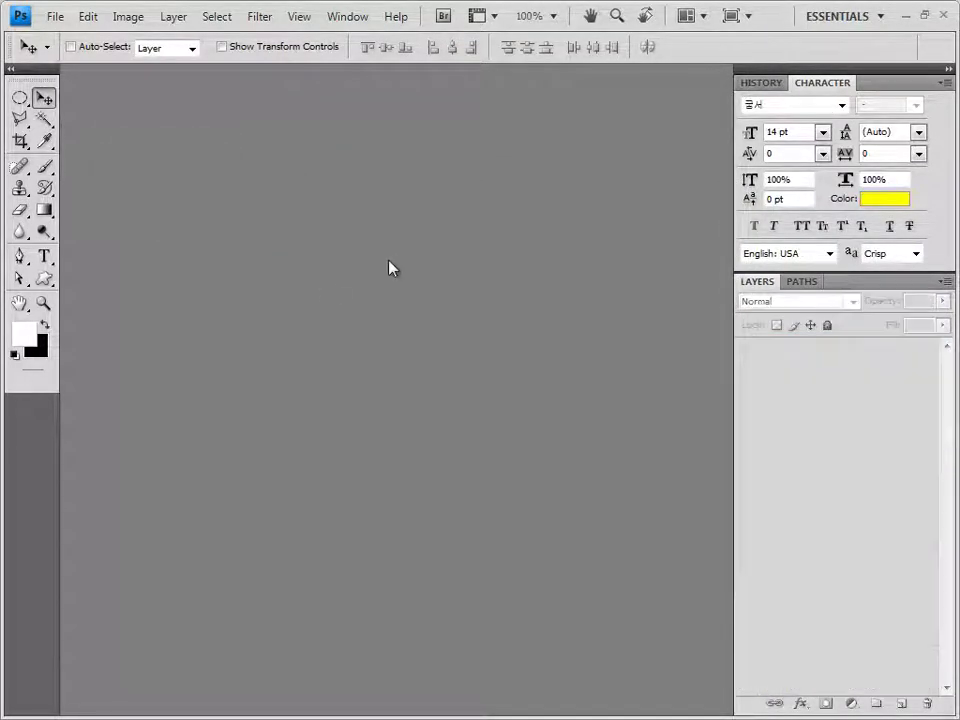
Check the GTQ folder for the submission JPEG and PSD files ending in -3 without opening them
key("ctrl+o")
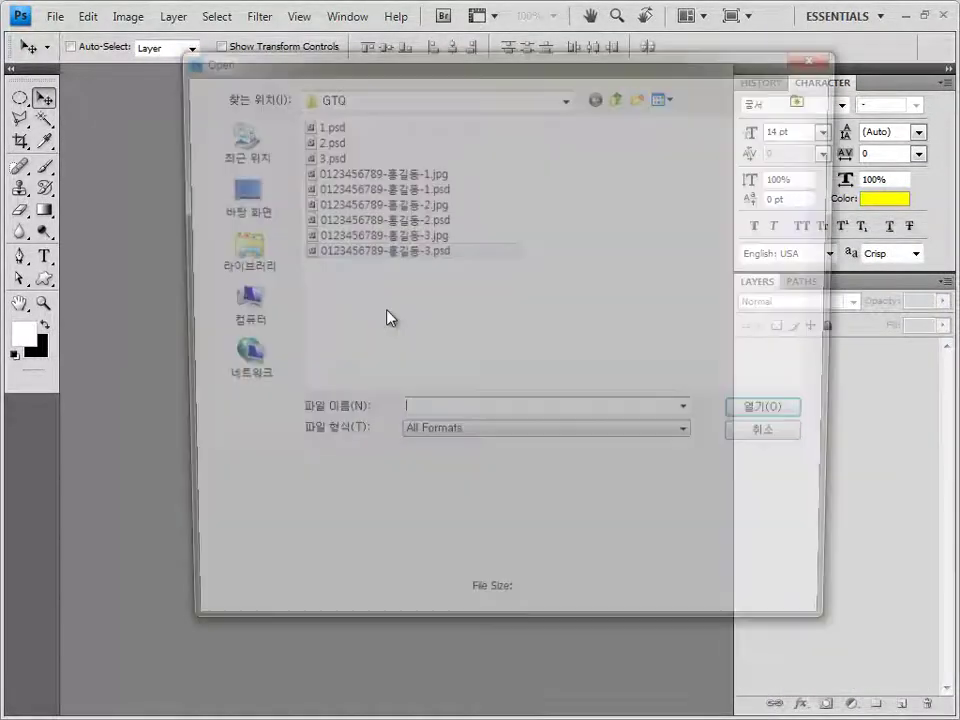
left_click_drag(454, 284, 407, 236)
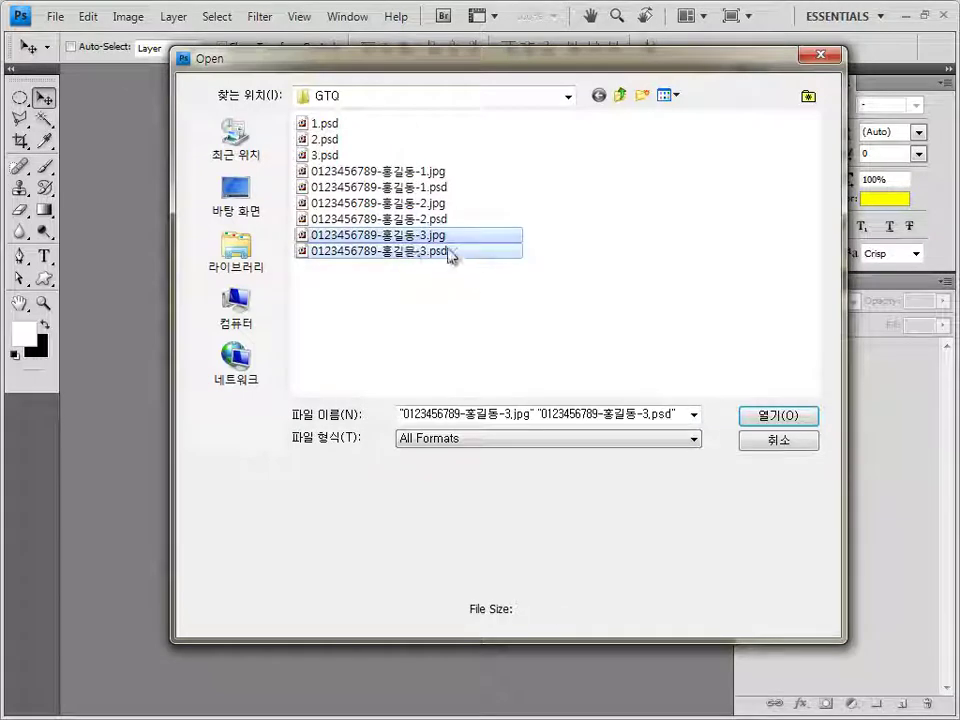
left_click(781, 442)
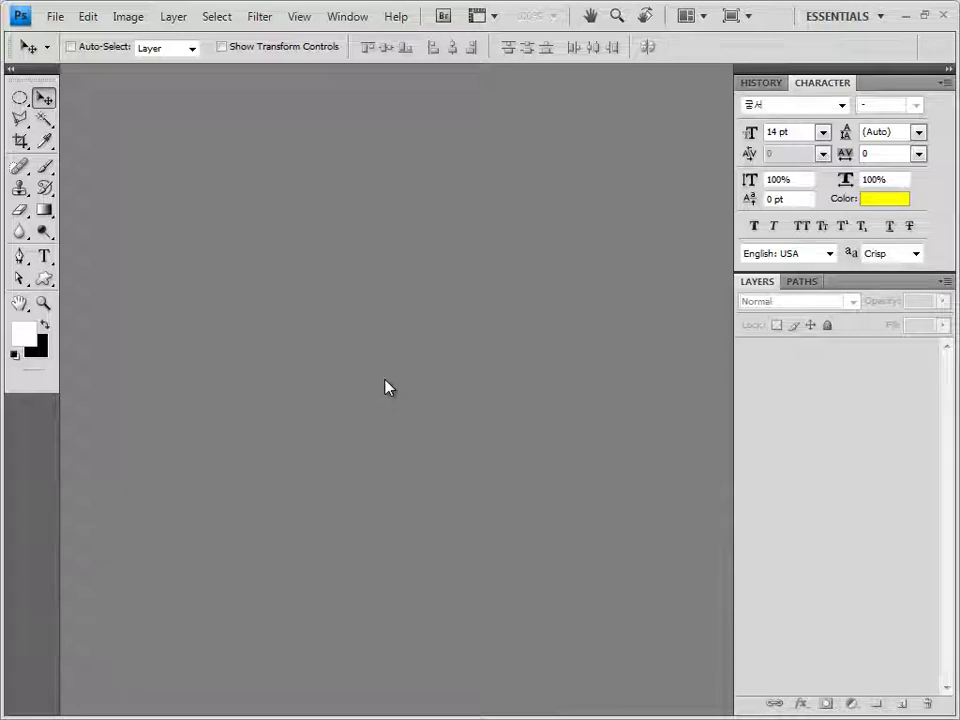
Create a 600 x 400 pixel, 72 pixels/inch RGB document with white background in a floating window, with guides every 100 pixels
key("ctrl+n")
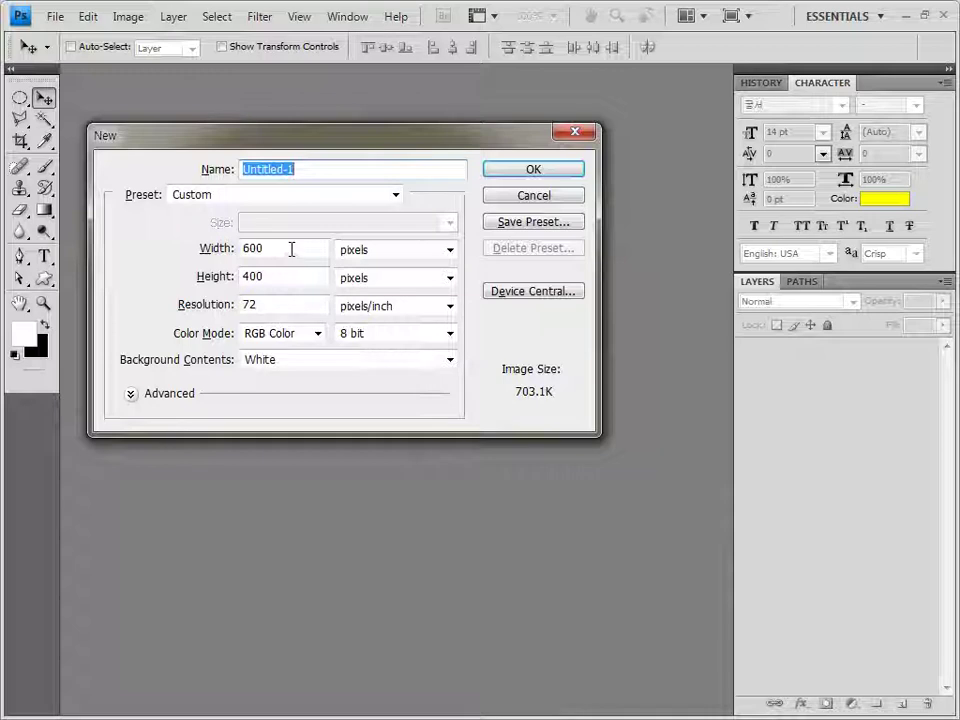
left_click(282, 282)
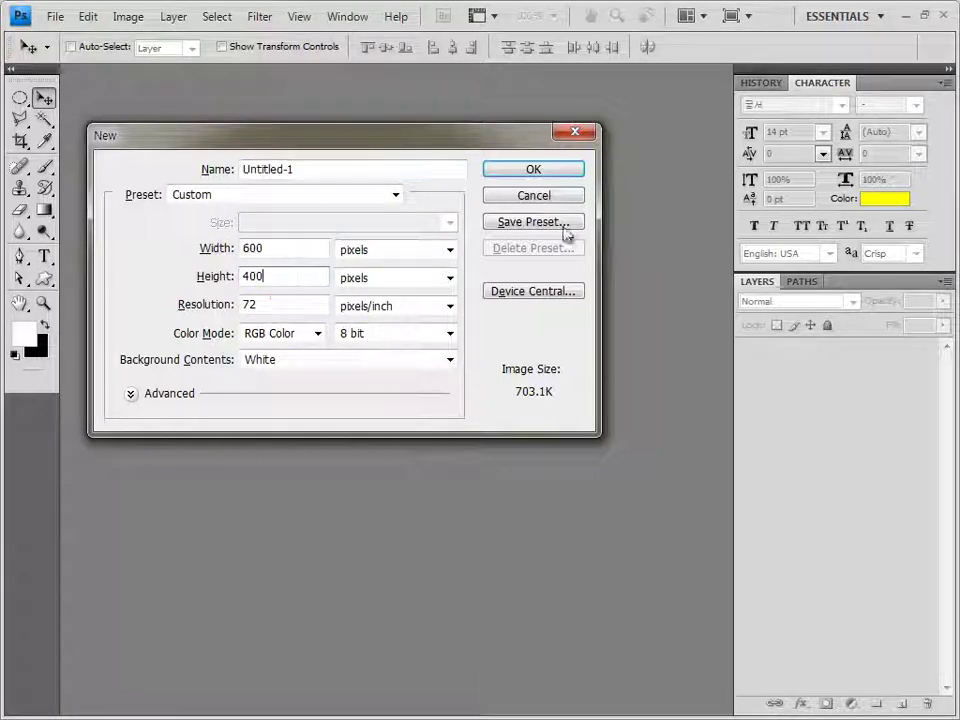
left_click(569, 171)
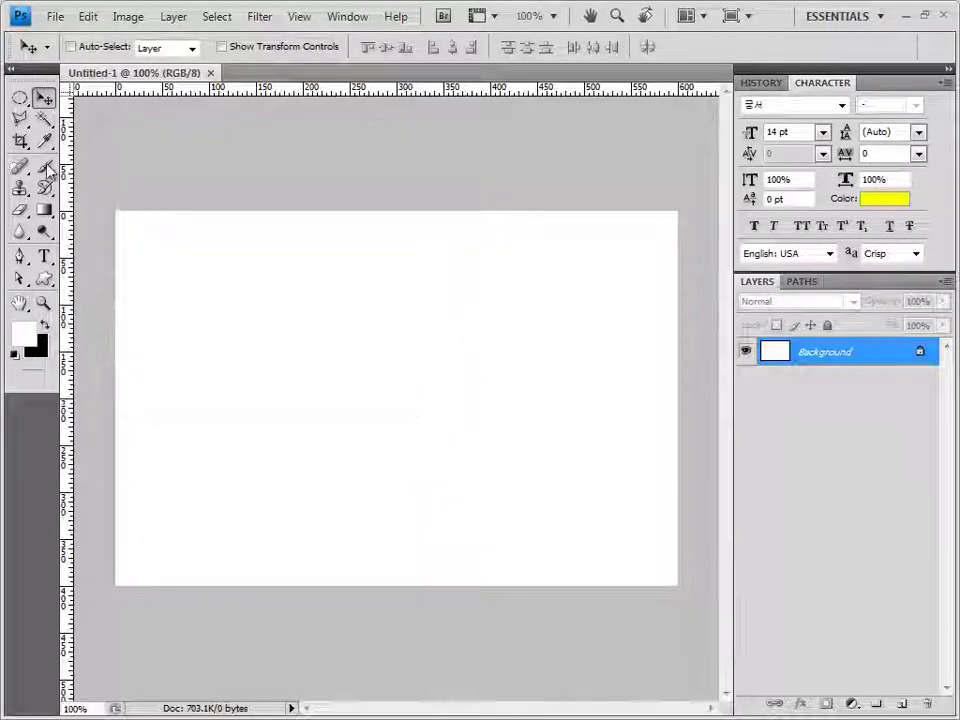
left_click_drag(115, 71, 170, 147)
key("ctrl+apostrophe")
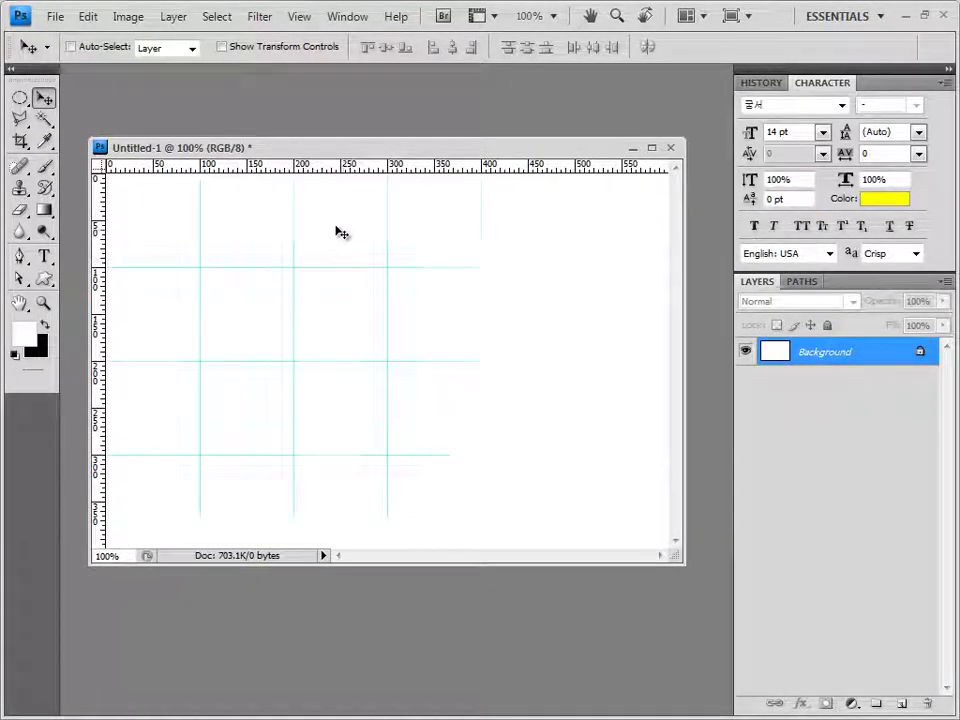
Save the new document as 4.psd in the GTQ folder and shift its window slightly down
left_click(58, 17)
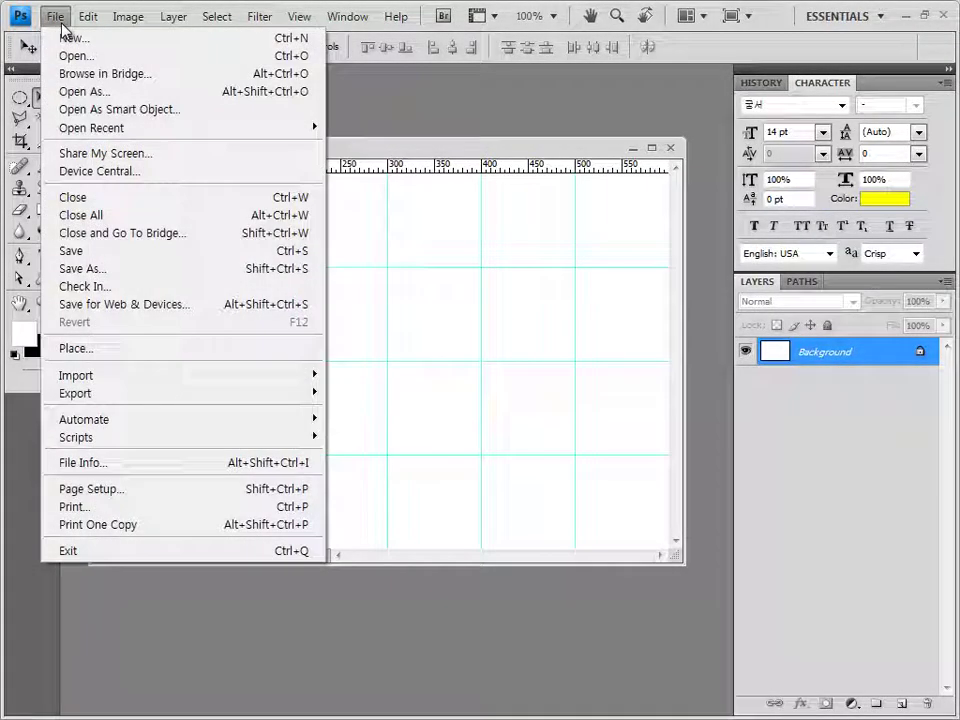
left_click(120, 268)
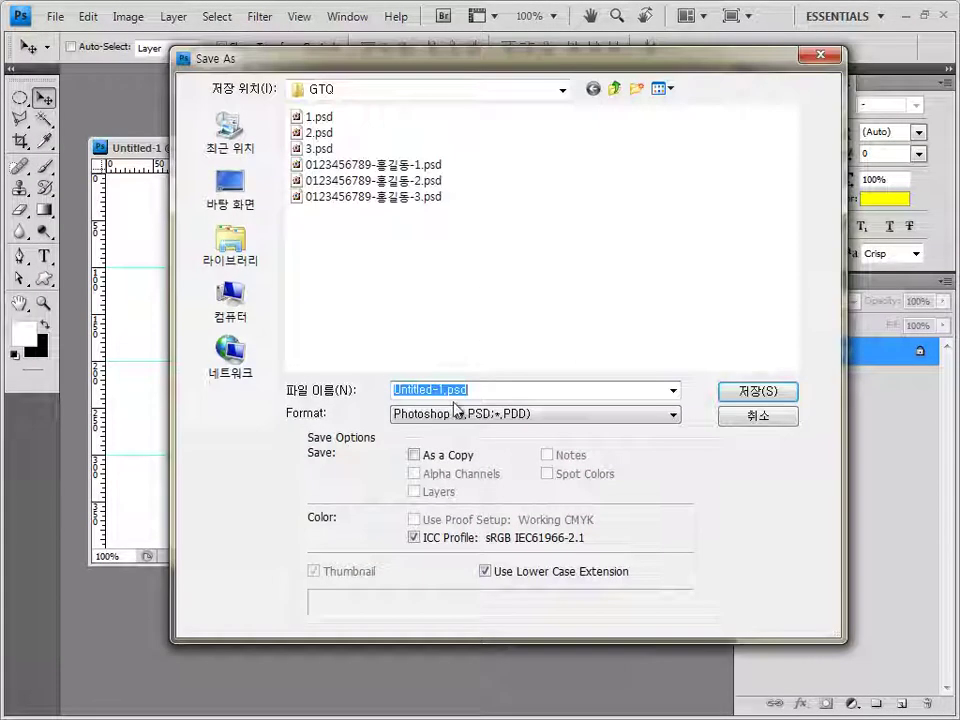
type("4")
left_click(745, 392)
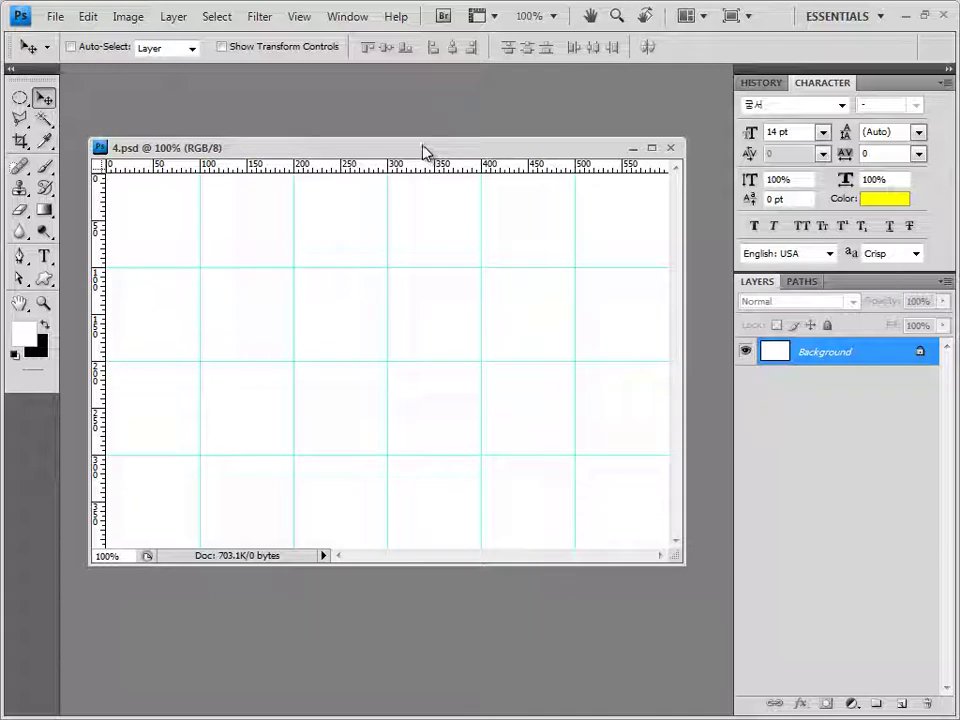
mouse_move(423, 150)
left_mouse_down()
mouse_move(414, 165)
mouse_move(427, 164)
left_mouse_up()
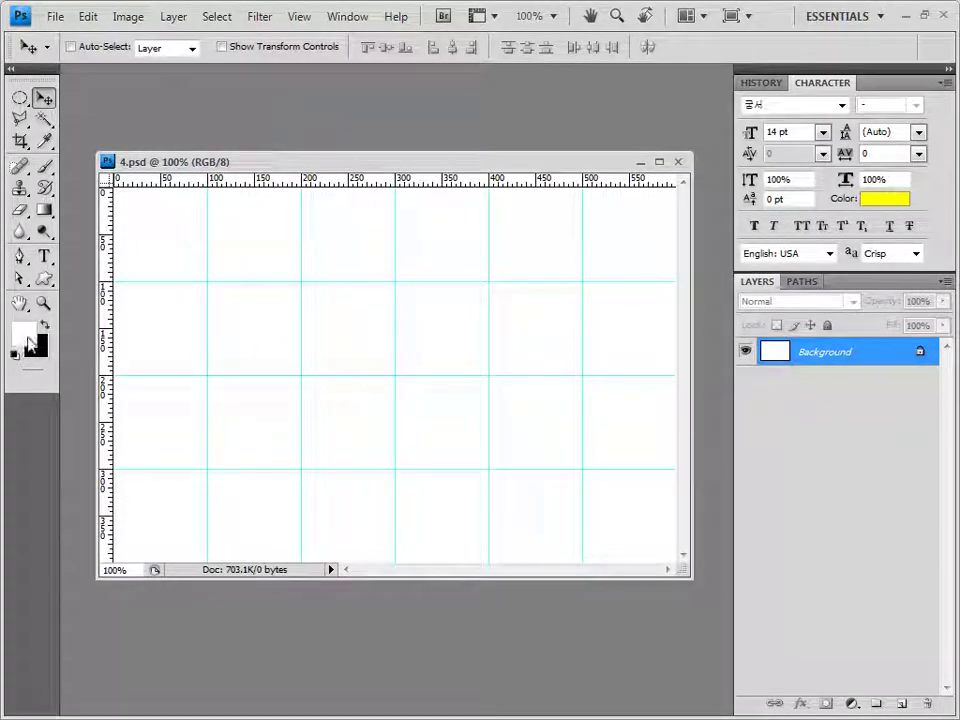
Set the foreground color to #cccc99 and fill the Background layer with it
left_click(24, 333)
double_click(571, 458)
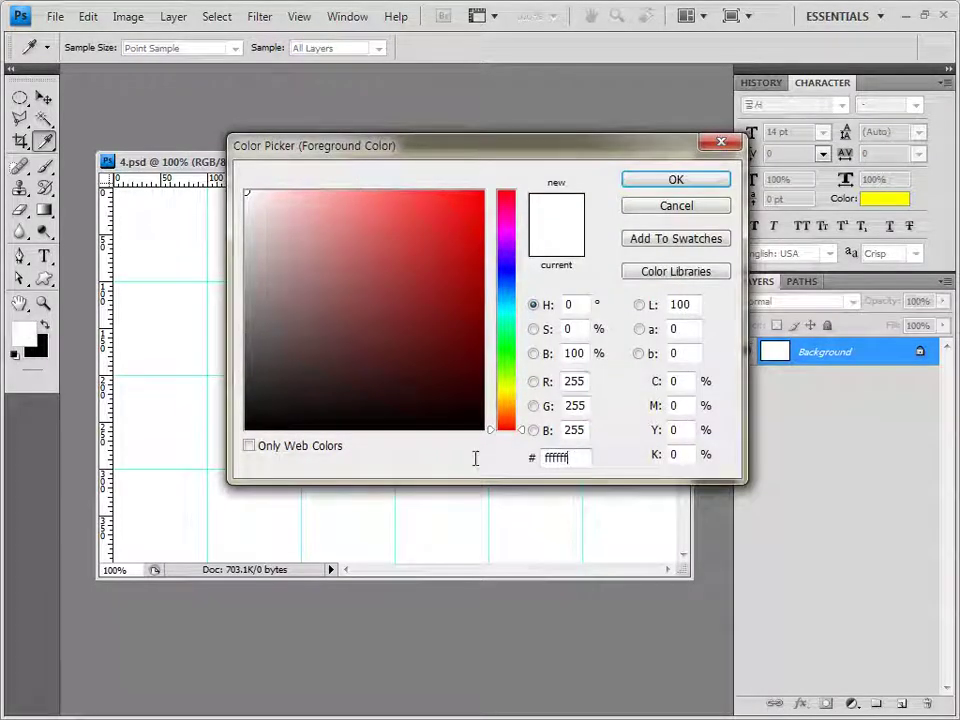
type("cccc99")
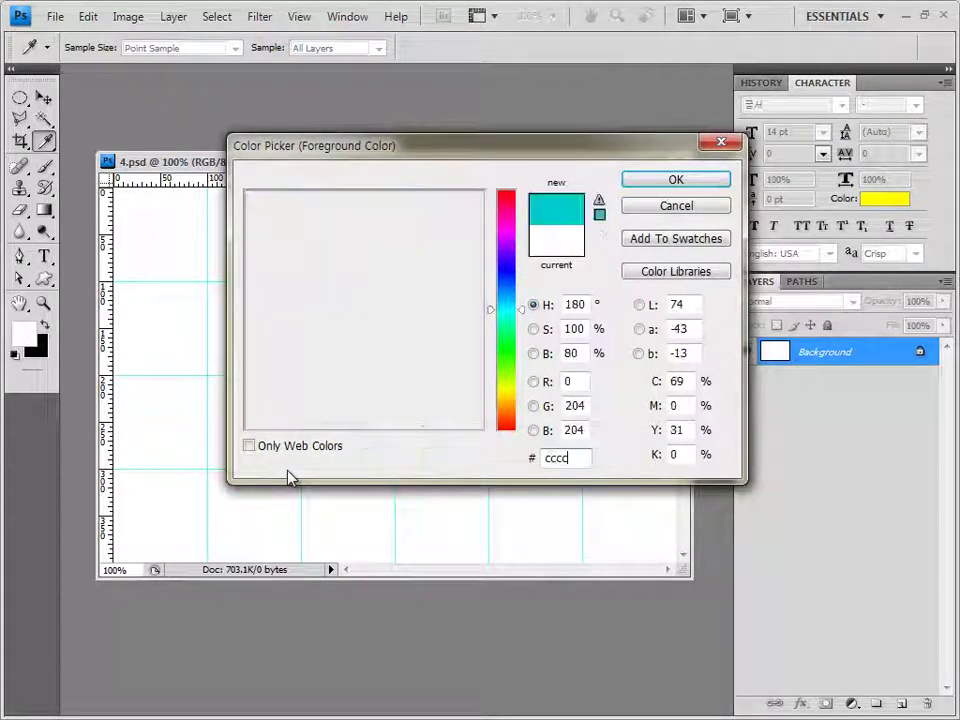
key("Return")
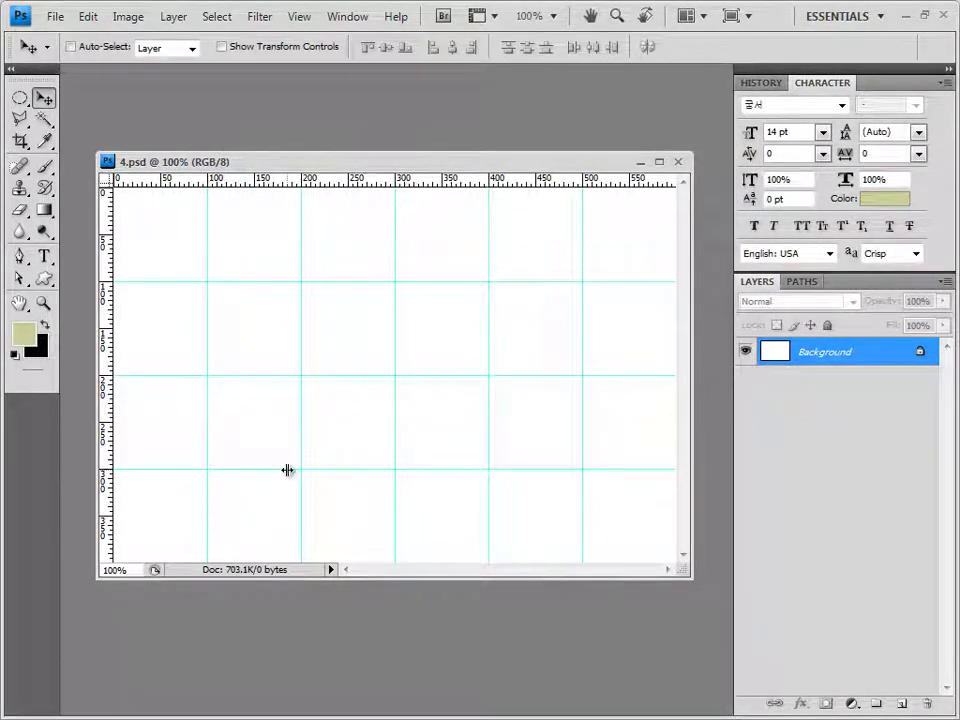
key("alt+BackSpace")
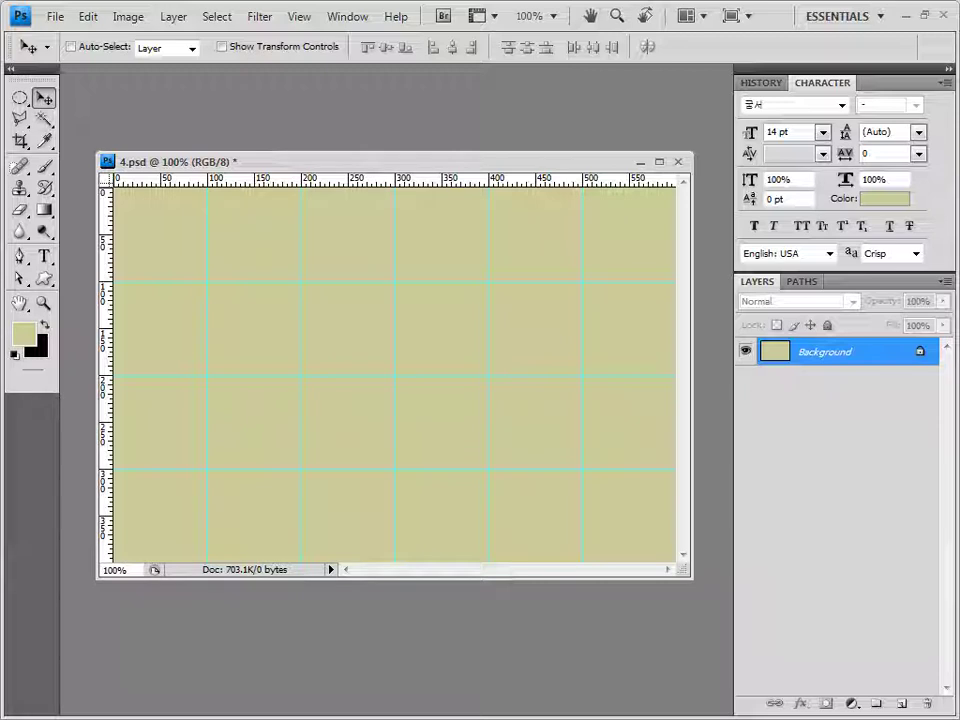
Open 1급-12.jpg from the 기출문제09 folder, copy the whole photo, close it and paste it into 4.psd
key("alt+Tab")
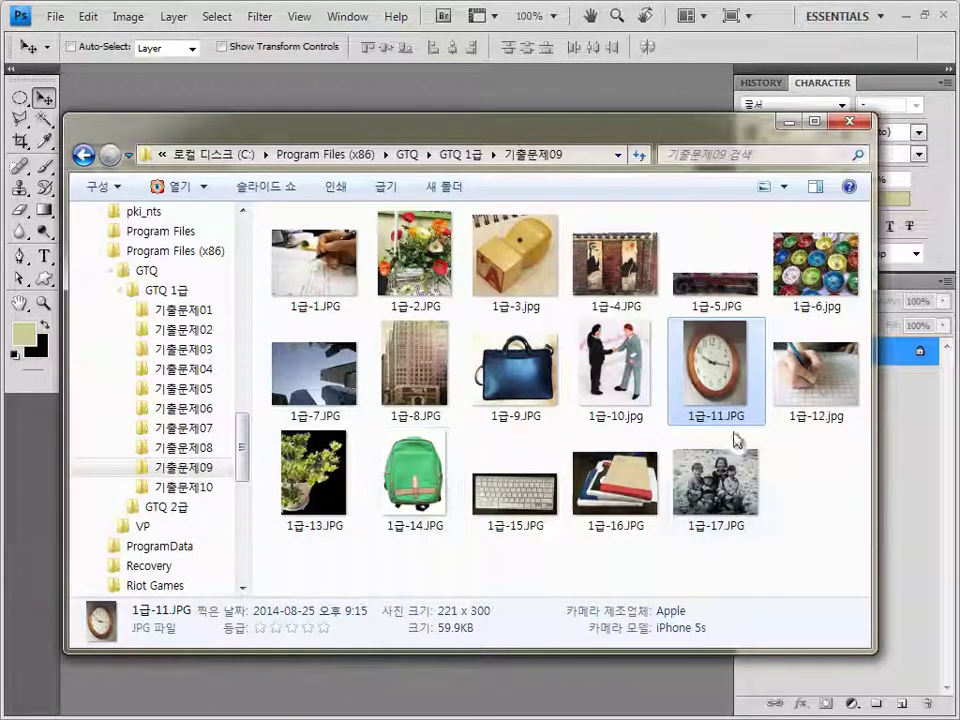
left_click_drag(812, 378, 455, 108)
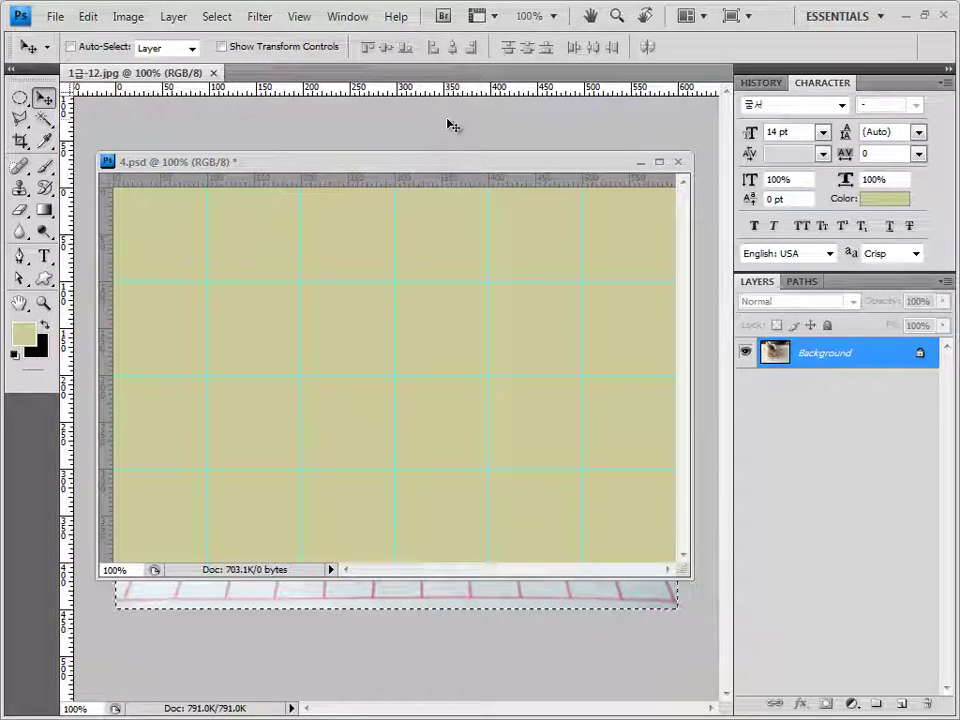
left_click_drag(140, 73, 424, 201)
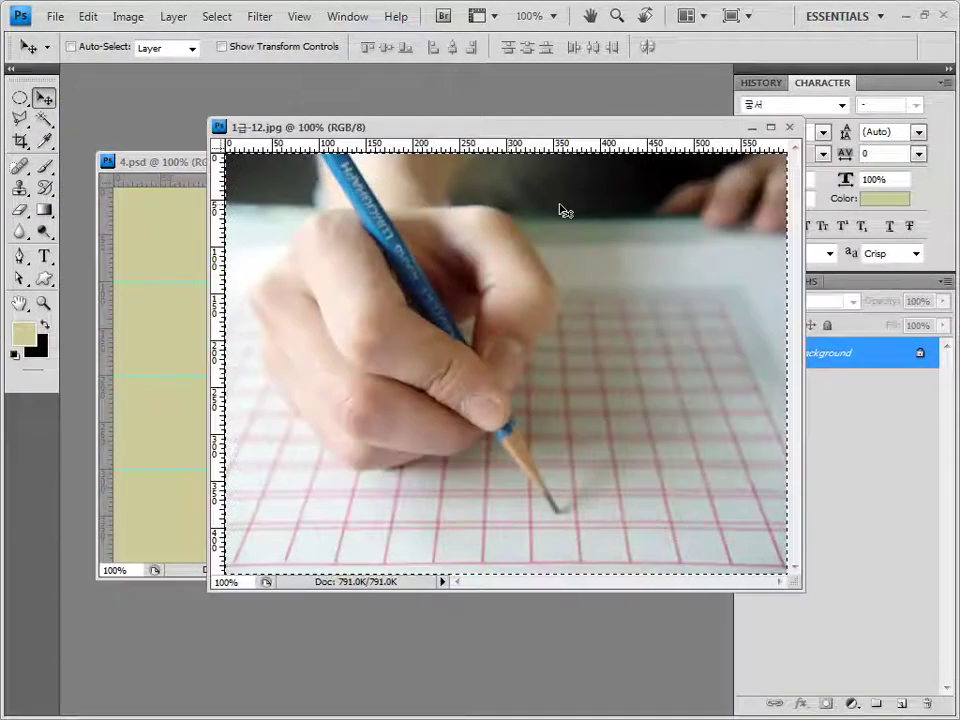
left_click(791, 130)
key("ctrl+v")
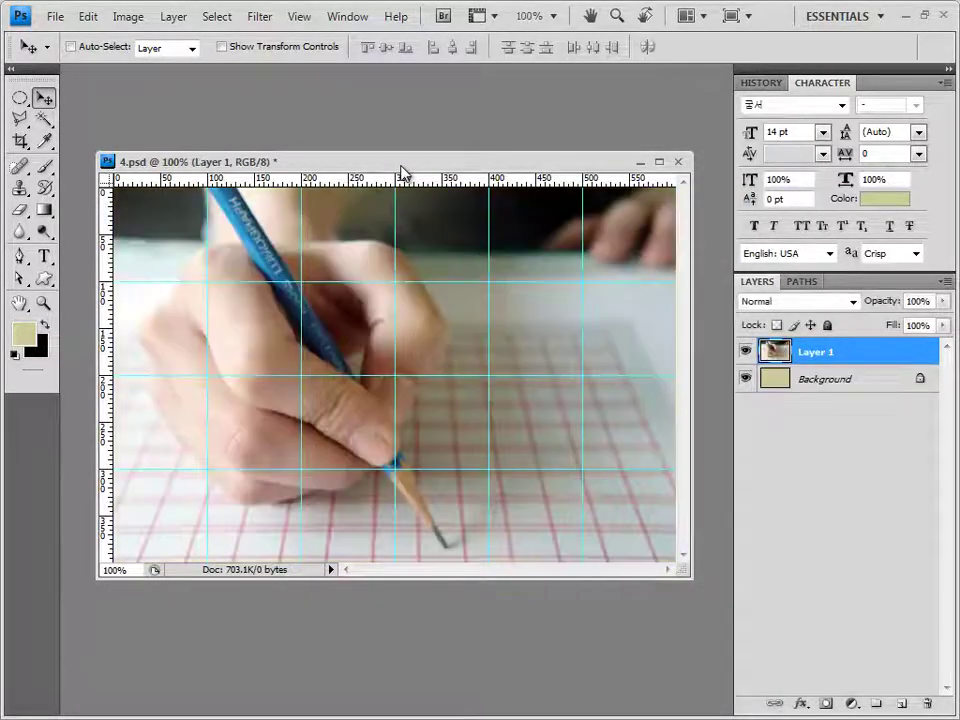
Apply the Texturizer filter to the pencil photo with Canvas texture, Scaling 100%, Relief 4 and Light Top
left_click(259, 17)
mouse_move(311, 300)
mouse_move(310, 332)
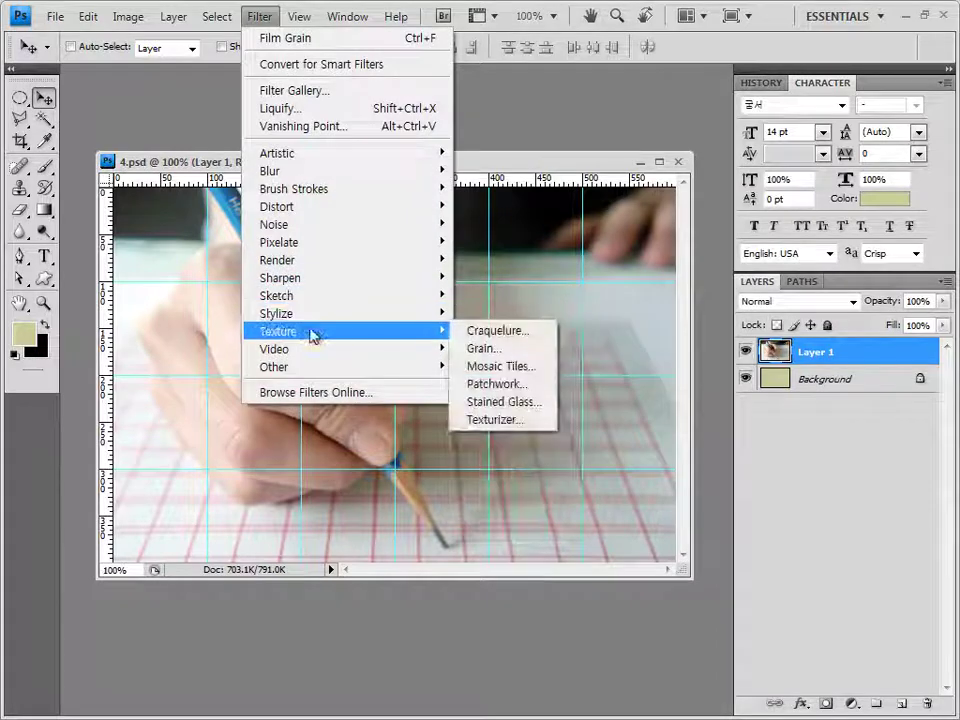
left_click(527, 399)
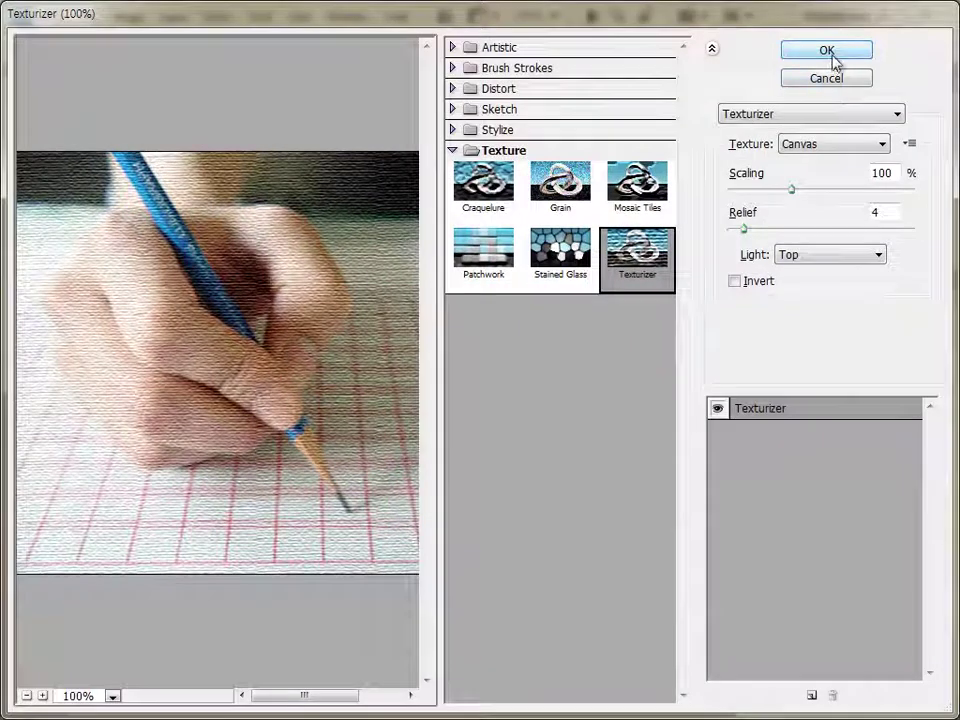
left_click(834, 55)
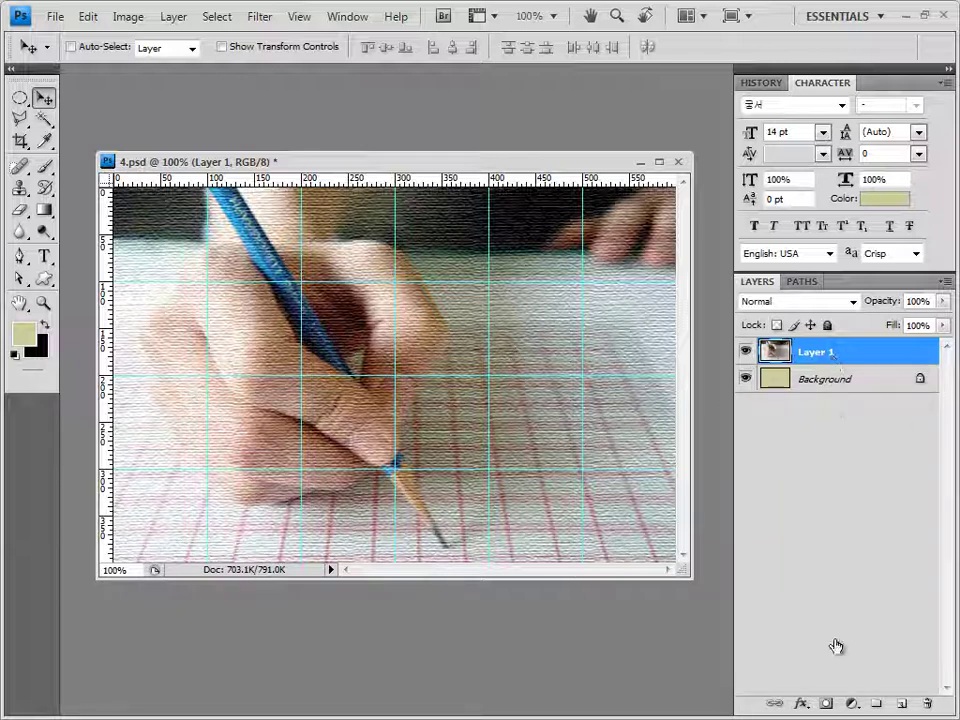
Add a layer mask to the pencil photo and fade it horizontally into the background with a white-to-black linear gradient about 320 px long
left_click(828, 705)
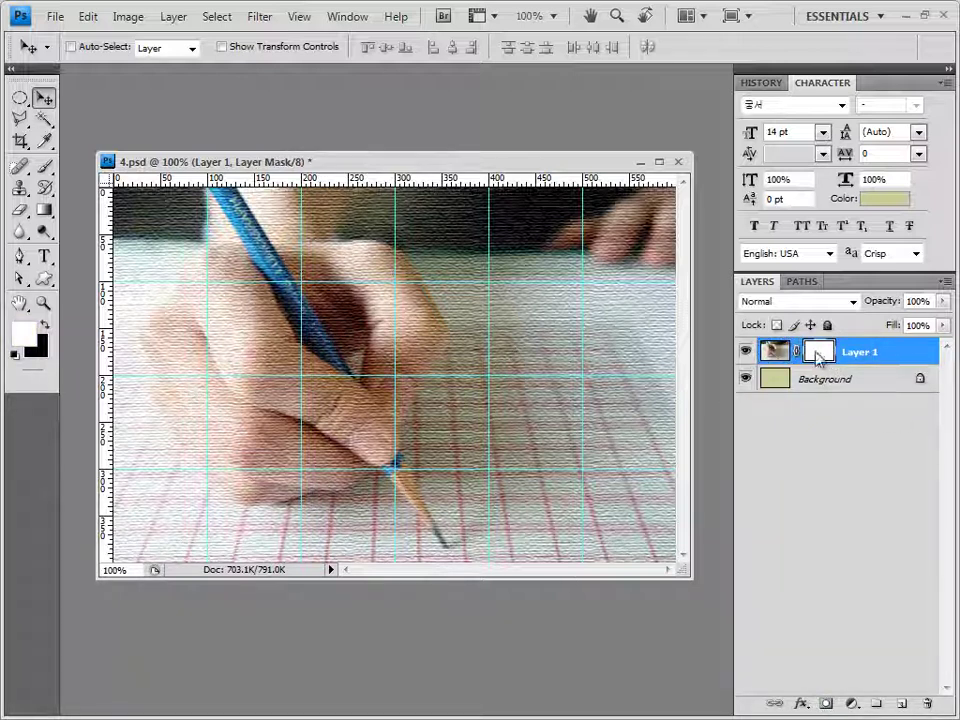
left_click(42, 214)
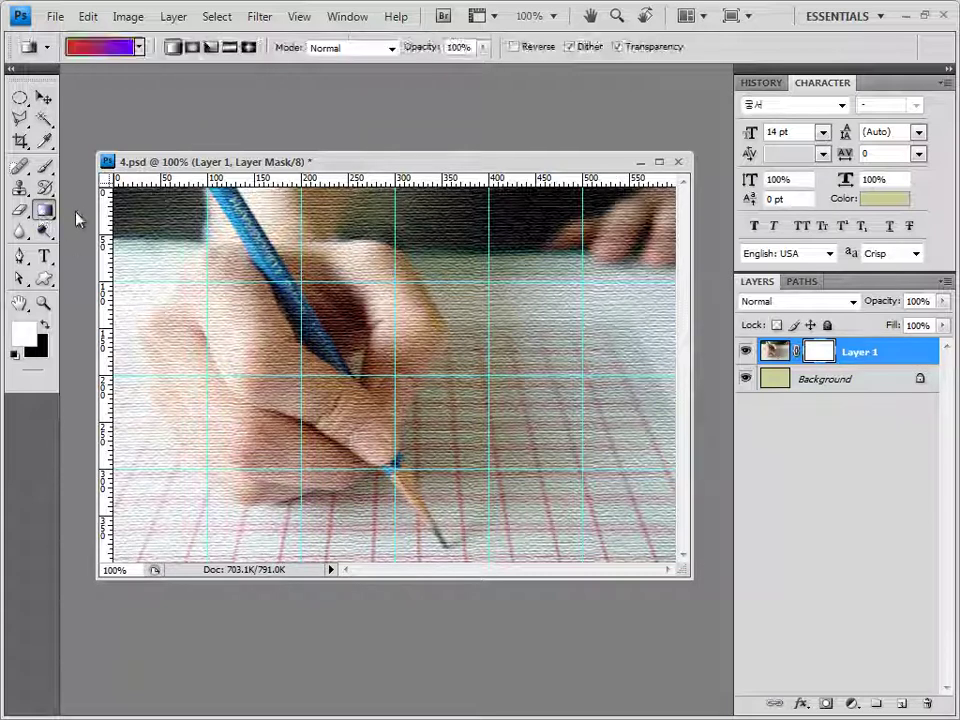
left_click(108, 52)
left_click(424, 211)
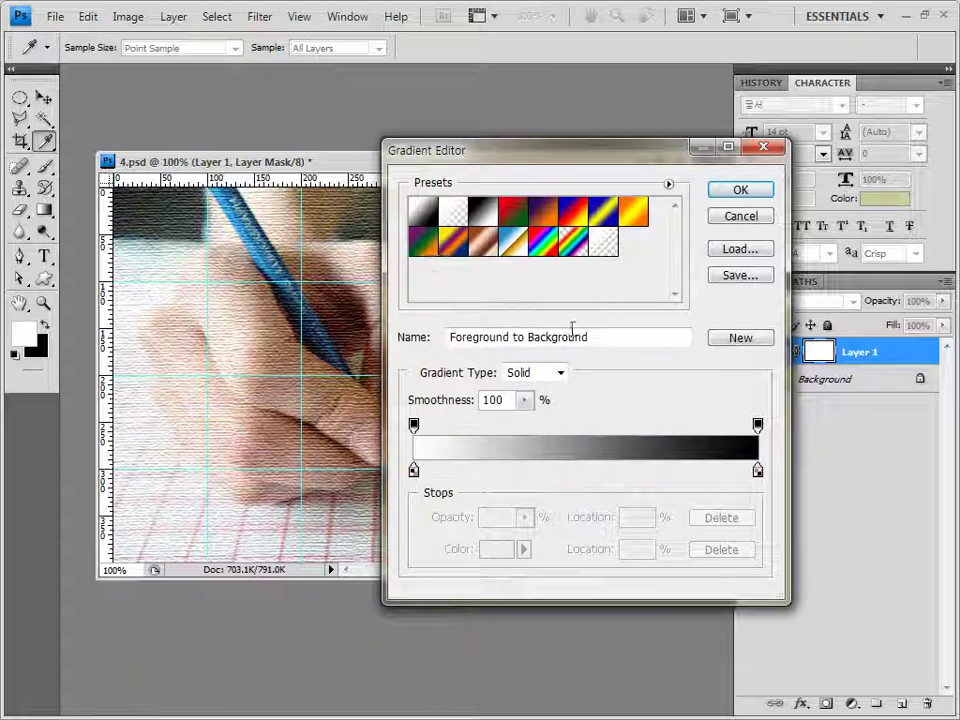
left_click(739, 191)
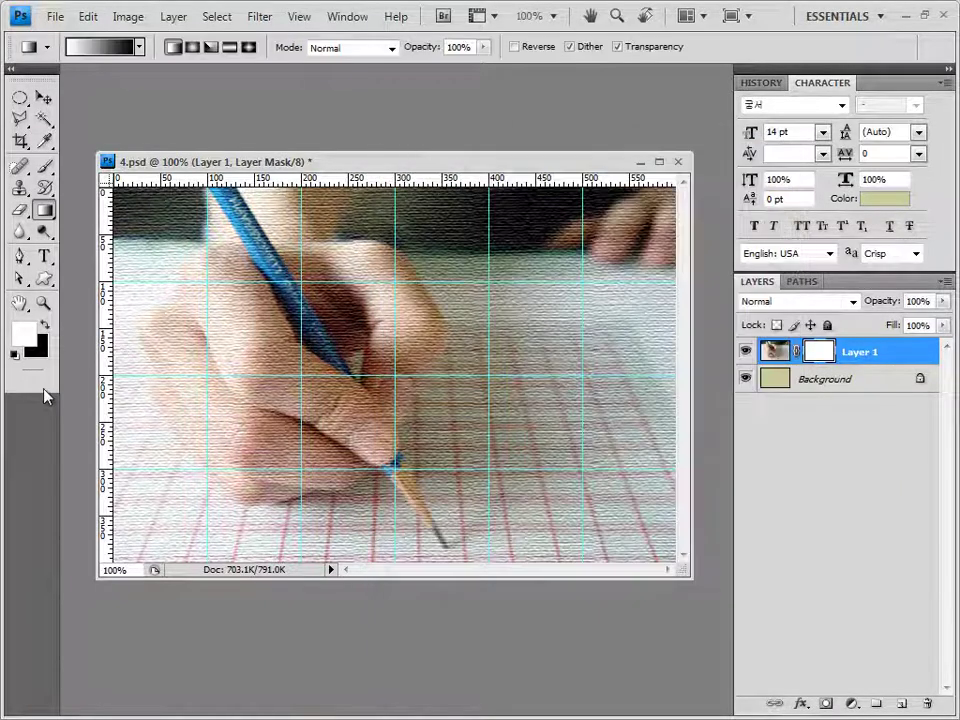
left_click(45, 326)
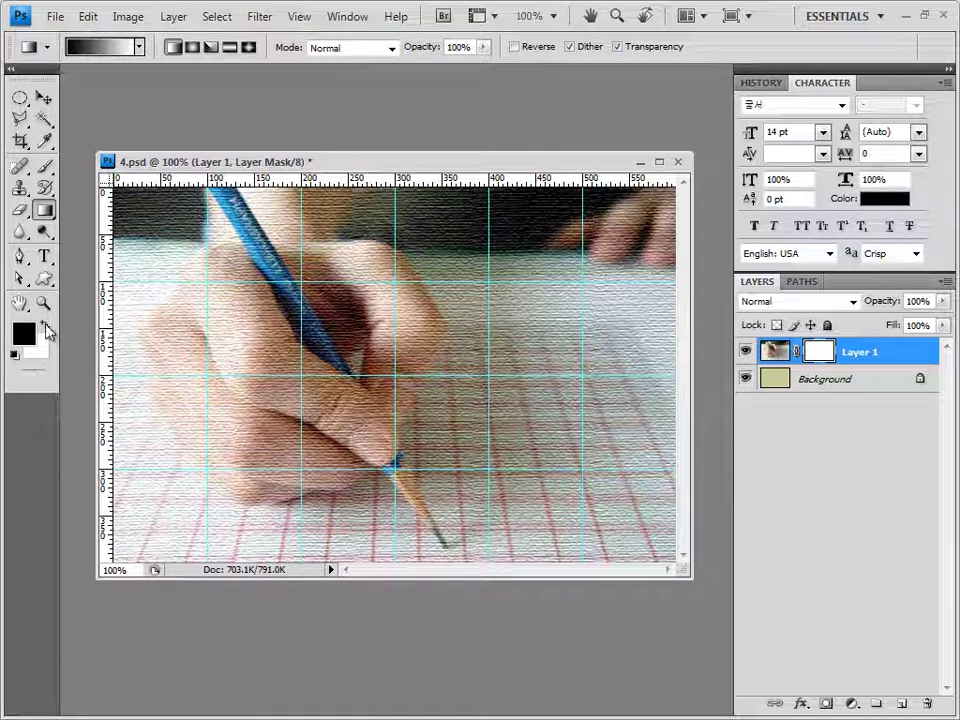
left_click(45, 326)
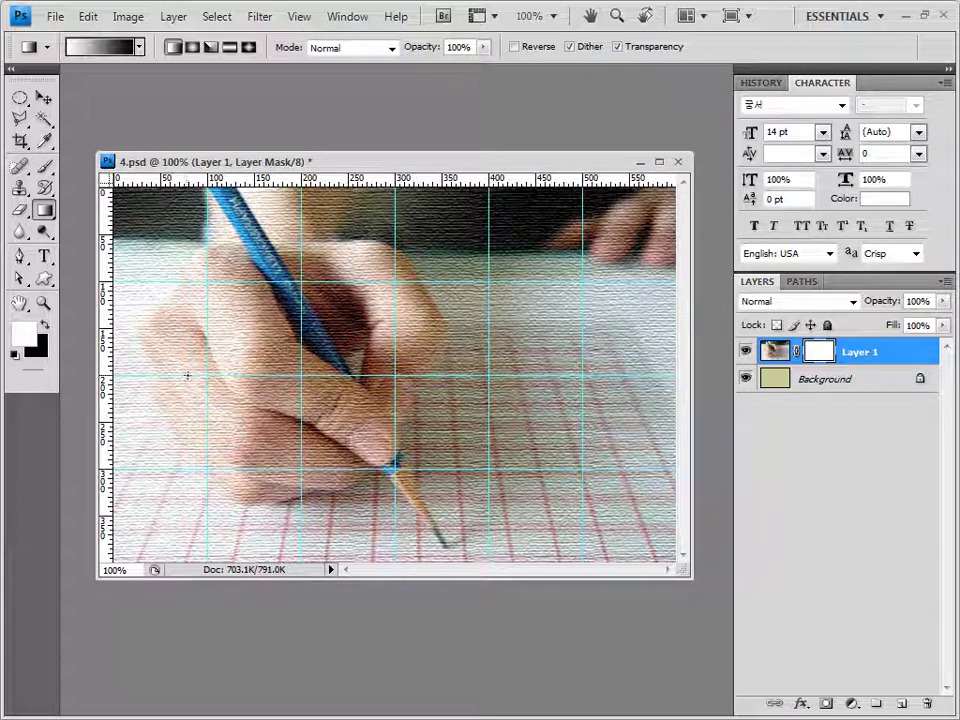
left_click_drag(187, 375, 489, 343)
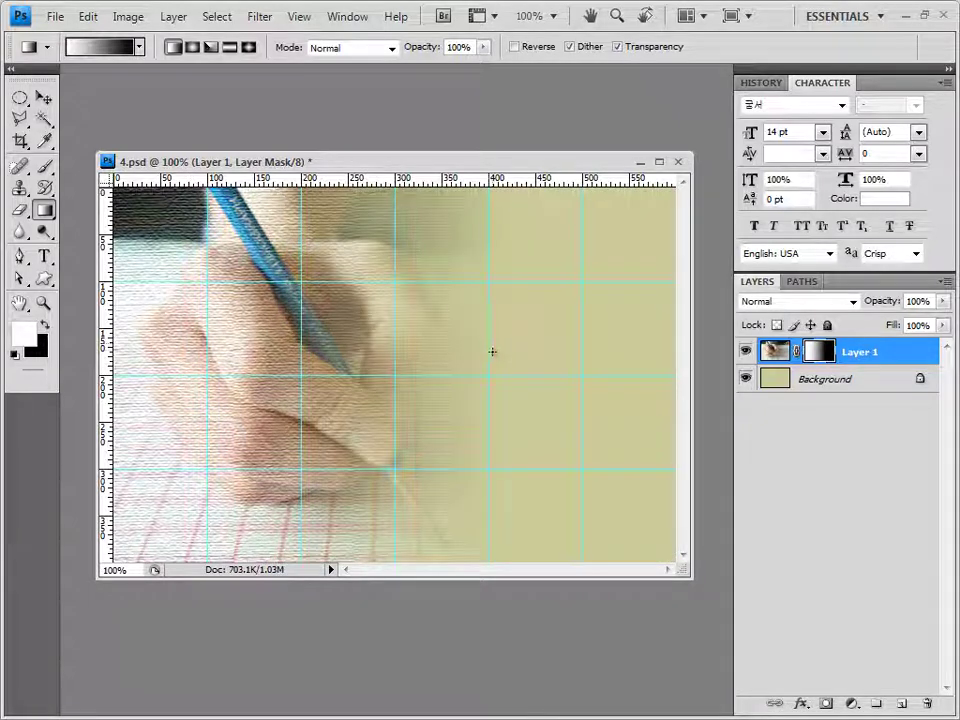
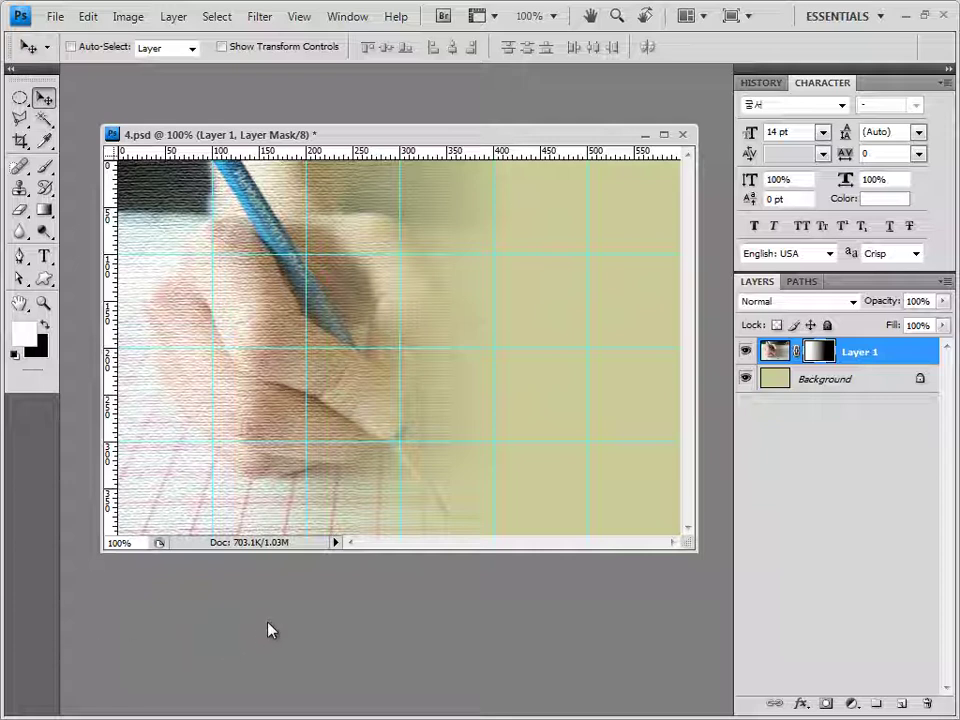
Set the Pen tool to create shape layers with no layer style applied
left_click(18, 258)
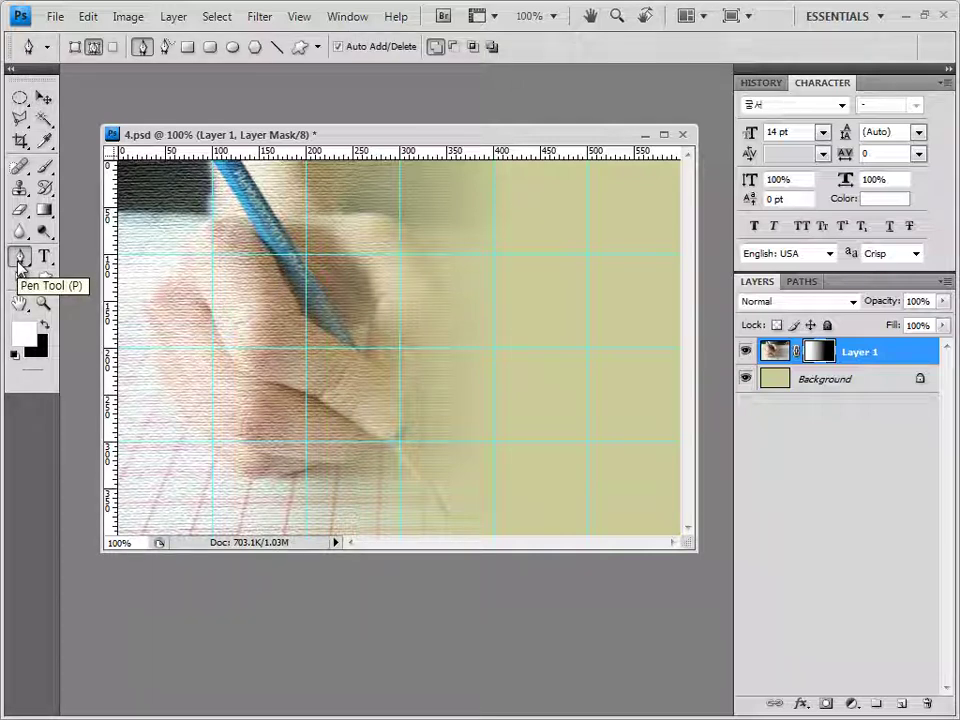
left_click(75, 47)
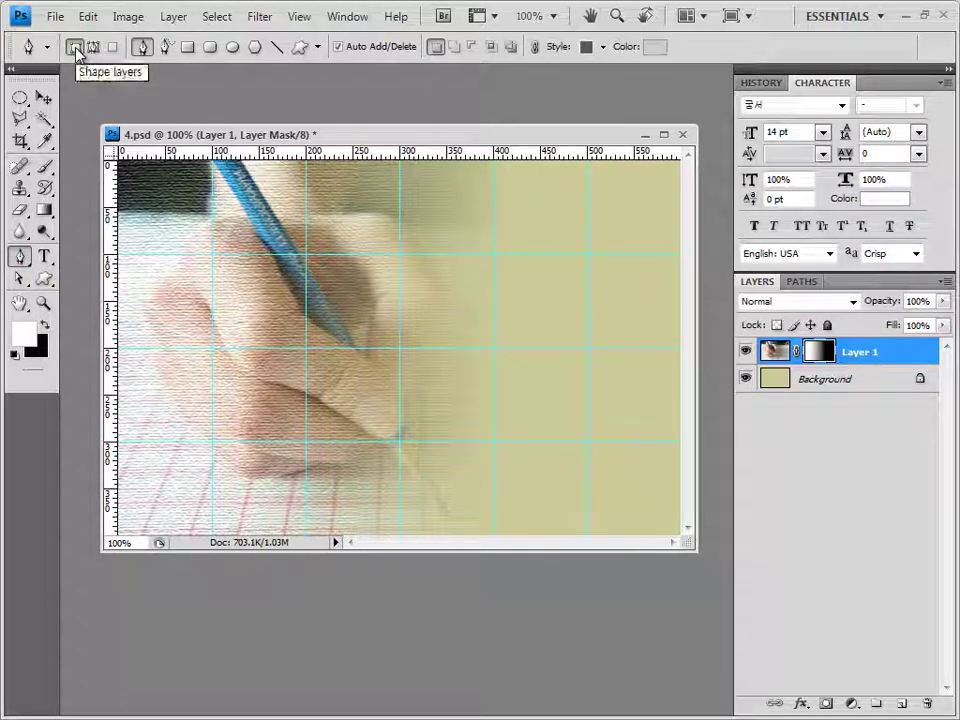
left_click(602, 47)
left_click(499, 88)
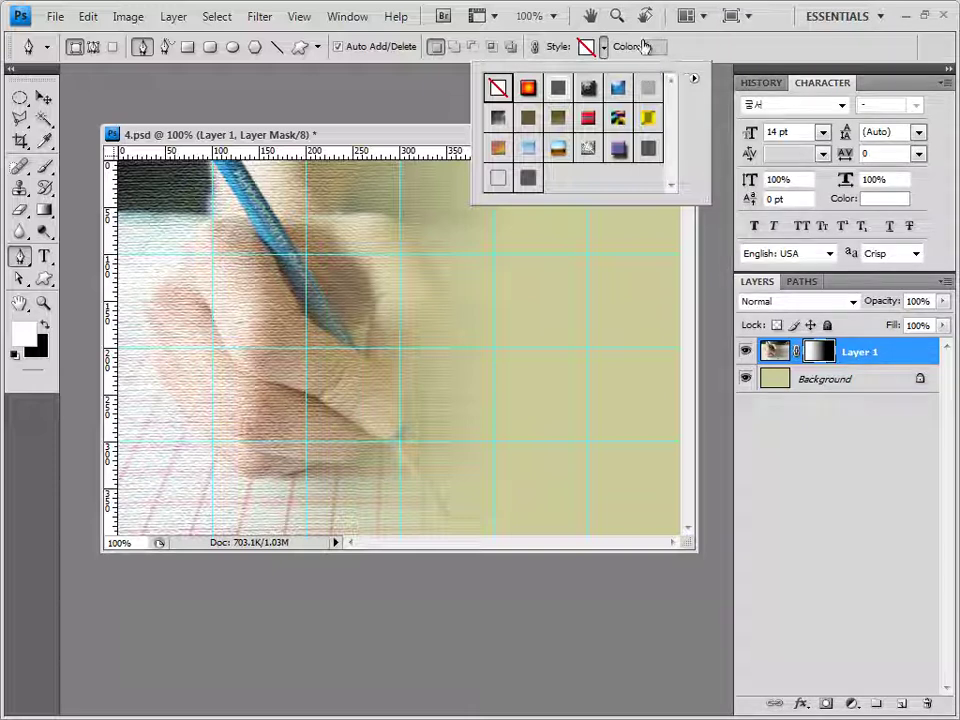
left_click(403, 130)
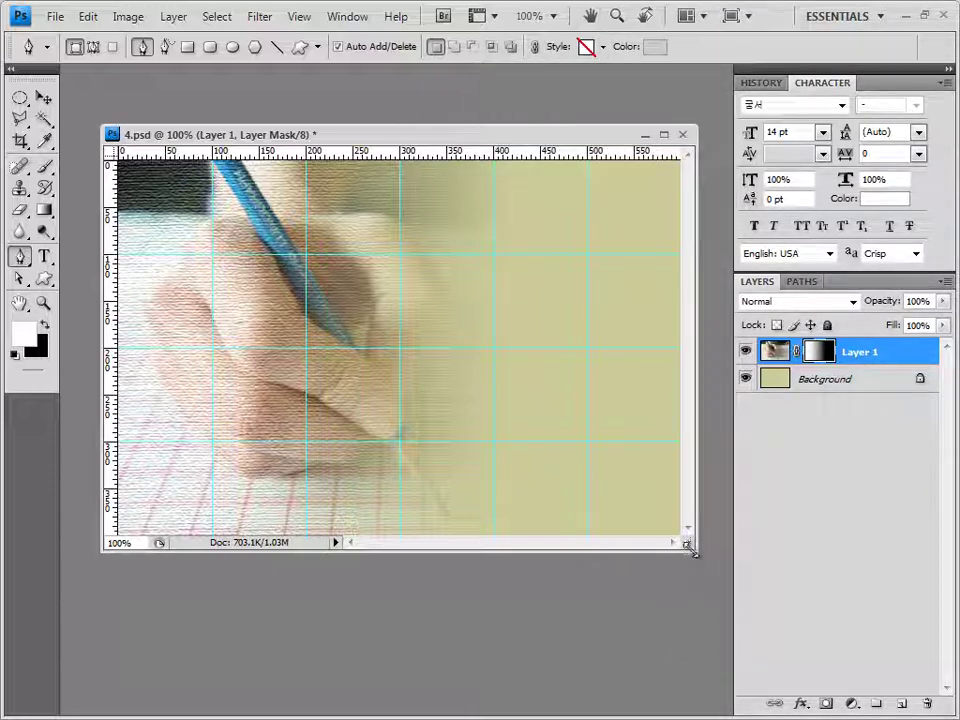
Draw a closed Pen shape layer across the canvas's full width below about 300 px, with its upper edge bowing downward
left_click_drag(690, 548, 722, 588)
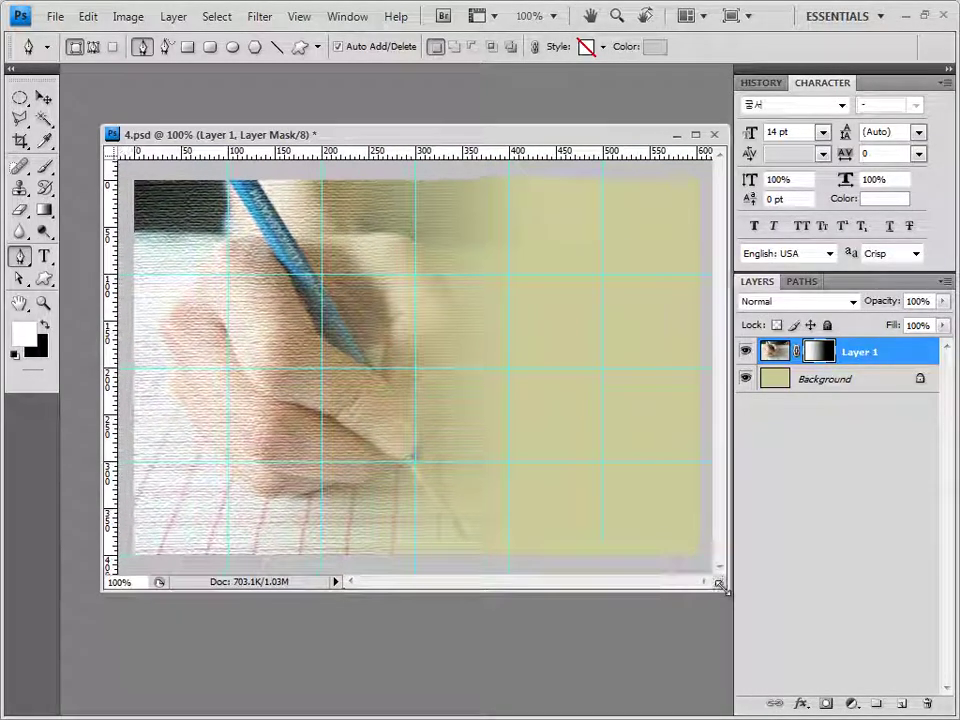
left_click_drag(540, 134, 510, 121)
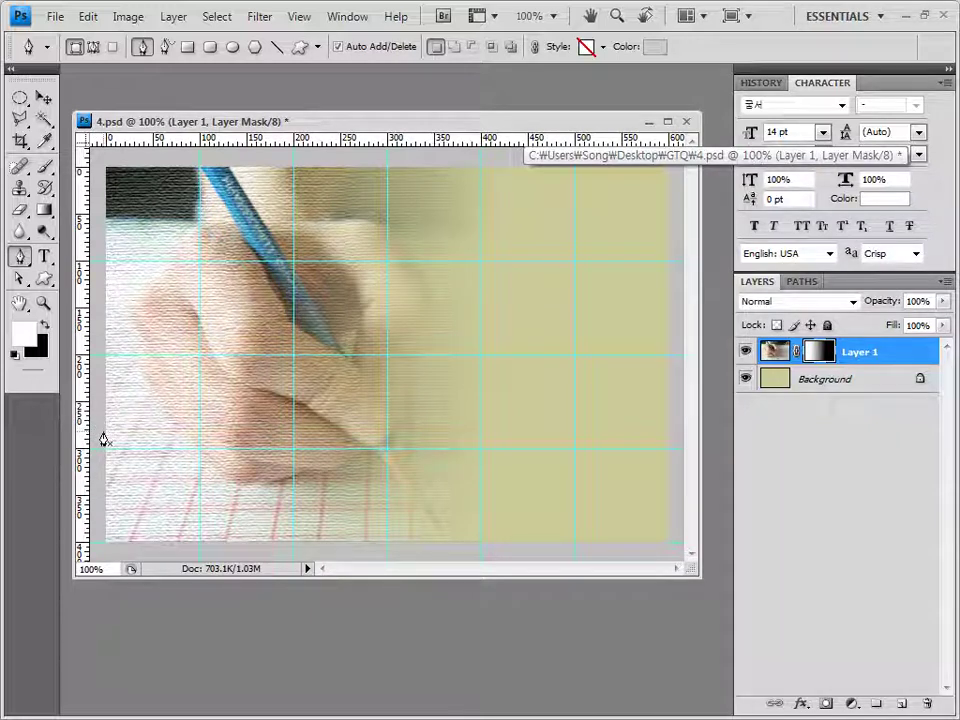
left_click(104, 441)
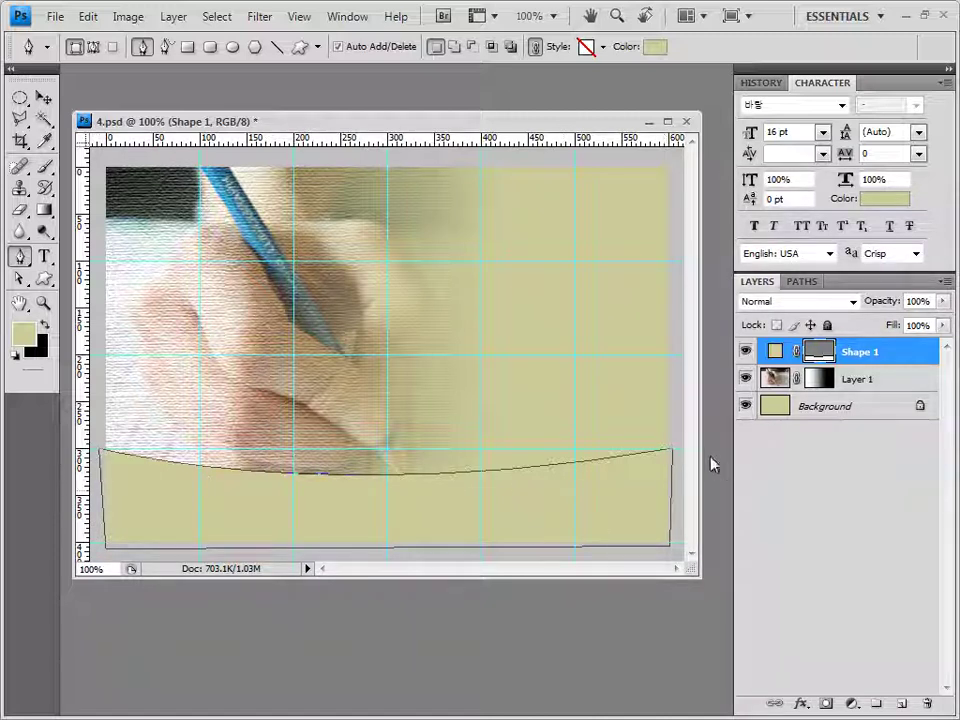
Set the fill colour of the curved band shape to white (ffffff)
double_click(776, 352)
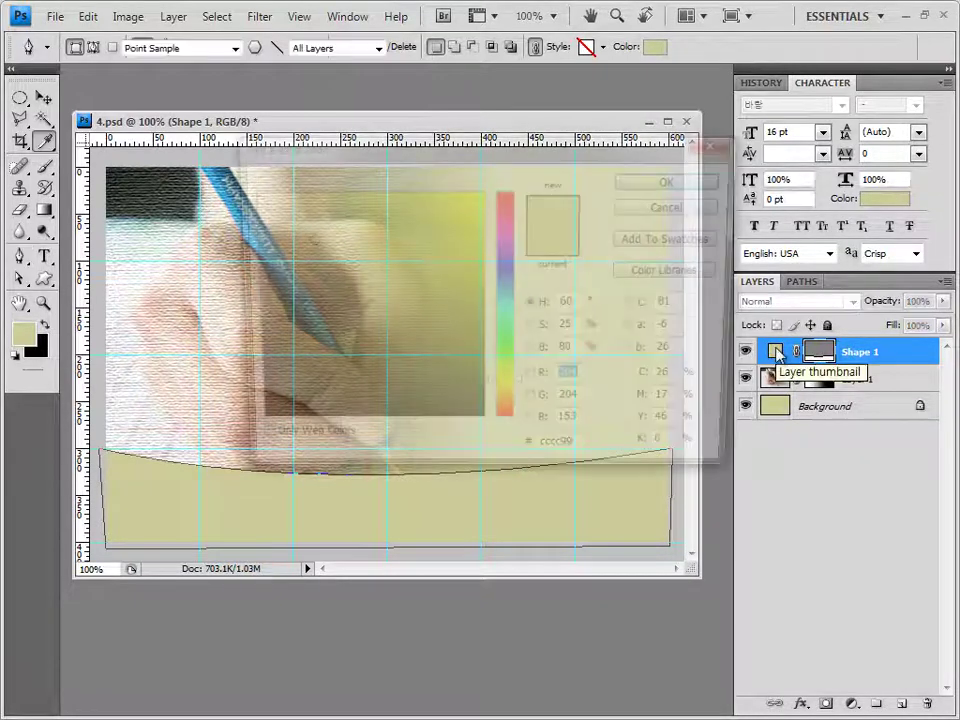
left_click(247, 192)
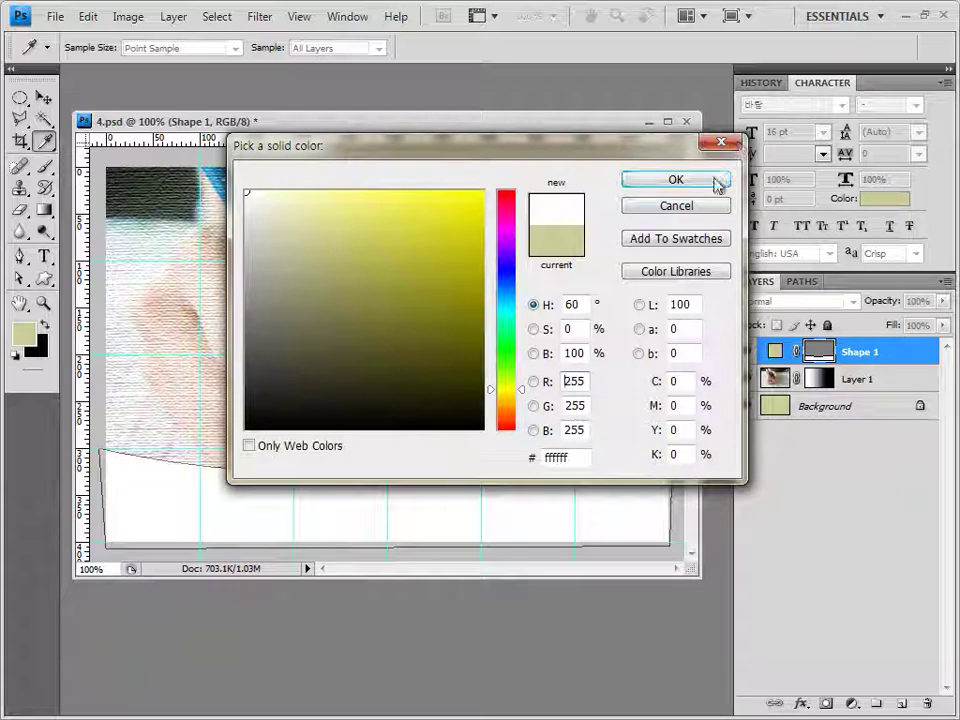
left_click(718, 184)
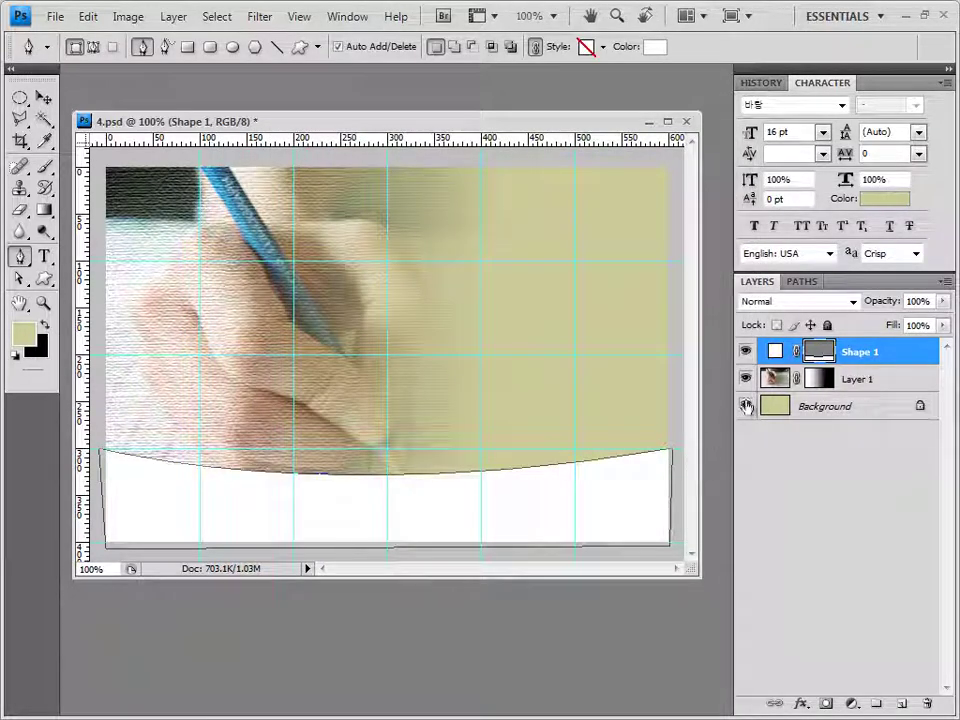
Add a Drop Shadow to the curved band shape with Use Global Light off and an angle of -9°
left_click(801, 704)
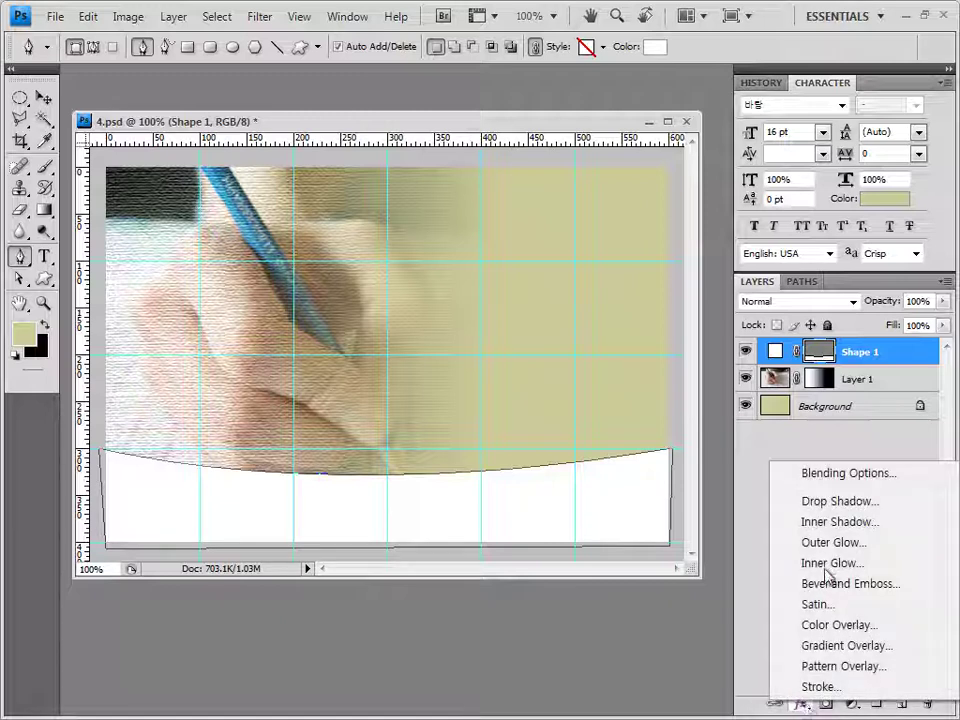
left_click(795, 503)
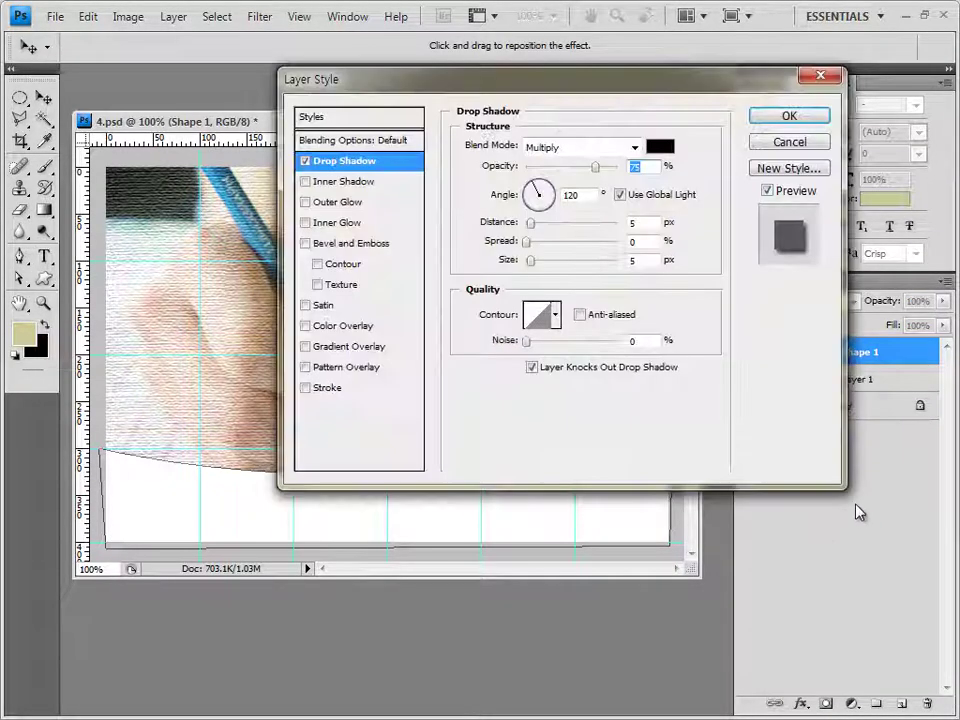
left_click(621, 196)
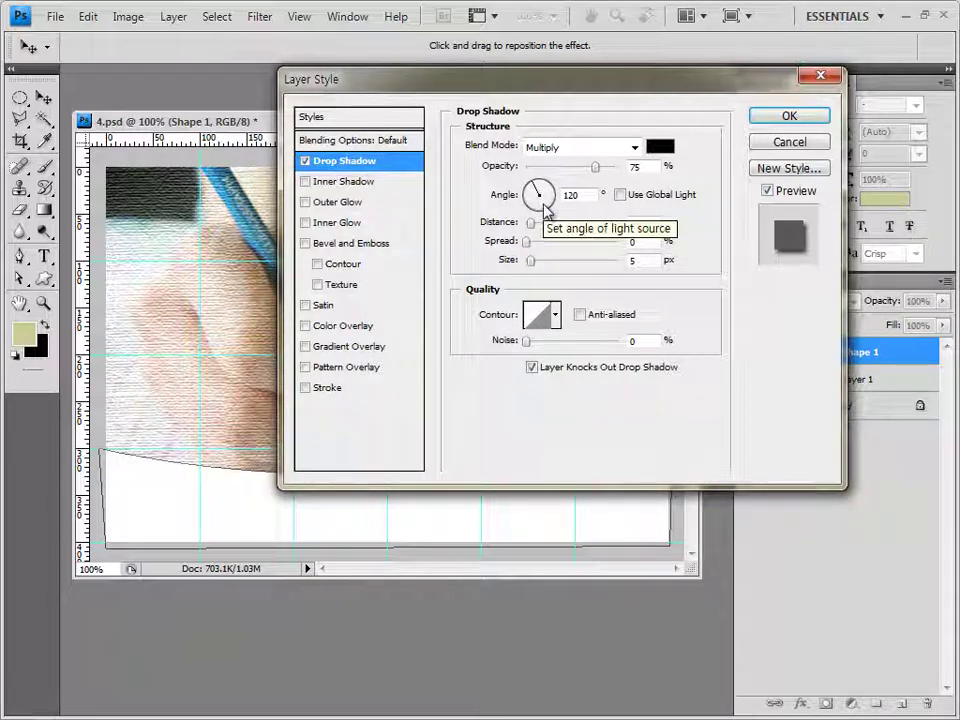
left_click_drag(545, 208, 553, 203)
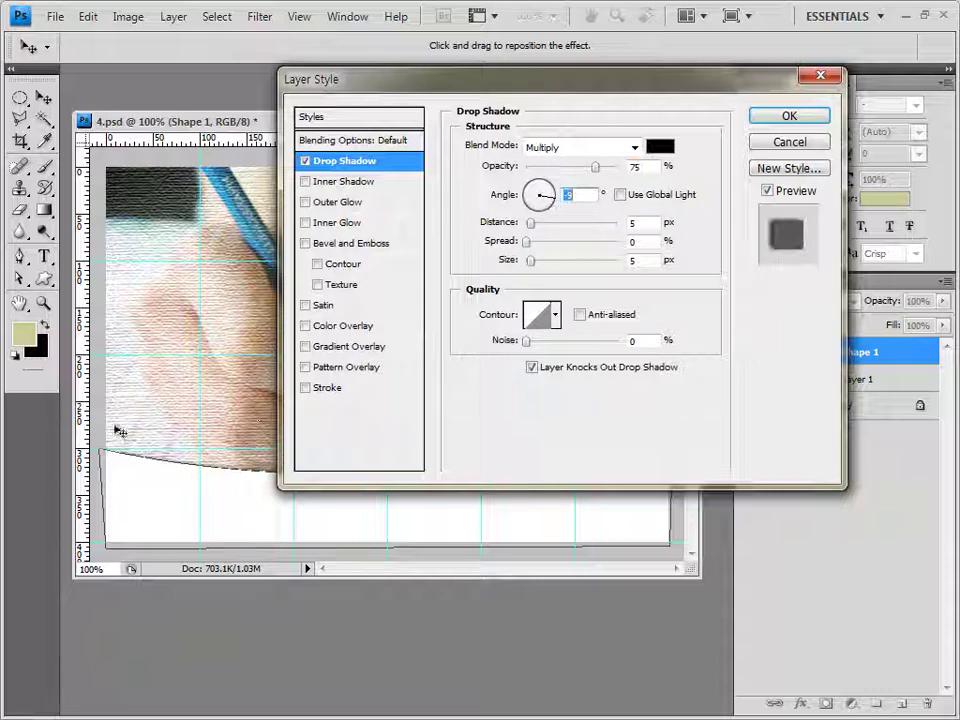
left_click_drag(564, 104, 532, 542)
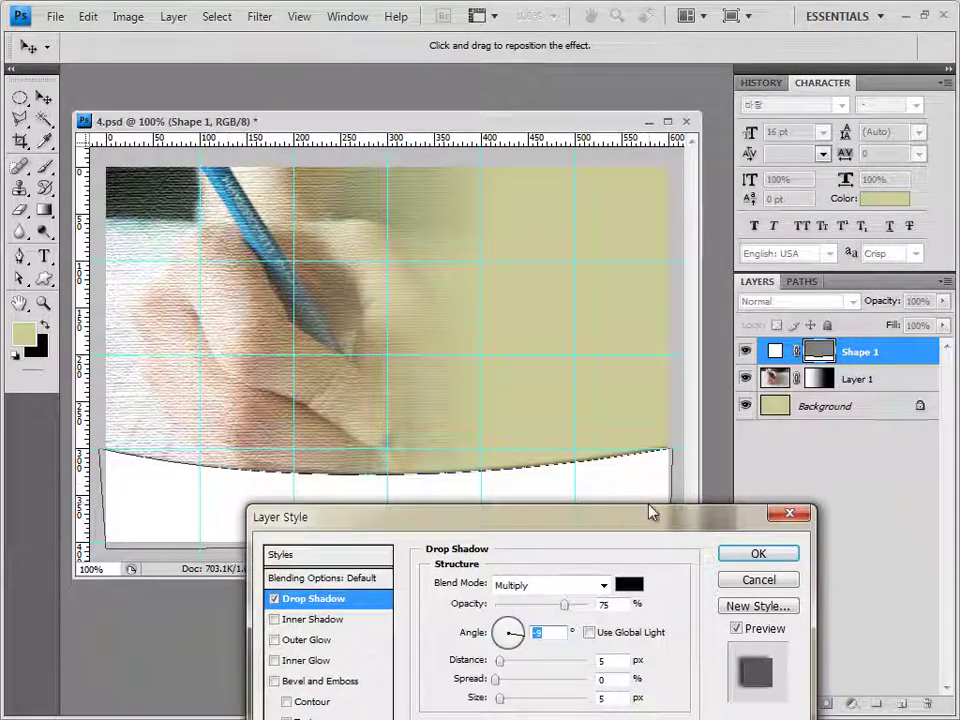
left_click_drag(643, 516, 613, 214)
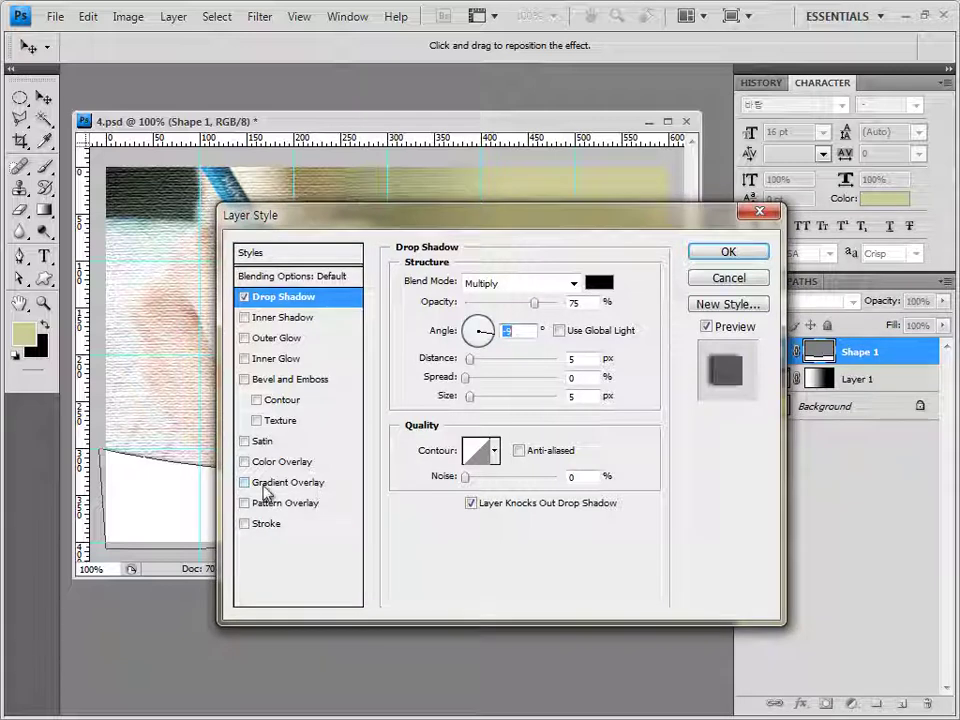
Enable a Gradient Overlay on the shape and set the gradient's starting colour stop to fbf1b2
left_click(300, 484)
left_click(516, 325)
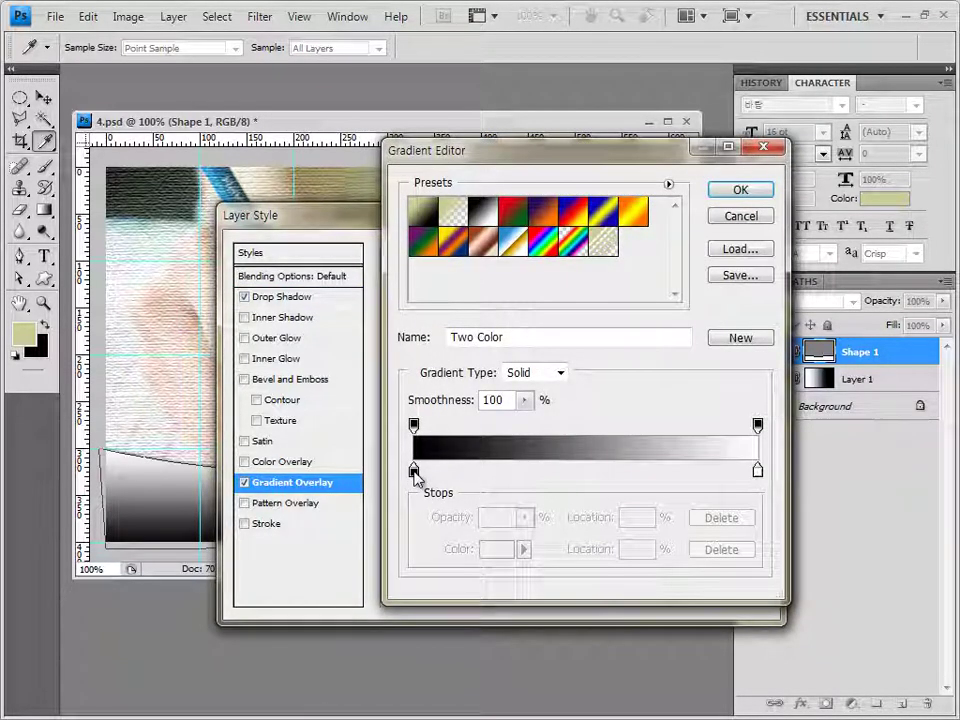
double_click(414, 470)
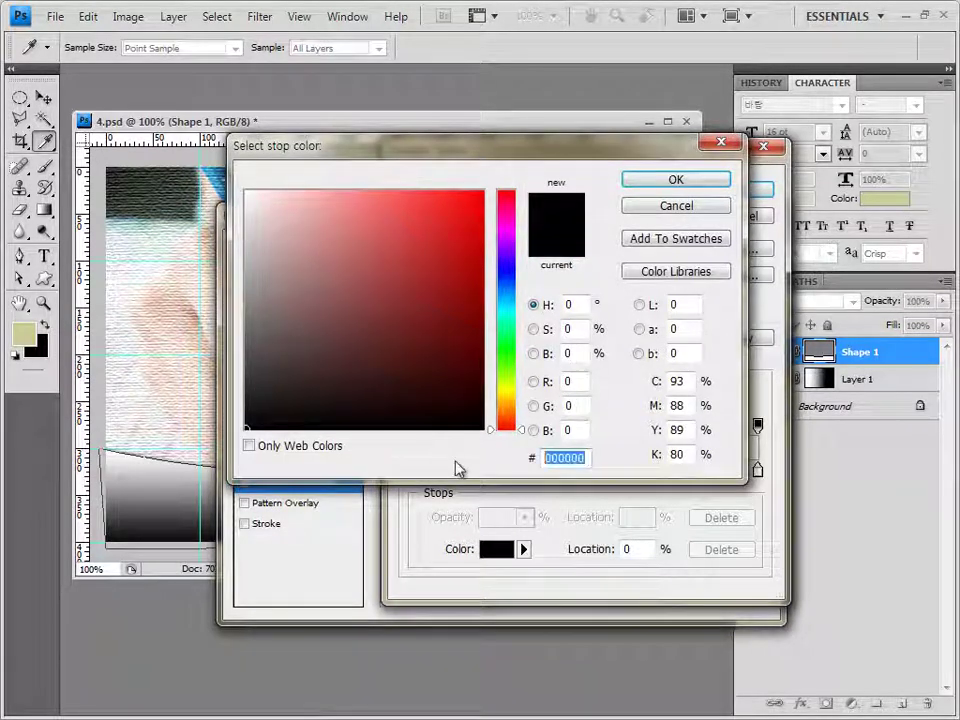
type("fbf1b2")
left_click(700, 182)
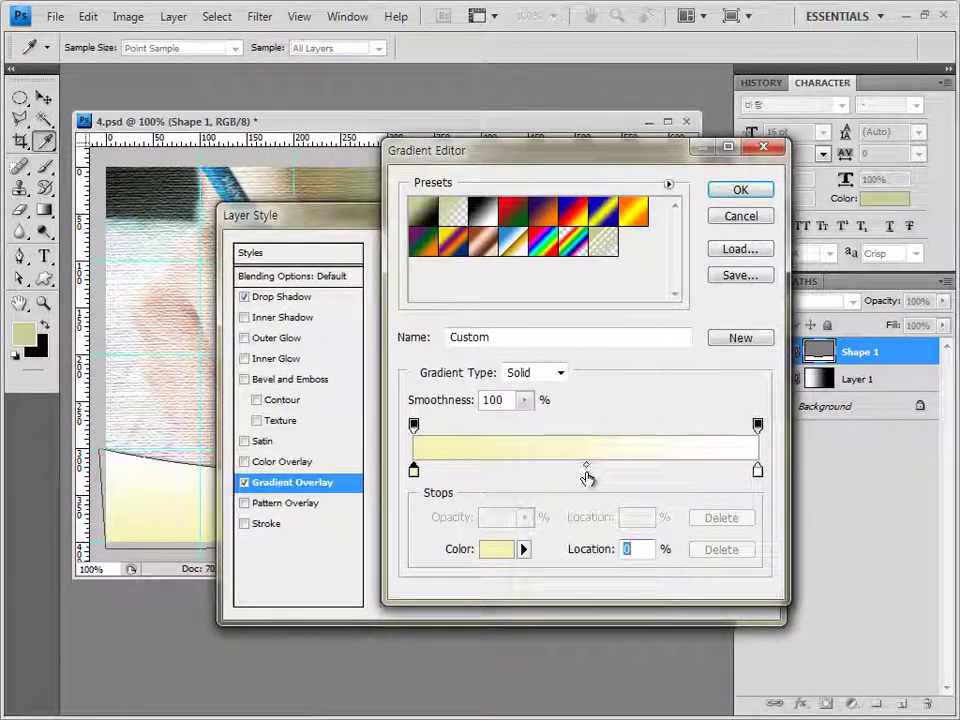
Add a middle colour stop at 50% of the gradient and set its colour to cae3cc
left_click(587, 472)
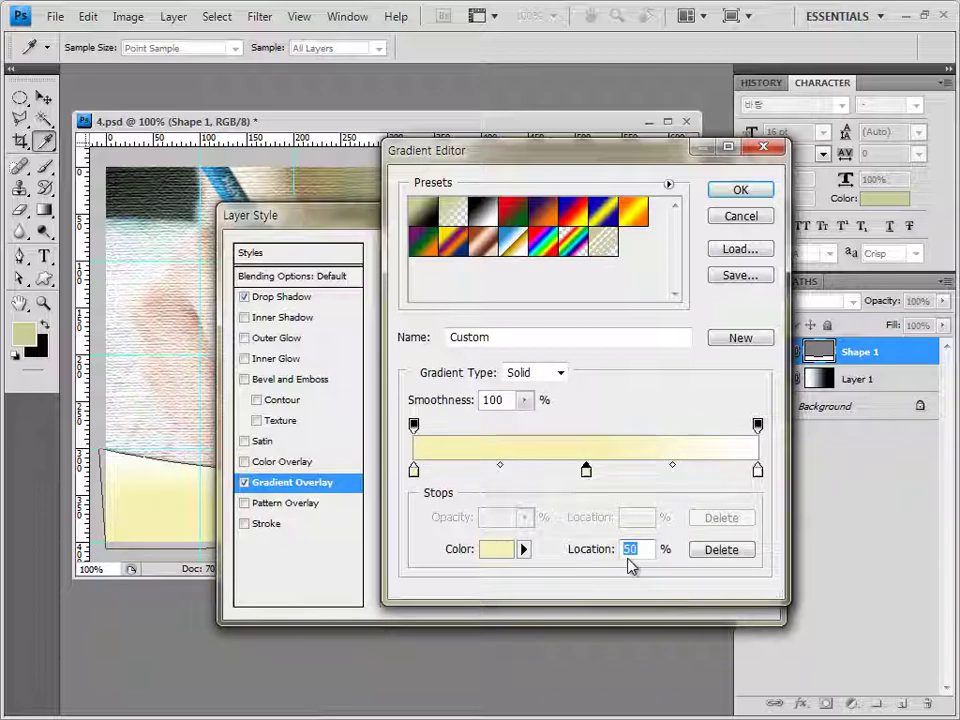
double_click(586, 470)
double_click(563, 457)
type("cae3cc")
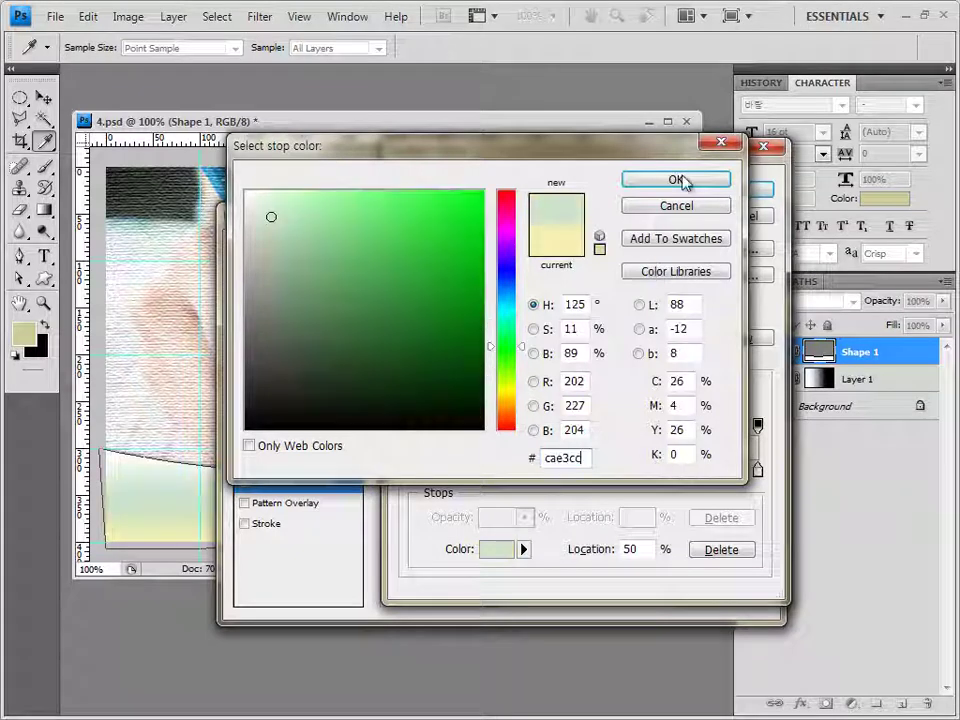
left_click(683, 181)
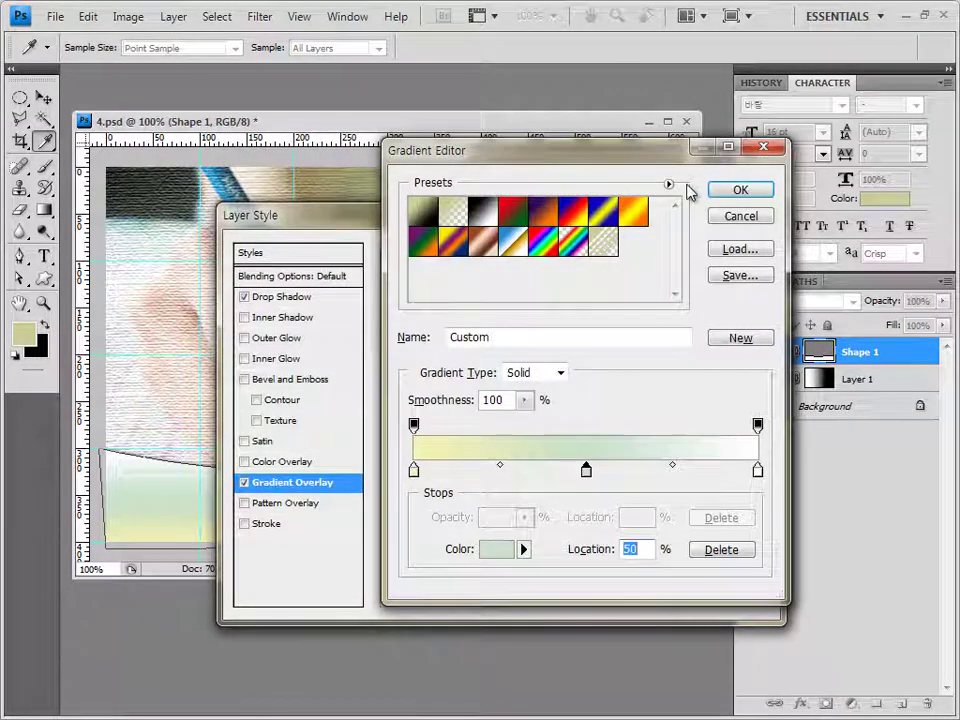
Set the gradient's end colour stop to 4599b1 and accept the edited gradient
double_click(757, 470)
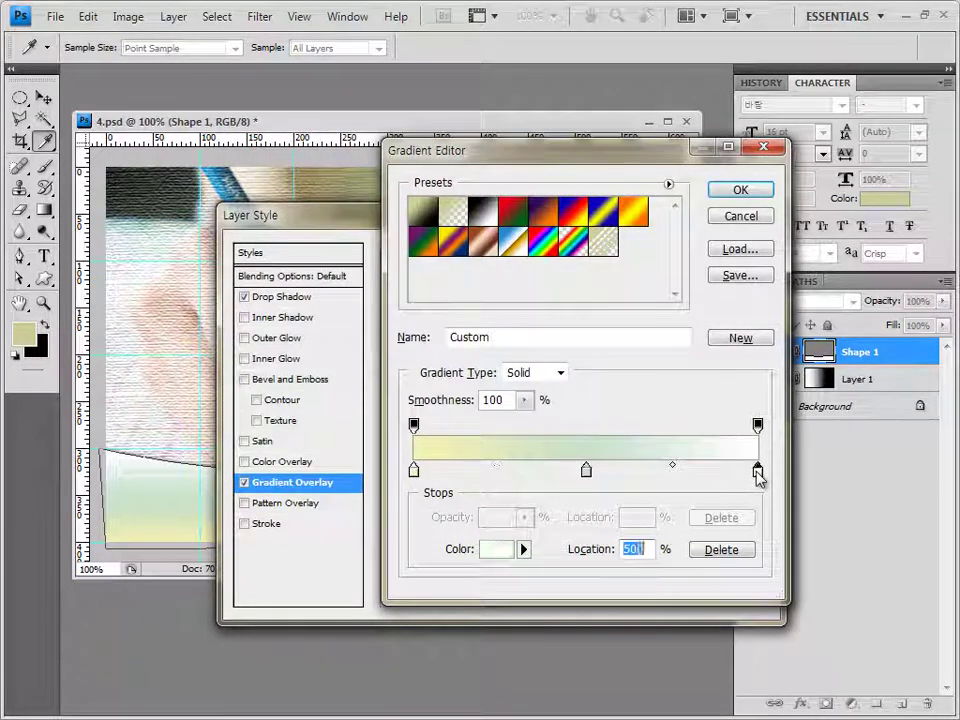
type("459991")
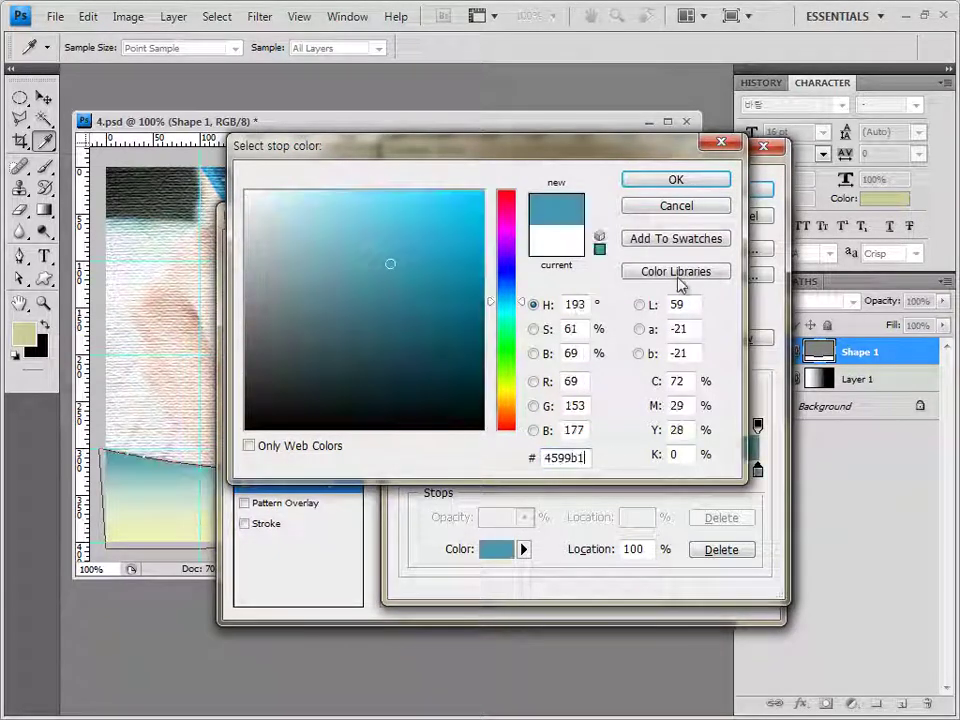
left_click(676, 180)
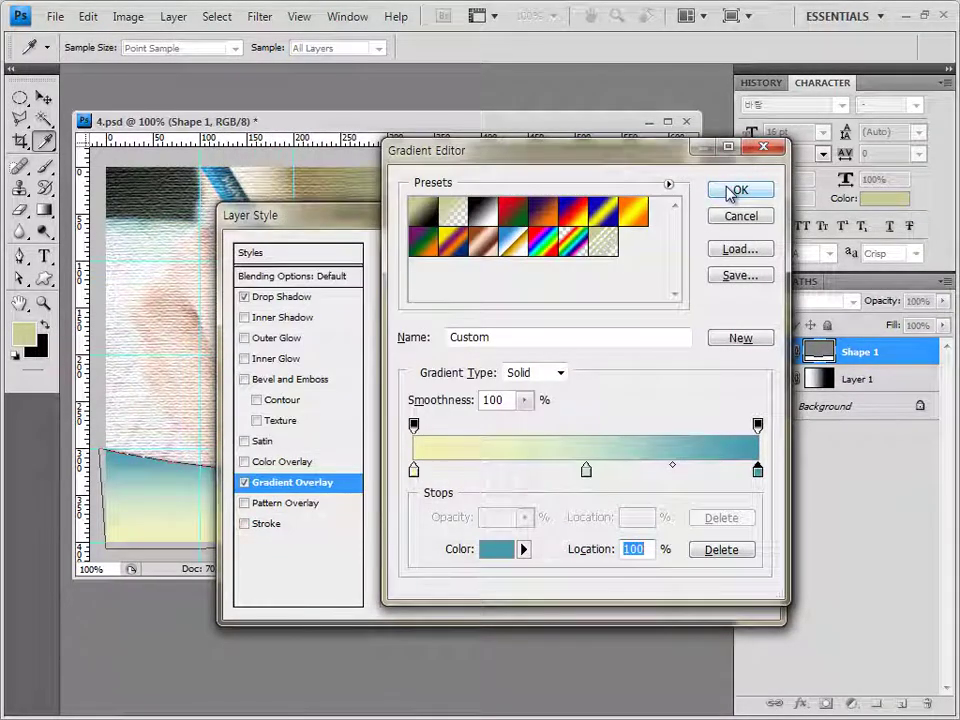
left_click(733, 191)
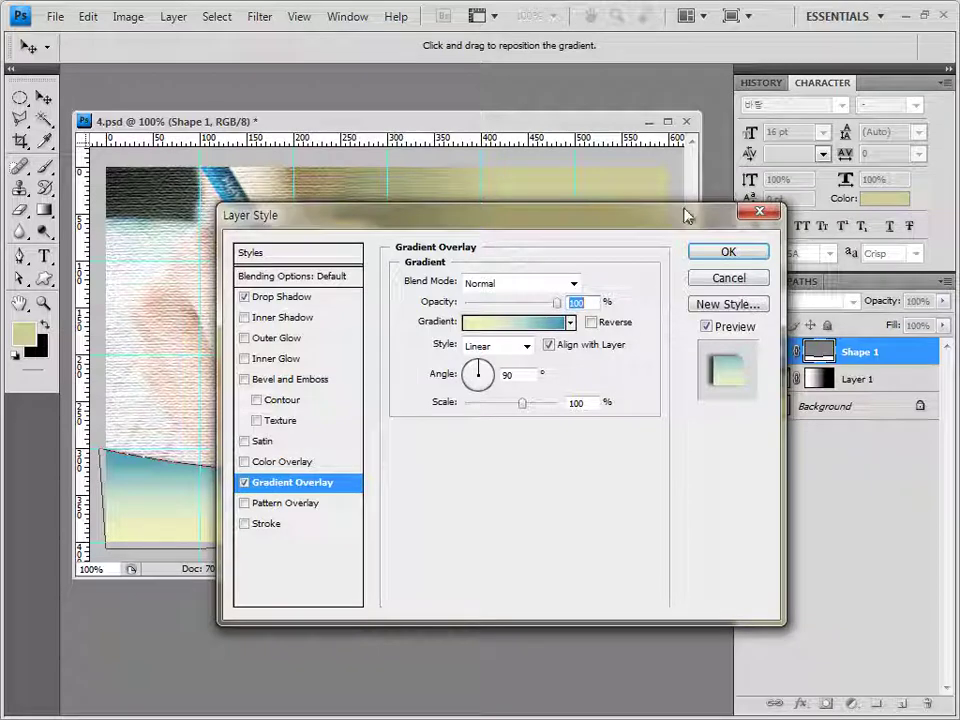
Apply the layer style to the curved band shape and collapse its effects list
left_click_drag(664, 219, 943, 316)
left_click_drag(882, 312, 710, 130)
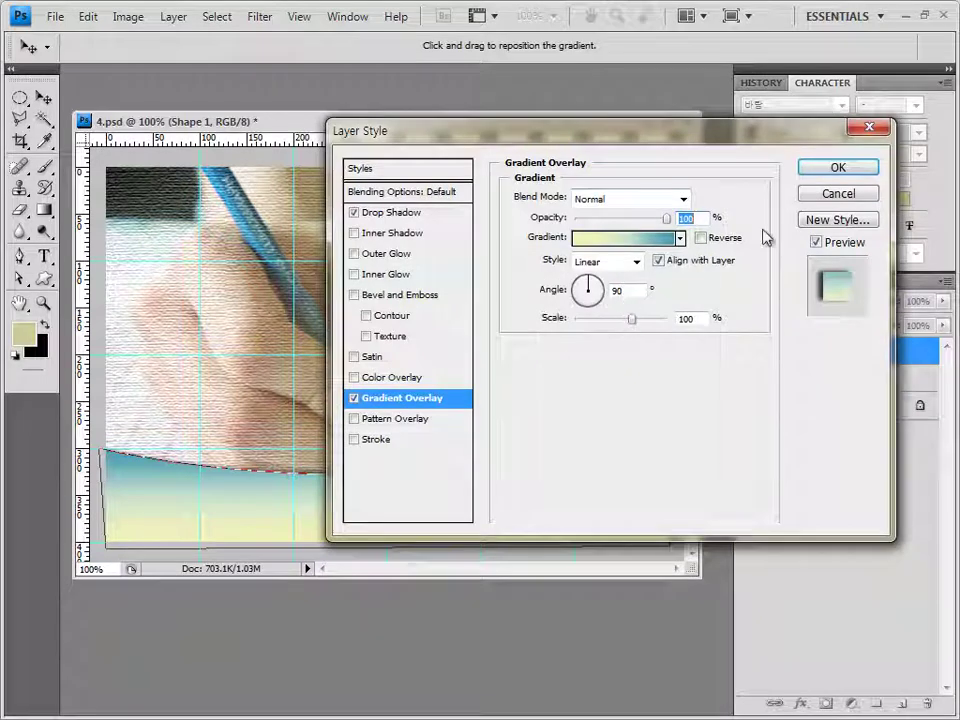
left_click(858, 172)
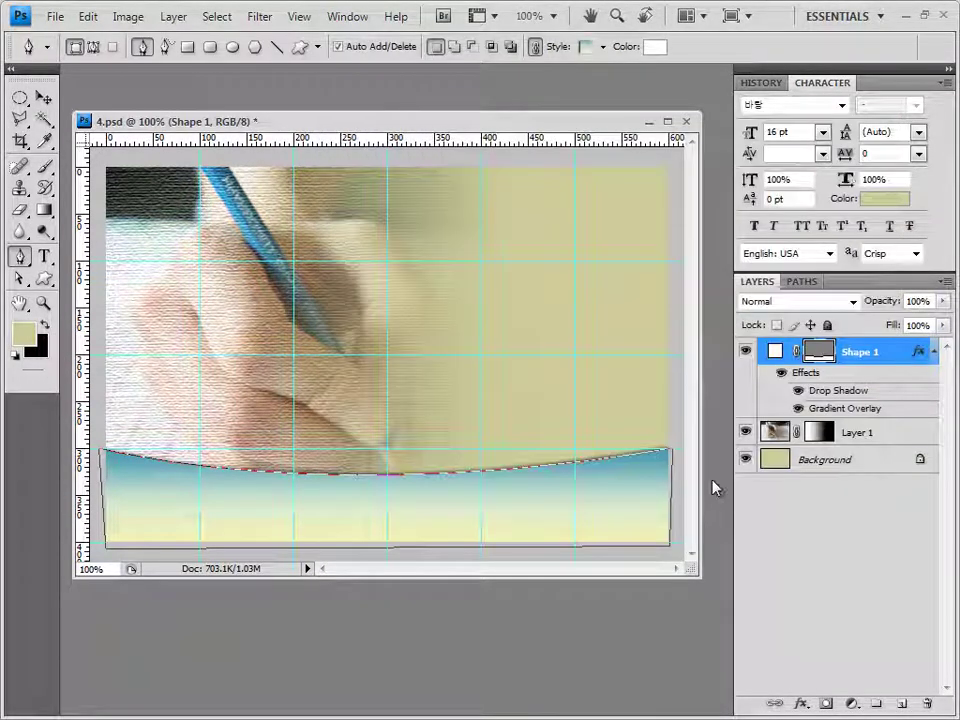
left_click(934, 351)
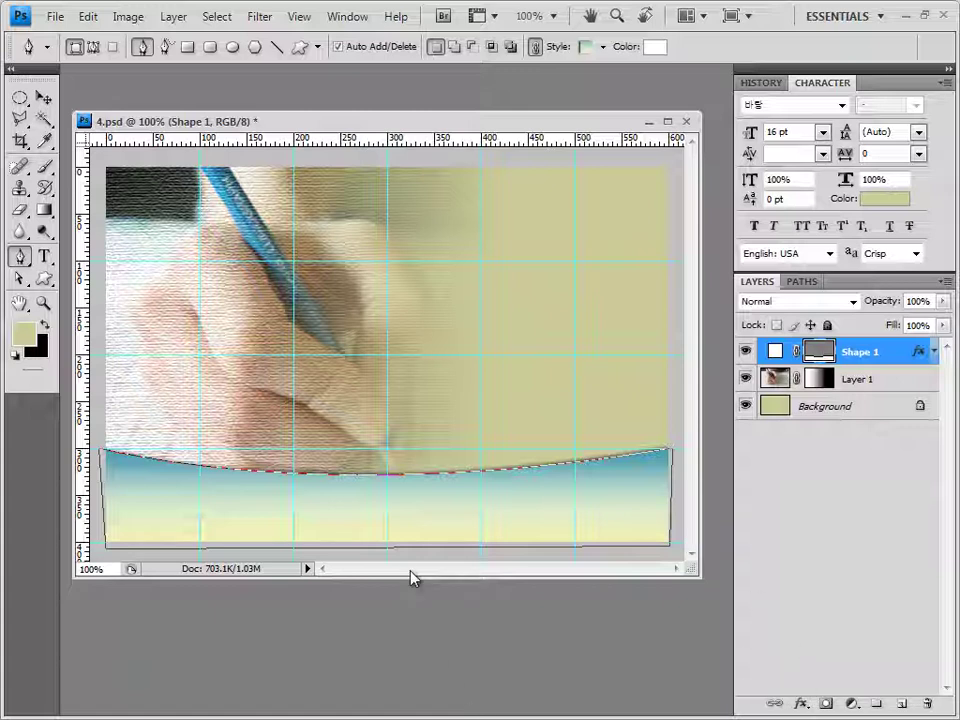
Create a new 40 by 40 pixel RGB document at 72 pixels/inch with a white background
key("ctrl+n")
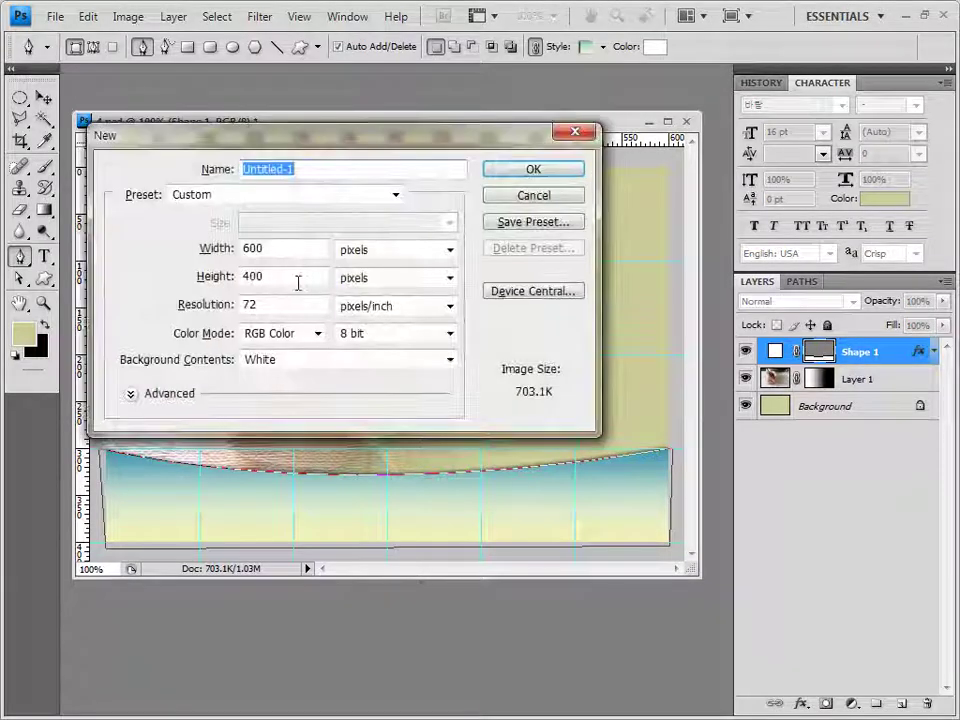
double_click(281, 248)
type("40")
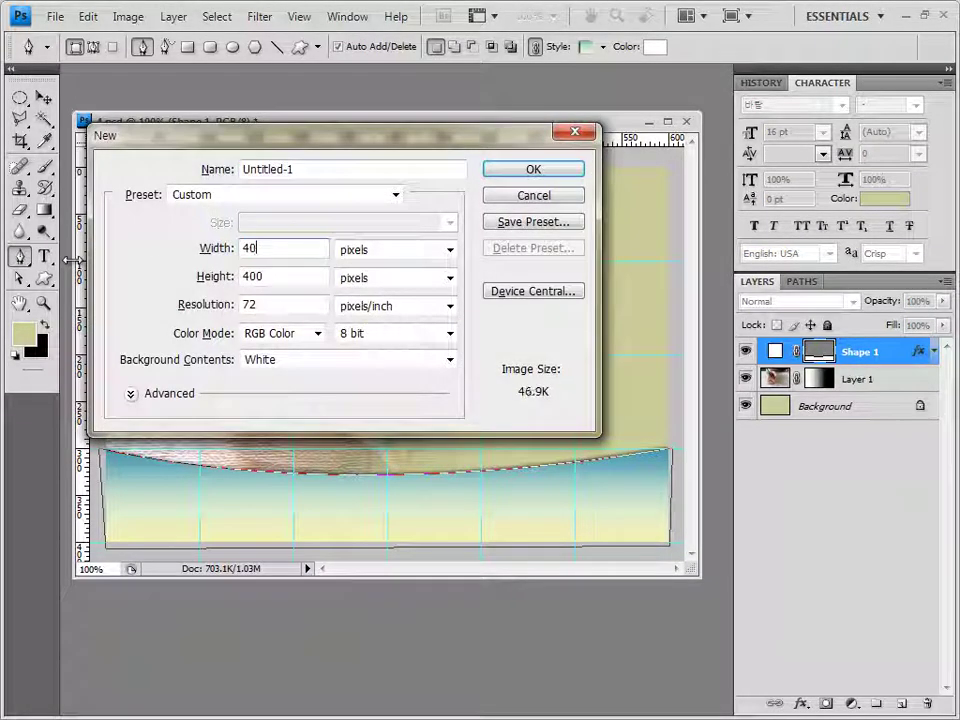
key("Tab")
key("Tab")
type("40")
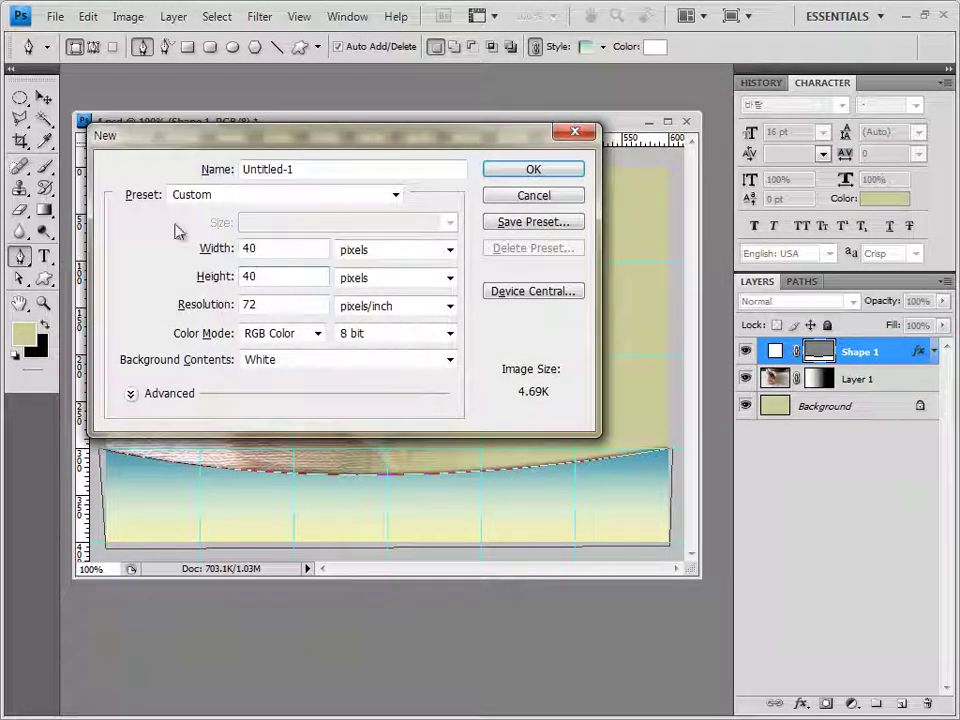
left_click(565, 174)
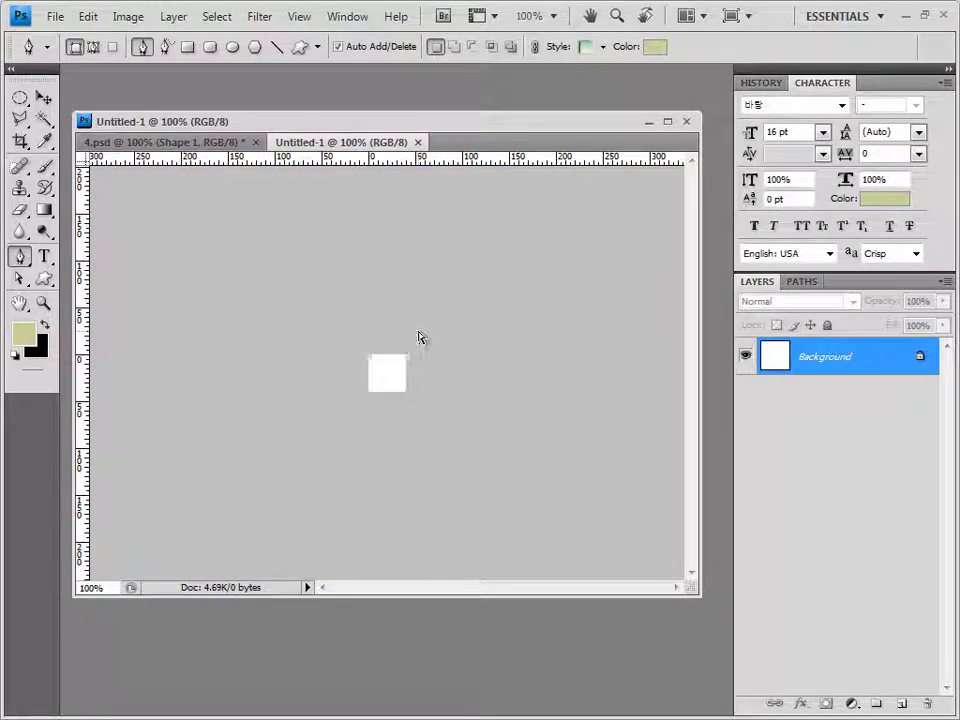
Add an empty layer to the new document and hide the white Background layer
key("ctrl+plus")
key("ctrl+plus")
key("ctrl+plus")
key("ctrl+plus")
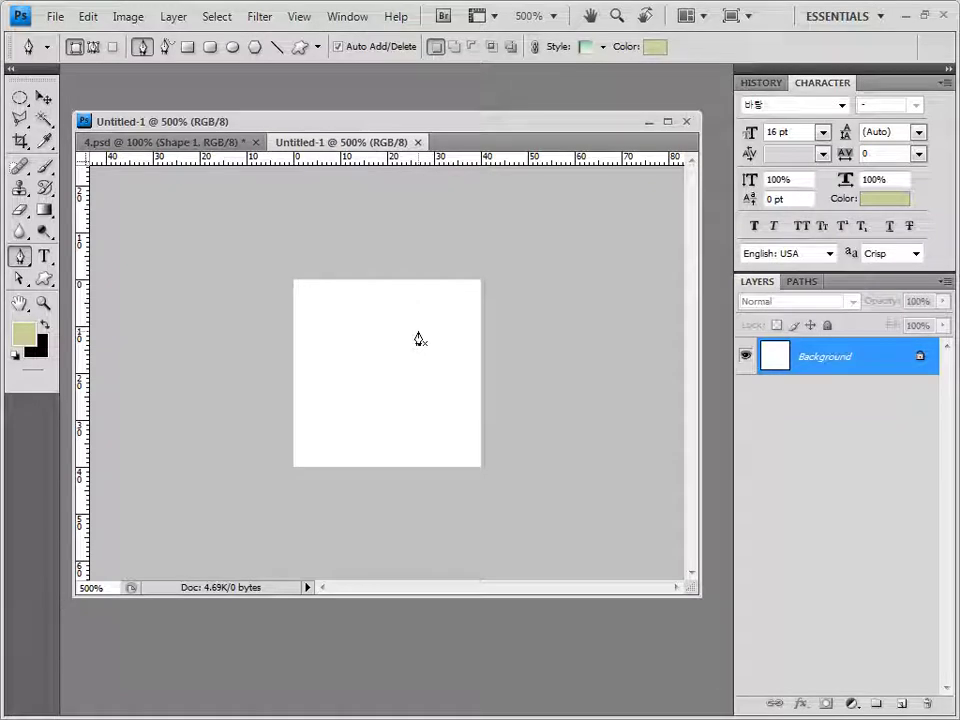
left_click(905, 705)
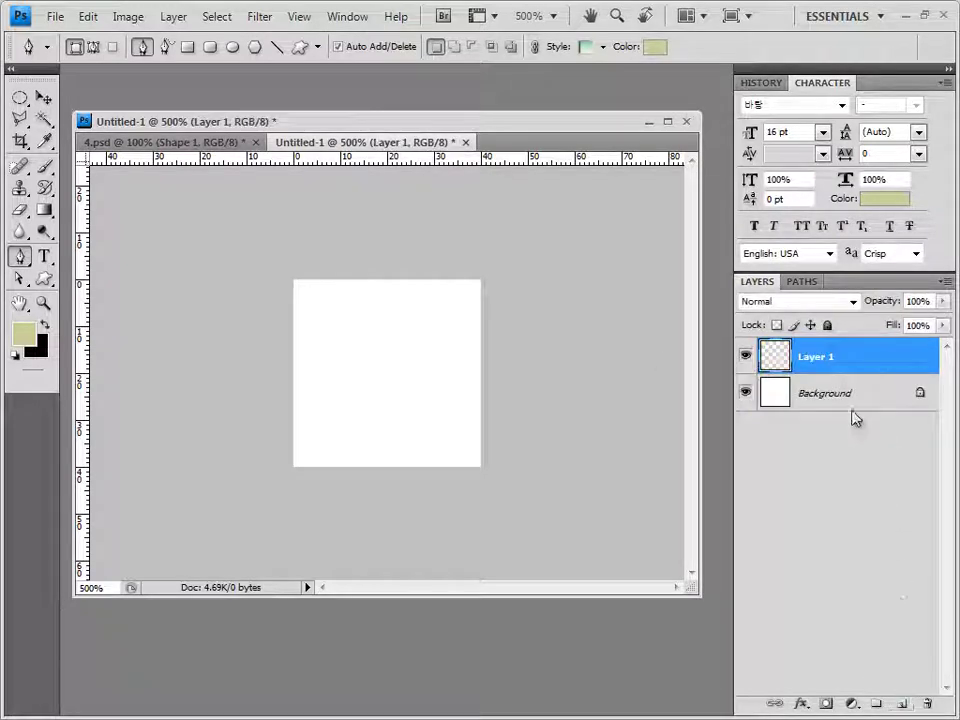
left_click(747, 394)
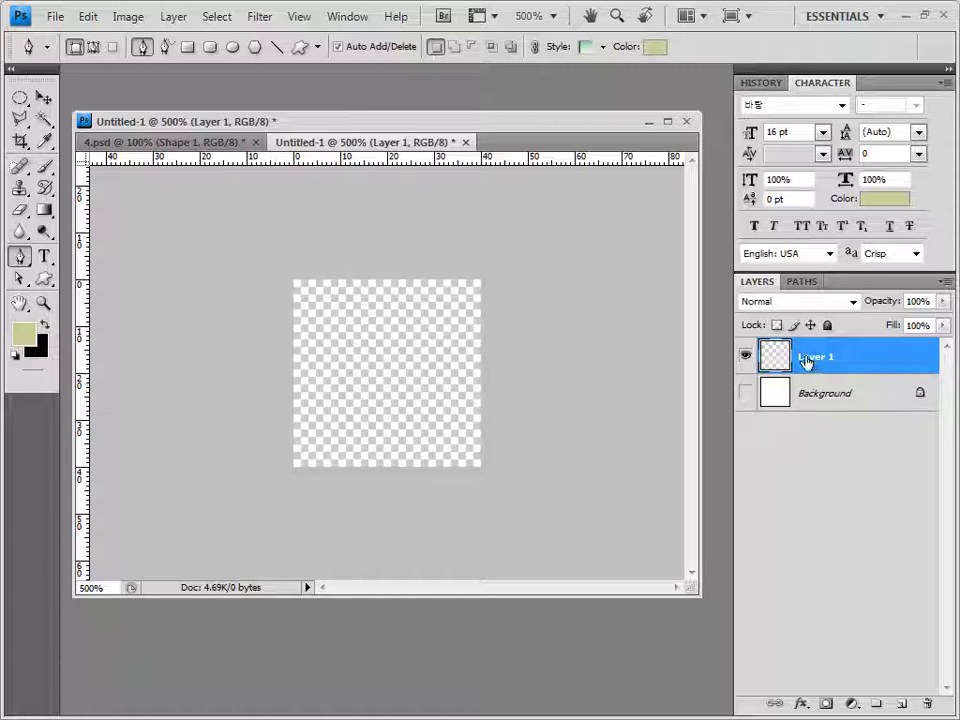
Set the Custom Shape tool to fill pixels, replace its library with the Shapes set and choose the solid diamond
left_click(45, 280)
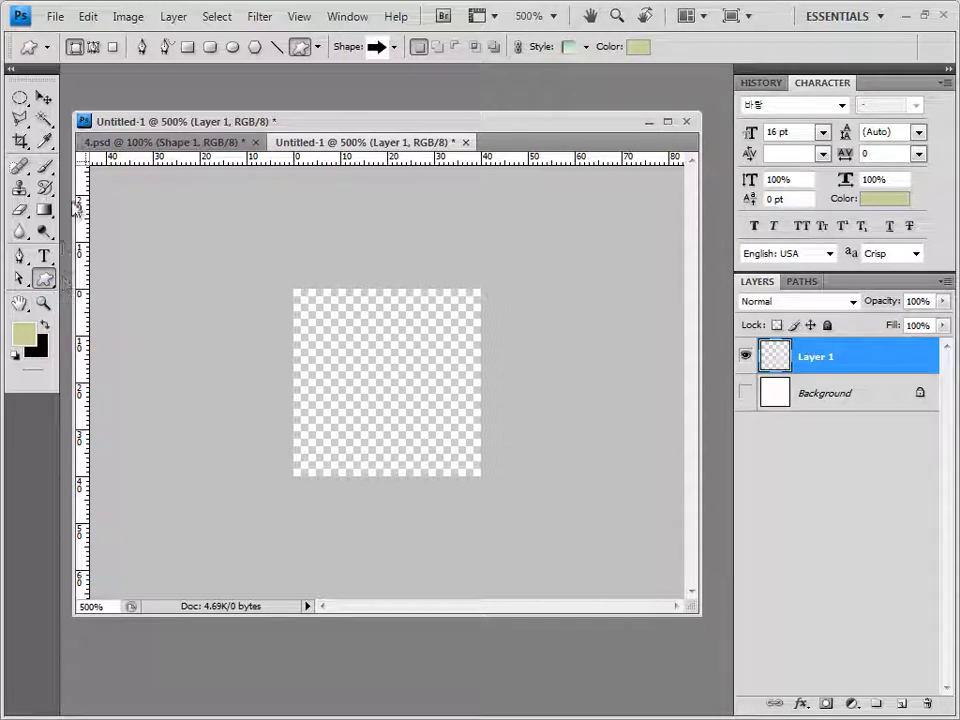
left_click(114, 47)
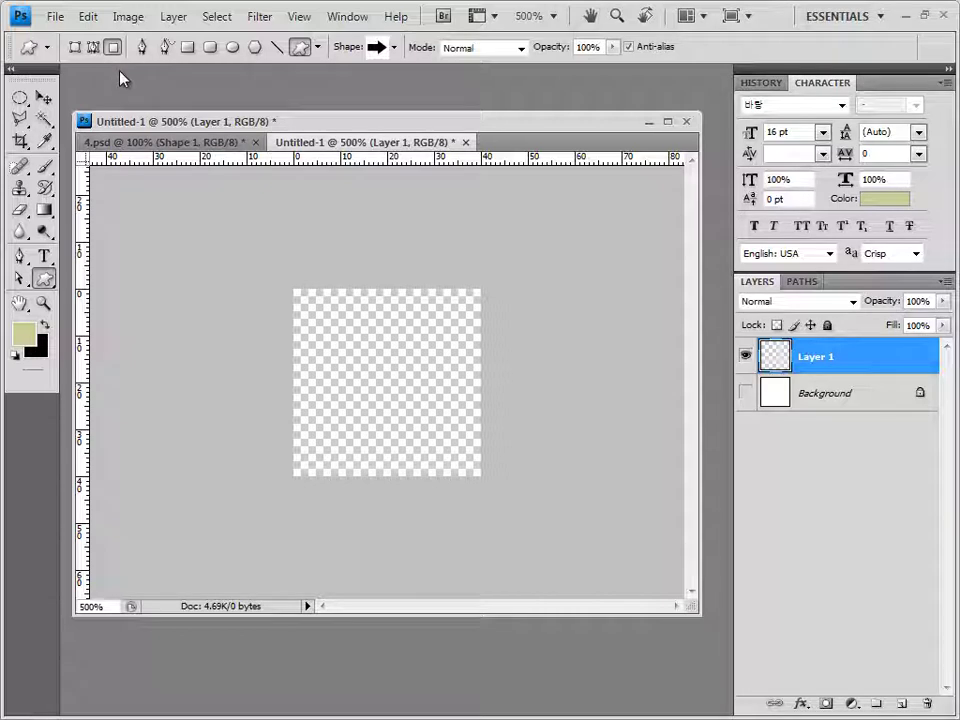
left_click(396, 48)
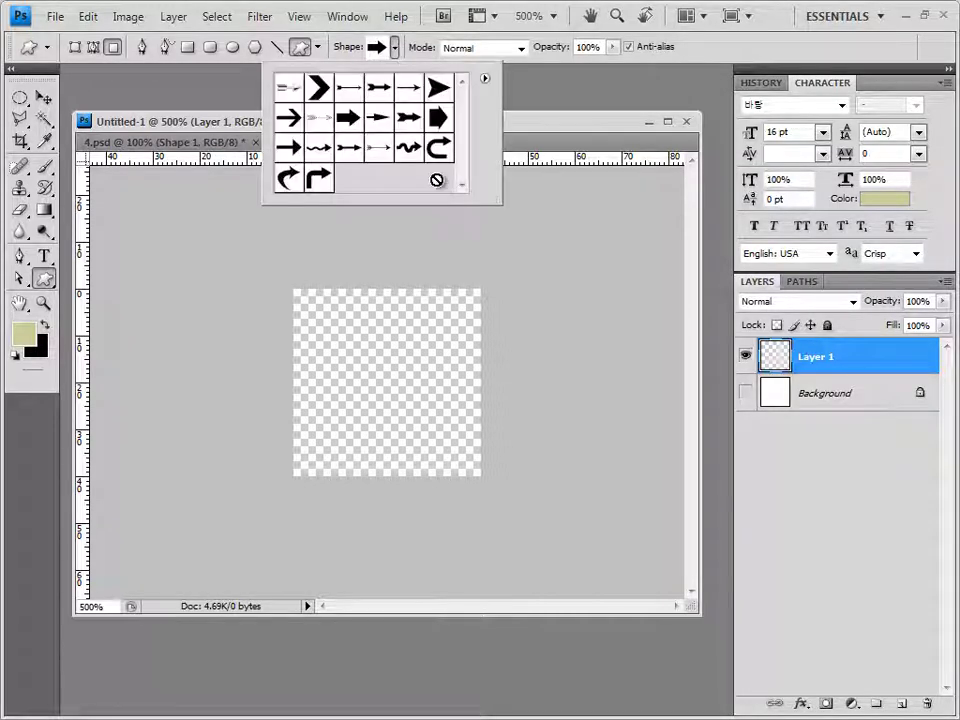
left_click(485, 79)
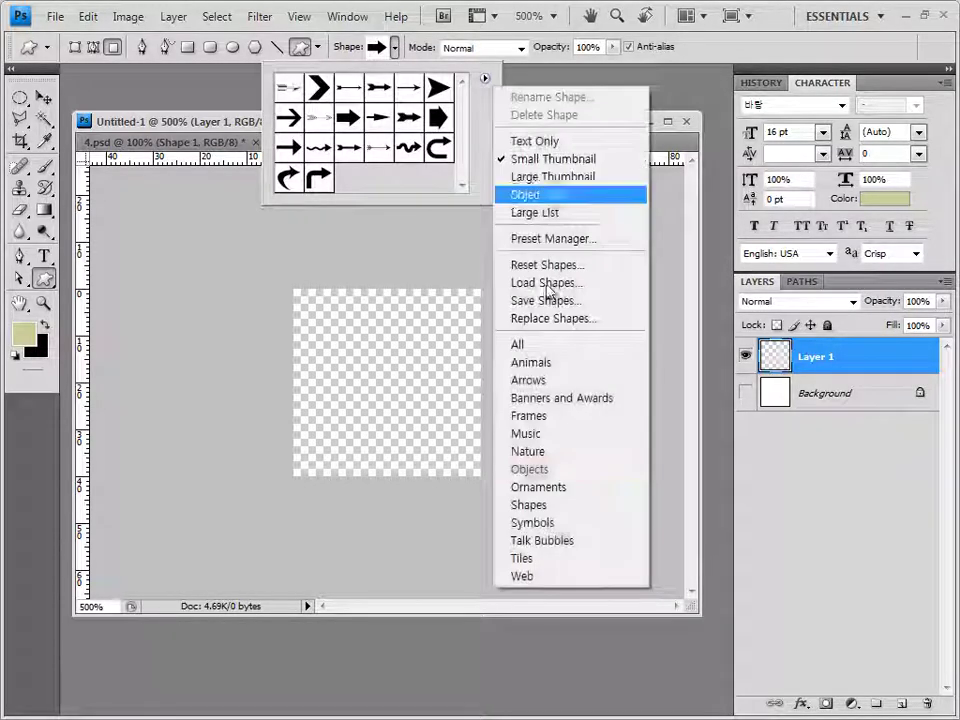
left_click(552, 508)
left_click(409, 286)
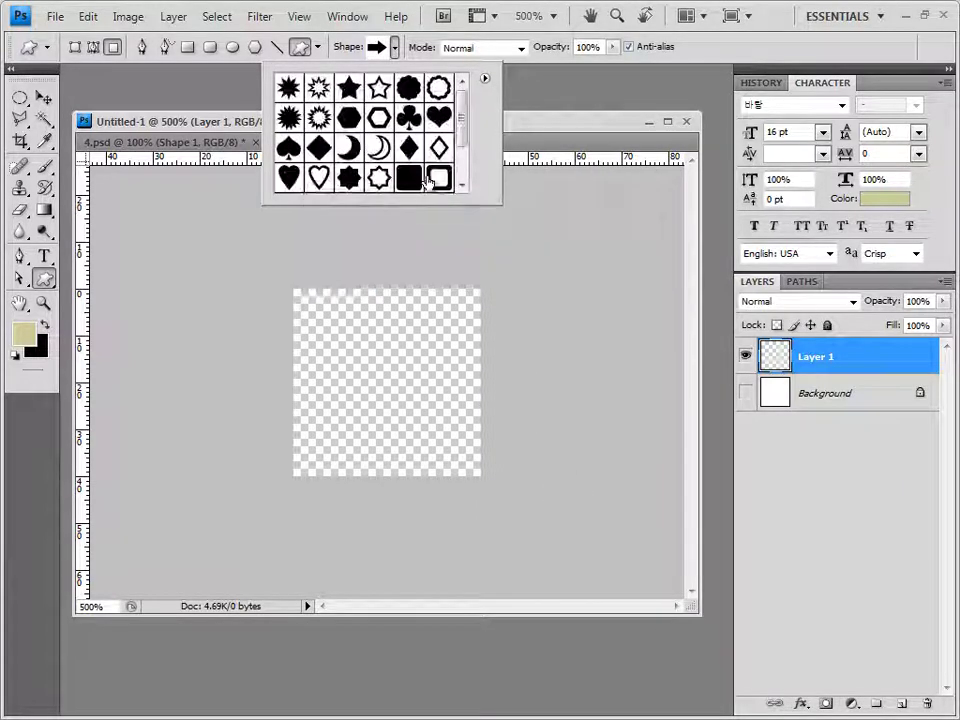
left_click(413, 147)
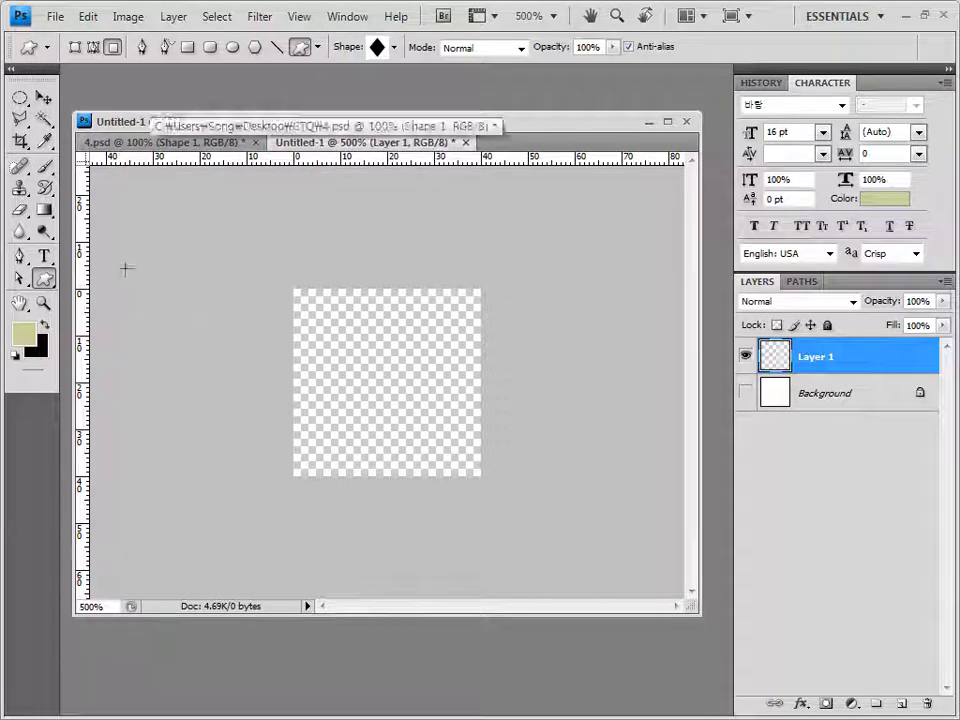
Set the foreground colour to 007c94 and draw a filled diamond about 25 px wide in the centre of the empty layer
key("i")
left_click(24, 333)
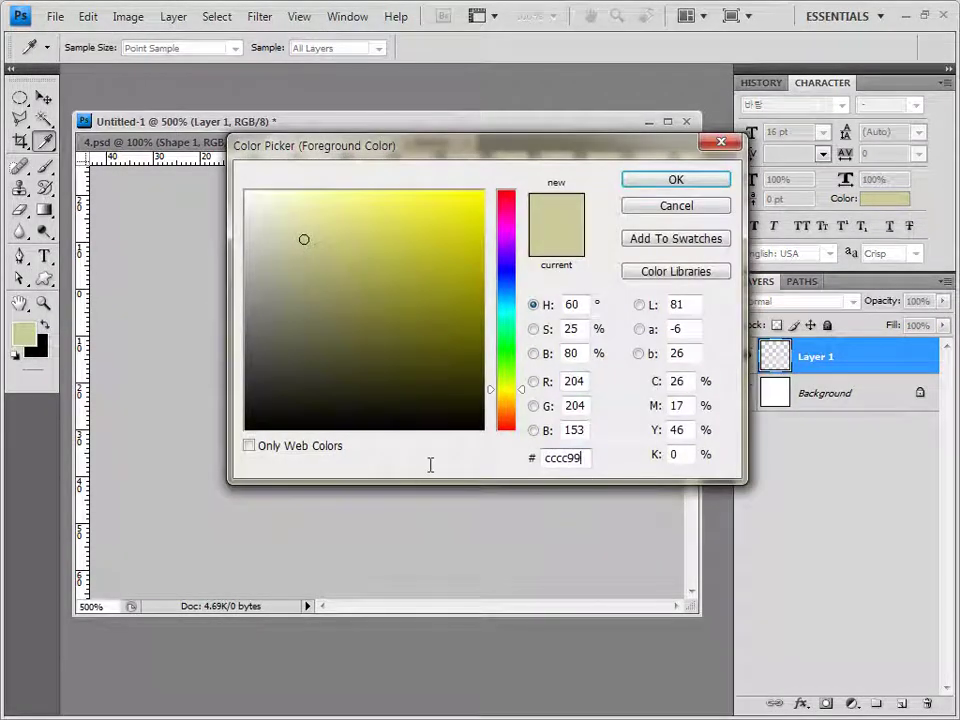
double_click(562, 457)
type("007c94")
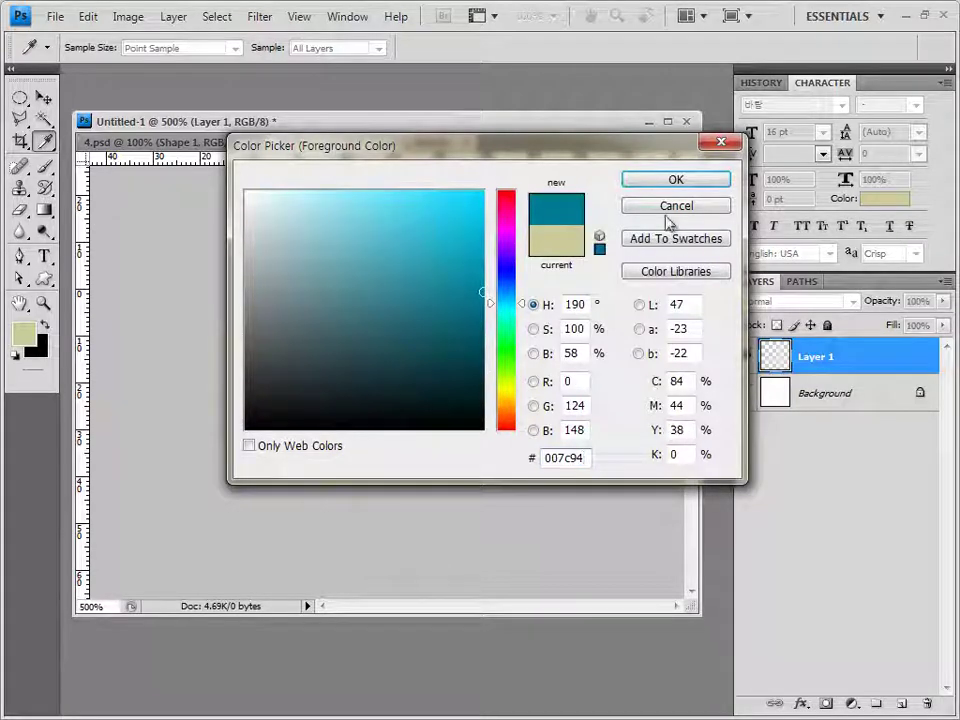
left_click(690, 182)
key("u")
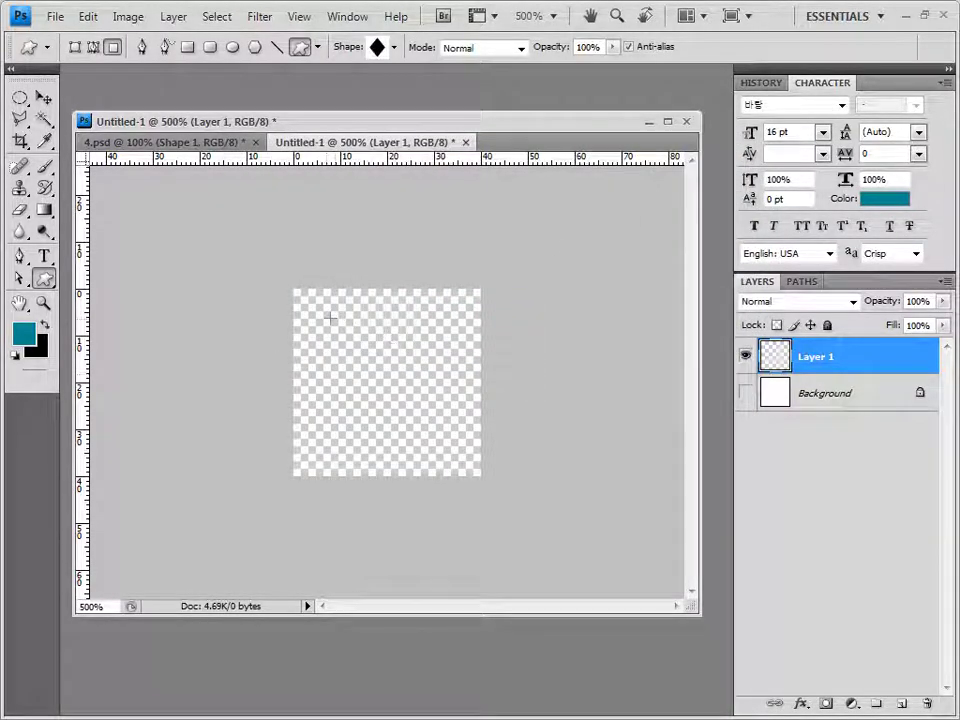
left_click_drag(325, 319, 447, 446)
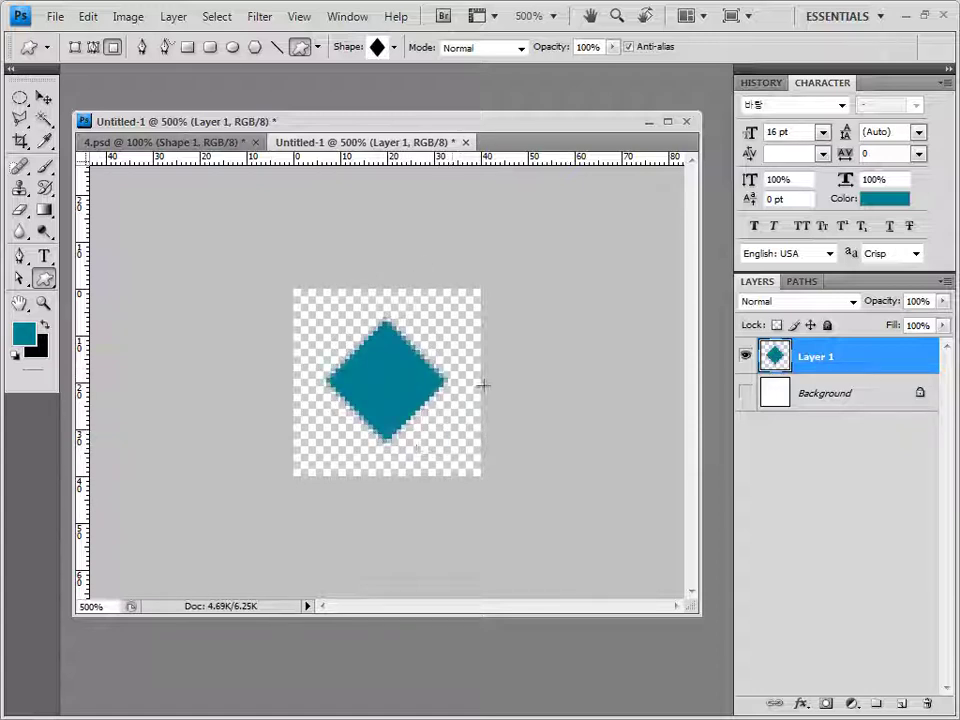
Define the teal diamond on its transparent canvas as a pattern named 다이아
left_click(89, 17)
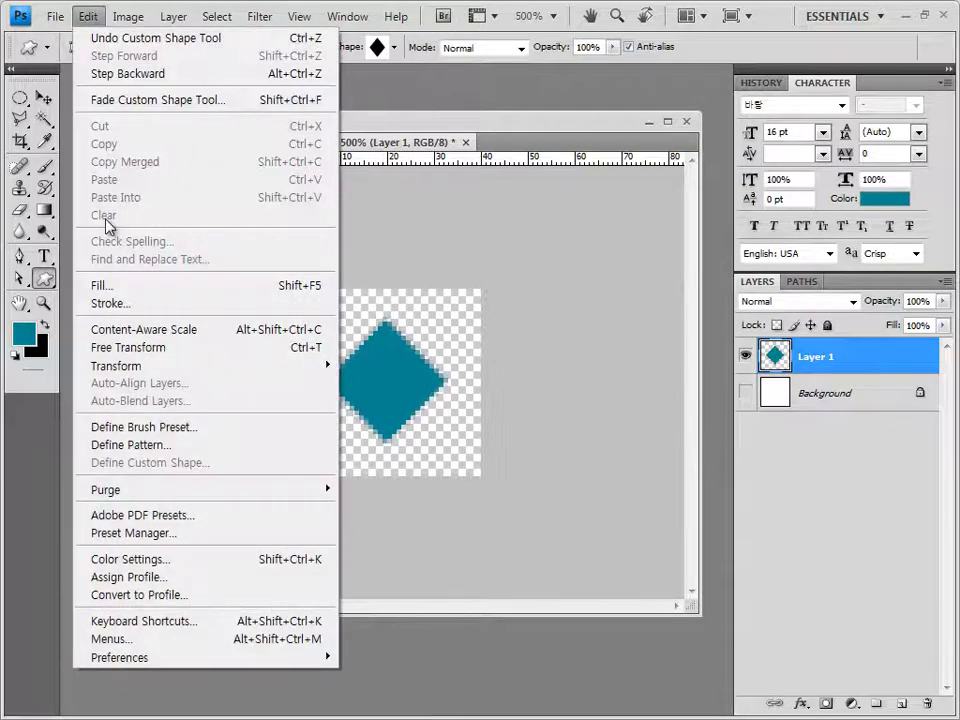
left_click(141, 447)
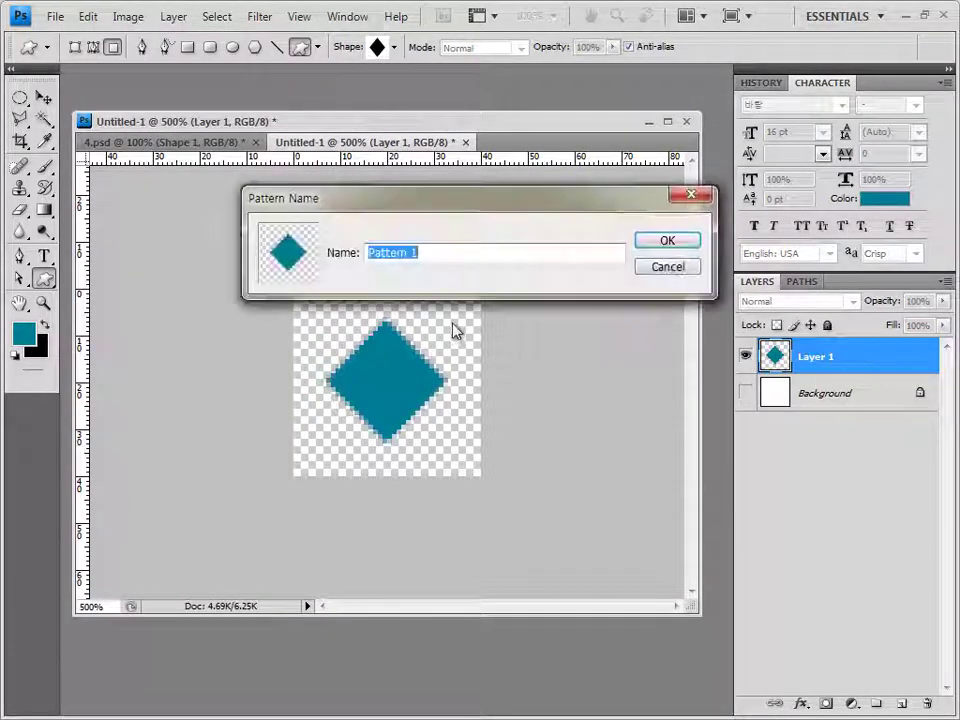
type("ㅁ")
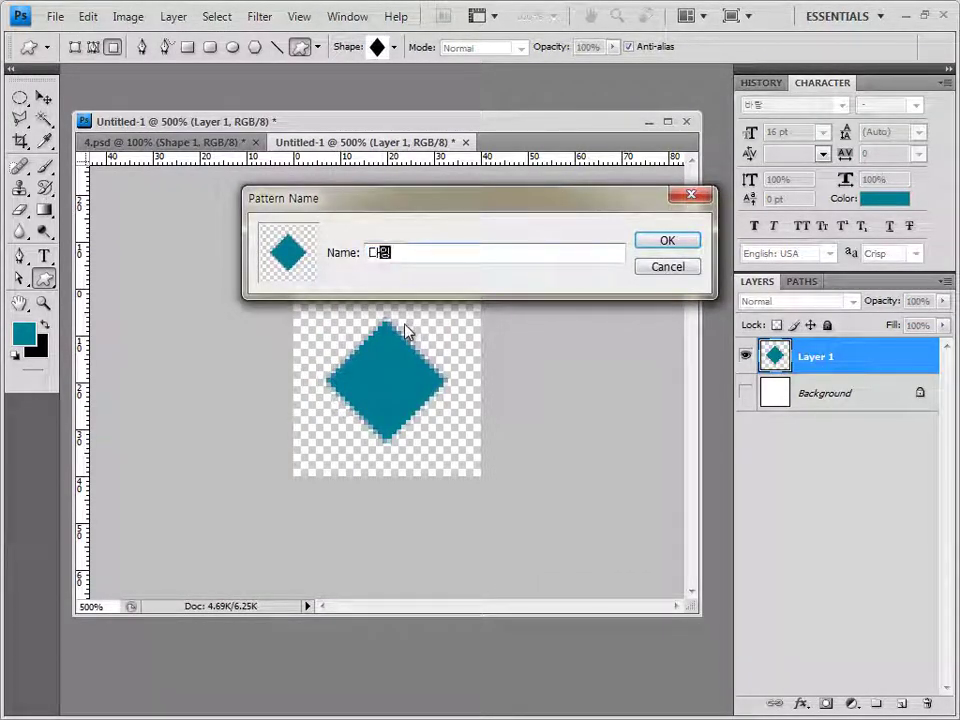
type("이아")
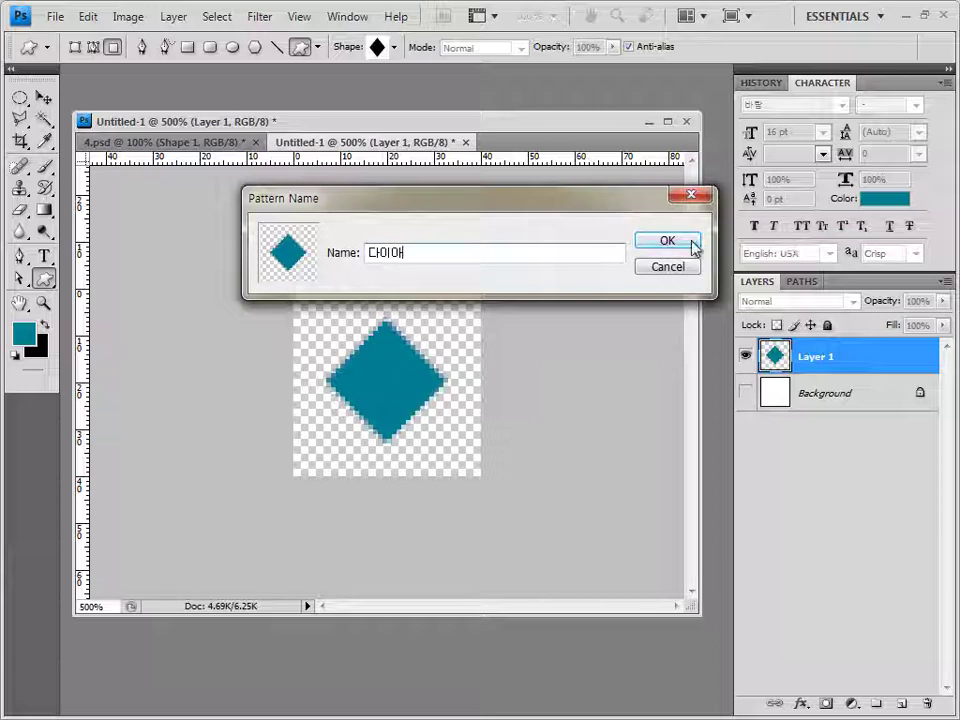
left_click(682, 242)
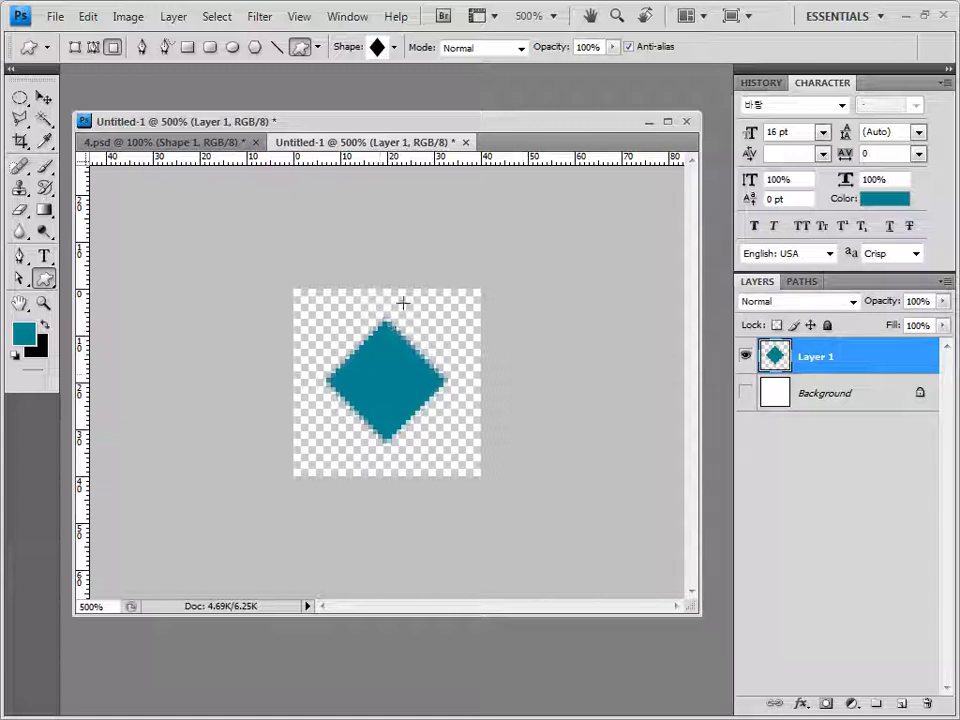
Close the 40 by 40 pixel document without saving and reposition the 4.psd window slightly
left_click(467, 143)
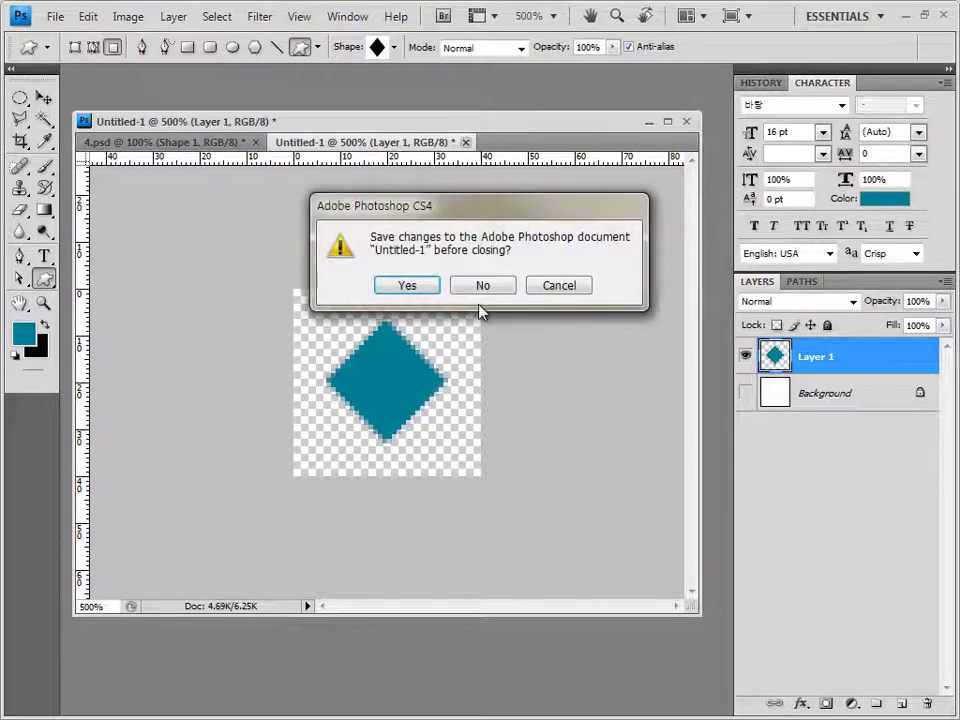
left_click(503, 289)
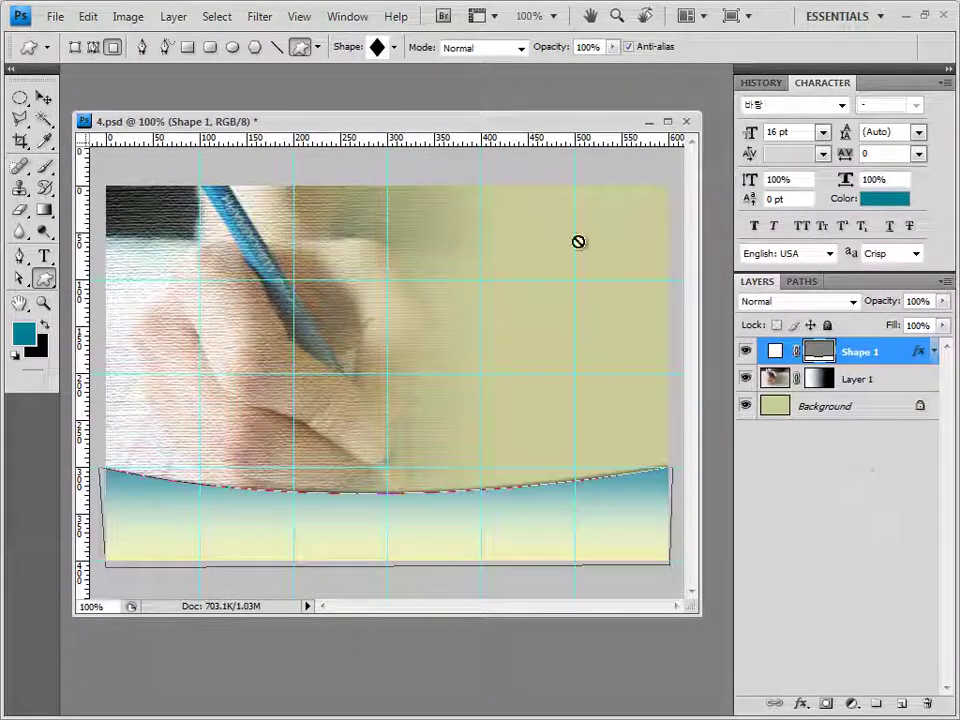
left_click_drag(540, 125, 550, 138)
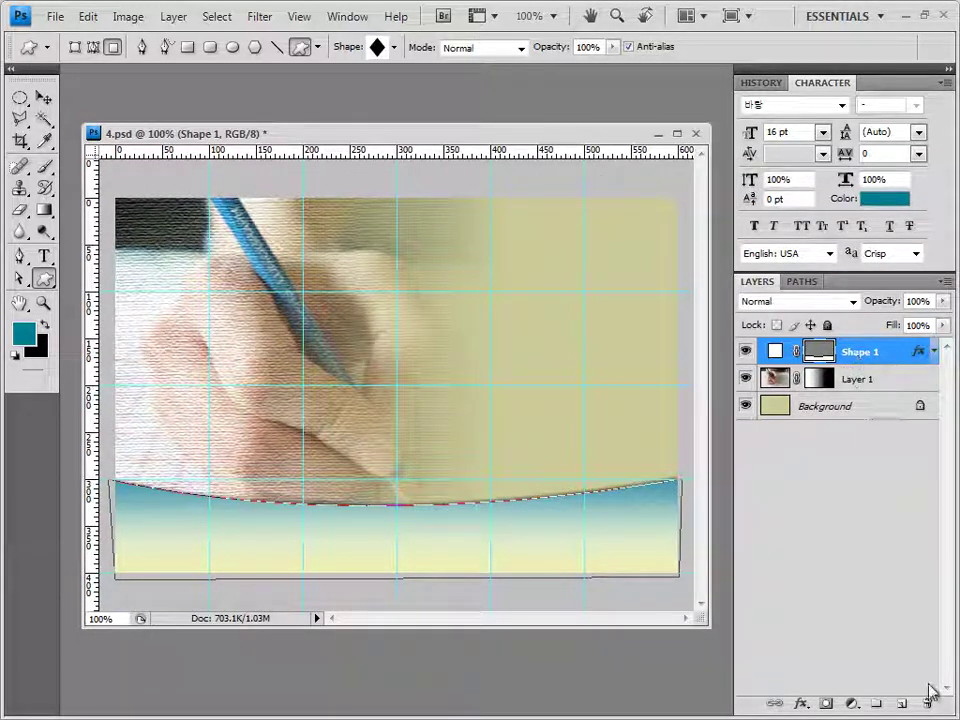
Fill a new layer with the teal diamond pattern in Normal mode at 100% opacity, and place it beneath the Shape 1 layer
left_click(903, 706)
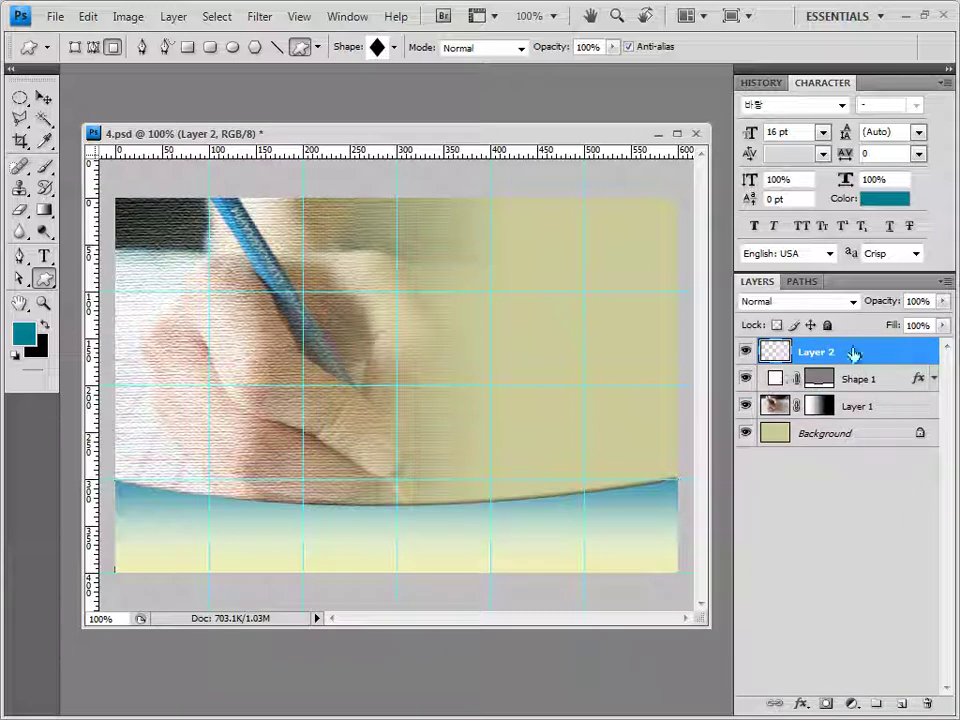
left_click(92, 20)
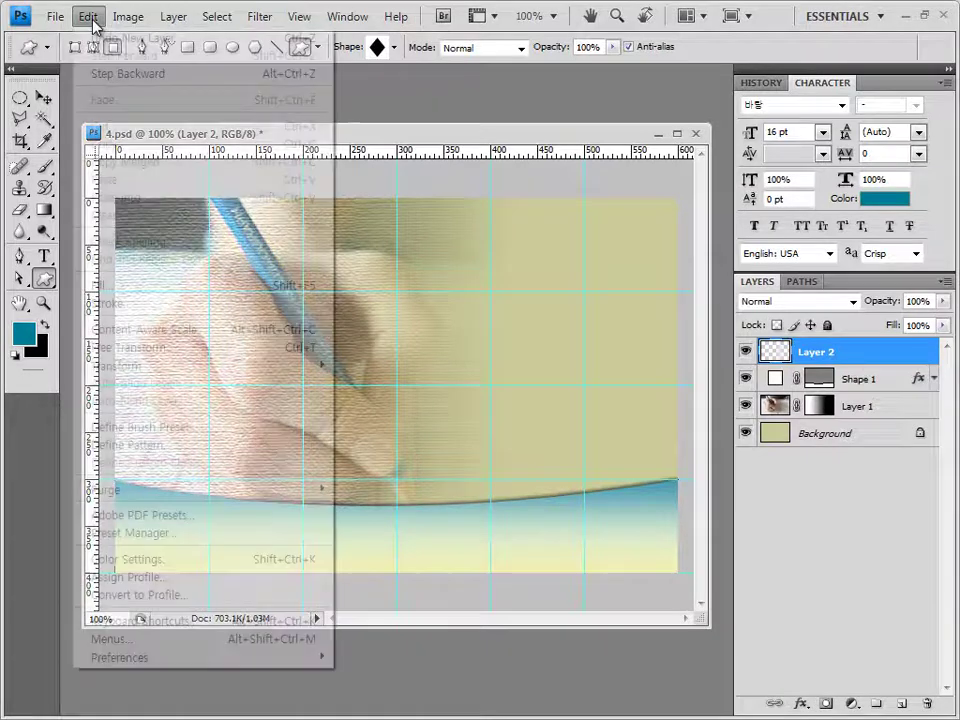
left_click(131, 292)
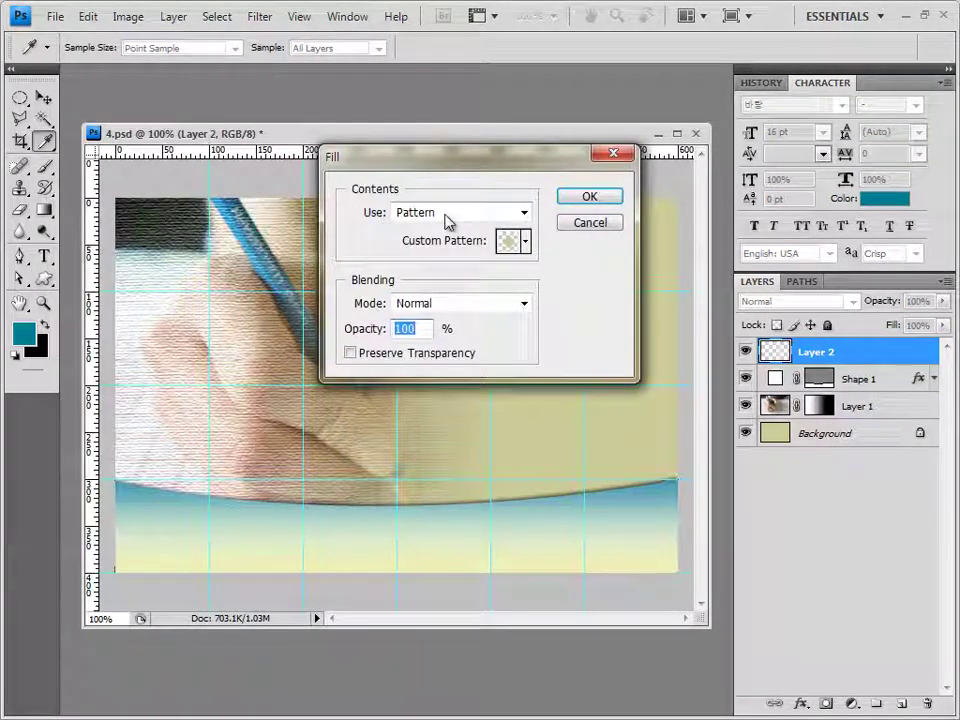
left_click(447, 222)
left_click(445, 225)
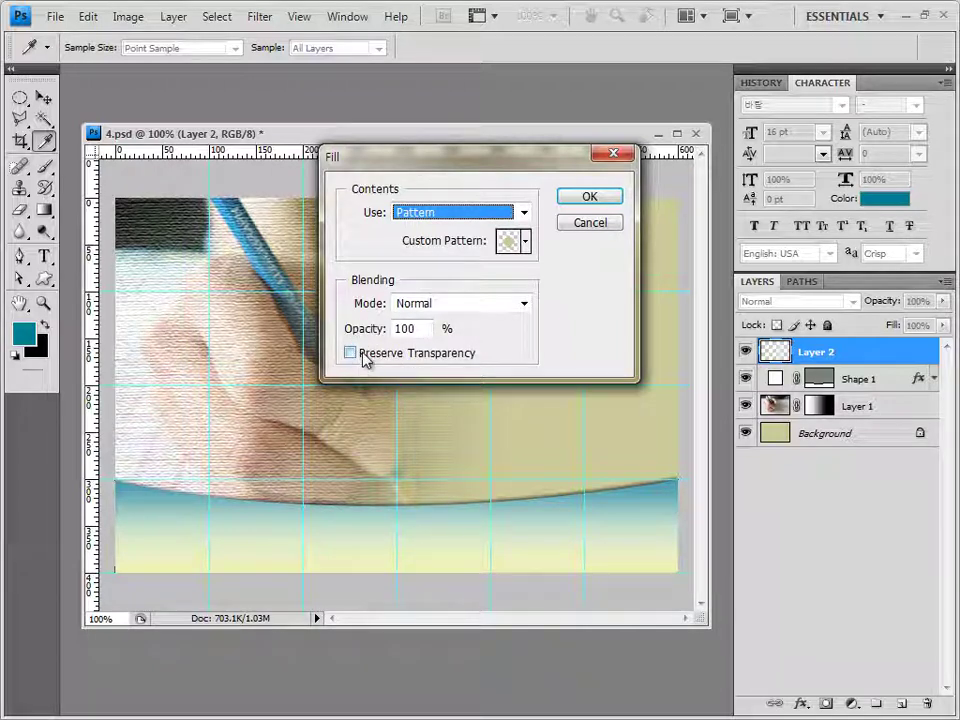
left_click(525, 244)
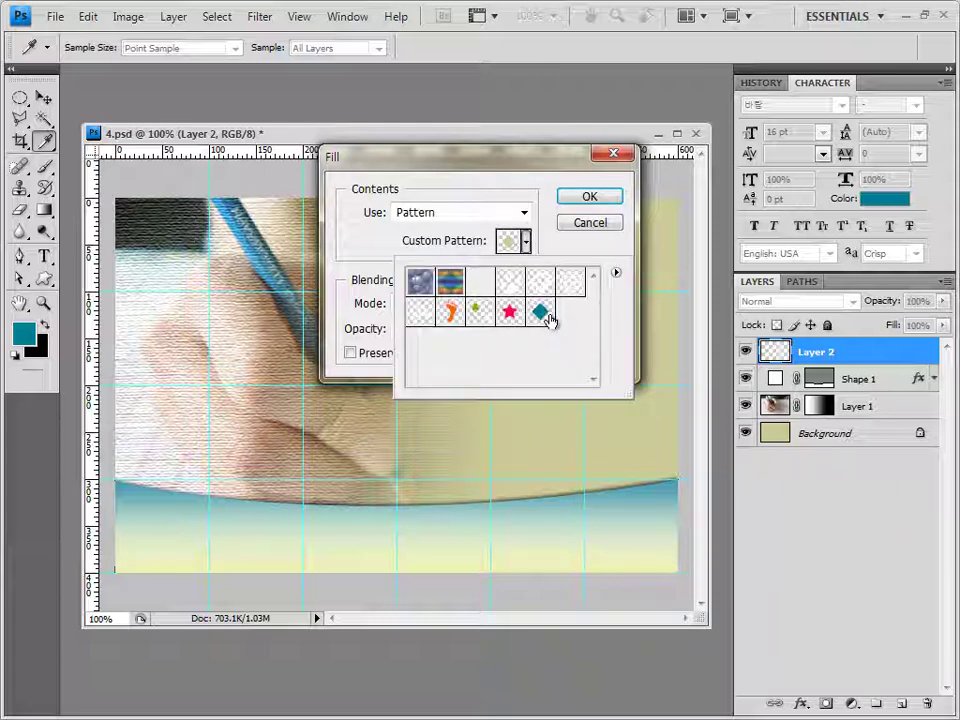
left_click(541, 313)
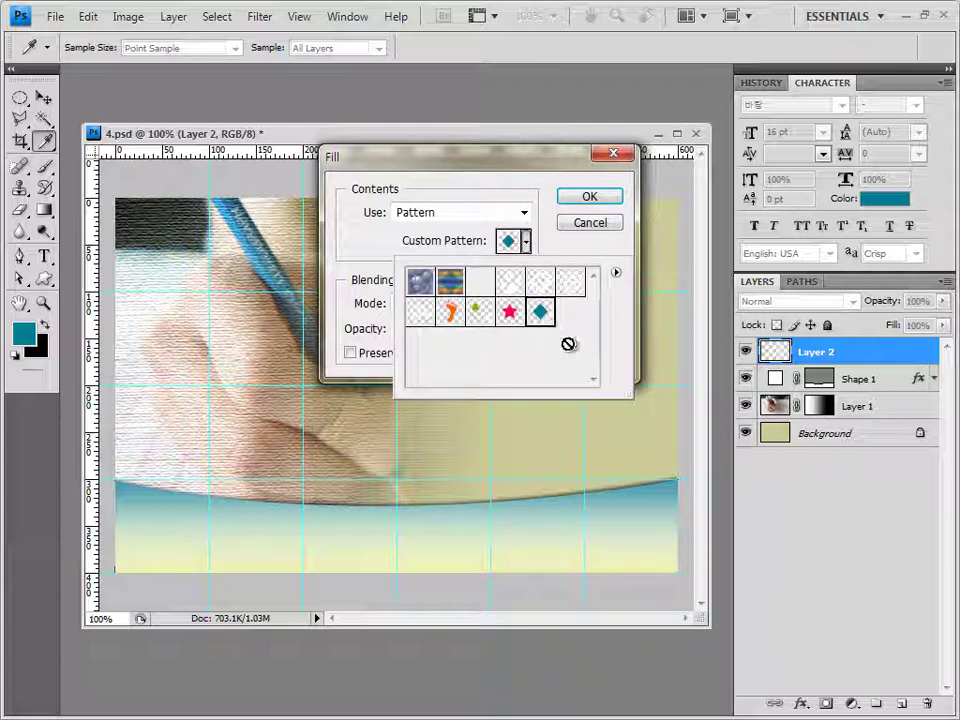
left_click(602, 198)
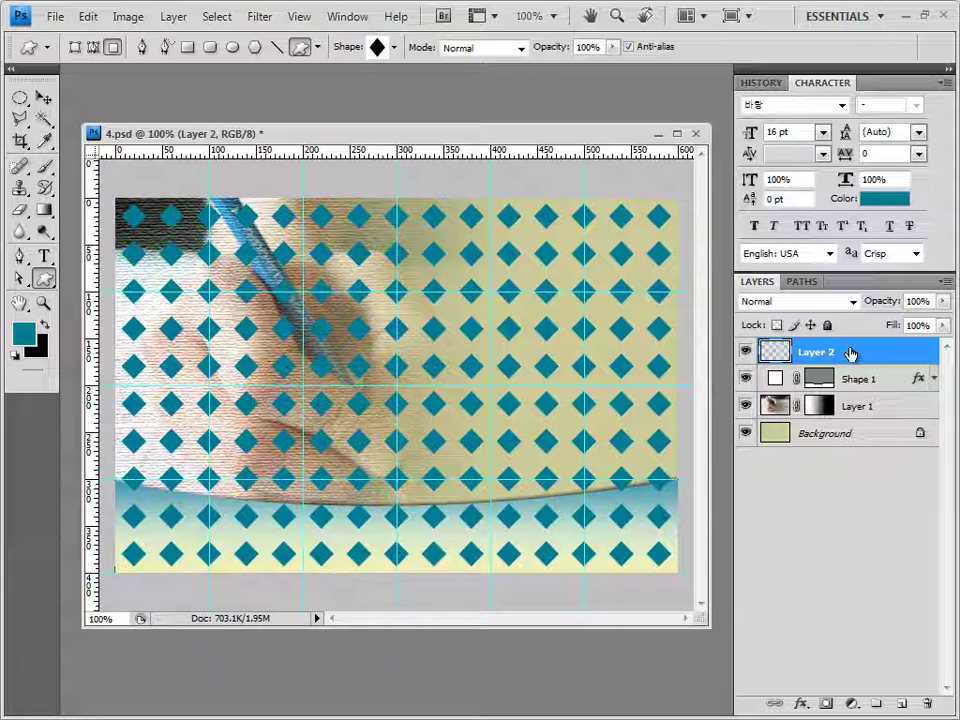
mouse_move(851, 354)
left_mouse_down()
mouse_move(851, 390)
mouse_move(857, 373)
left_mouse_up()
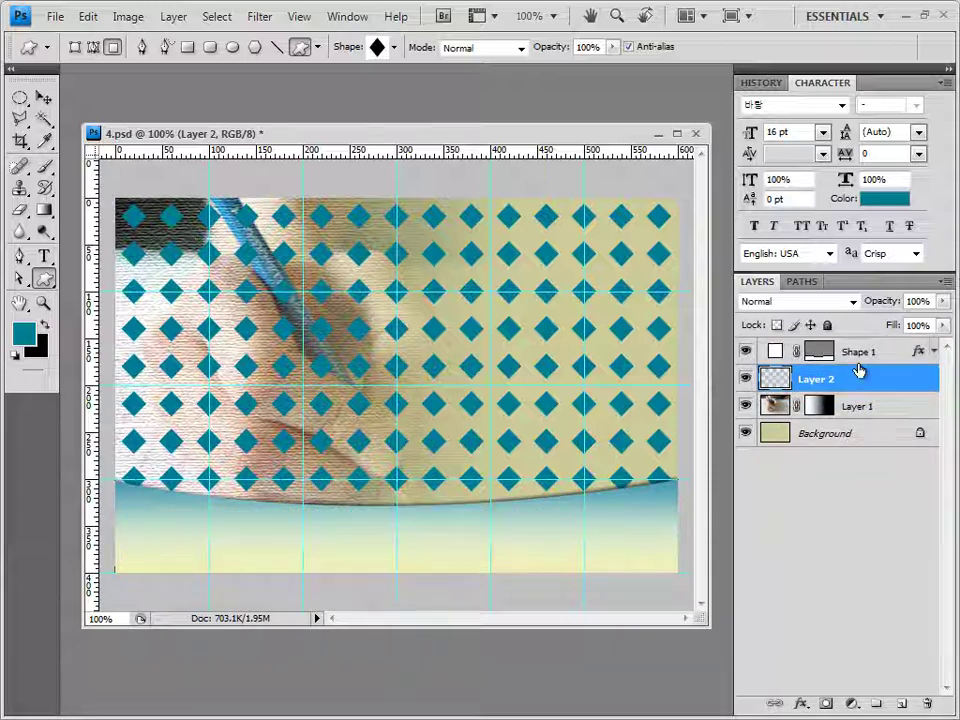
Add a mask to the diamond pattern layer and fade the pattern out towards the hand with a linear Foreground to Background gradient
key("g")
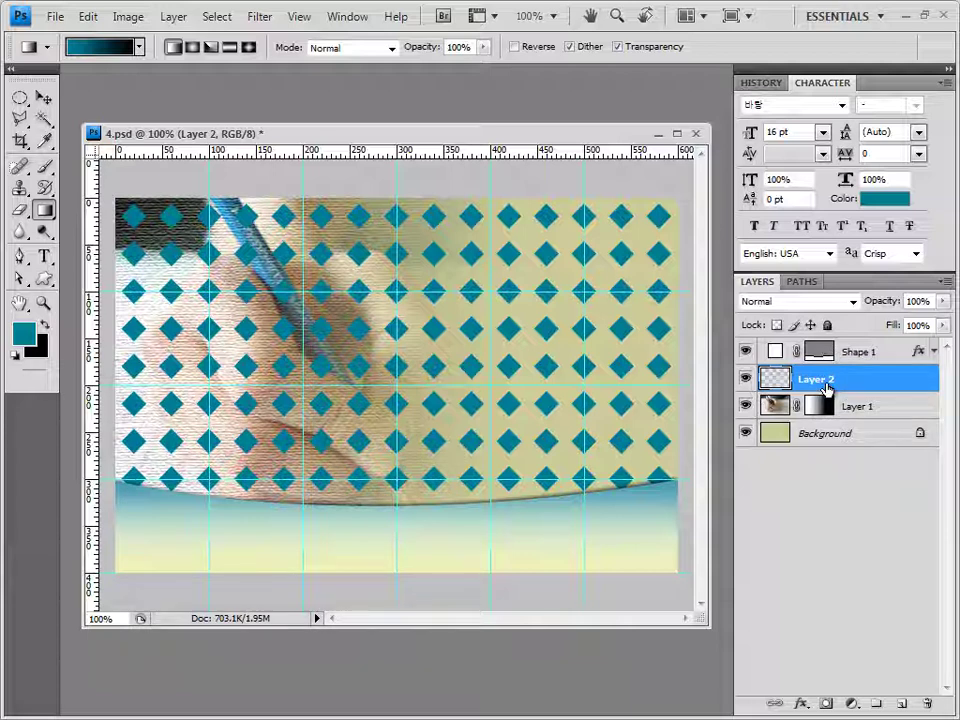
left_click(826, 703)
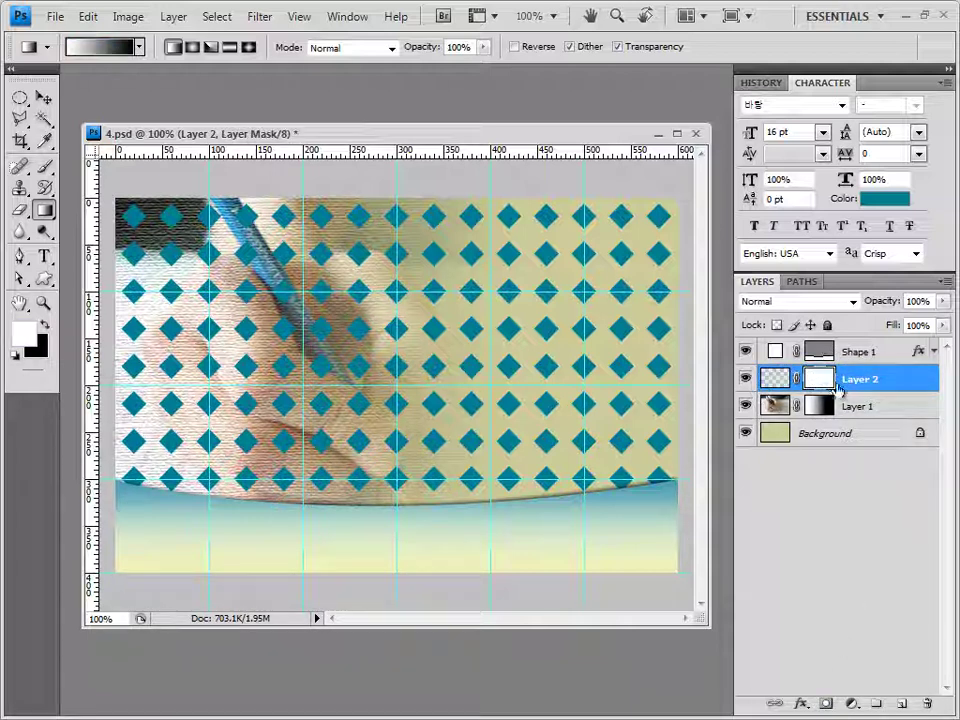
left_click(95, 48)
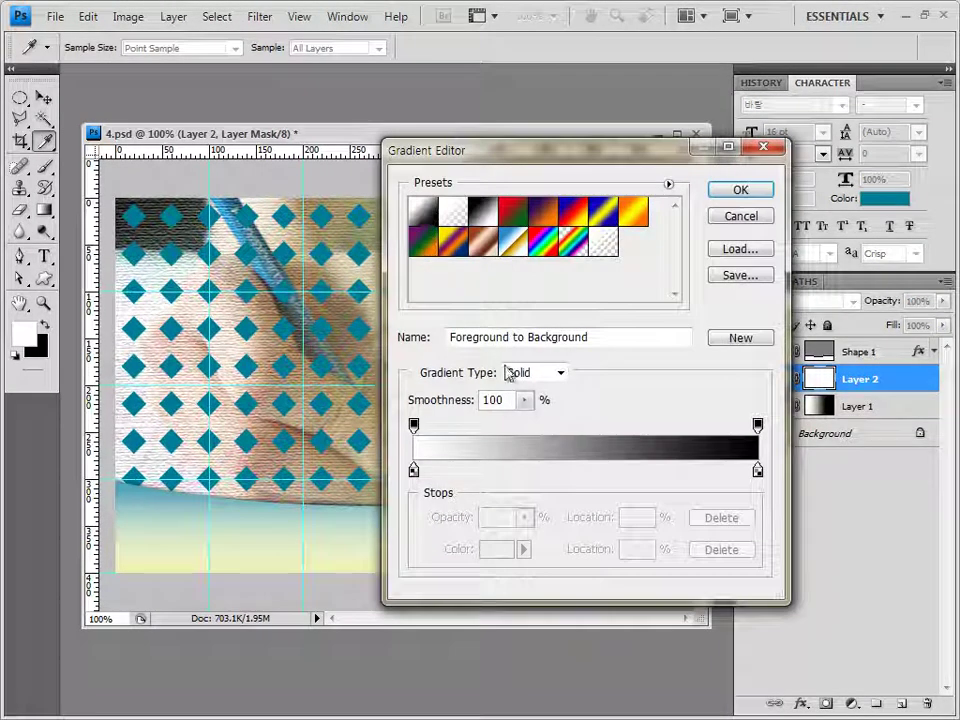
left_click(721, 188)
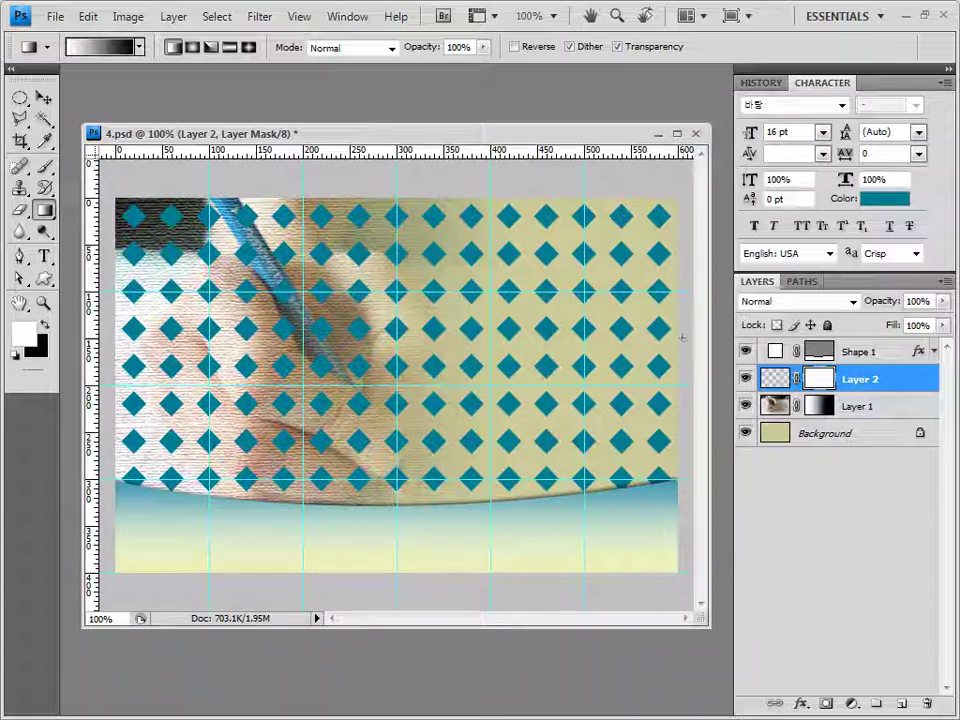
mouse_move(510, 255)
left_mouse_down()
mouse_move(190, 255)
mouse_move(246, 397)
left_mouse_up()
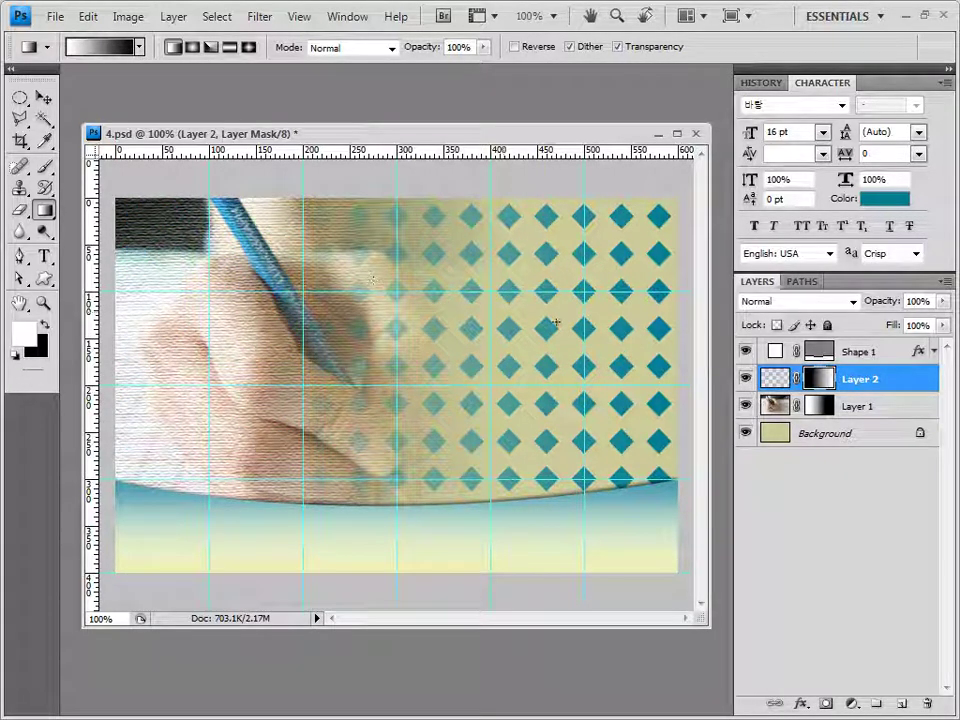
Select the Shape 1 layer, open 1급-13.JPG from the 기출문제09 folder as a separate document and activate the Move tool
key("u")
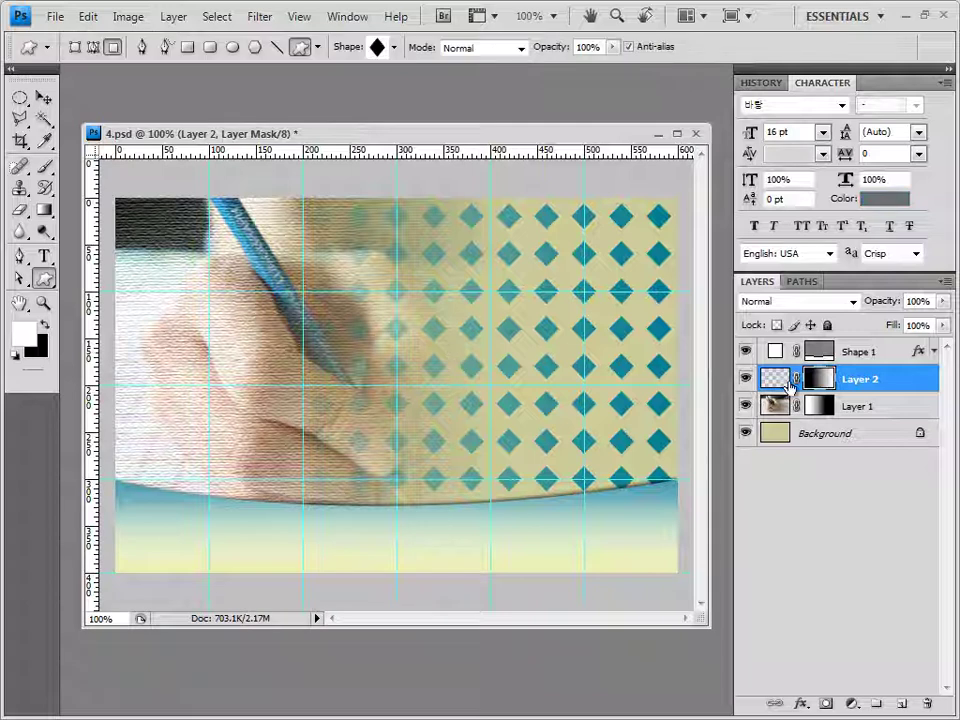
left_click(838, 350)
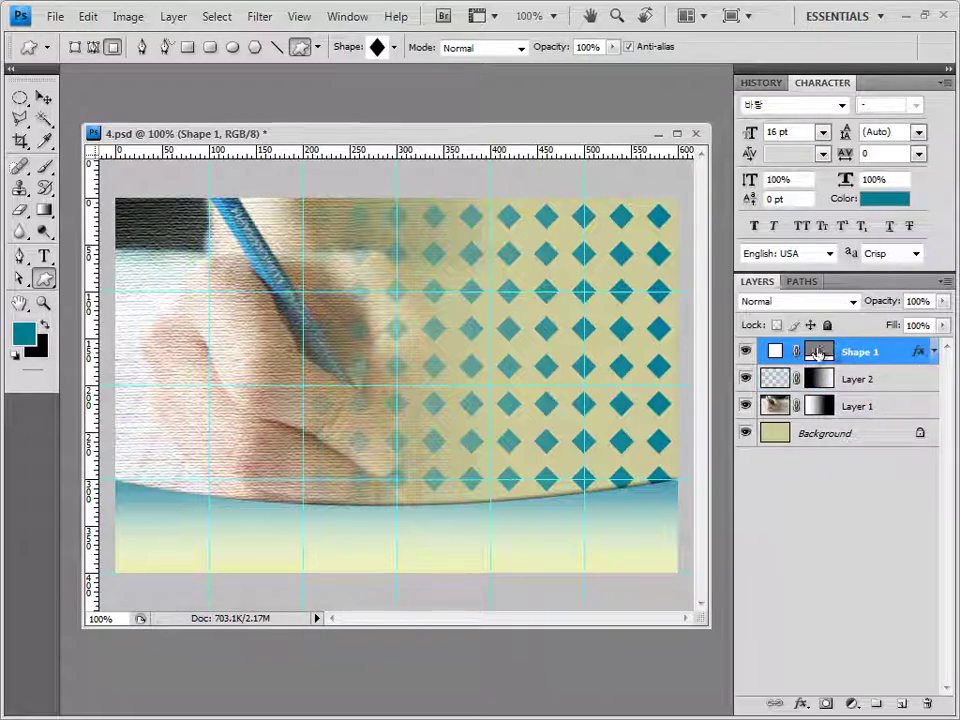
key("alt+Tab")
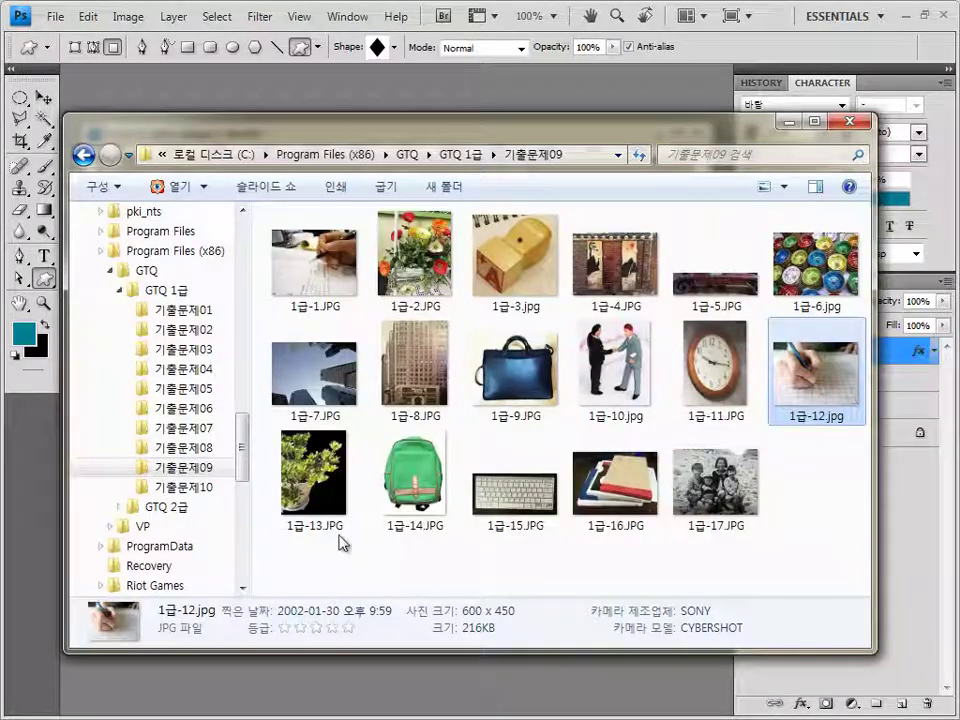
left_click_drag(305, 490, 386, 90)
left_click(43, 98)
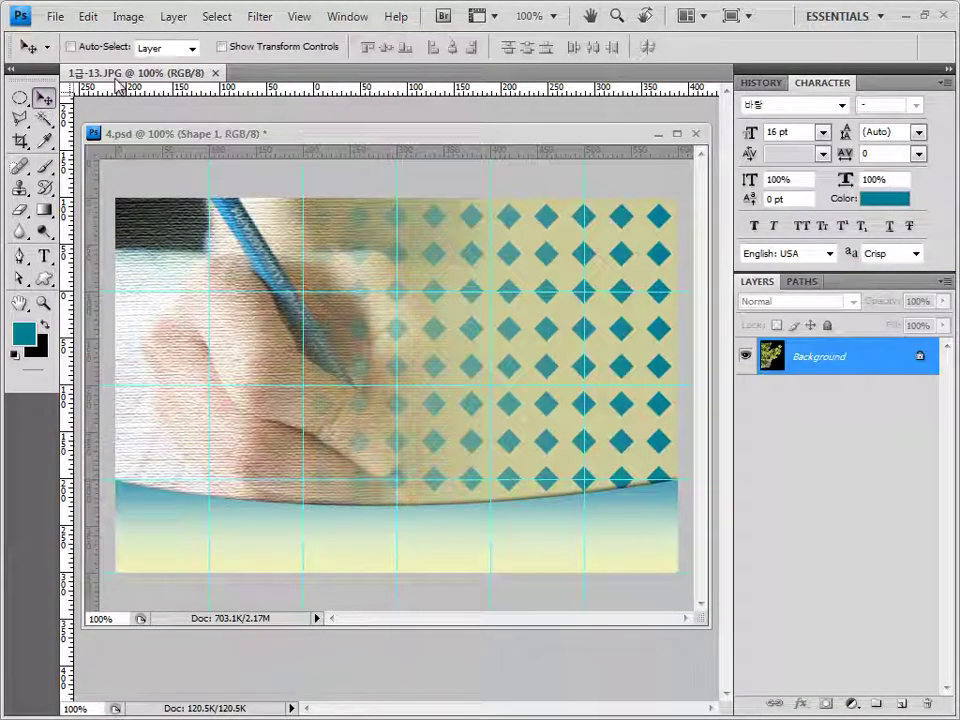
Float the 1급-13.JPG document and select the plant by selecting the black background with the Magic Wand at tolerance 30 and inverting the selection
left_click_drag(135, 73, 362, 110)
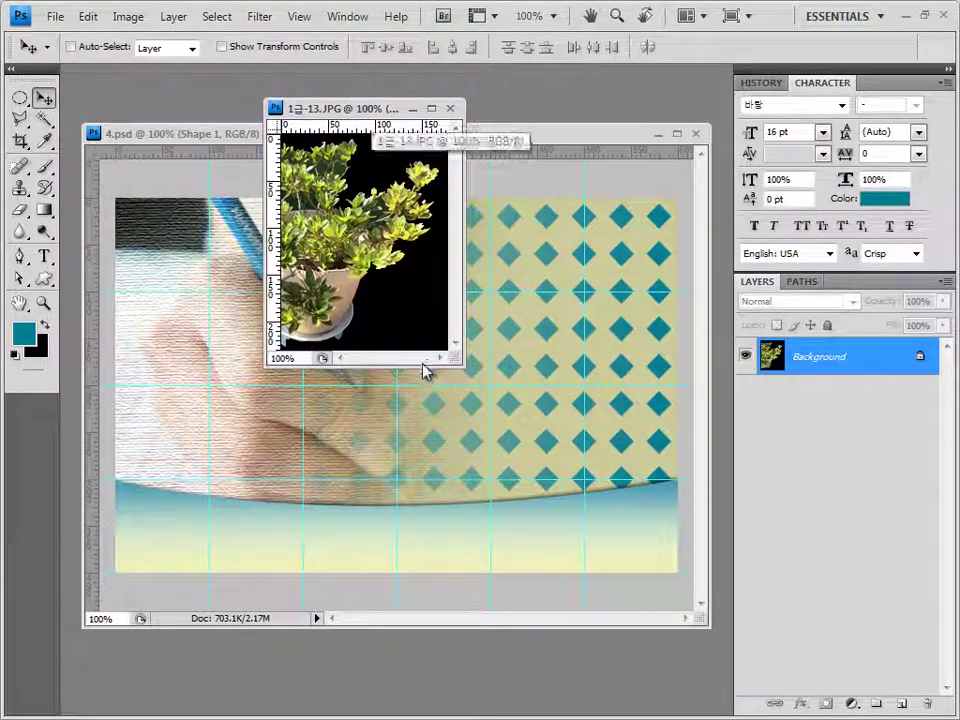
left_click(44, 121)
left_click(128, 135)
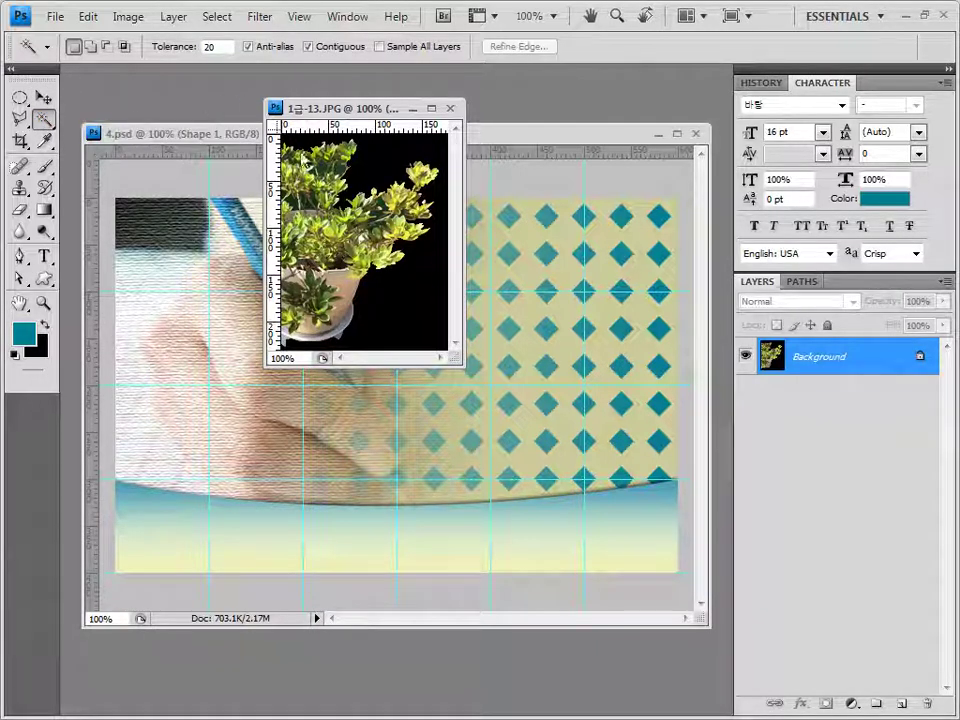
key("Return")
type("30")
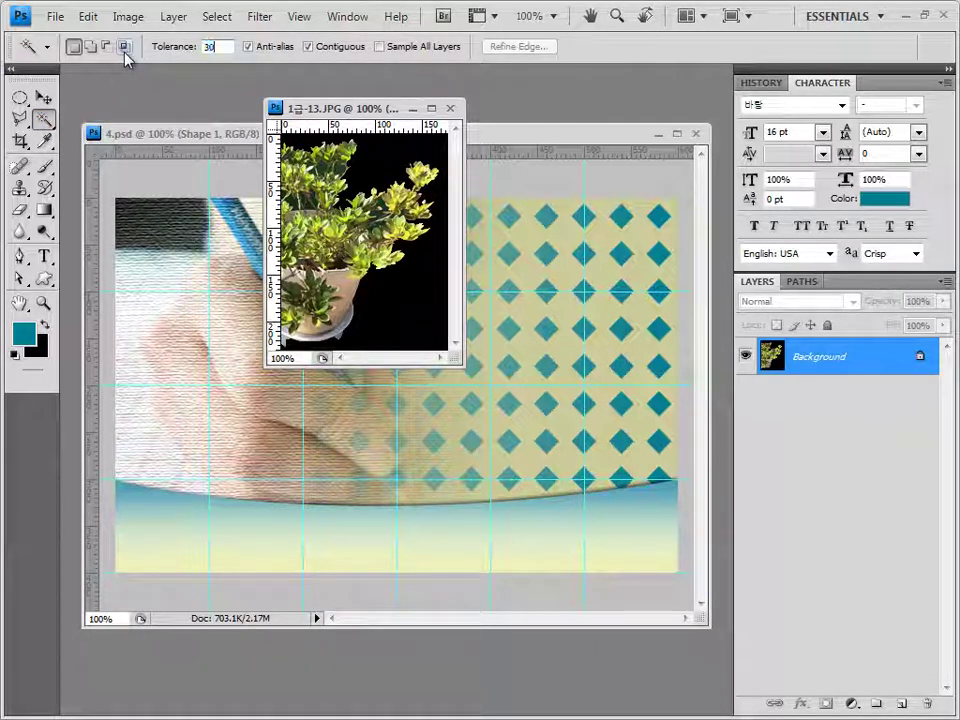
left_click(420, 290)
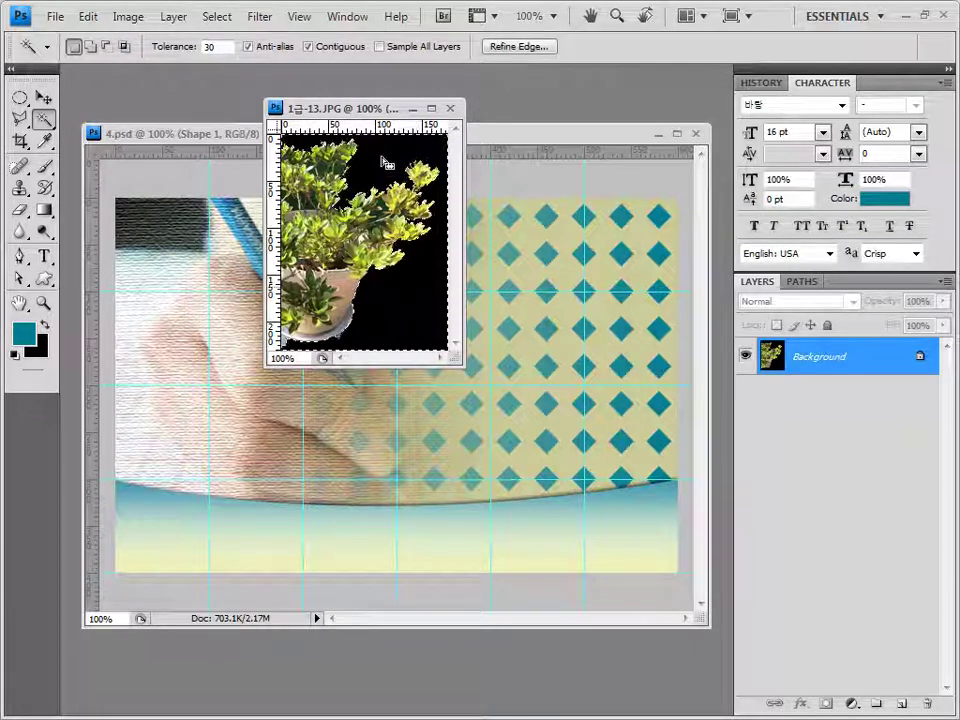
left_click(217, 16)
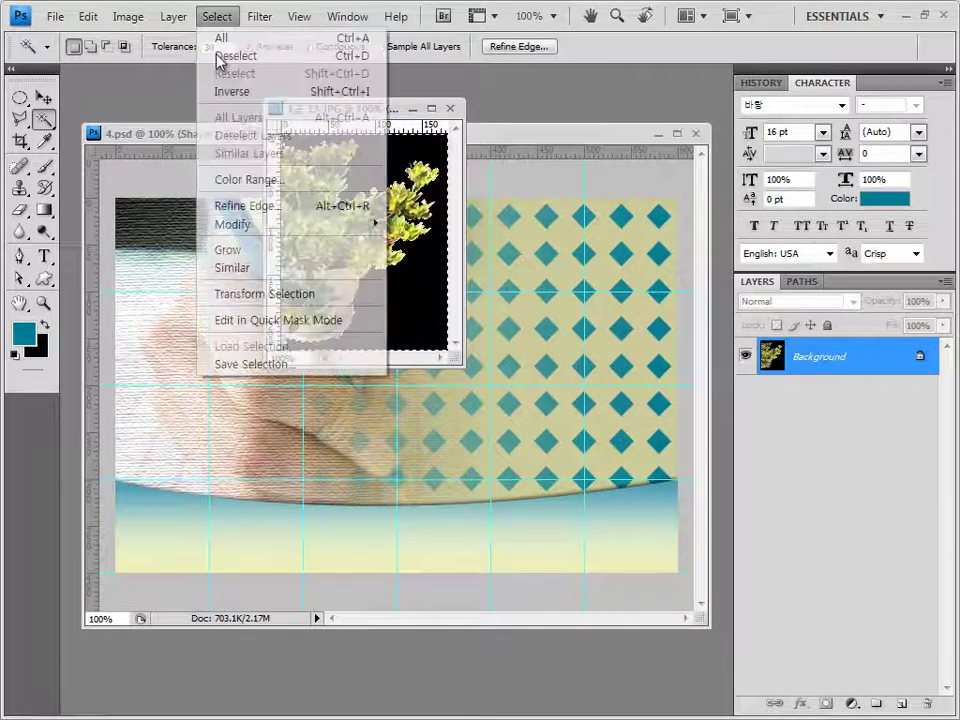
left_click(224, 93)
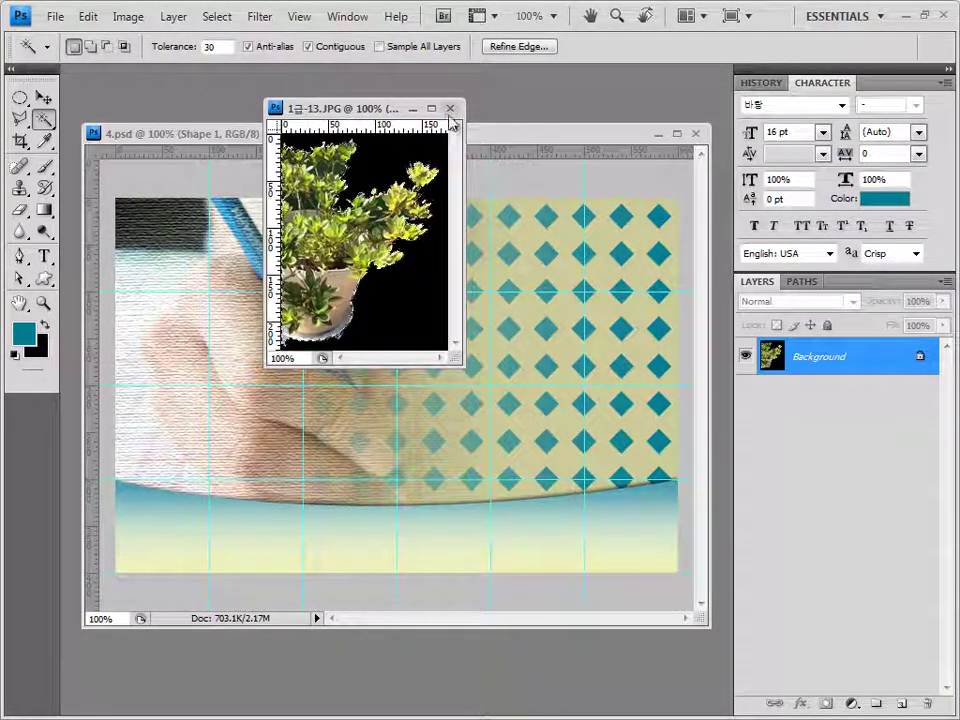
Copy the selected plant into 4.psd, close 1급-13.JPG and place the plant against the canvas's left edge, with the pot overlapping the gradient band
key("ctrl+w")
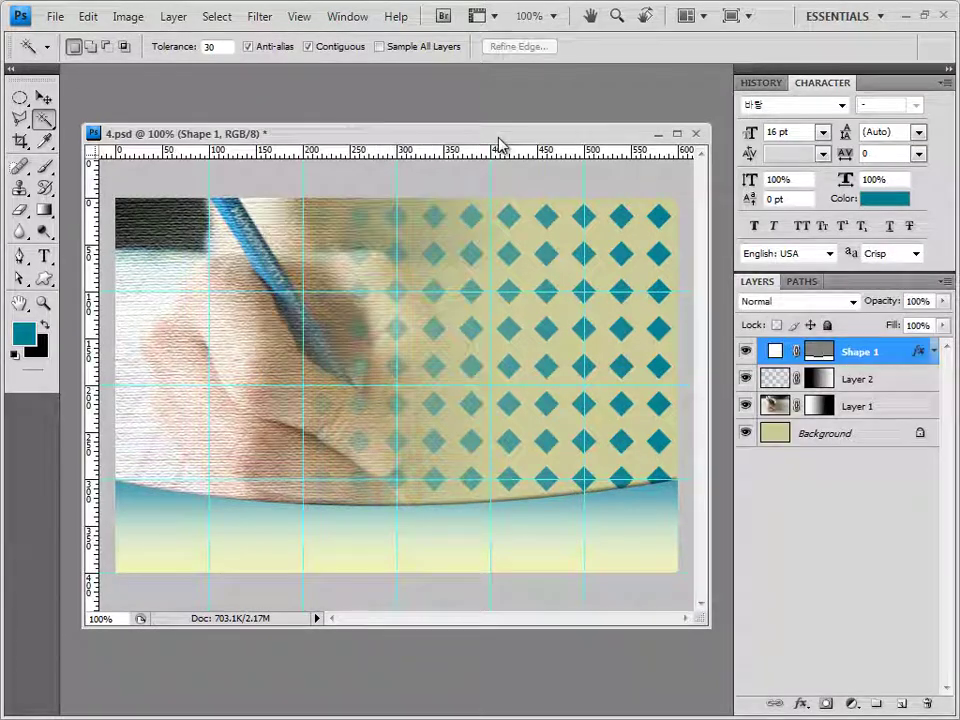
key("ctrl+v")
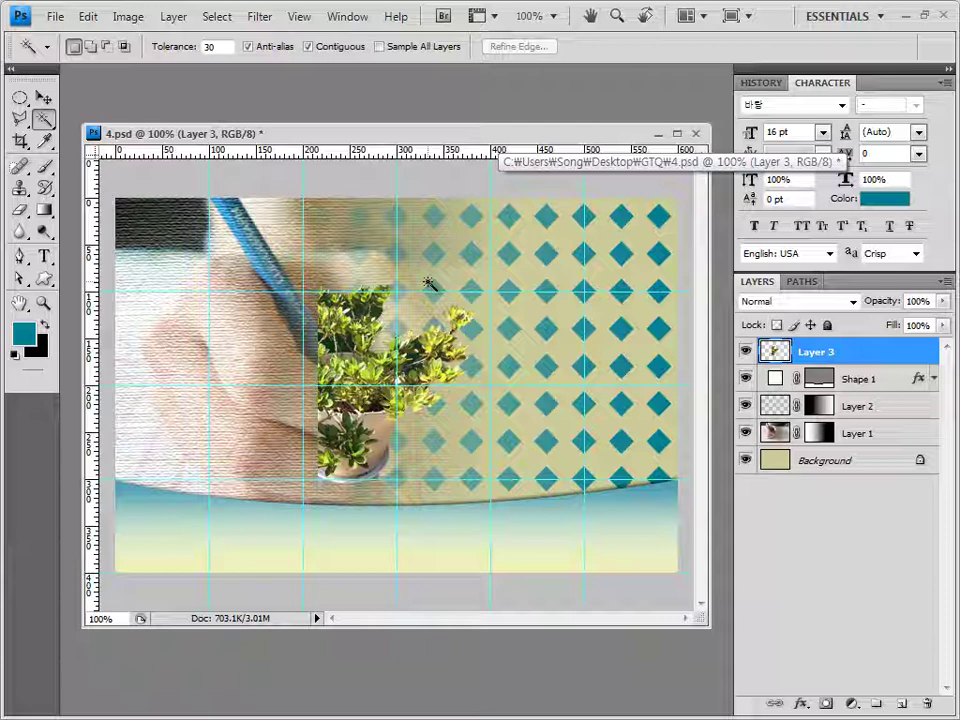
key("v")
left_click_drag(428, 284, 225, 308)
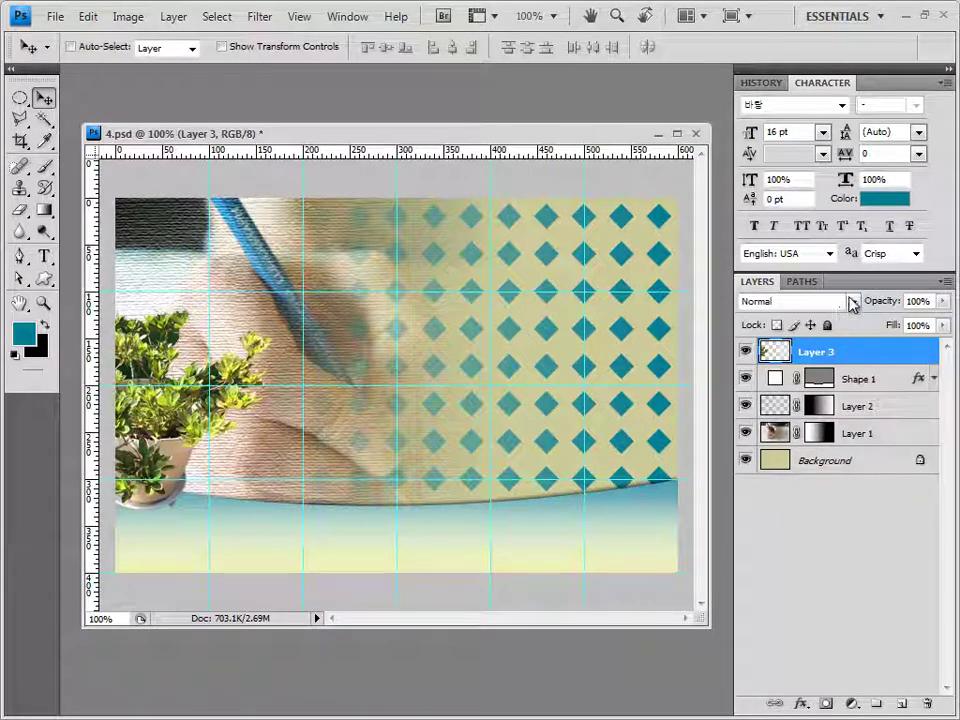
Set the plant layer to Multiply blending, place it beneath the Shape 1 layer and reselect Shape 1
left_click(853, 307)
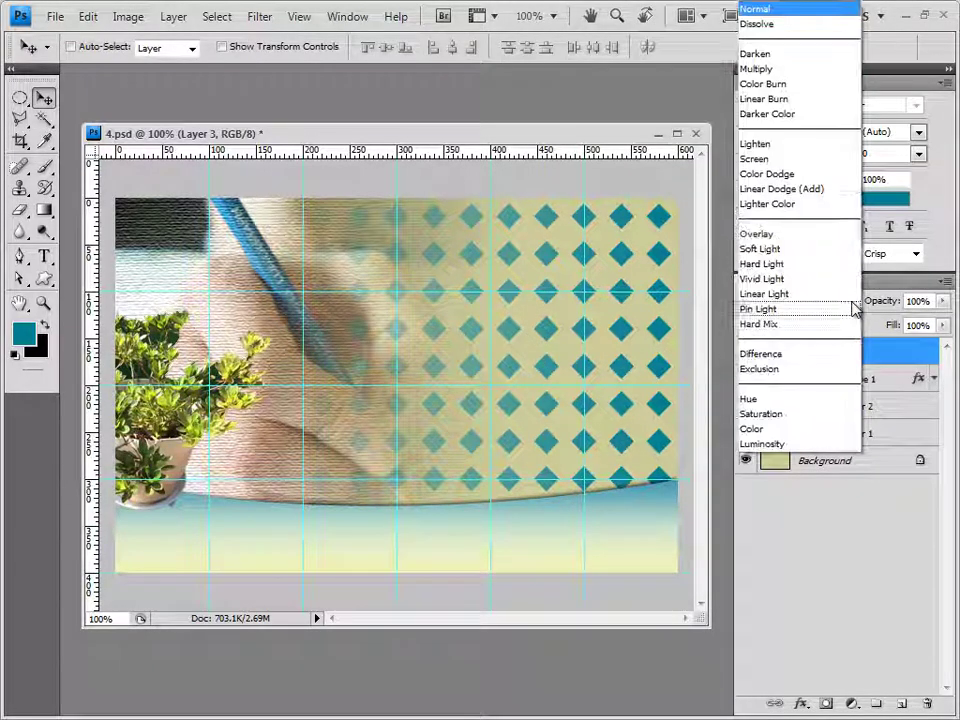
left_click(812, 69)
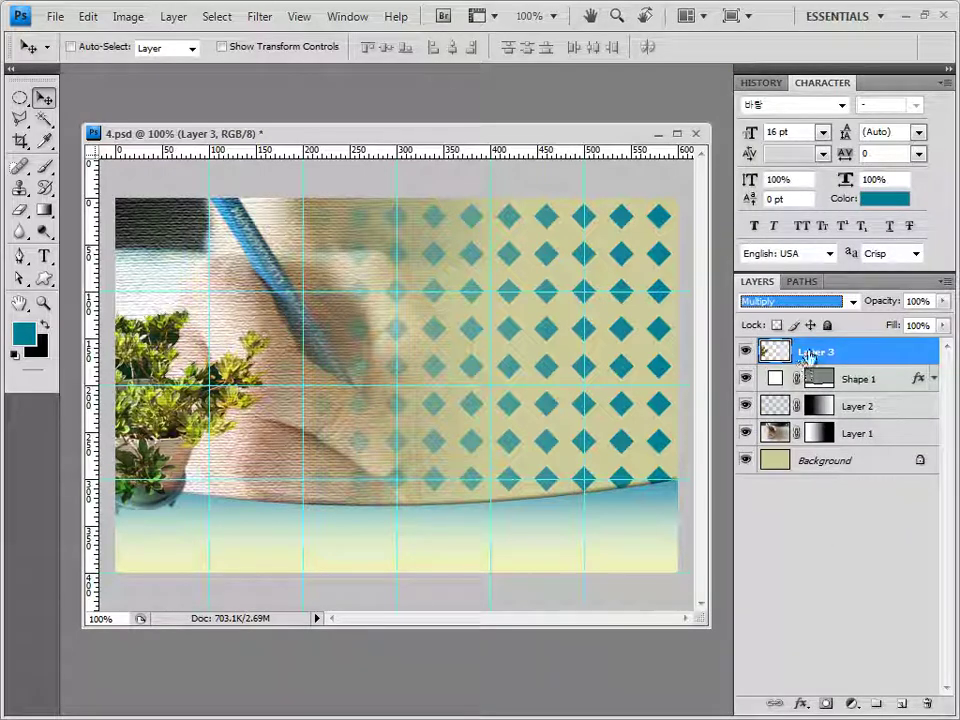
left_click(813, 355)
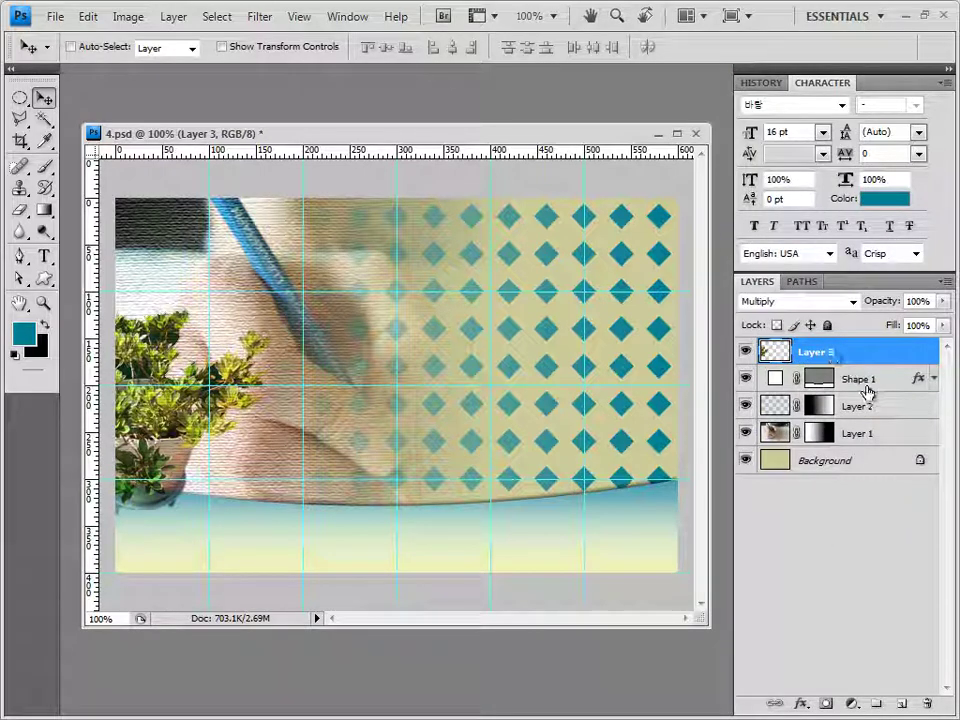
left_click_drag(853, 356, 851, 392)
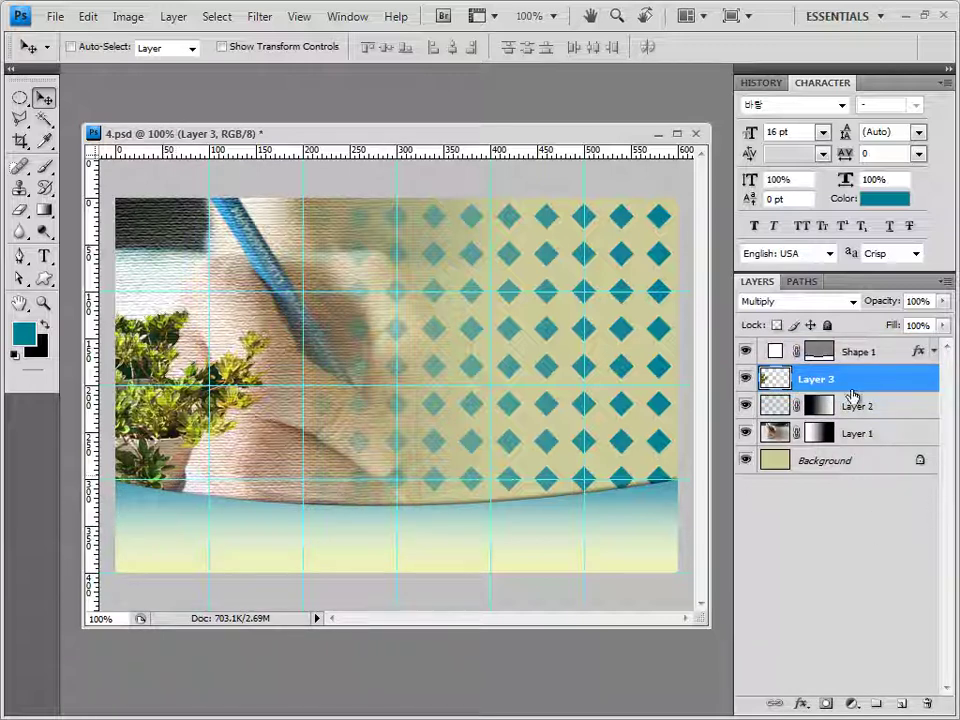
left_click(862, 355)
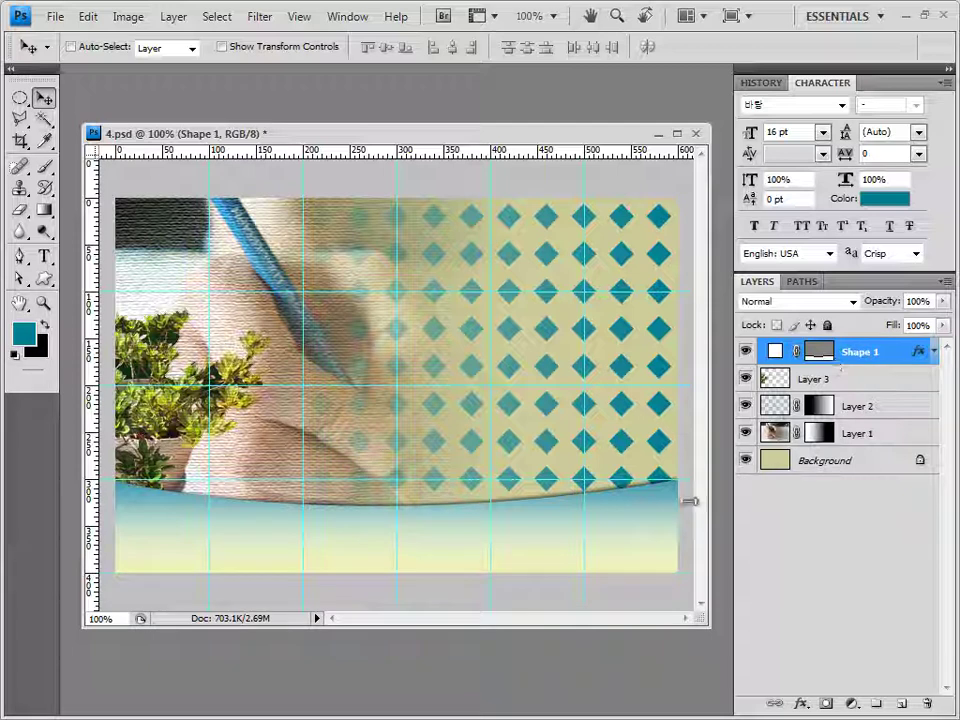
Open 1급-14.JPG from the 기출문제09 folder as a separate floating document
key("alt+Tab")
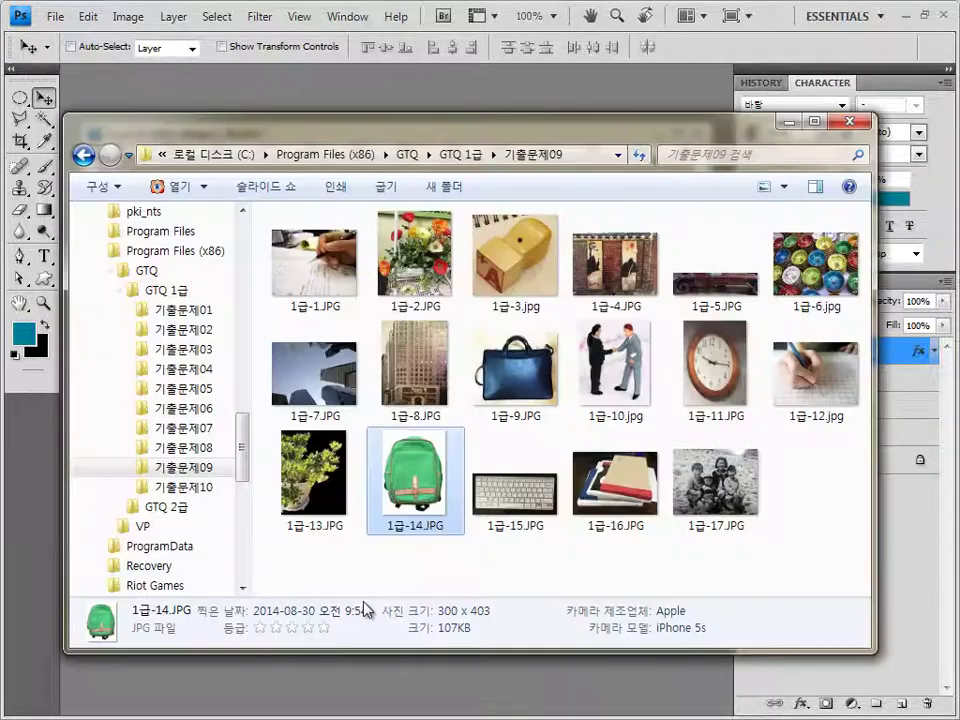
left_click_drag(414, 470, 208, 129)
left_click_drag(110, 70, 279, 135)
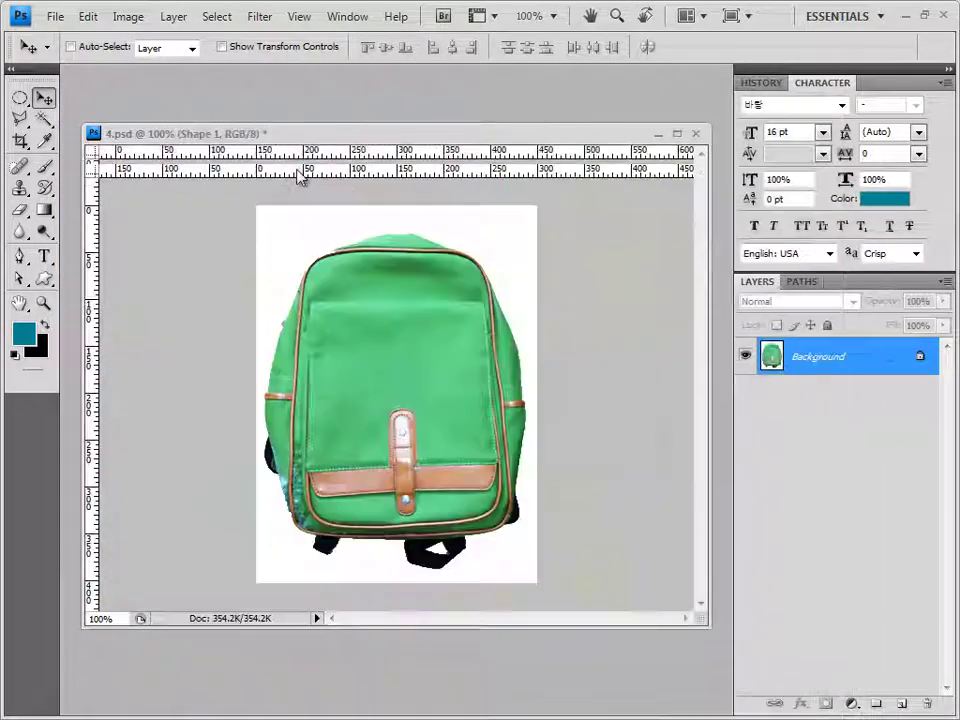
left_click_drag(343, 154, 279, 90)
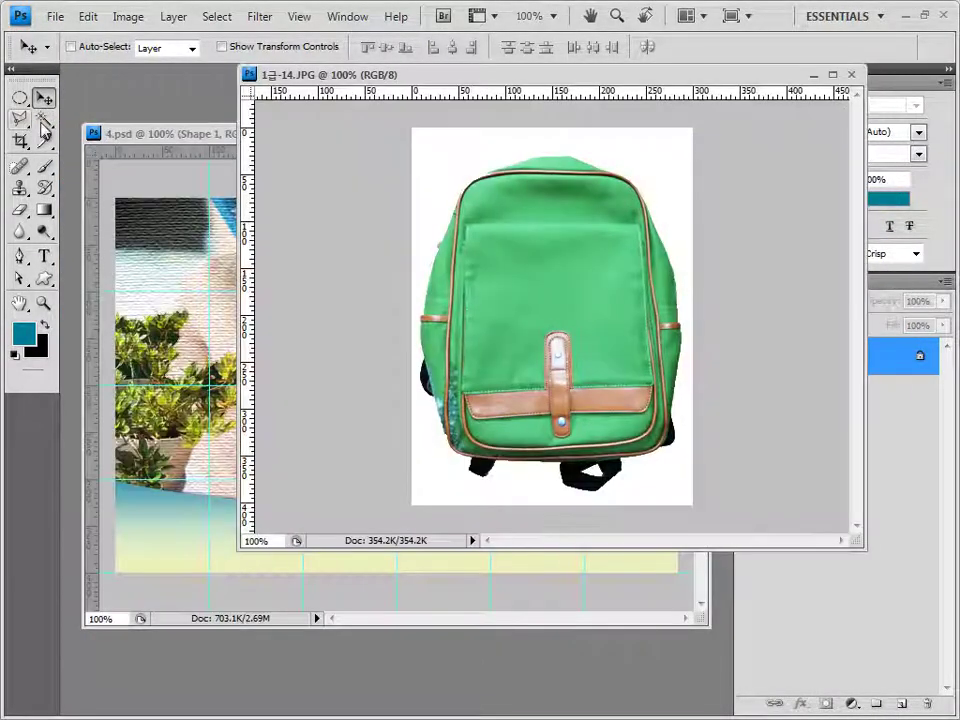
Select the green backpack by selecting its white background with the Magic Wand at tolerance 30 and inverting the selection
left_click(43, 119)
left_click(43, 119)
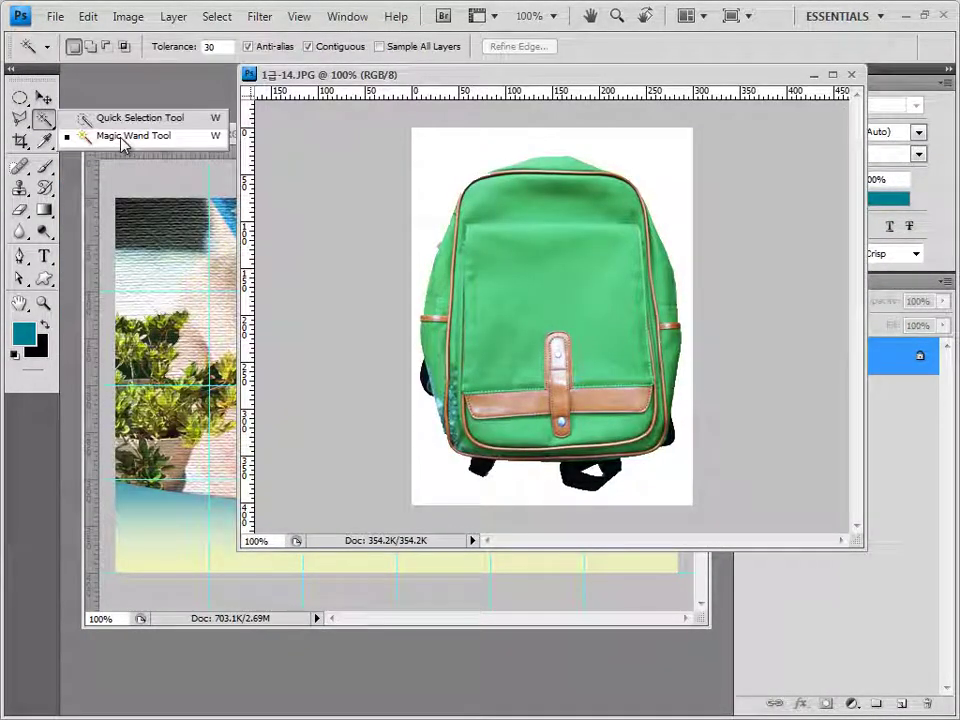
left_click(121, 143)
left_click(454, 150)
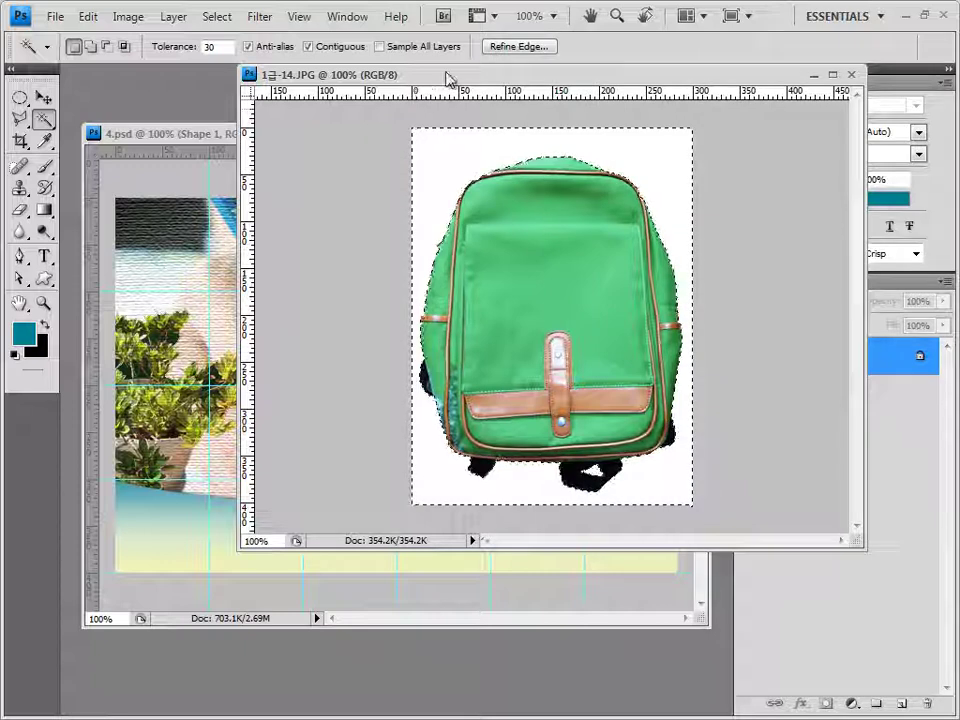
left_click_drag(448, 79, 327, 99)
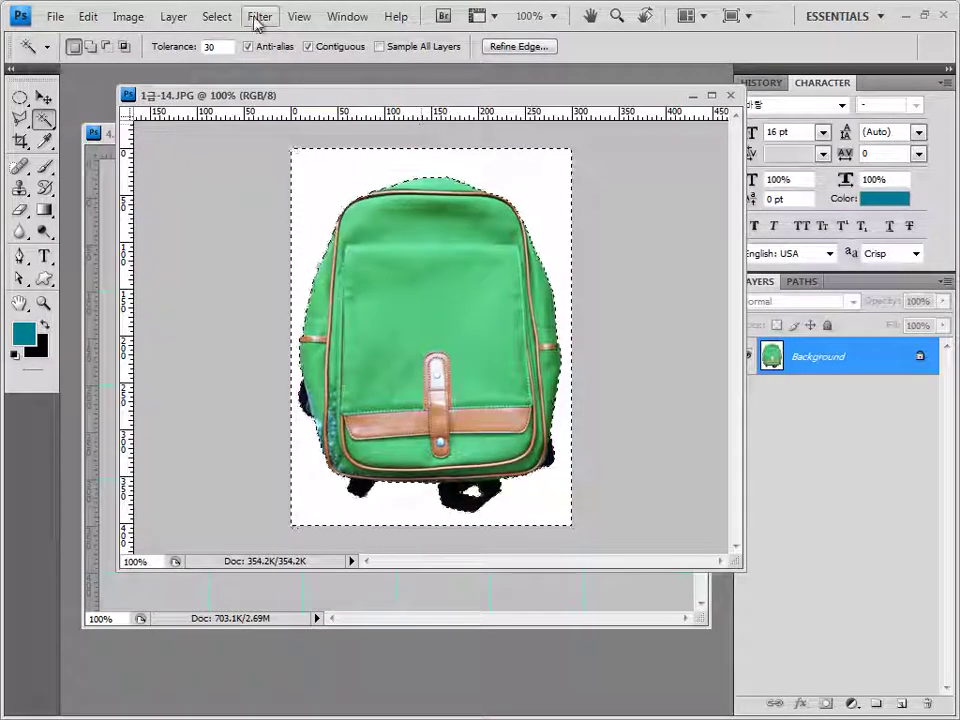
left_click(216, 16)
left_click(236, 89)
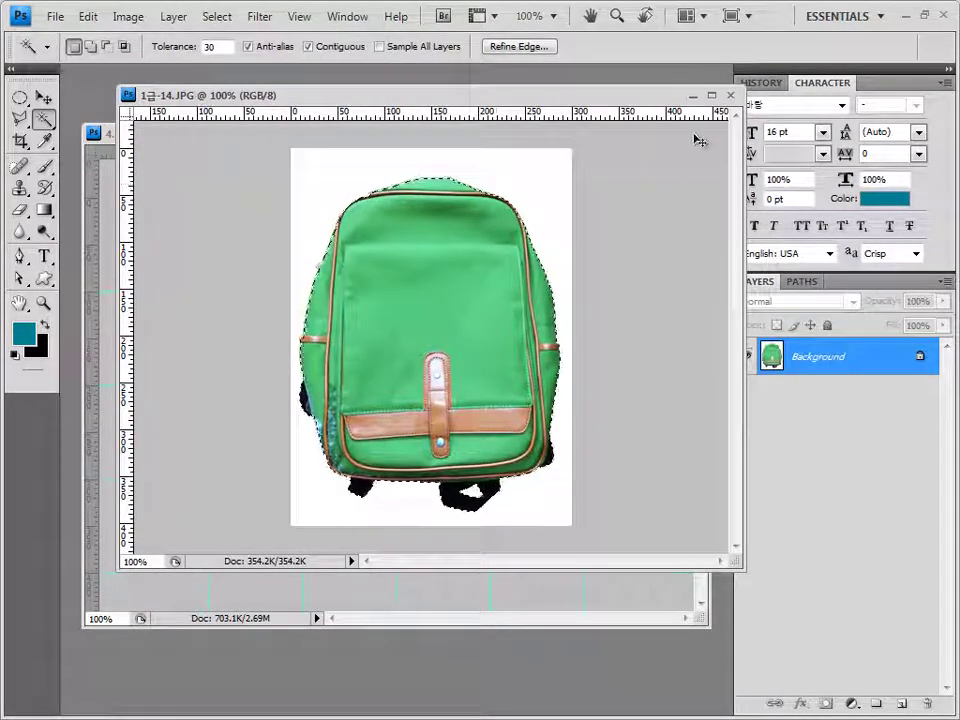
Copy the backpack into 4.psd, close 1급-14.JPG, then scale it down, tilt it slightly counterclockwise and place it in front of the plant pot
left_click(730, 94)
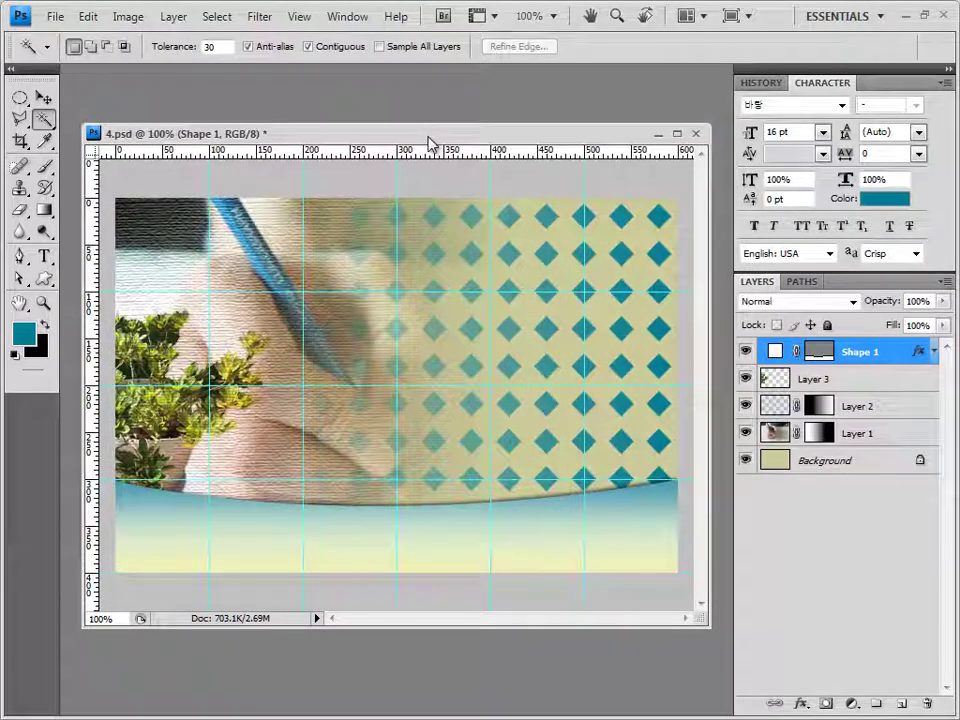
key("ctrl+v")
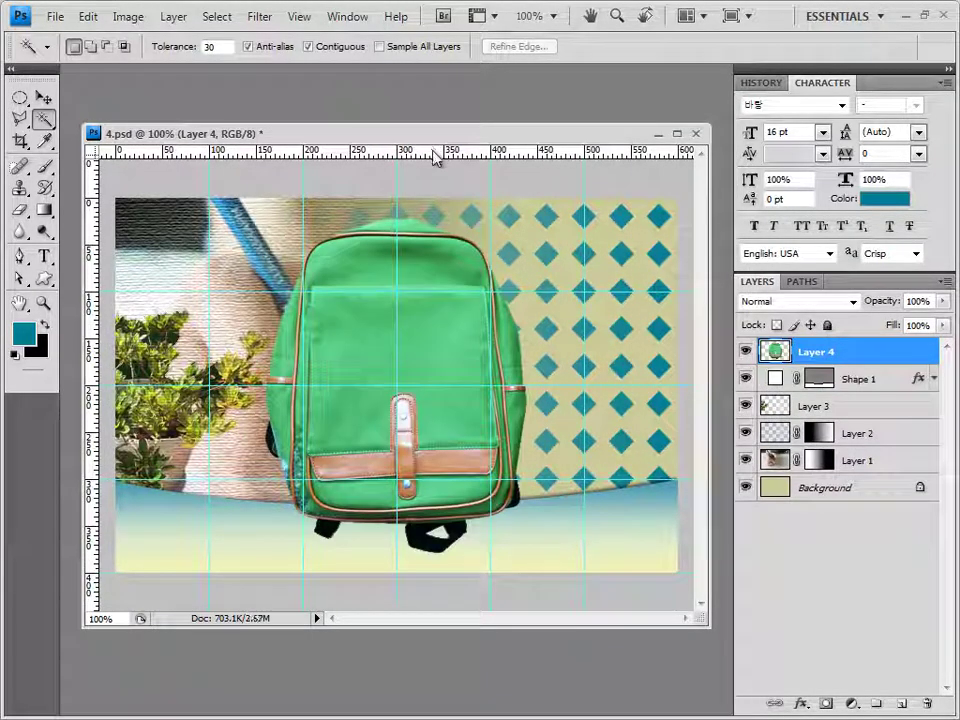
key("ctrl+t")
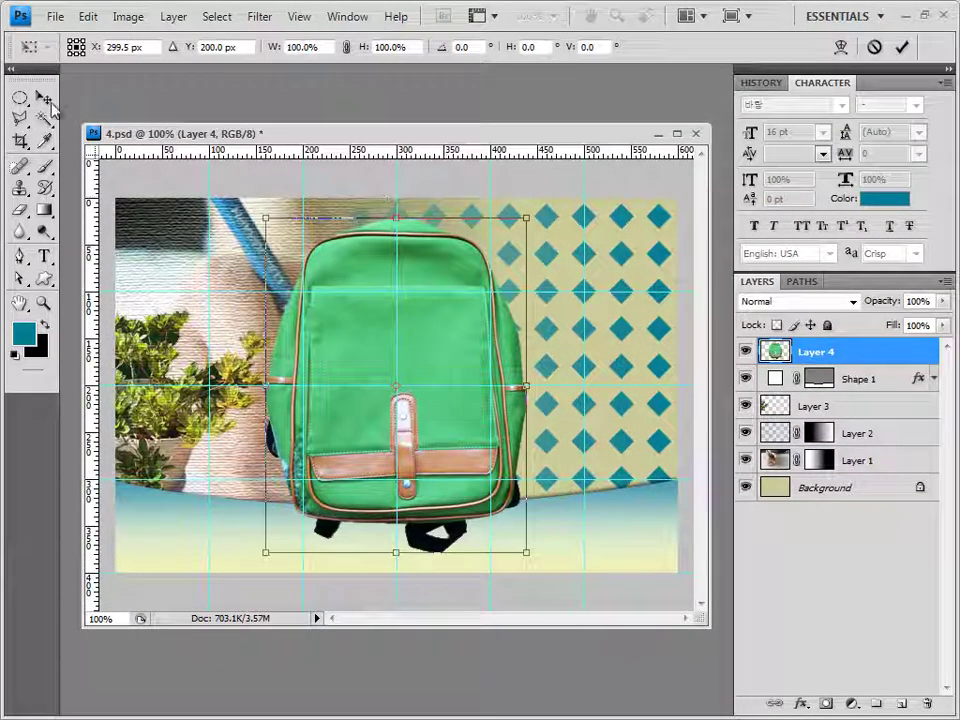
key("Return")
key("ctrl+z")
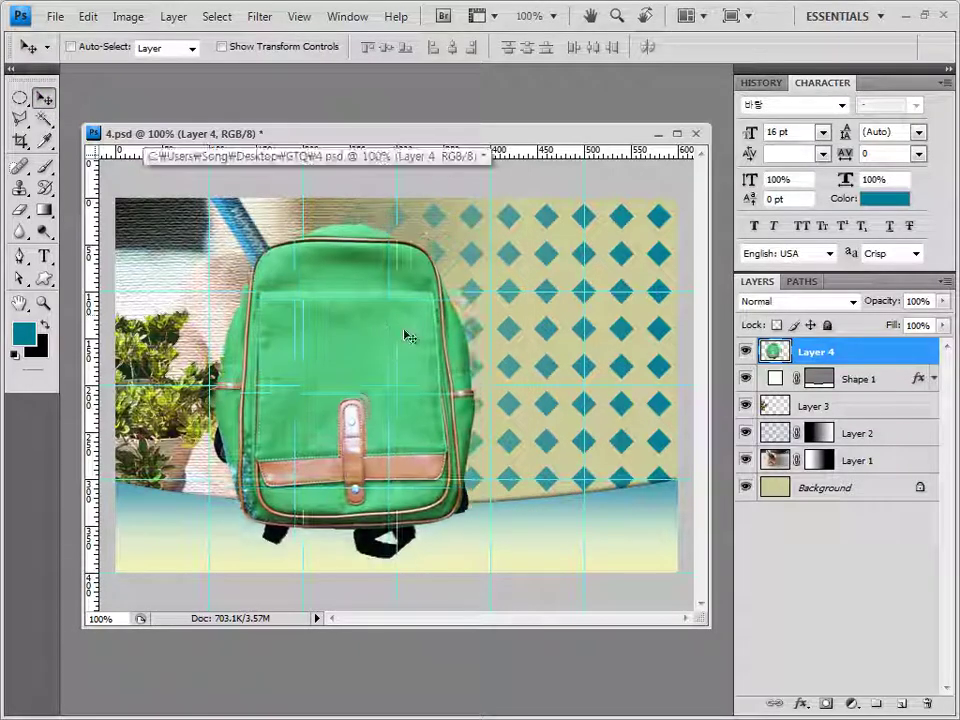
key("ctrl+t")
left_click_drag(510, 289, 495, 258)
left_click_drag(438, 341, 385, 352)
key("Escape")
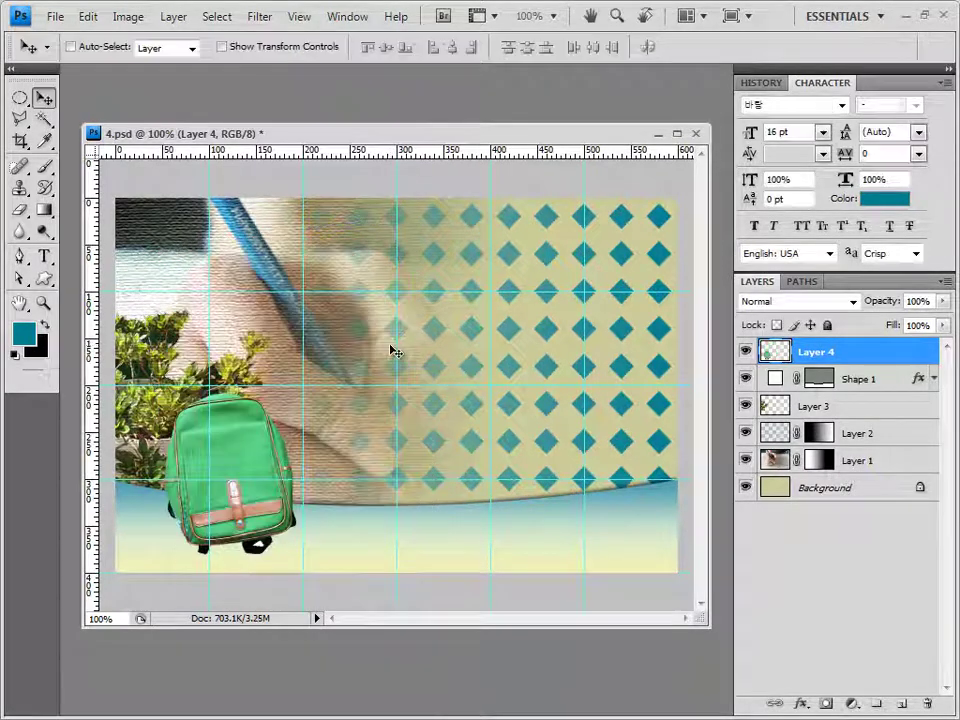
Add an Outer Glow layer style with the default settings to the backpack layer
left_click(803, 704)
left_click(852, 548)
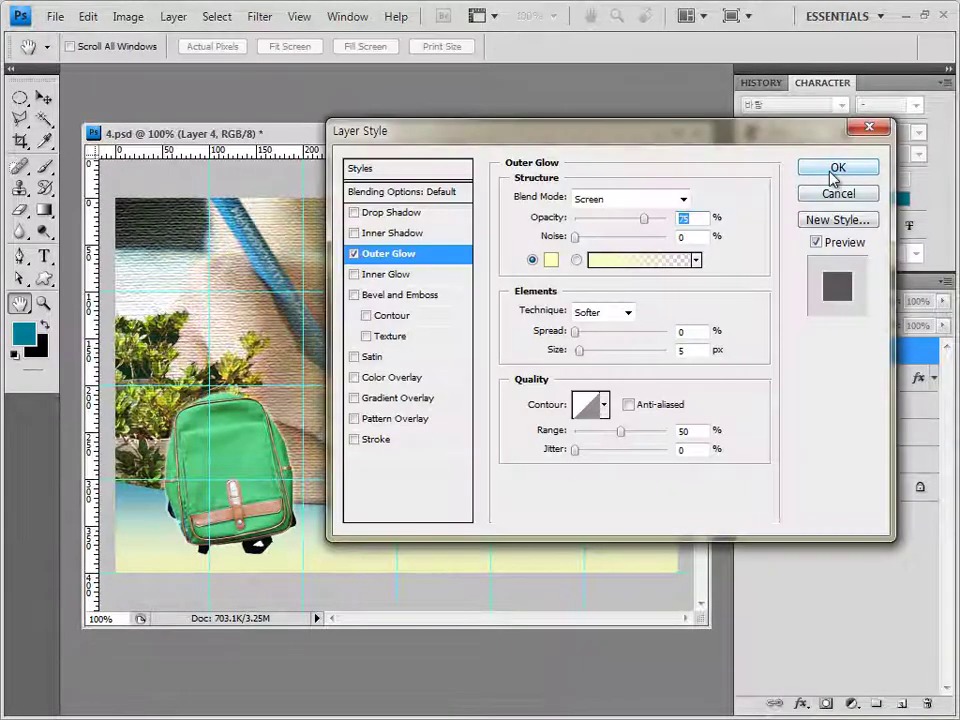
left_click(821, 165)
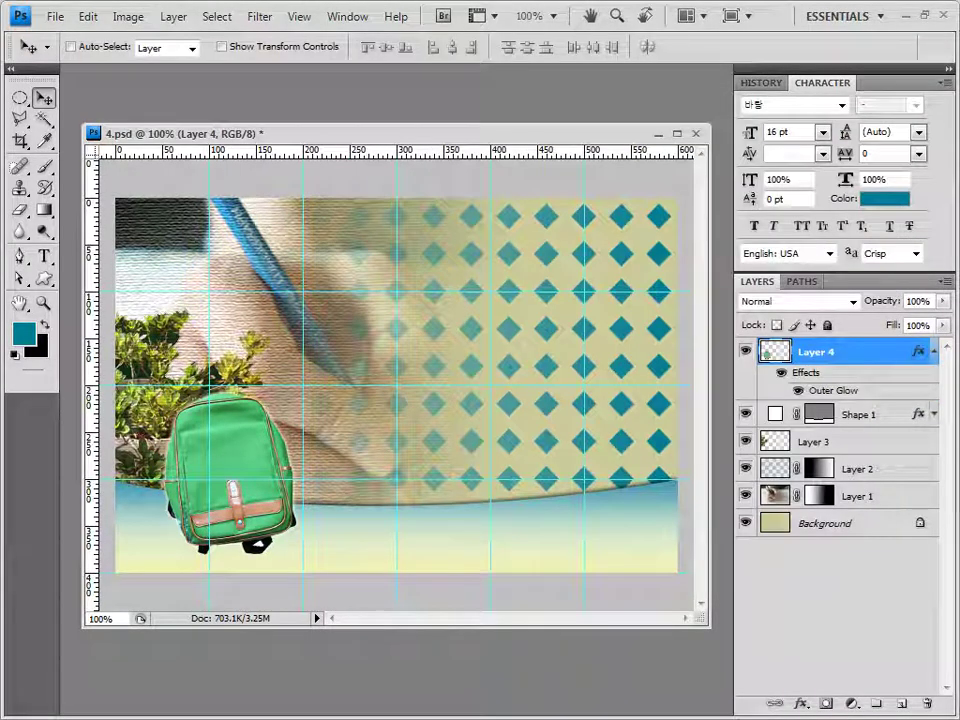
Open 1급-15.JPG from the 기출문제09 folder as a separate floating document
key("alt+Tab")
left_click_drag(547, 498, 380, 103)
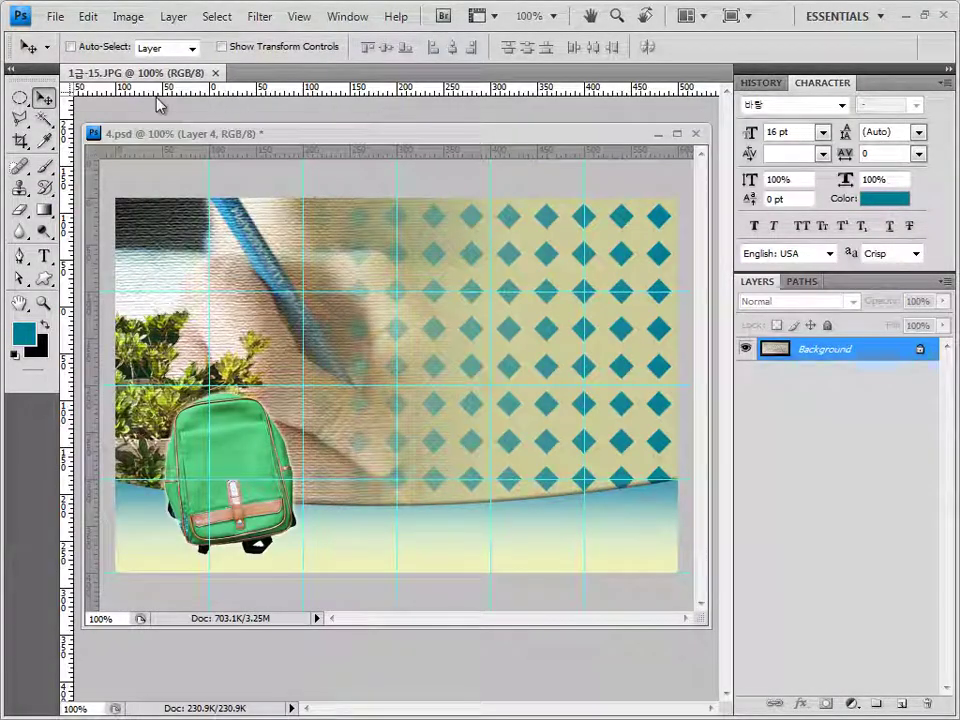
left_click_drag(115, 70, 354, 189)
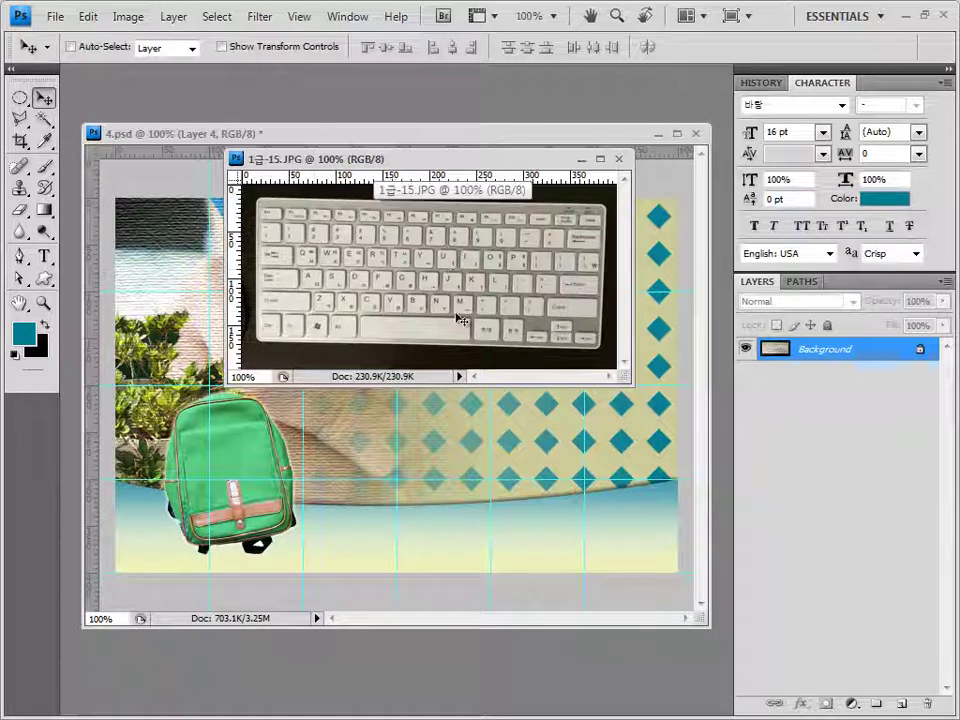
Select the keyboard by inverting a Magic Wand selection of its dark background at tolerance 30, copy it and close 1급-15.JPG
left_click(44, 119)
left_click(117, 137)
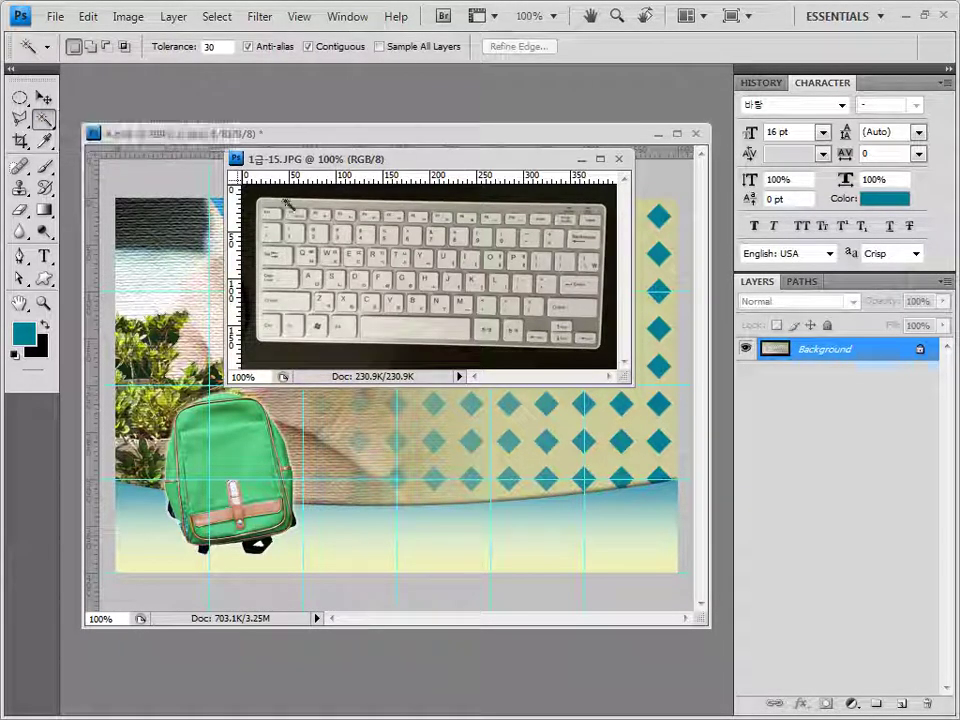
left_click(285, 188)
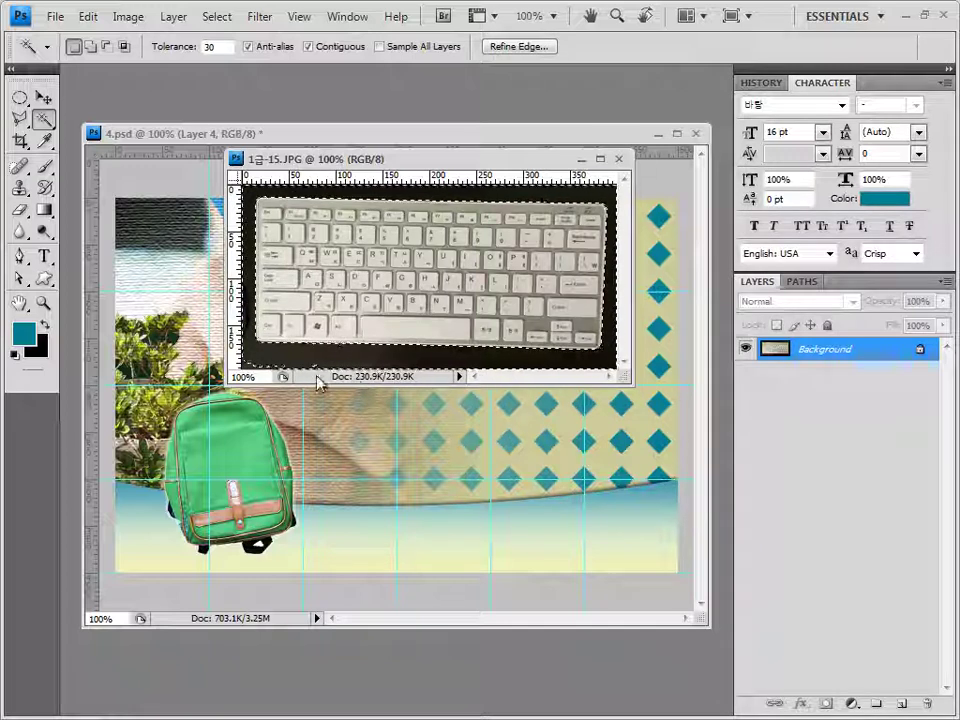
left_click(90, 47)
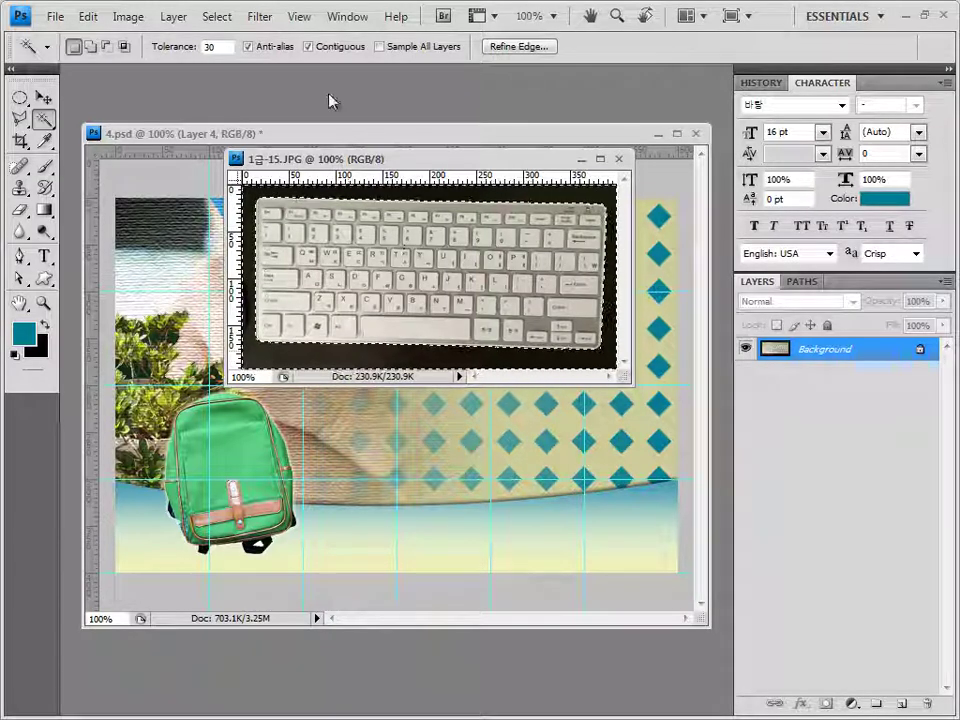
left_click(216, 16)
left_click(229, 91)
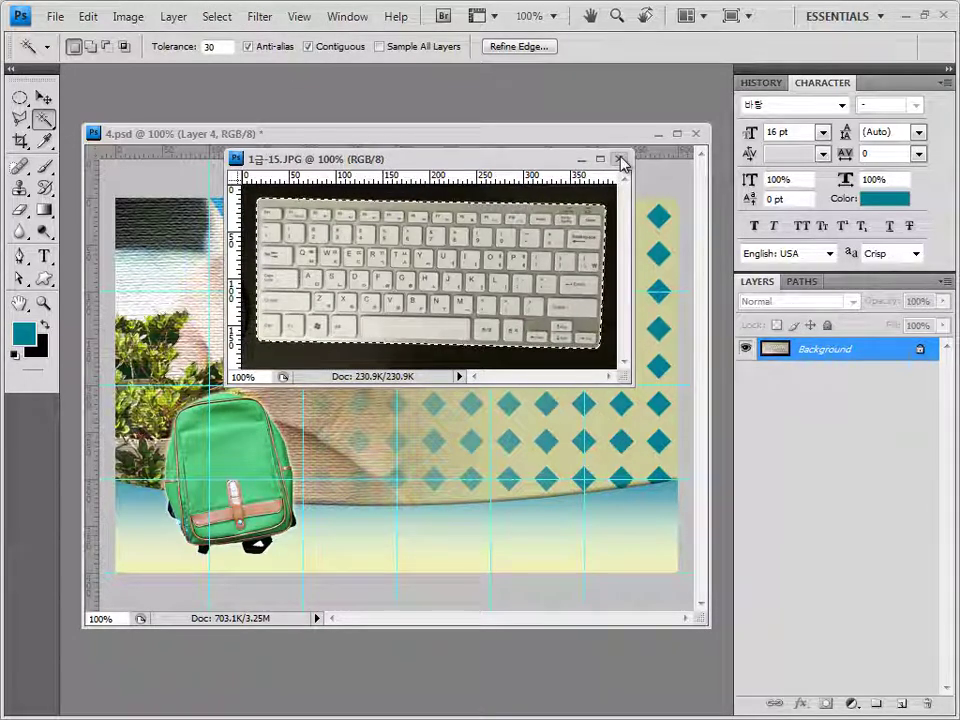
left_click(620, 160)
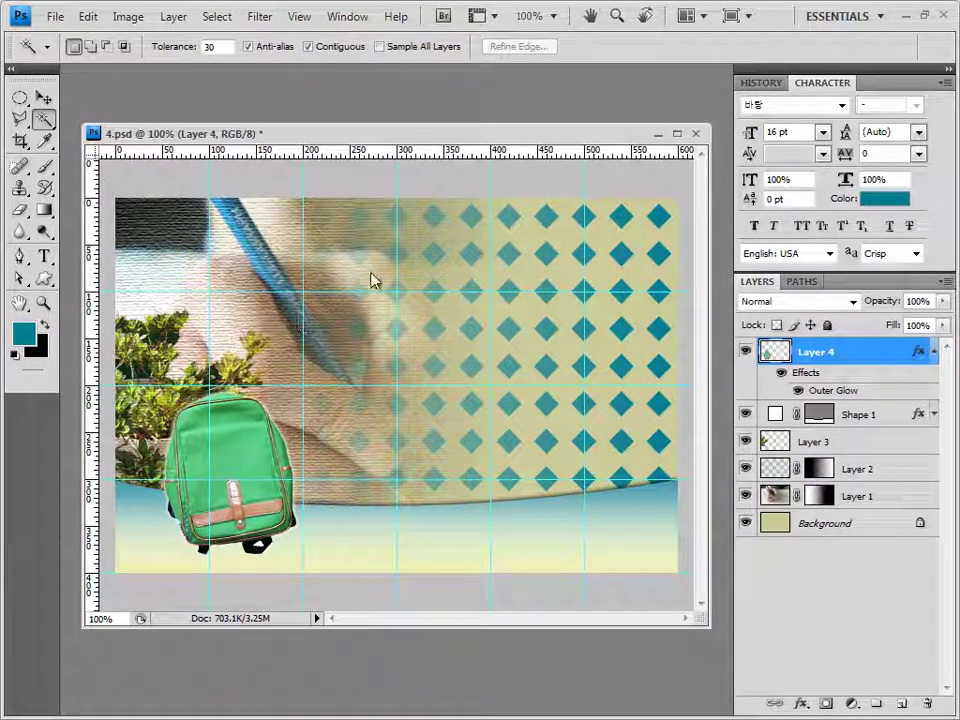
Paste the keyboard into 4.psd, scale it down, rotate it counterclockwise and place it in the canvas's upper-right area
key("ctrl+v")
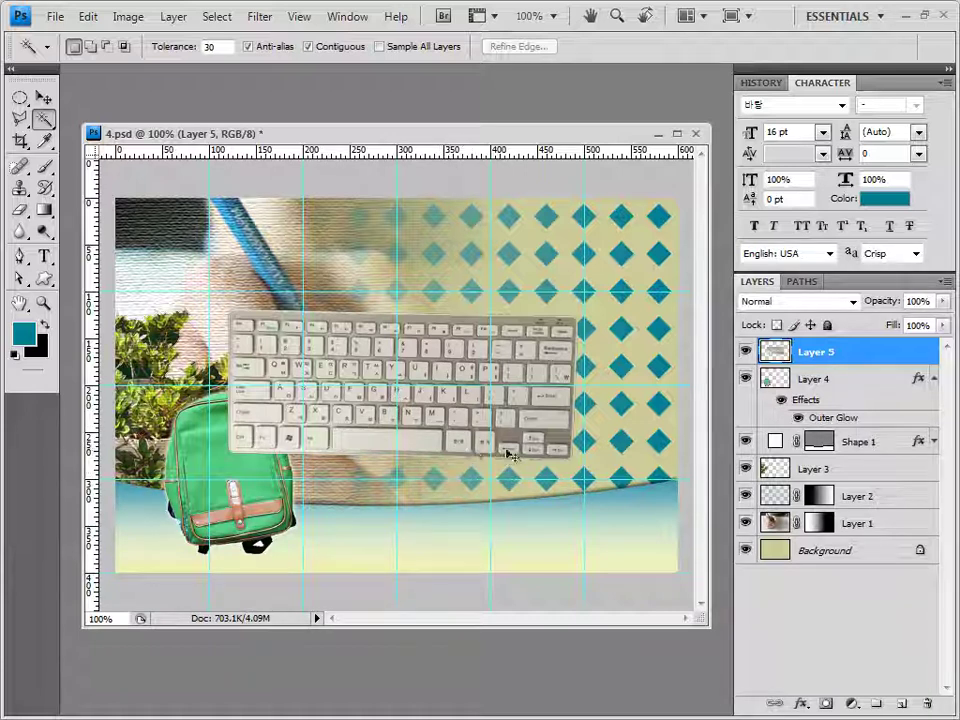
key("ctrl+t")
left_click_drag(602, 456, 638, 349)
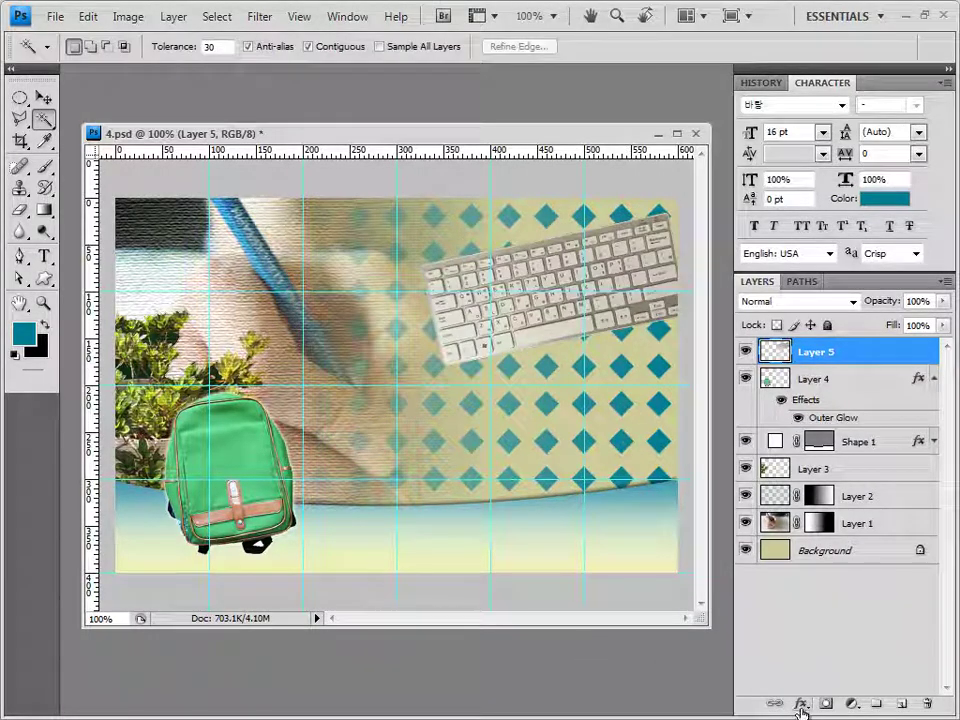
Add an Outer Glow layer style with the default settings to the keyboard layer
left_click(800, 705)
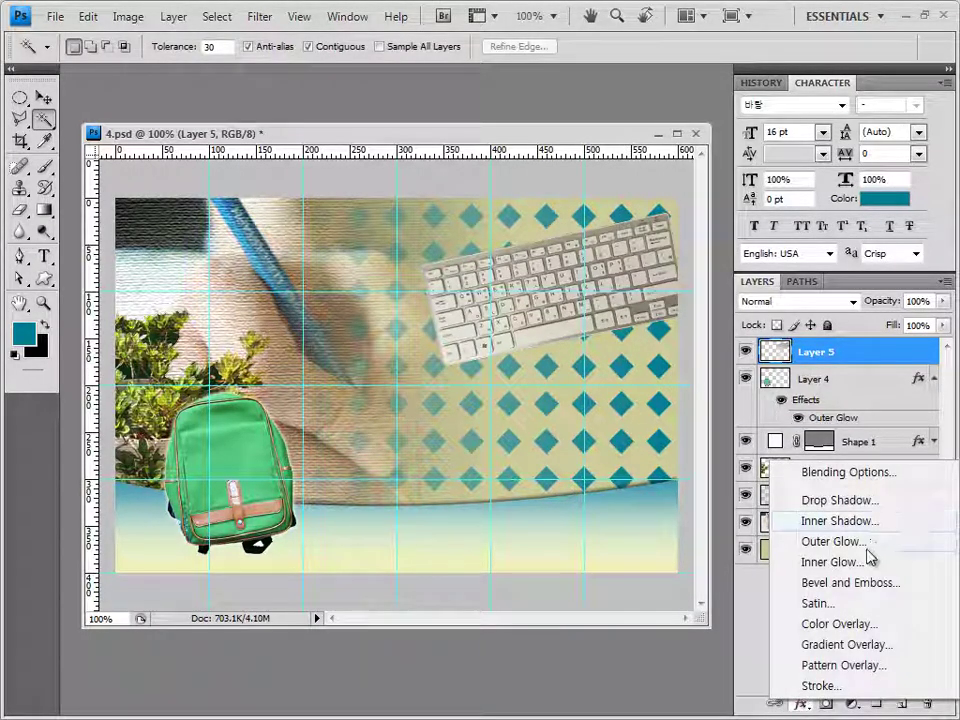
left_click(822, 541)
left_click(837, 170)
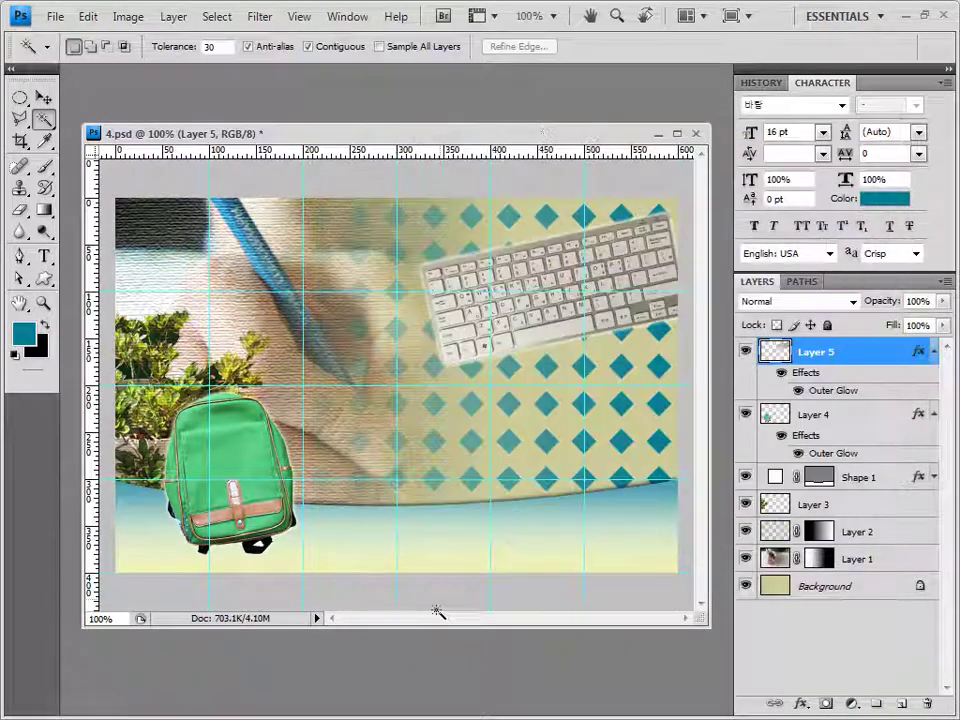
Open 1급-16.JPG from the image folder as a separate floating document
key("alt+Tab")
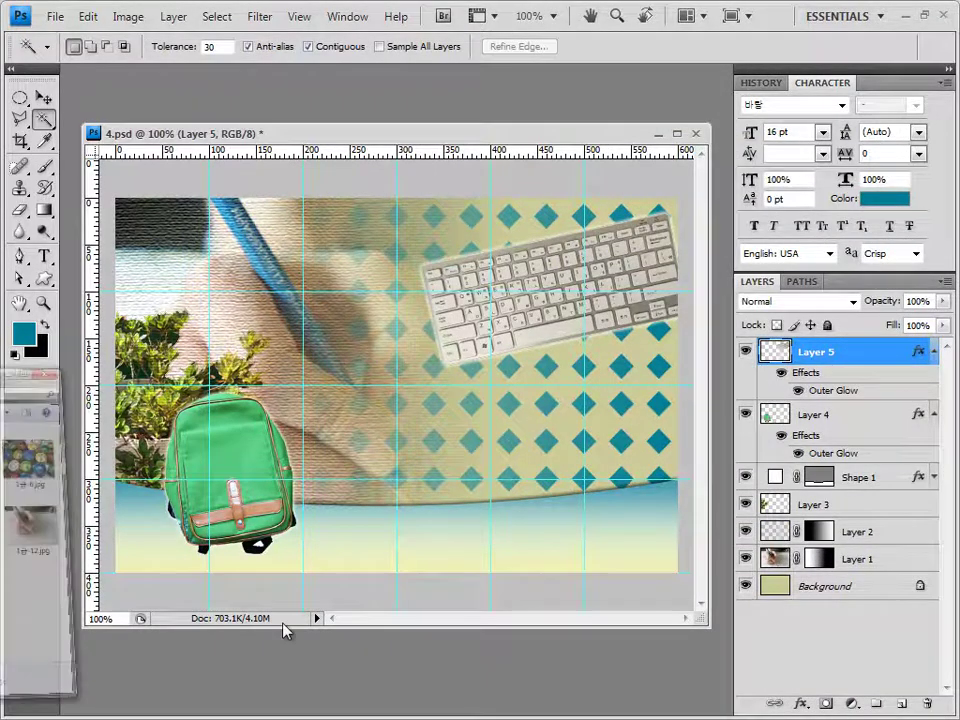
left_click(600, 463)
left_click_drag(600, 463, 364, 100)
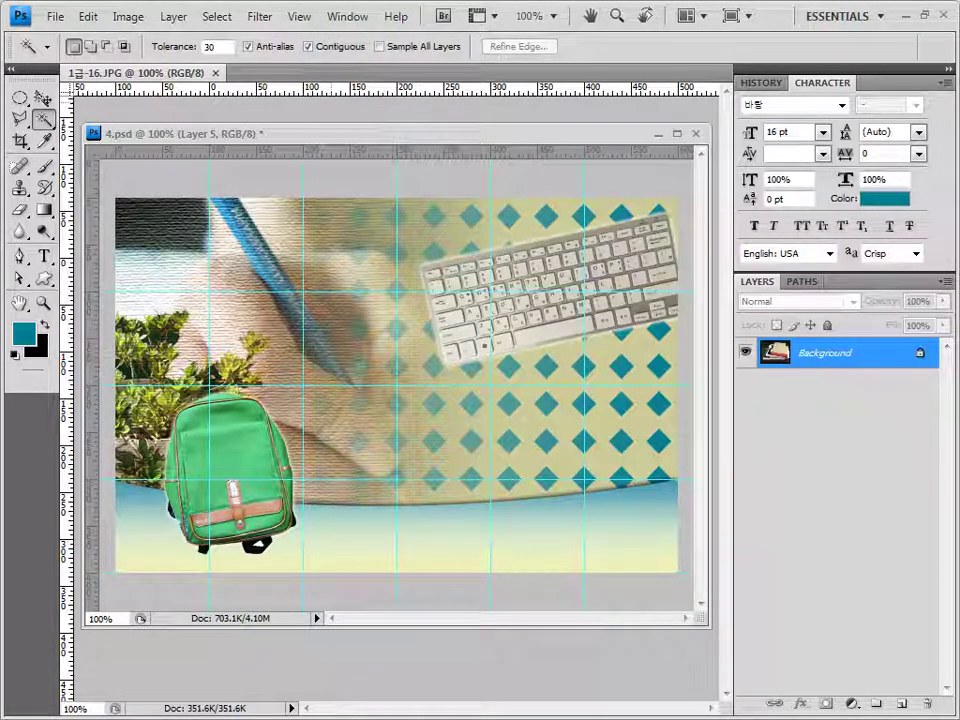
key("v")
left_click_drag(195, 75, 388, 118)
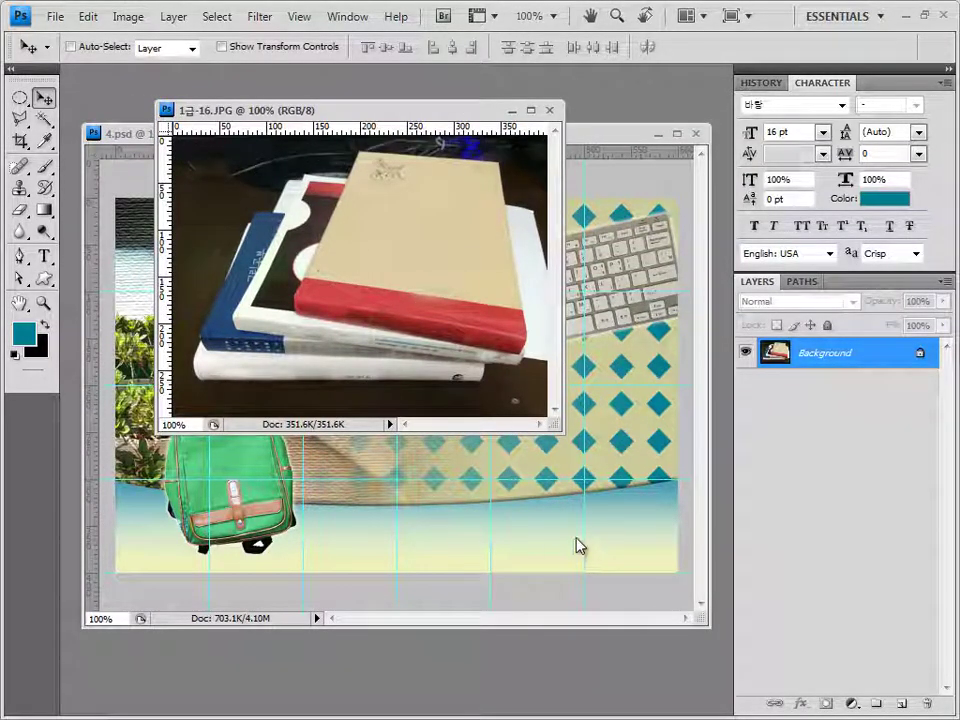
Select the whole stack of books with the Quick Selection tool, copy it and close 1급-16.JPG
left_click(44, 119)
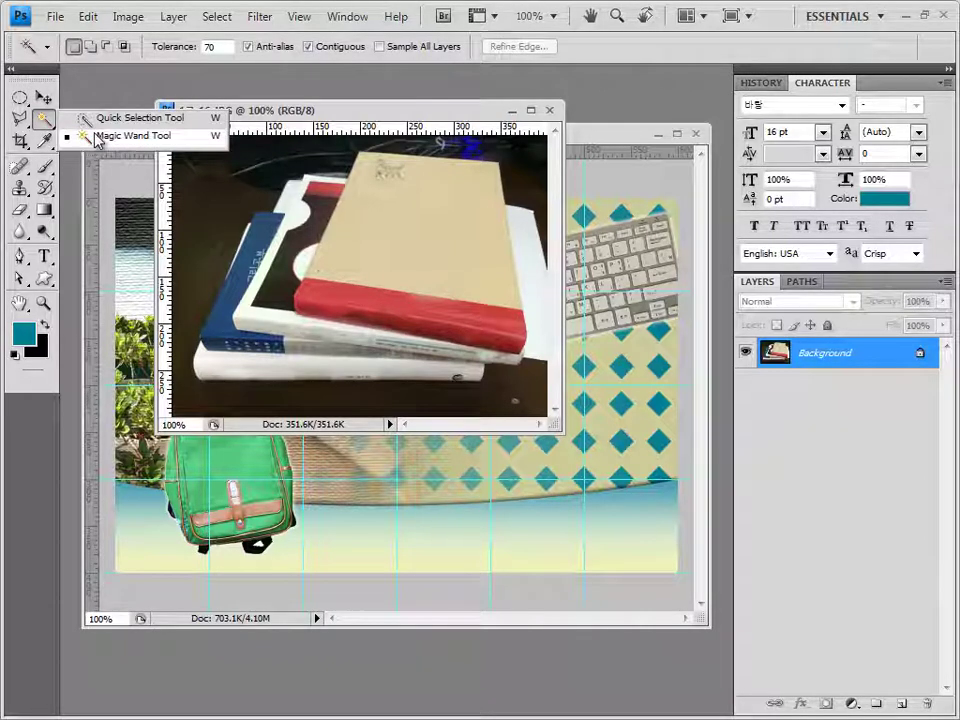
left_click(96, 136)
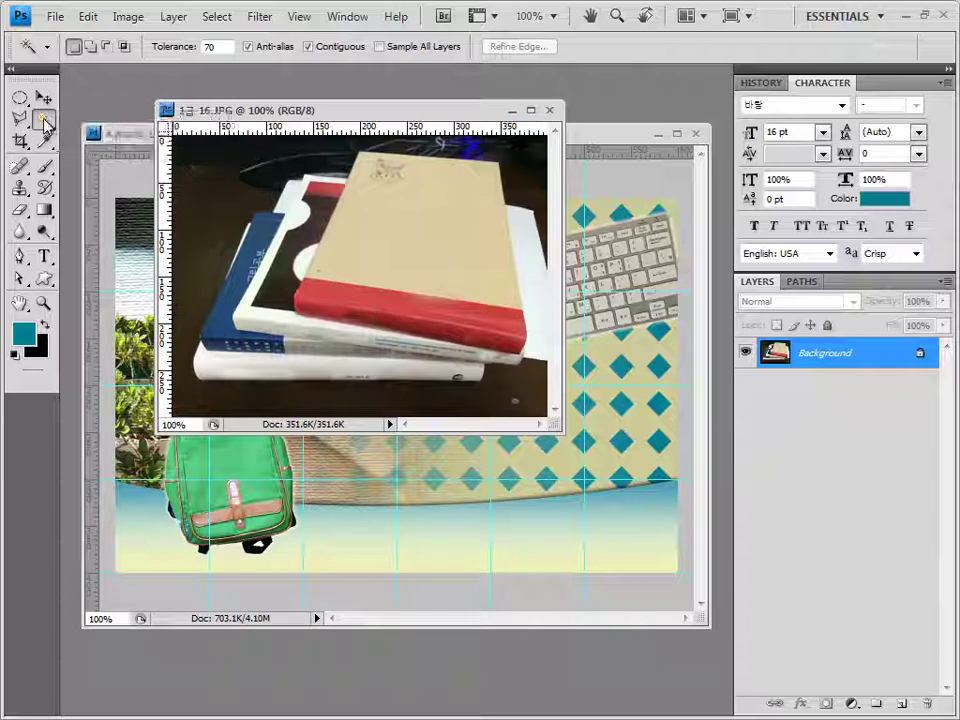
left_click_drag(46, 126, 174, 118)
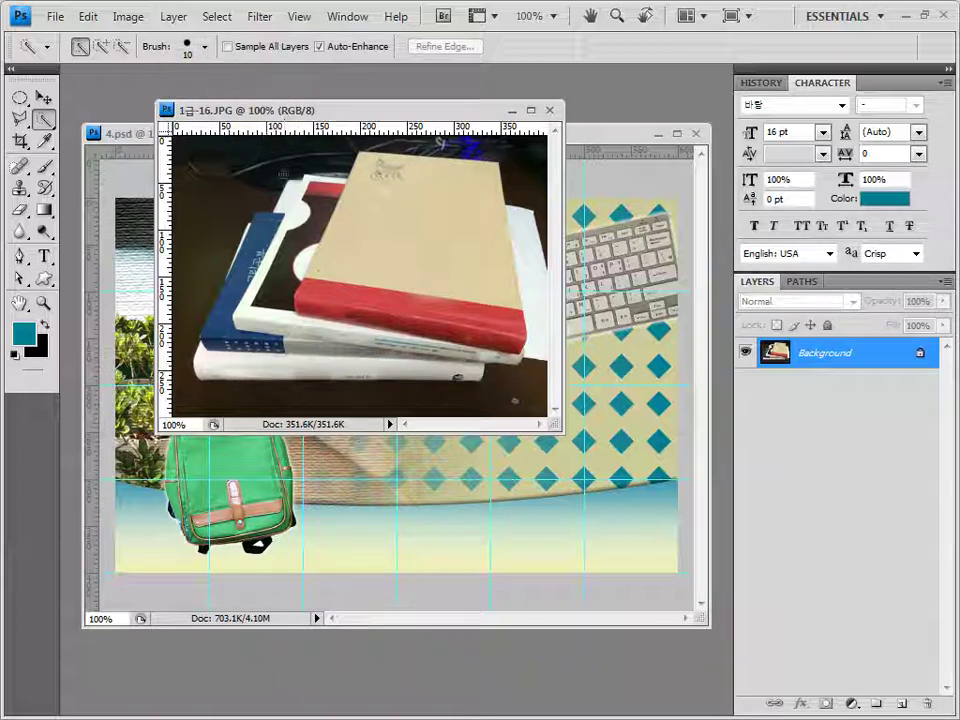
mouse_move(301, 194)
left_mouse_down()
mouse_move(285, 225)
mouse_move(278, 217)
mouse_move(253, 228)
mouse_move(239, 311)
mouse_move(240, 262)
mouse_move(383, 203)
mouse_move(375, 186)
mouse_move(476, 208)
mouse_move(521, 236)
mouse_move(527, 268)
left_mouse_up()
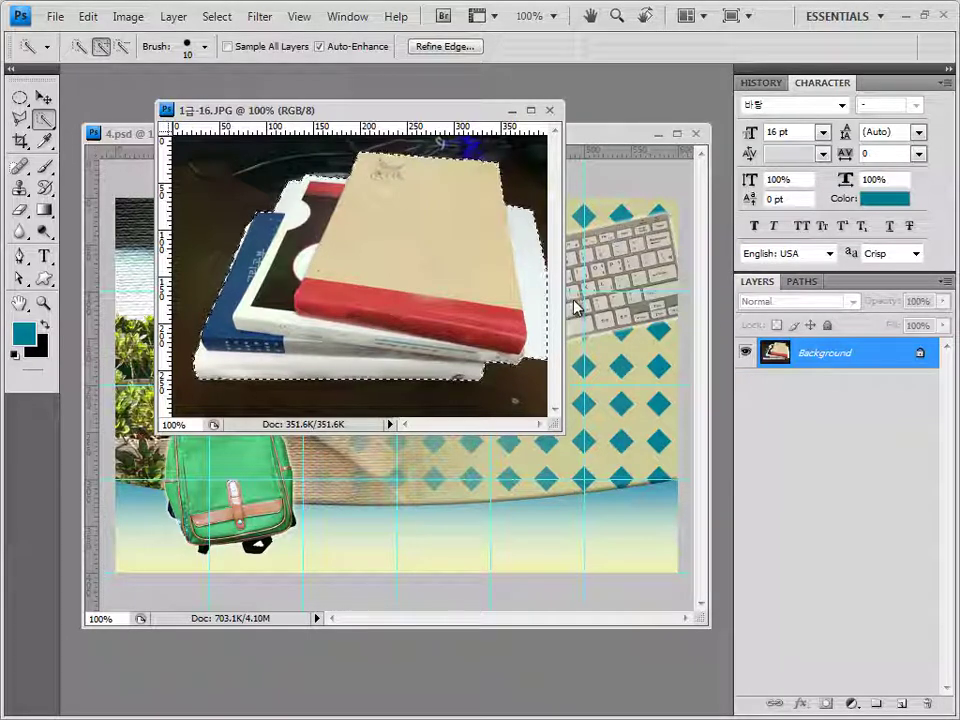
left_click(549, 110)
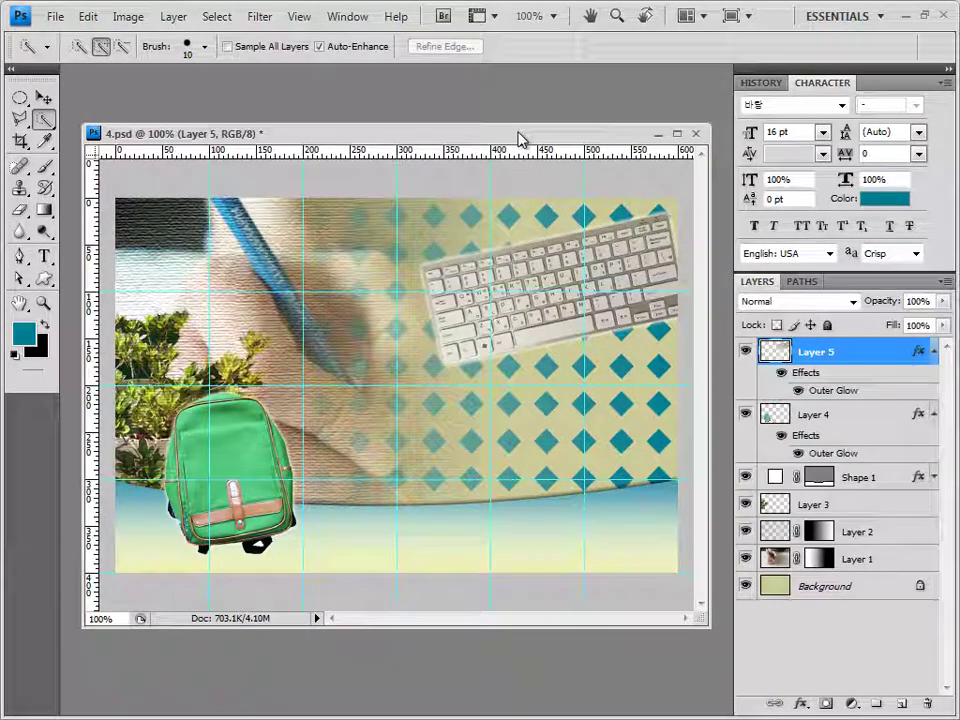
Paste the books into 4.psd, scaled down in the canvas's lower-right corner, and apply the Crosshatch filter to them
key("ctrl+v")
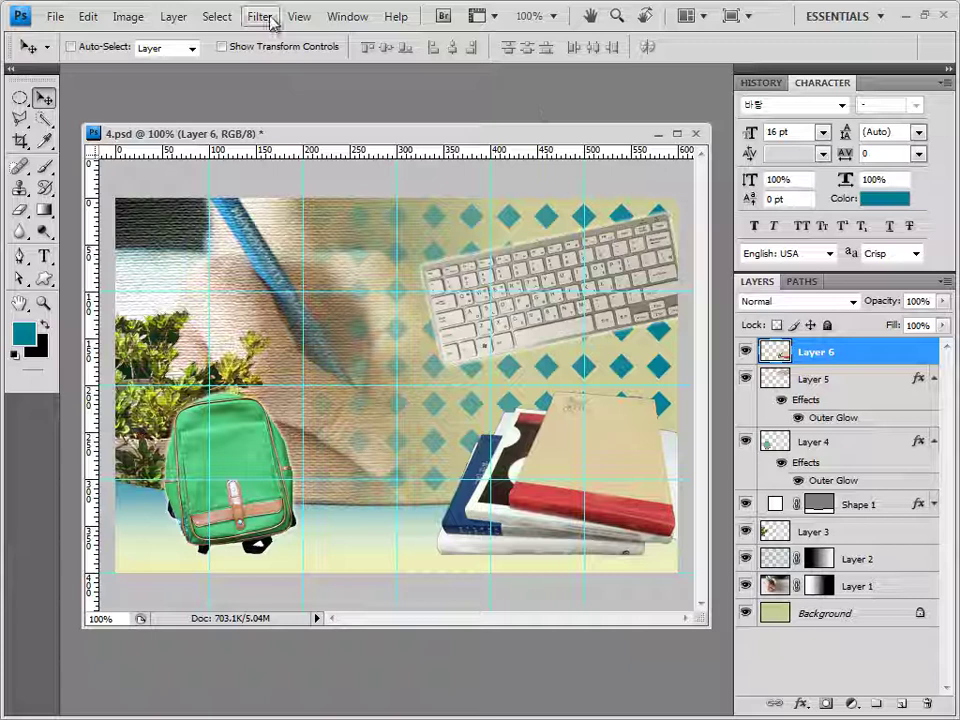
left_click(270, 18)
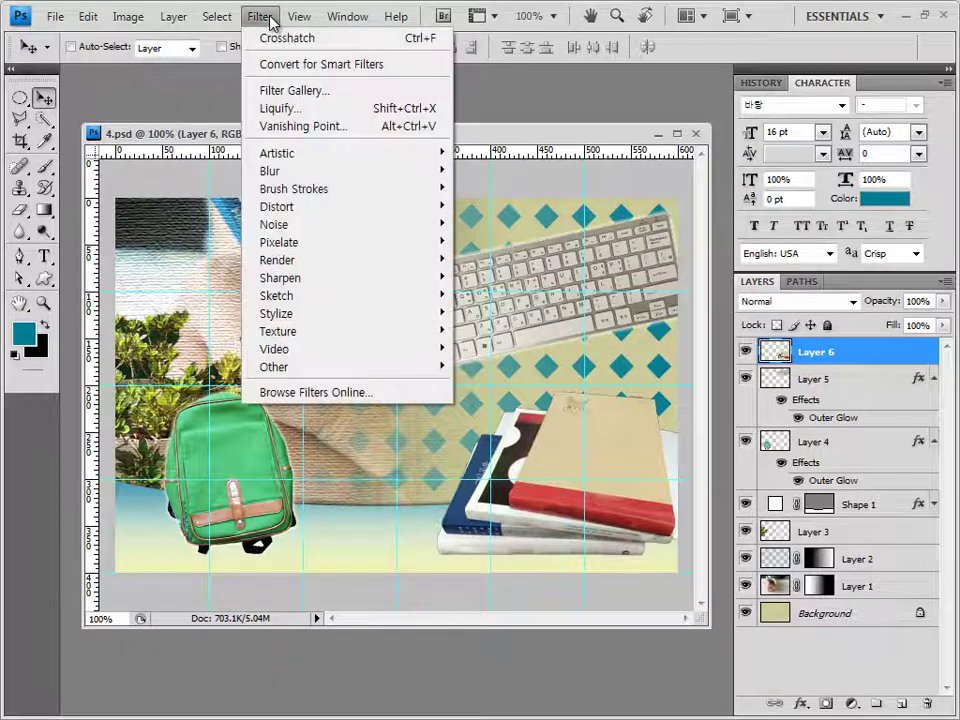
mouse_move(296, 190)
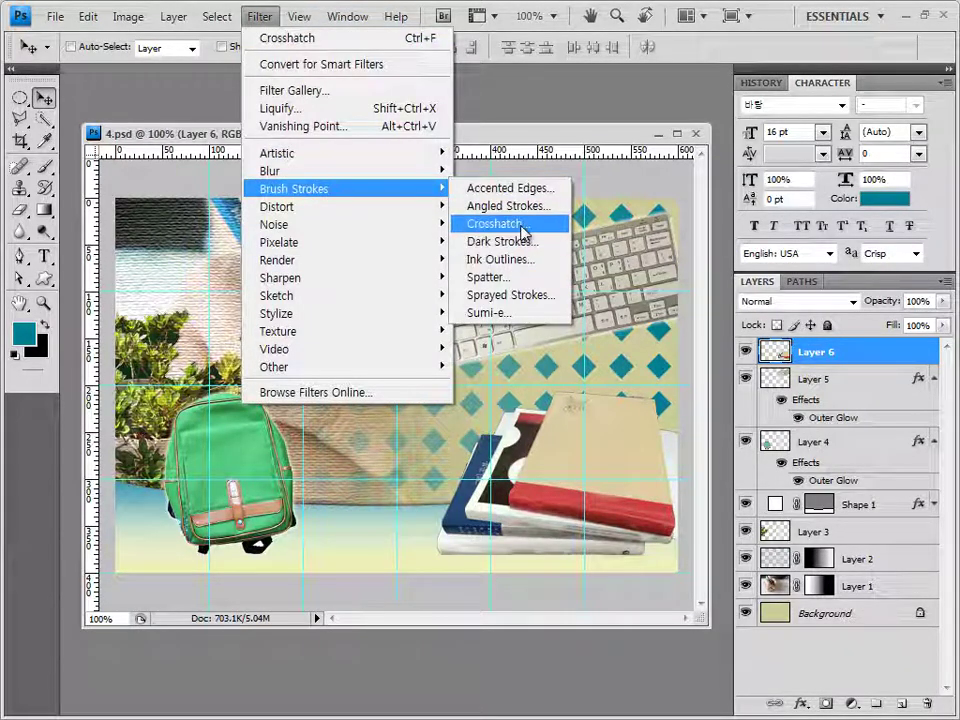
left_click(521, 223)
left_click(837, 54)
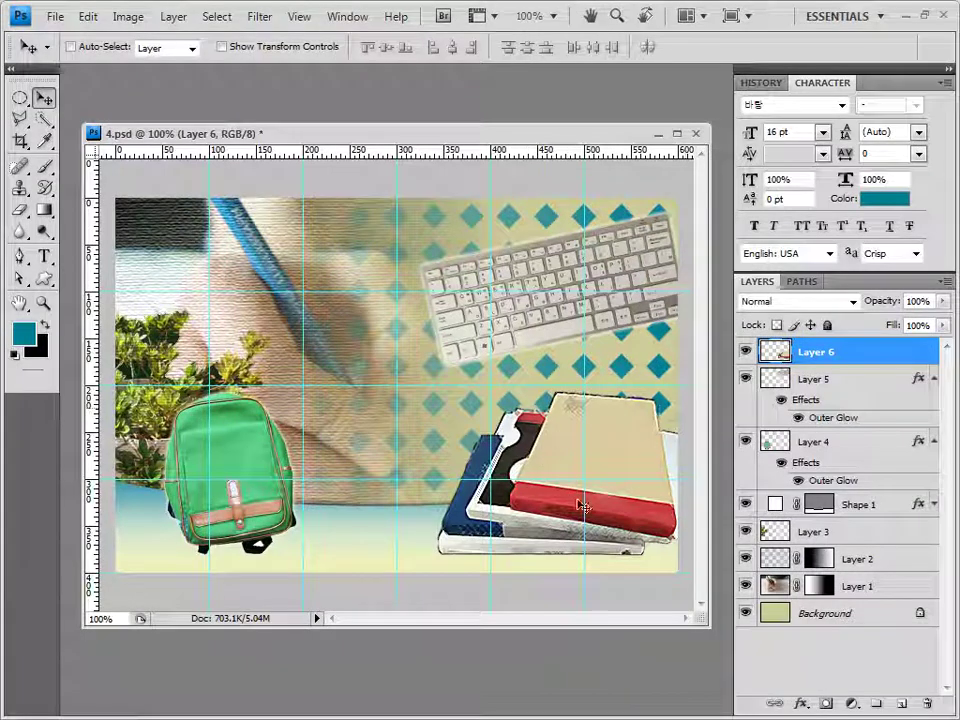
Add a Bevel and Emboss layer style with the default settings to the books layer
left_click(803, 705)
left_click(858, 588)
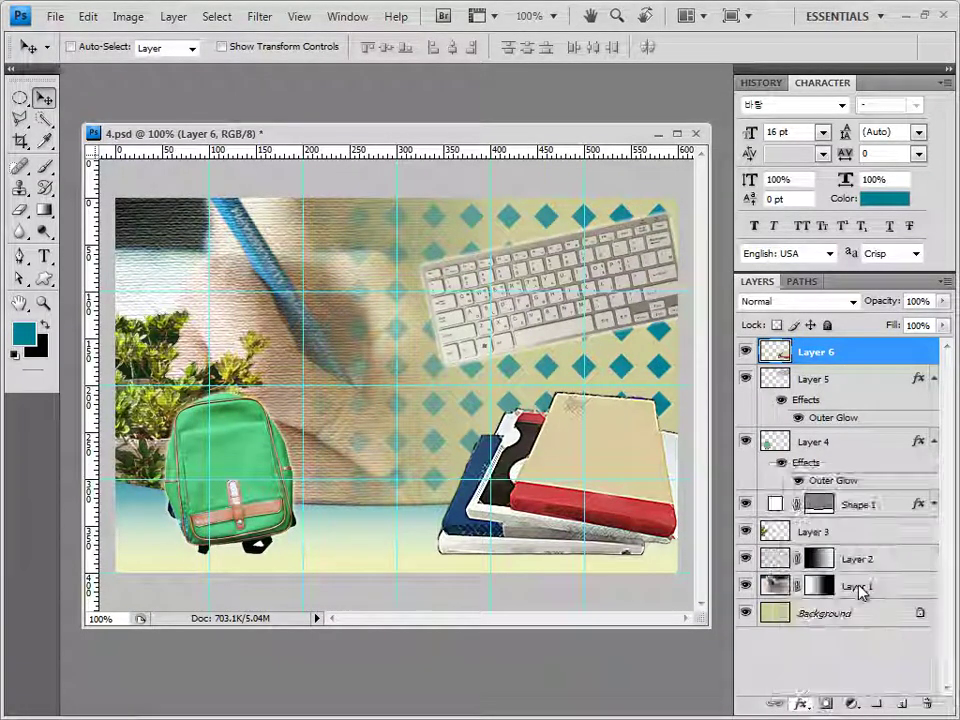
left_click(851, 176)
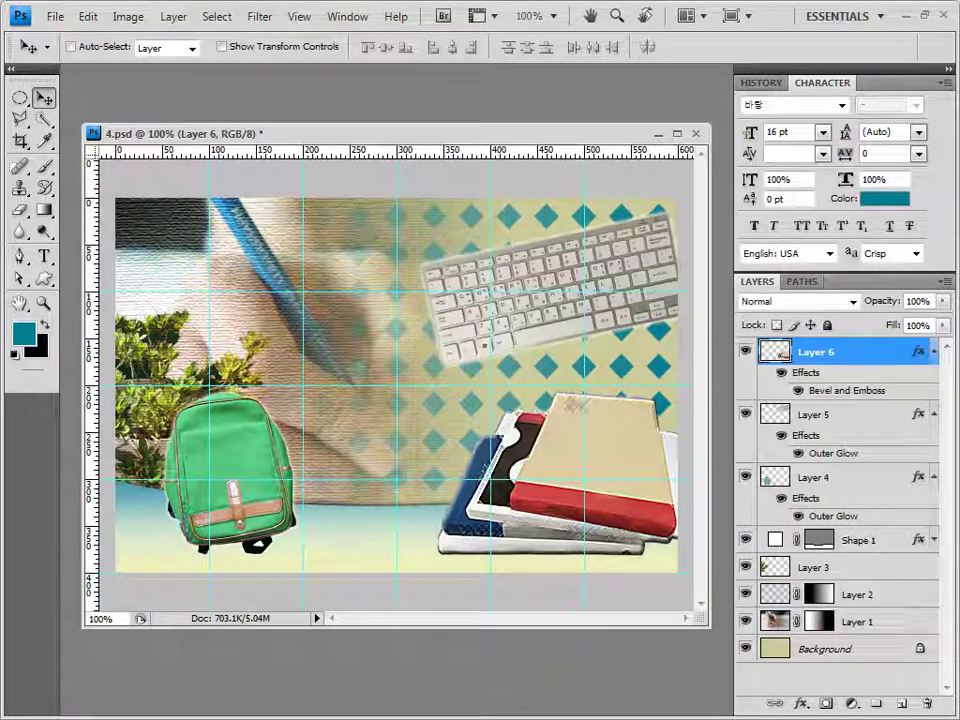
Open 1급-17.JPG from the image folder as a separate floating document
key("alt+Tab")
left_click_drag(700, 470, 392, 90)
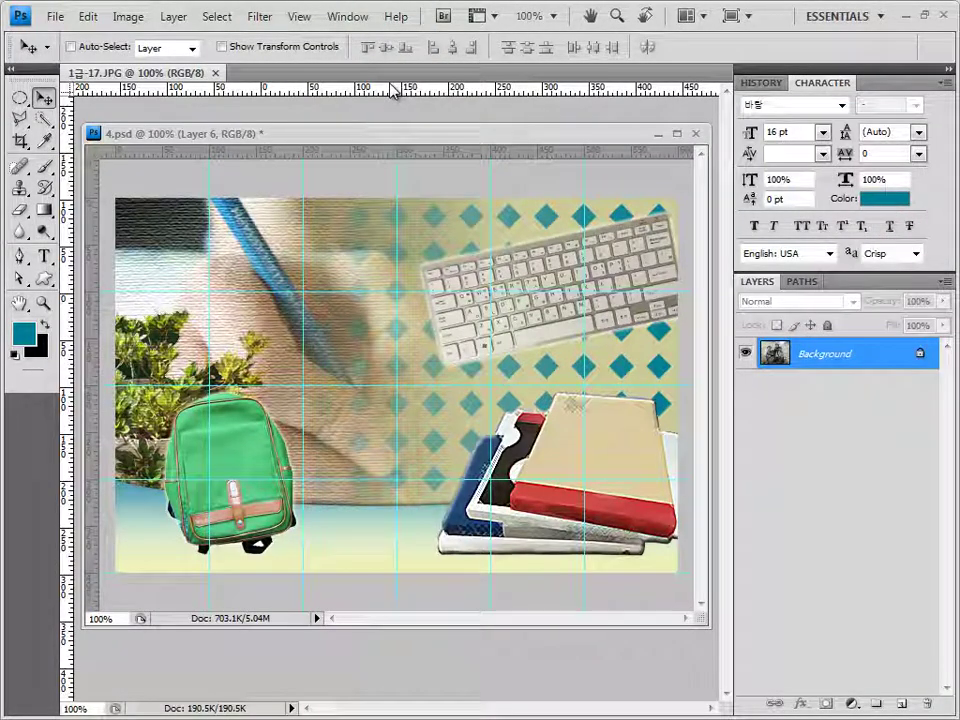
left_click_drag(174, 82, 562, 301)
Copy the entire black-and-white group photo into 4.psd as a new layer and close 1급-17.JPG
key("ctrl+a")
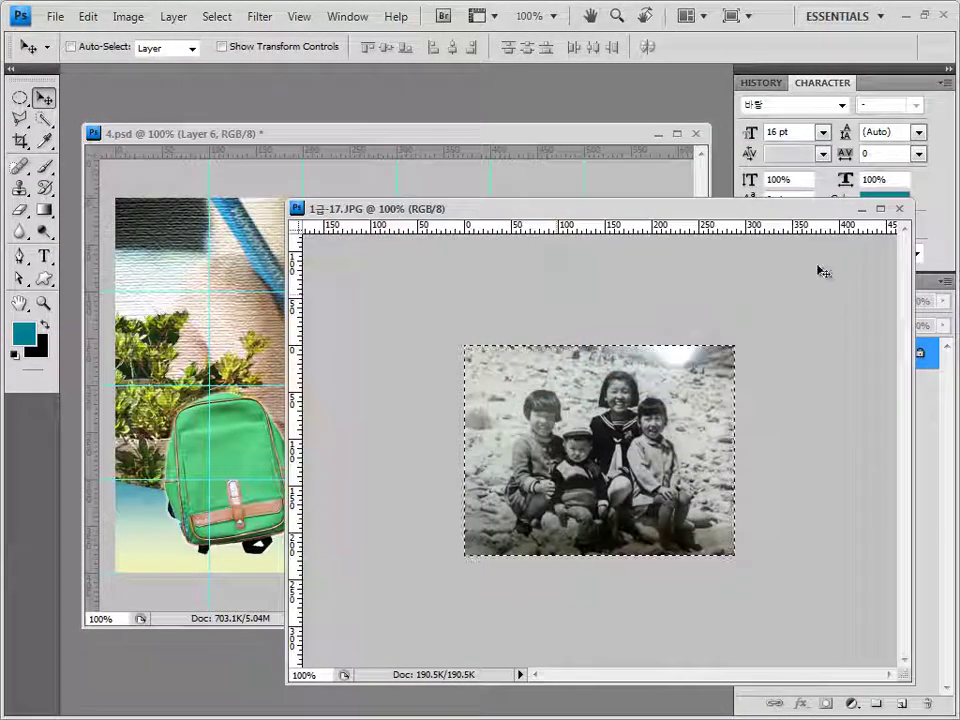
left_click(899, 209)
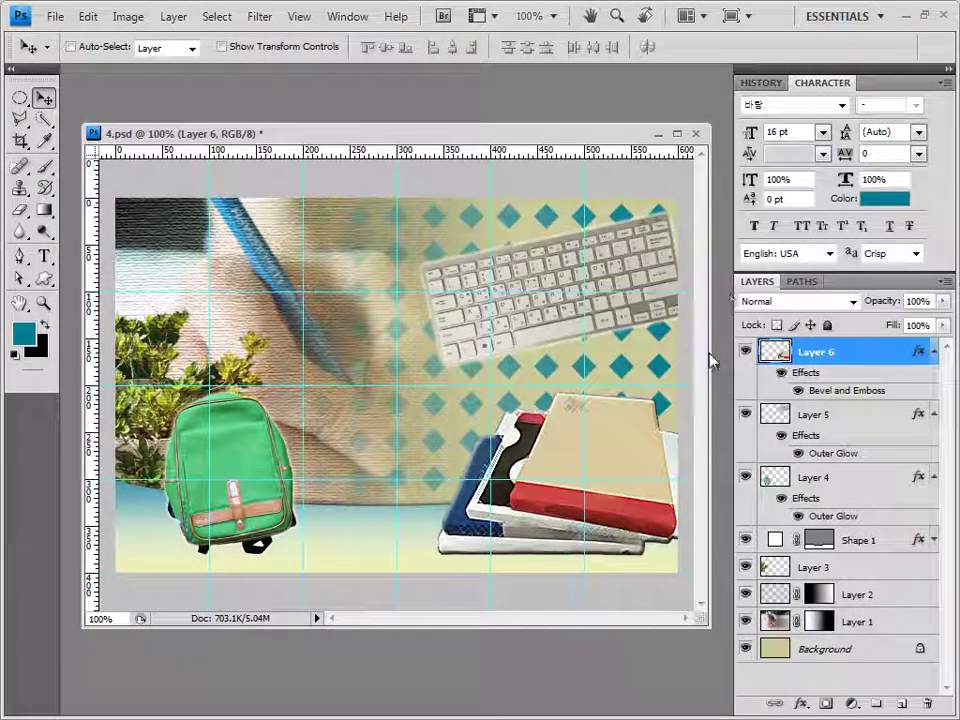
key("ctrl+v")
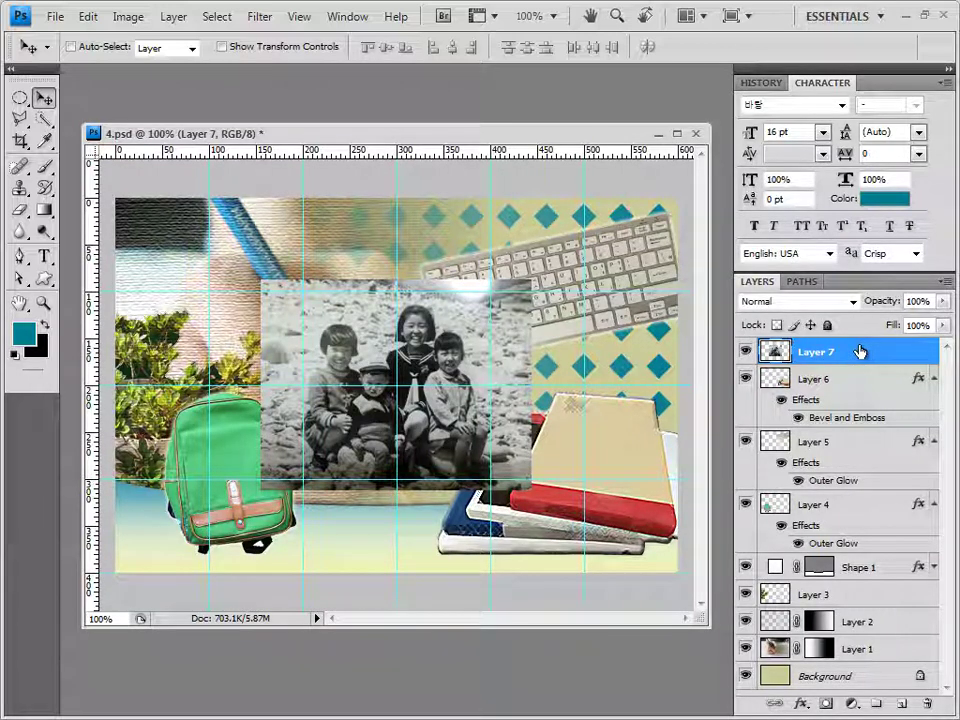
Add a Hue/Saturation adjustment layer with Colorize on, hue 40 and saturation 30, and clip it to the group photo layer
left_click(855, 705)
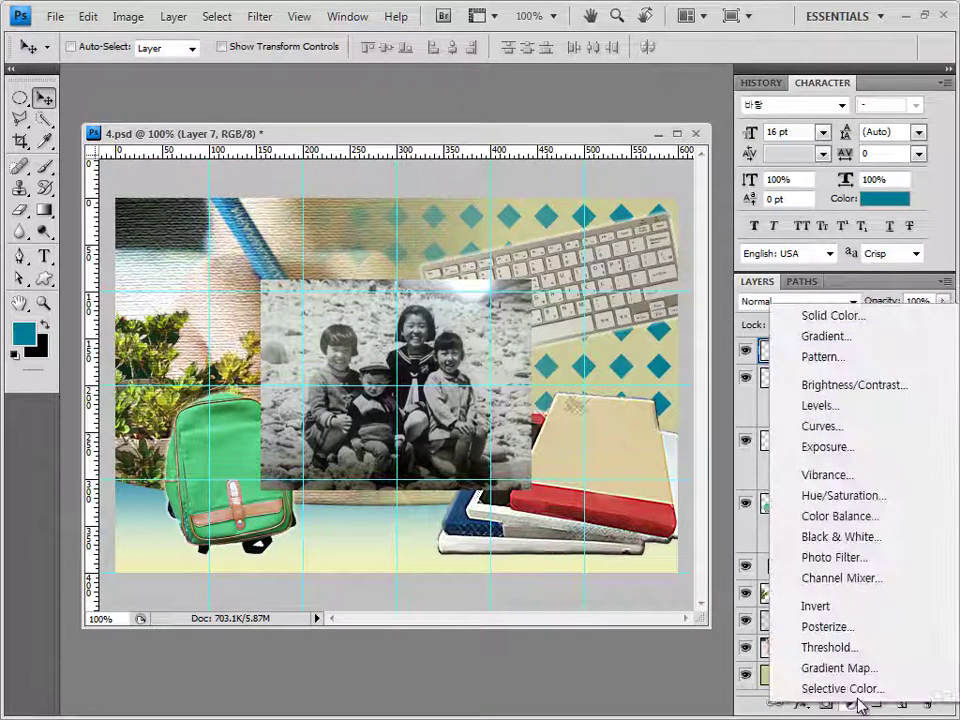
left_click(866, 500)
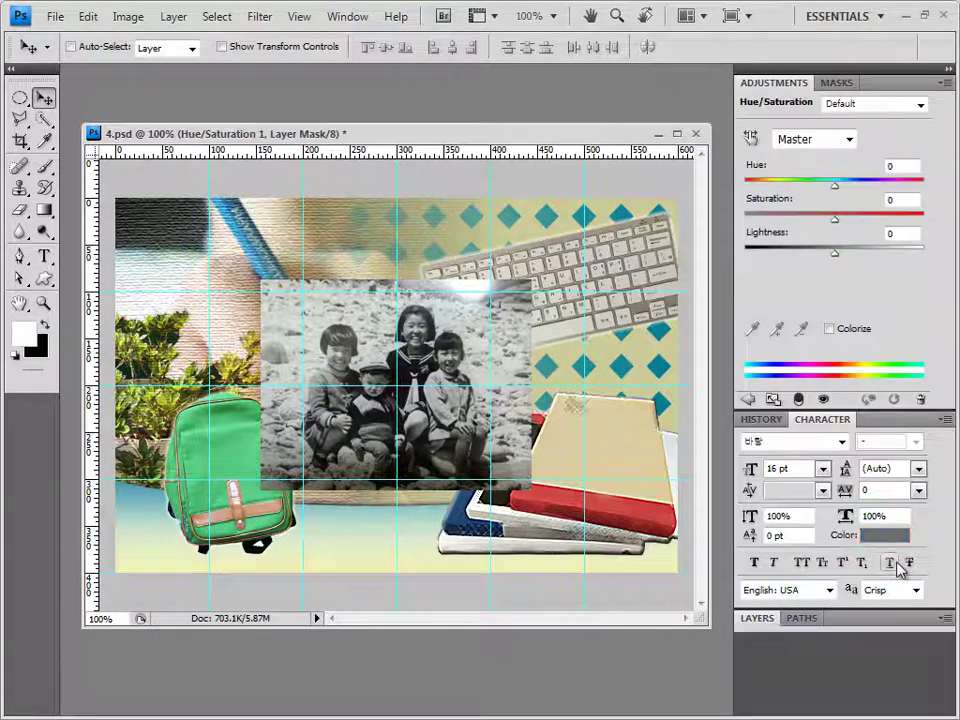
left_click(829, 329)
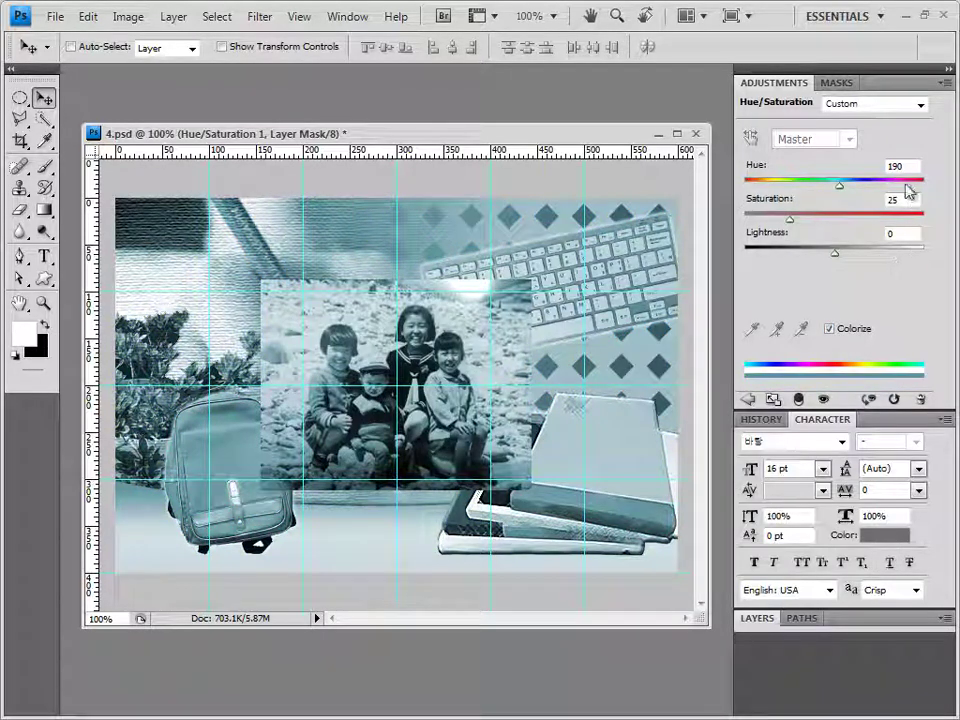
type("40")
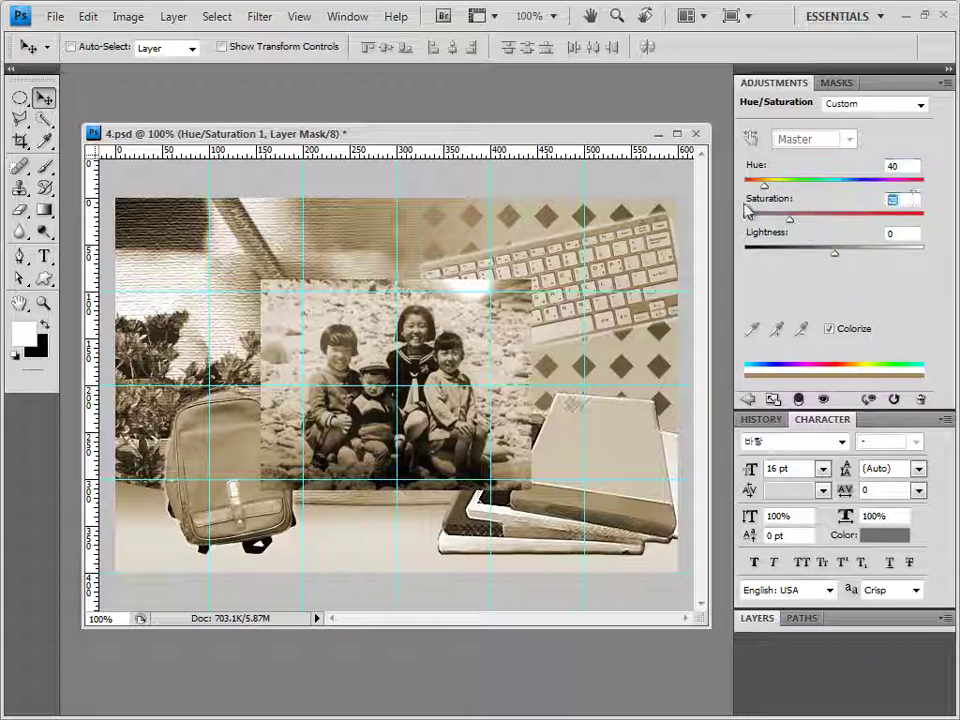
type("30")
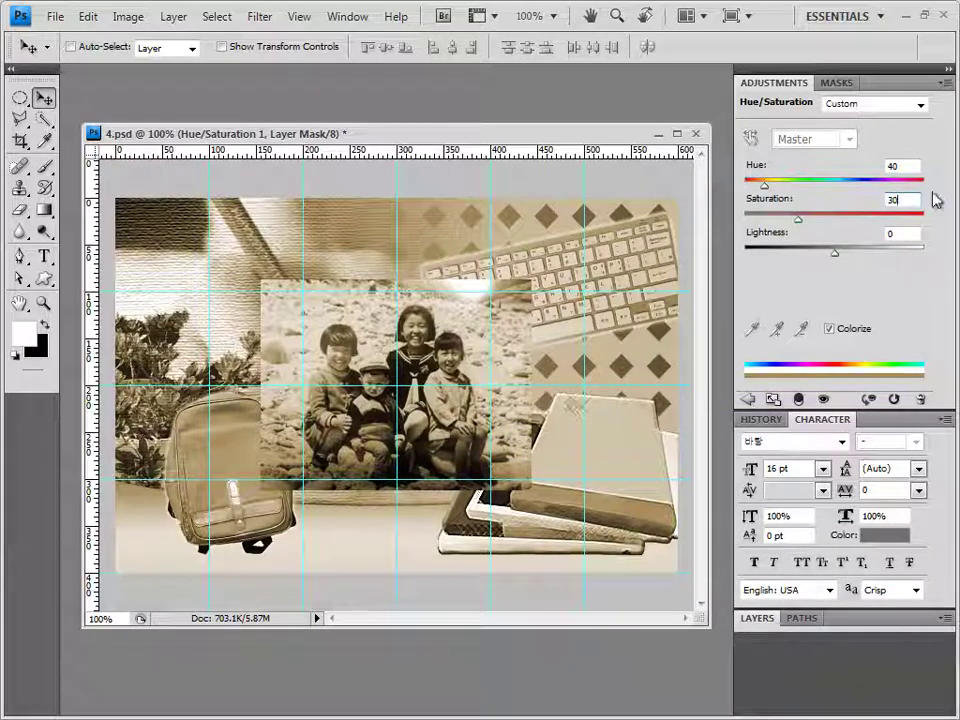
left_click(944, 82)
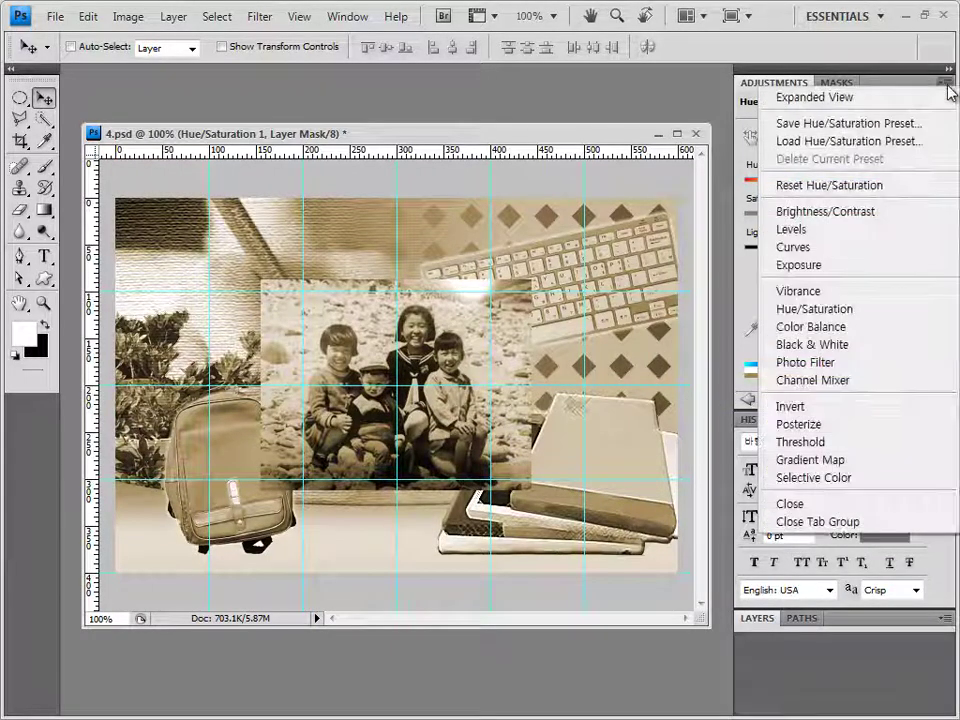
left_click(899, 533)
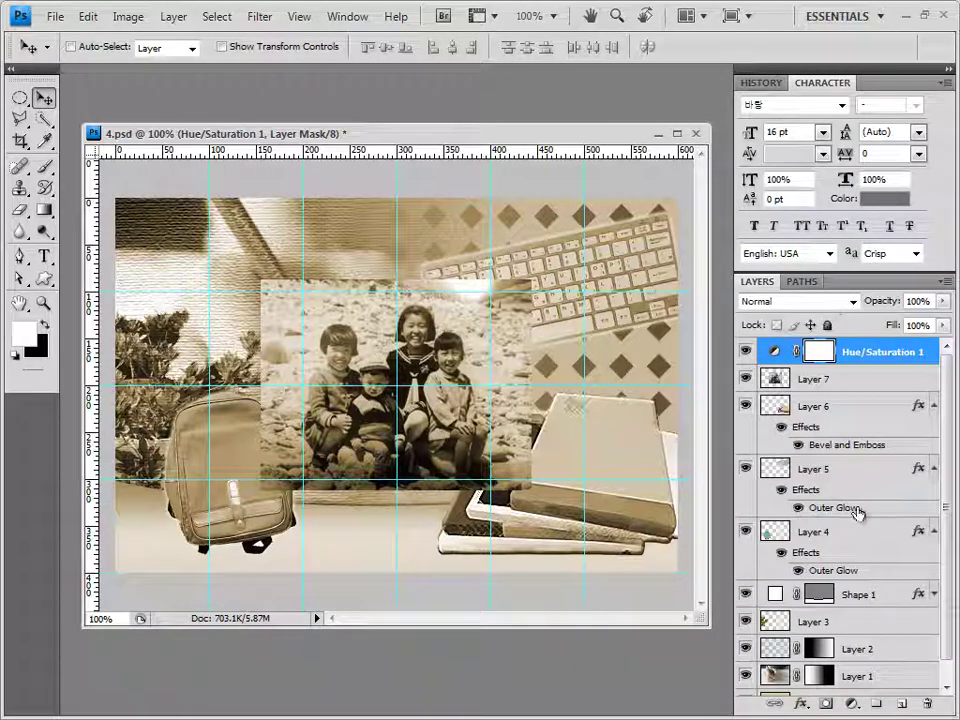
left_click(885, 366, "alt")
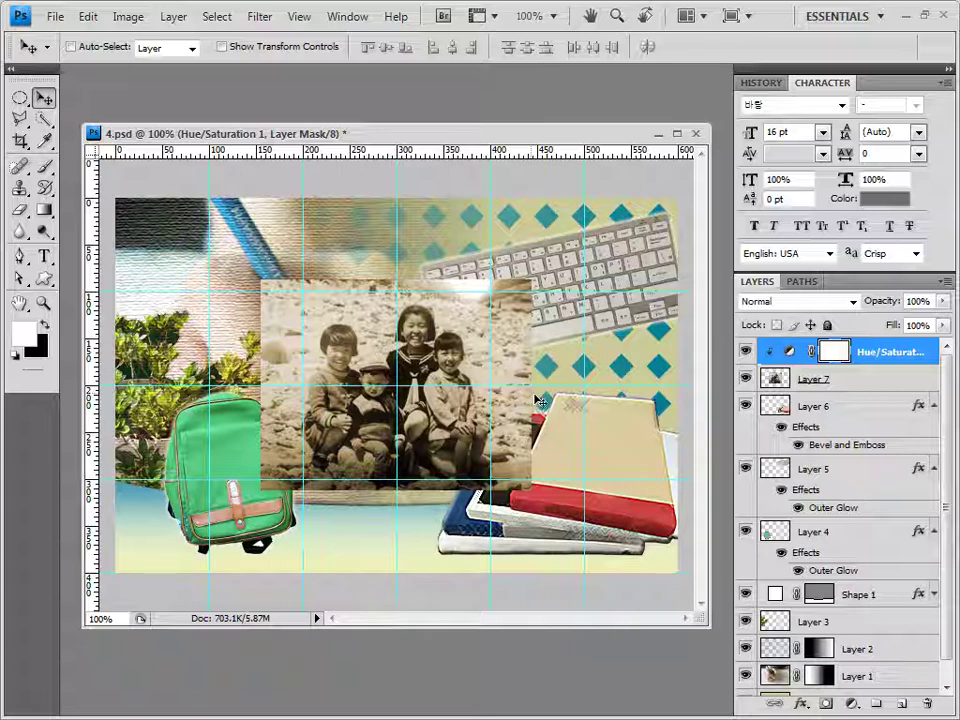
Scale down the group photo and tilt it clockwise between the pen and the books, adding a default Drop Shadow layer style
left_click(845, 384)
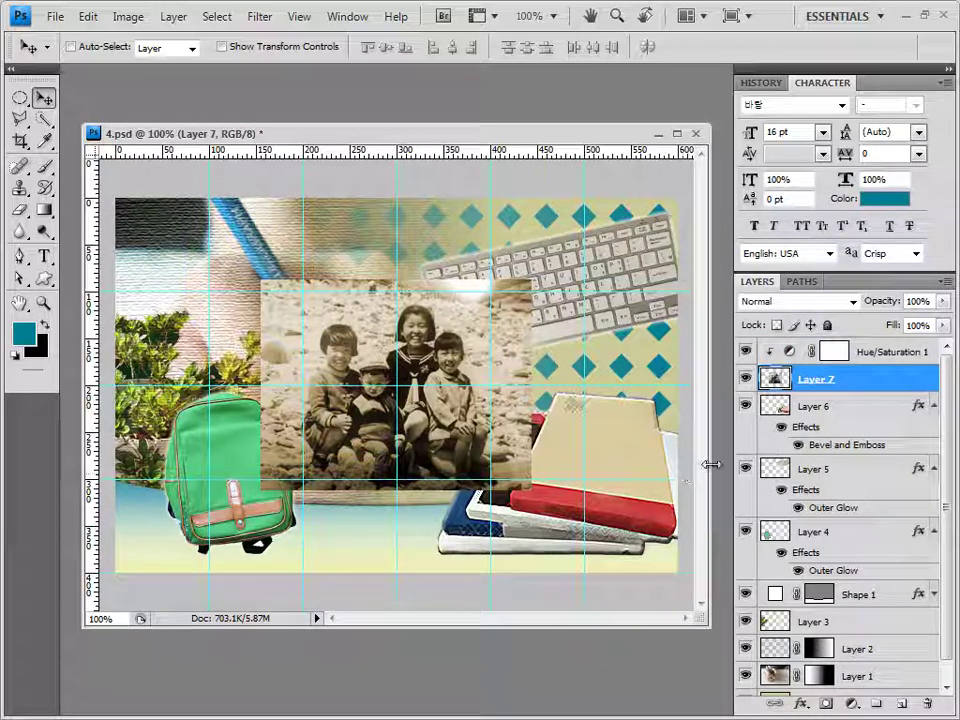
key("ctrl+t")
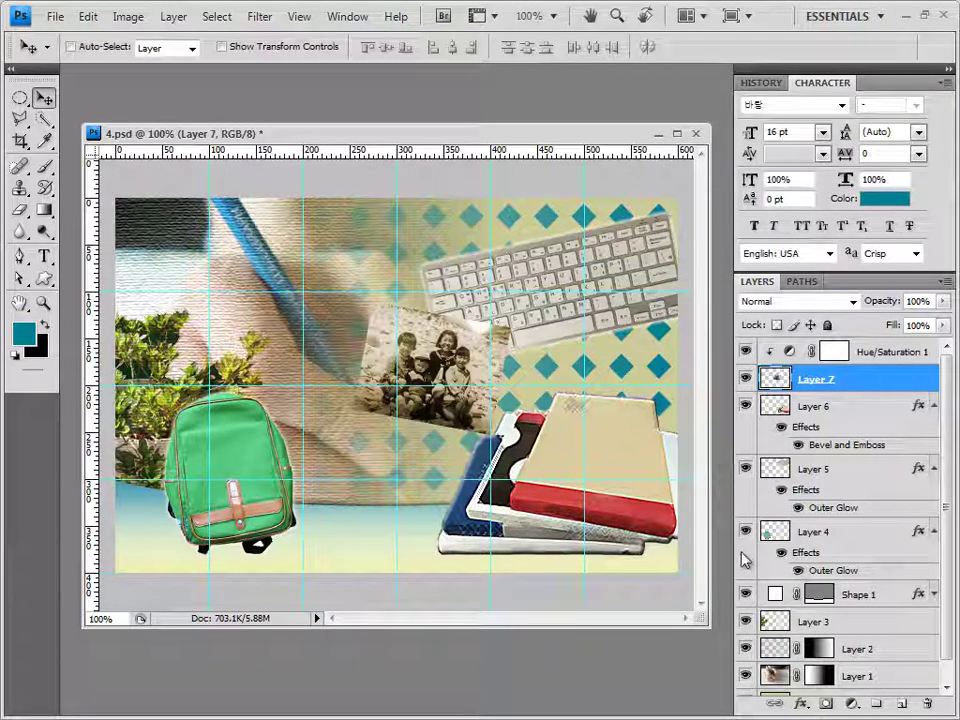
left_click(801, 703)
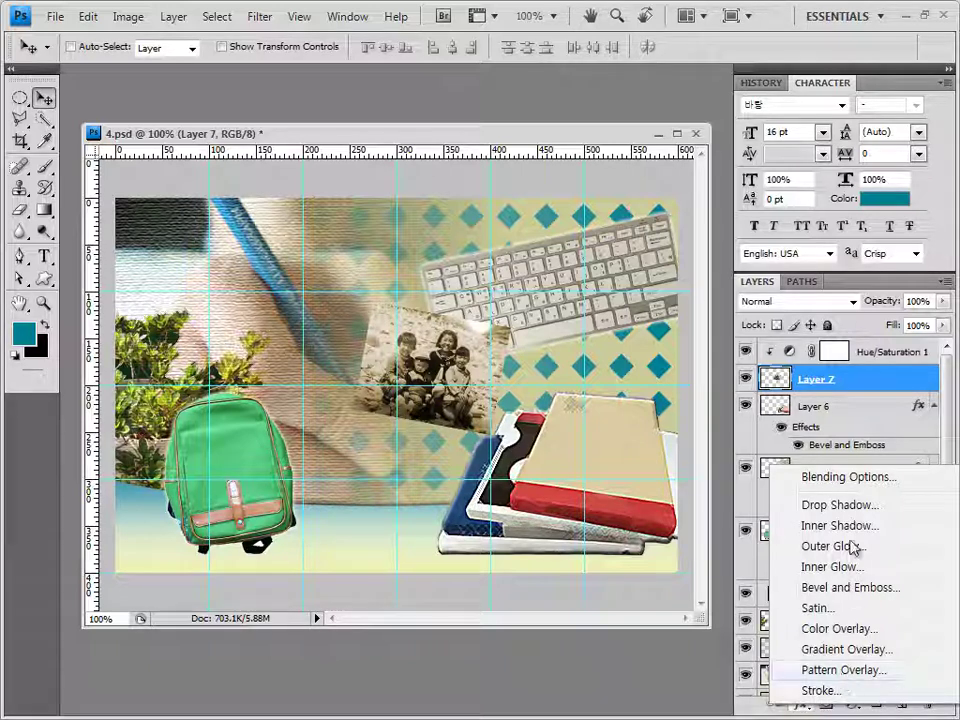
left_click(857, 506)
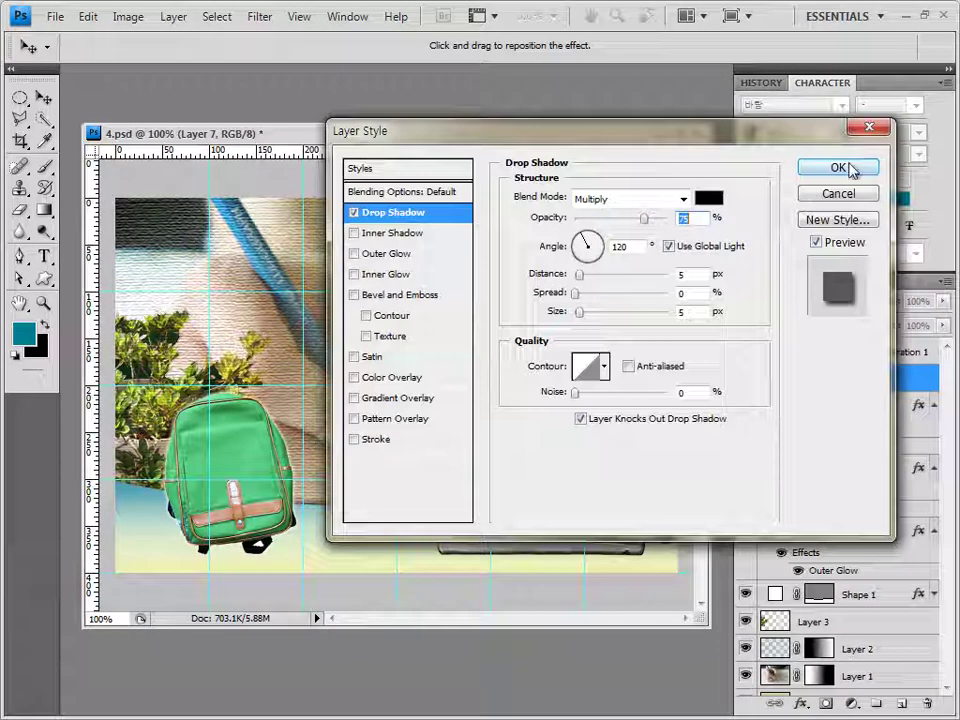
left_click(843, 167)
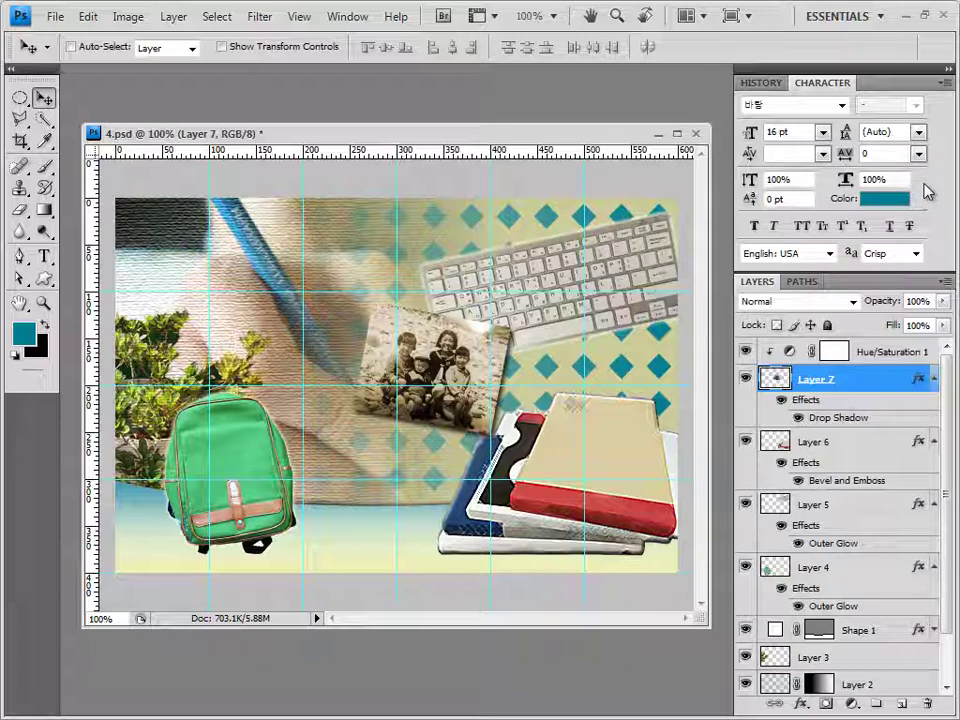
Above the Hue/Saturation layer, set the Custom Shape tool to create shape layers and replace its shape library with the Objects set
left_click(921, 353)
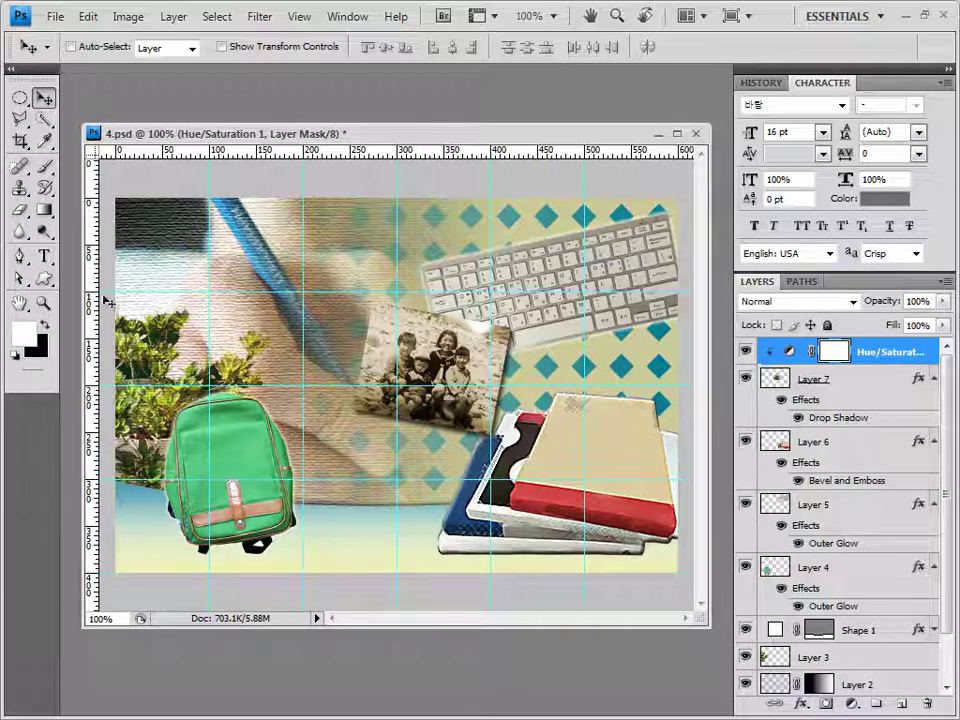
left_click(45, 281)
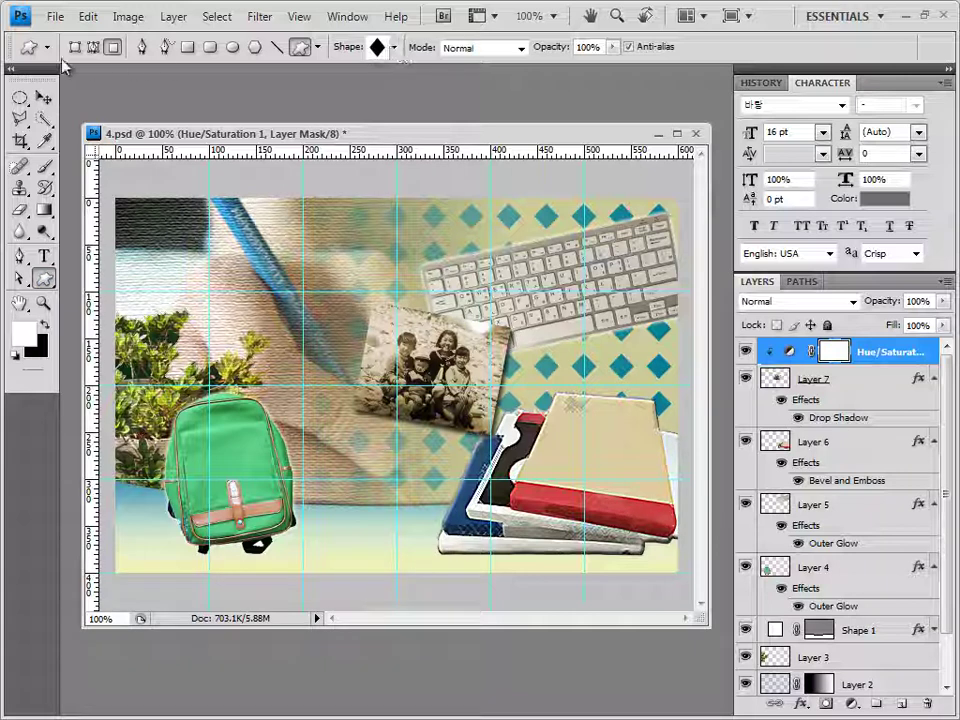
left_click(74, 49)
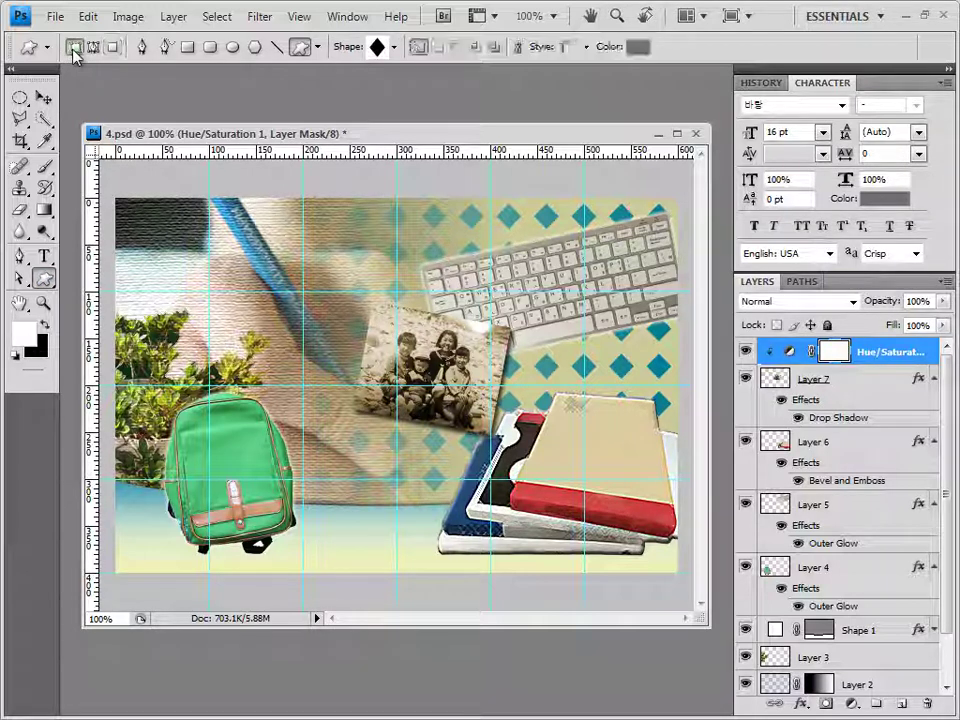
left_click(394, 50)
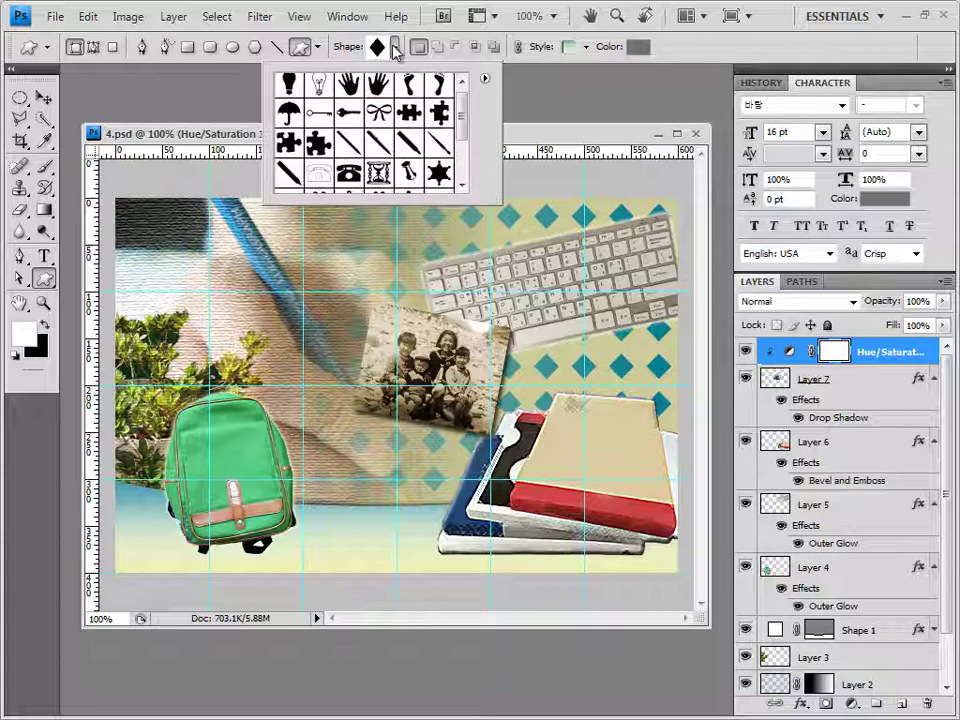
left_click(484, 80)
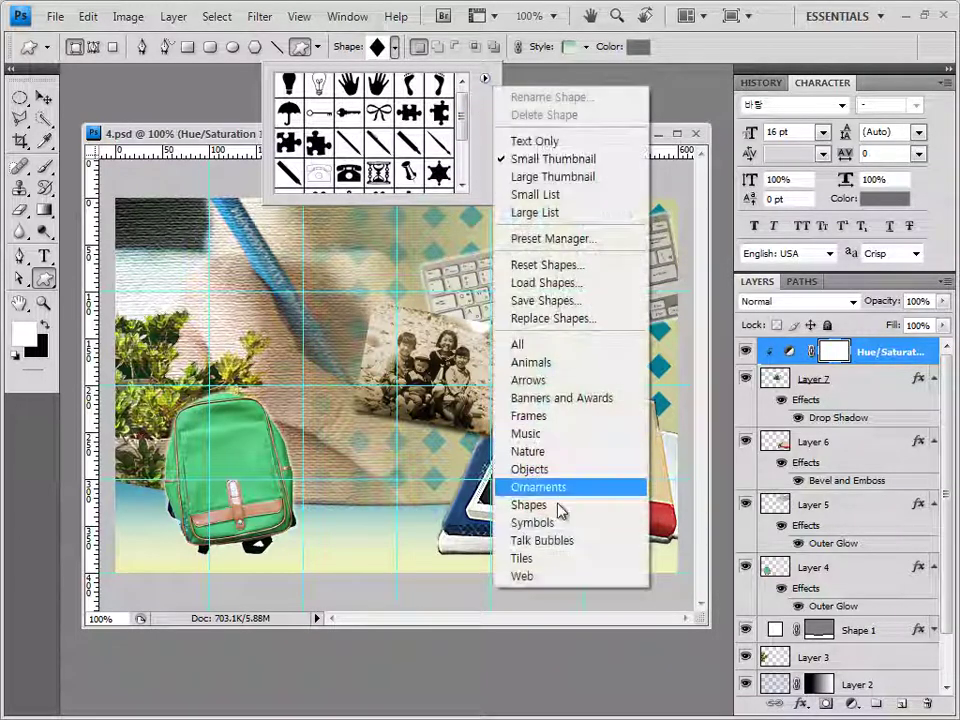
left_click(557, 471)
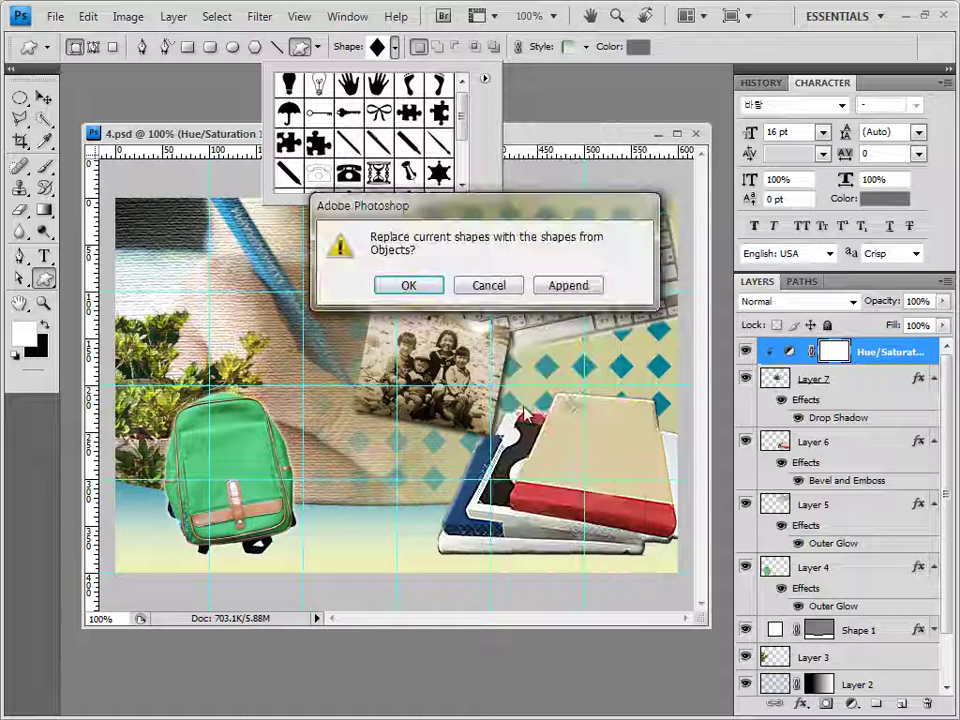
left_click(427, 285)
Draw a small upright paper clip custom shape at the upper-left corner of the group photo
left_click_drag(464, 124, 461, 155)
left_click(377, 160)
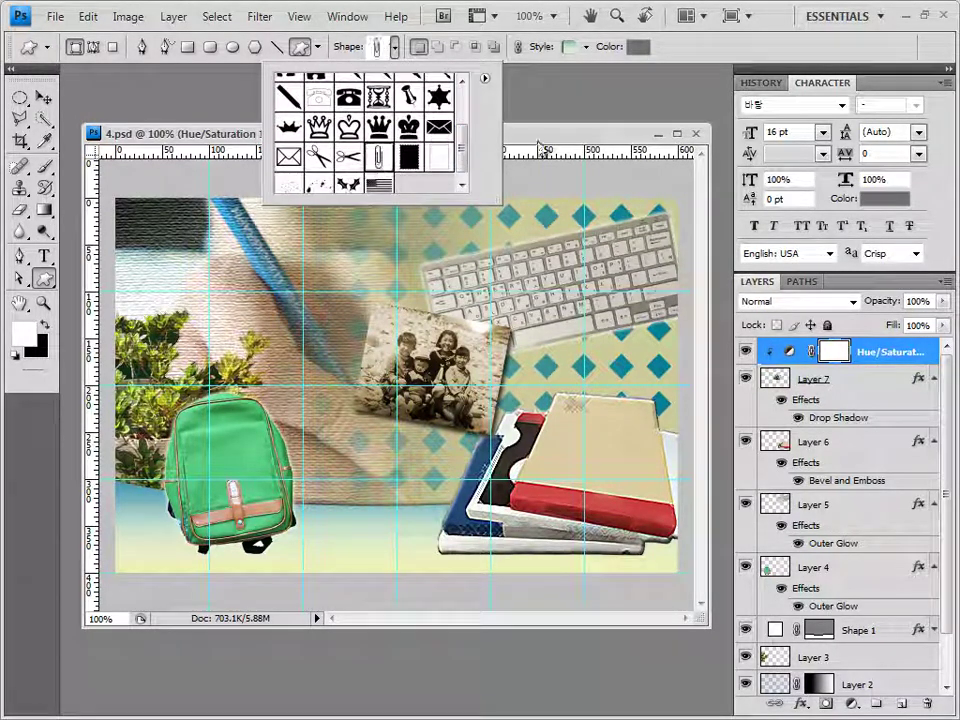
key("Return")
left_click_drag(366, 285, 385, 331)
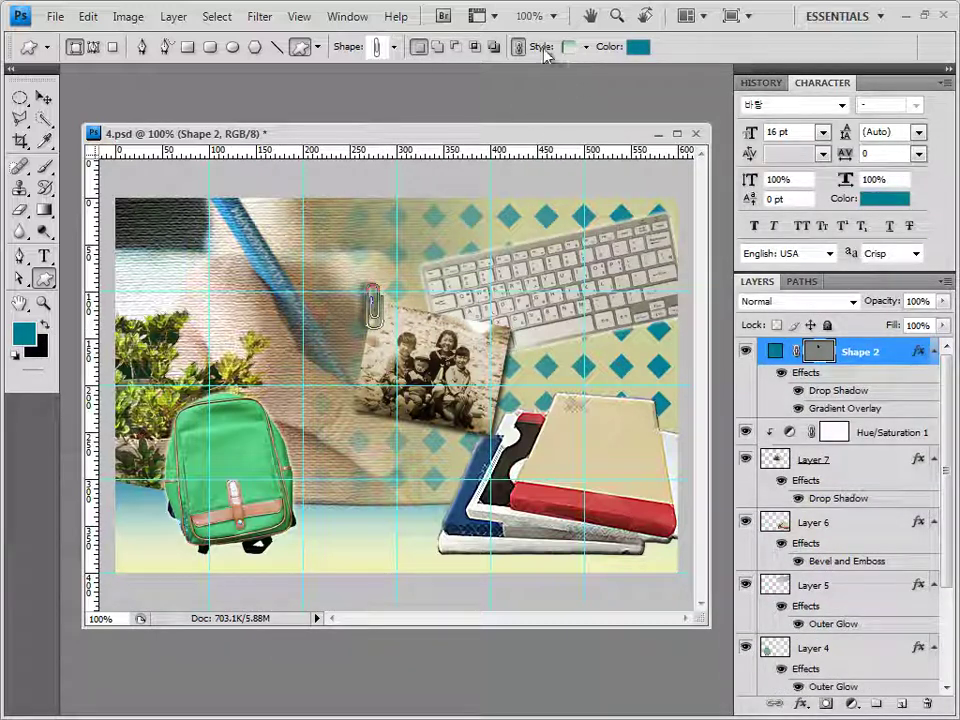
Clear the preset layer style from the paper clip shape and confirm 007c94 as its fill colour
left_click(586, 47)
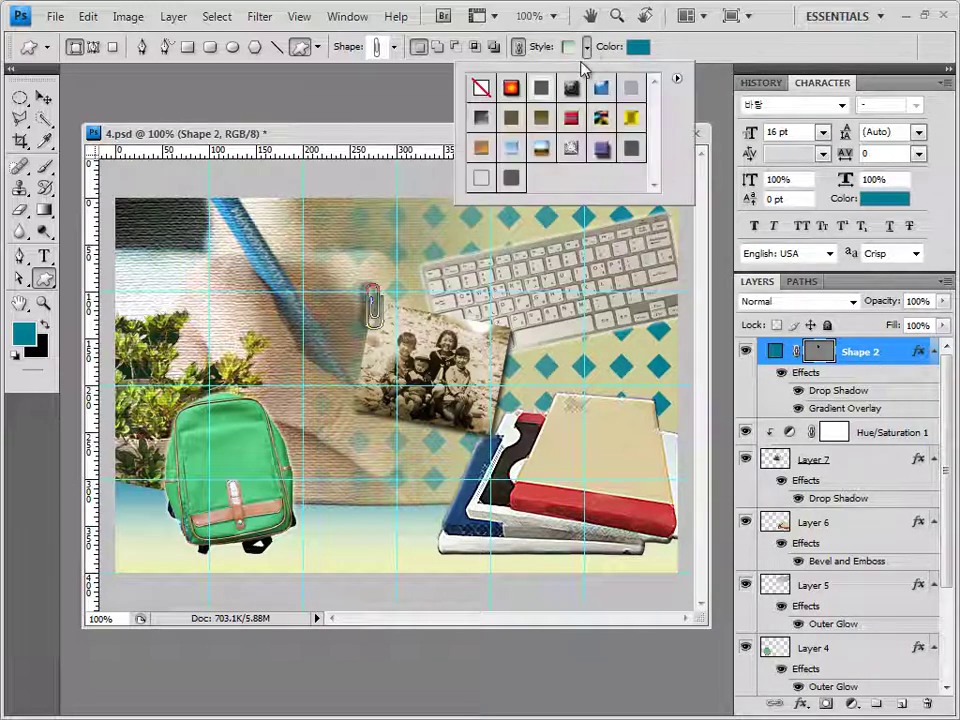
left_click(481, 87)
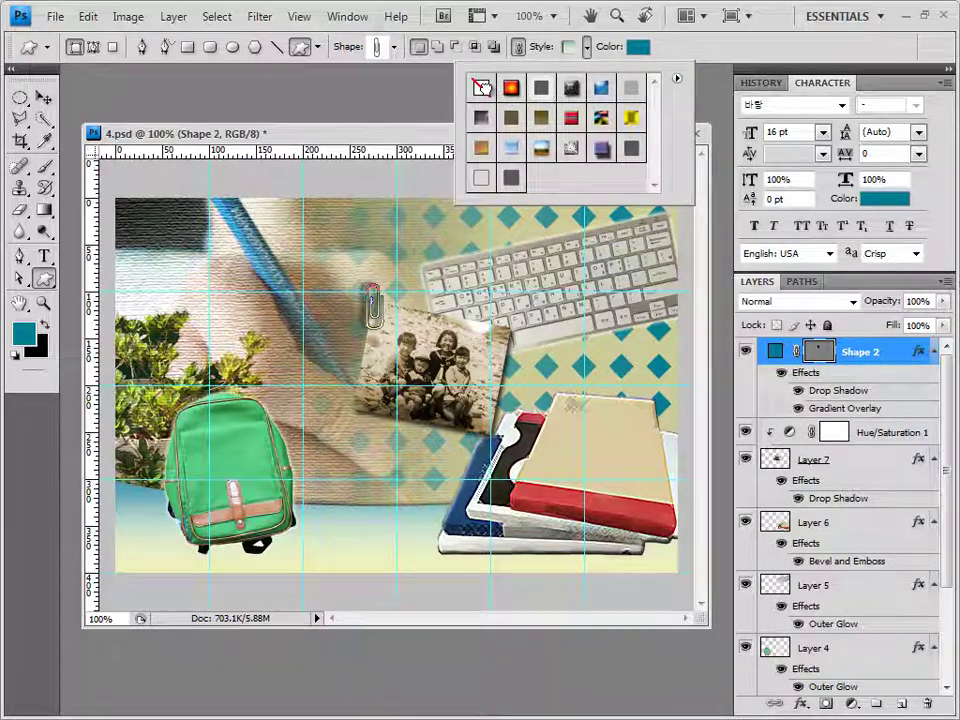
left_click(677, 62)
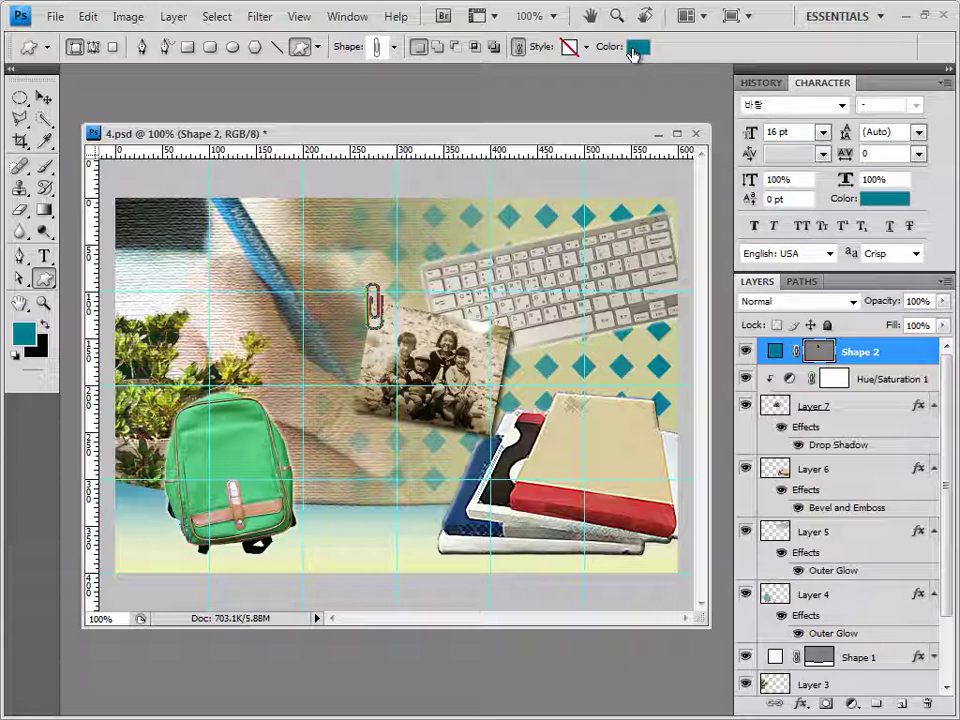
left_click(633, 48)
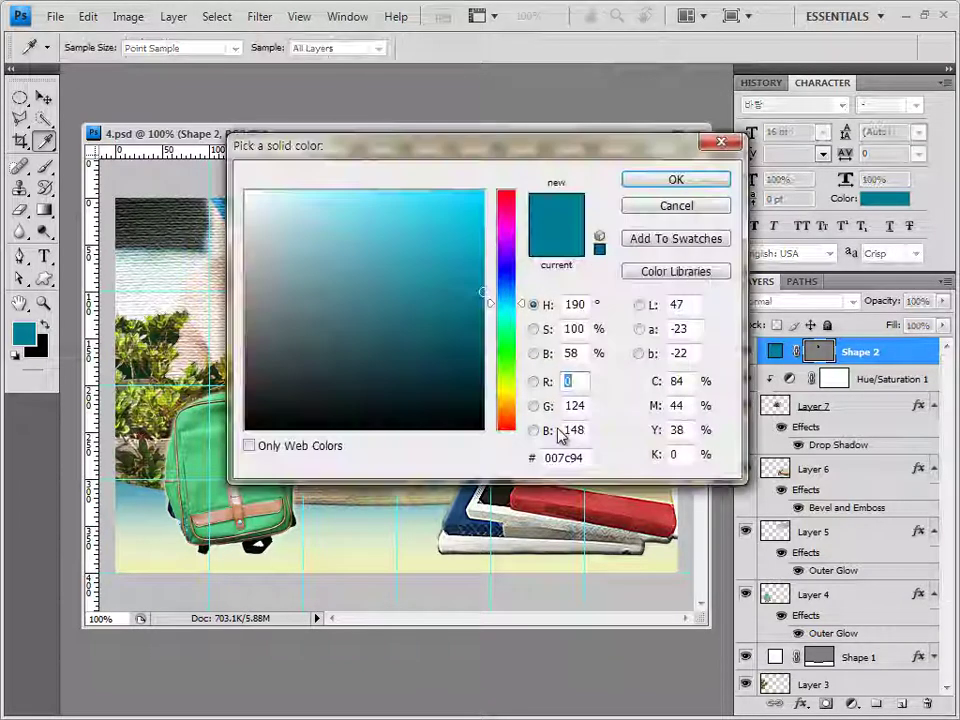
left_click(588, 457)
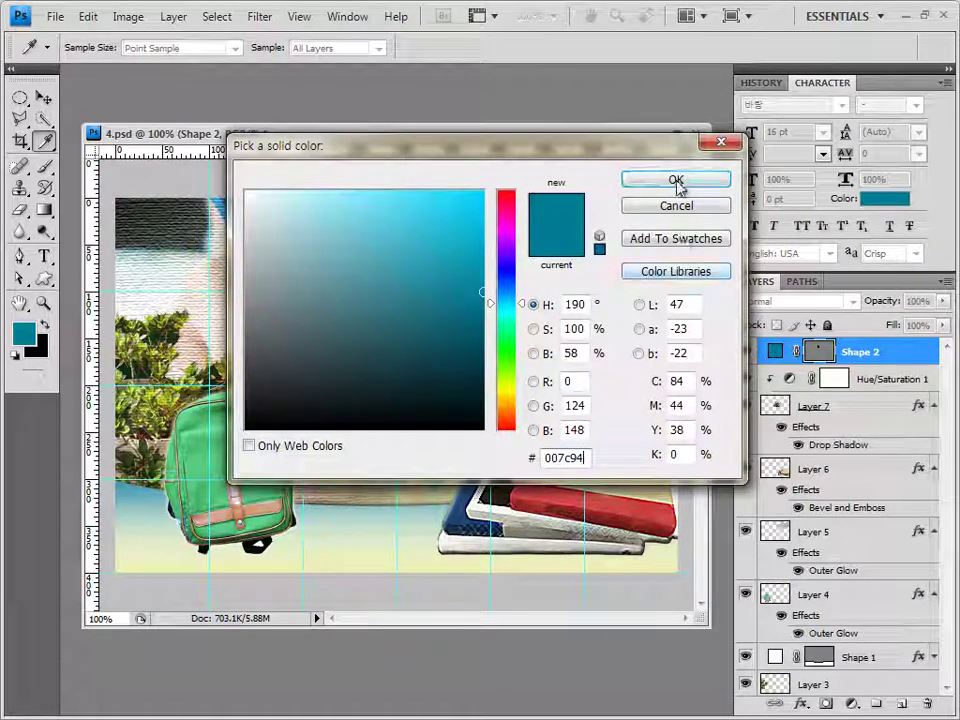
left_click(677, 180)
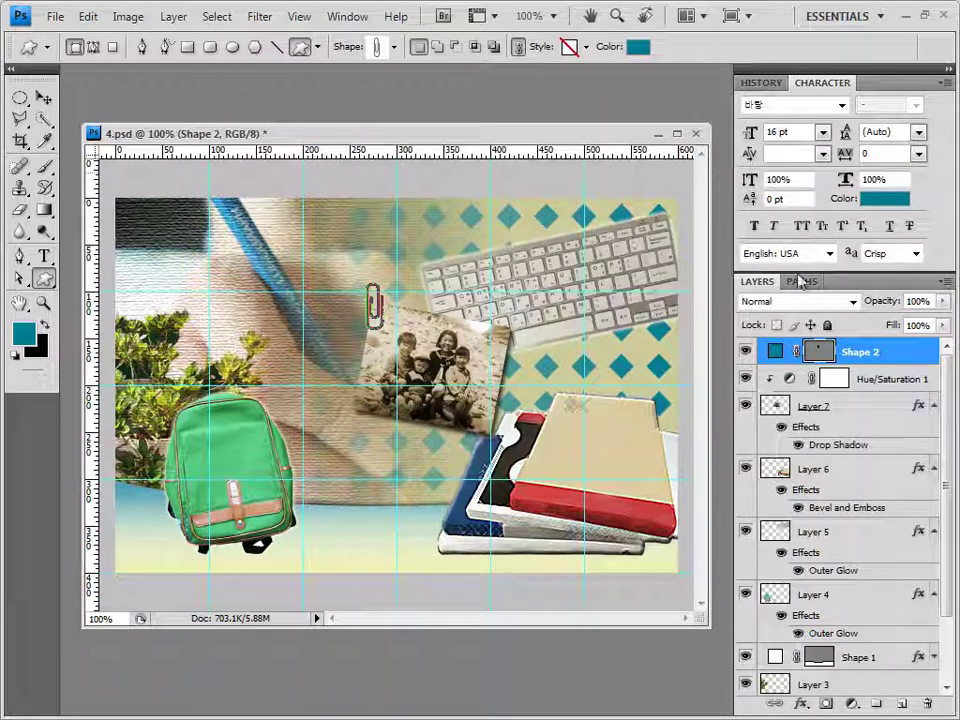
Add an Outer Glow to the paper clip and rotate it clockwise so it sits diagonally on the group photo's corner
left_click(801, 704)
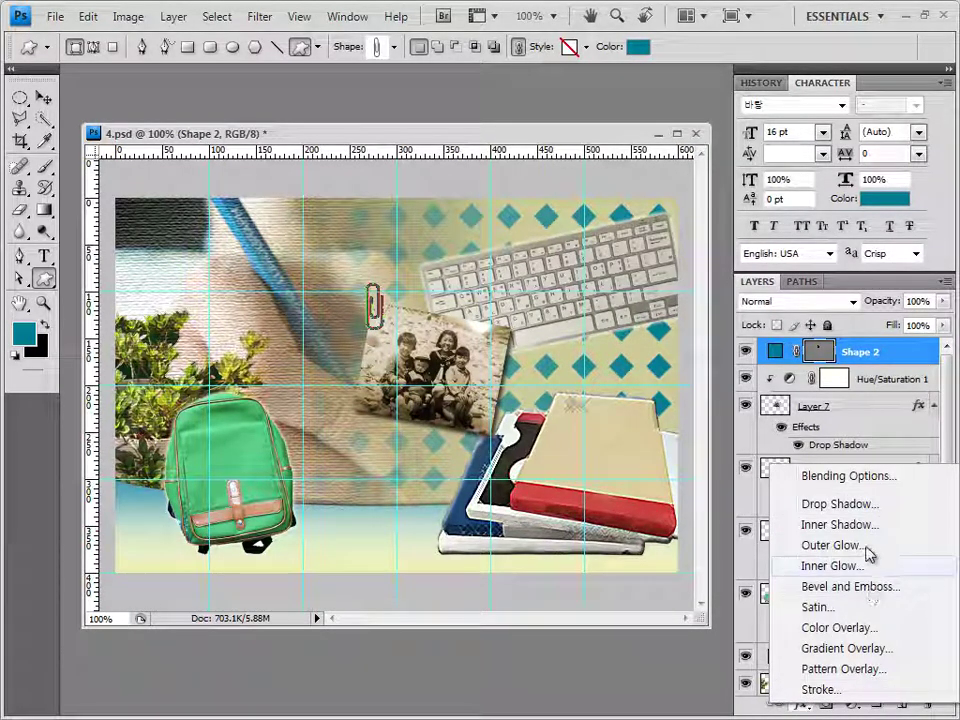
left_click(808, 548)
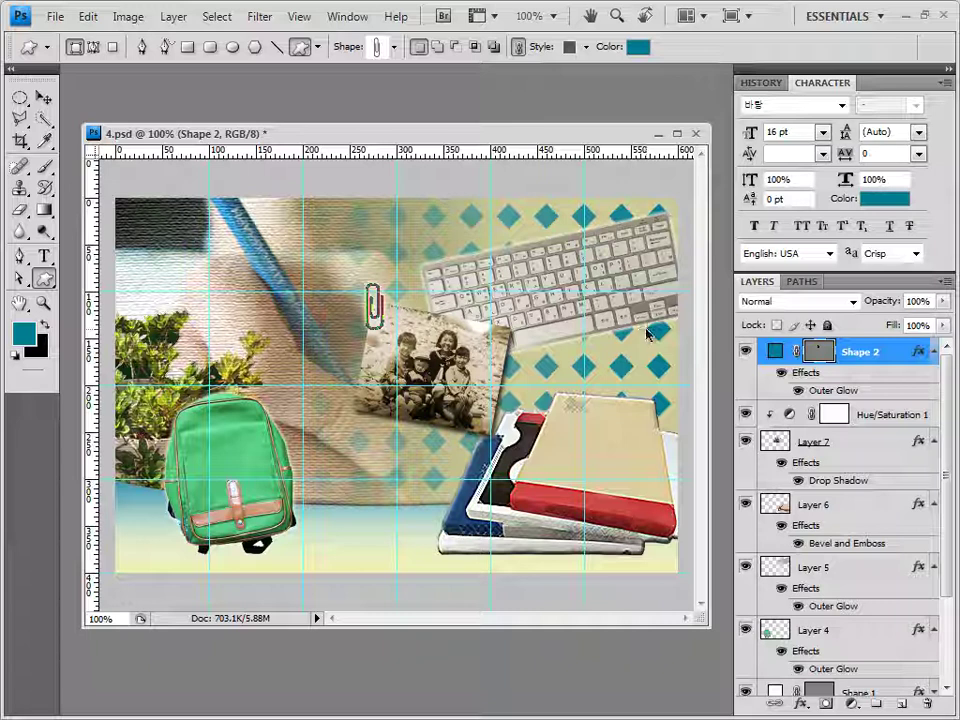
key("ctrl+t")
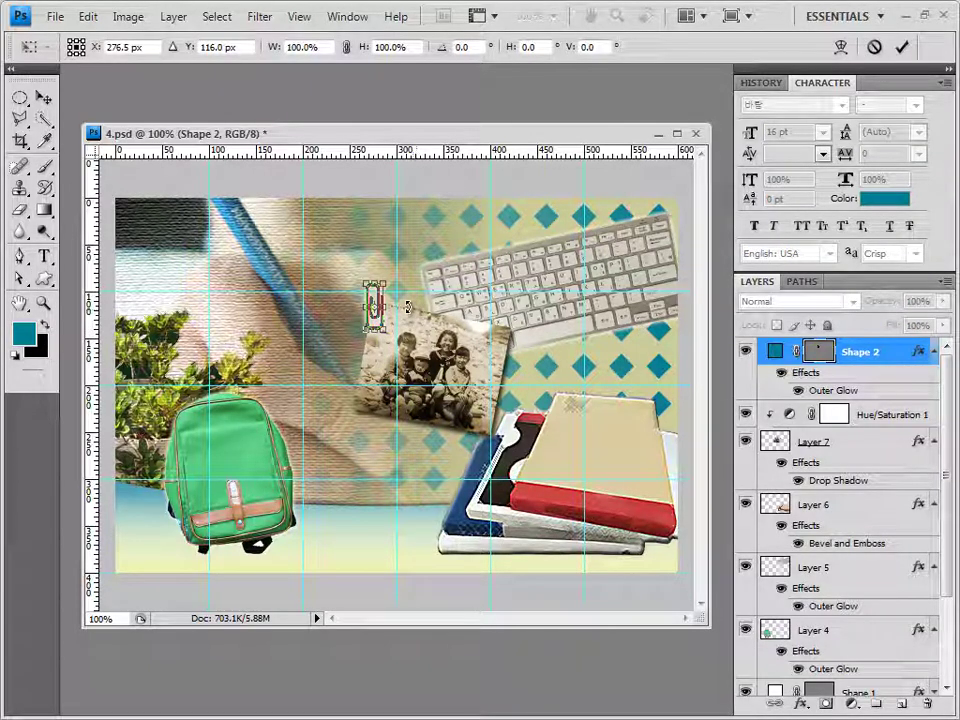
left_click_drag(407, 311, 388, 326)
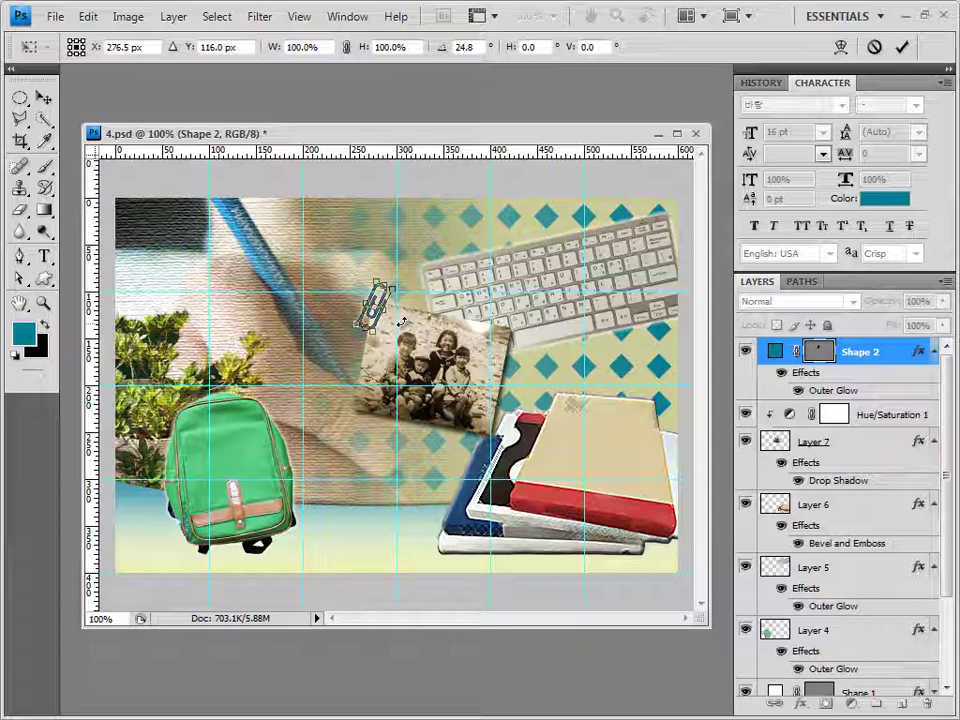
key("Return")
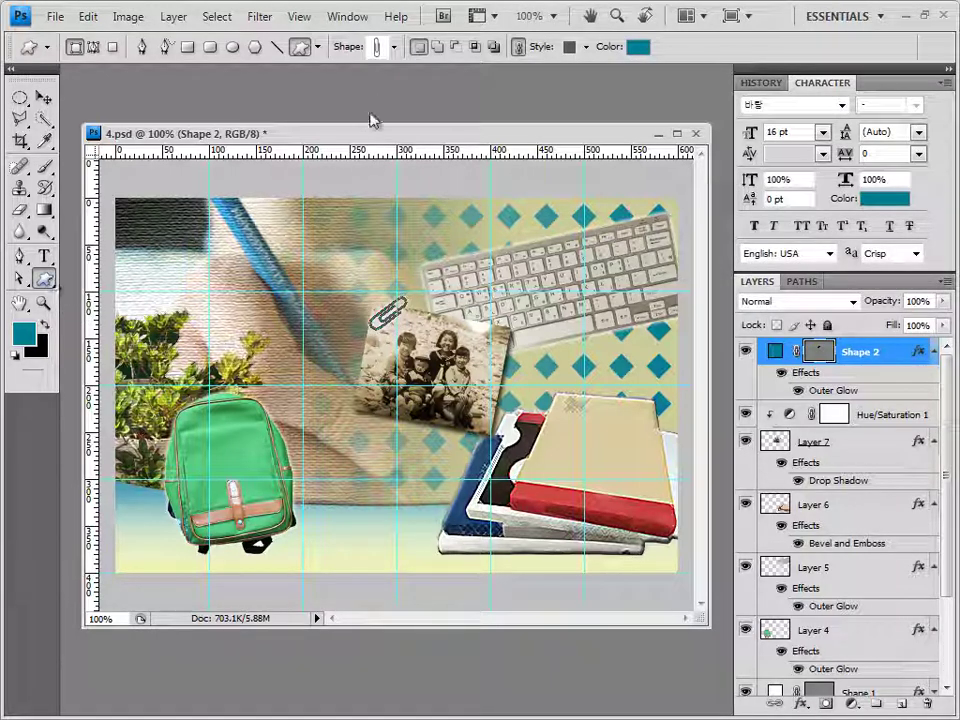
Replace the shape library with Talk Bubbles and draw a large cloud-shaped thought bubble above the backpack
left_click(394, 46)
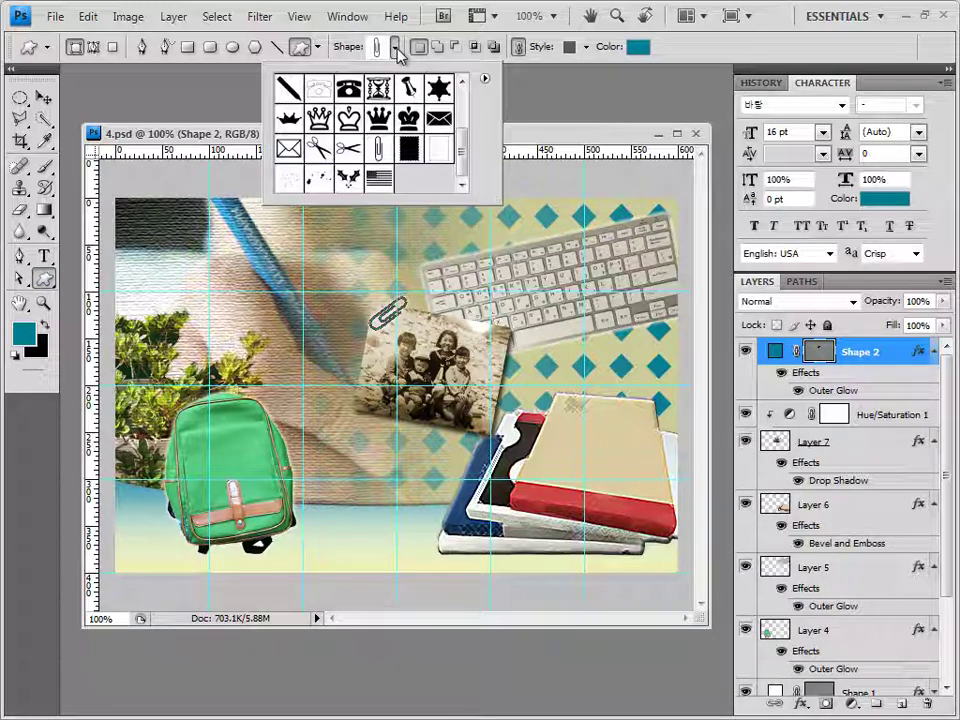
left_click(483, 80)
left_click(523, 540)
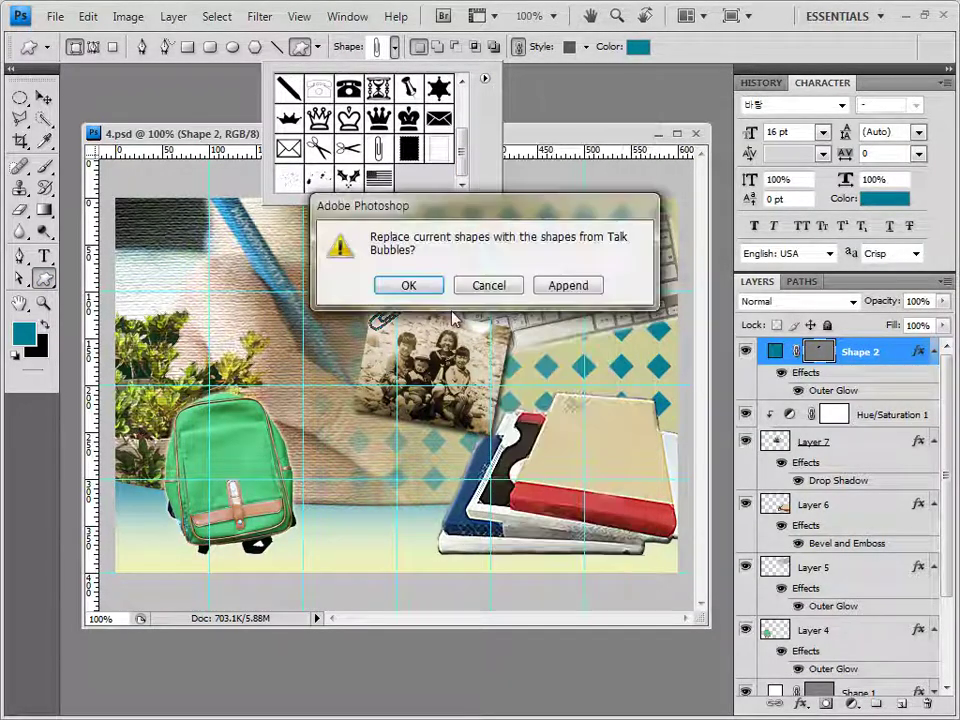
left_click(432, 289)
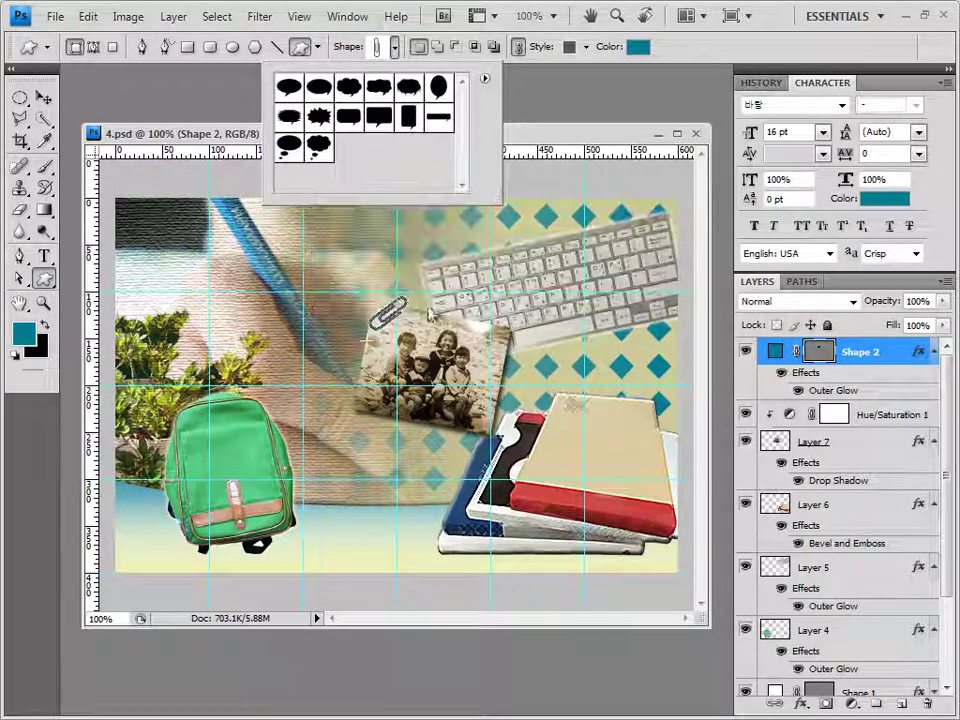
left_click(319, 148)
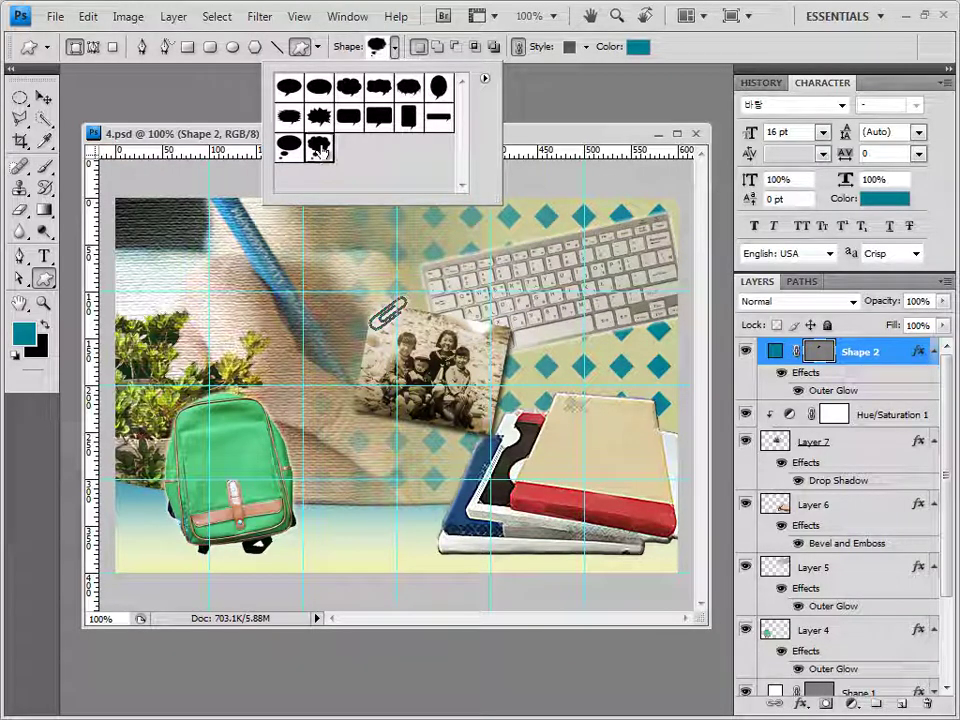
left_click(219, 152)
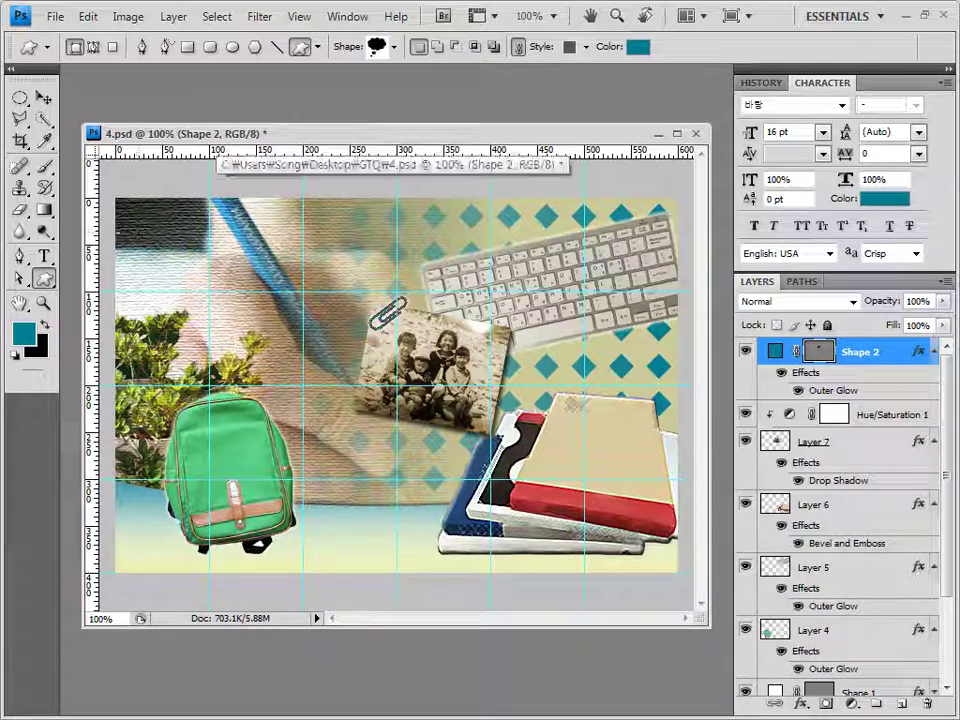
left_click_drag(107, 228, 311, 362)
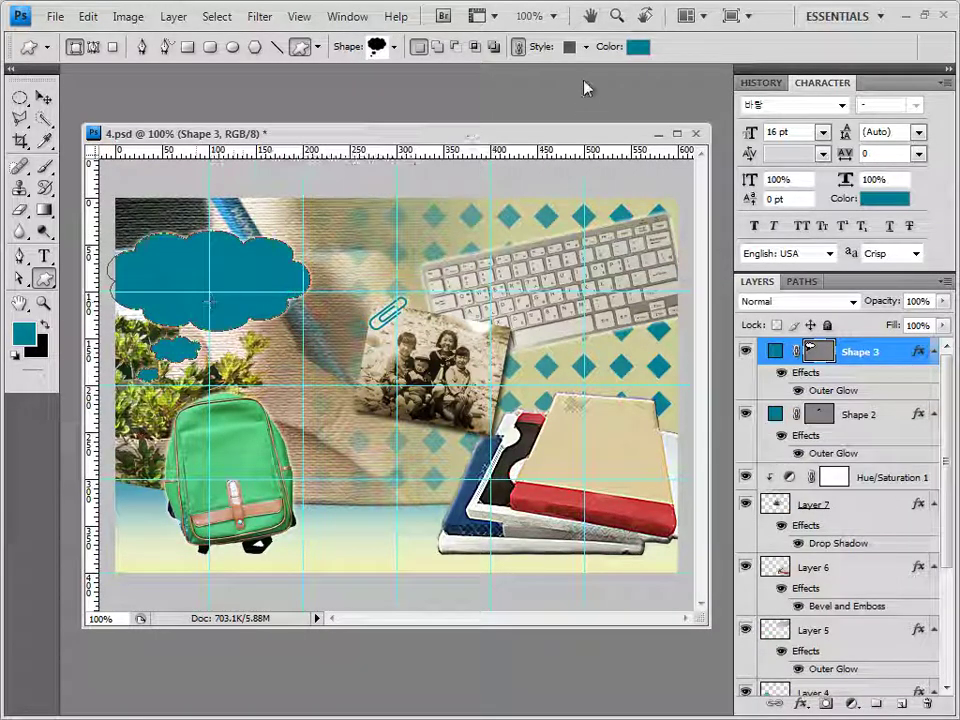
Remove the layer style from the thought bubble and set its fill colour to white
left_click(586, 46)
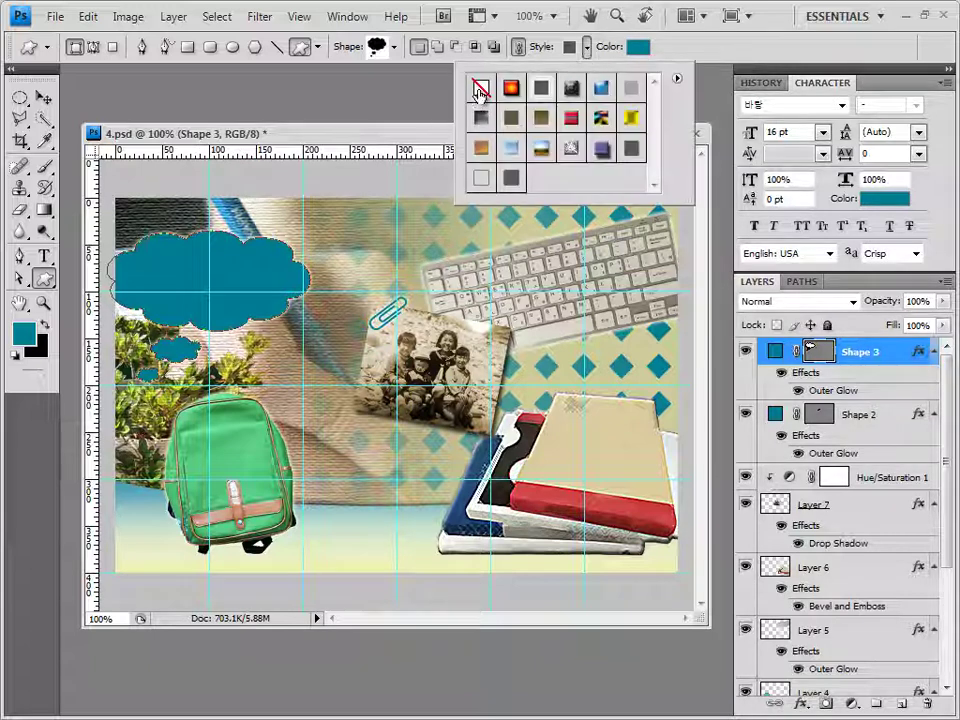
left_click(480, 90)
left_click(638, 47)
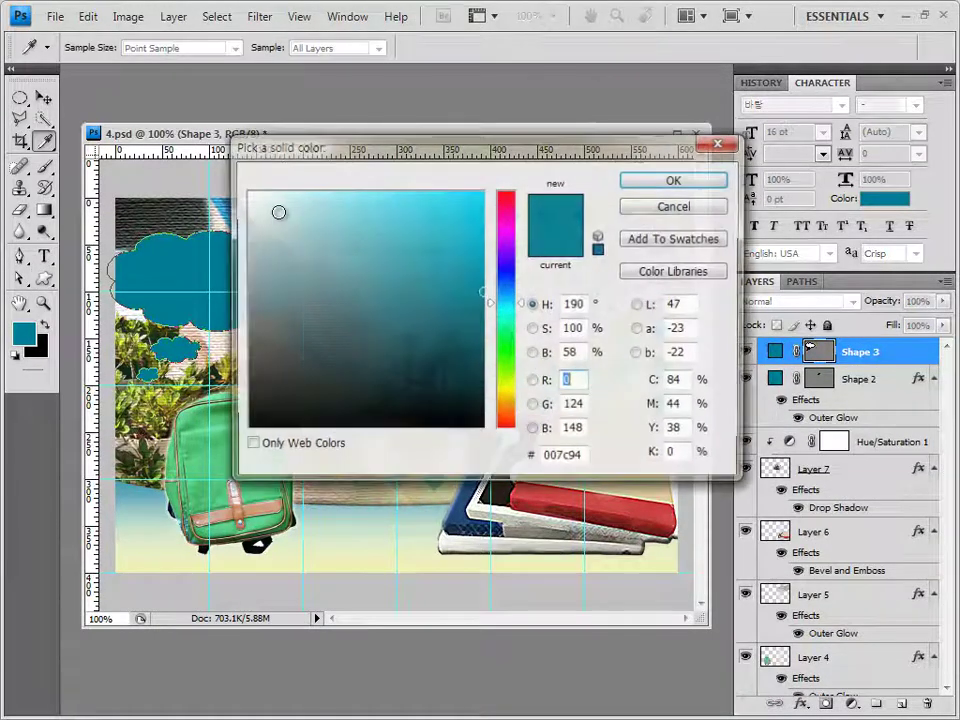
left_click(247, 192)
left_click_drag(577, 457, 512, 456)
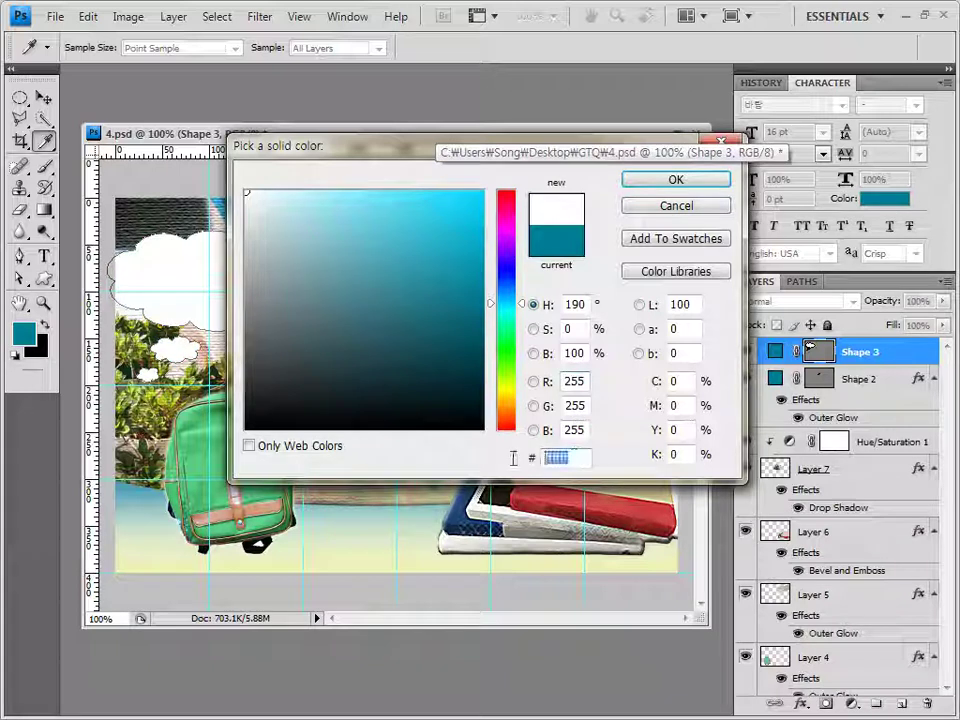
left_click(705, 185)
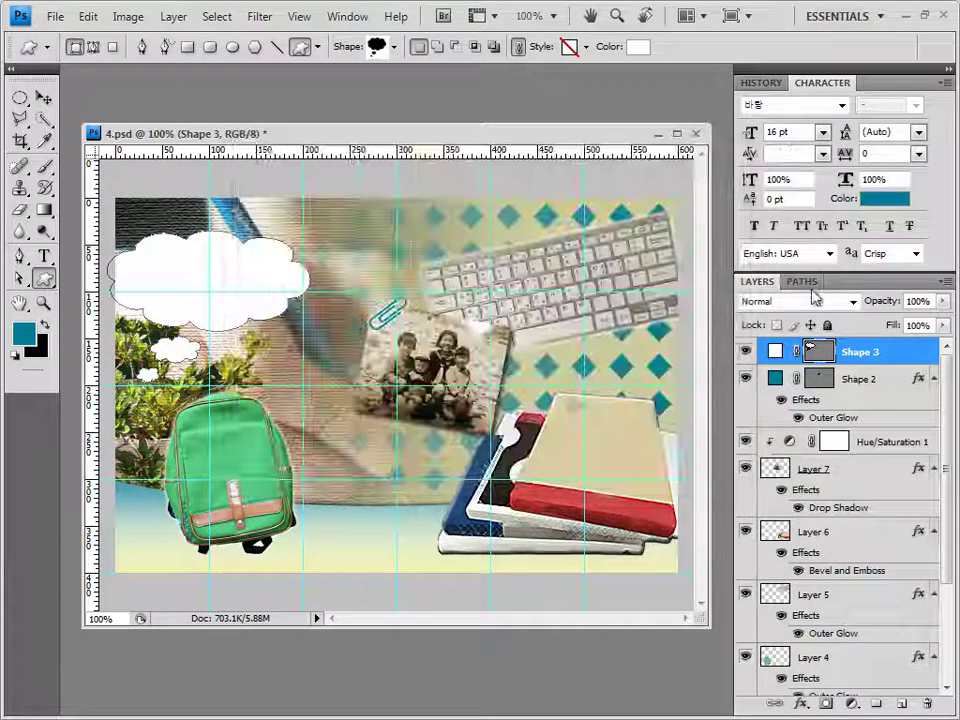
Set the thought bubble's opacity to 70% and flip it horizontally, making it narrower and taller with its tail over the backpack
left_click(934, 301)
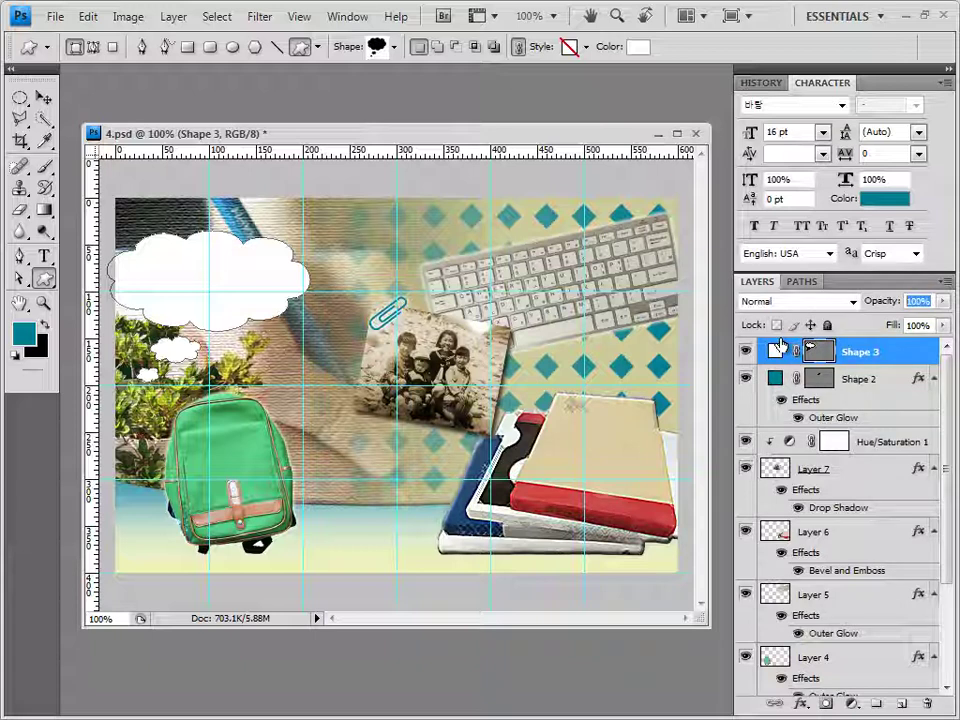
type("70")
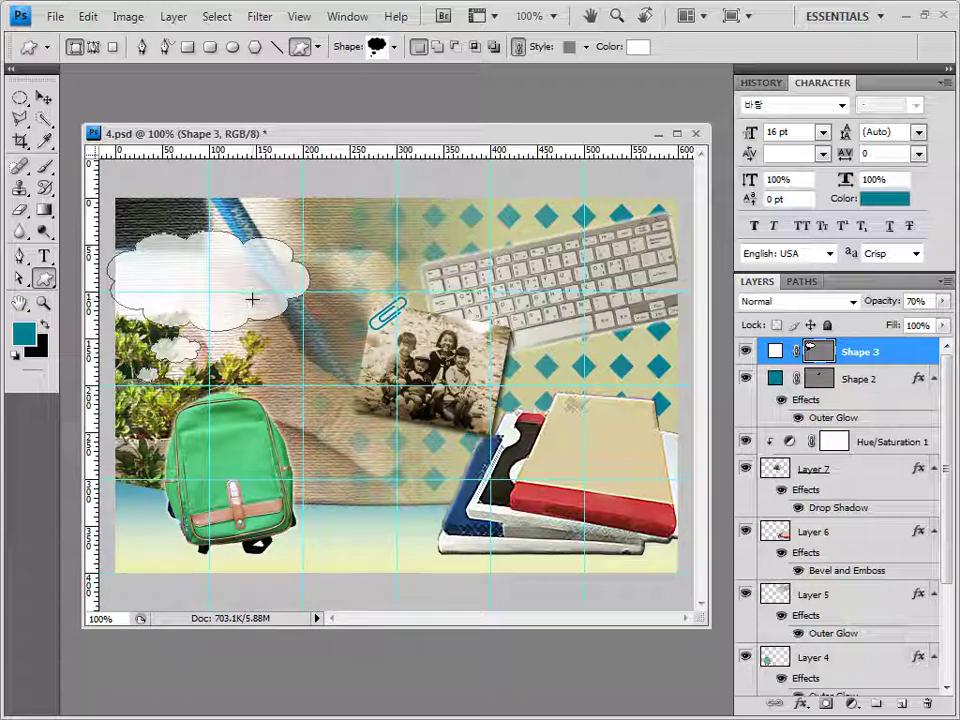
key("ctrl+t")
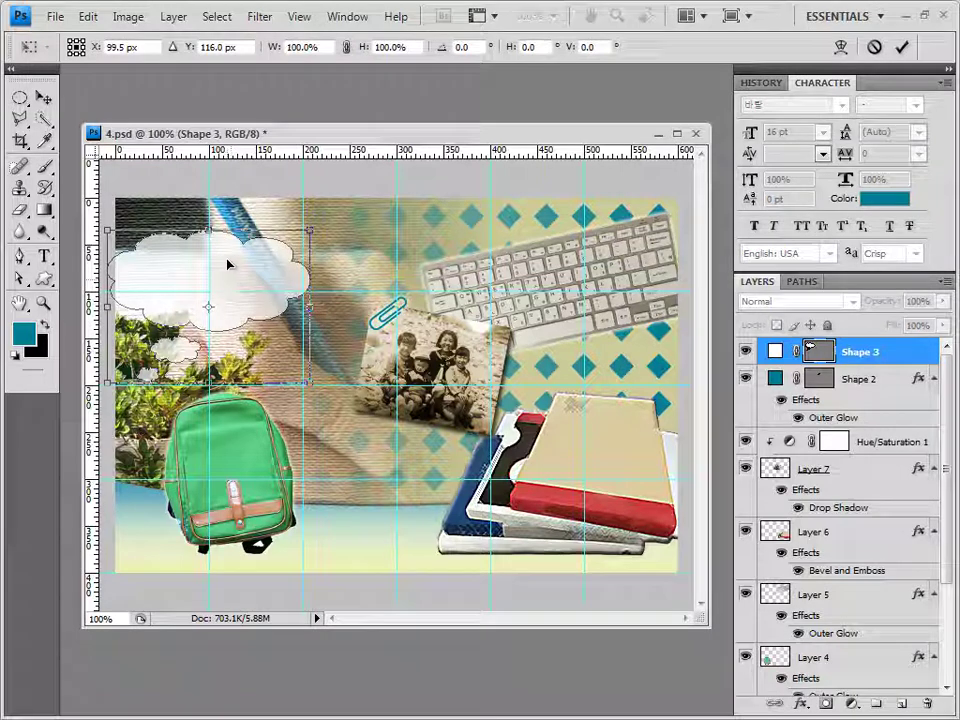
right_click(228, 259)
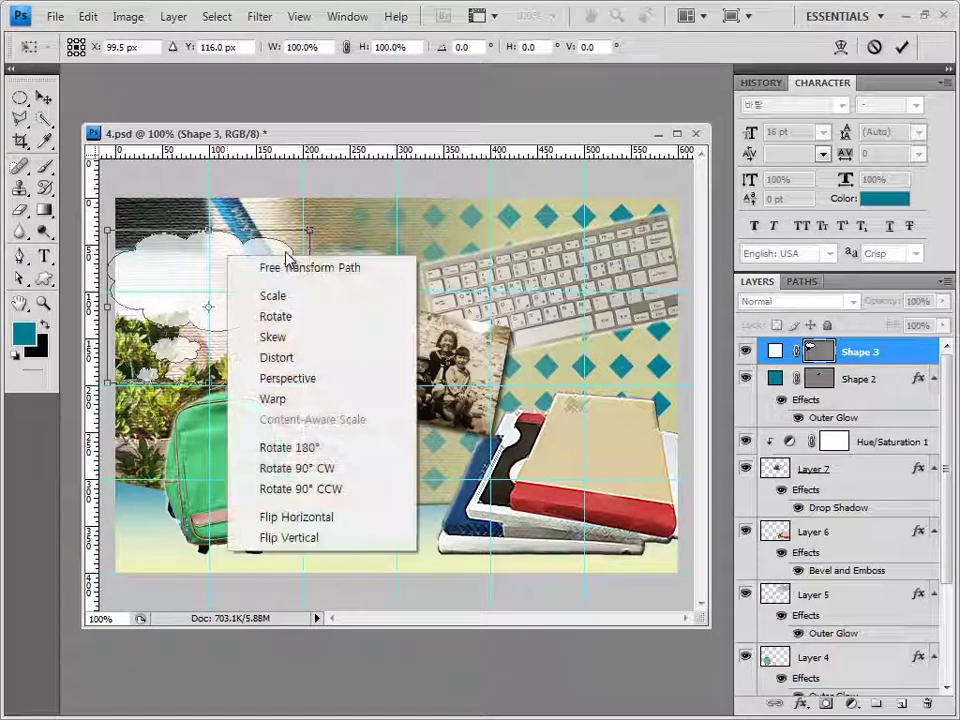
left_click(310, 514)
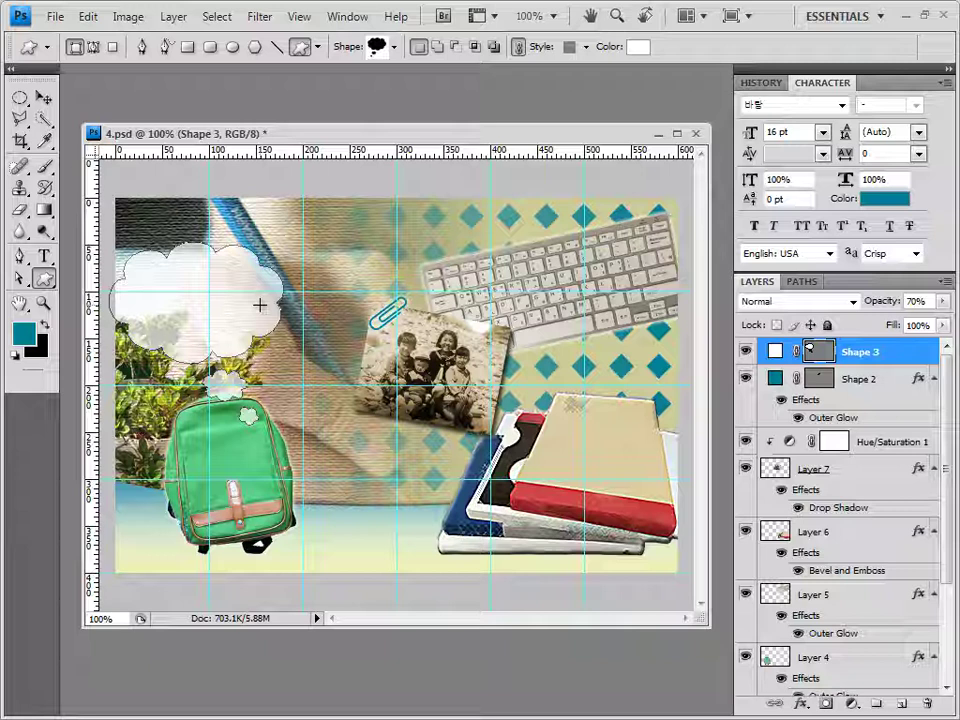
Replace the shape library with Objects and draw a tall, thin pencil shape slanting along the backpack's outer side
left_click(396, 48)
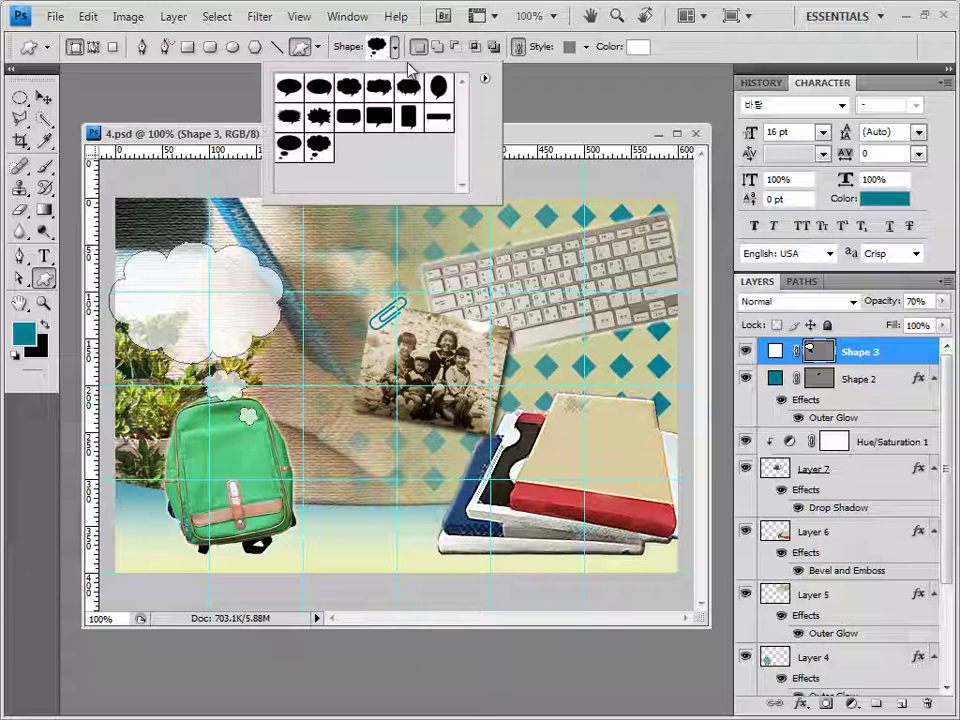
left_click(484, 78)
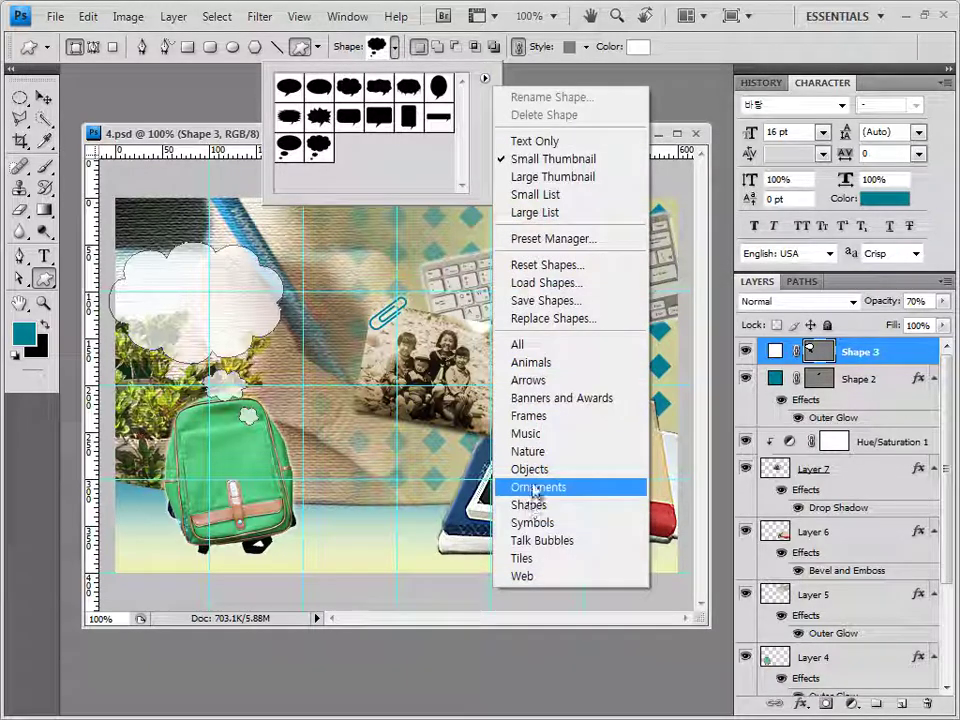
left_click(530, 469)
left_click(409, 286)
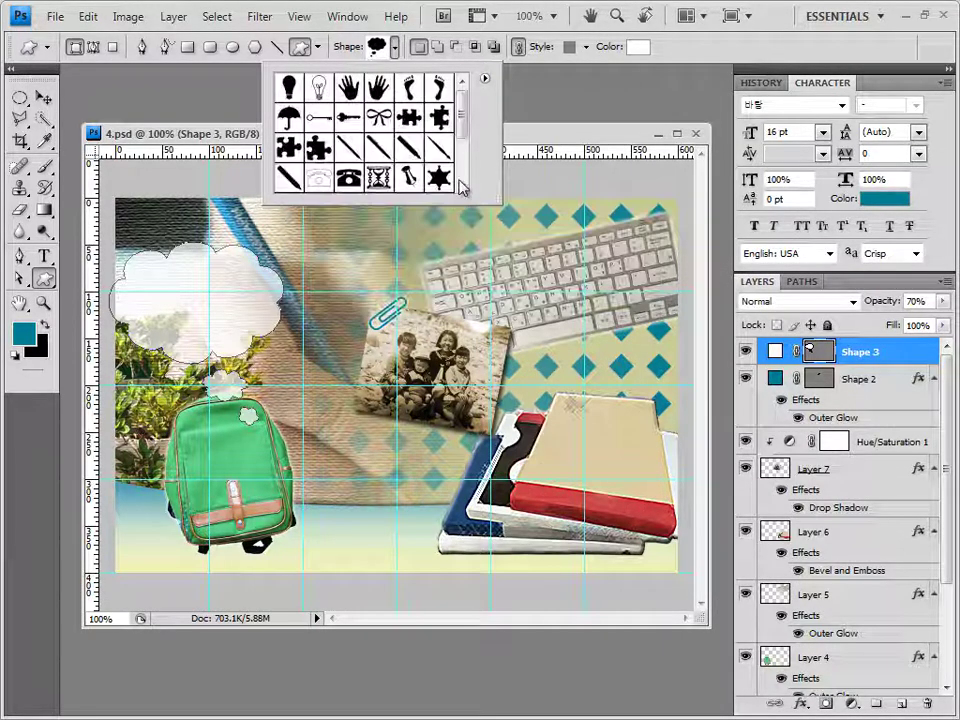
left_click(378, 150)
left_click(175, 110)
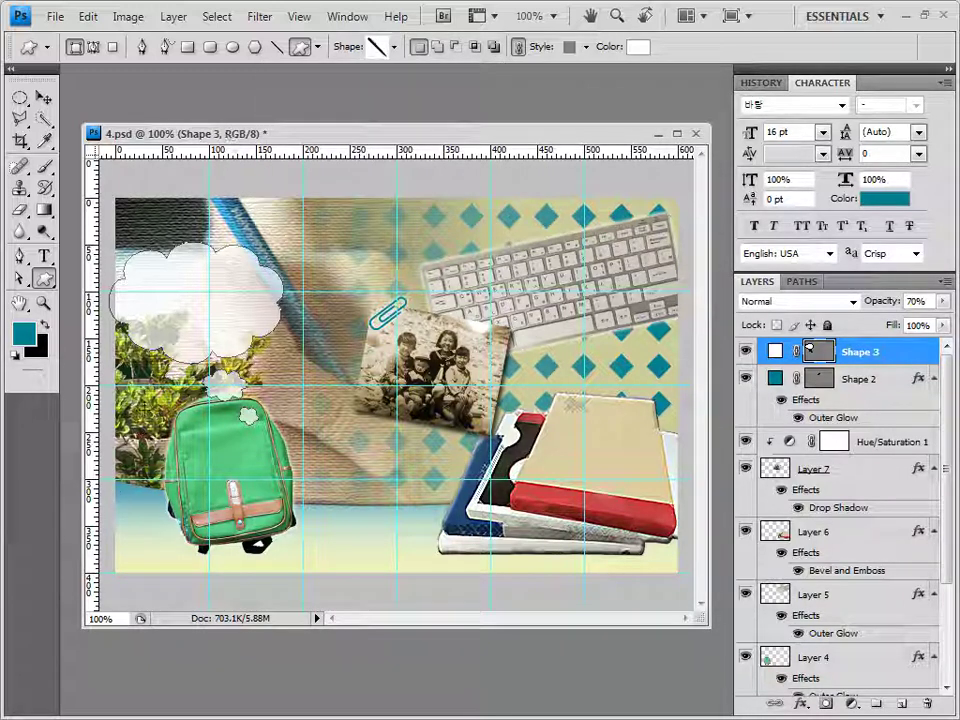
left_click_drag(200, 548, 201, 550)
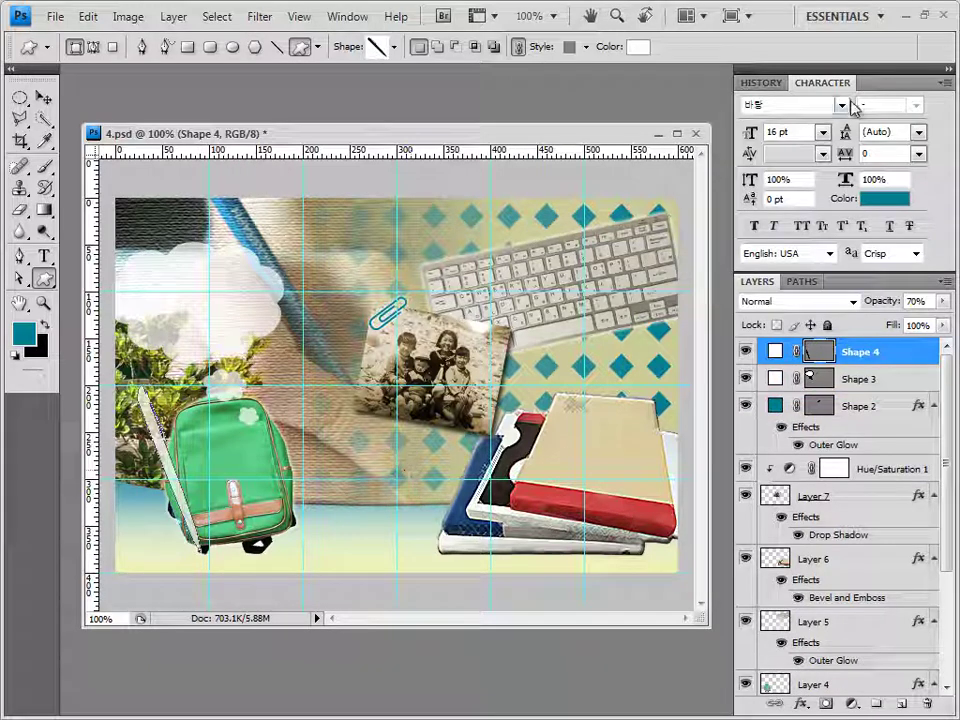
Remove the layer style from the pencil shape and set its fill colour to #cf9b78
left_click(586, 47)
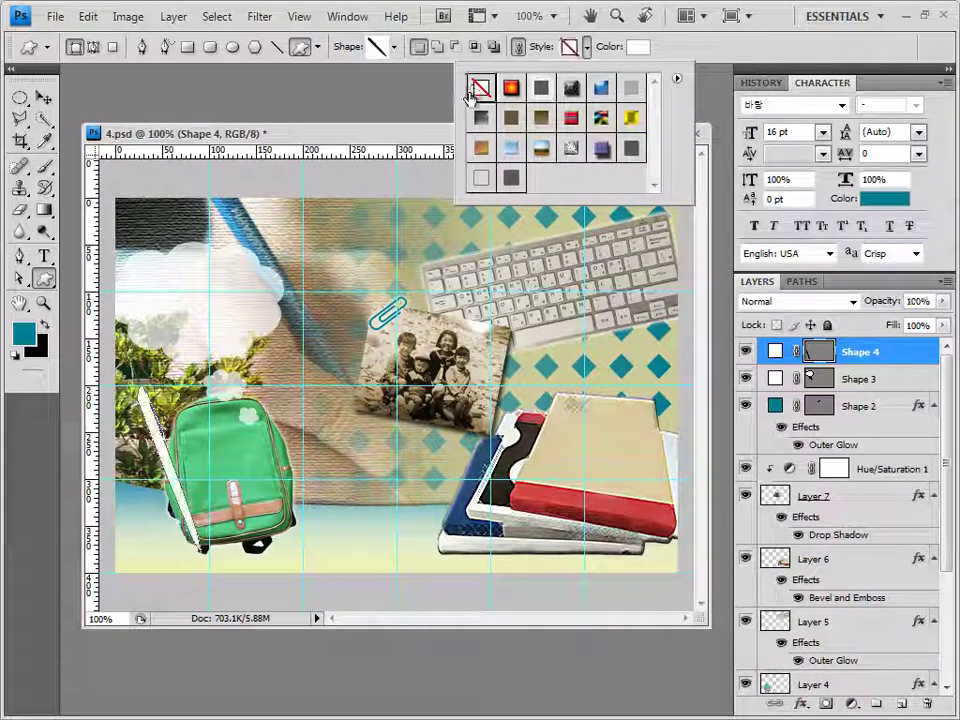
left_click(637, 47)
double_click(576, 457)
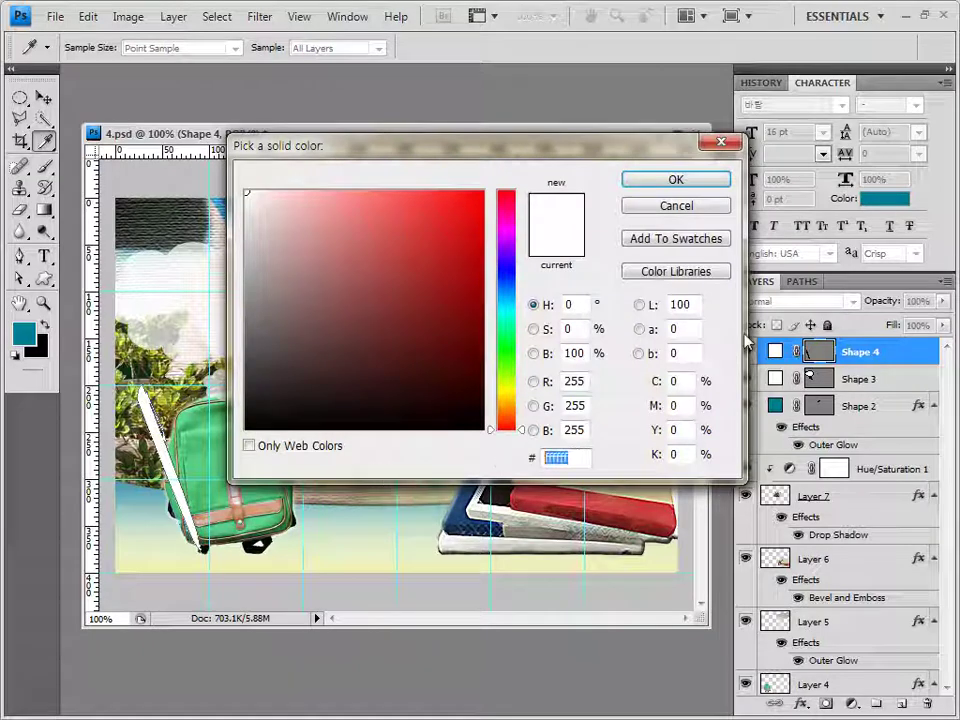
type("cf9b78")
left_click(706, 184)
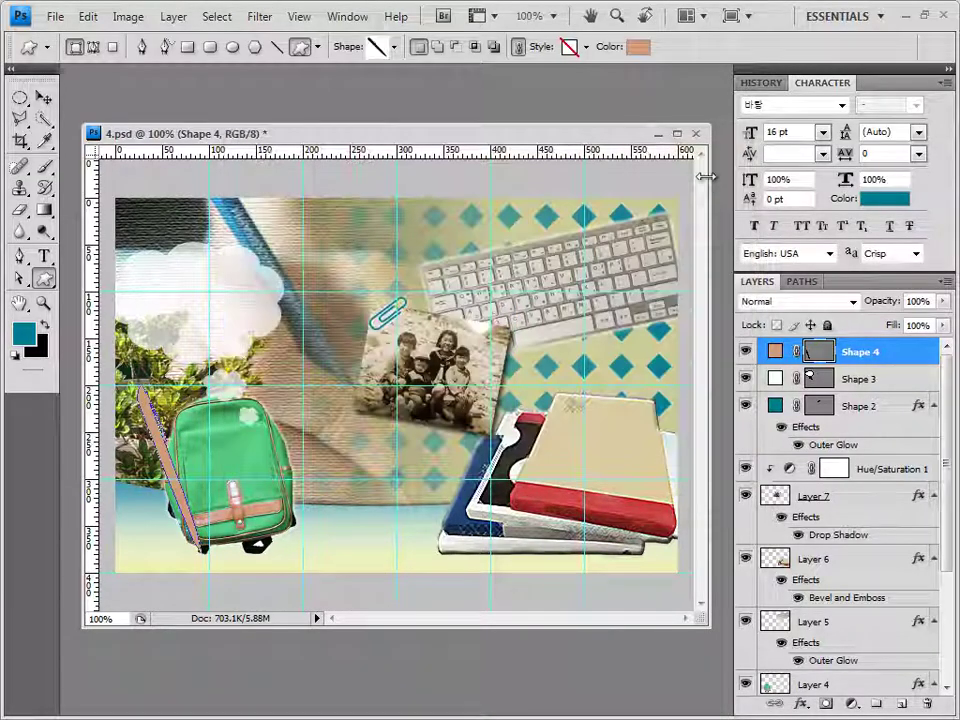
Add an Inner Shadow to the pencil and rotate it counter-clockwise so it leans farther away from the backpack
left_click(800, 704)
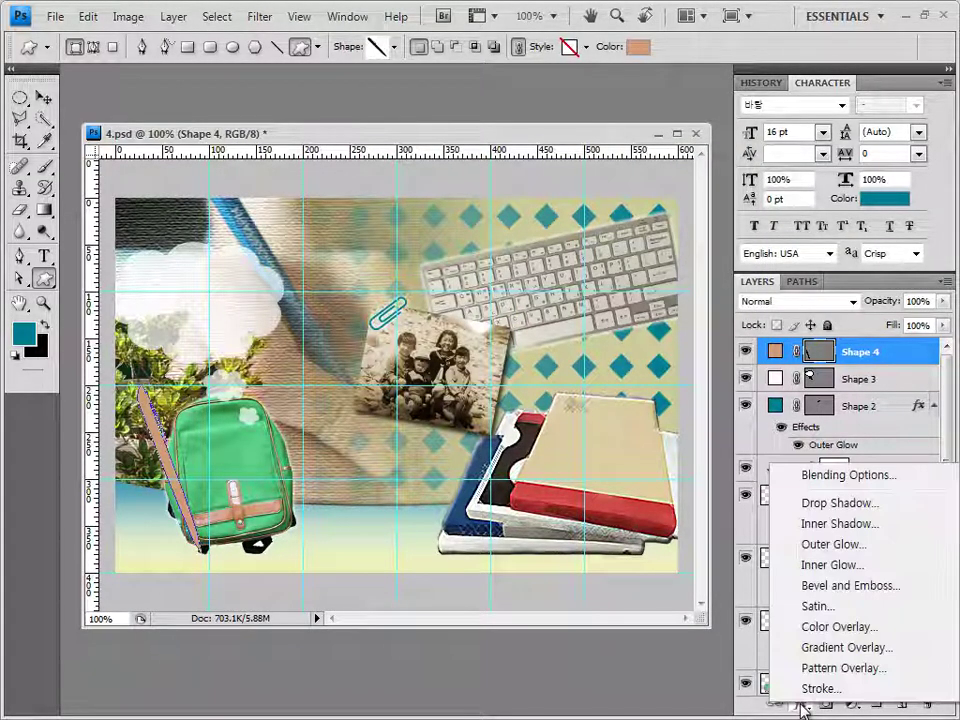
left_click(853, 532)
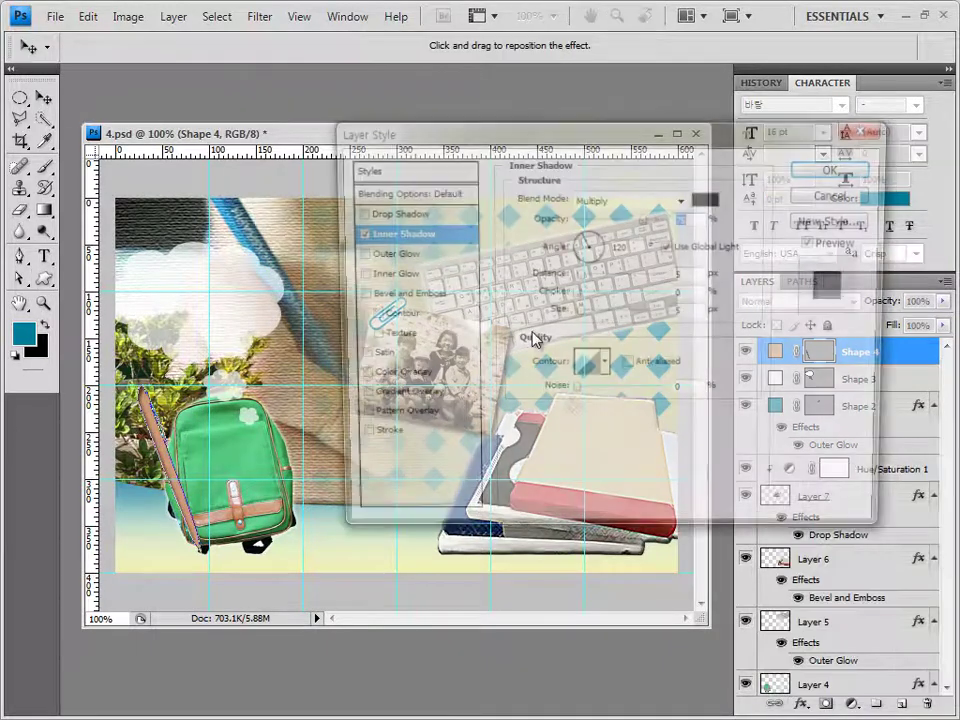
left_click(836, 167)
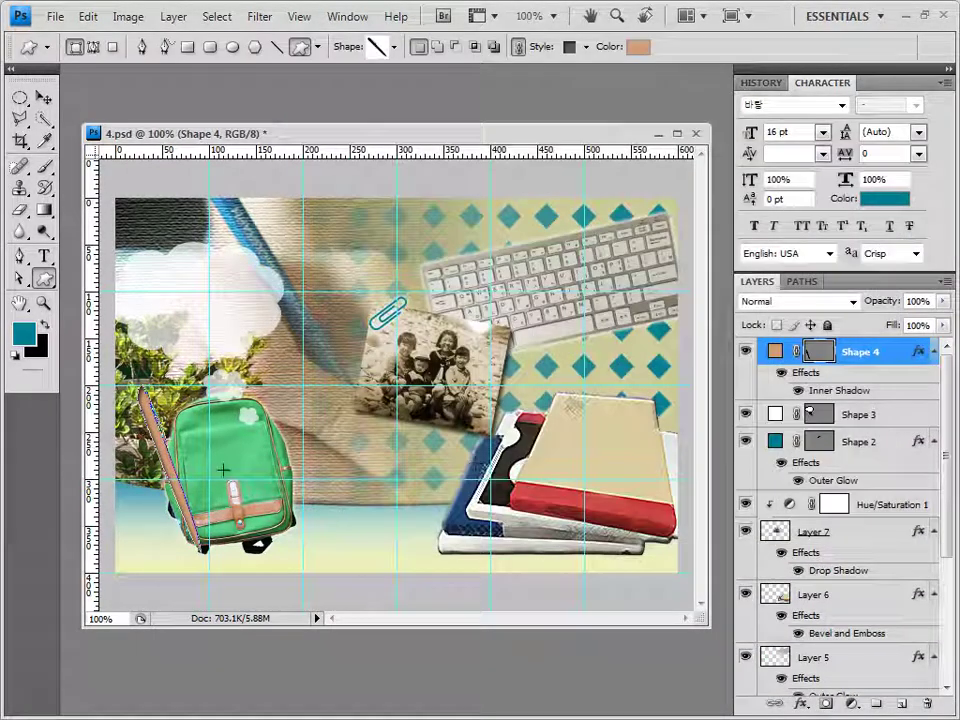
key("ctrl+t")
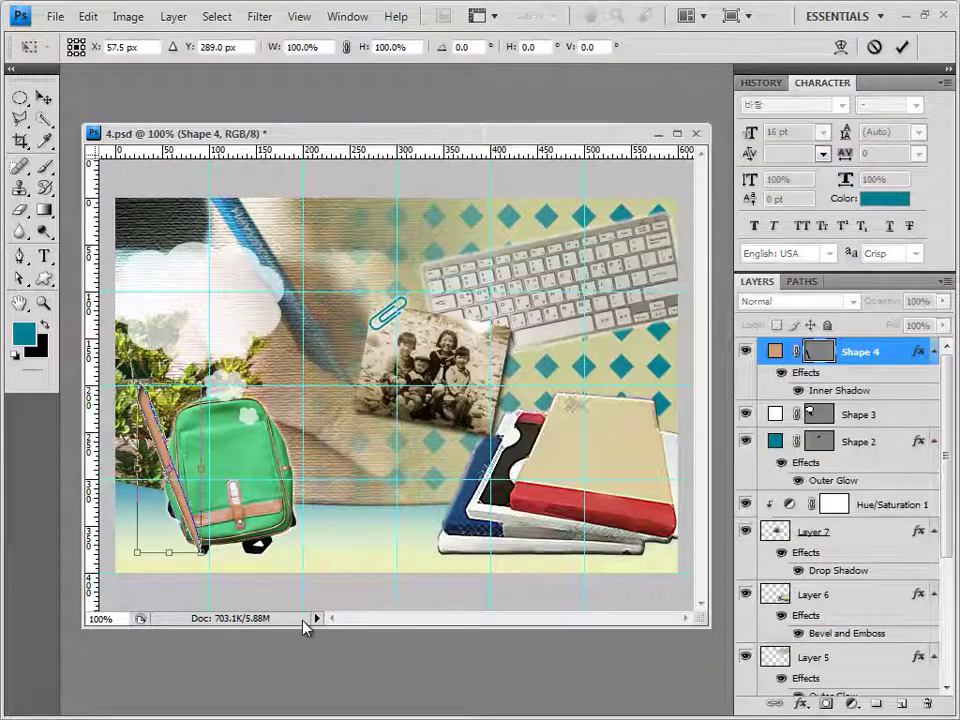
key("Return")
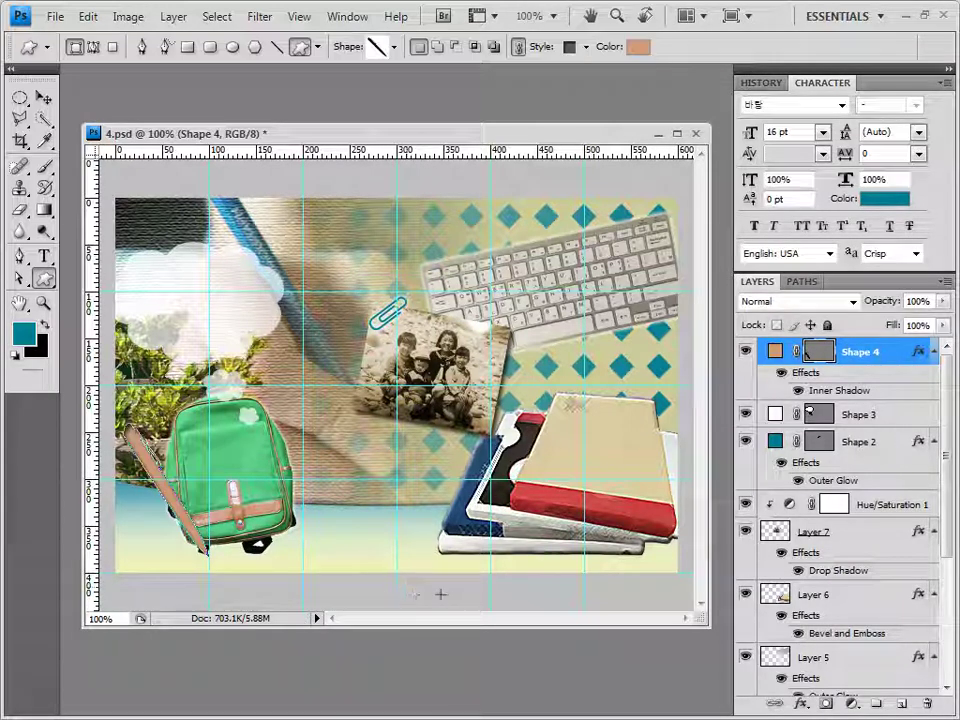
Start a horizontal text line just above the keyboard's upper corner and set its font to Arial Regular
left_click(51, 260)
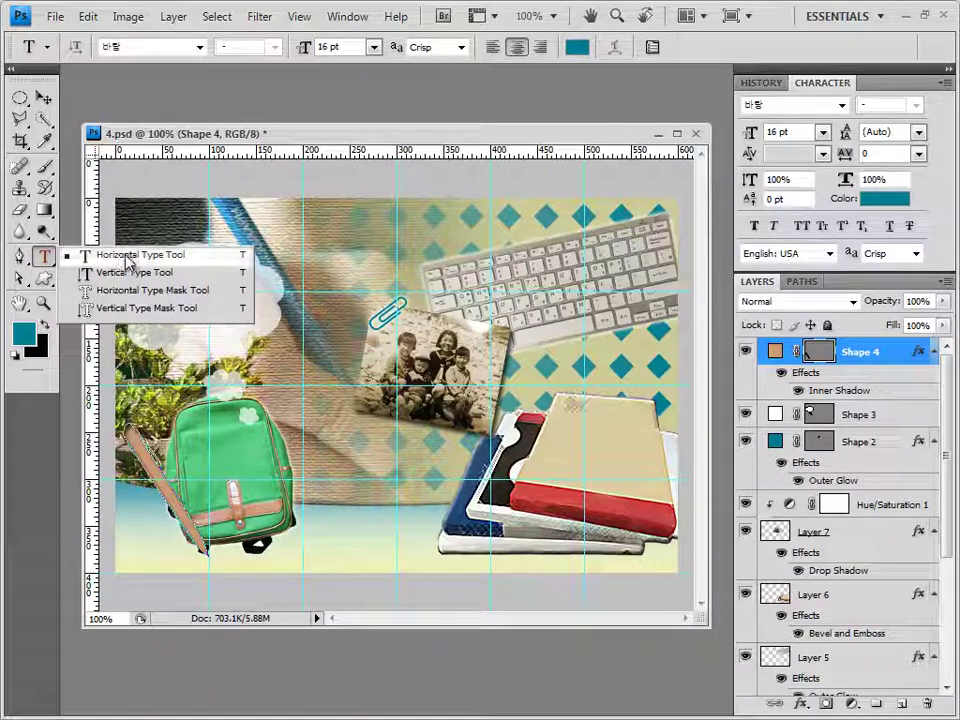
left_click(92, 256)
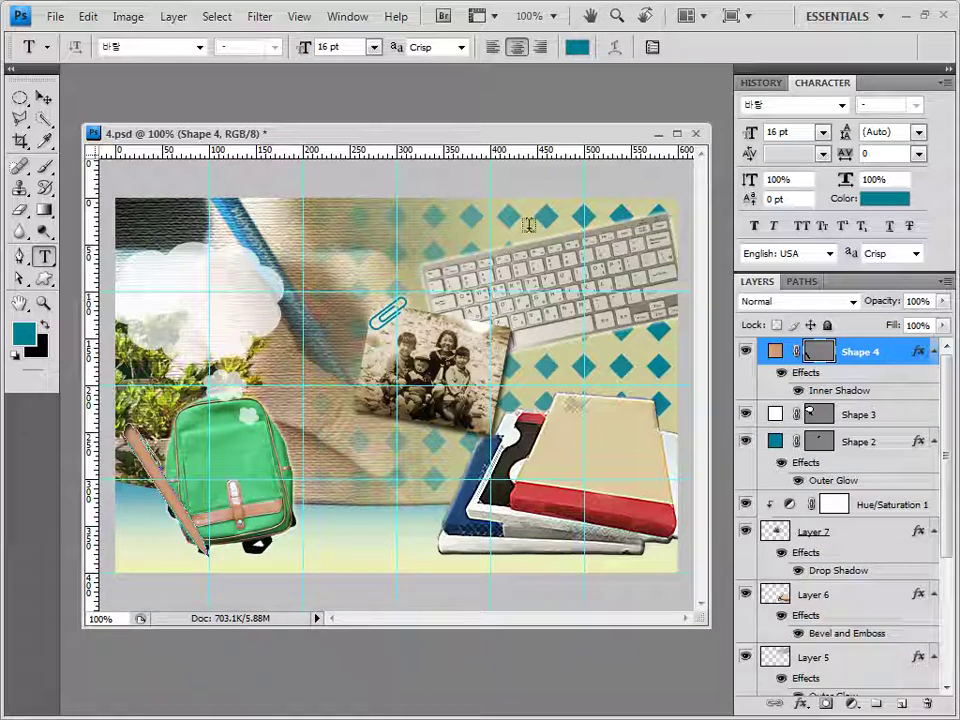
left_click(422, 248)
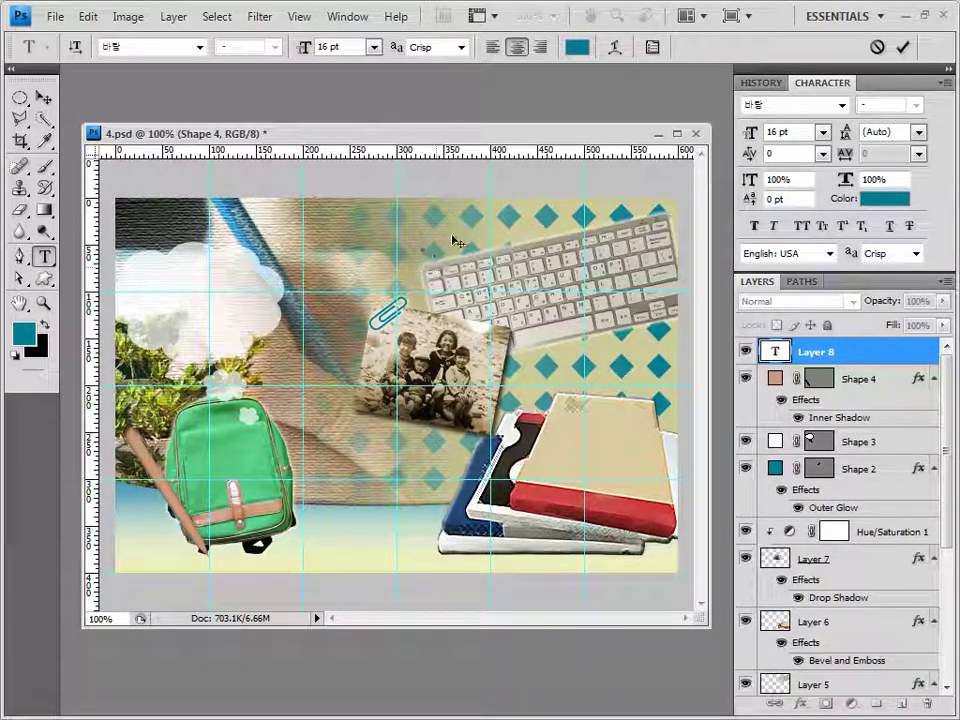
left_click(200, 47)
scroll(383, 323, "down", 10)
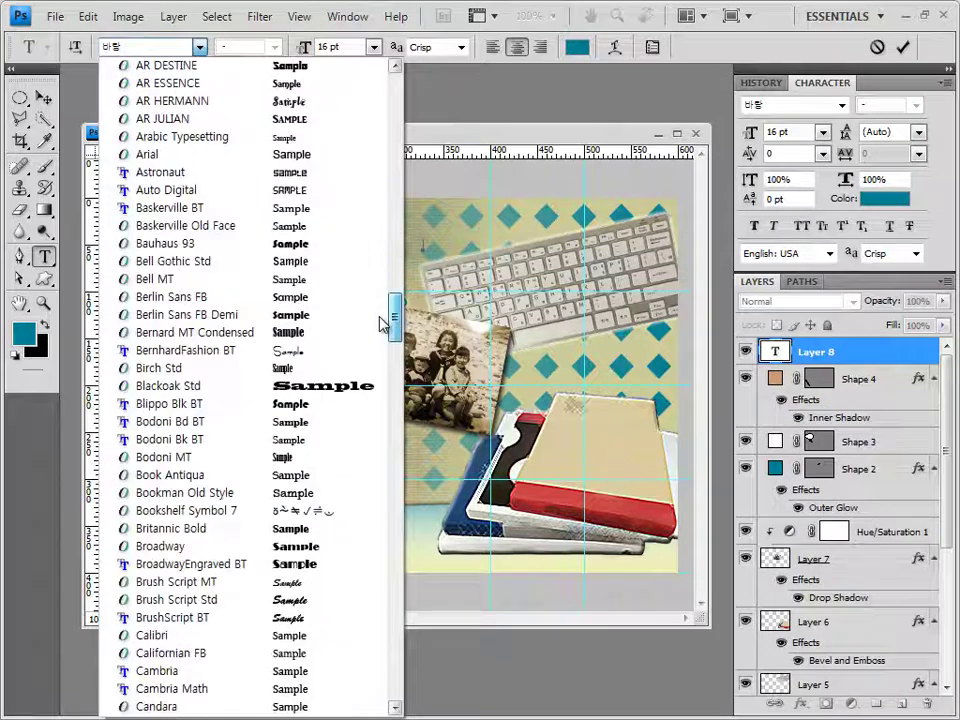
scroll(388, 316, "up", 3)
left_click(208, 315)
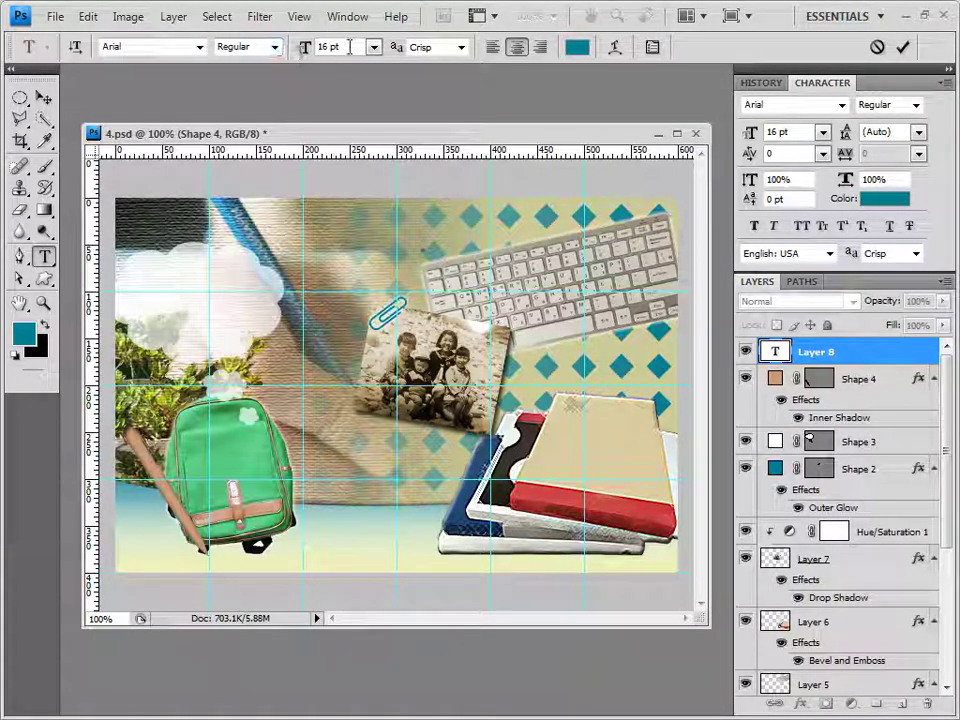
key("Tab")
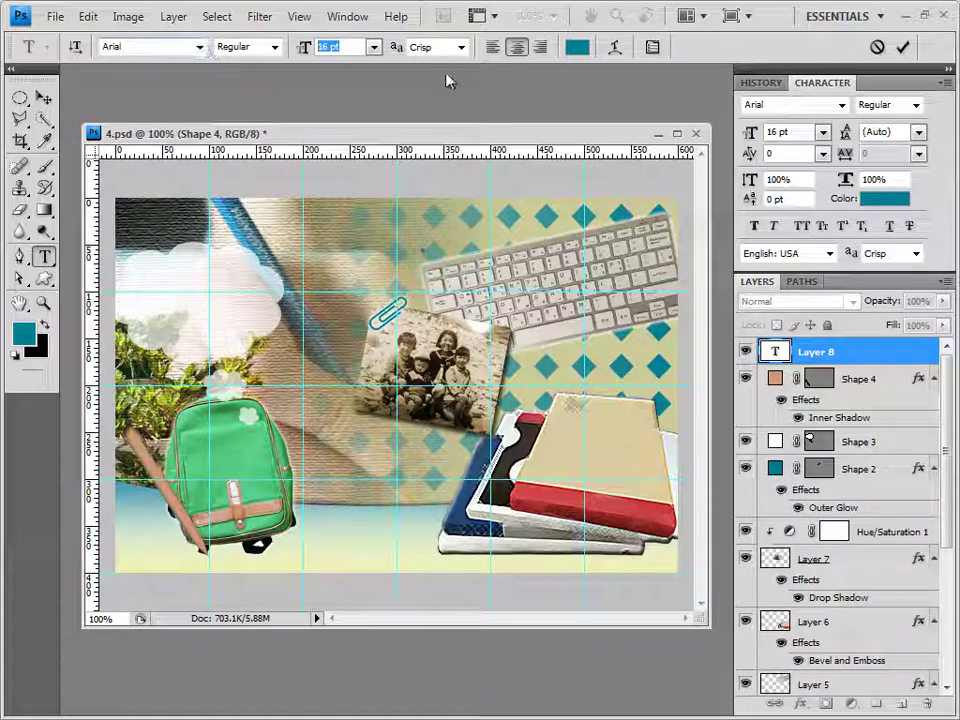
Set the text colour to #333333 with left alignment, and enter "Writing Contest" above the keyboard
left_click(577, 47)
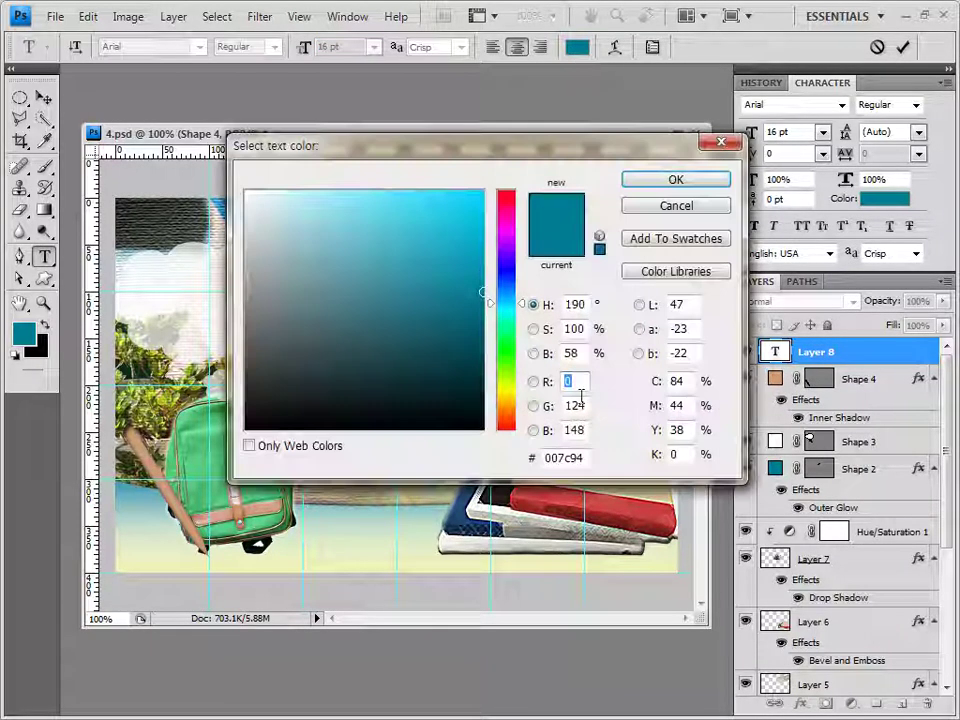
double_click(566, 457)
type("333333")
left_click(677, 180)
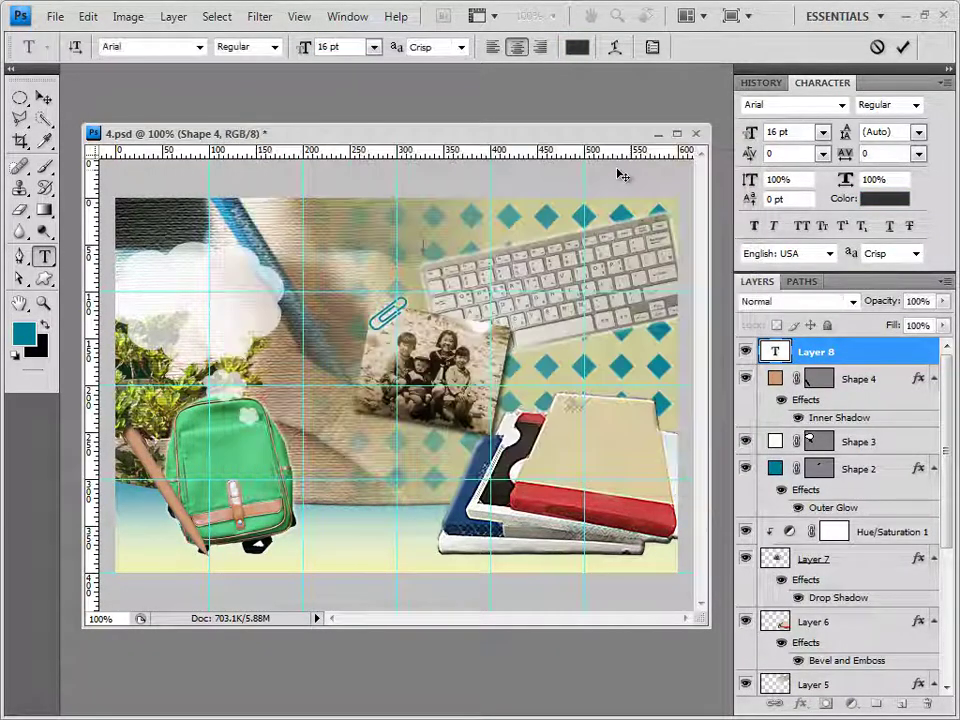
left_click(495, 50)
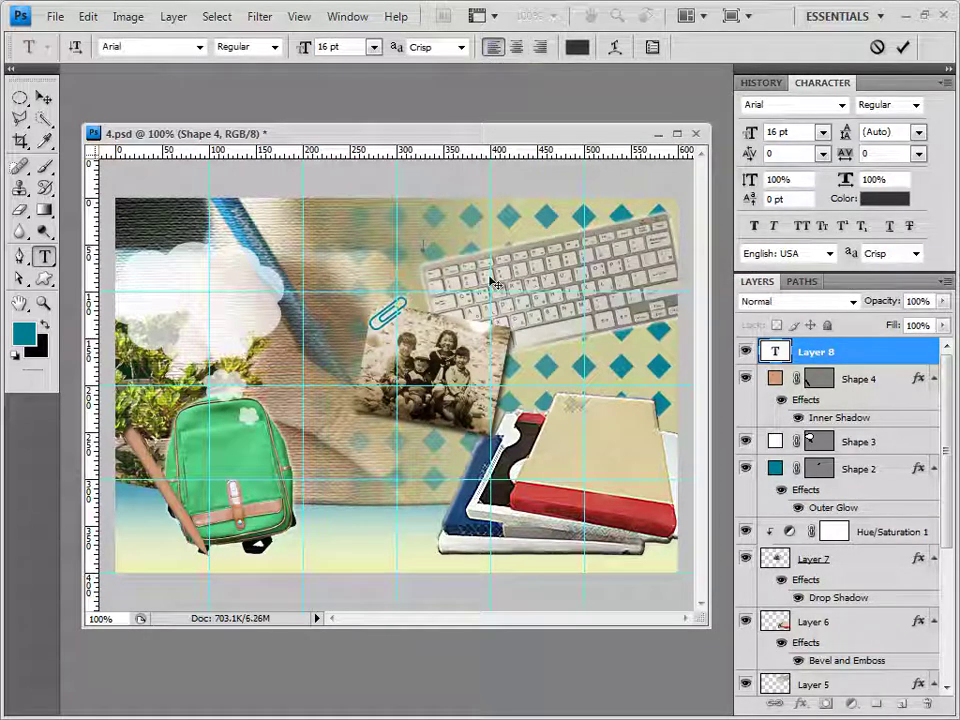
type("Writing Contest!")
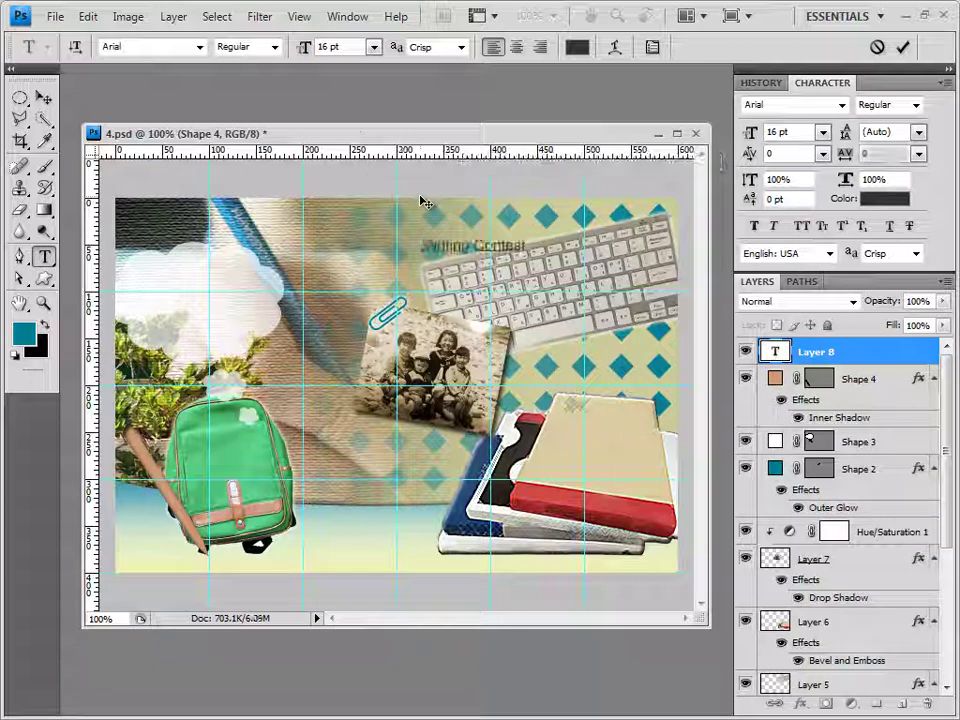
left_click(836, 354)
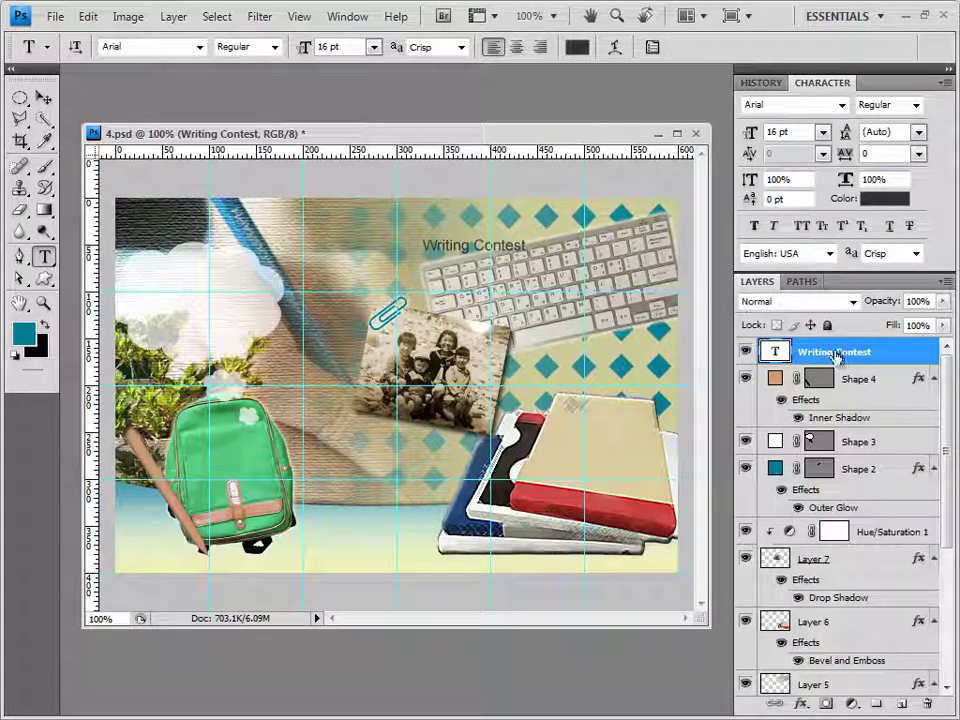
Add an Outer Glow to the "Writing Contest" text, rotate it about 15° counter-clockwise and place it along the keyboard's upper edge
left_click(804, 705)
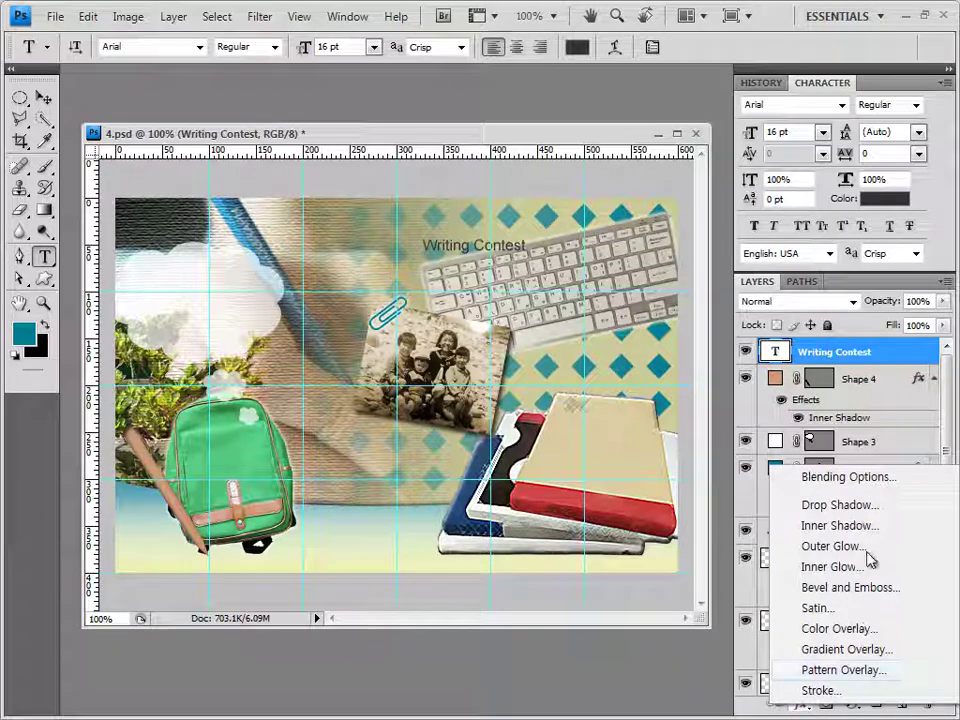
left_click(833, 546)
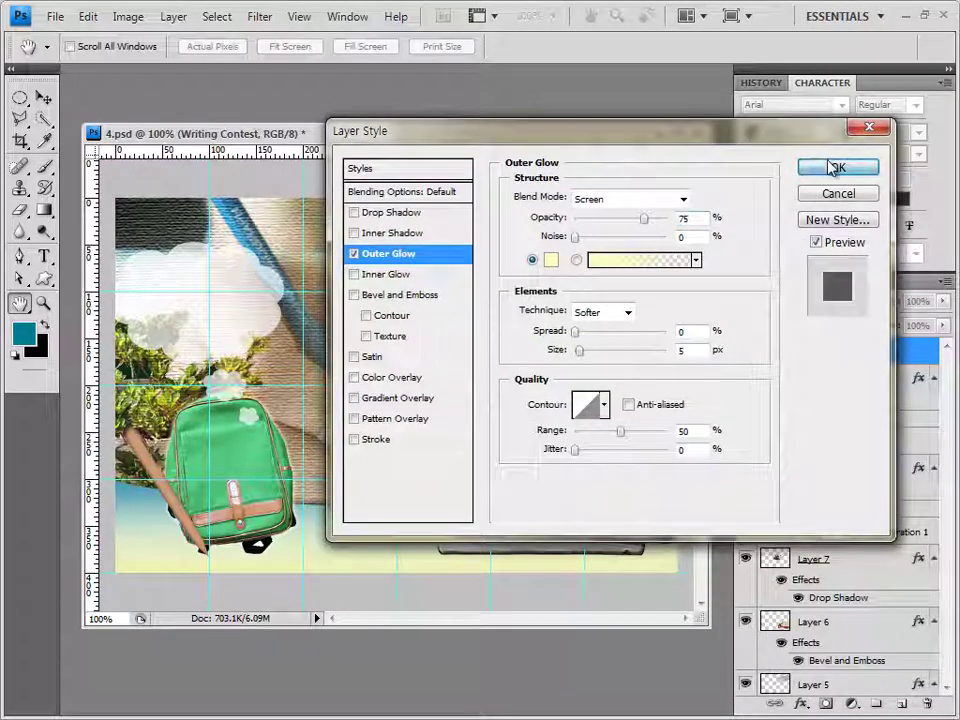
left_click(826, 167)
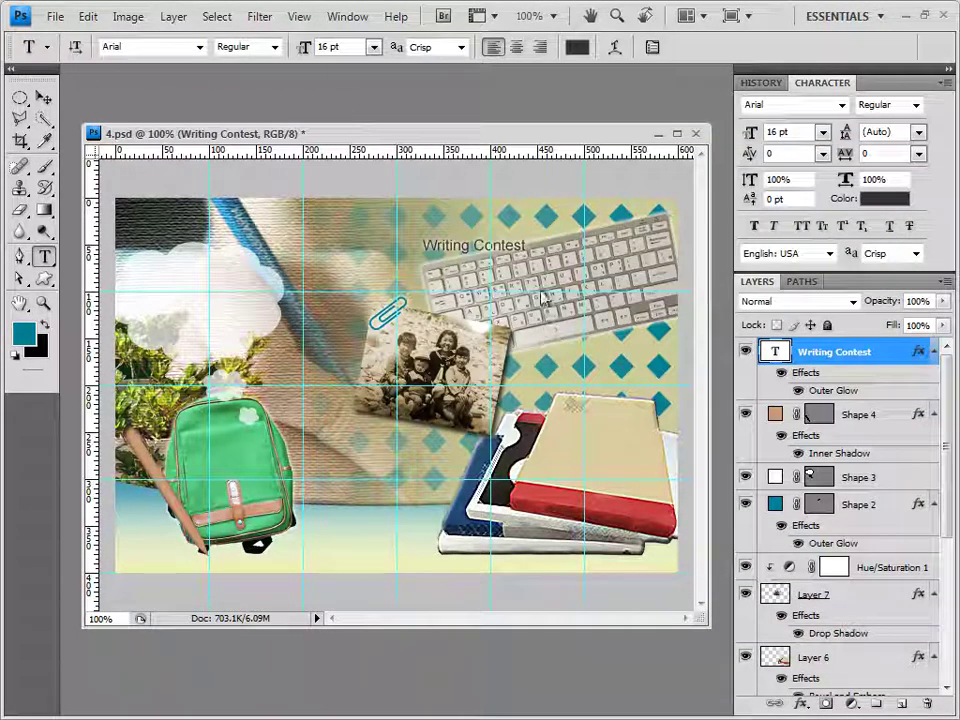
key("ctrl+t")
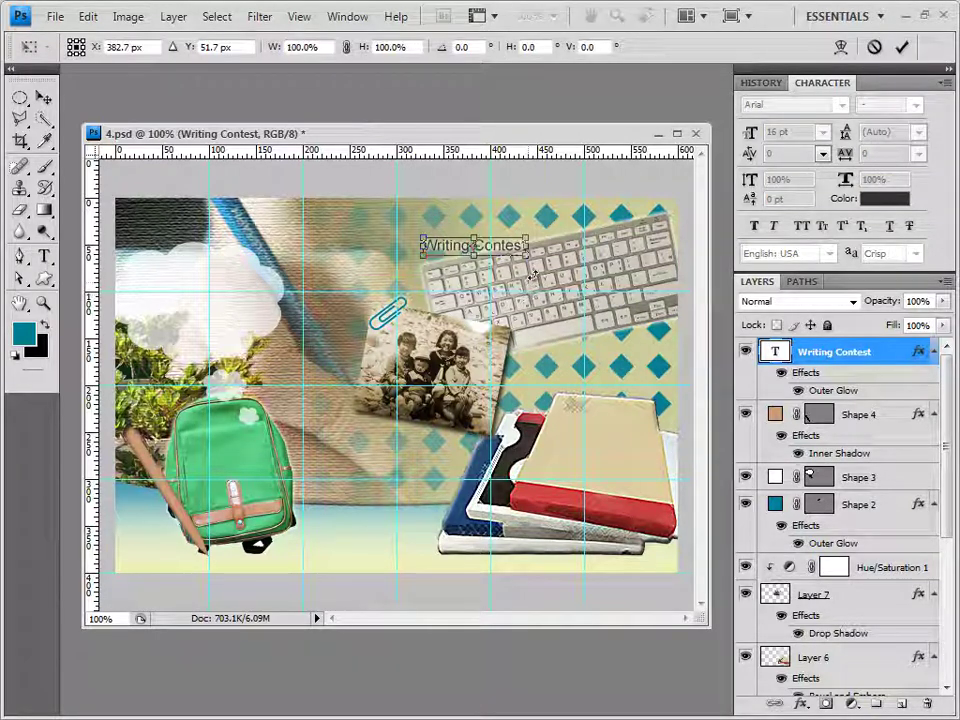
left_click_drag(556, 268, 534, 261)
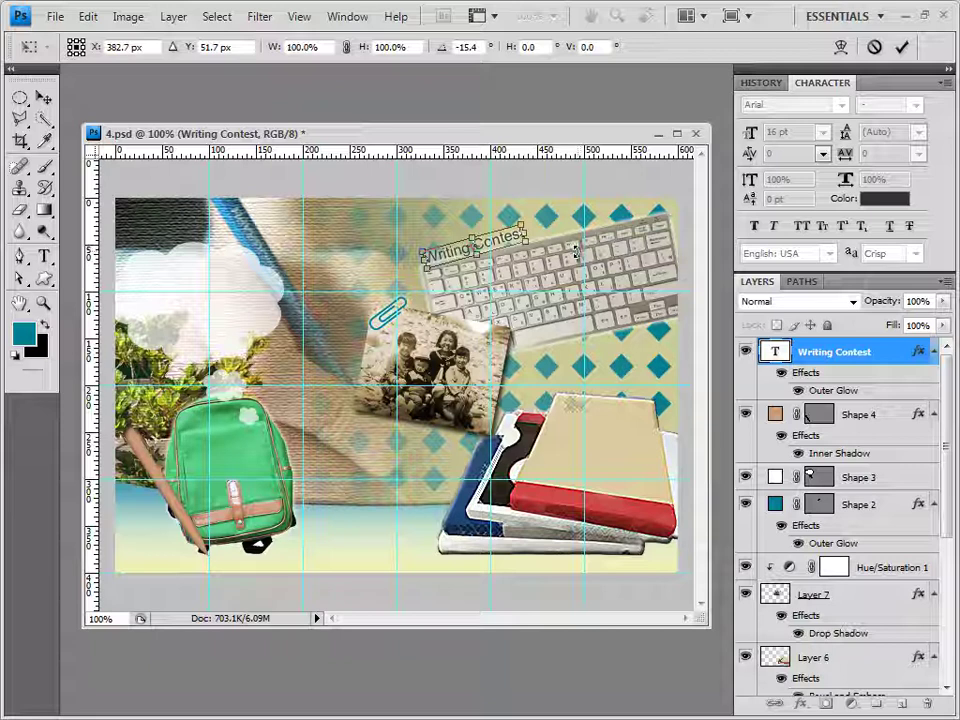
key("Return")
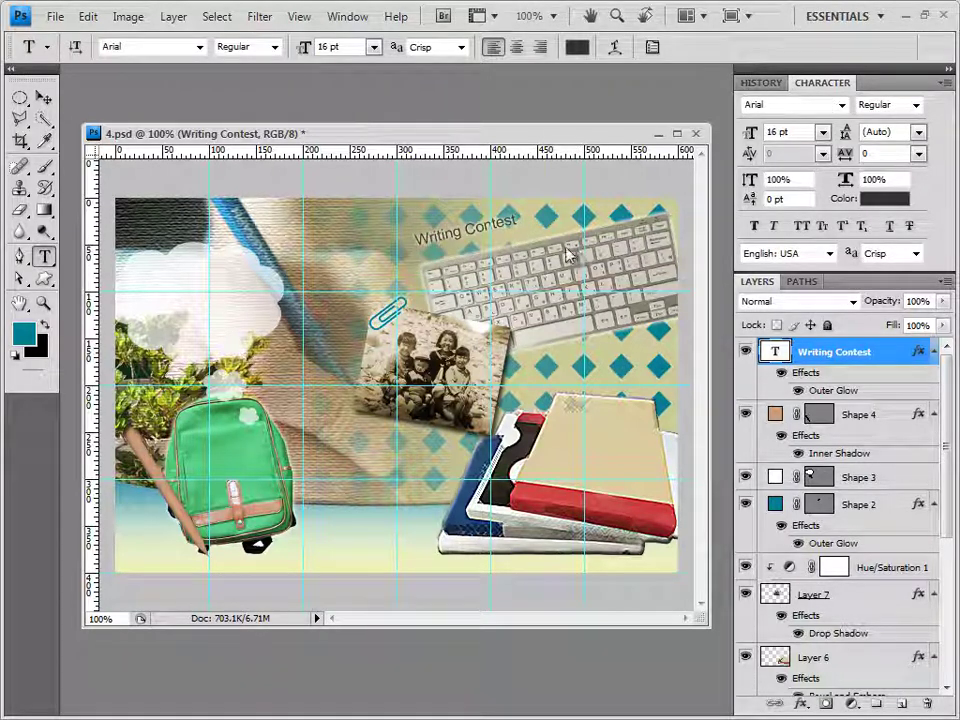
Start a new text line inside the white thought cloud and set its font to 굴림 at 28 pt
left_click(138, 285)
left_click(201, 50)
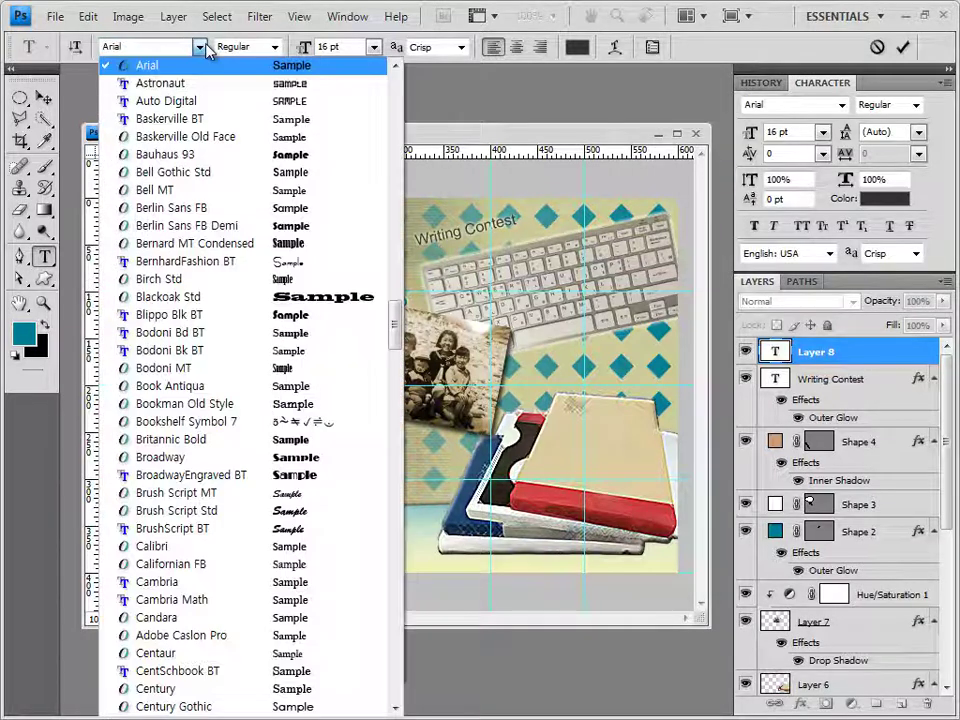
left_click_drag(397, 310, 399, 150)
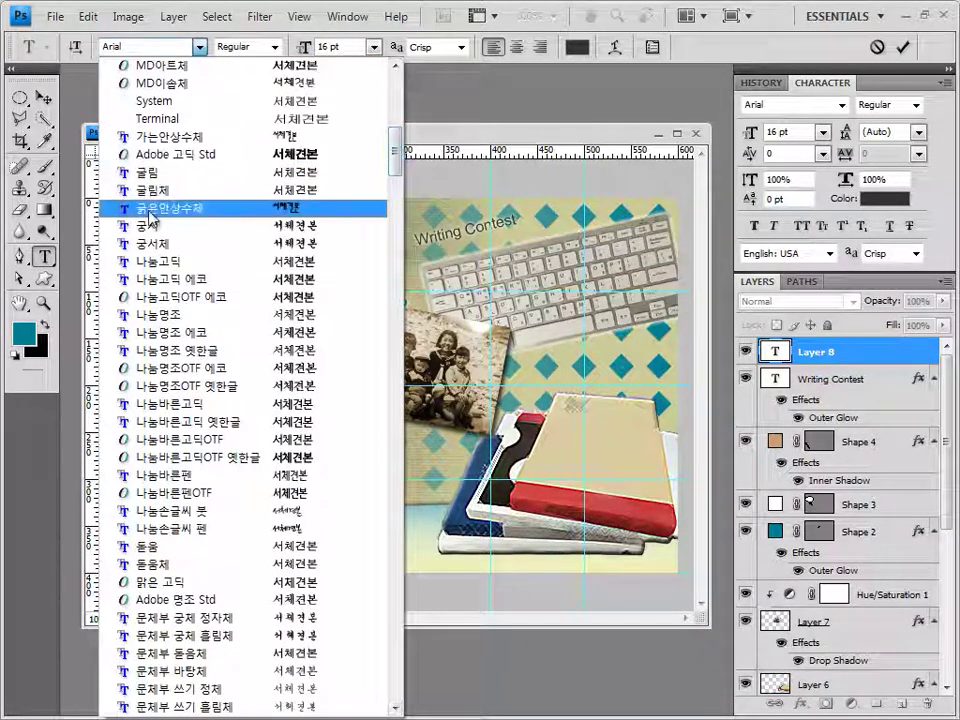
left_click(250, 172)
left_click(346, 48)
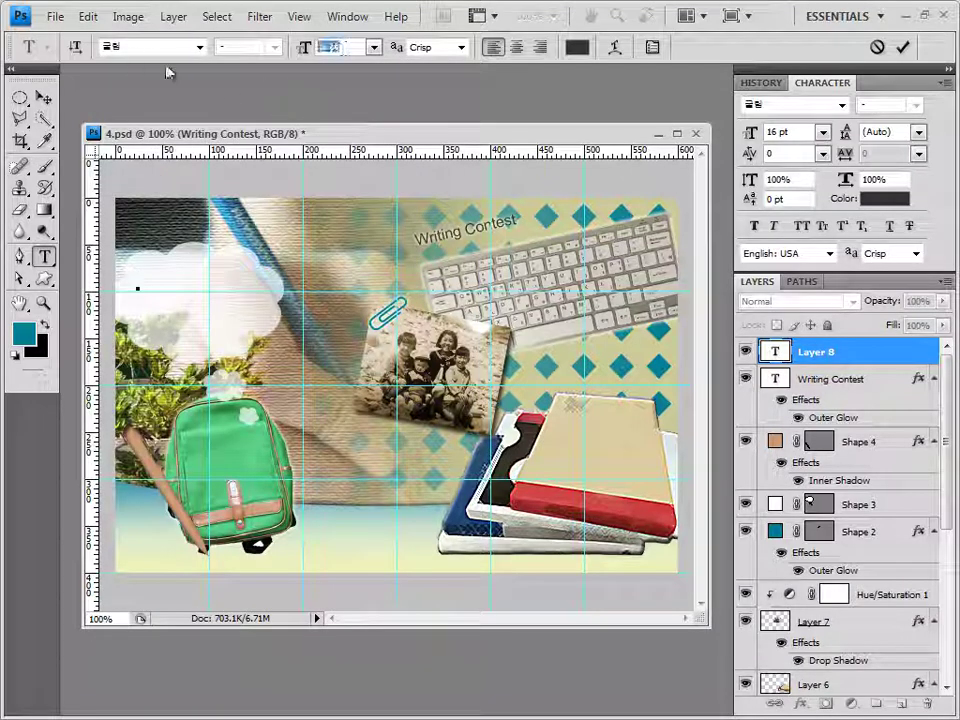
type("28")
key("Return")
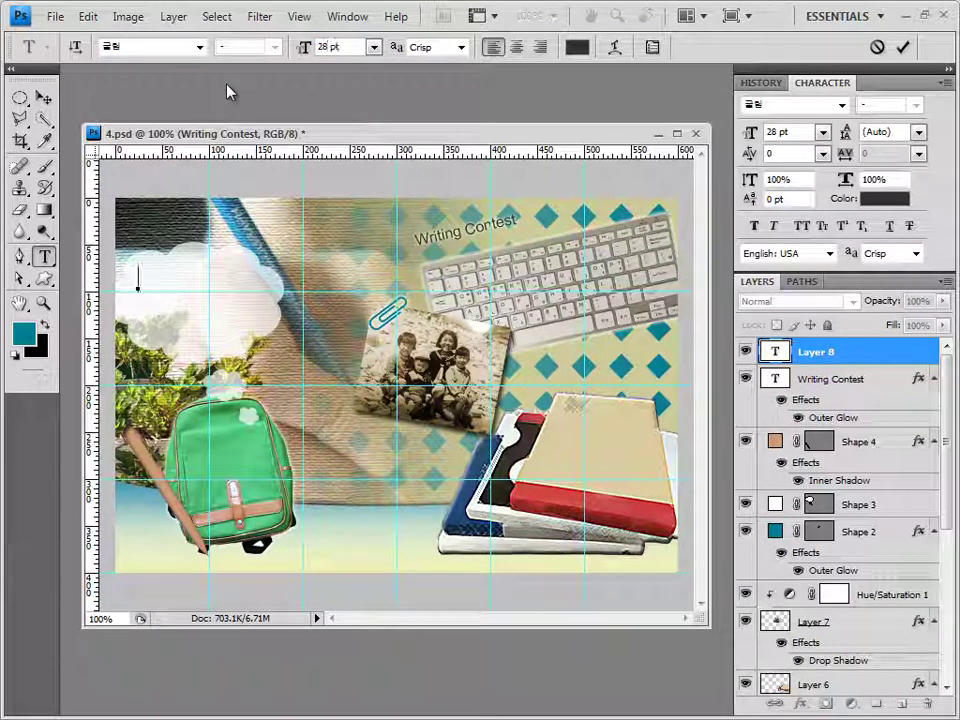
Set the text colour to #61abca and enter "시/수필부문 공모전" on two centre-aligned lines inside the thought cloud
left_click(579, 48)
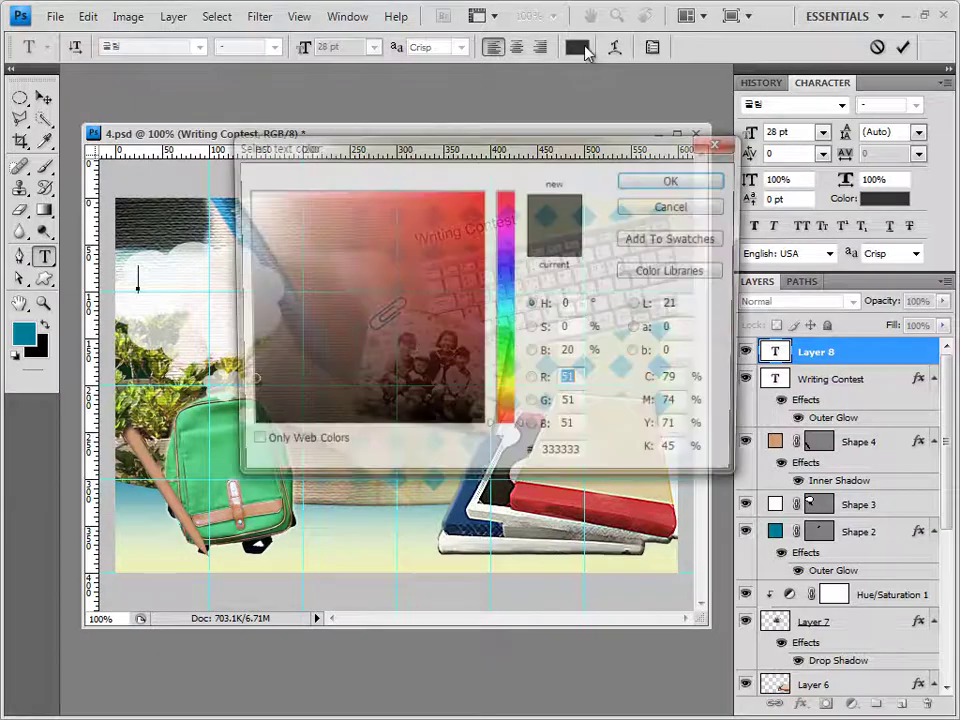
left_click(565, 457)
type("61abca")
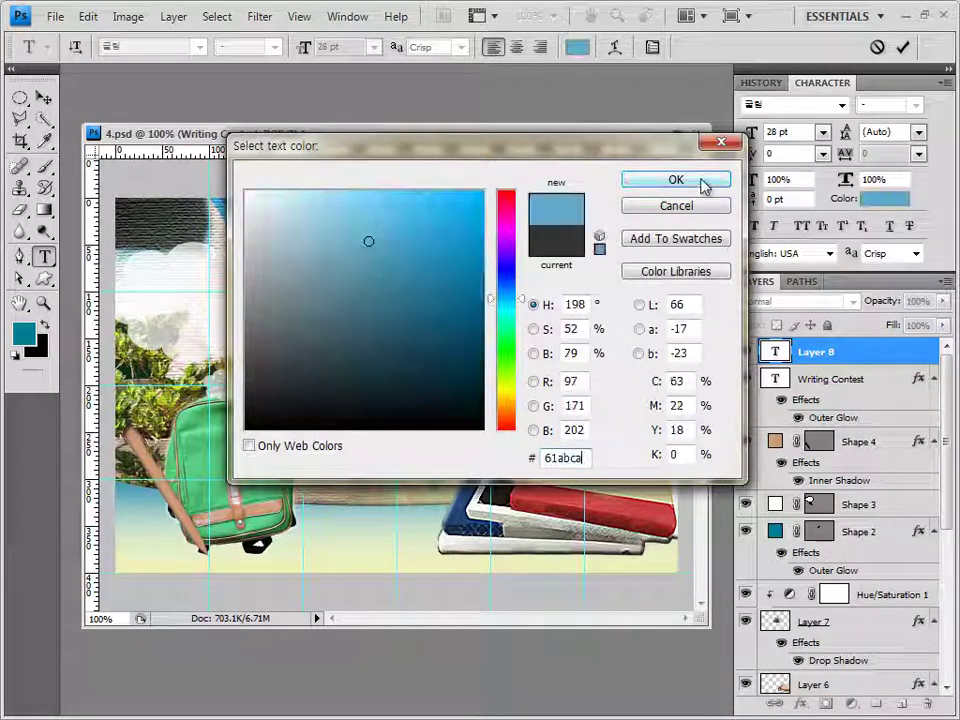
left_click(700, 183)
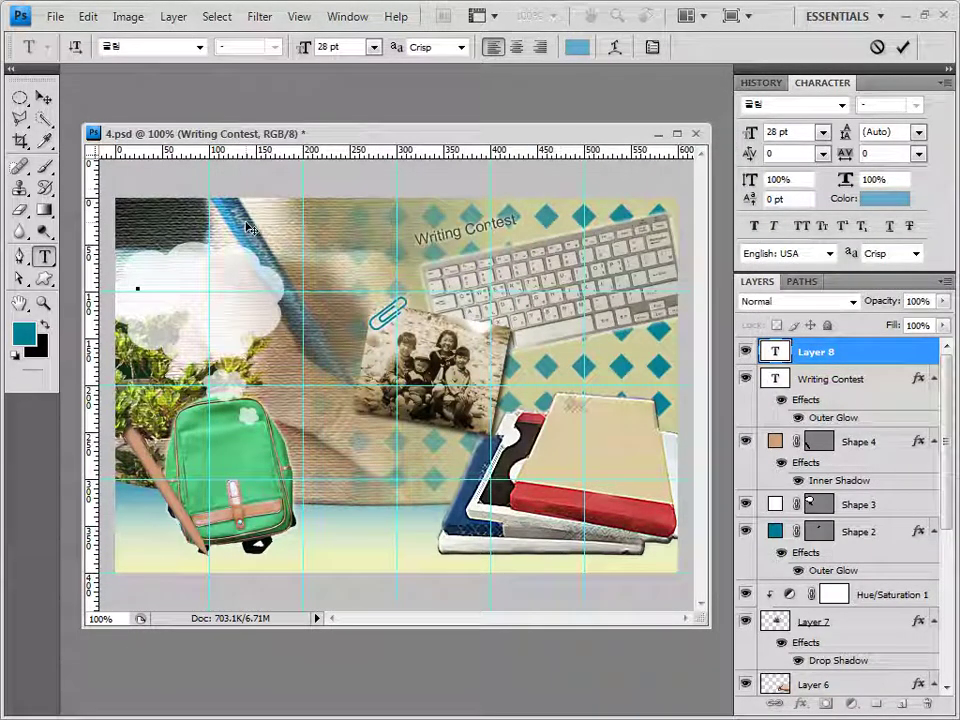
type("시/수필부문 공모전")
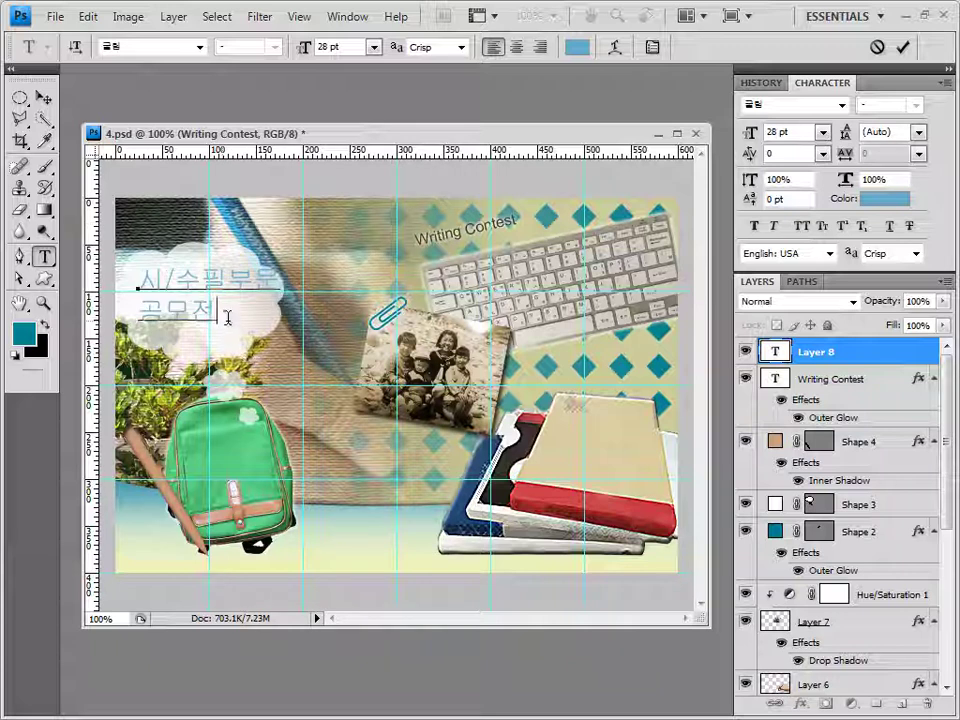
key("ctrl+a")
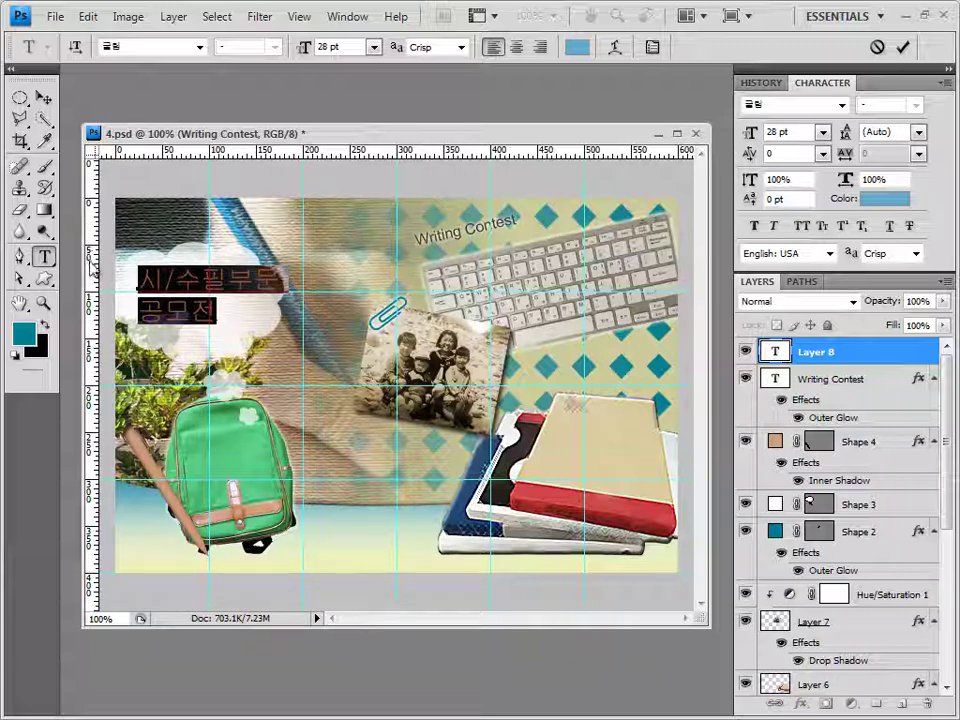
left_click(518, 48)
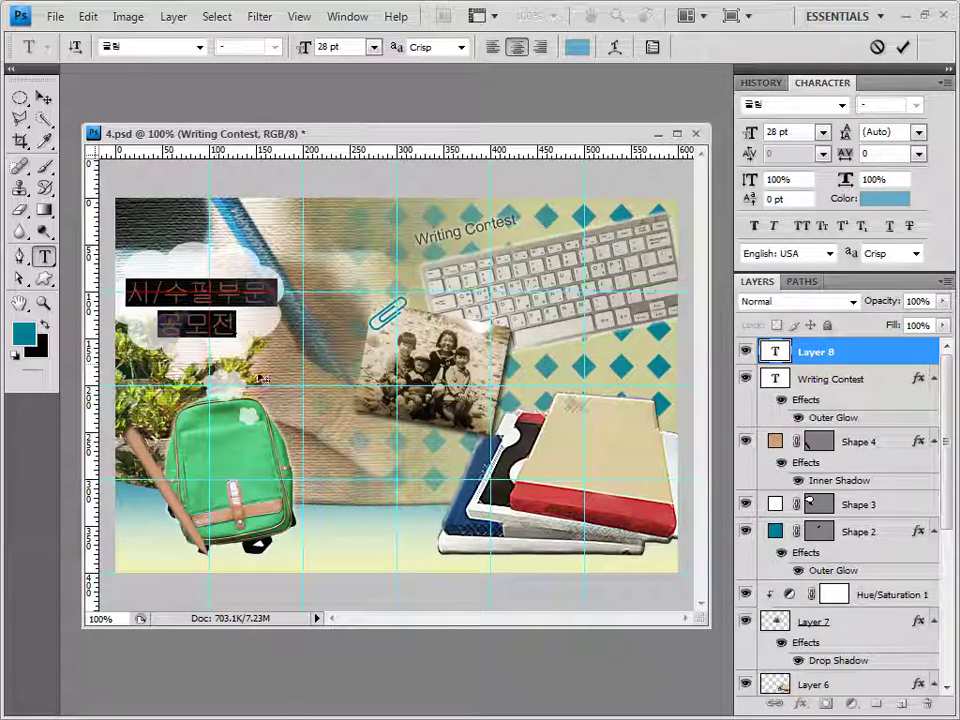
left_click(828, 352)
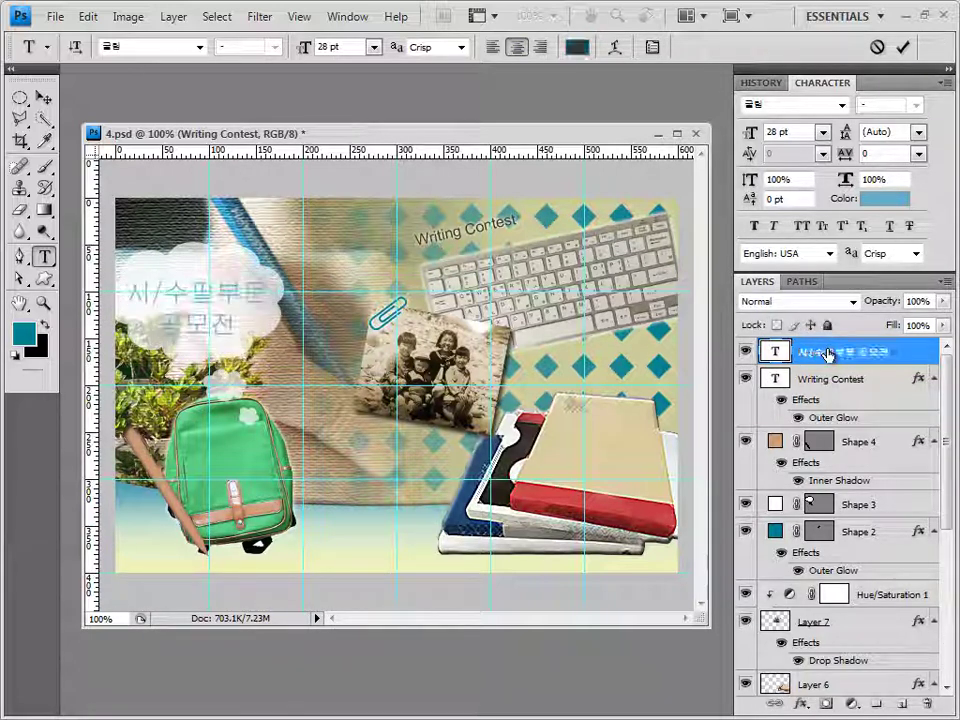
Add a Drop Shadow and a 3 px outside Stroke in #d2fffb to the thought cloud text
left_click(803, 705)
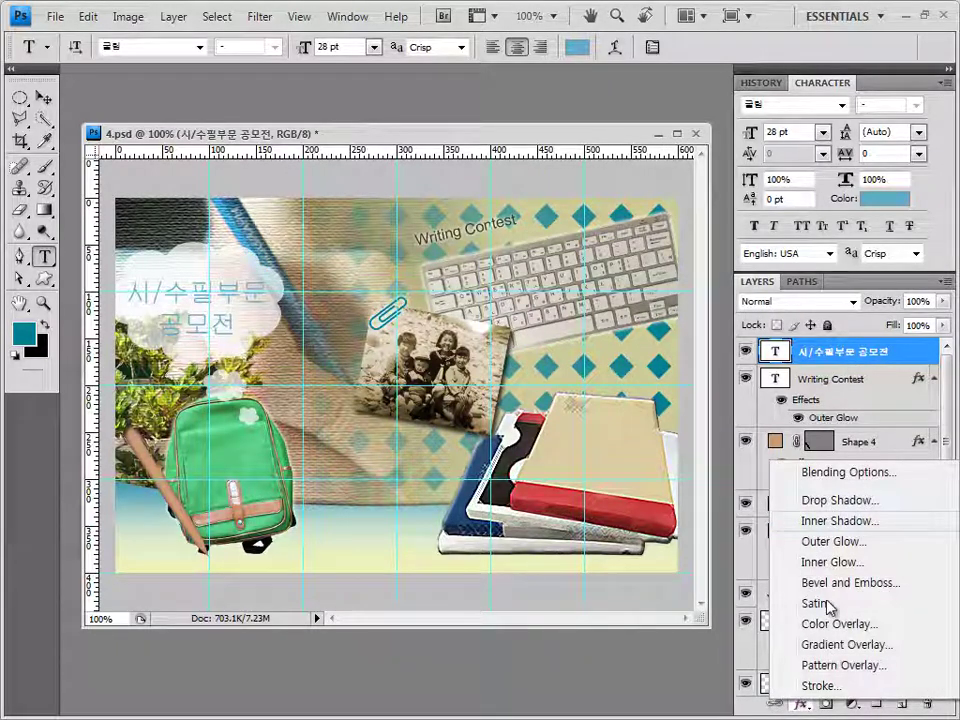
left_click(861, 507)
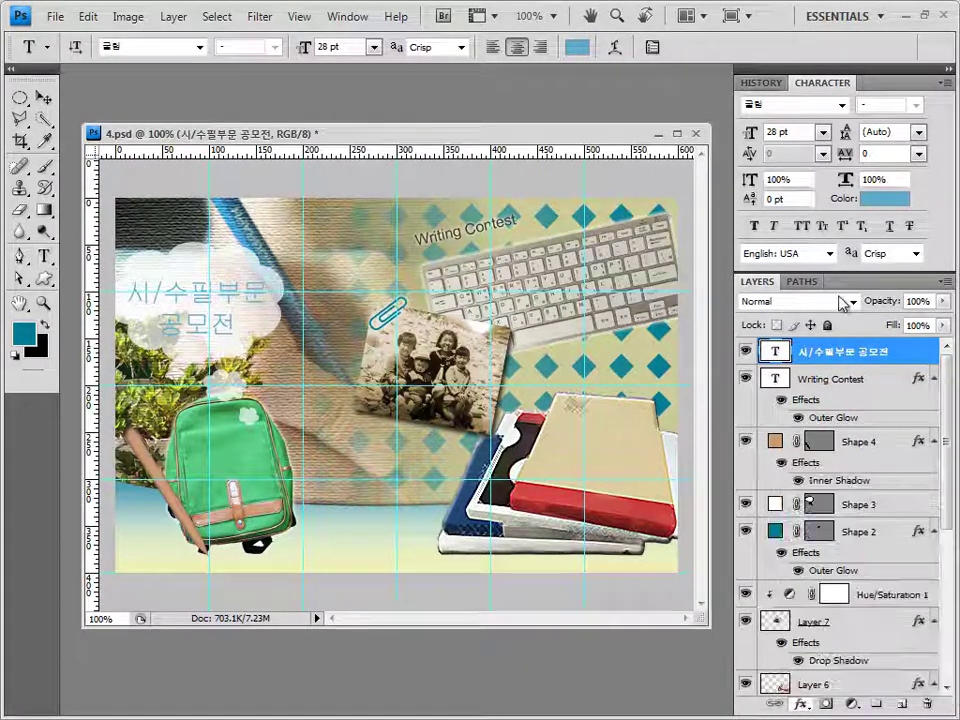
left_click(370, 446)
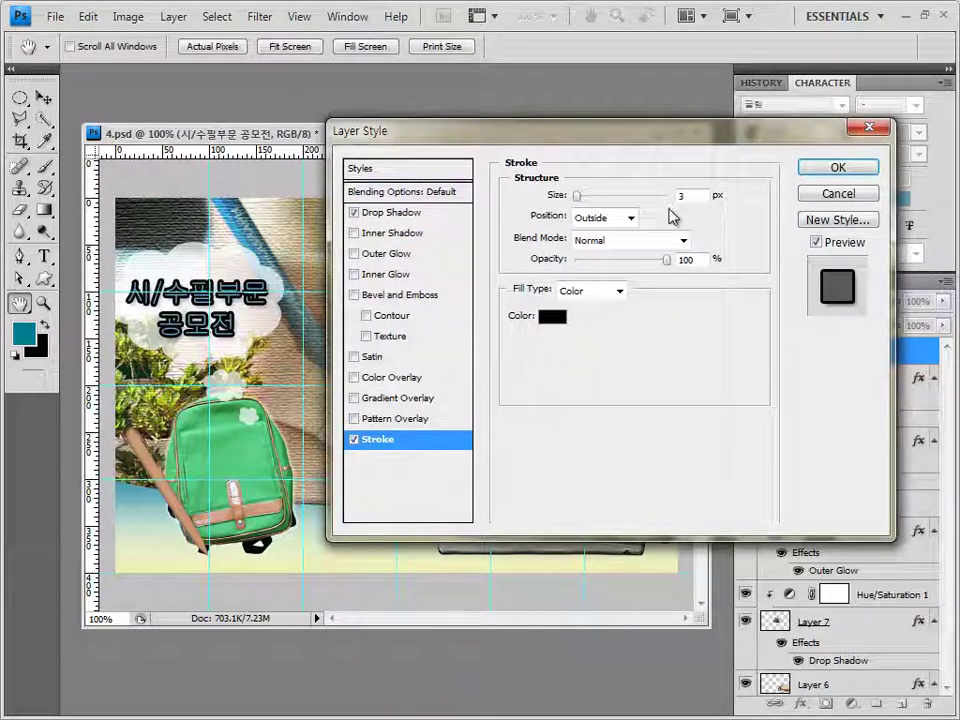
left_click(552, 318)
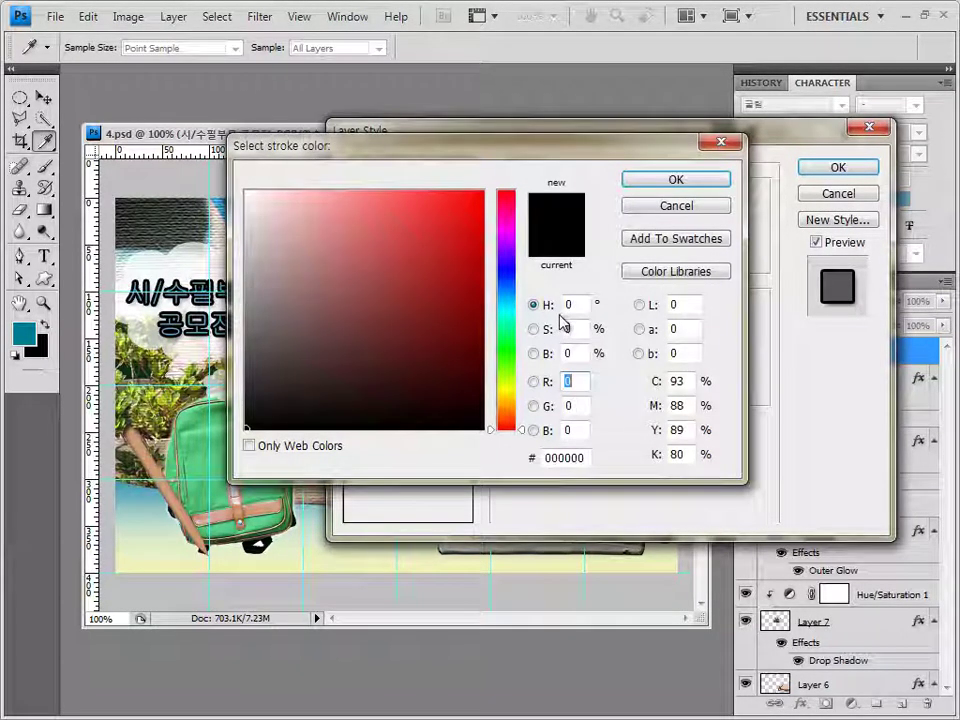
left_click(583, 458)
type("d2fffb")
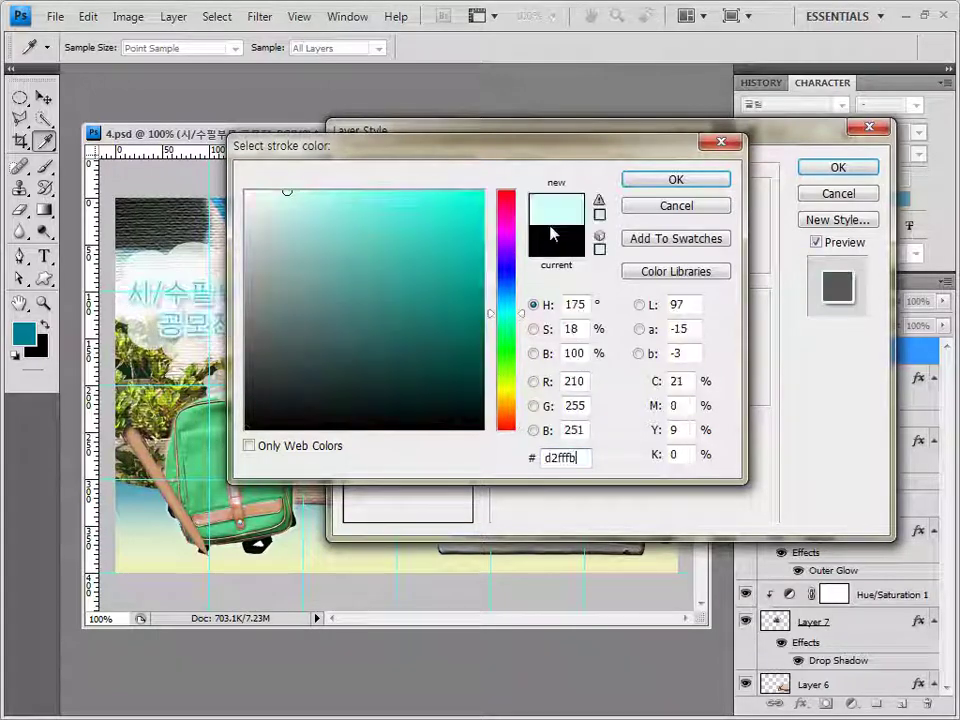
left_click(705, 181)
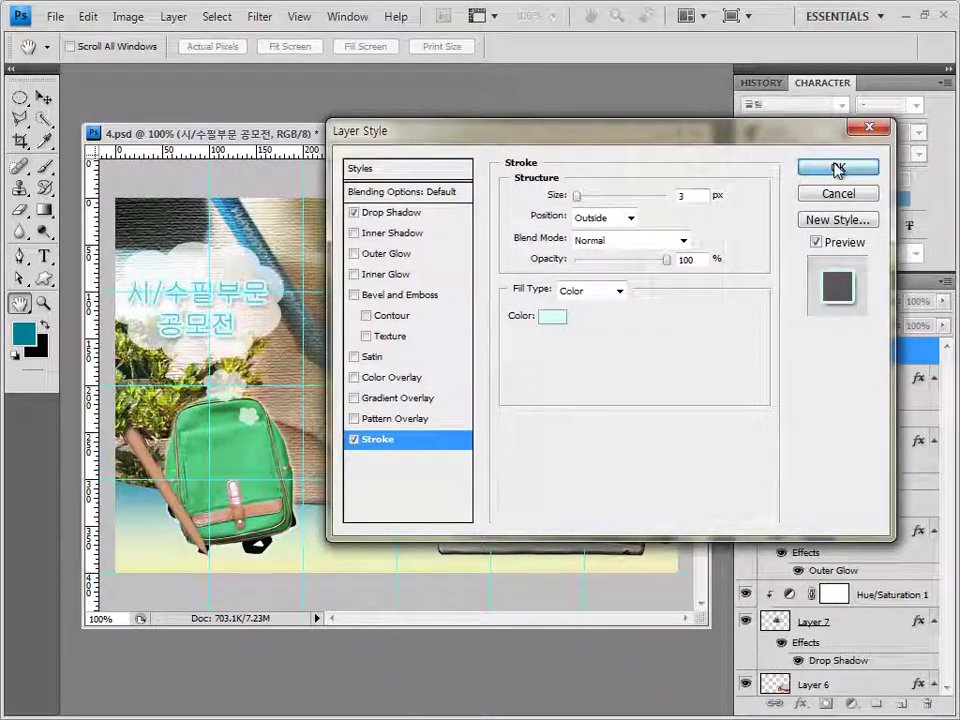
left_click(838, 170)
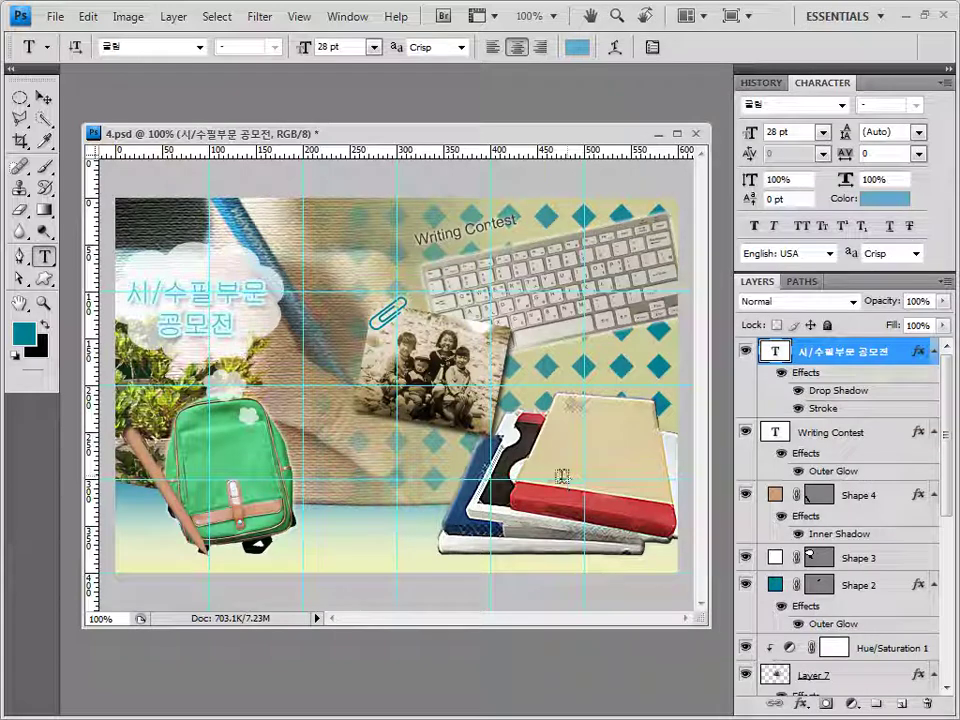
Start a new text line on the beige book cover and set its font to 궁서 at 16 pt
left_click(548, 471)
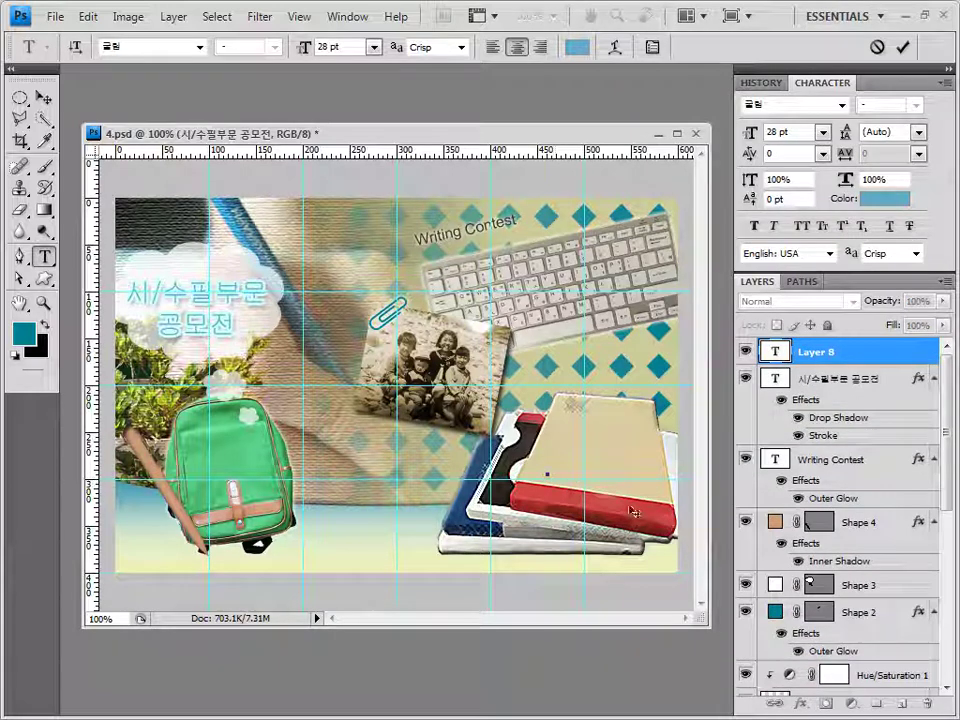
left_click(200, 47)
left_click(213, 128)
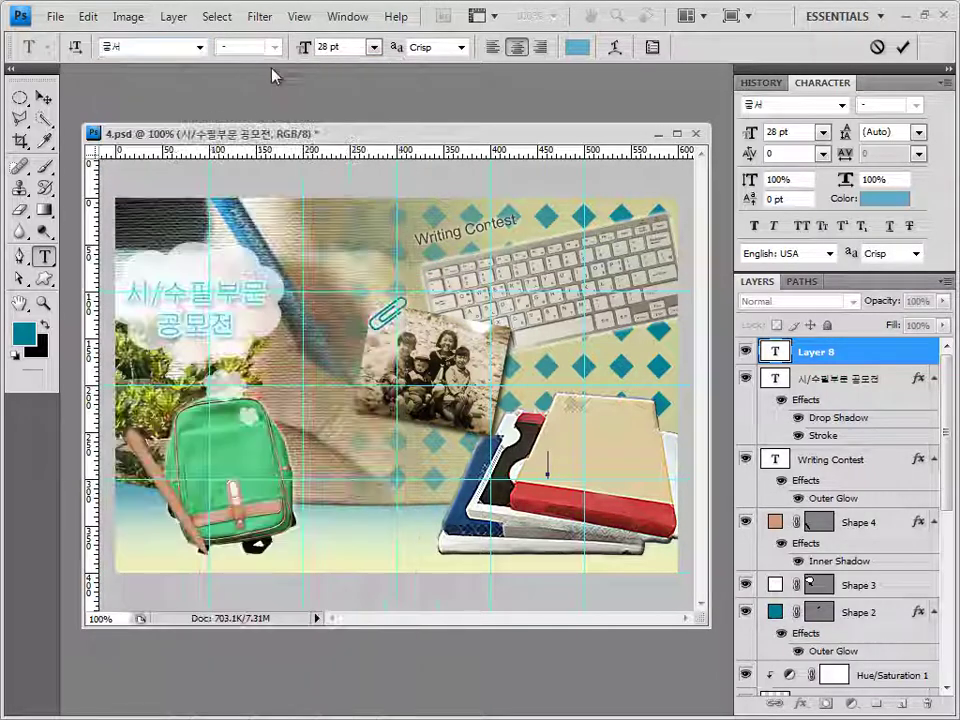
left_click(362, 47)
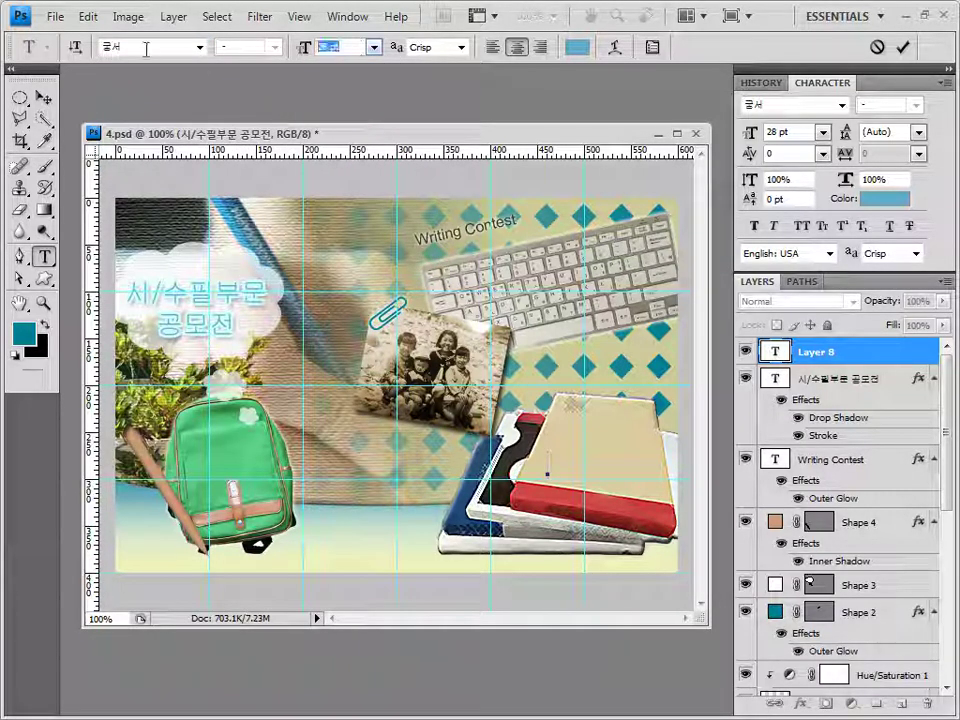
key("Return")
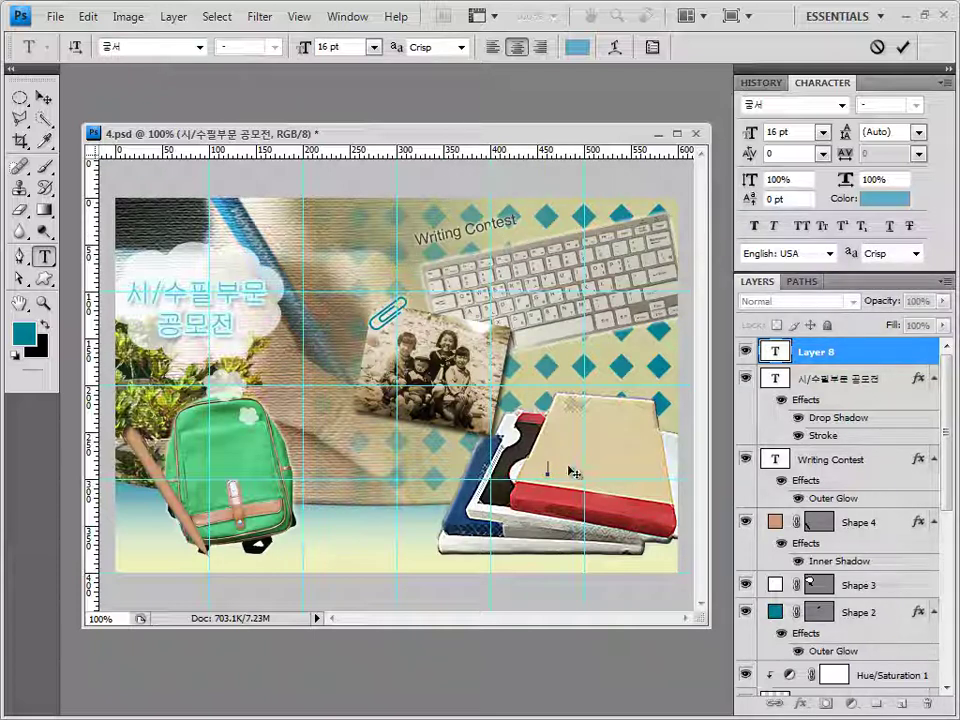
Enter "부모님, 가족에 대한 다양한 소재의 글을 모집합니다." on four lines and position it on the beige book cover
key("ctrl+v")
left_click_drag(577, 549, 620, 494)
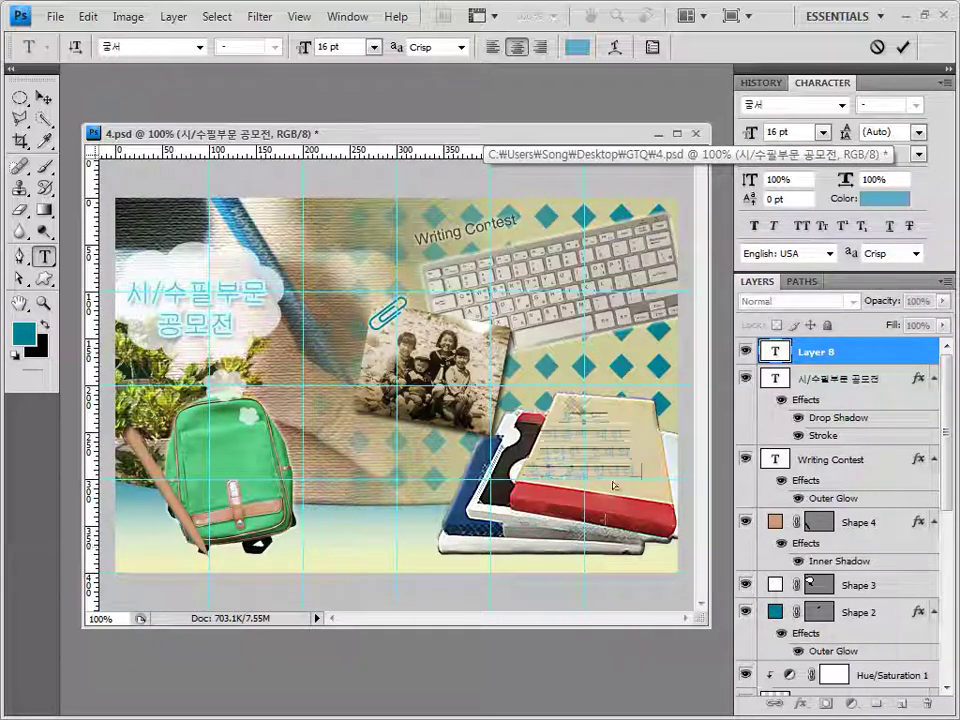
left_click(818, 356)
Add an Inner Shadow and a Gradient Overlay to the book cover text, with the gradient's start colour set to #cc3366
left_click(801, 705)
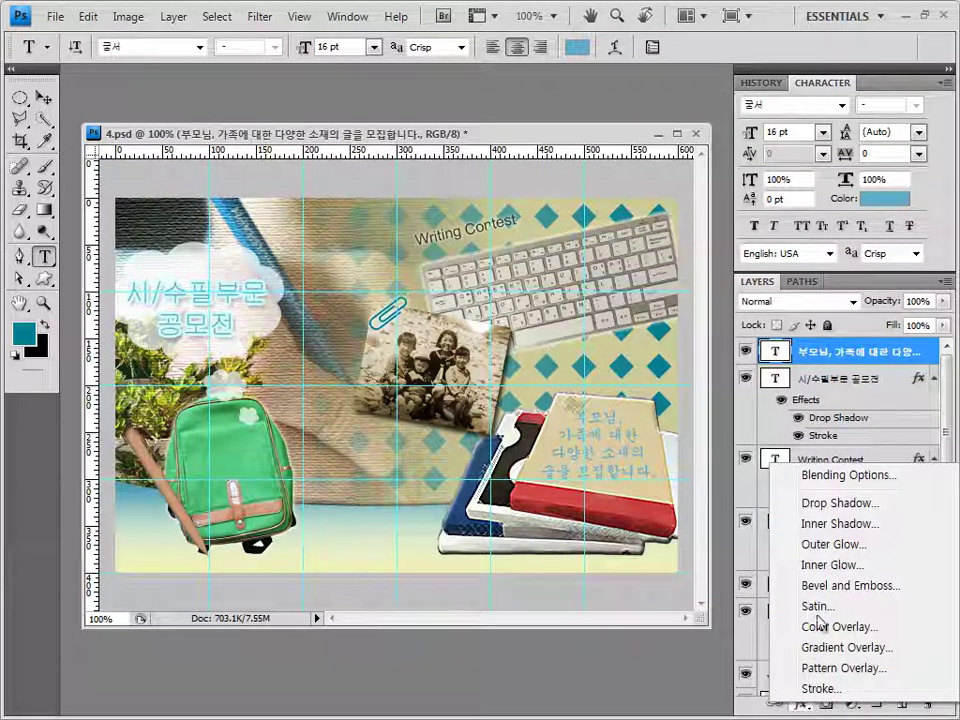
left_click(838, 527)
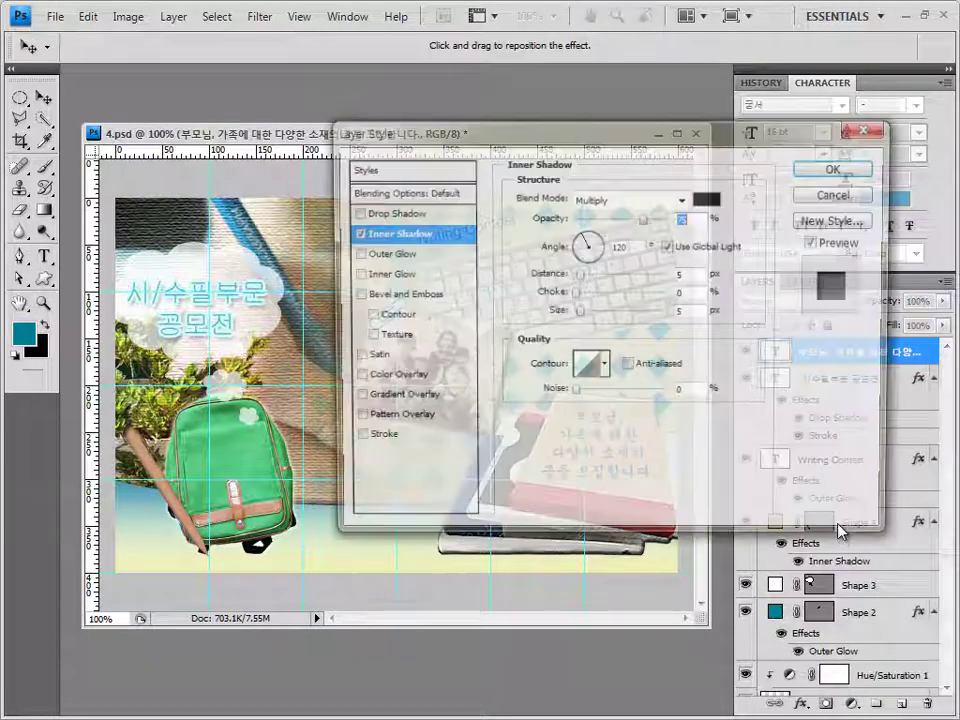
left_click(370, 398)
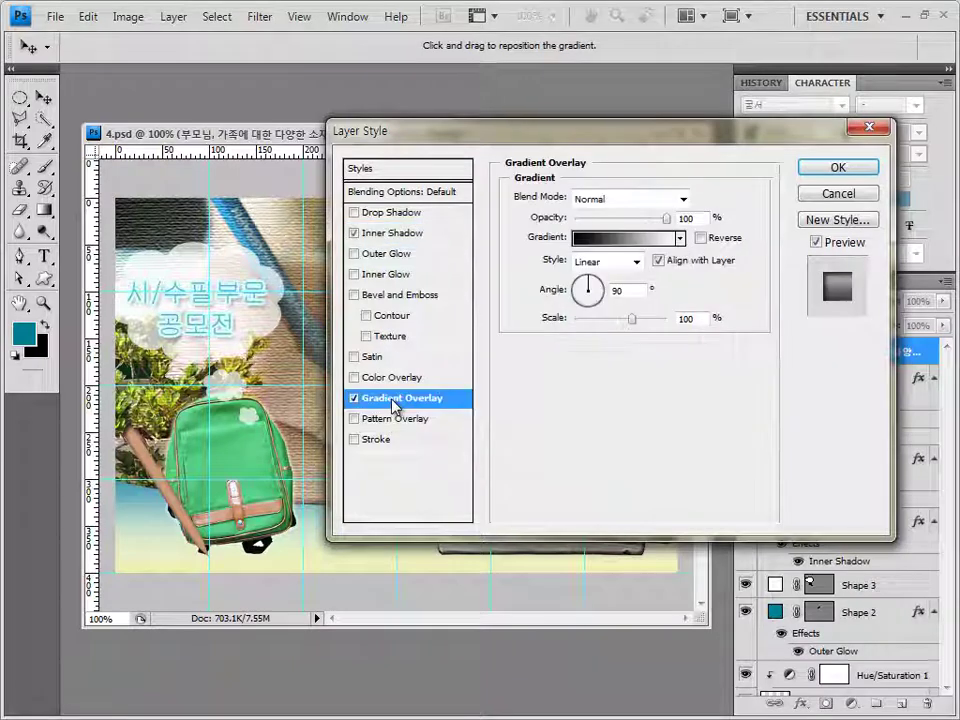
left_click(642, 238)
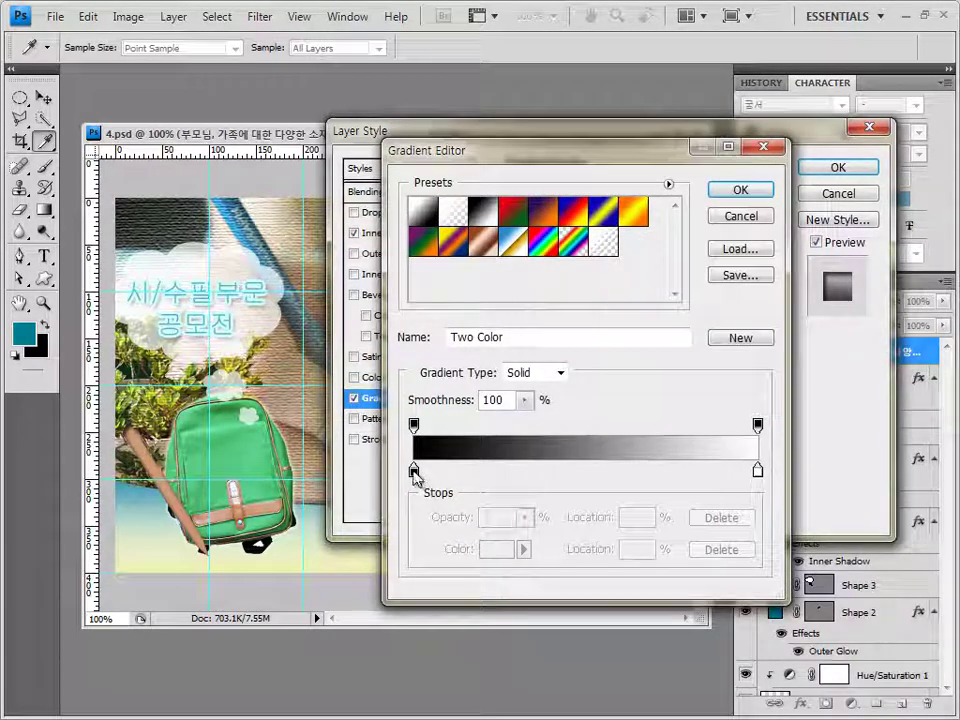
double_click(414, 470)
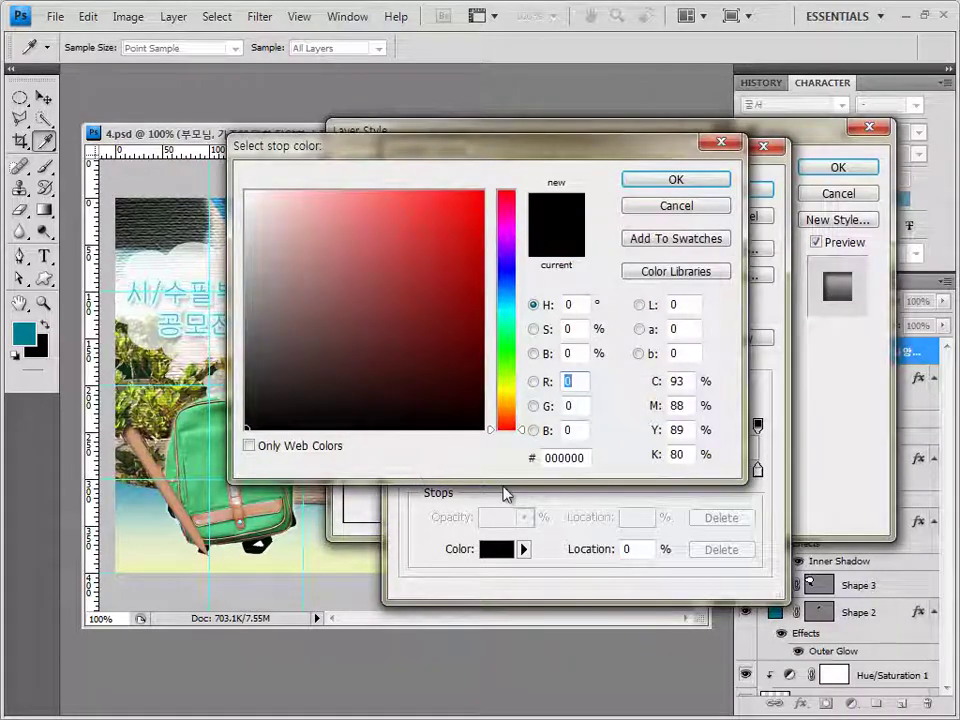
double_click(580, 458)
type("cc3366")
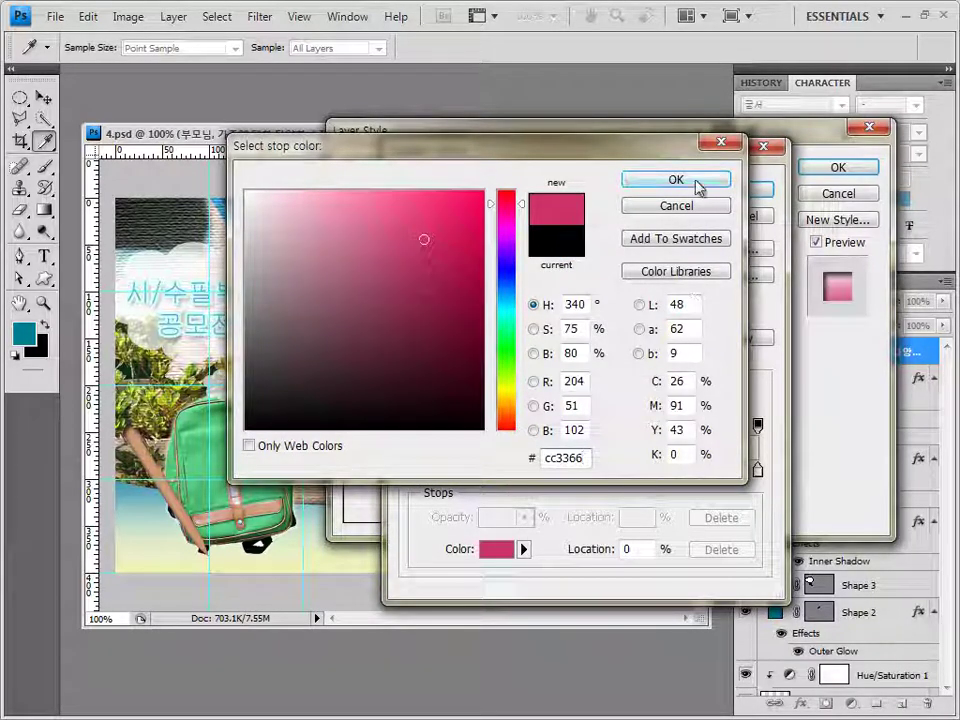
left_click(697, 184)
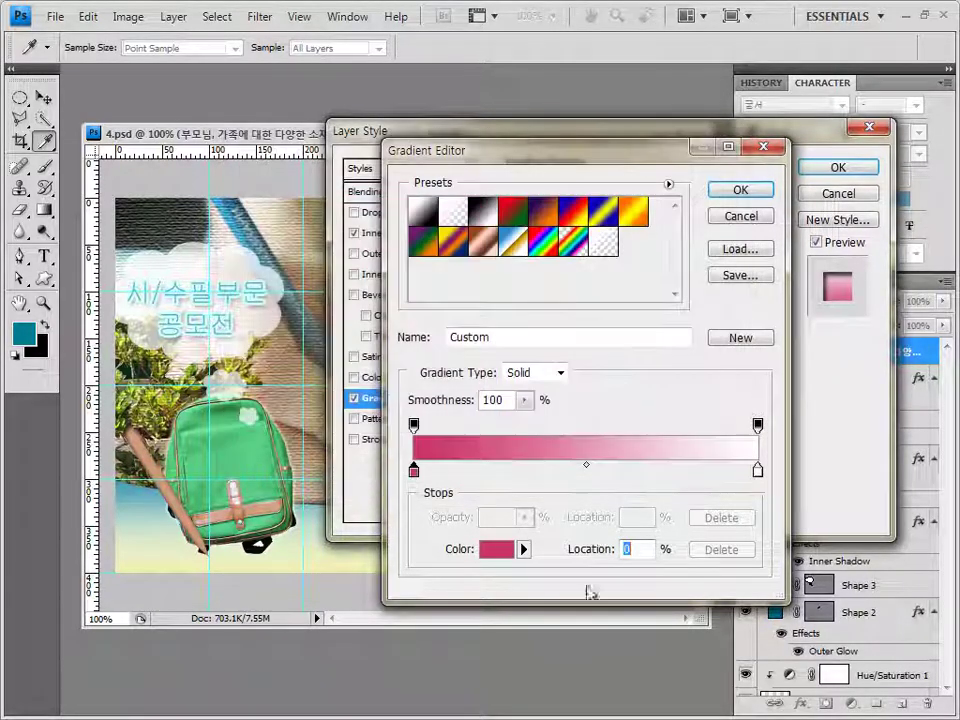
Set the gradient's end colour to #33ff00 and apply the layer style to the book cover text
double_click(757, 471)
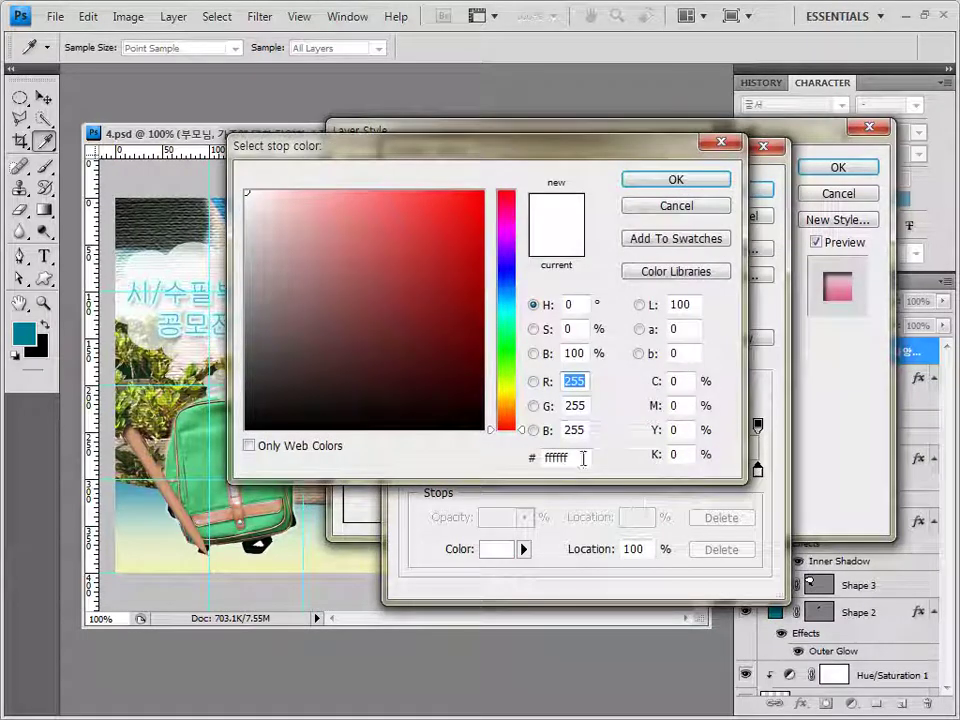
double_click(583, 457)
type("33ff00")
left_click(688, 181)
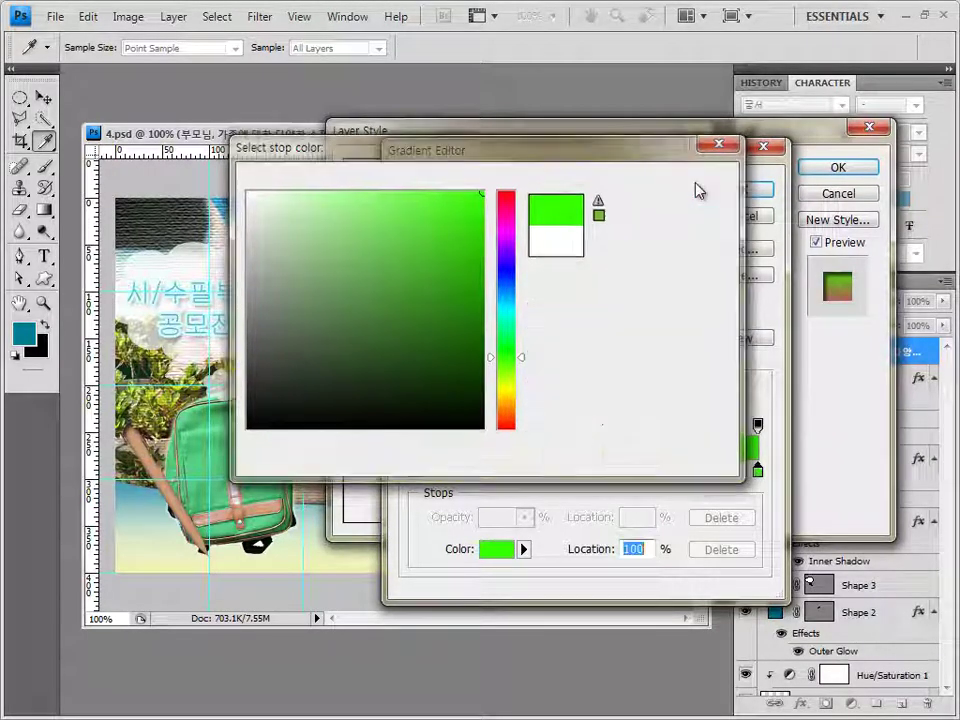
left_click(744, 198)
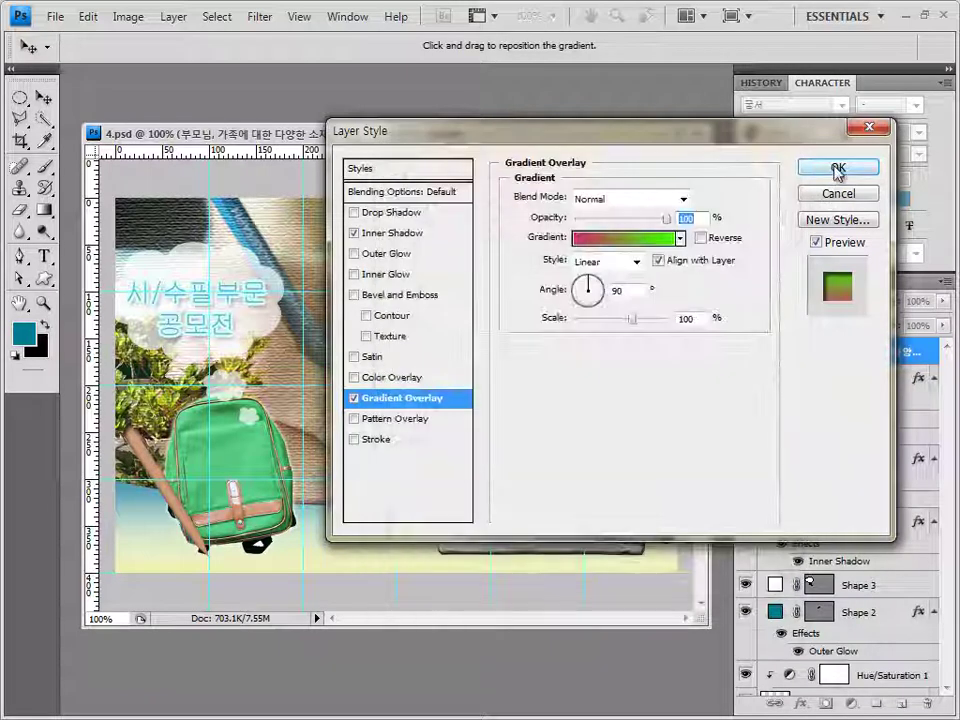
left_click(837, 167)
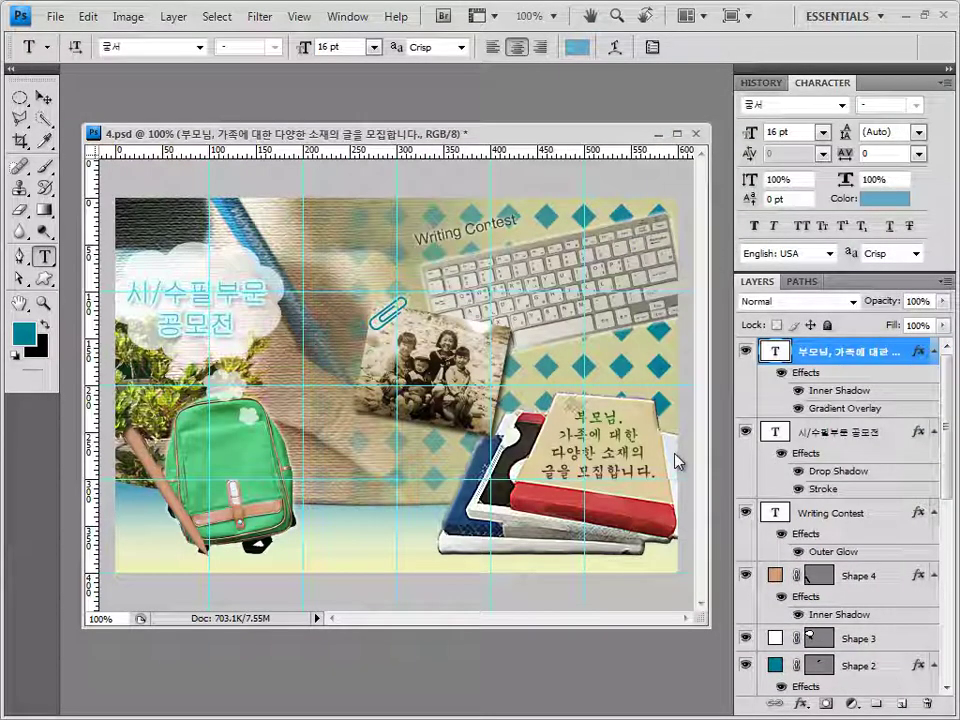
Rotate the book cover text by about -76° and shift it slightly so it runs along the beige cover
key("ctrl+t")
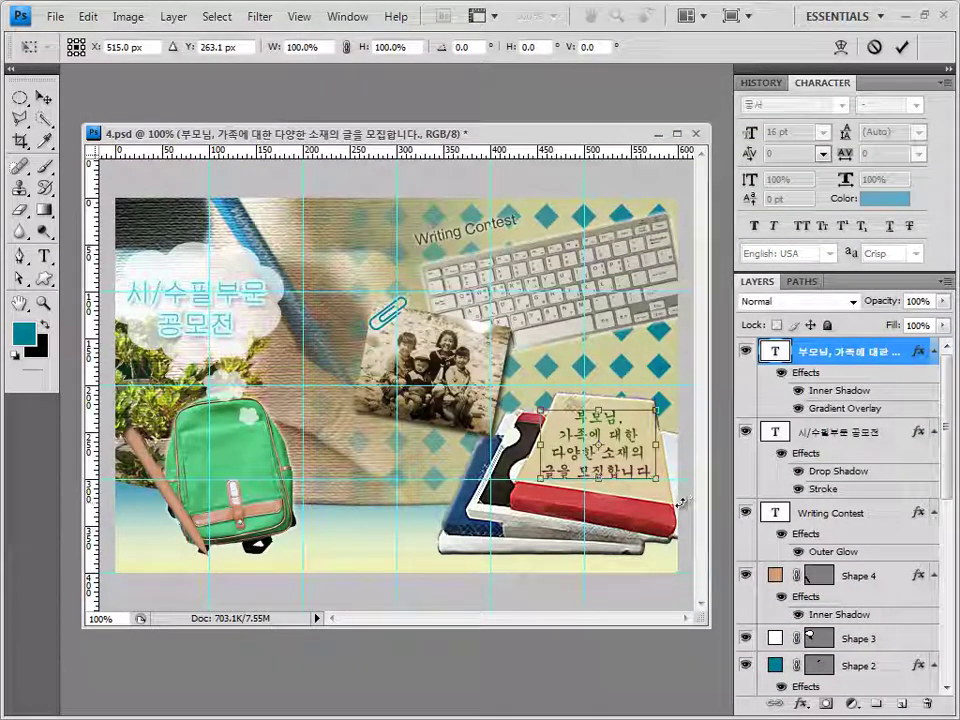
left_click_drag(684, 502, 666, 390)
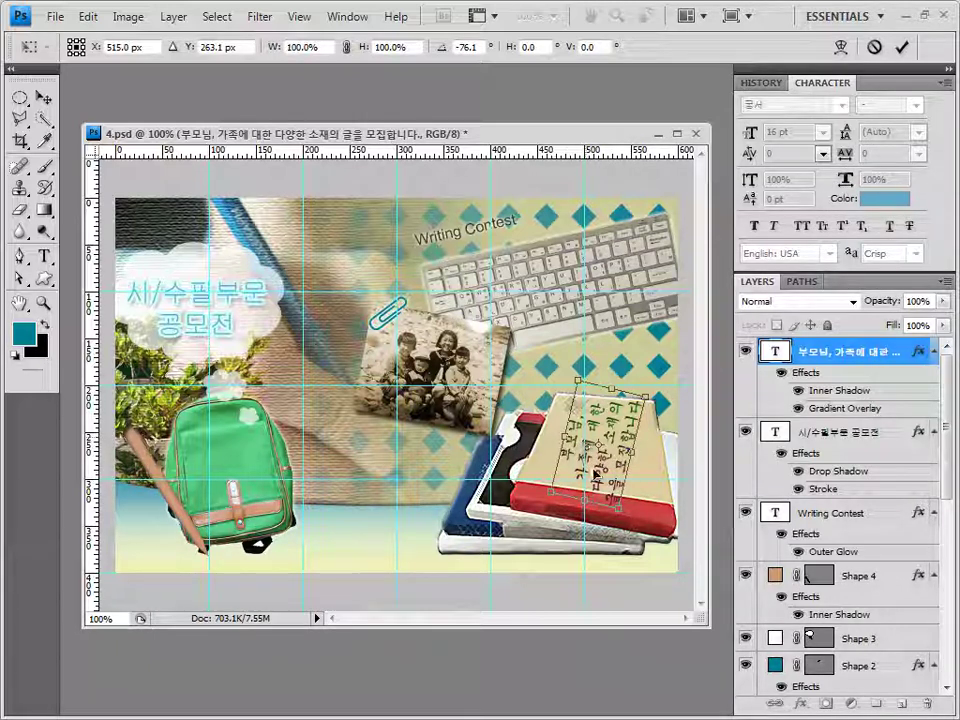
left_click_drag(586, 464, 579, 459)
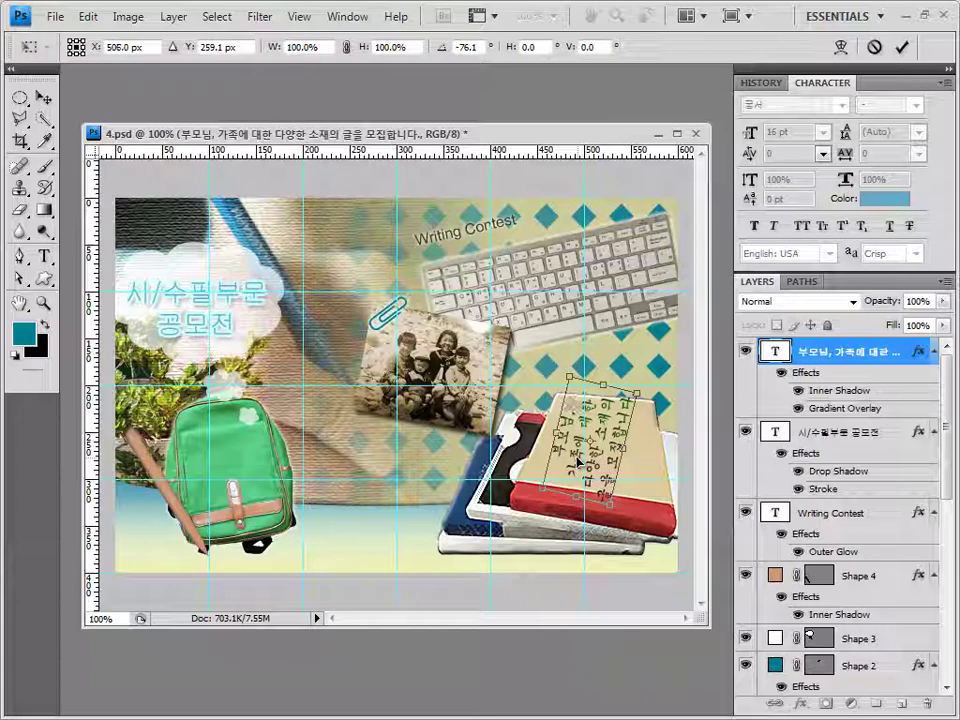
key("Return")
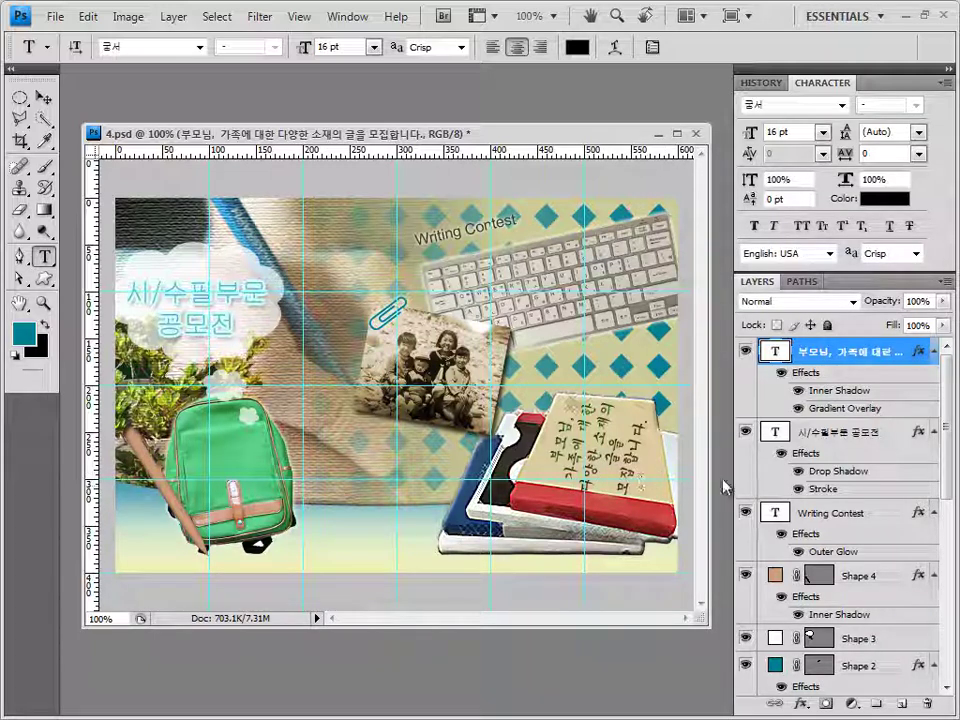
Warp the book cover text with the horizontal Bulge style at a bend of 20%
left_click(617, 53)
left_click(610, 327)
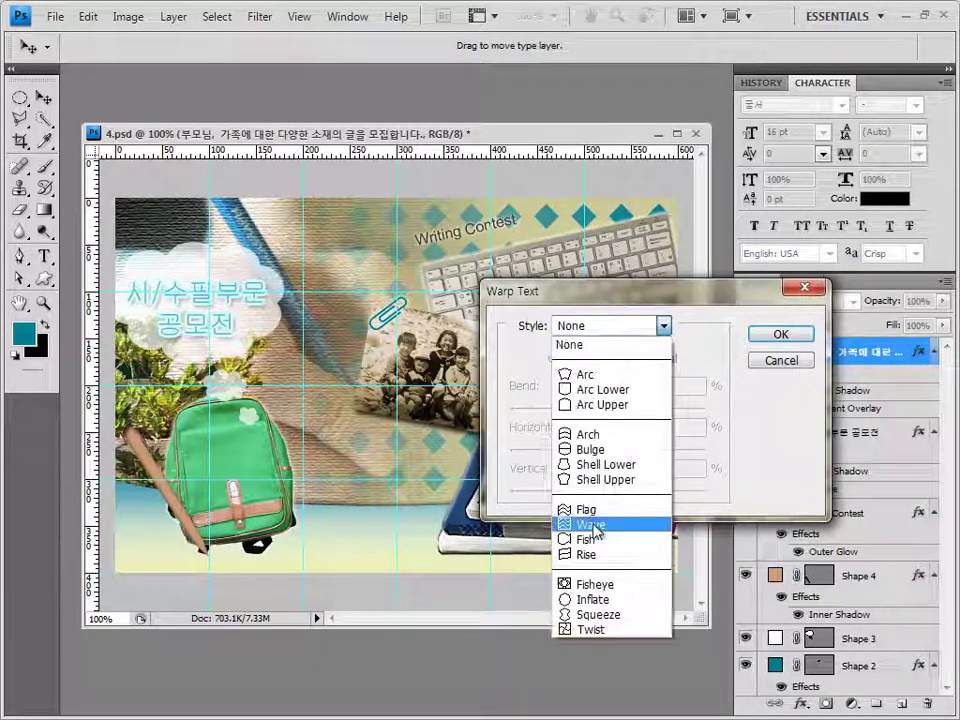
left_click(605, 451)
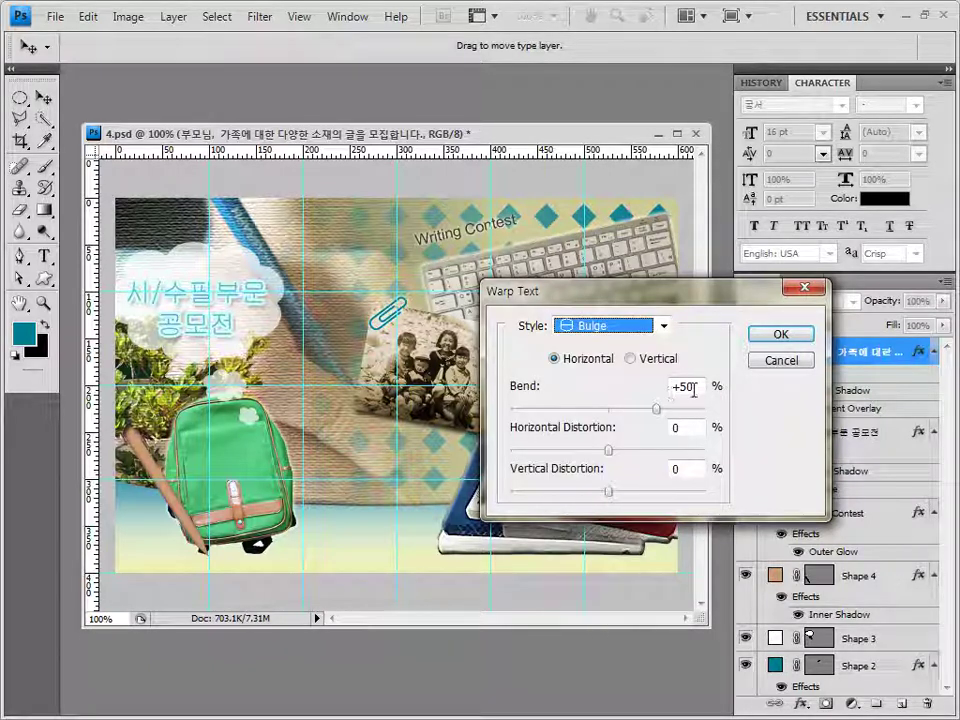
left_click(688, 386)
left_click_drag(652, 296, 658, 132)
type("20")
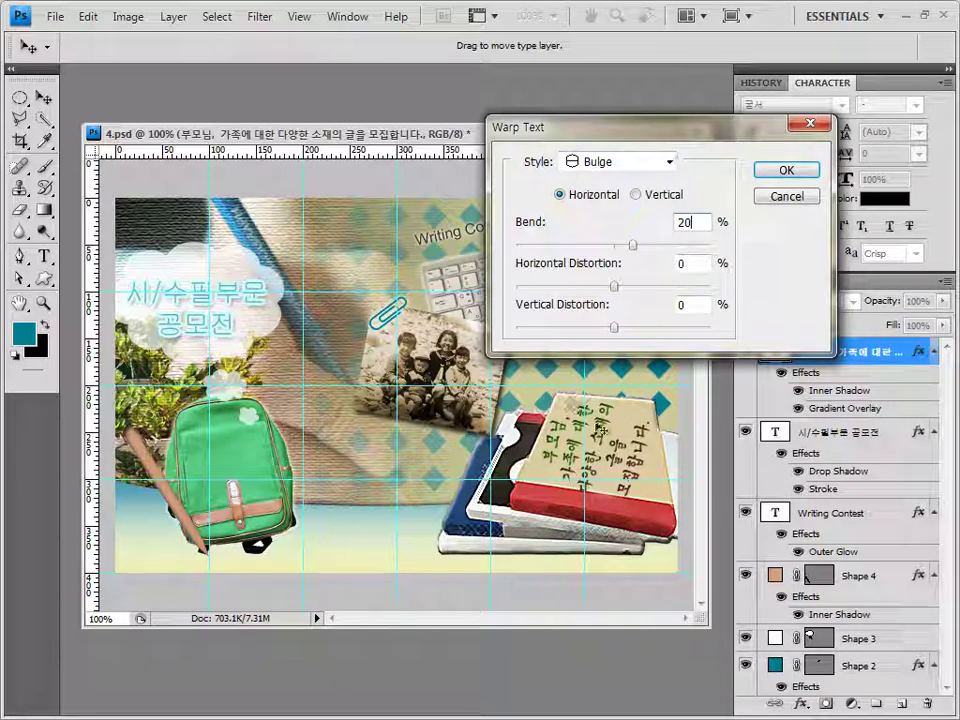
left_click(785, 173)
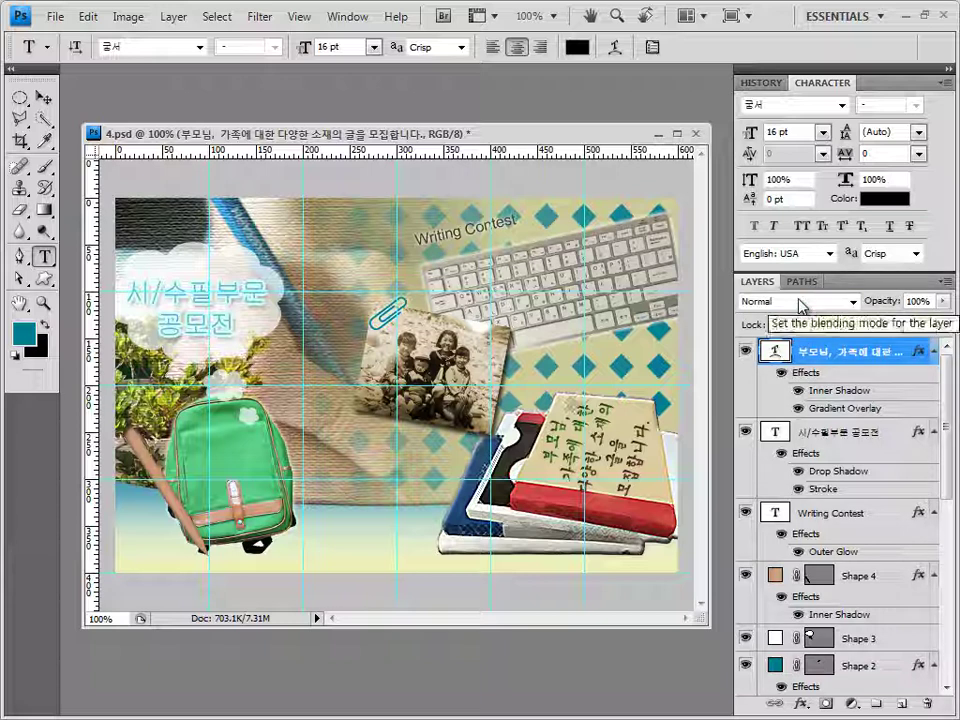
Add the left-aligned text "공모전안내 / 작년수상작 / 참여게시판 / 투표하기" below the backpack in 바탕 at 16 pt, coloured #000000
left_click(160, 558)
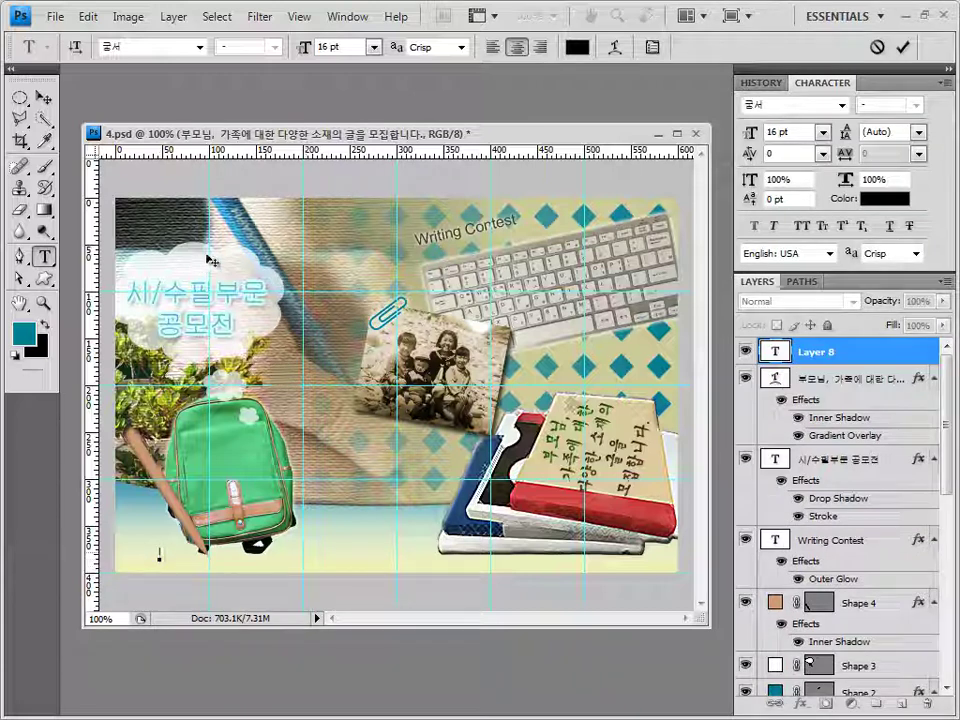
left_click(202, 49)
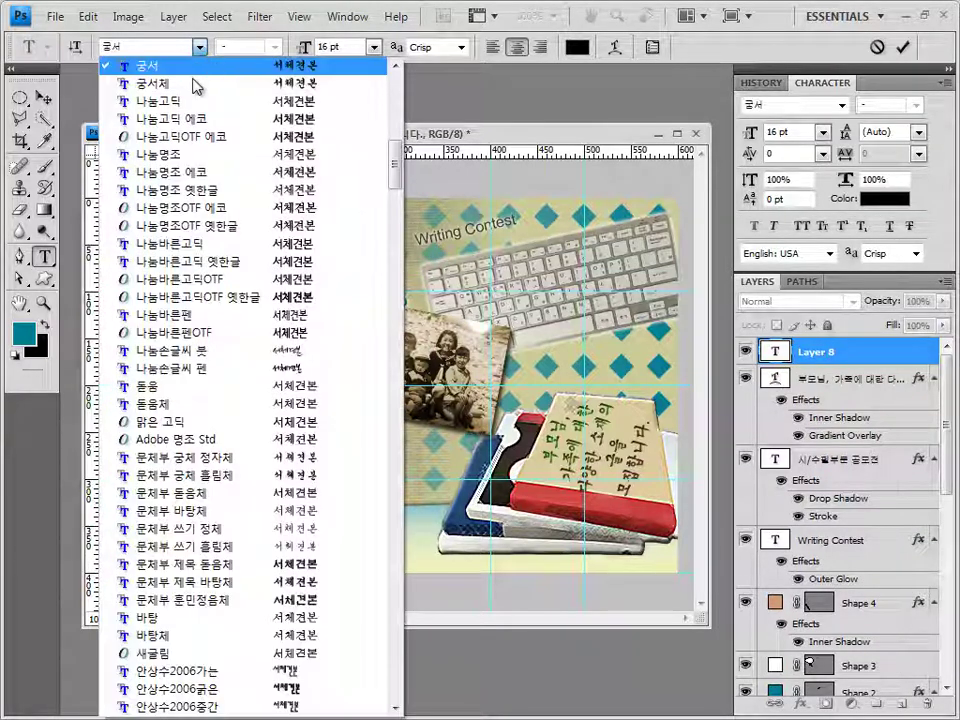
left_click(150, 694)
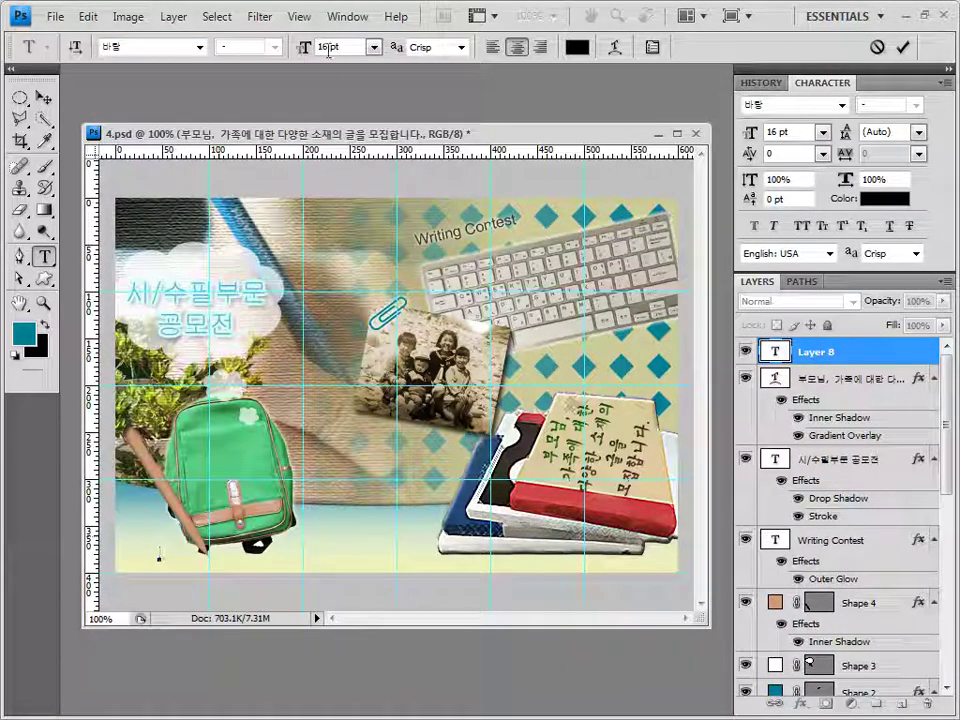
key("Tab")
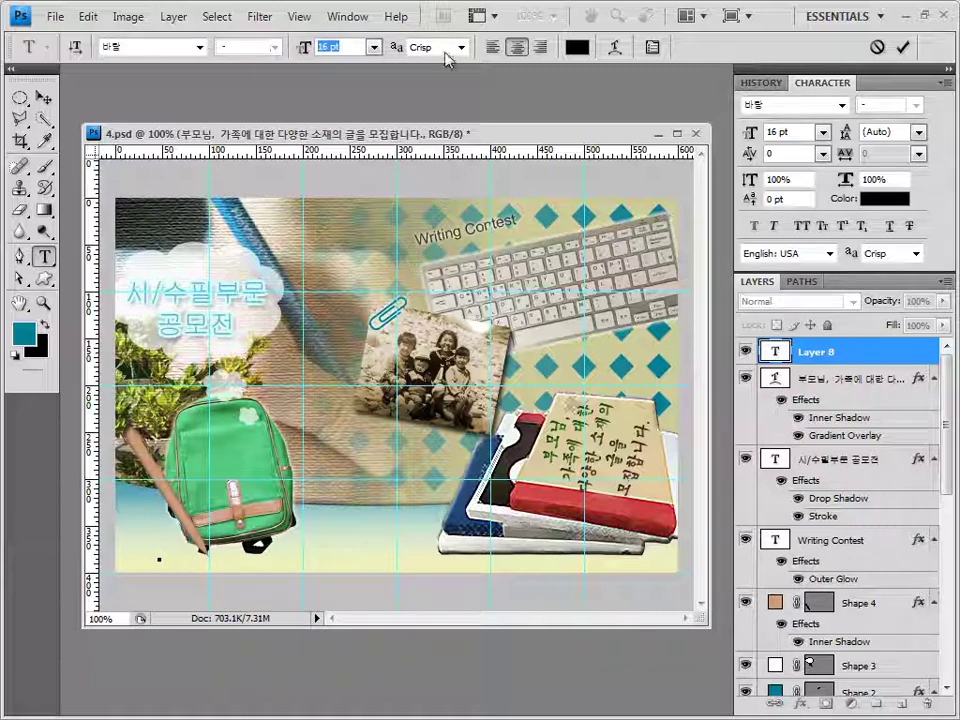
left_click(495, 48)
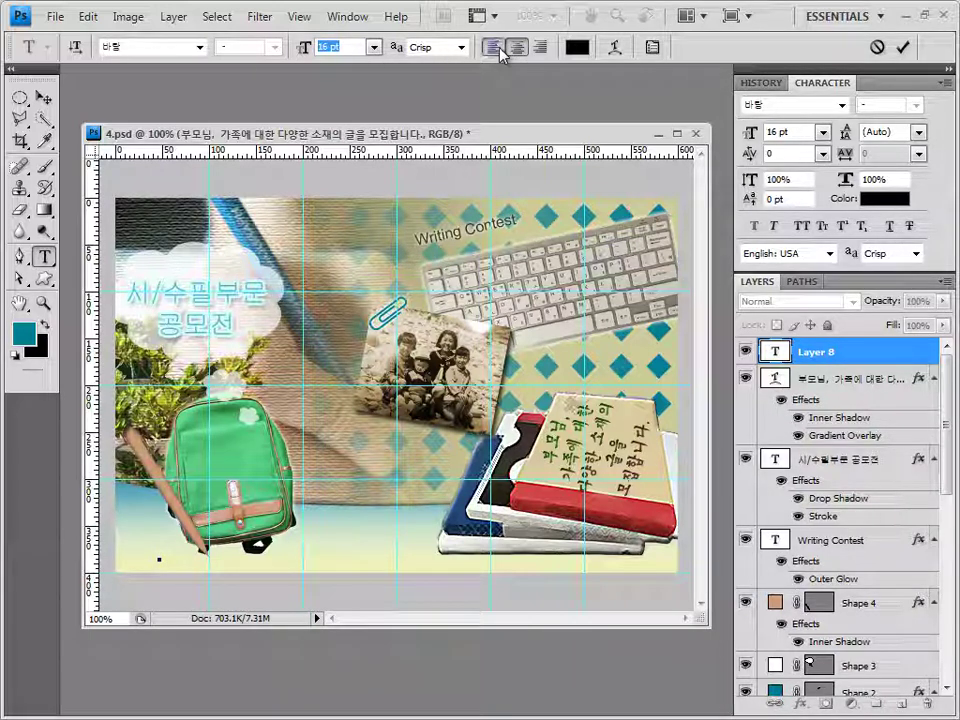
left_click(578, 48)
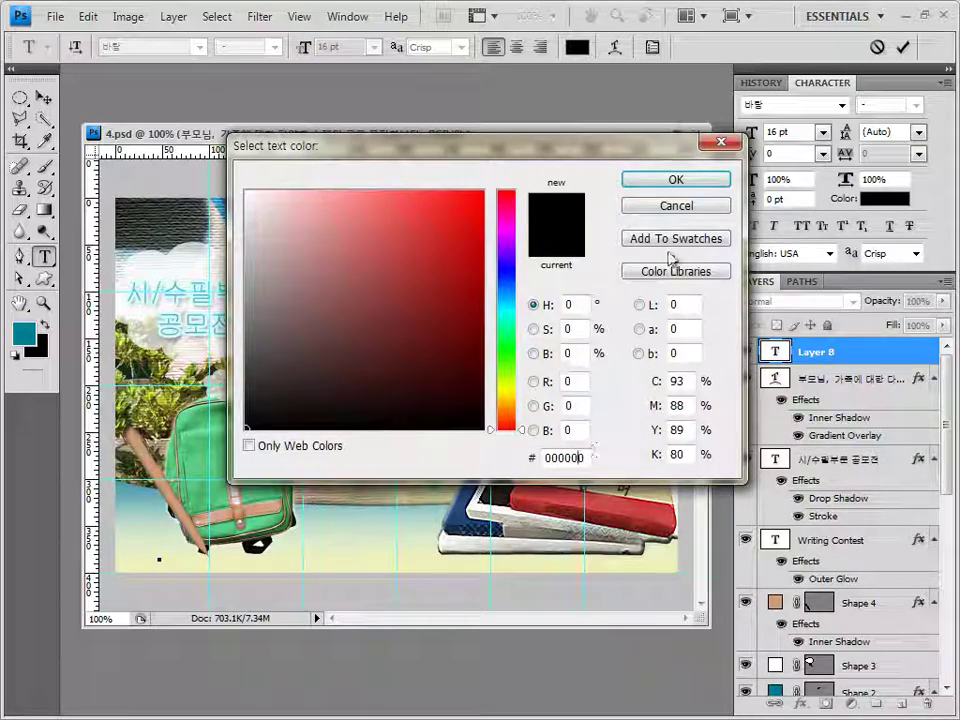
left_click(676, 180)
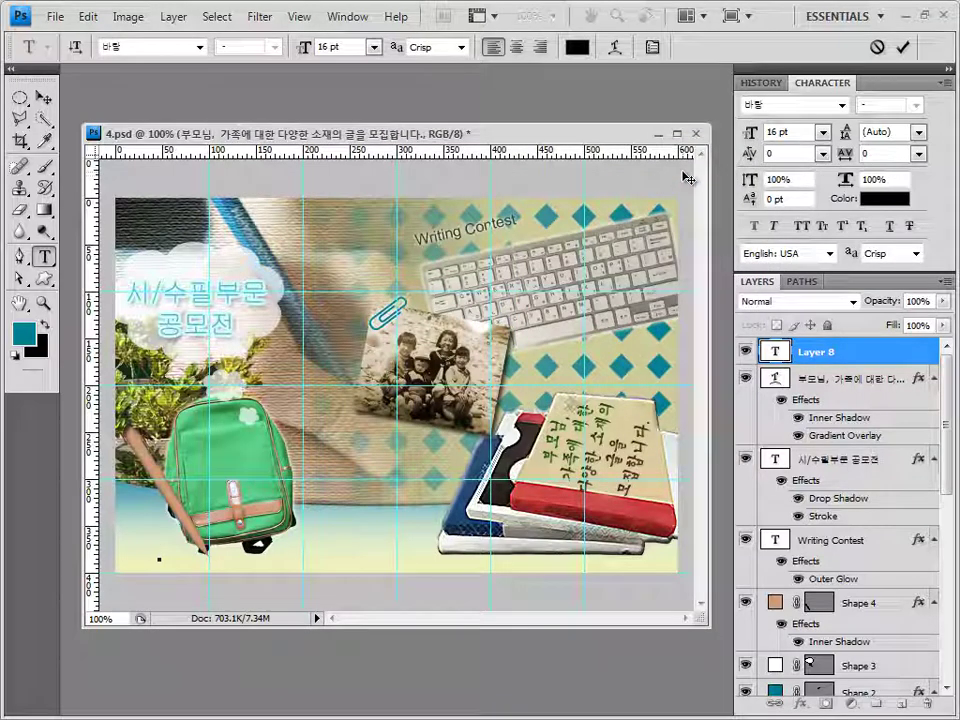
type("공모전안내 / 역대수상작 / 참여게시판 / 투표하기")
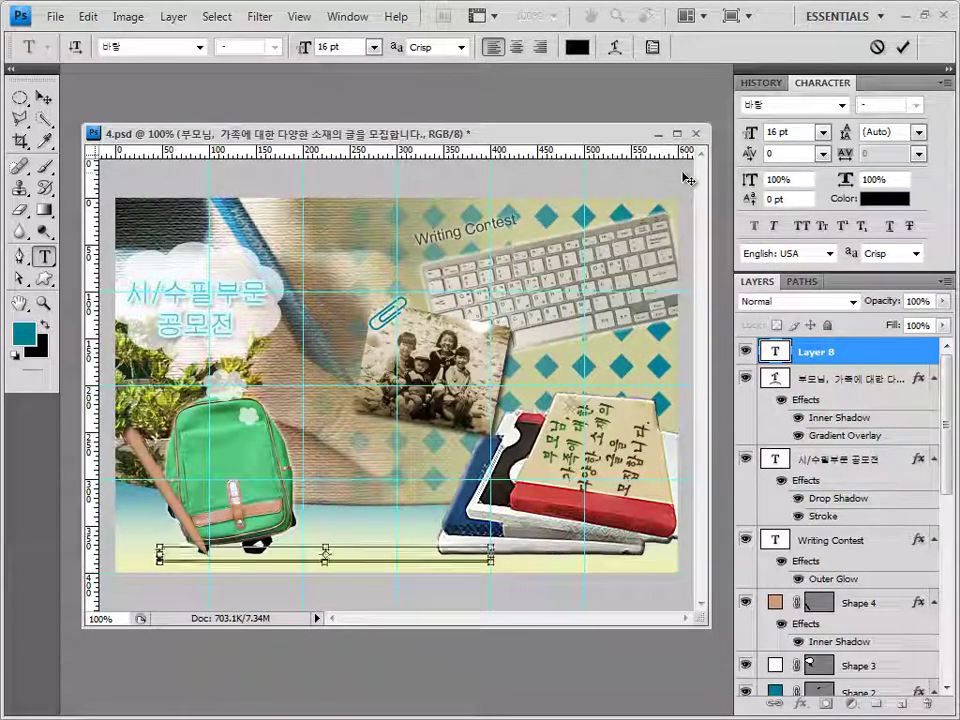
left_click(833, 355)
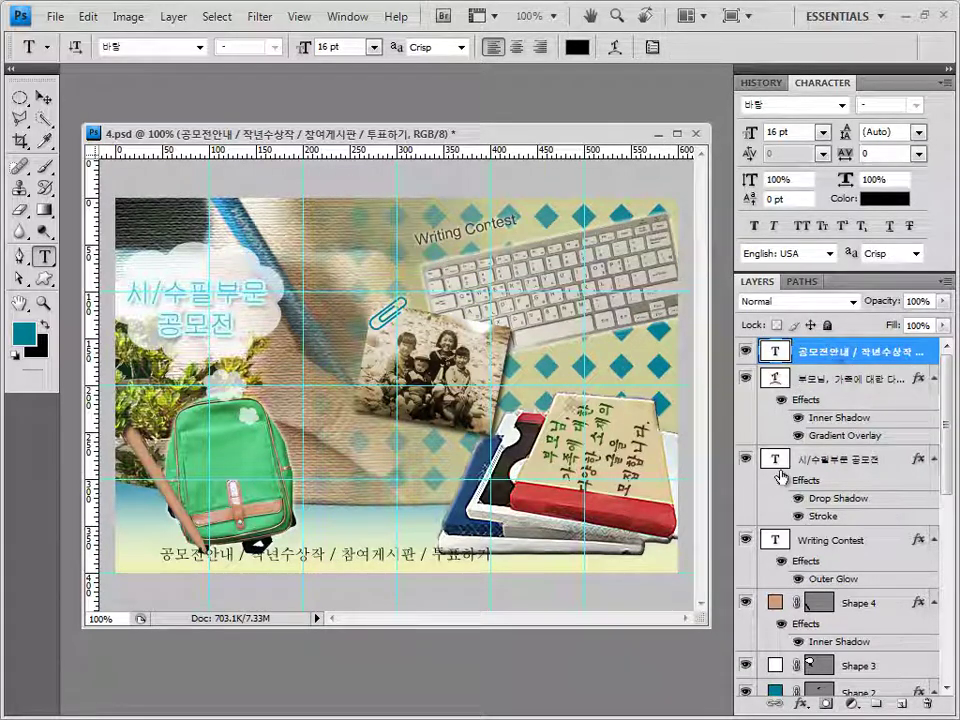
Add a 2 px outside Stroke in #dccaa2 to the text line below the backpack
left_click(800, 703)
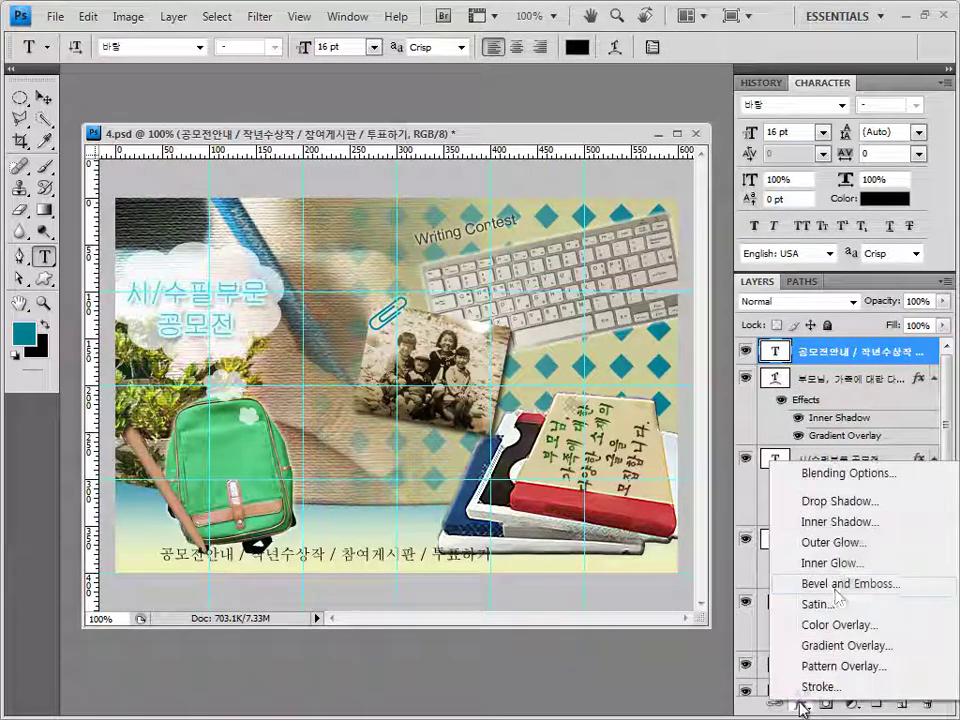
left_click(820, 686)
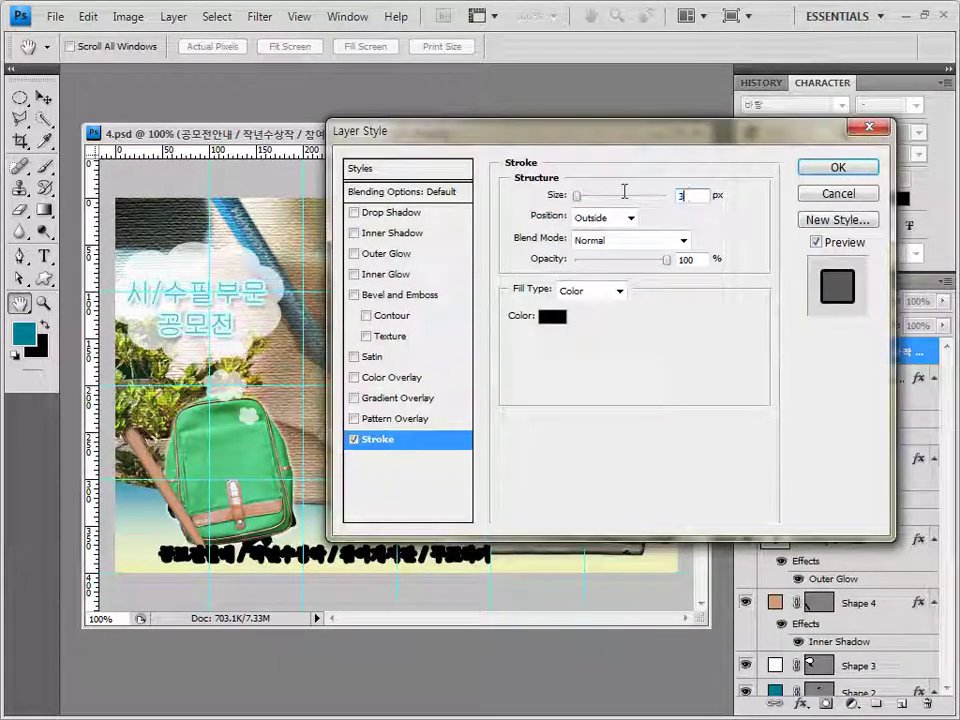
type("2")
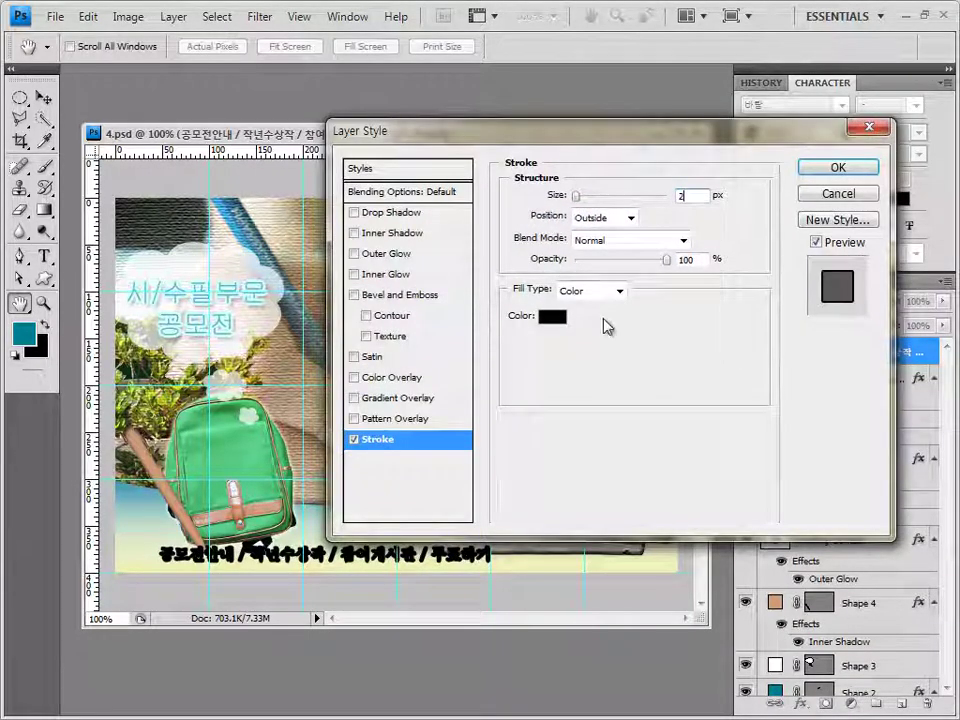
left_click(552, 316)
type("dccaa2")
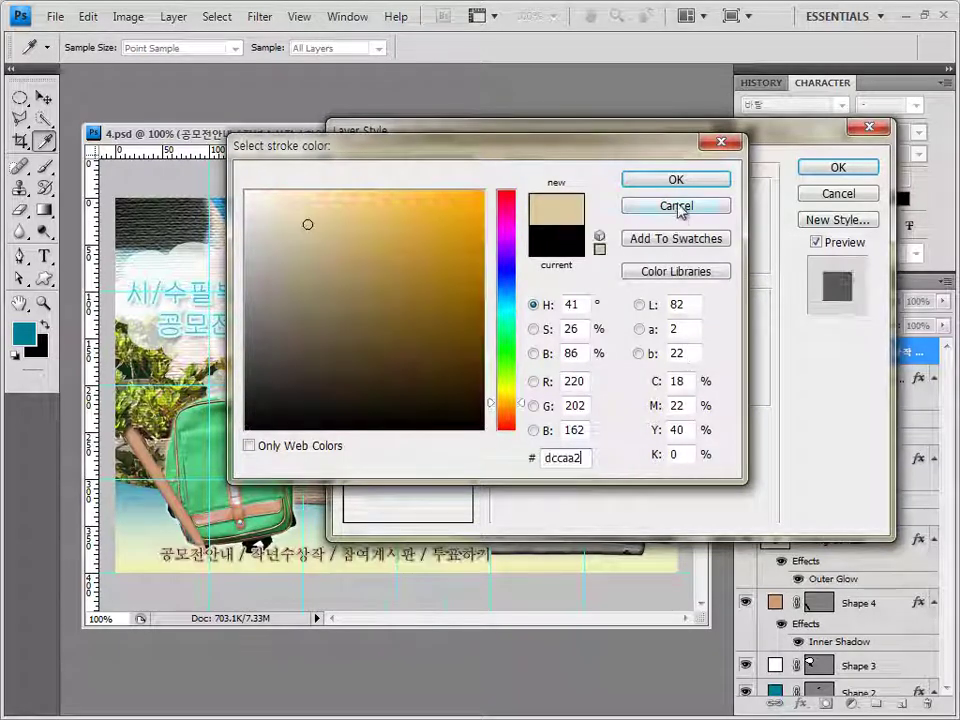
left_click(700, 181)
left_click(838, 167)
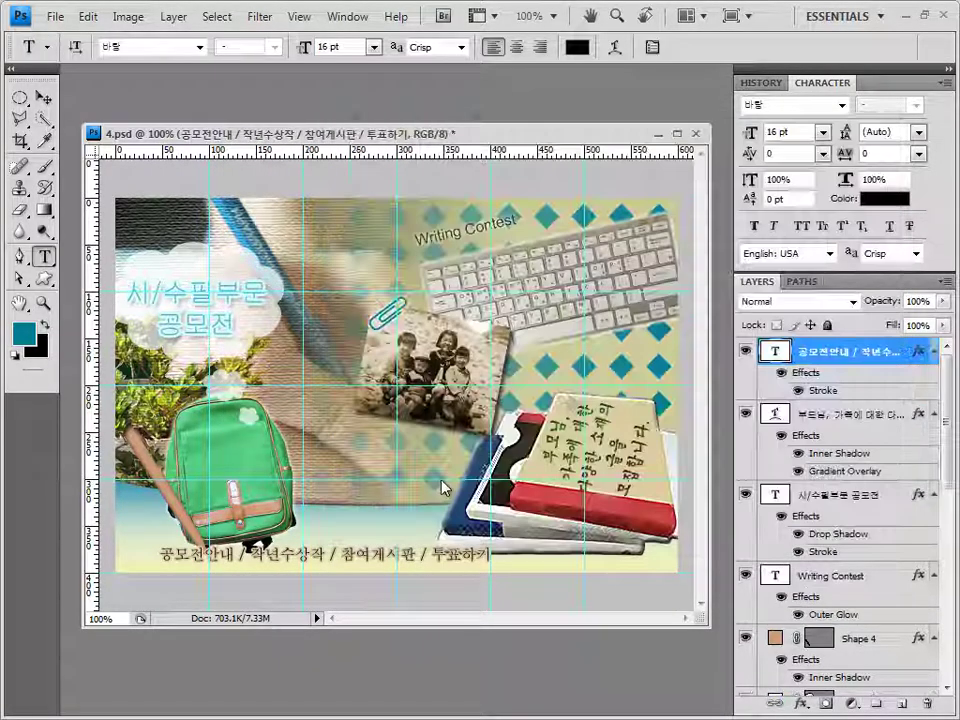
Move the text line with the Move tool to the left along the canvas's lower edge
left_click(45, 100)
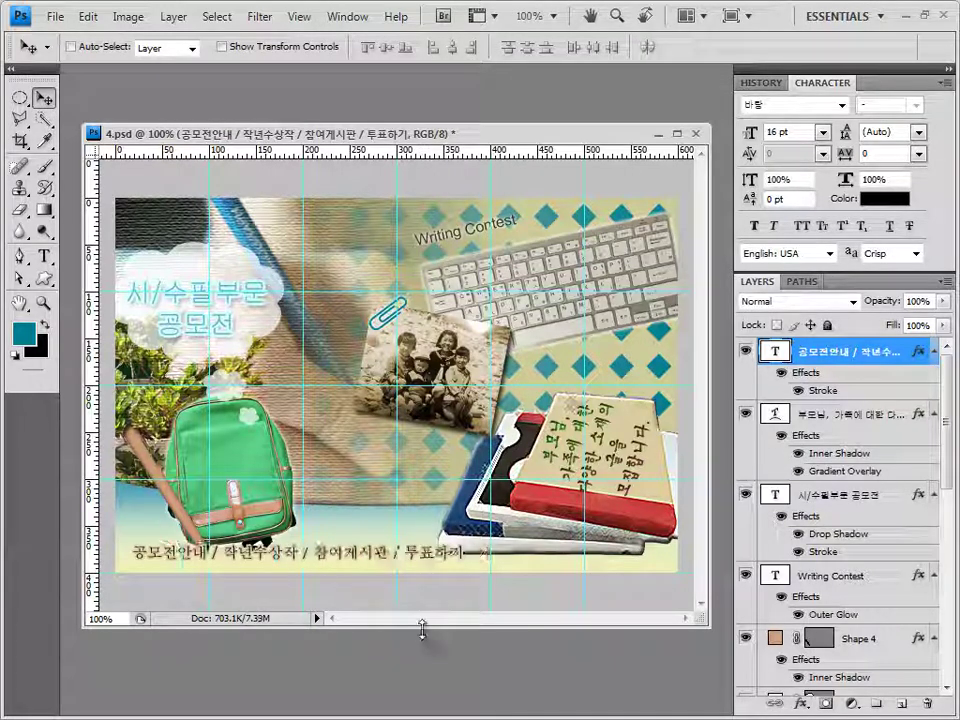
key("shift+Left")
key("shift+Left")
key("shift+Left")
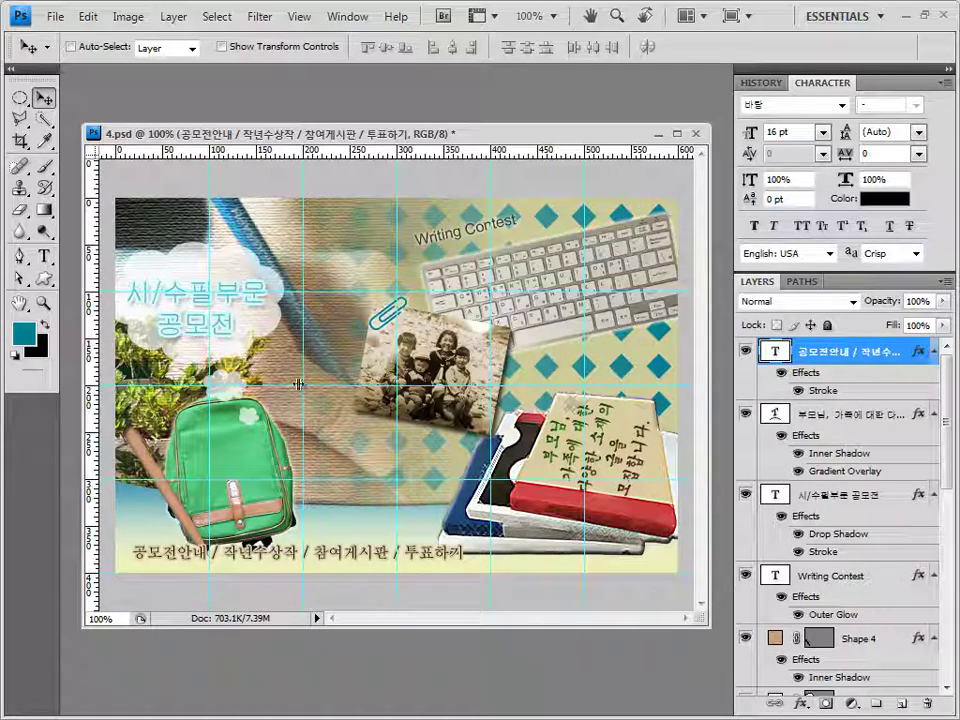
Save 4.psd and clear all guides from the canvas
left_click(54, 16)
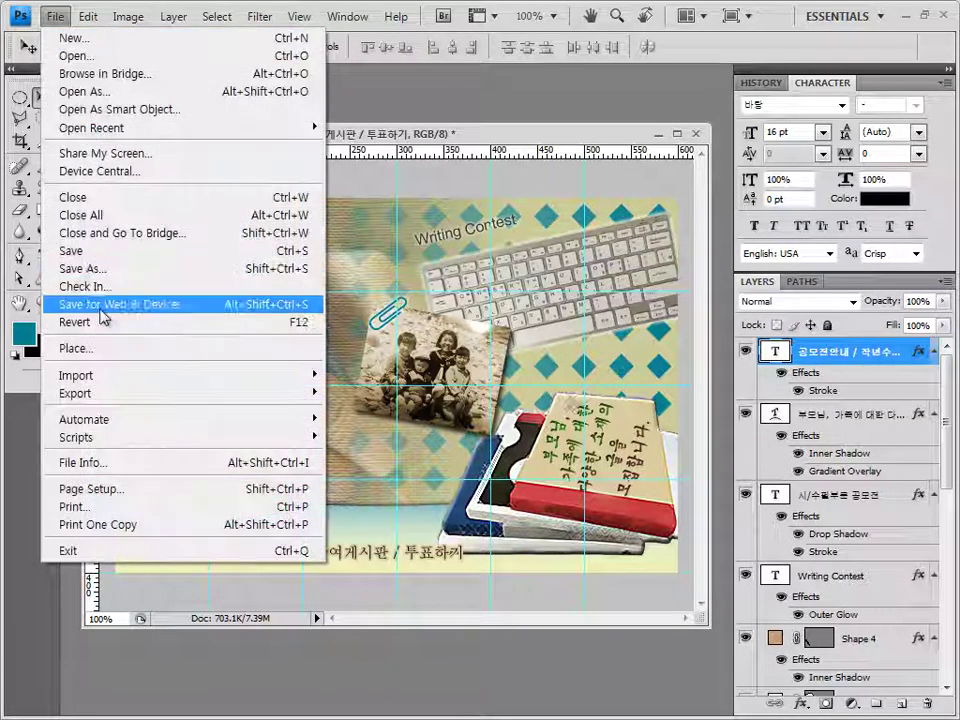
left_click(100, 251)
left_click(689, 226)
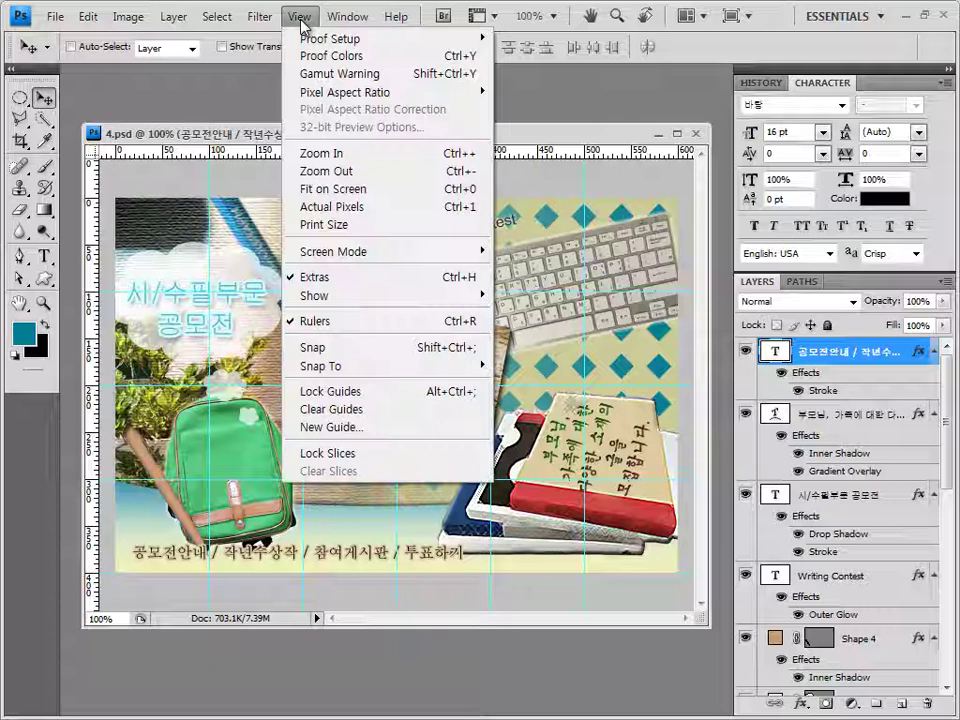
left_click(317, 409)
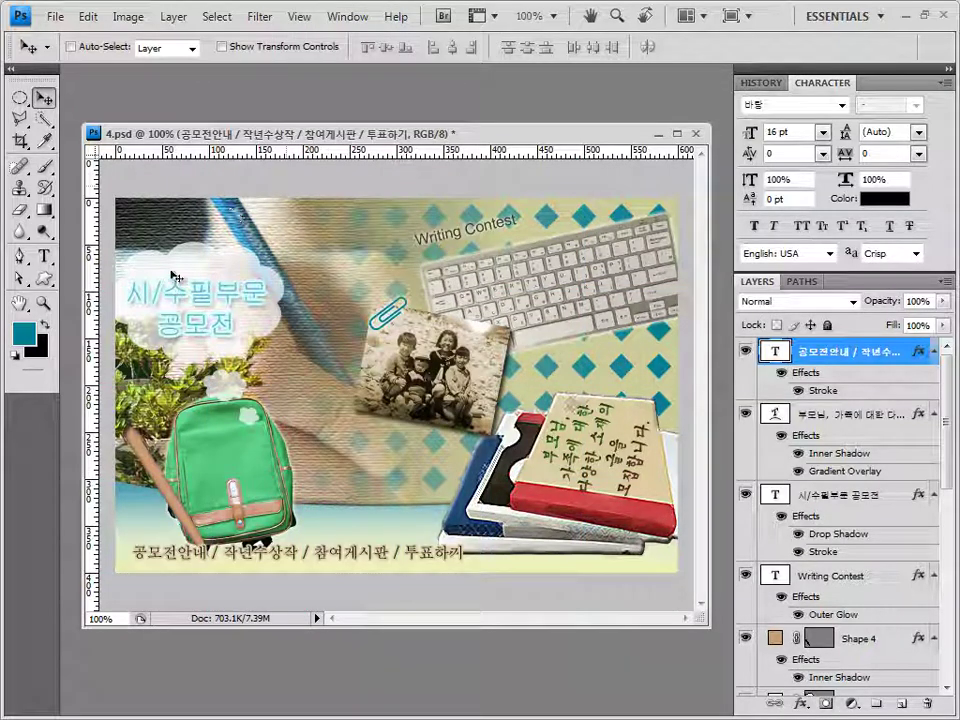
Set up a JPEG copy in the GTQ folder, reusing the name of the existing "-3.jpg" file with its ending changed to "-4.jpg"
left_click(54, 16)
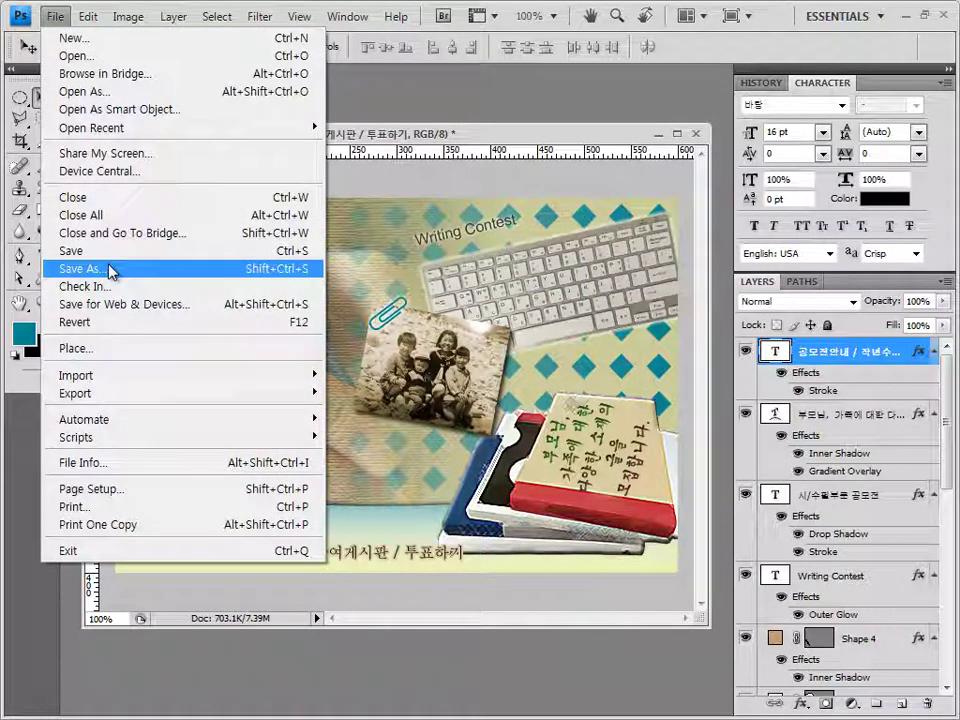
left_click(108, 270)
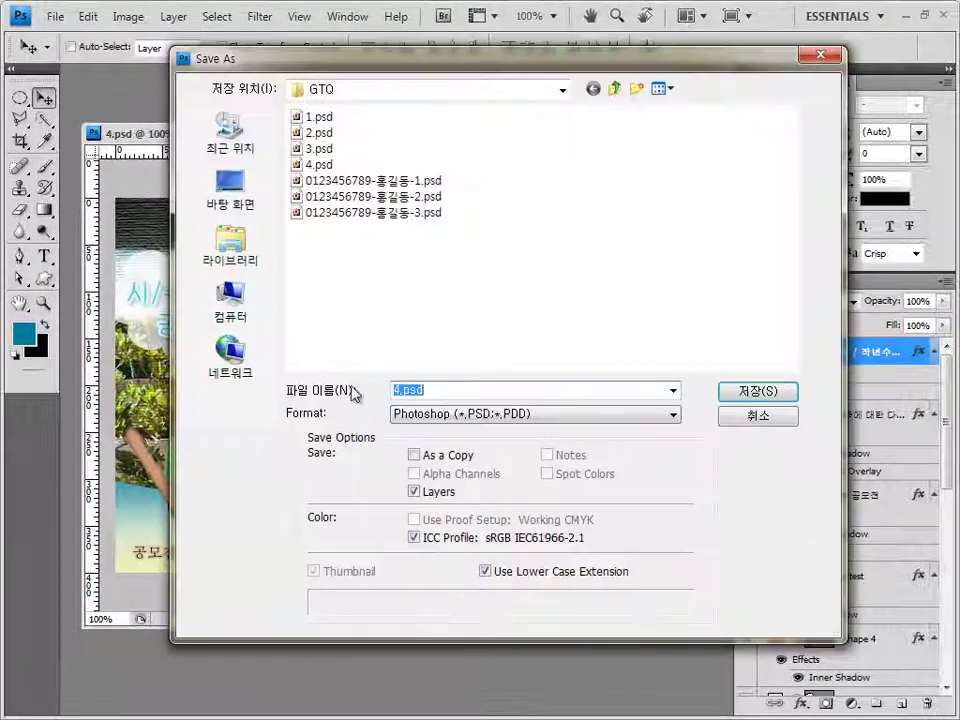
left_click(444, 414)
left_click(471, 523)
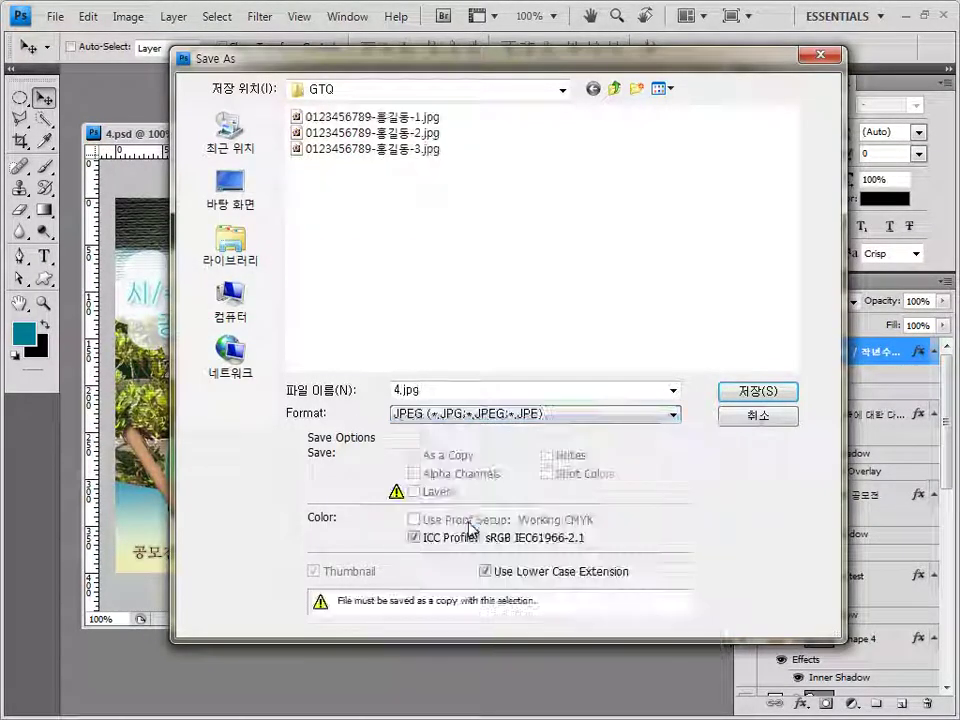
left_click(430, 149)
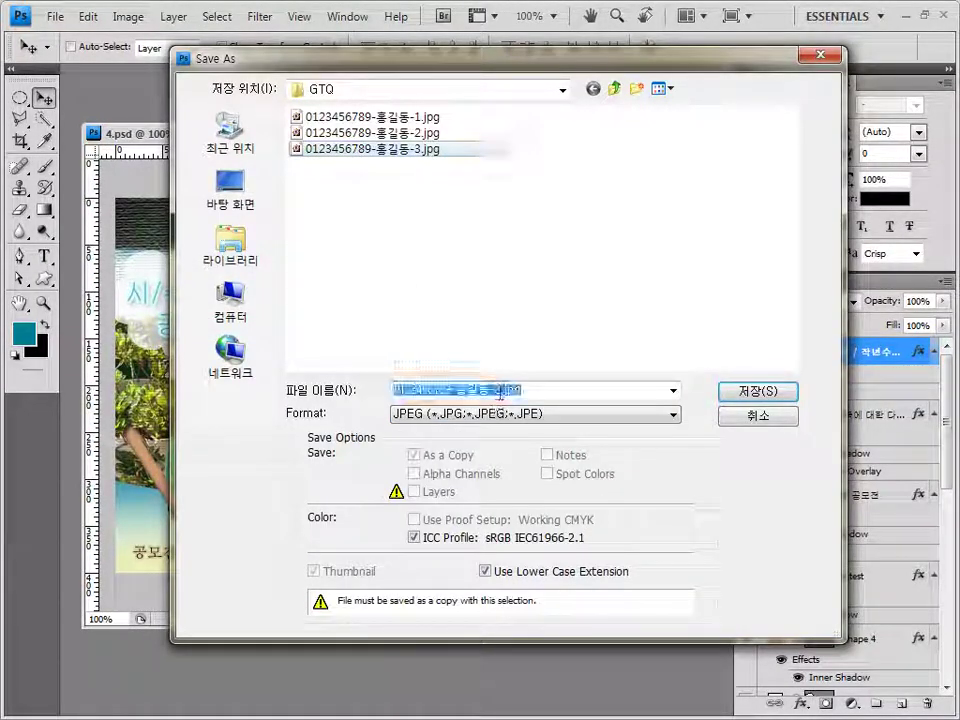
double_click(498, 389)
type("4")
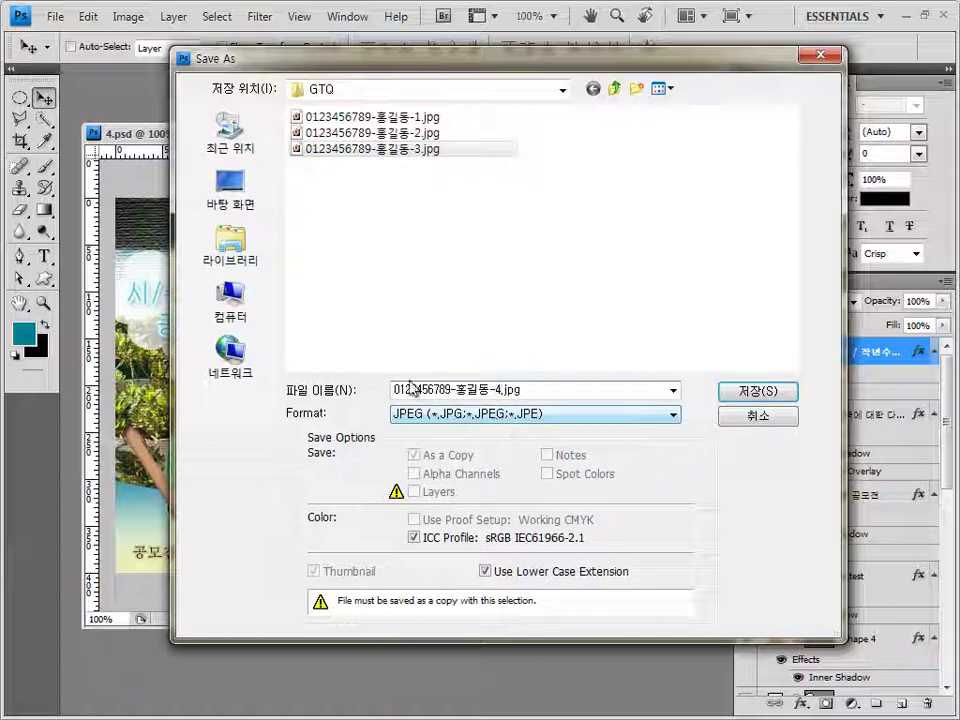
Save the JPEG copy at quality 8 with the Baseline ("Standard") format
left_click(771, 391)
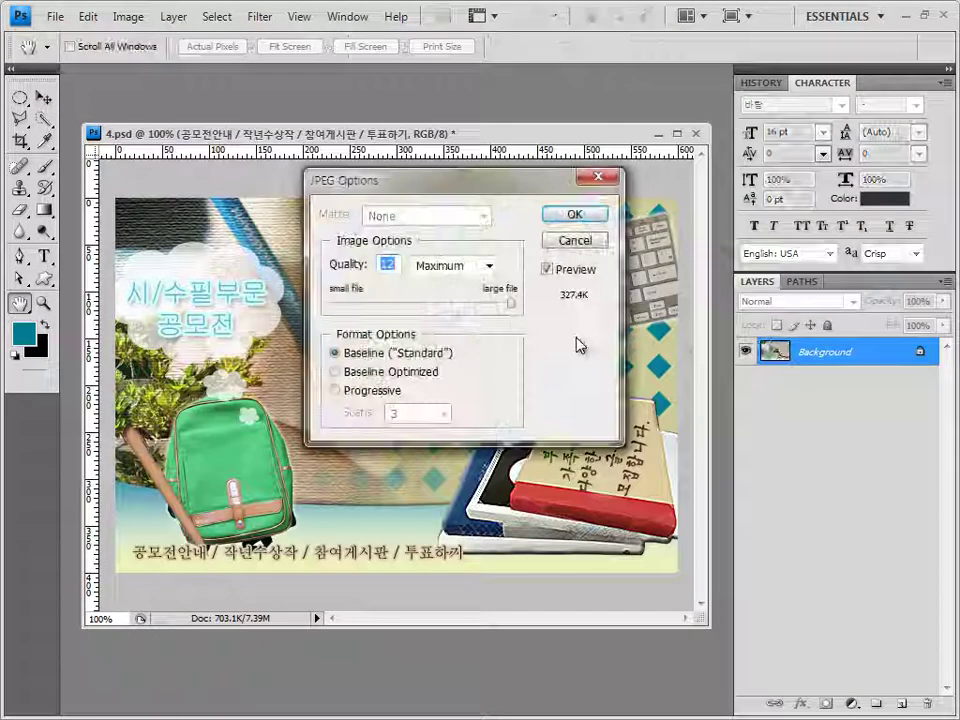
type("8")
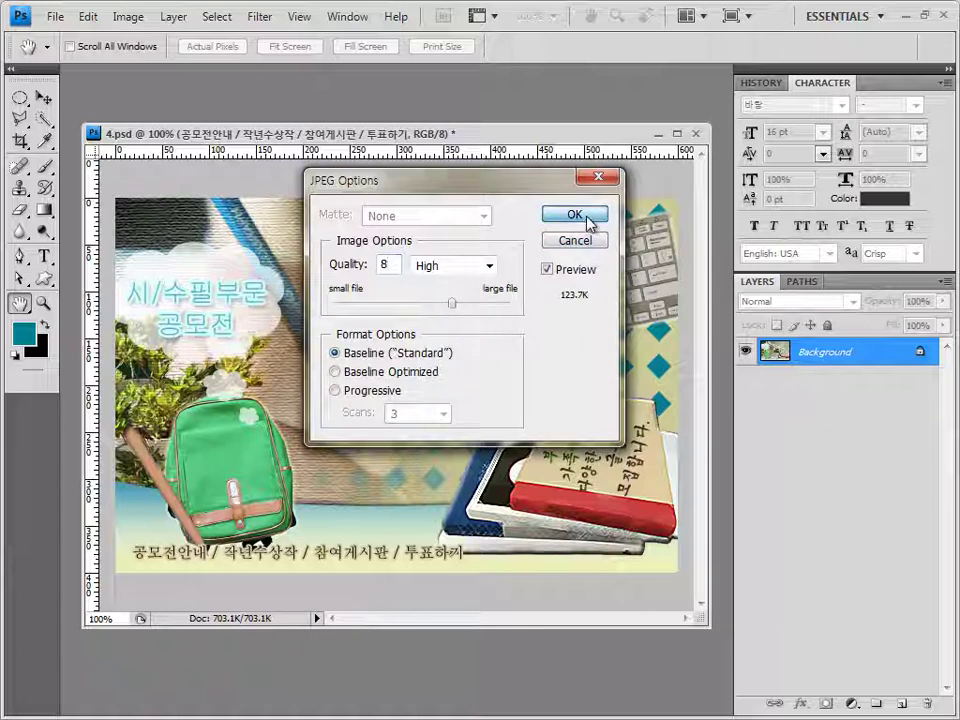
left_click(575, 214)
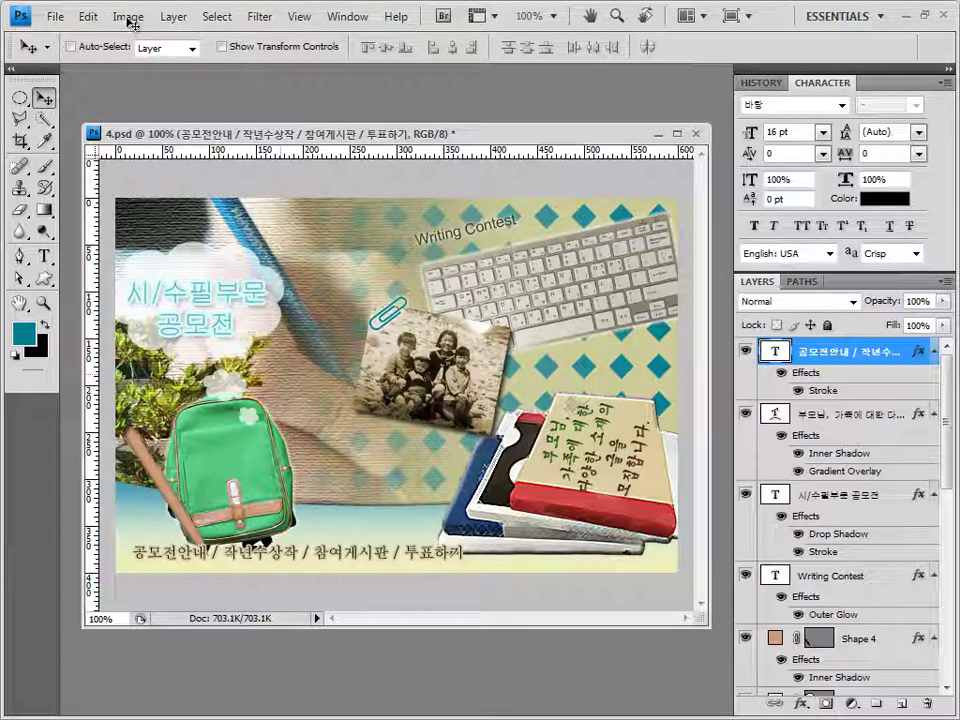
Reduce the image size of 4.psd to 60 pixels wide by 40 pixels high with proportions constrained
left_click(127, 17)
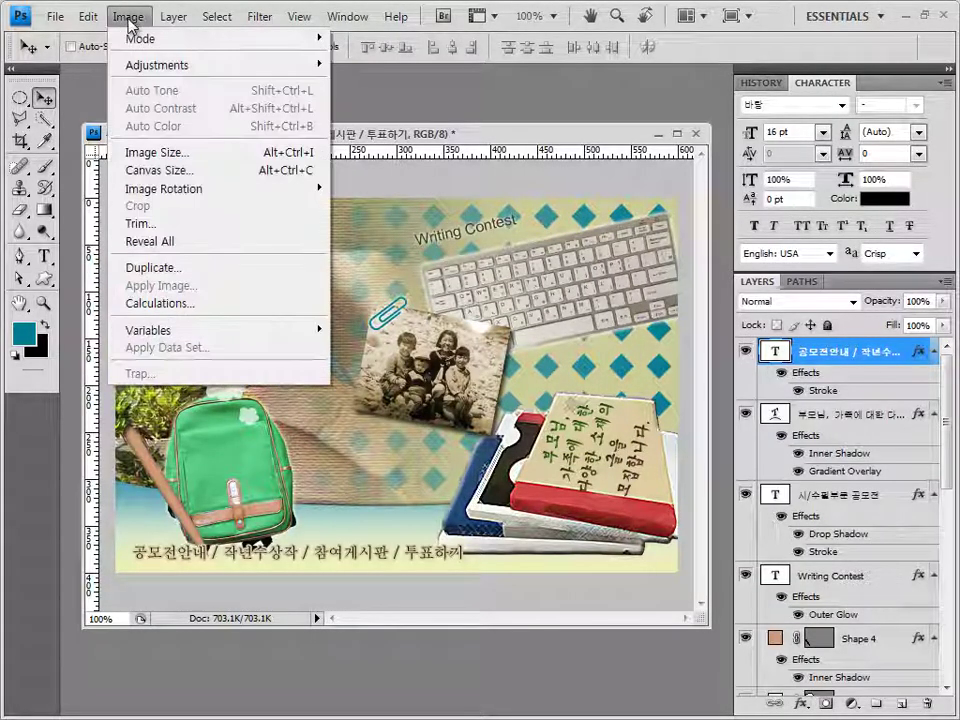
left_click(179, 156)
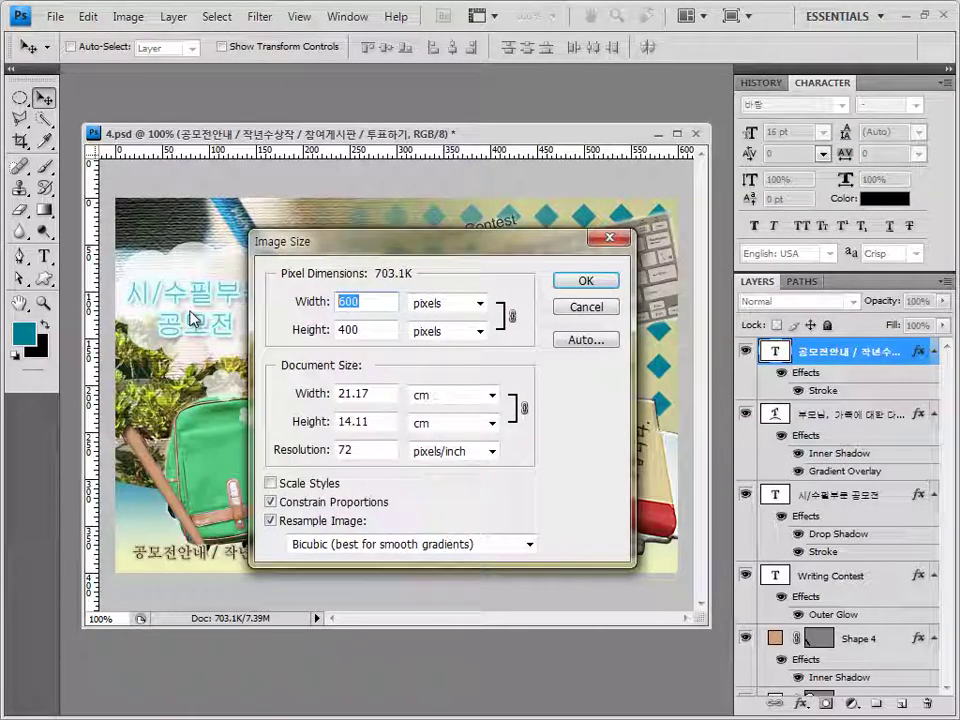
type("60")
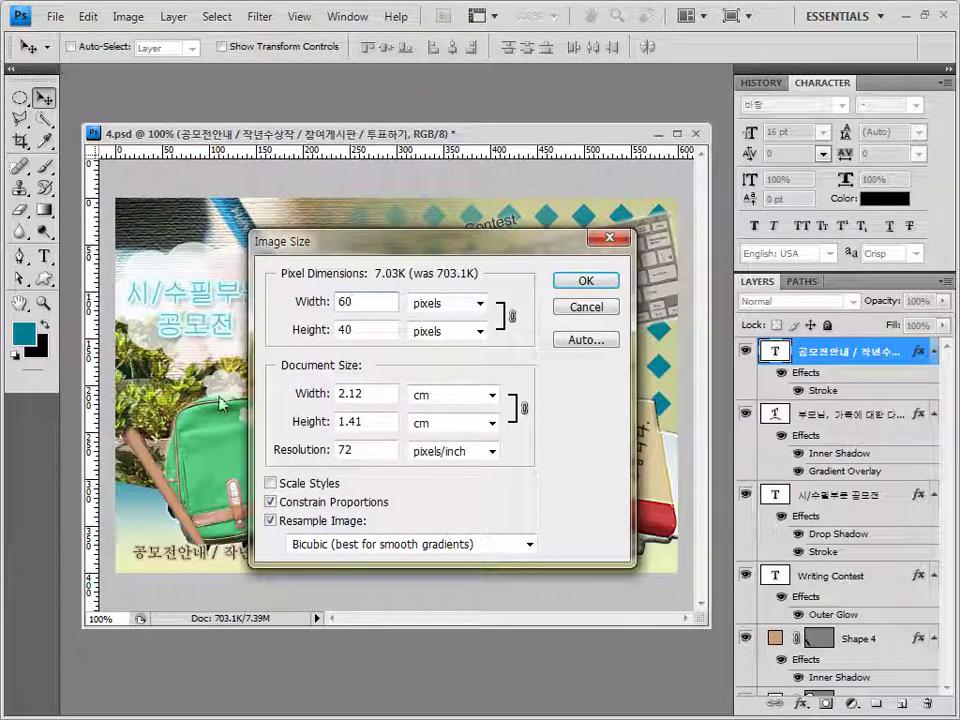
left_click(586, 281)
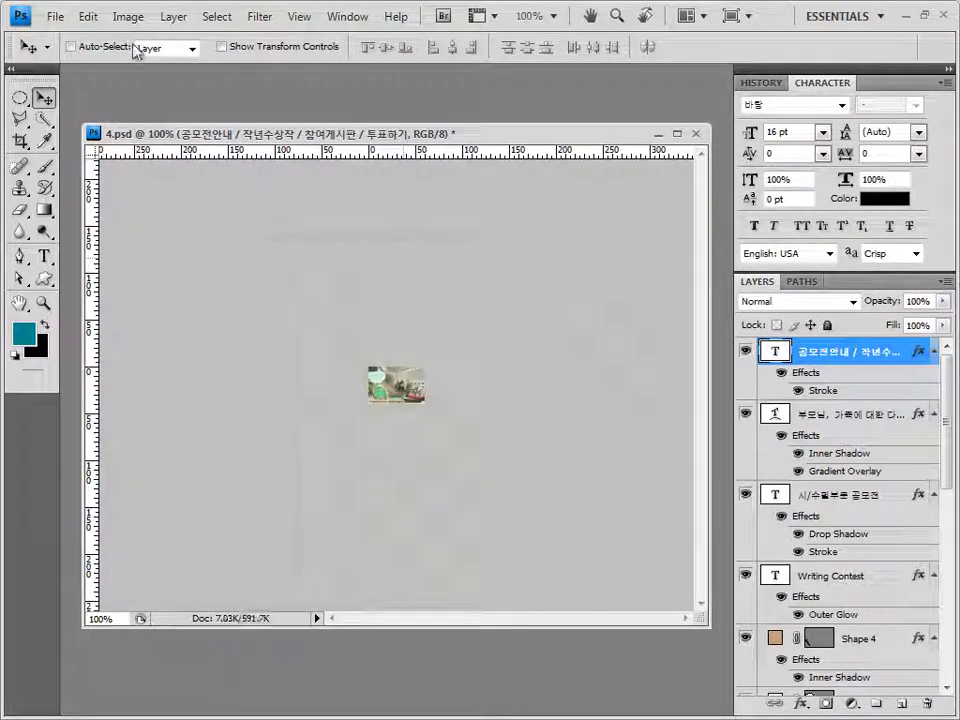
Save the reduced image in the GTQ folder under the existing "-3.psd" file's name with its ending changed to "-4.psd", and close the document
left_click(56, 17)
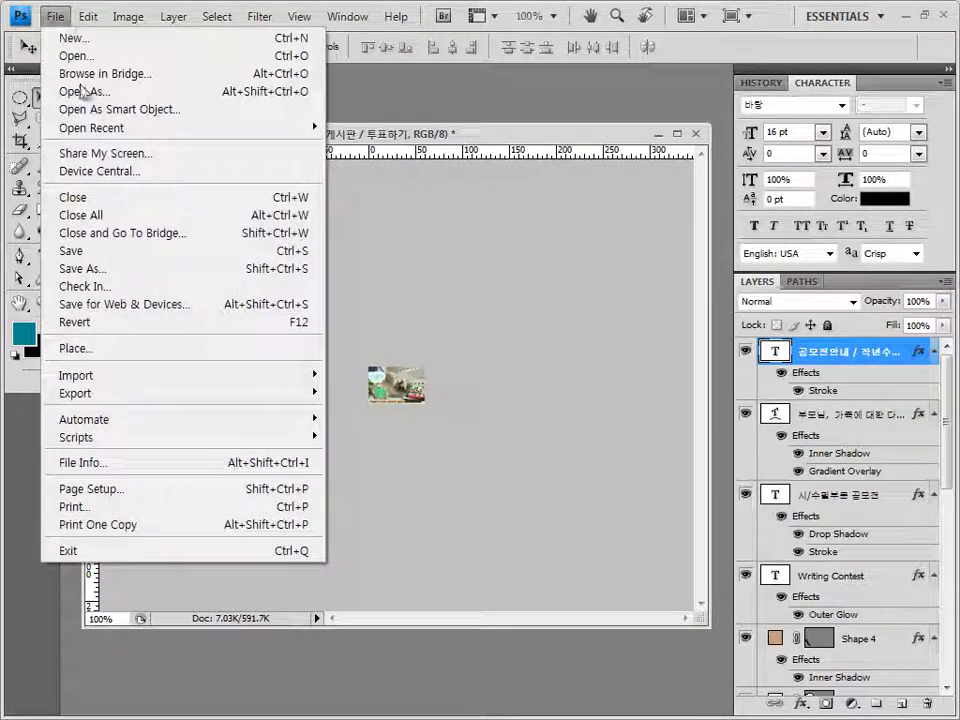
left_click(80, 268)
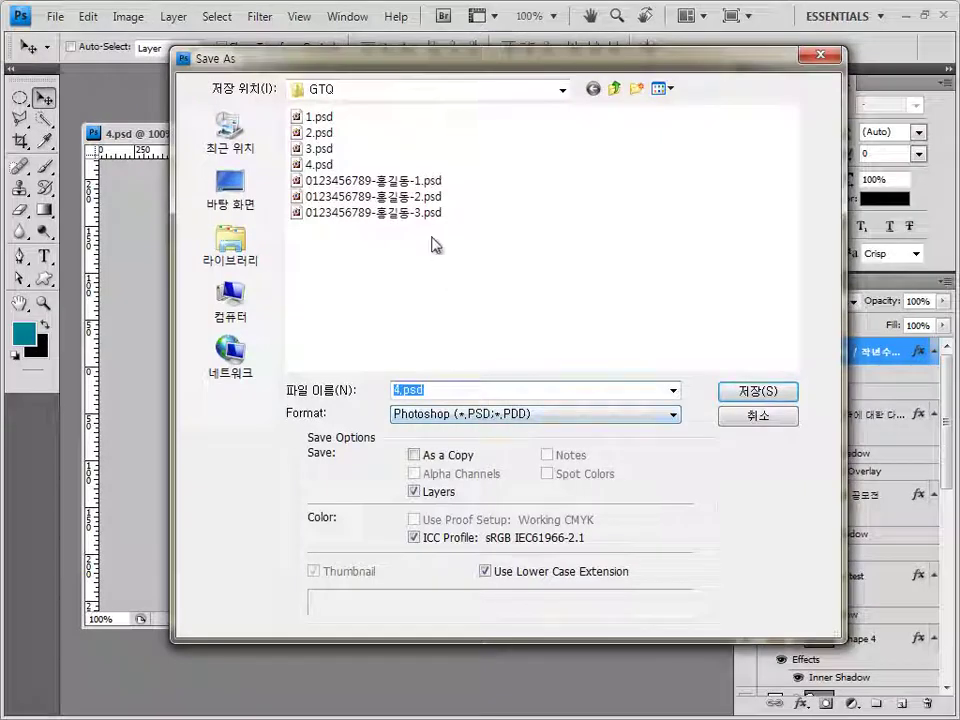
left_click(432, 213)
left_click(503, 389)
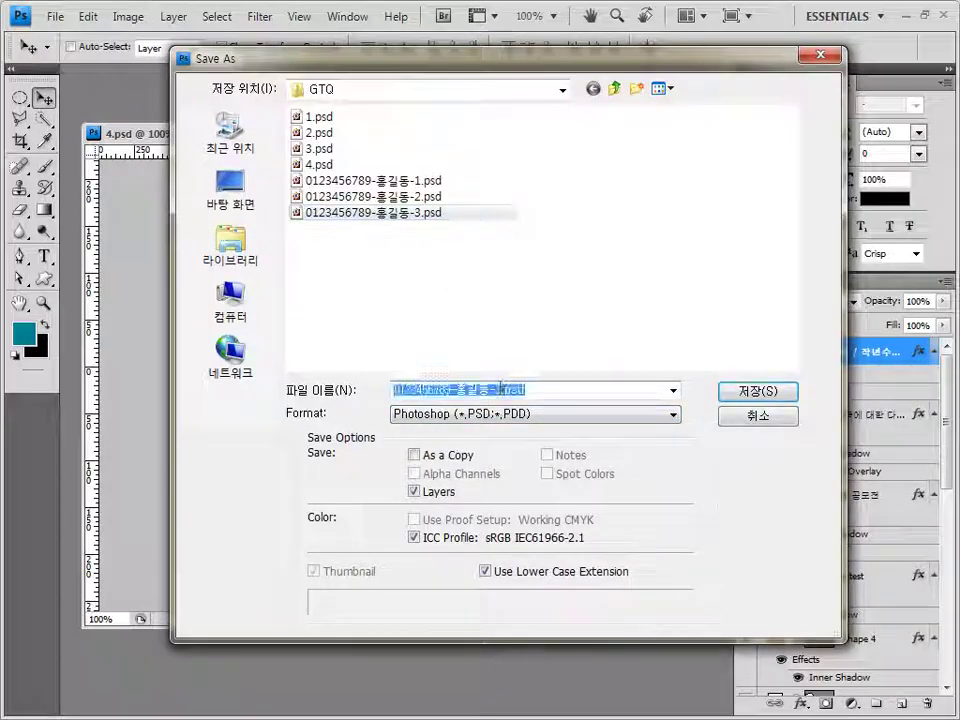
left_click(499, 389)
type("4")
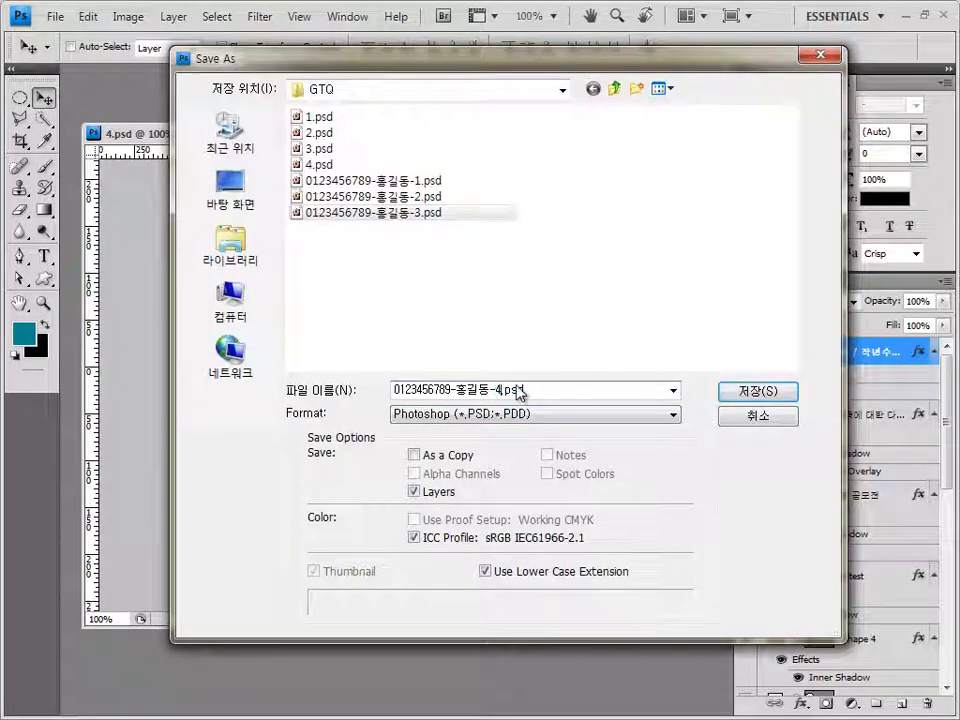
key("Return")
left_click(704, 226)
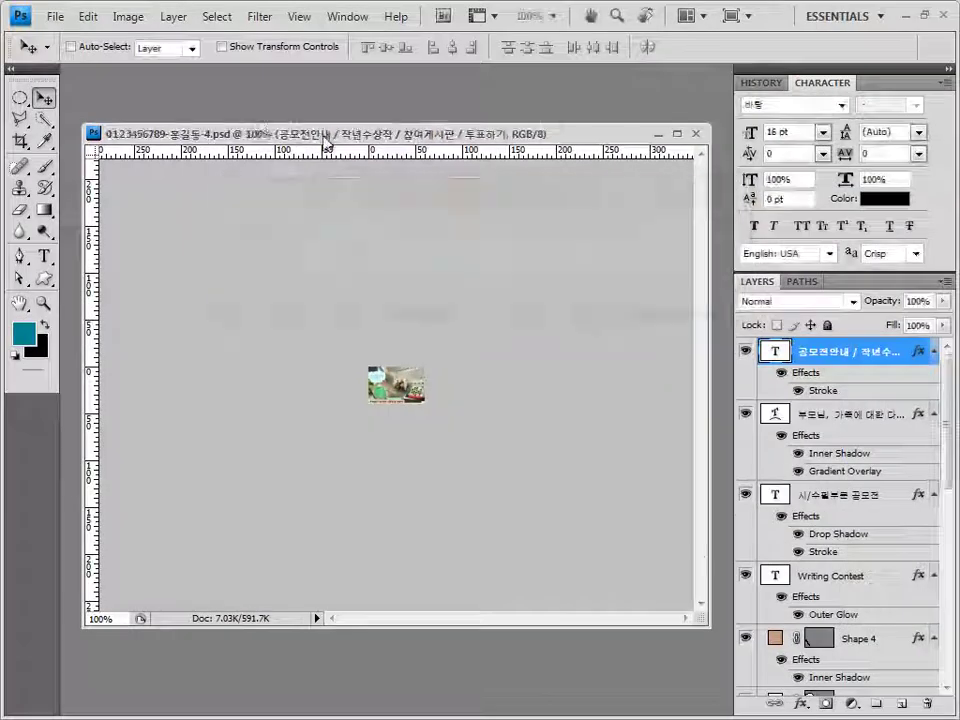
left_click(696, 133)
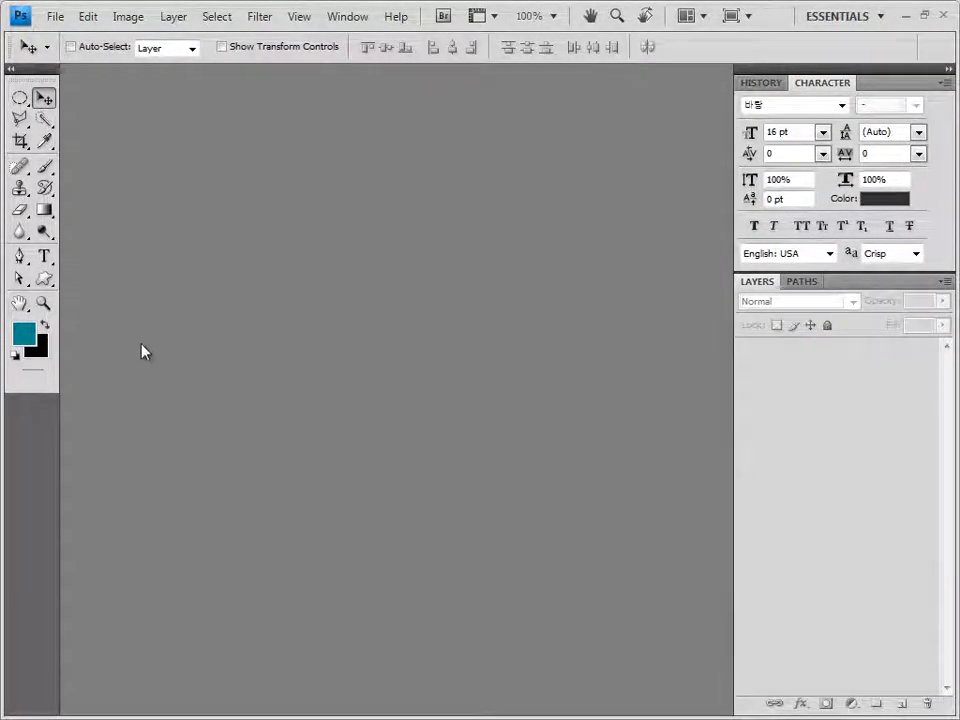
Check the GTQ folder for the submission JPEG and PSD files numbered 1 to 4, without opening any
double_click(366, 306)
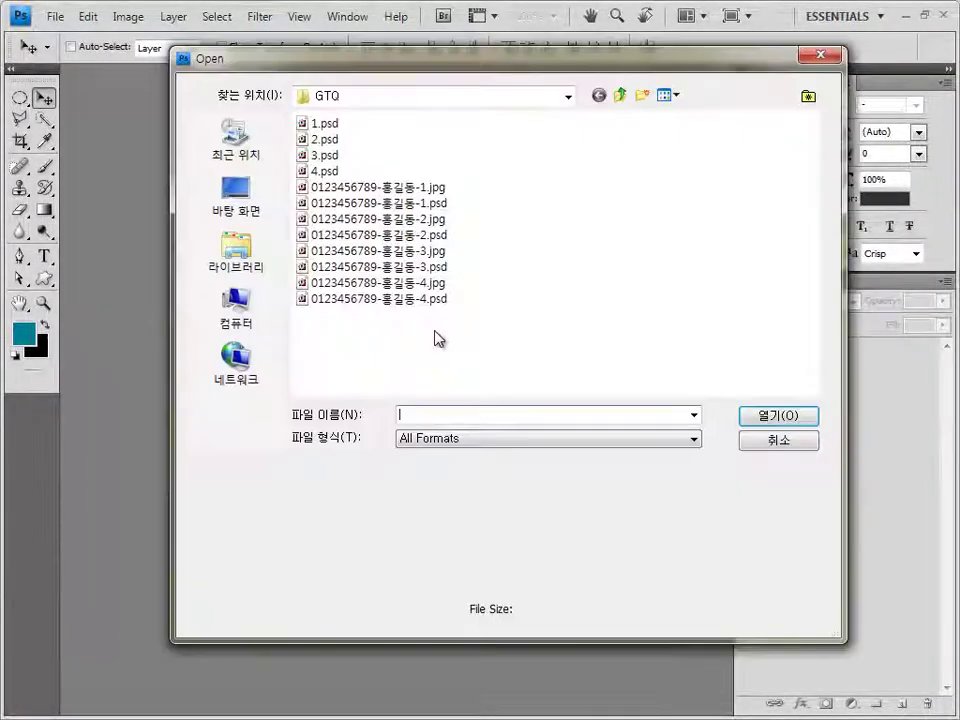
left_click_drag(463, 325, 378, 187)
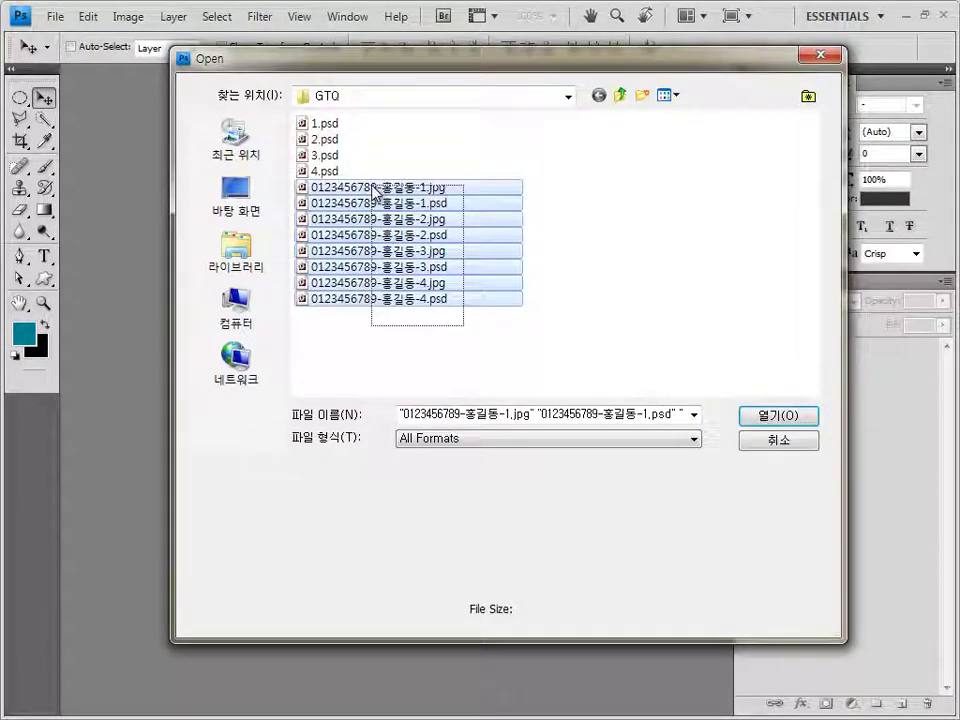
left_click(780, 441)
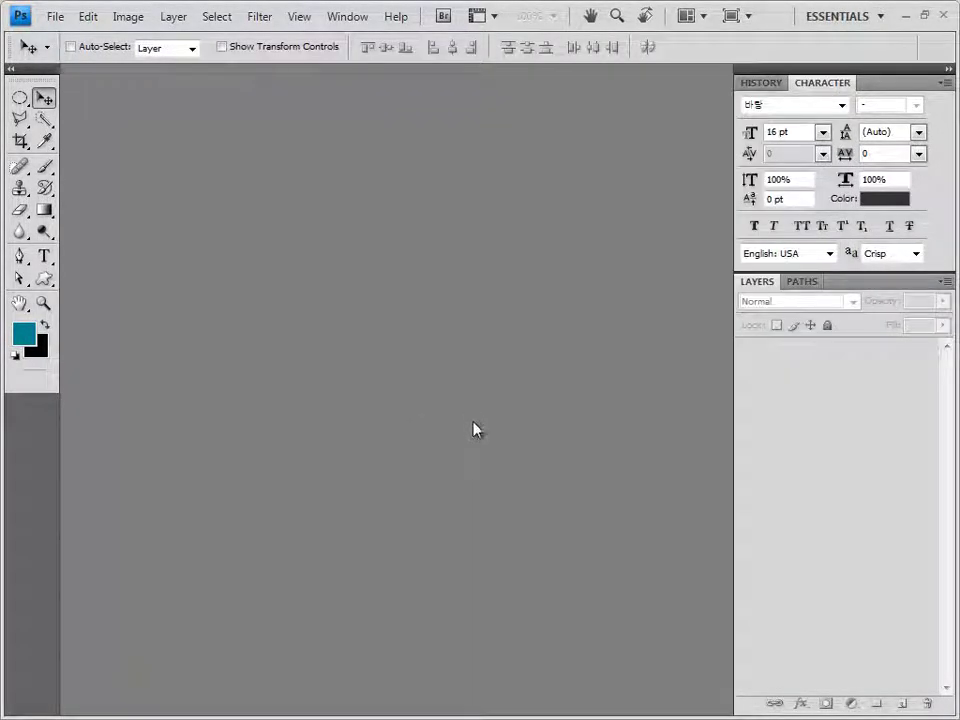